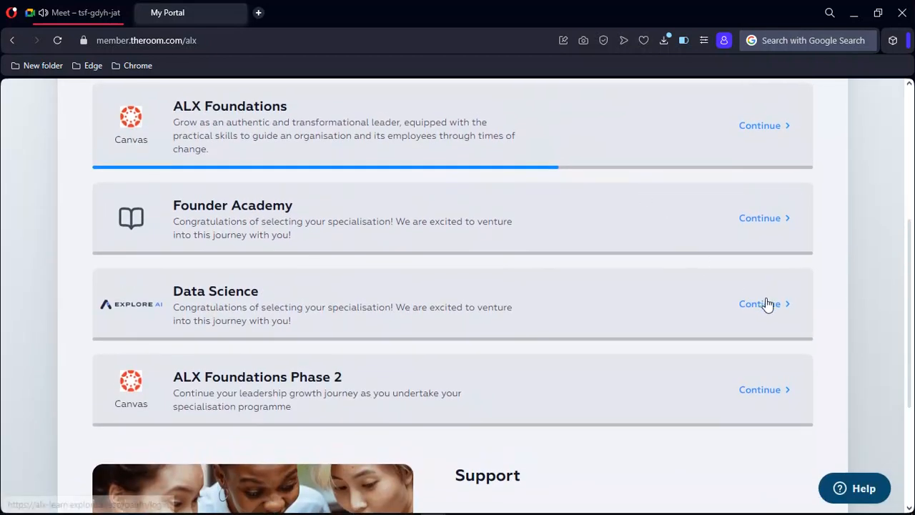
Continue to the Data Science programme and look over the lesson list of the Data Visualisation and Storytelling sprint.
left_click(763, 303)
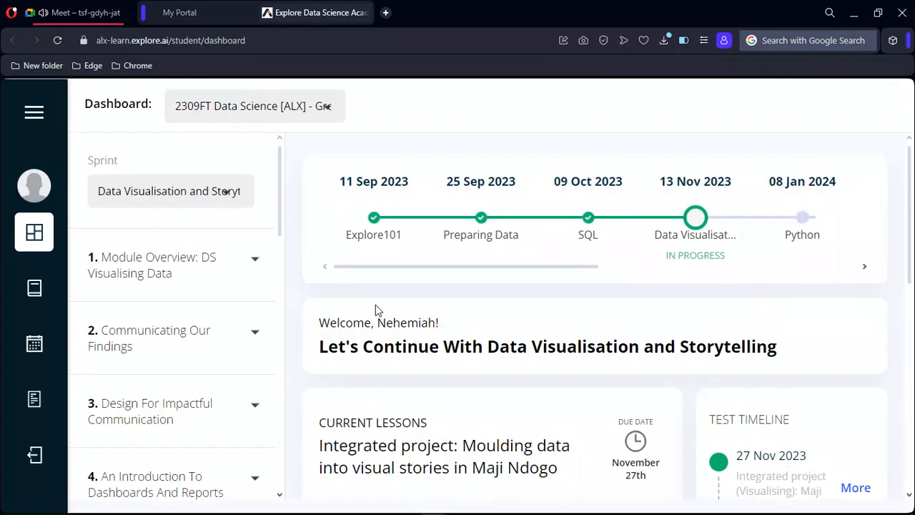
scroll(284, 280, "down", 2)
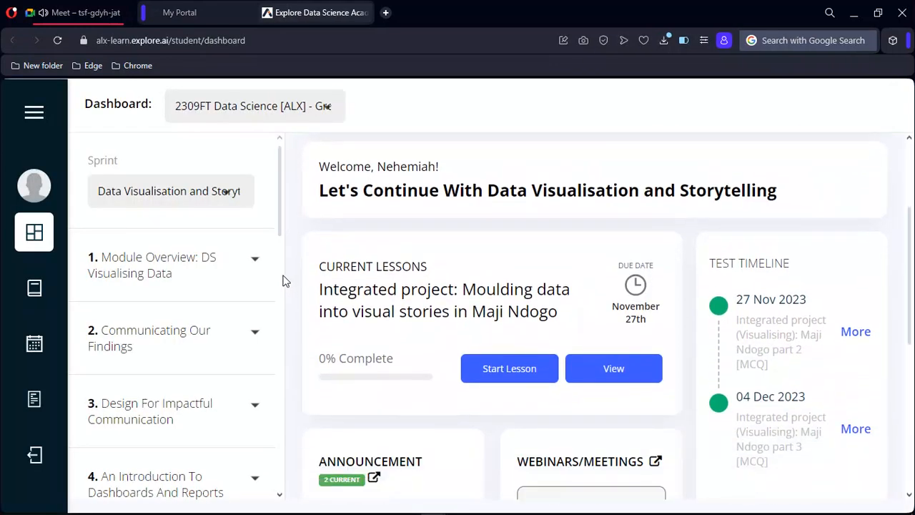
scroll(238, 264, "down", 10)
scroll(238, 263, "up", 2)
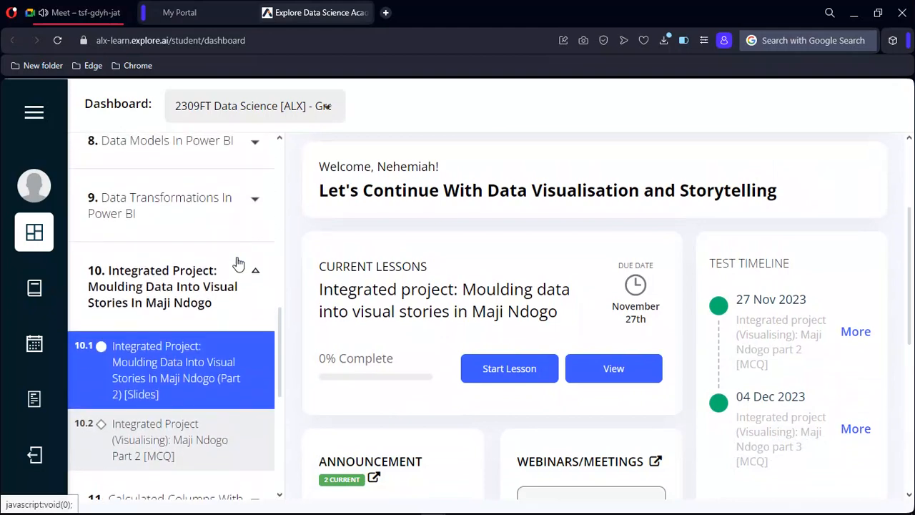
scroll(238, 264, "up", 5)
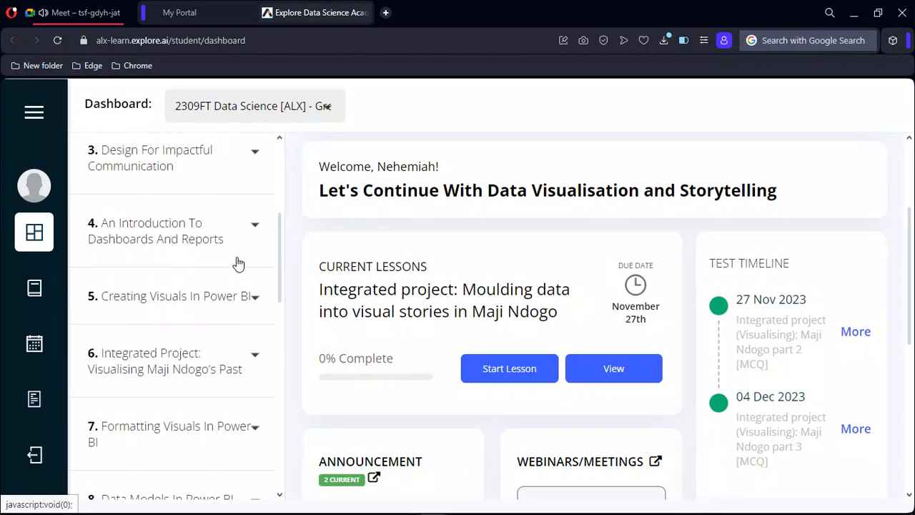
scroll(238, 264, "up", 4)
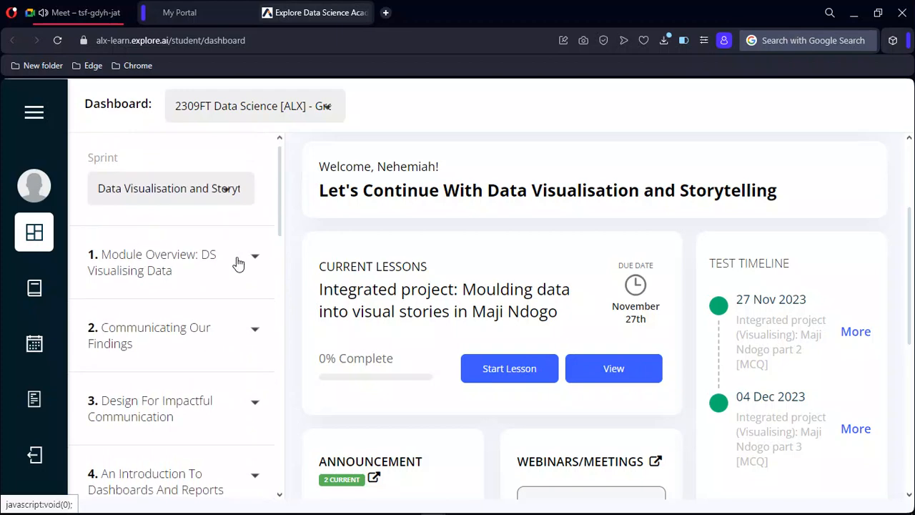
Open lesson 10.1, the Part 2 slides of Integrated Project: Moulding Data Into Visual Stories In Maji Ndogo.
scroll(238, 264, "down", 3)
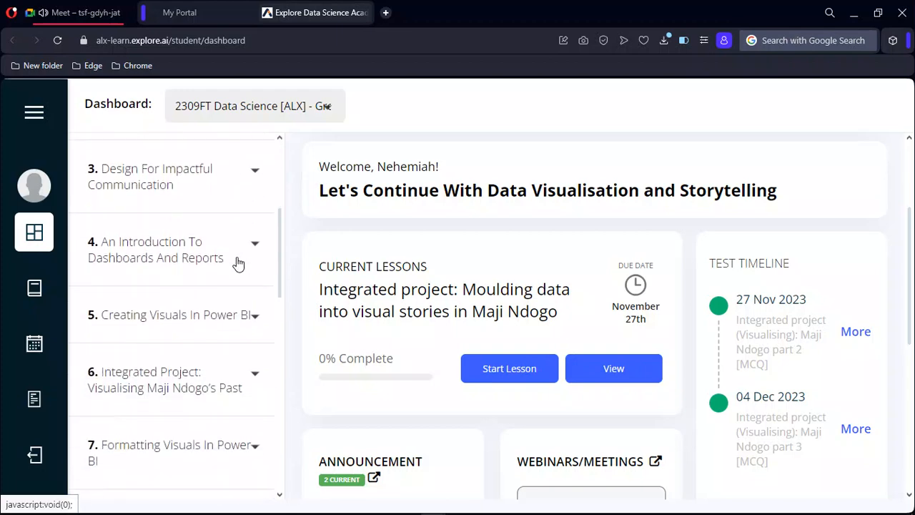
scroll(238, 264, "down", 1)
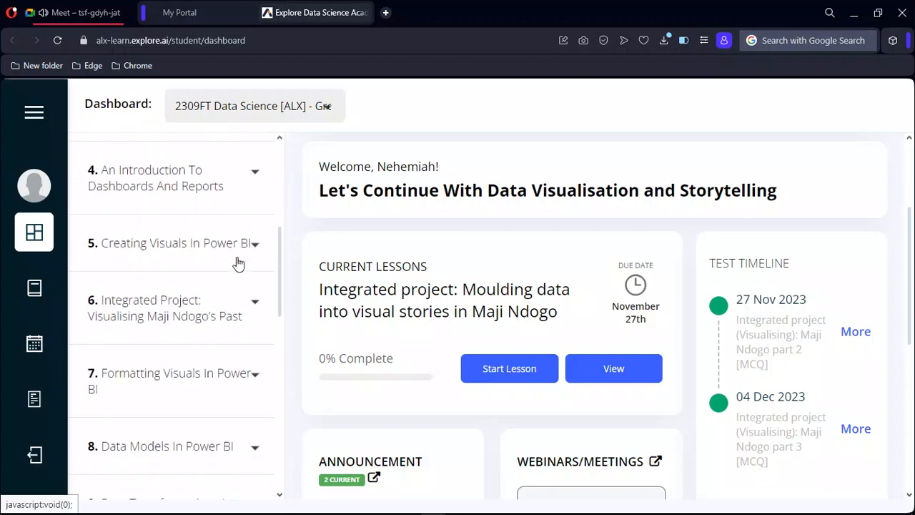
scroll(238, 264, "down", 4)
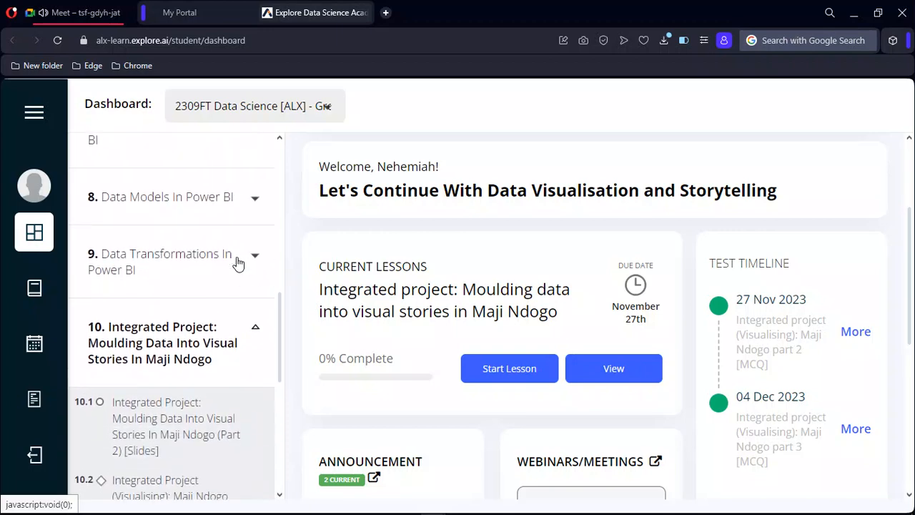
scroll(238, 264, "down", 4)
scroll(238, 264, "up", 1)
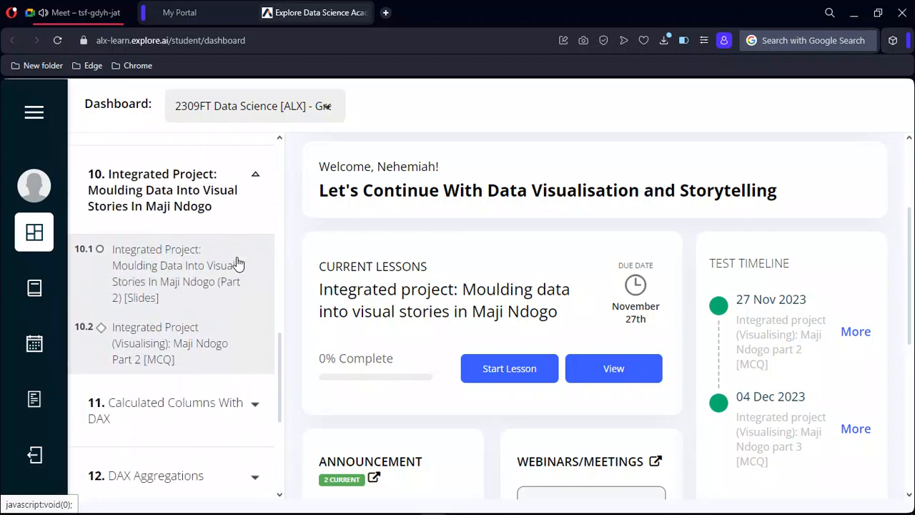
left_click(203, 256)
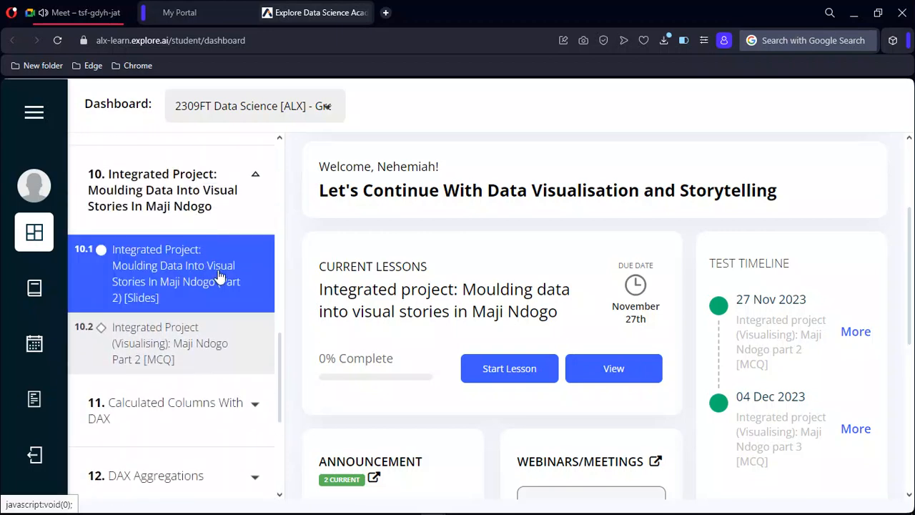
left_click(220, 277)
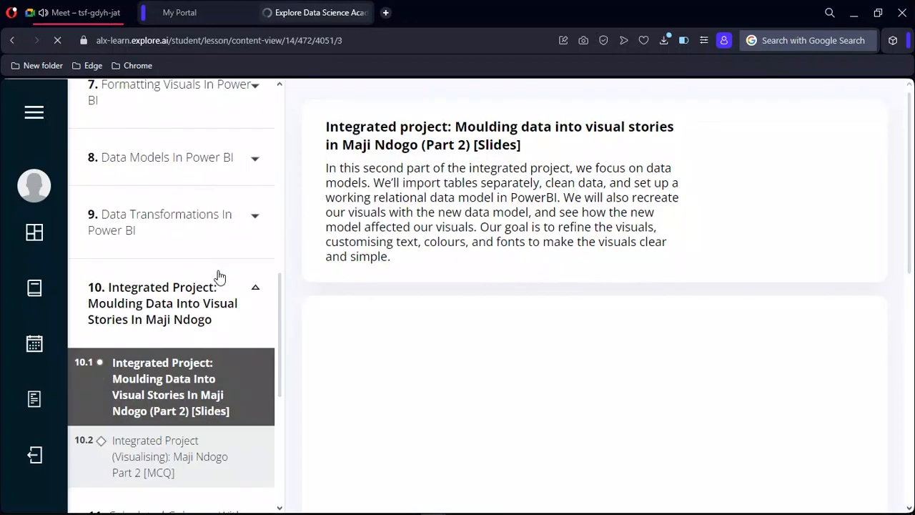
Open the lesson's embedded slides in Google Drive and download Part_2.pdf.
scroll(576, 195, "down", 1)
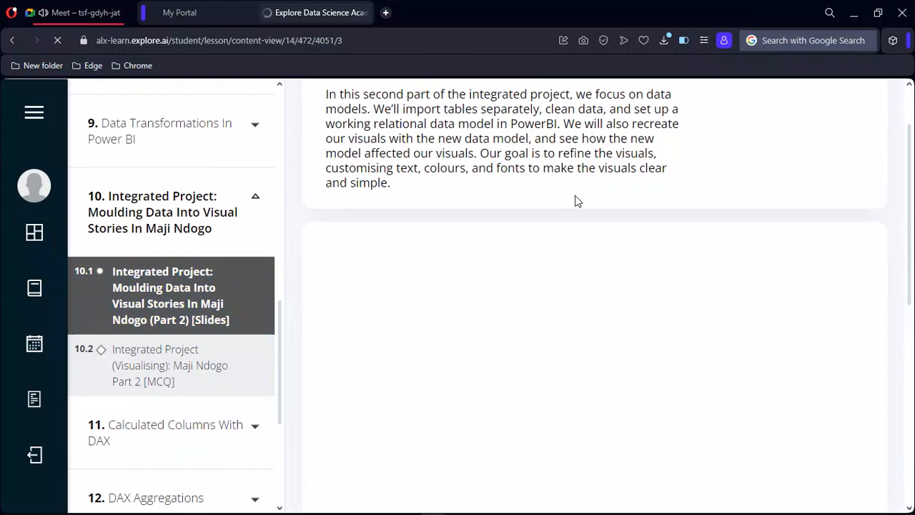
scroll(605, 196, "down", 2)
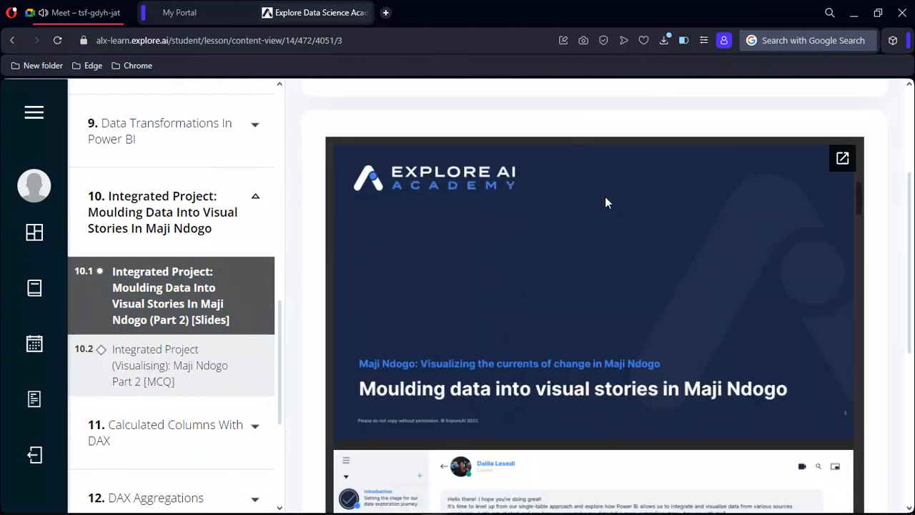
left_click(842, 158)
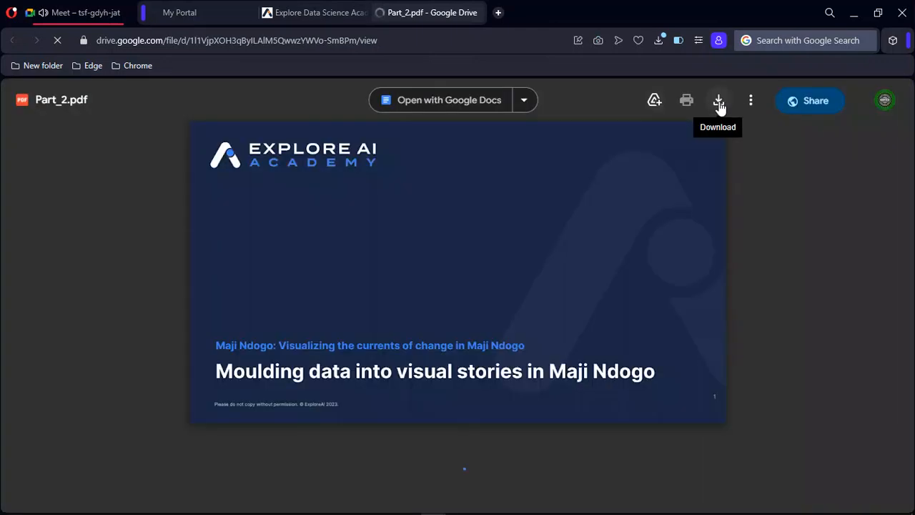
left_click(719, 102)
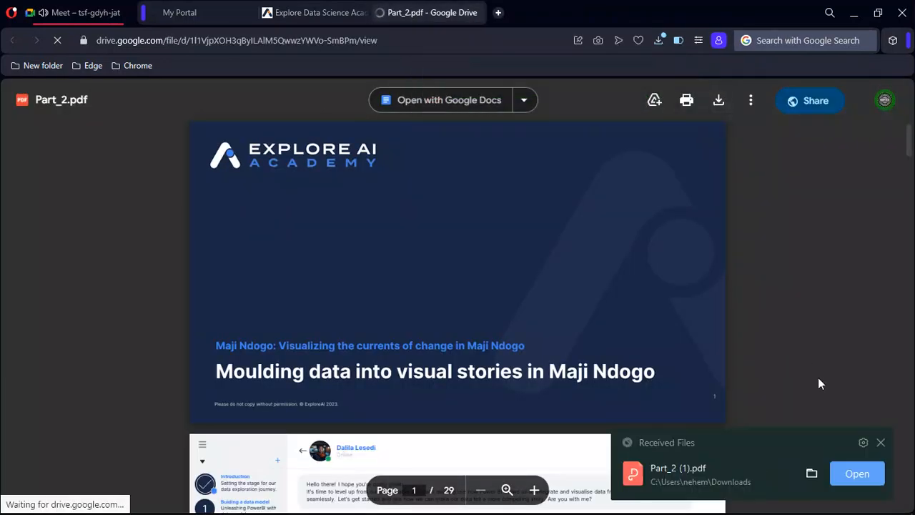
Open the downloaded Part_2 (1).pdf in WPS and close the duplicate Part_2.pdf document.
left_click(852, 472)
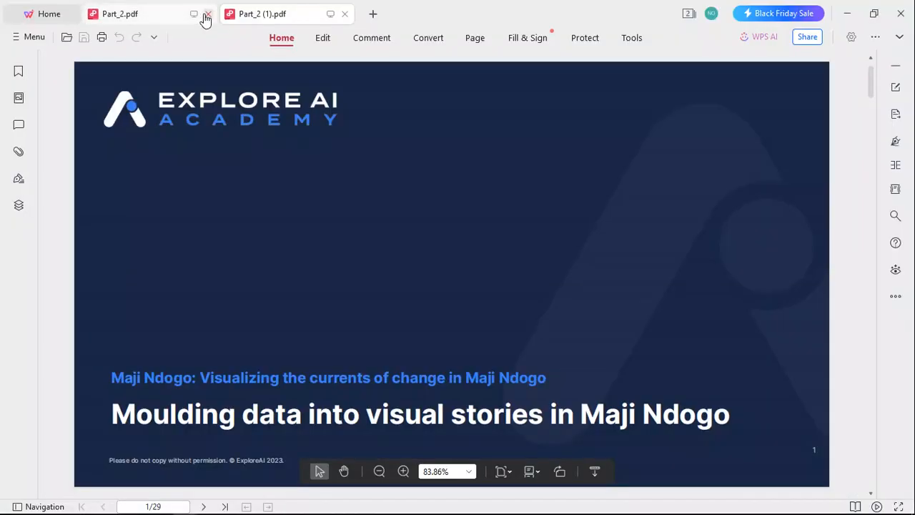
left_click(207, 15)
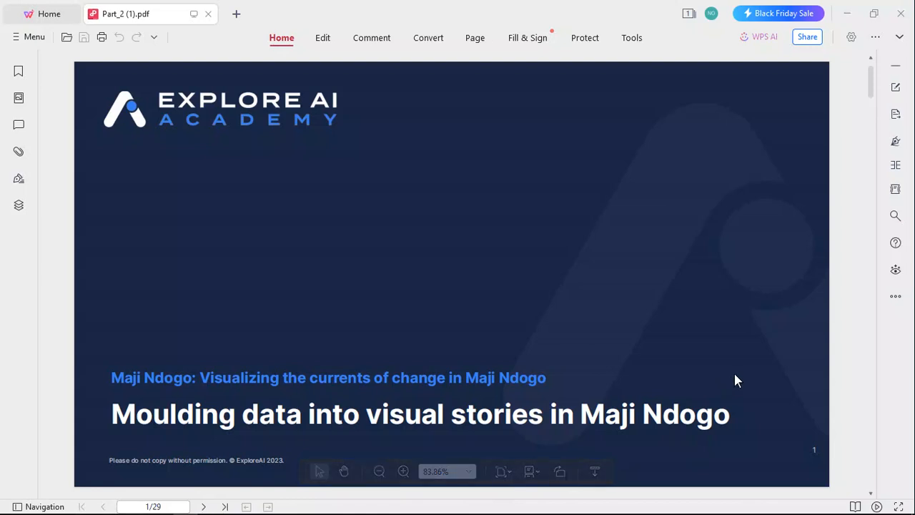
left_click(733, 307)
Go to page 2 of the PDF, enlarge it to 125%, and read the Excel data import instructions.
scroll(733, 307, "down", 1)
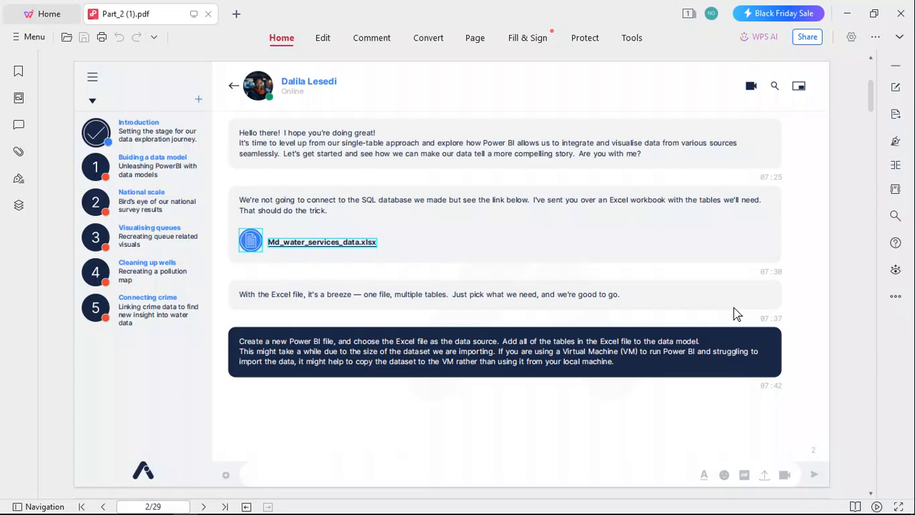
mouse_move(684, 458)
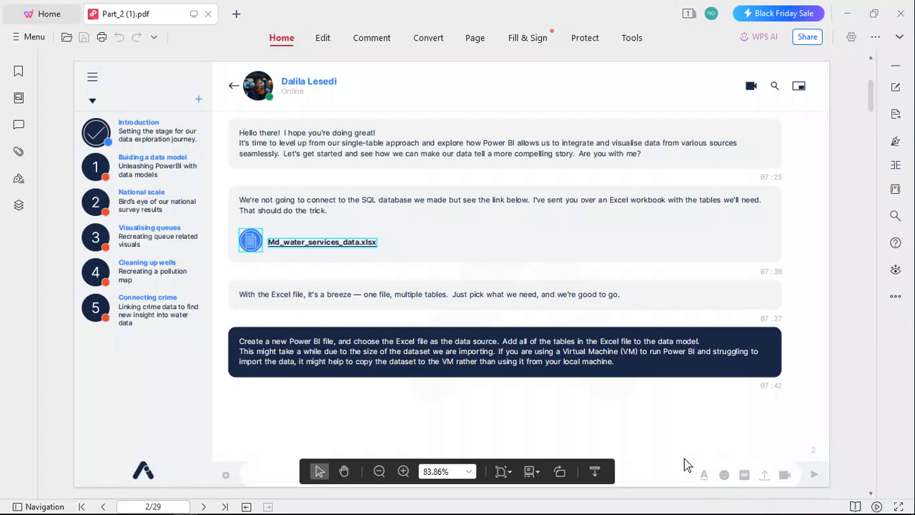
left_click(404, 471)
left_click(404, 471)
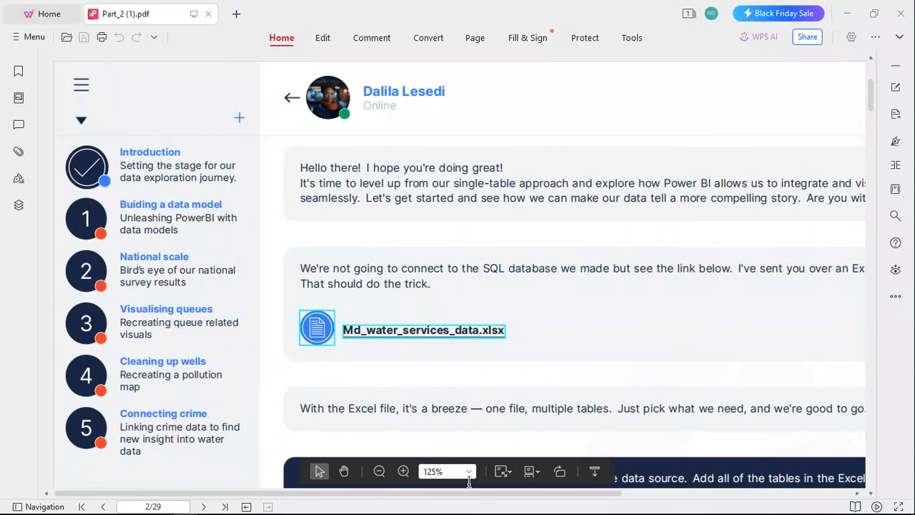
left_click_drag(483, 493, 646, 490)
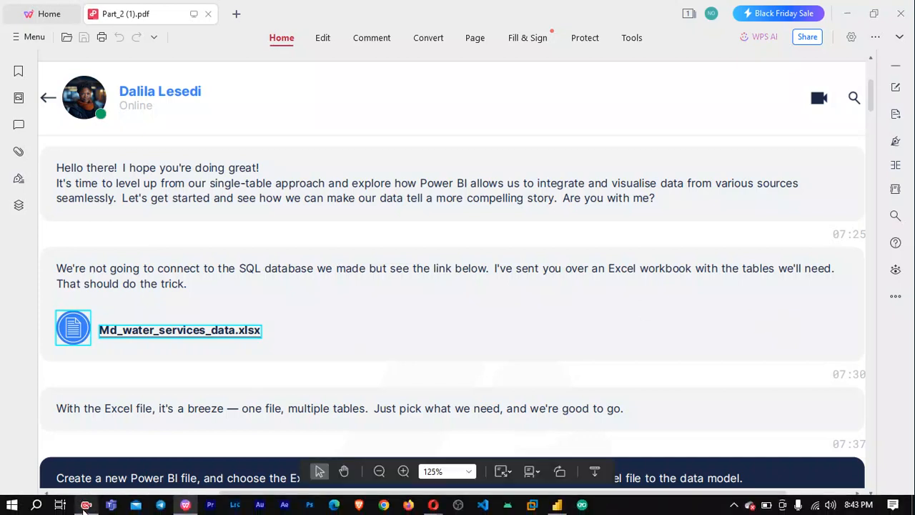
left_click(84, 508)
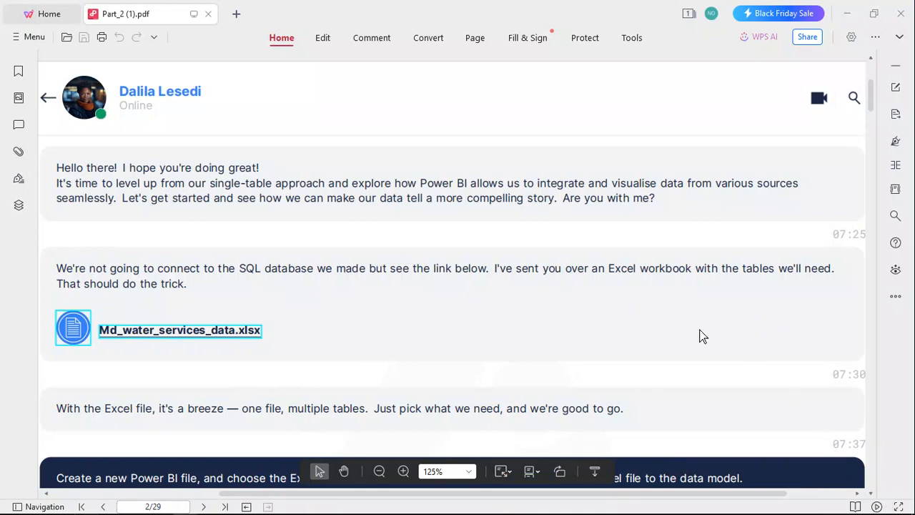
scroll(703, 336, "down", 2)
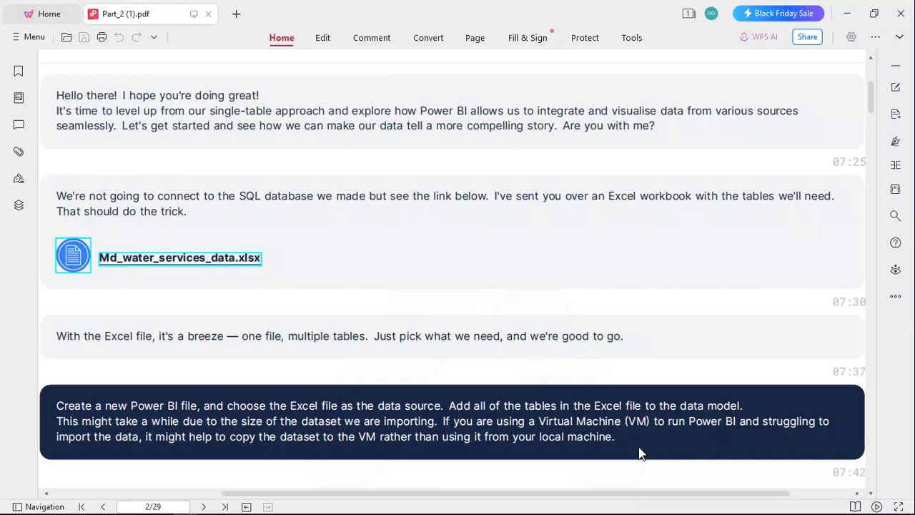
Switch to VMware Workstation and power on the kali-linux-2023.3-vmware-amd64 virtual machine.
mouse_move(434, 513)
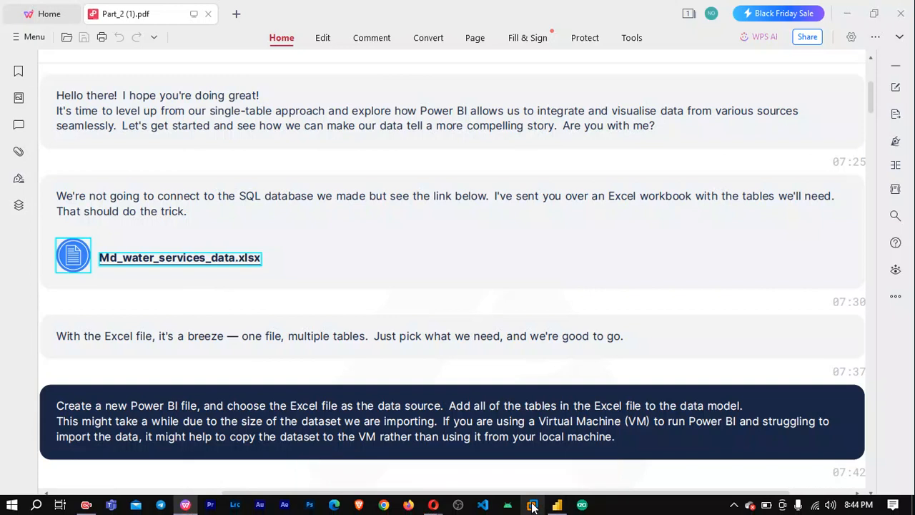
left_click(532, 505)
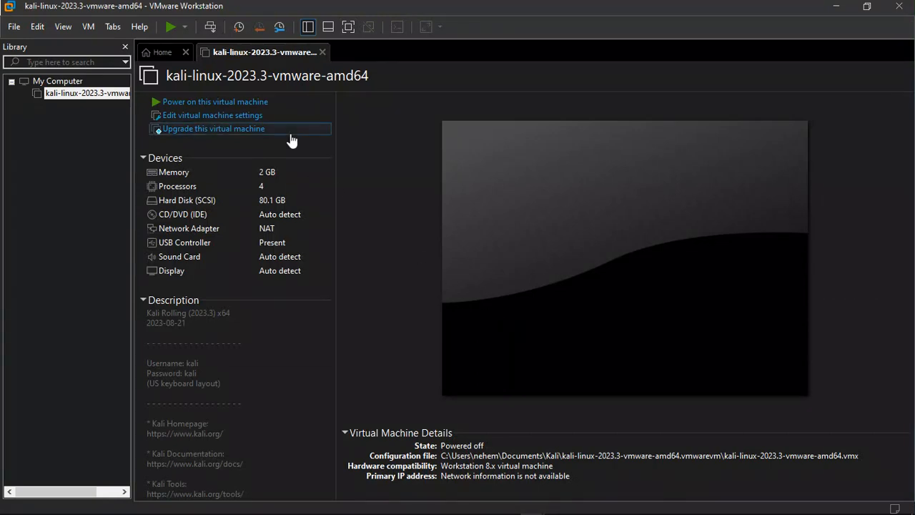
left_click(170, 26)
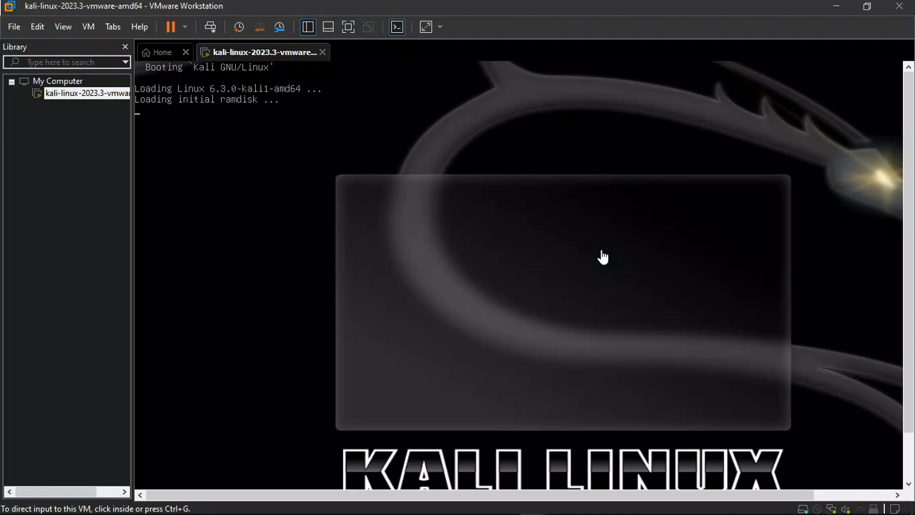
Return to the PDF in WPS, open the linked Md_water_services_data.xlsx, allowing the site, and show its water_source sheet and file options.
mouse_move(429, 510)
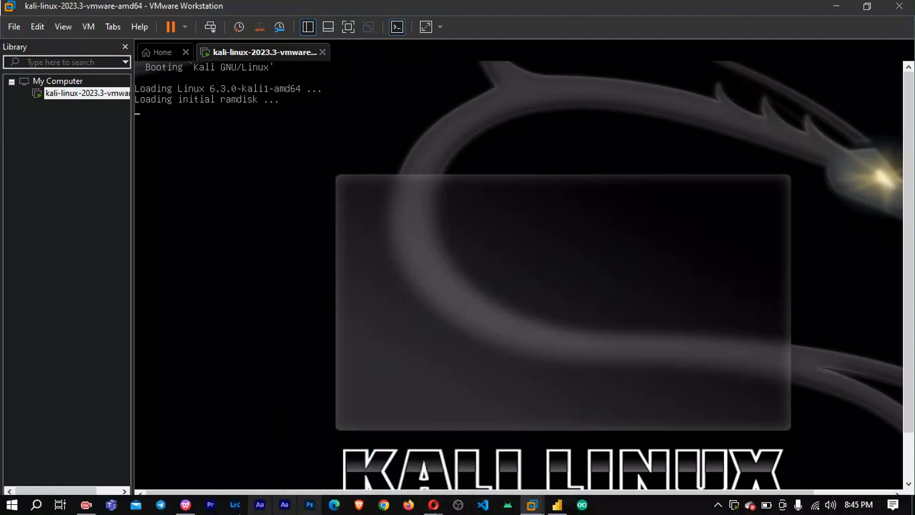
left_click(185, 506)
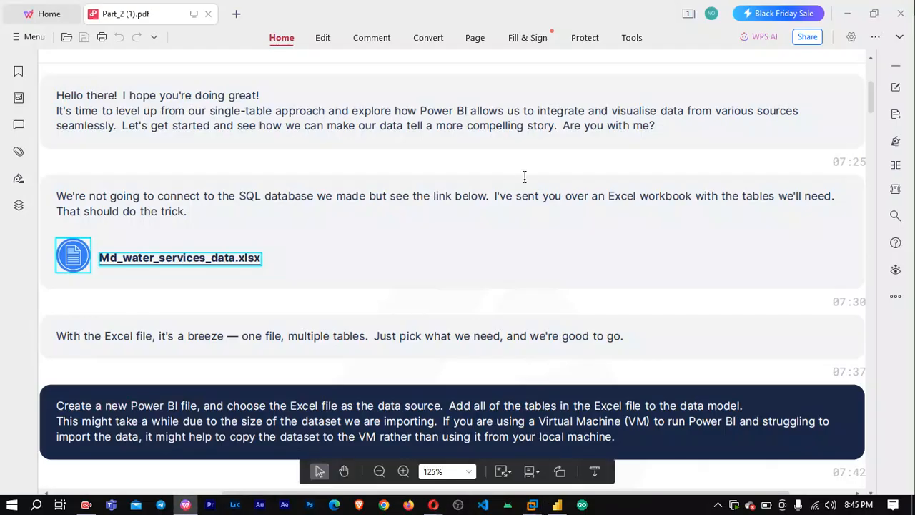
left_click(194, 258)
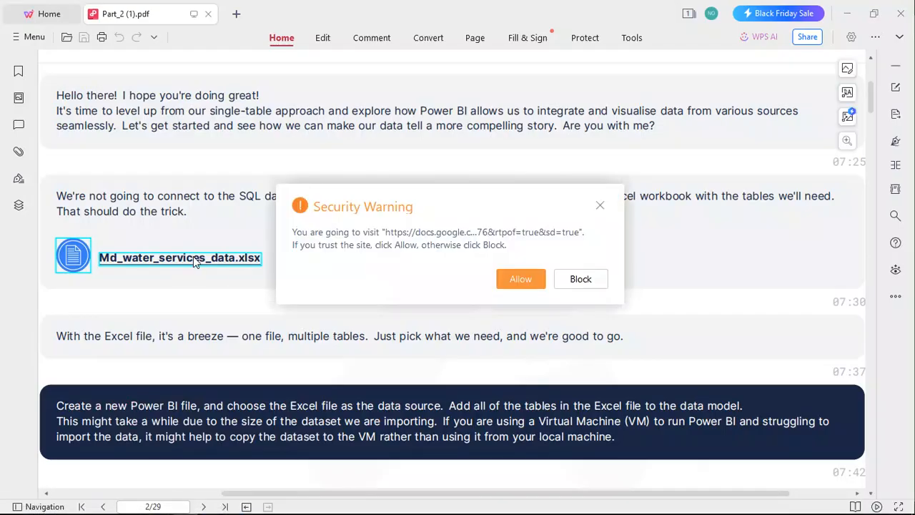
left_click(521, 279)
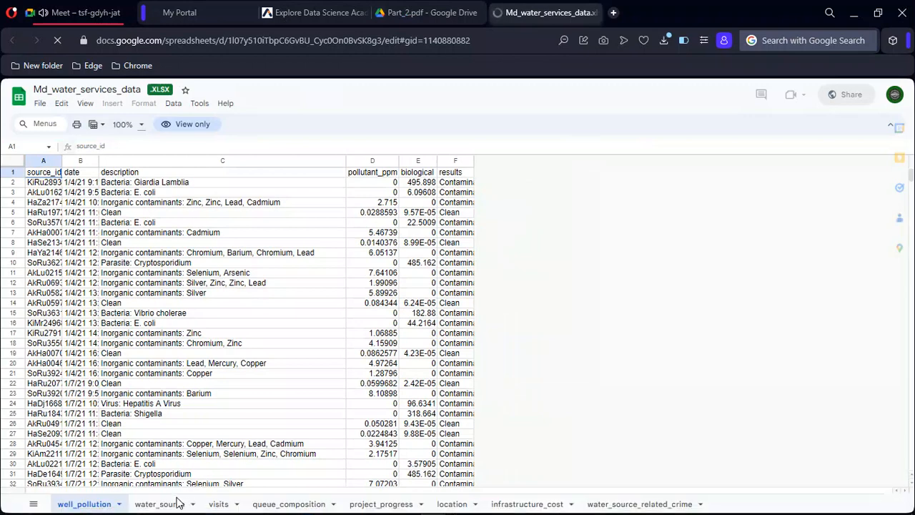
left_click(152, 505)
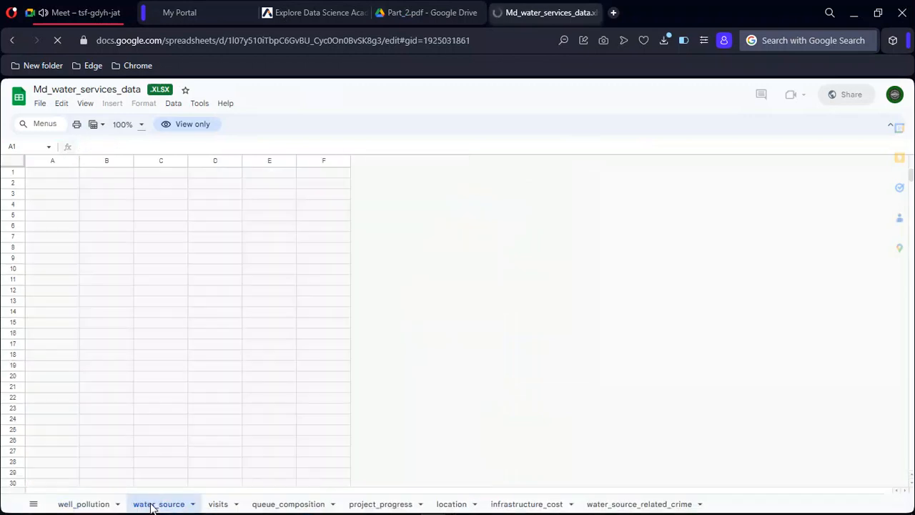
left_click(40, 104)
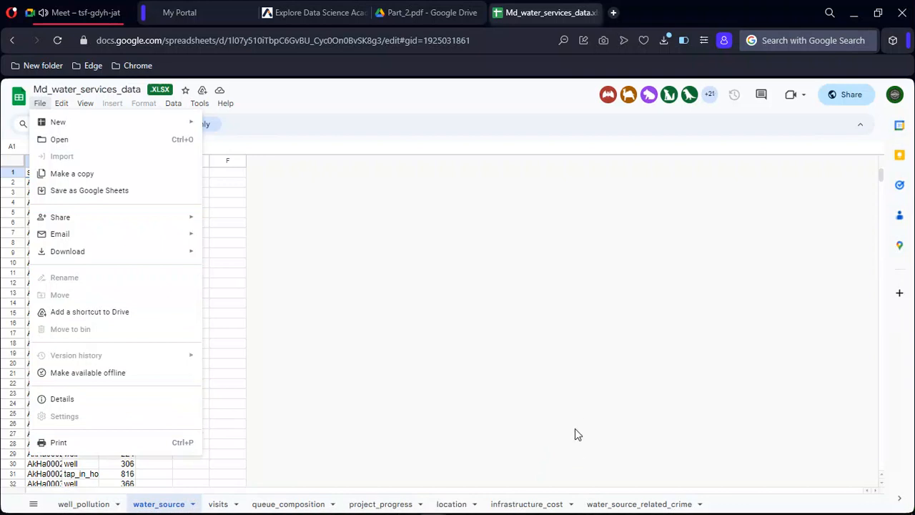
Check the Kali virtual machine's boot progress in VMware Workstation and return to the Md_water_services_data sheet in Opera.
left_click(533, 506)
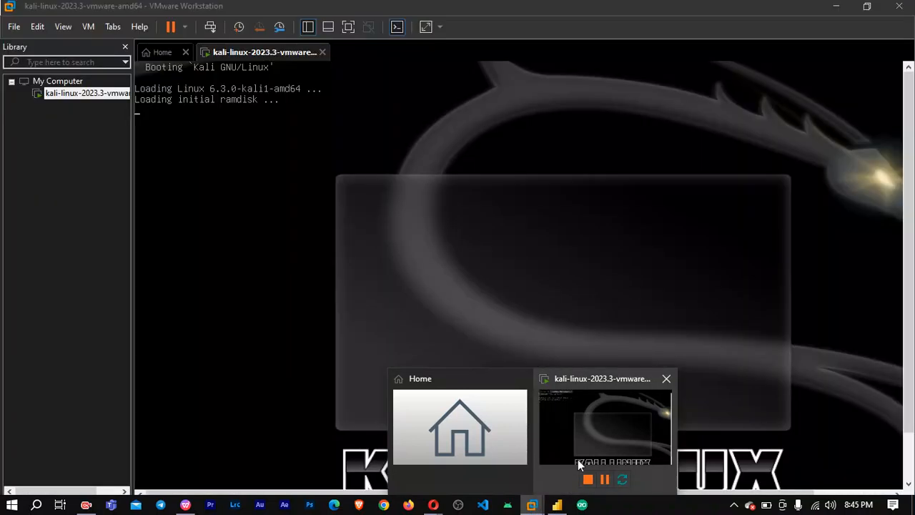
left_click(578, 460)
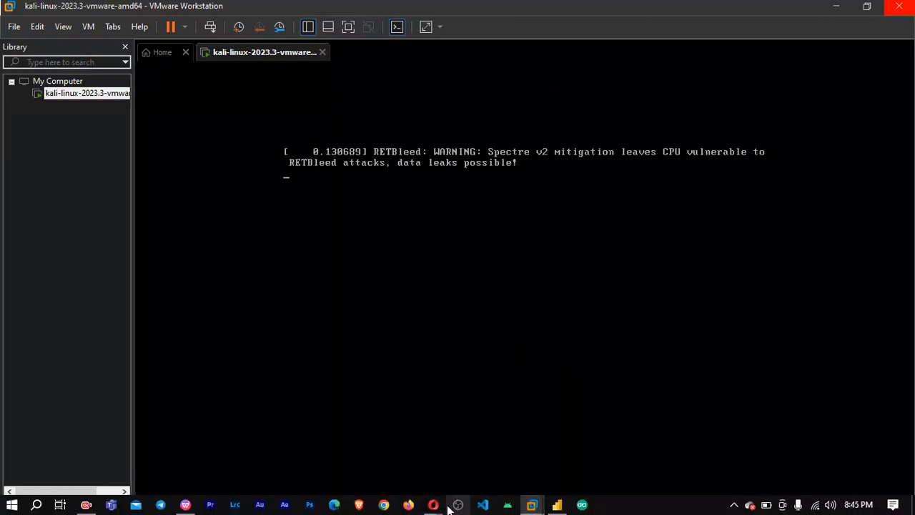
mouse_move(440, 506)
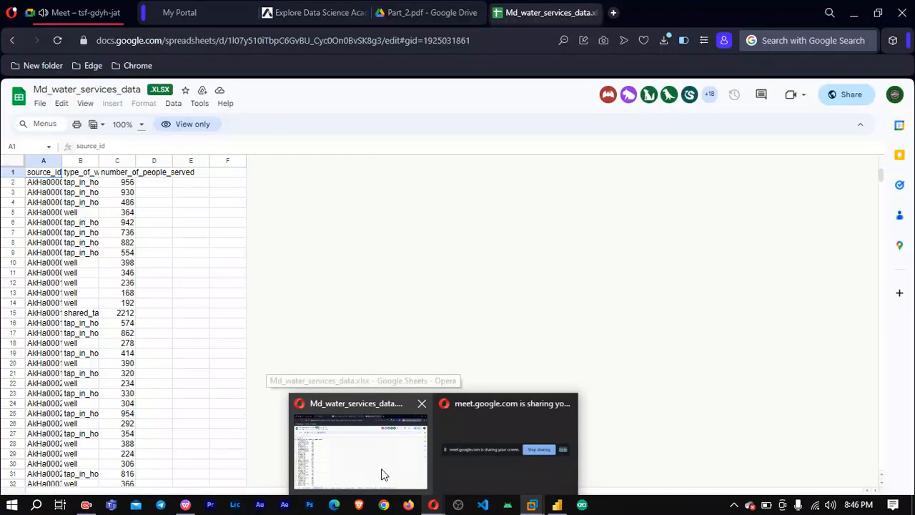
left_click(383, 474)
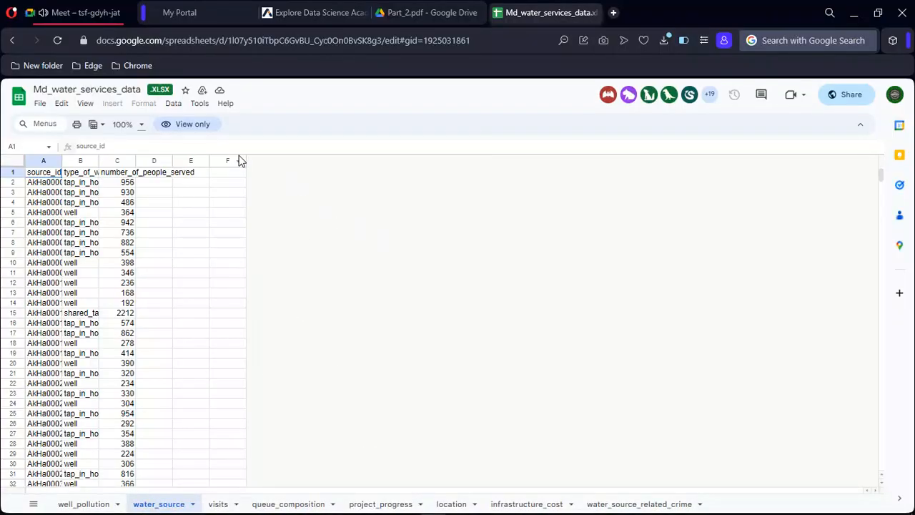
Download the Md_water_services_data spreadsheet as a Microsoft Excel (.xlsx) file.
left_click(40, 104)
mouse_move(113, 256)
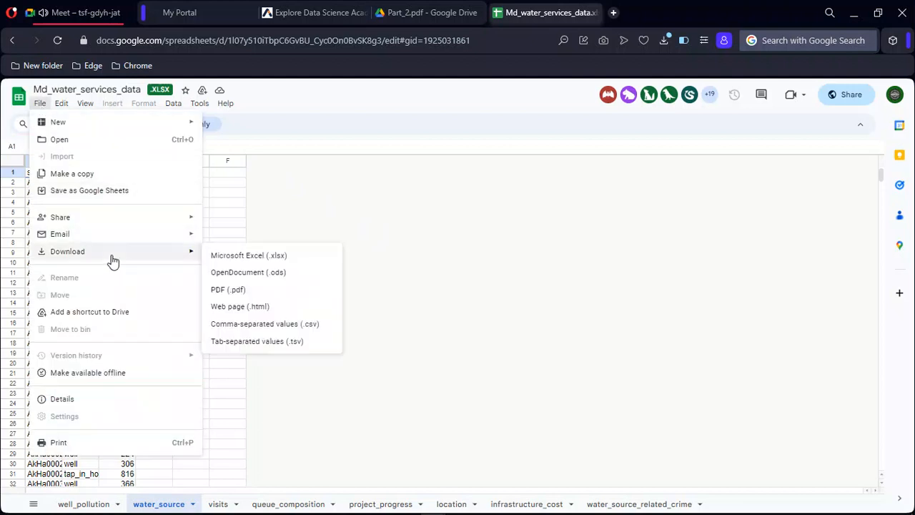
left_click(274, 257)
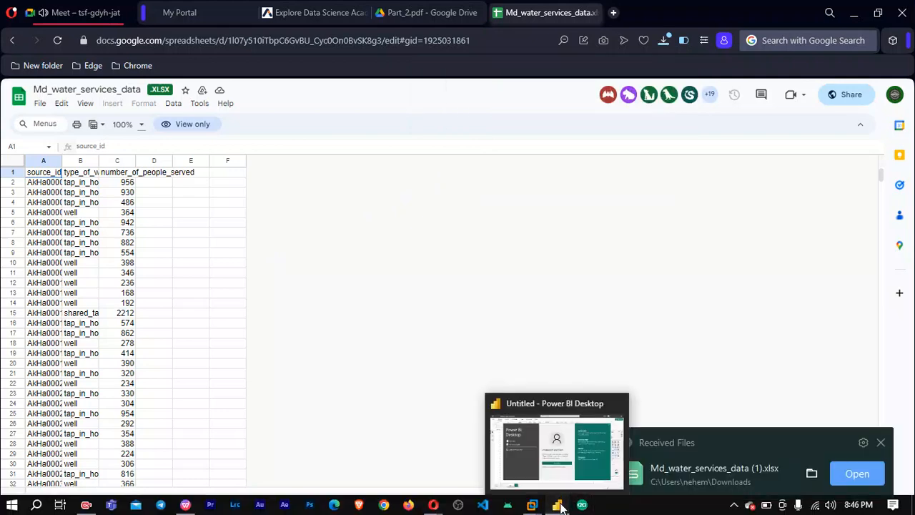
Switch to Power BI Desktop, dismiss the welcome screen, and open Md_water_services_data.xlsx from Downloads as an Excel workbook data source.
left_click(558, 504)
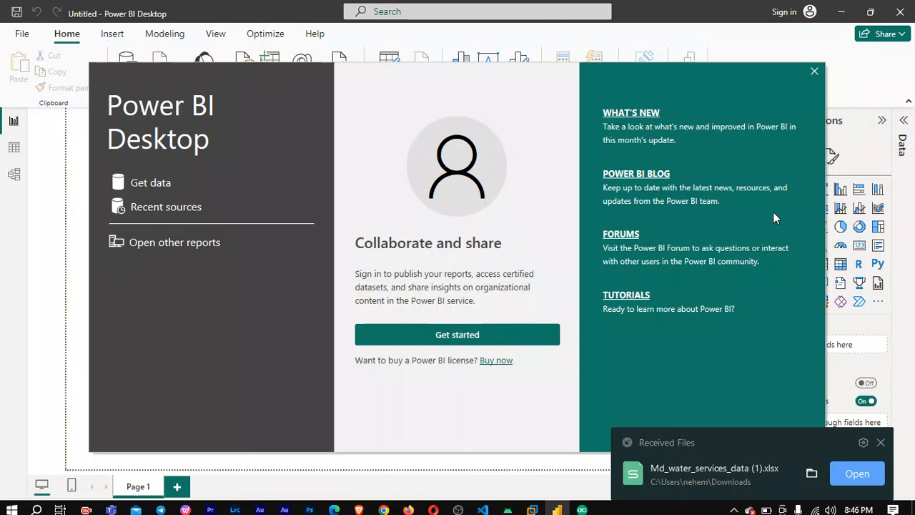
left_click(814, 71)
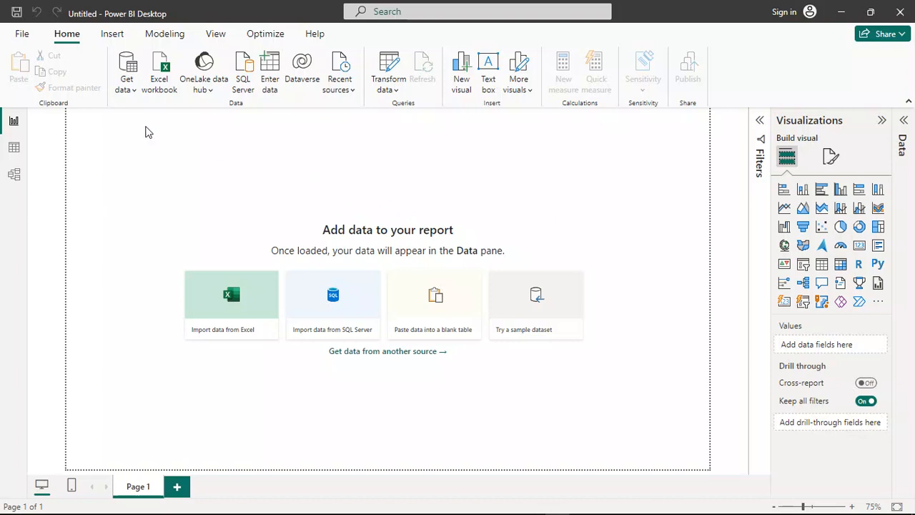
left_click(26, 34)
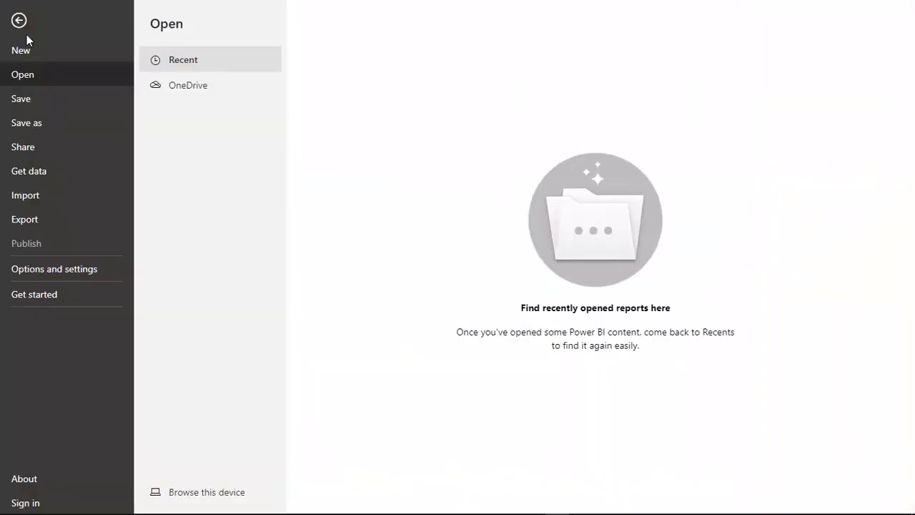
left_click(48, 198)
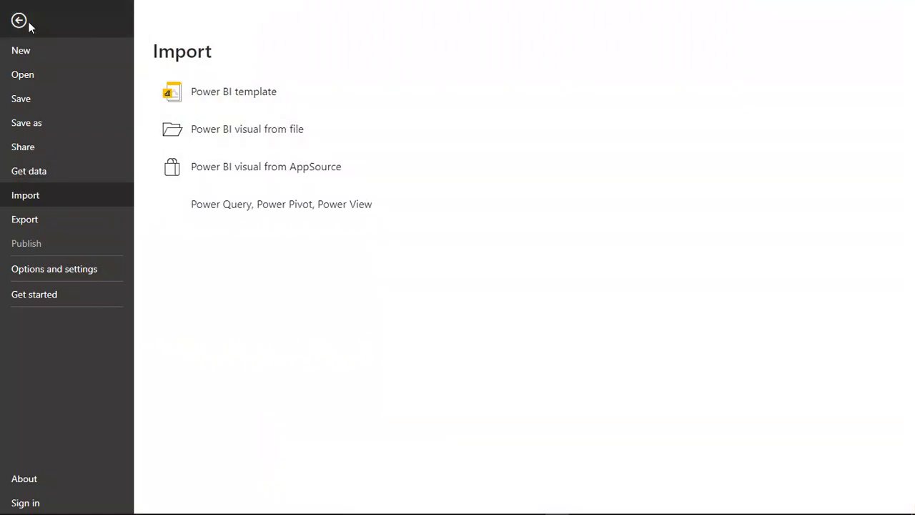
left_click(72, 170)
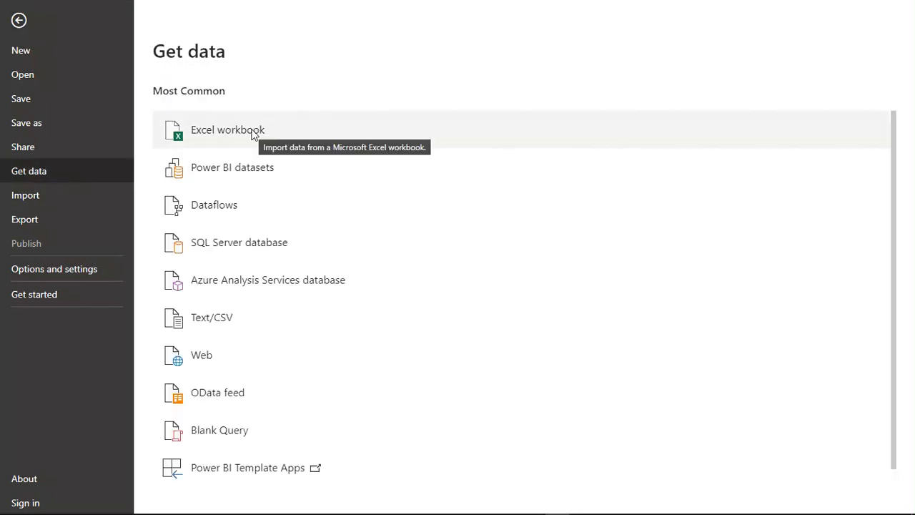
left_click(302, 136)
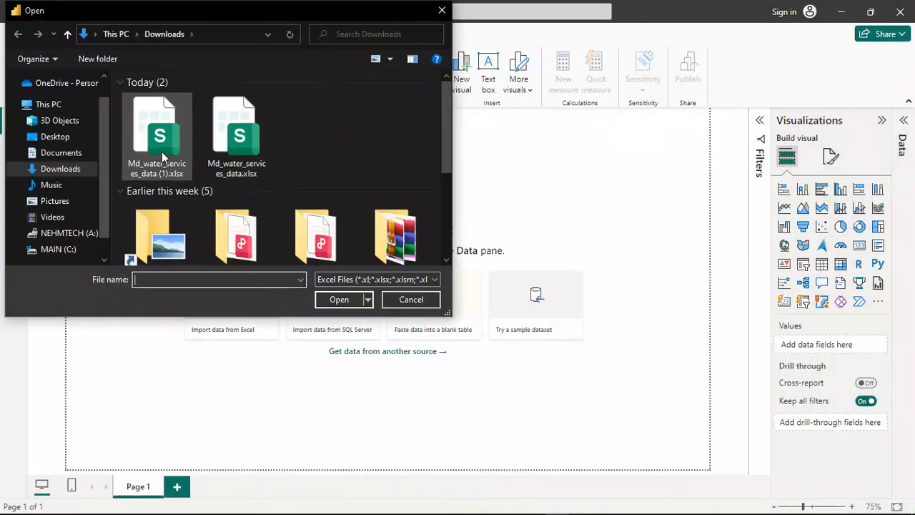
left_click(224, 138)
left_click(353, 300)
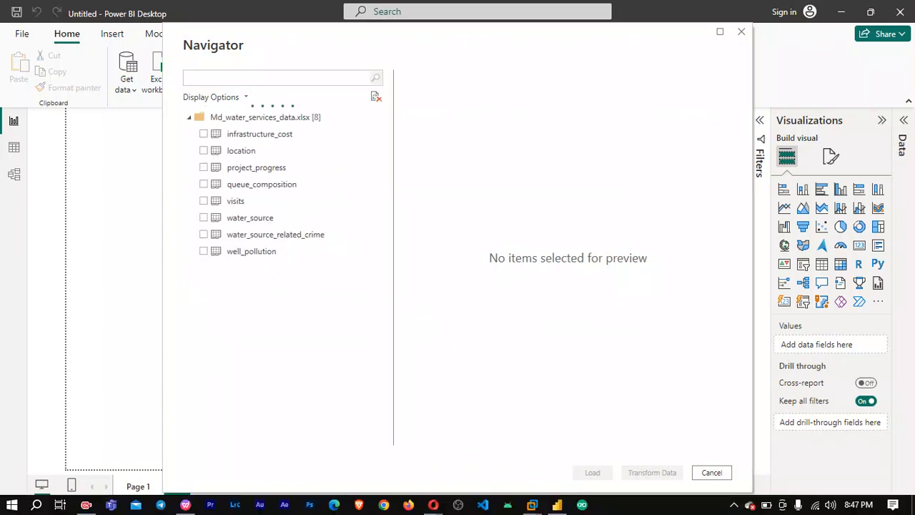
Switch to VMware Workstation and log in to the Kali virtual machine with the account username and password.
mouse_move(533, 505)
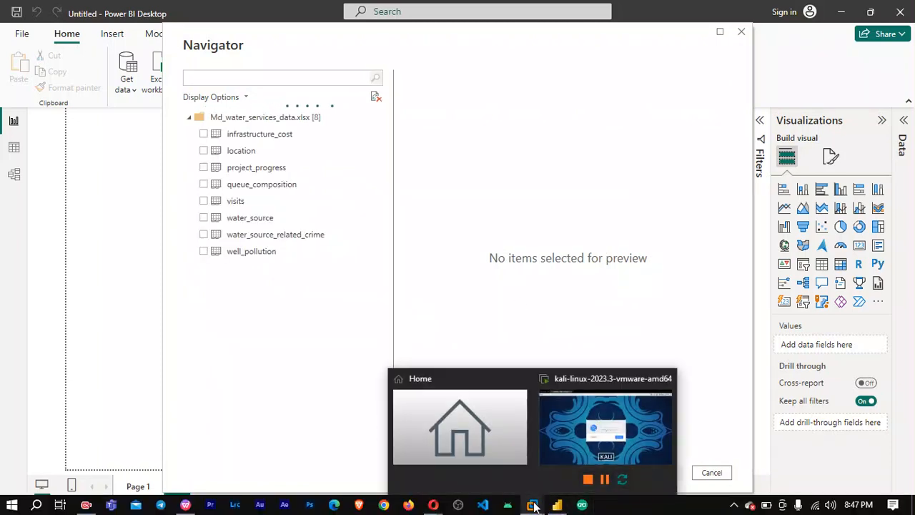
left_click(578, 427)
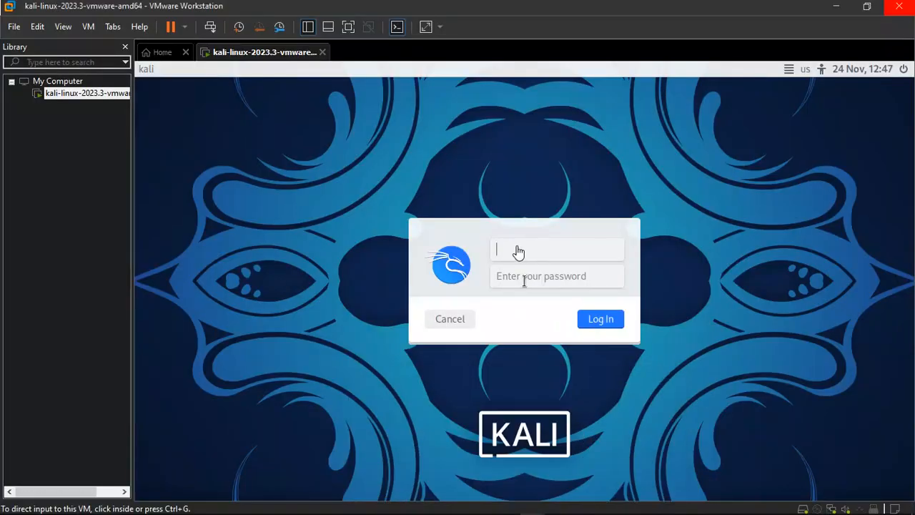
left_click(519, 250)
type("kali")
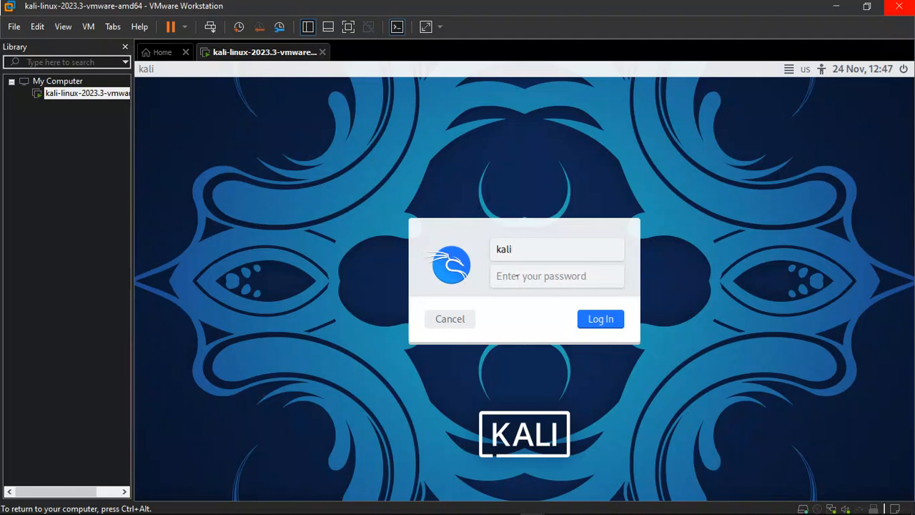
left_click(517, 276)
type("k")
type("i")
key("BackSpace")
key("BackSpace")
key("BackSpace")
key("BackSpace")
type("kali")
left_click(611, 321)
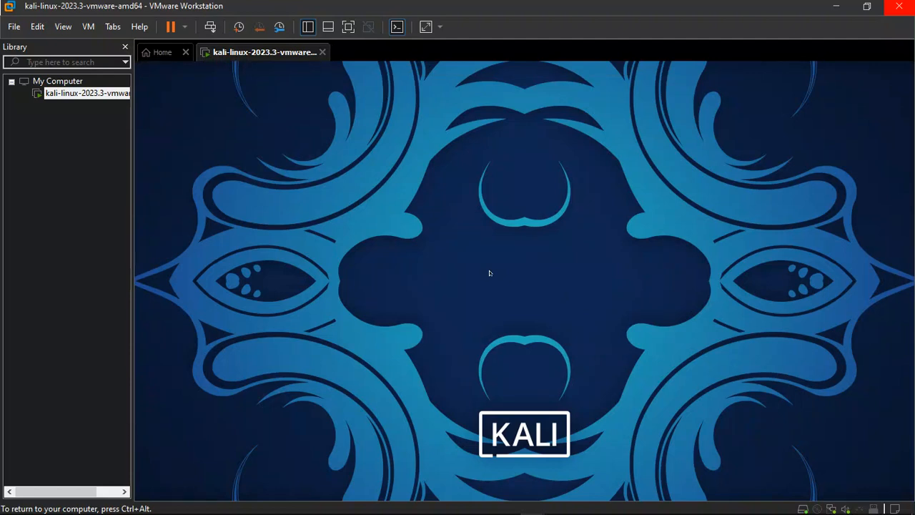
Switch to the Part_2 (1).pdf document in WPS and reread which Excel tables to add to the data model.
mouse_move(461, 513)
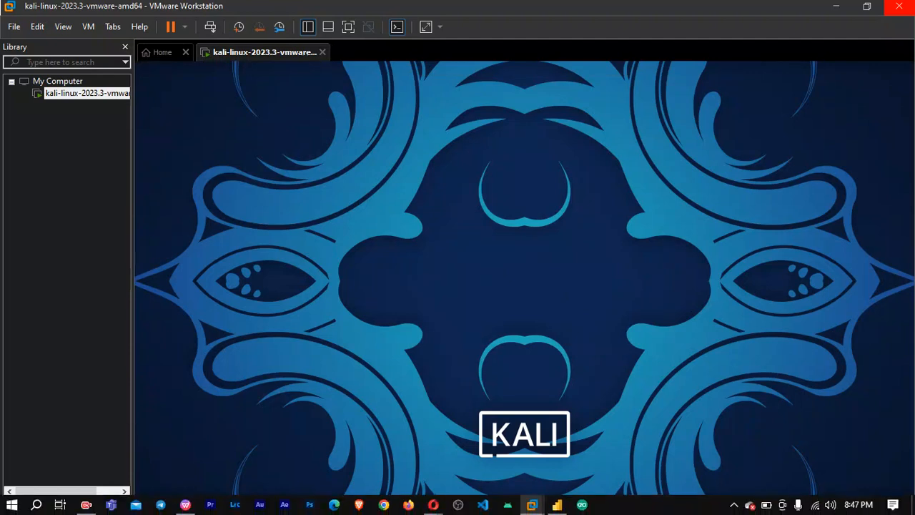
left_click(437, 504)
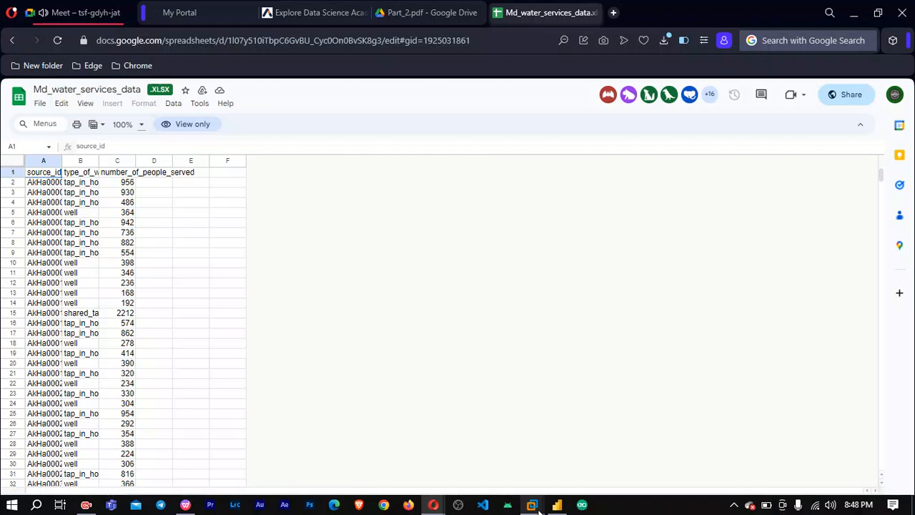
left_click(533, 506)
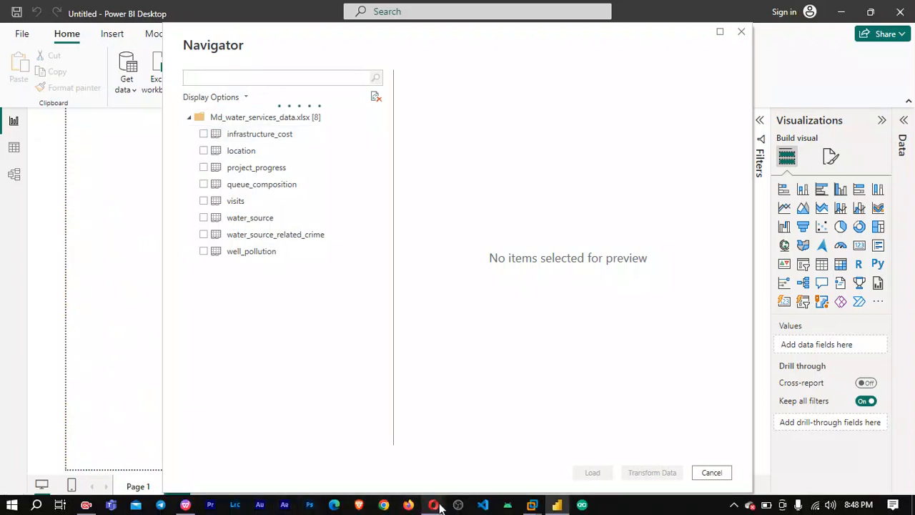
left_click(190, 504)
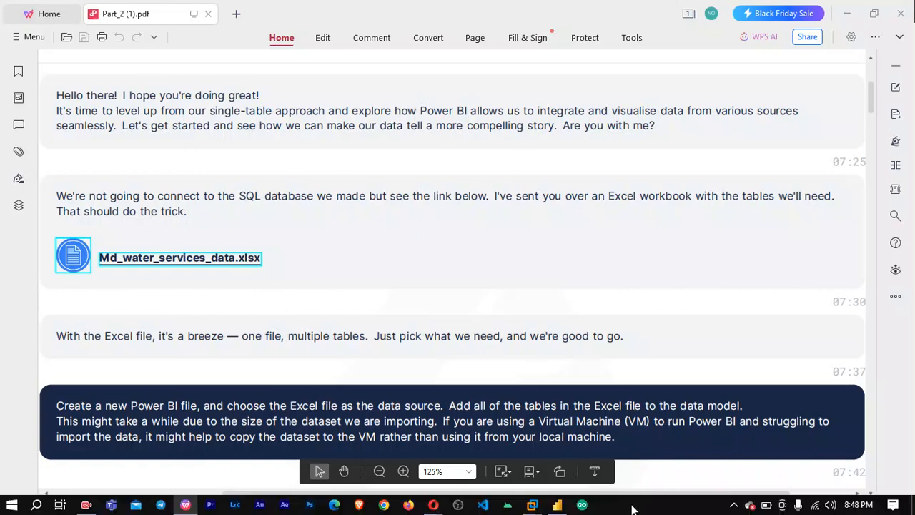
Return to Power BI Desktop and load all eight tables of Md_water_services_data.xlsx, from infrastructure_cost to well_pollution.
left_click(558, 505)
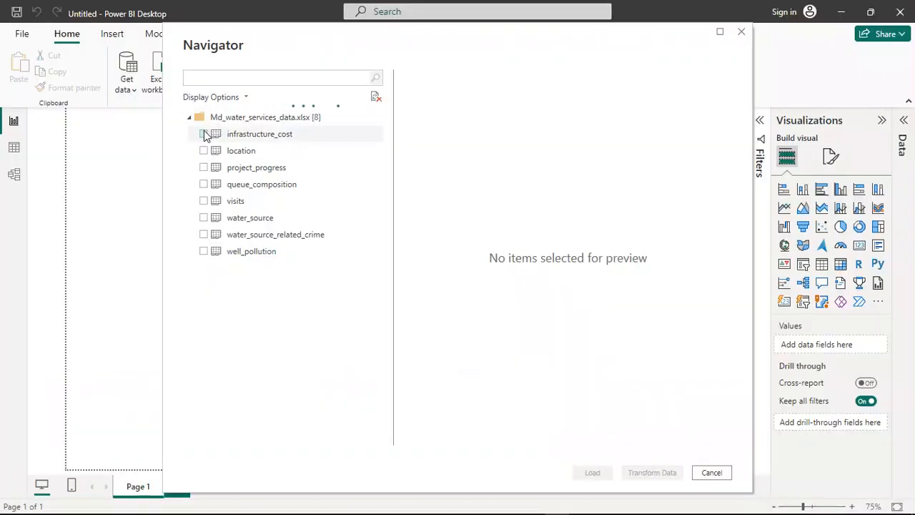
left_click(204, 134)
left_click(204, 151)
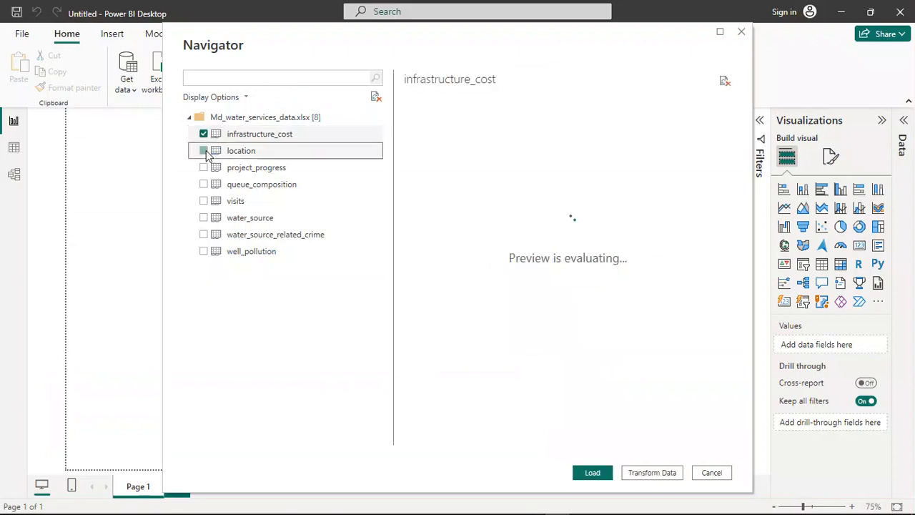
left_click(204, 167)
left_click(204, 185)
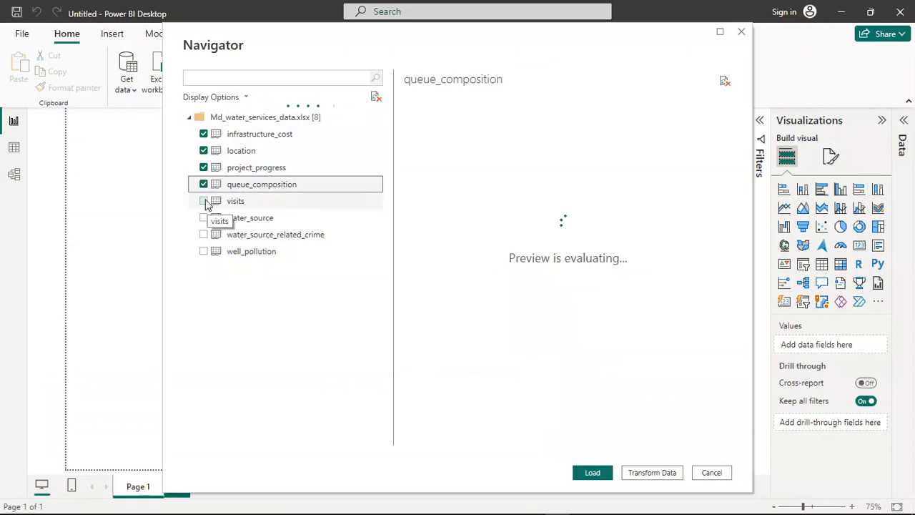
left_click(204, 200)
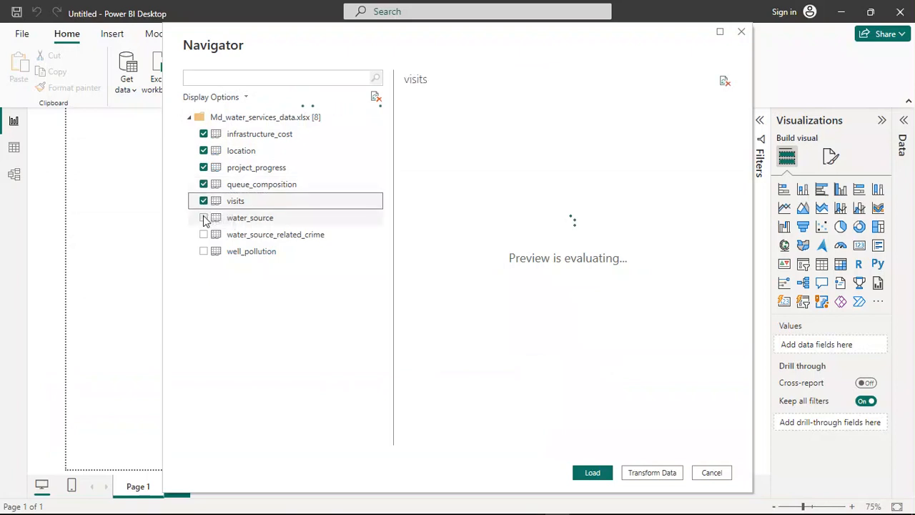
left_click(204, 218)
left_click(204, 235)
left_click(205, 251)
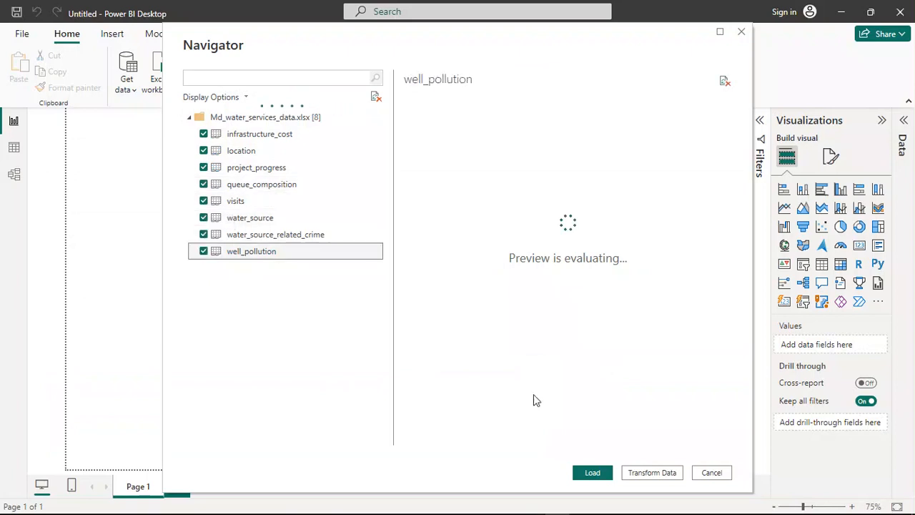
left_click(592, 473)
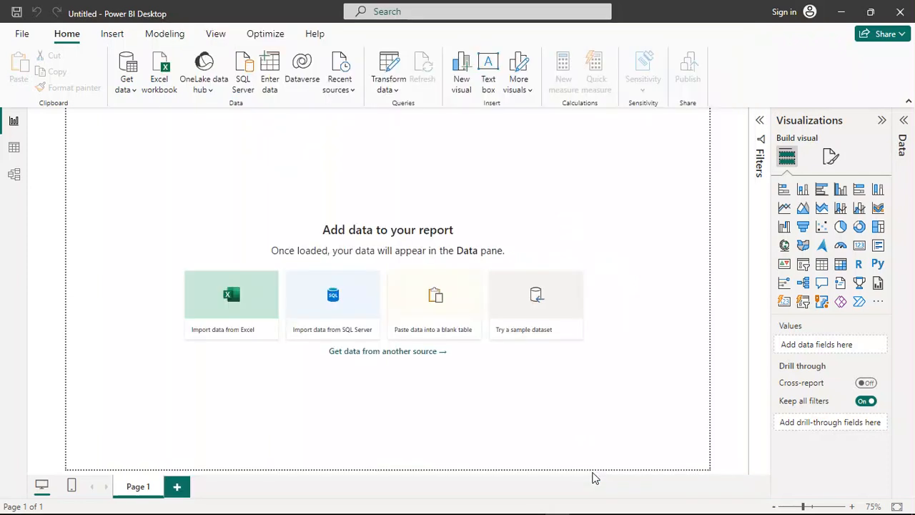
Switch to the PDF in WPS and examine the example data model diagram following the import instructions.
left_click(582, 504)
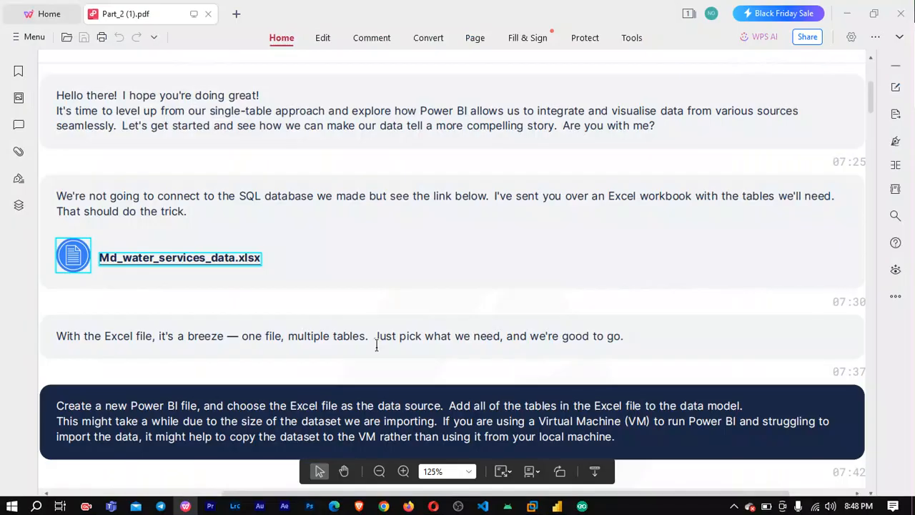
scroll(377, 346, "down", 7)
scroll(377, 347, "down", 3)
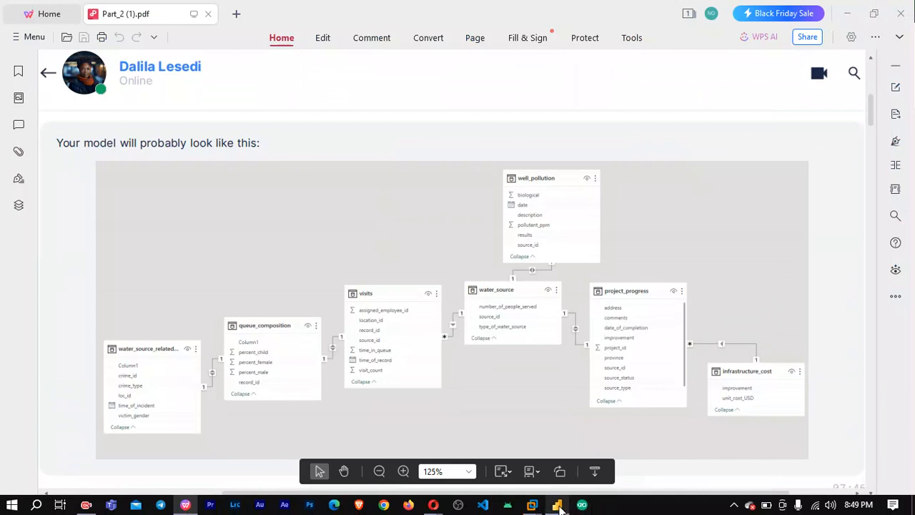
Return to Power BI Desktop and check the processing progress of the imported table queries.
left_click(558, 506)
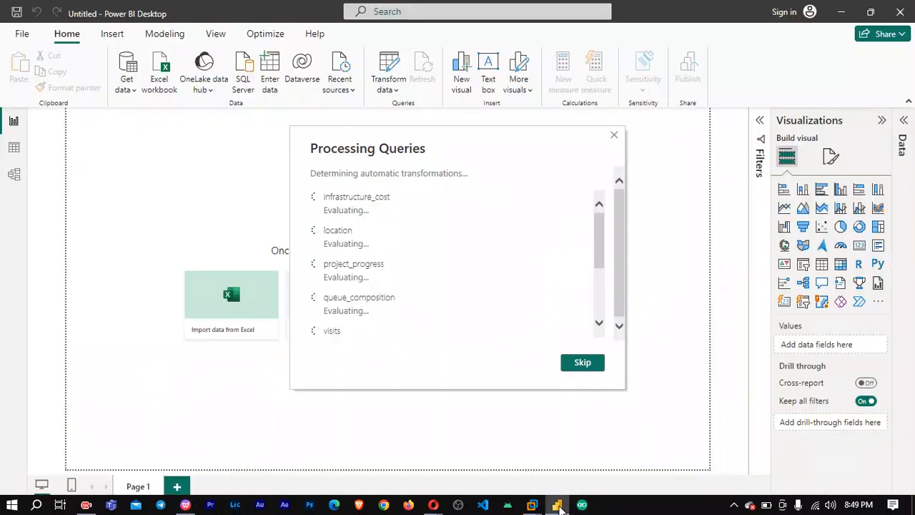
scroll(580, 212, "down", 2)
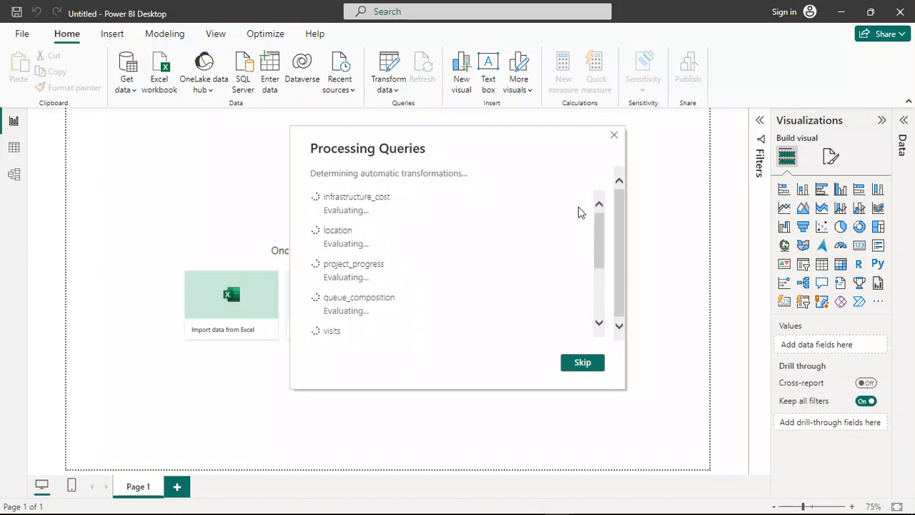
scroll(580, 211, "down", 2)
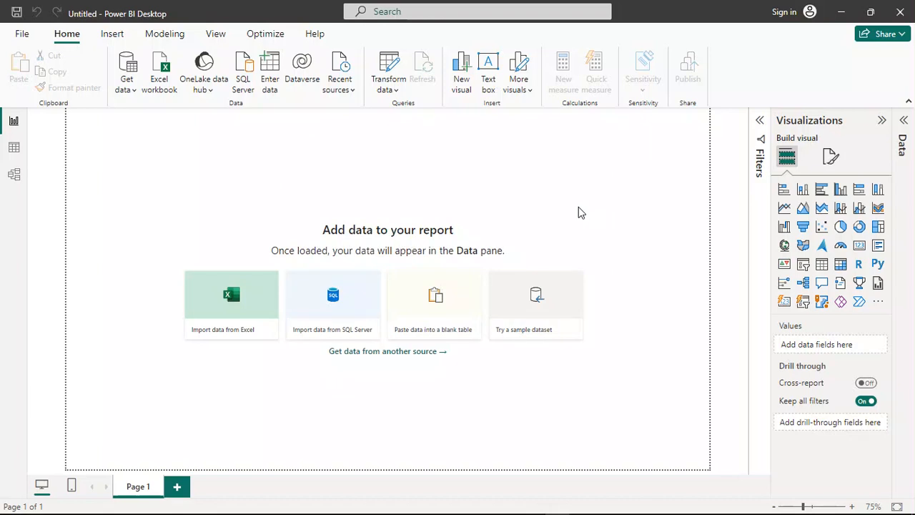
Switch to VMware Workstation and suspend the kali-linux-2023.3-vmware-amd64 virtual machine.
mouse_move(517, 512)
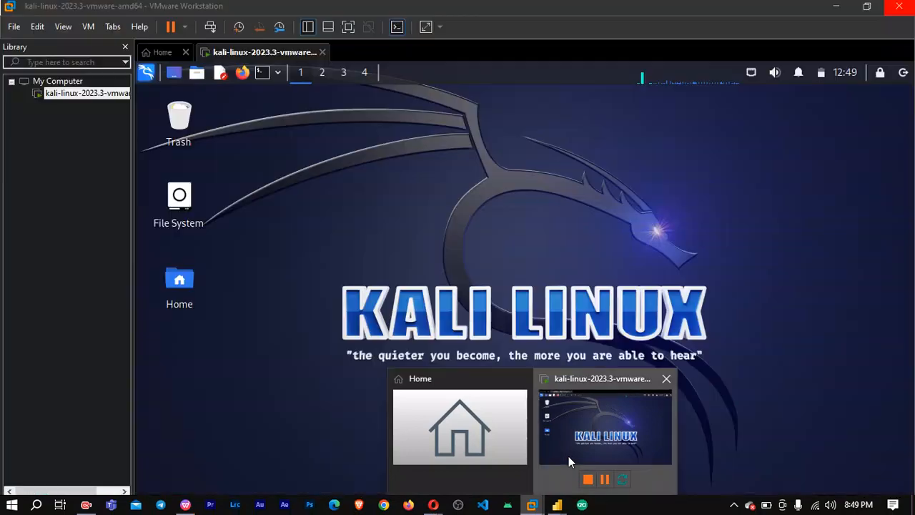
left_click(568, 456)
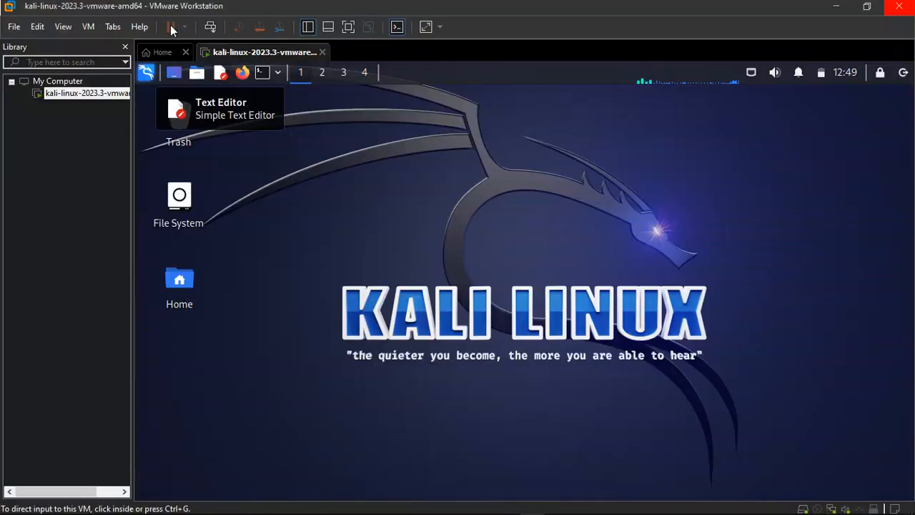
left_click(899, 6)
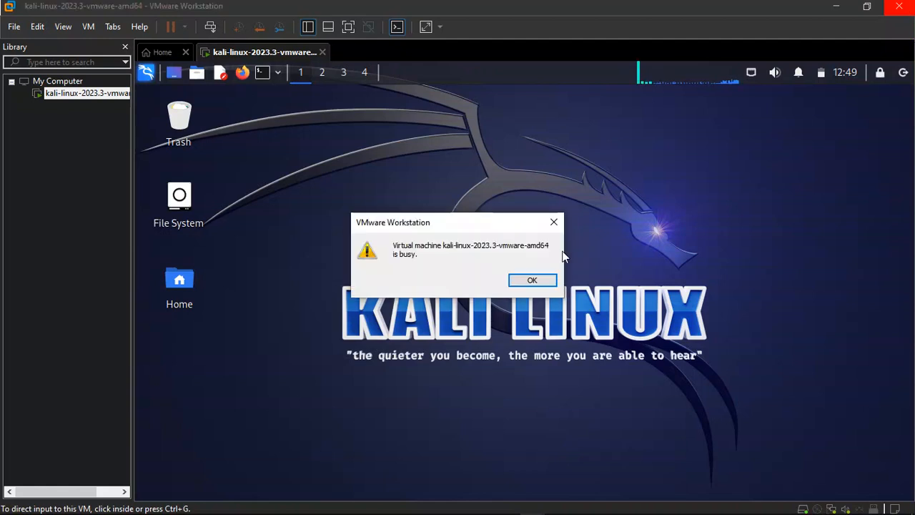
left_click(533, 280)
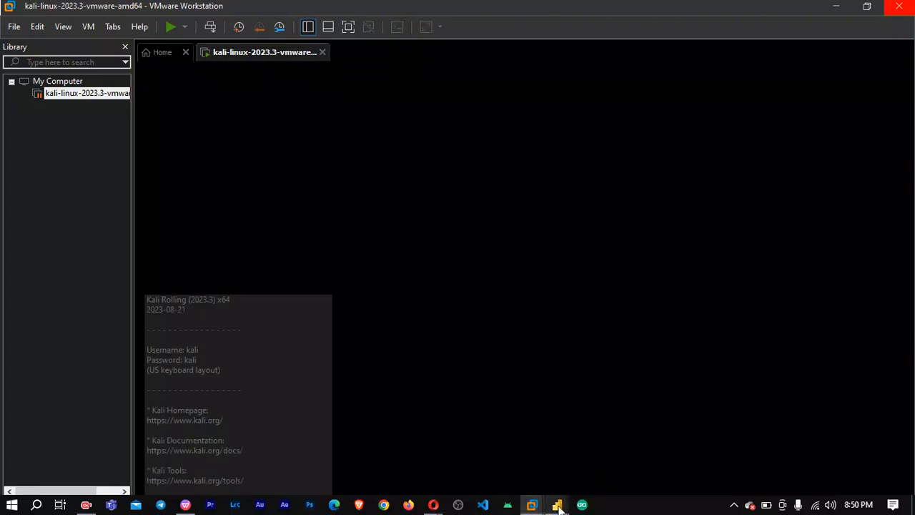
Return to Power BI Desktop and check the loading progress of the imported tables.
mouse_move(559, 506)
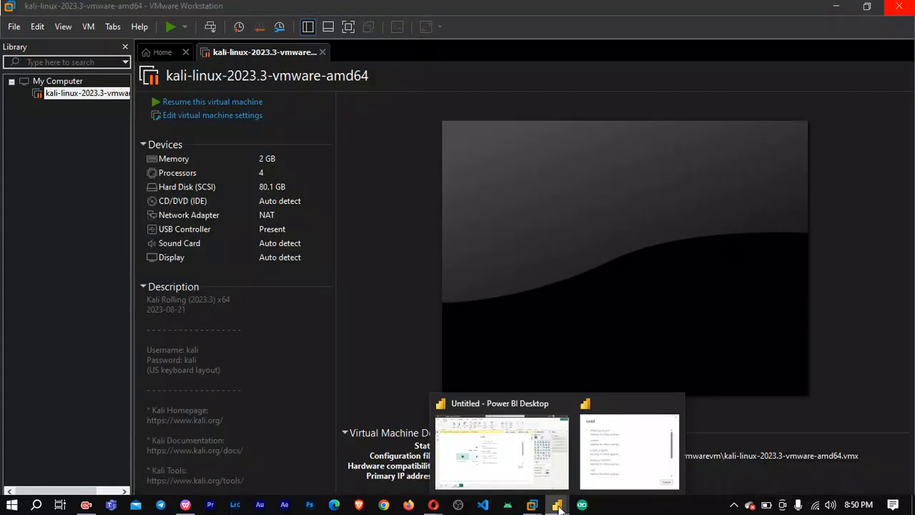
mouse_move(514, 486)
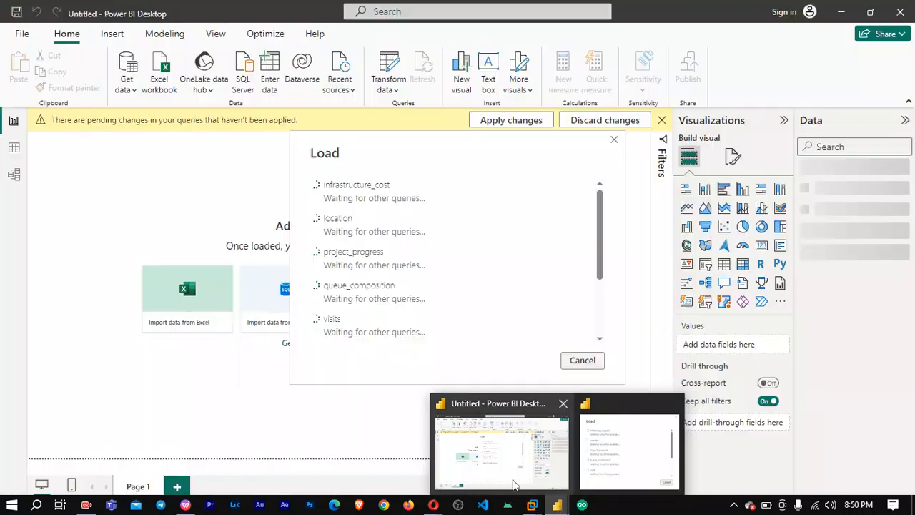
left_click(515, 486)
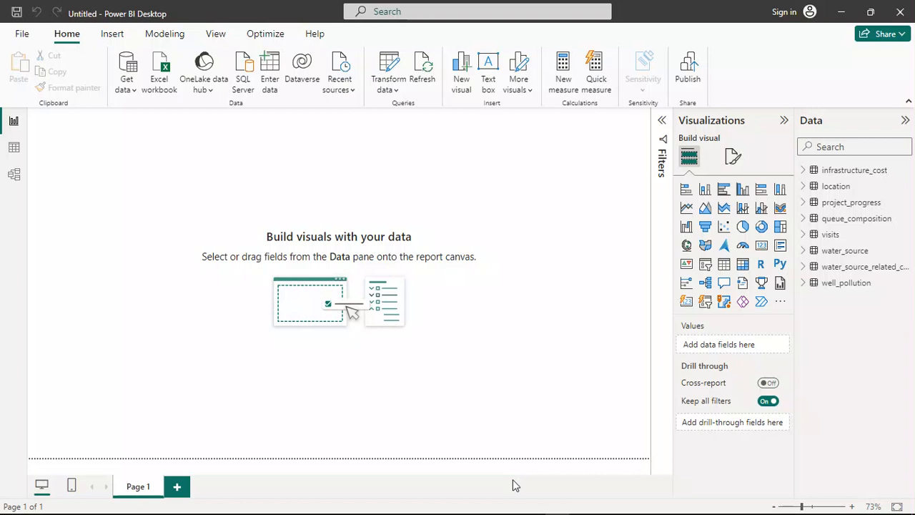
Show the diagram of all imported tables in Model view, with the Properties and Data panes collapsed.
left_click(15, 150)
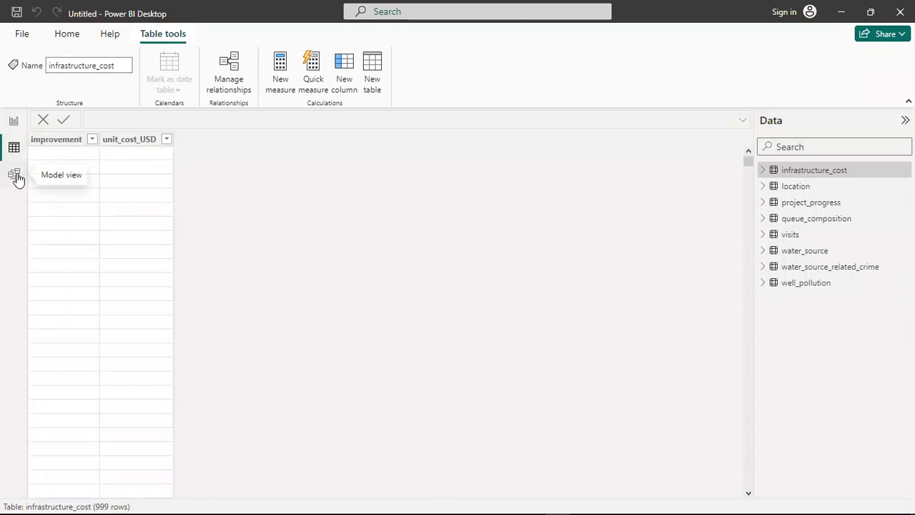
left_click(16, 177)
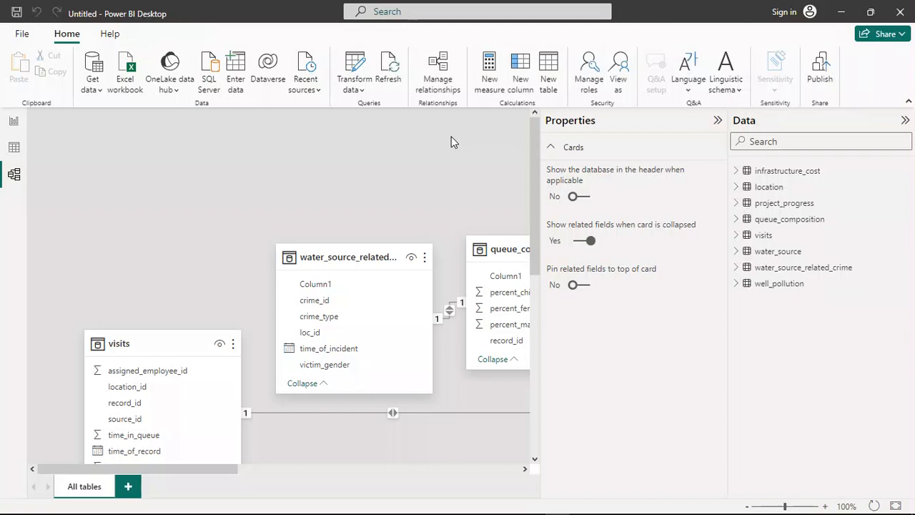
left_click(718, 120)
left_click(905, 120)
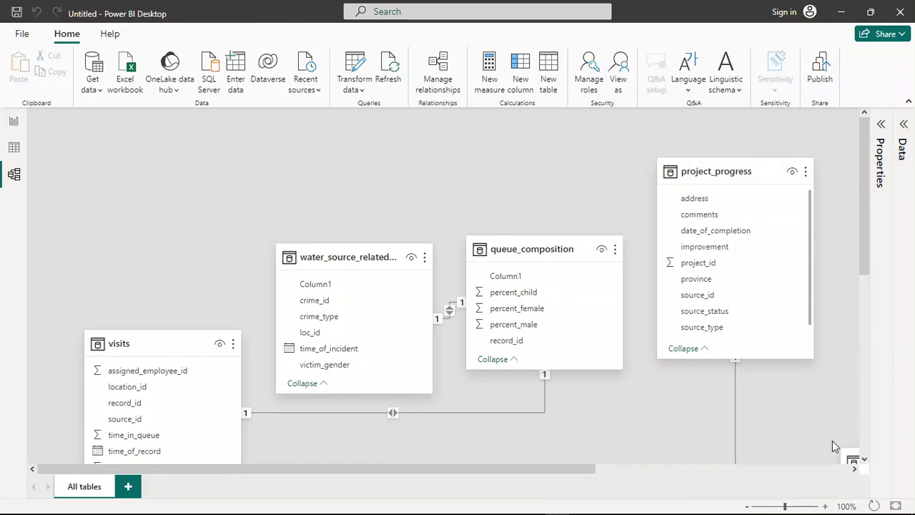
left_click(786, 507)
left_click_drag(786, 507, 762, 507)
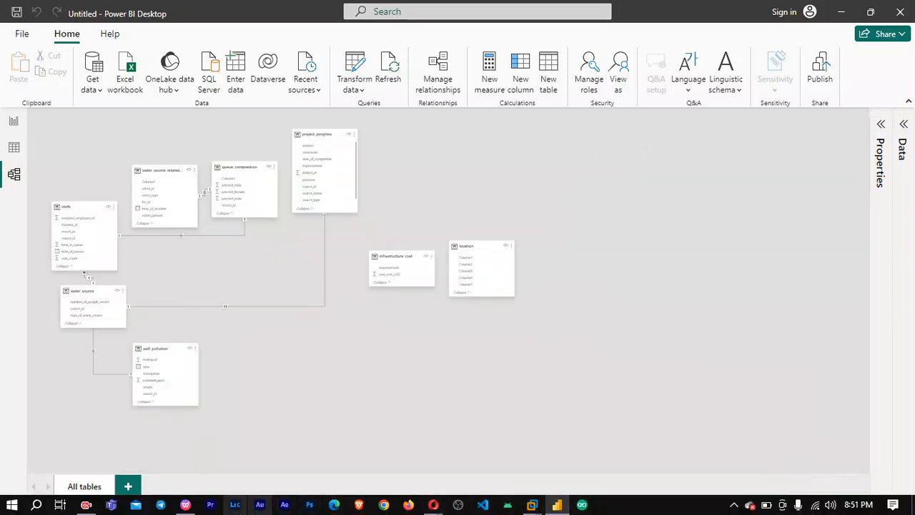
Switch to the PDF in WPS and review the import instructions and the example data model diagram.
left_click(185, 504)
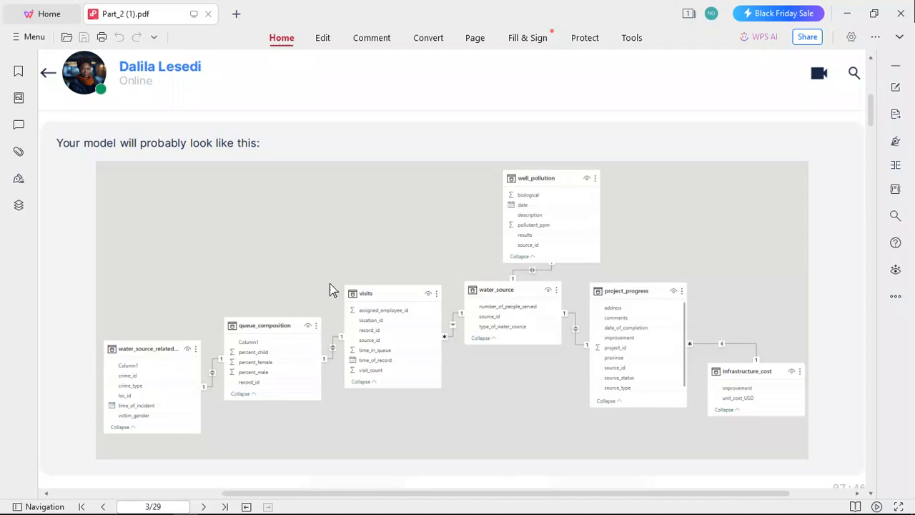
scroll(378, 258, "up", 10)
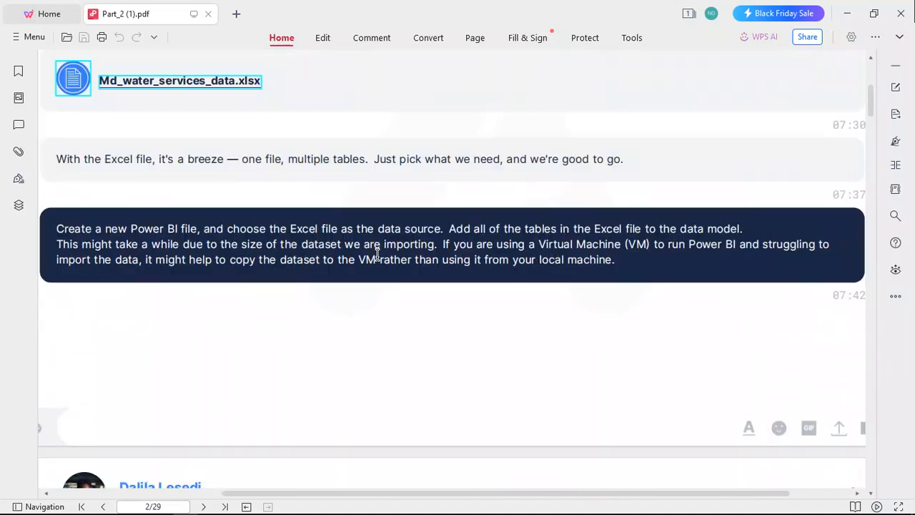
scroll(376, 254, "up", 4)
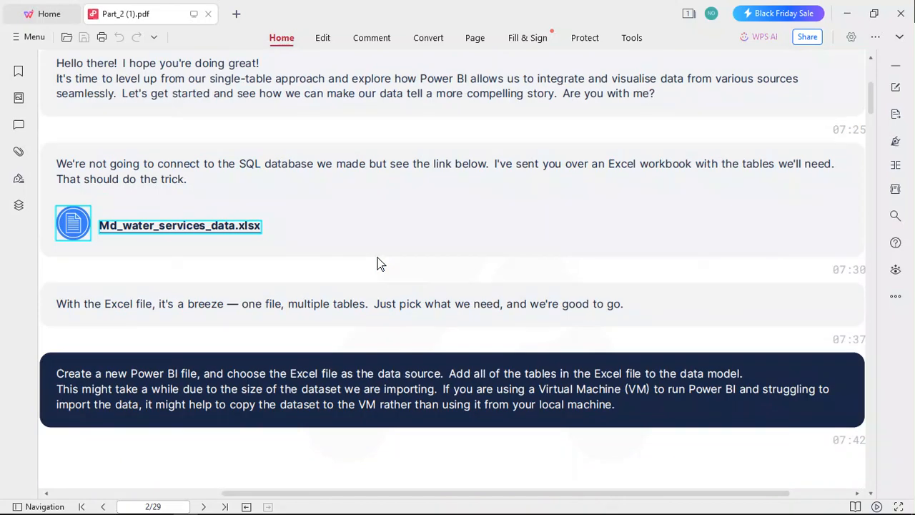
scroll(377, 259, "down", 1)
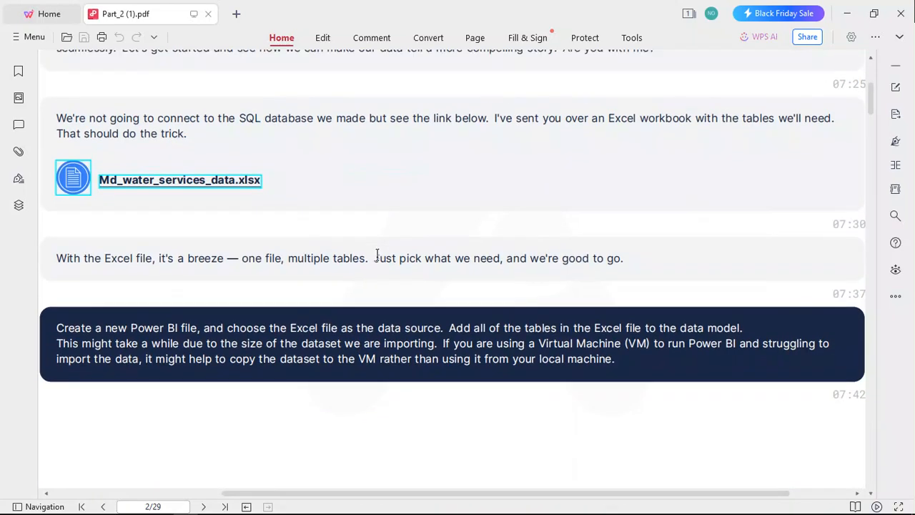
scroll(377, 255, "down", 5)
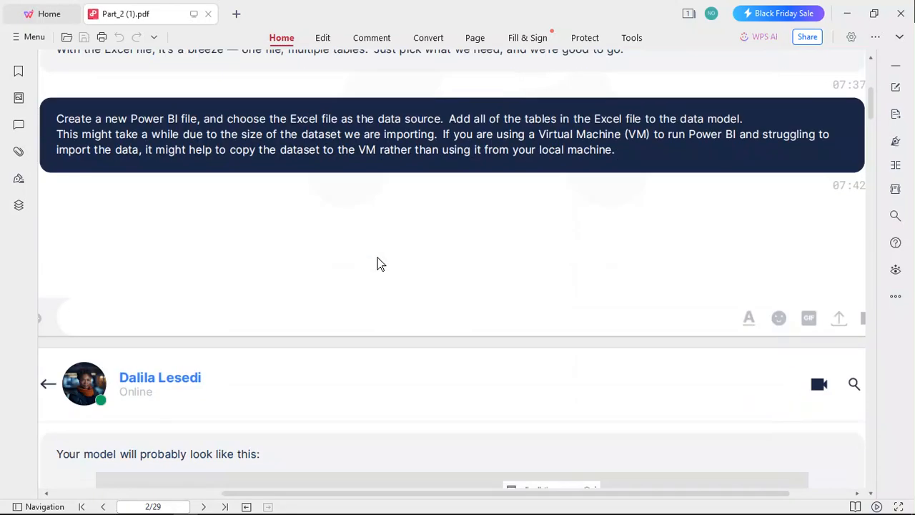
scroll(378, 259, "down", 2)
scroll(378, 263, "down", 2)
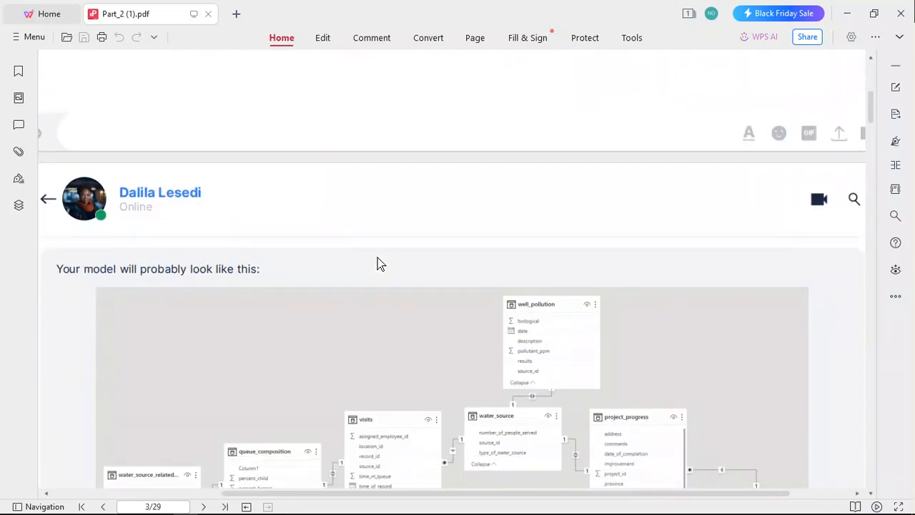
scroll(379, 263, "down", 3)
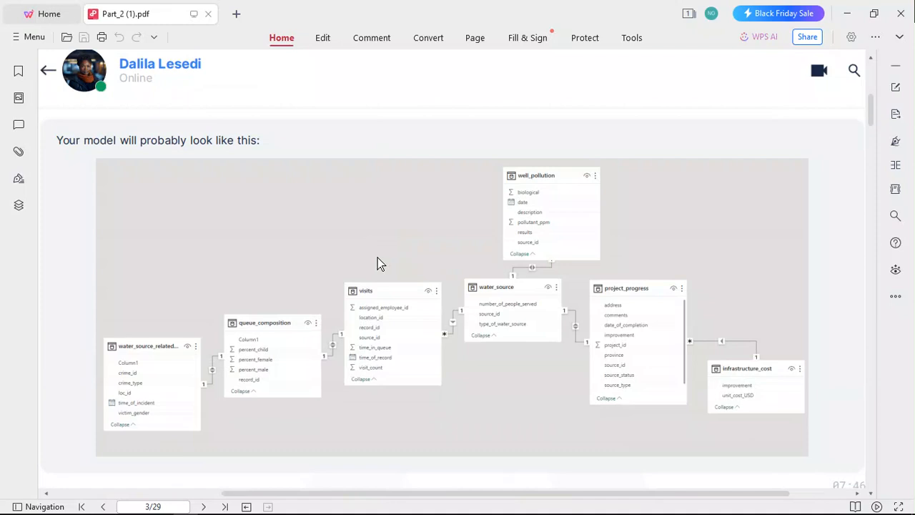
Read the page 4 instructions on model relationships and on correcting the location, queue_composition and water_source_related_crime tables.
scroll(377, 257, "down", 12)
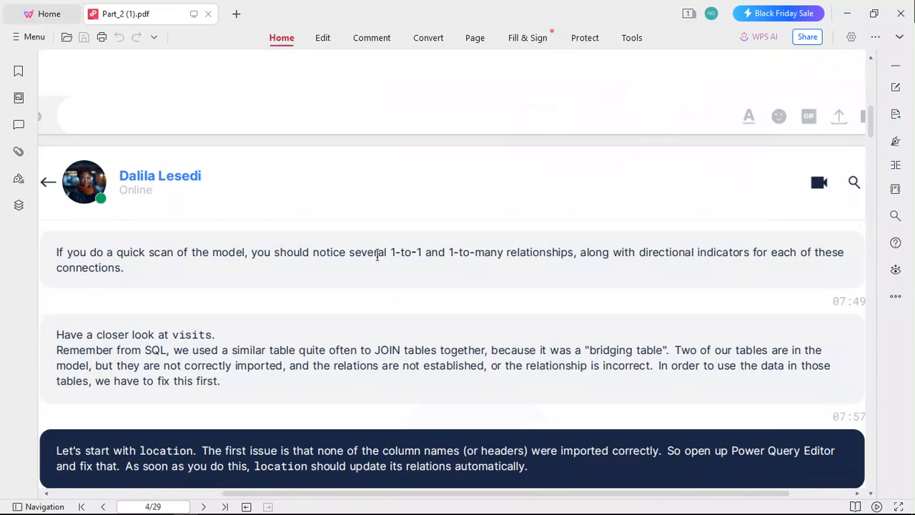
scroll(378, 257, "down", 2)
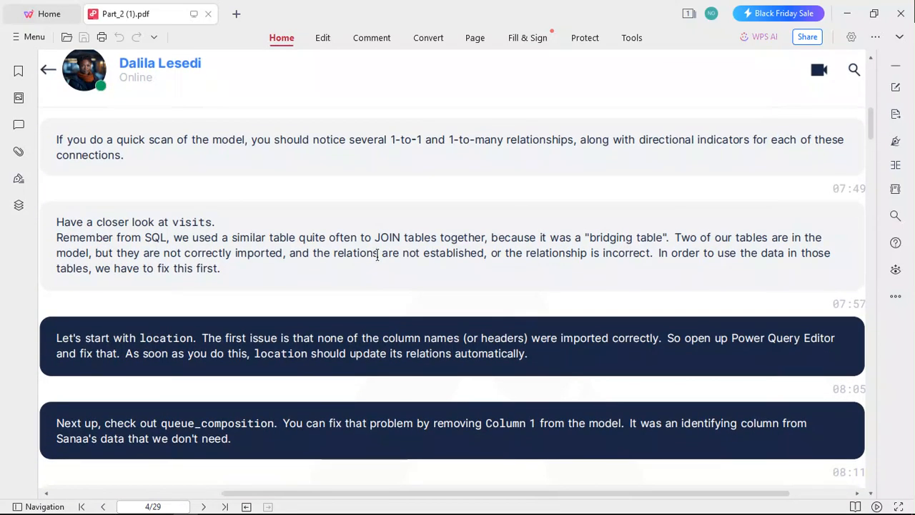
scroll(377, 256, "down", 1)
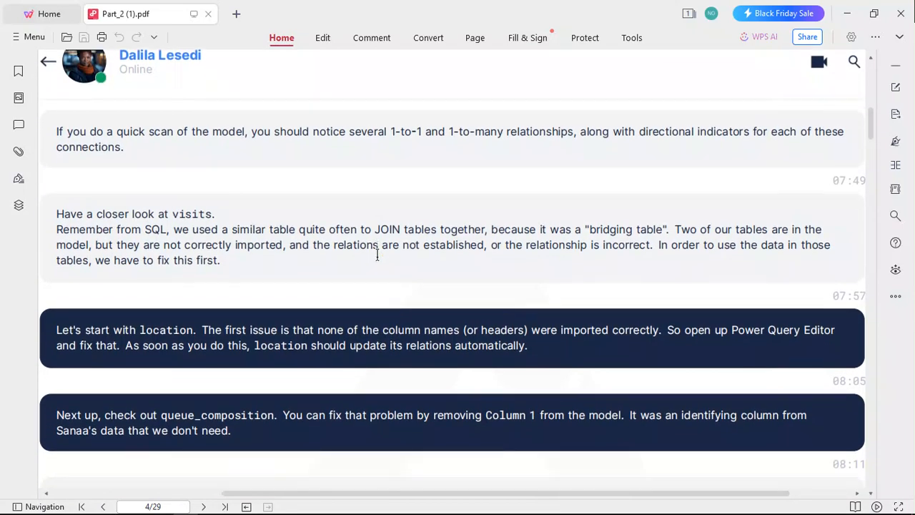
scroll(378, 256, "down", 5)
scroll(377, 256, "up", 5)
scroll(377, 257, "down", 1)
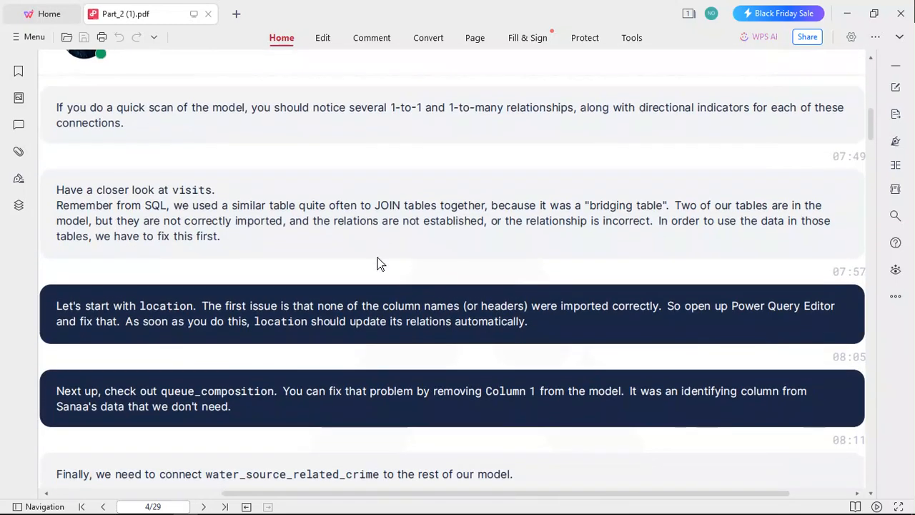
scroll(377, 257, "up", 1)
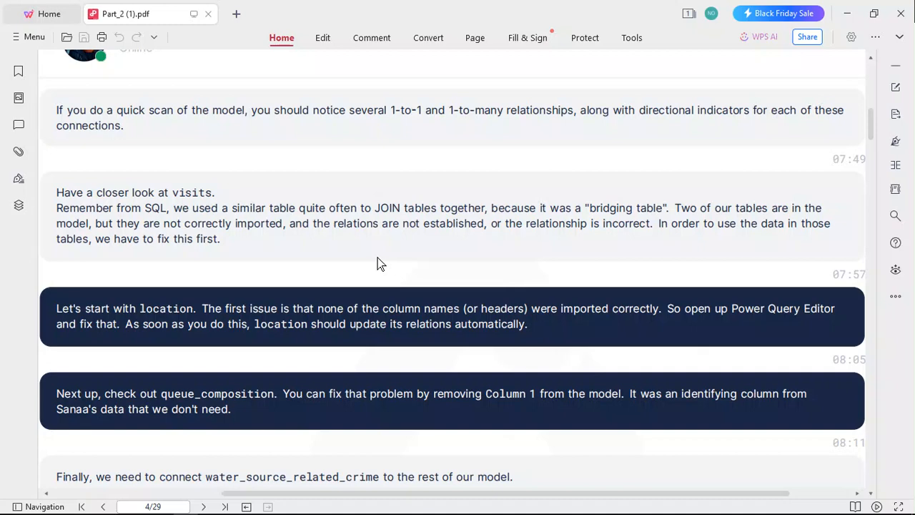
scroll(377, 263, "down", 3)
scroll(377, 258, "up", 2)
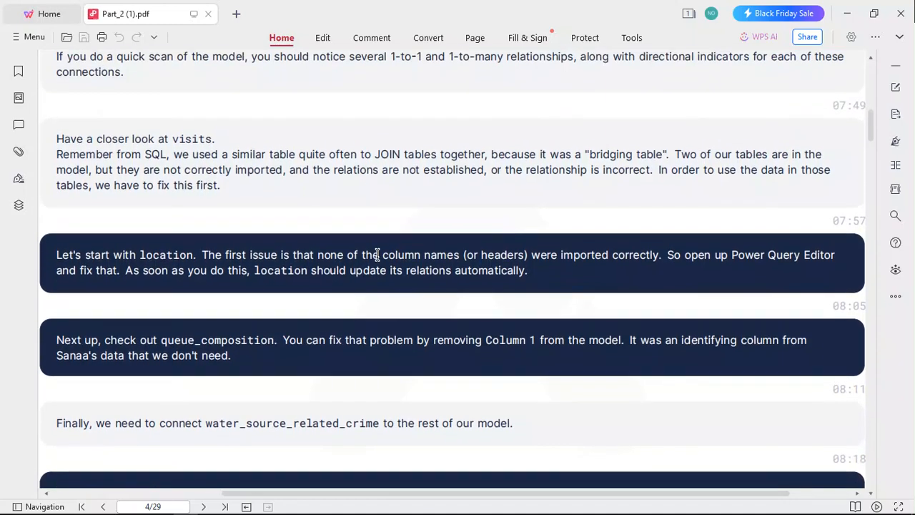
scroll(378, 254, "up", 1)
scroll(377, 256, "down", 2)
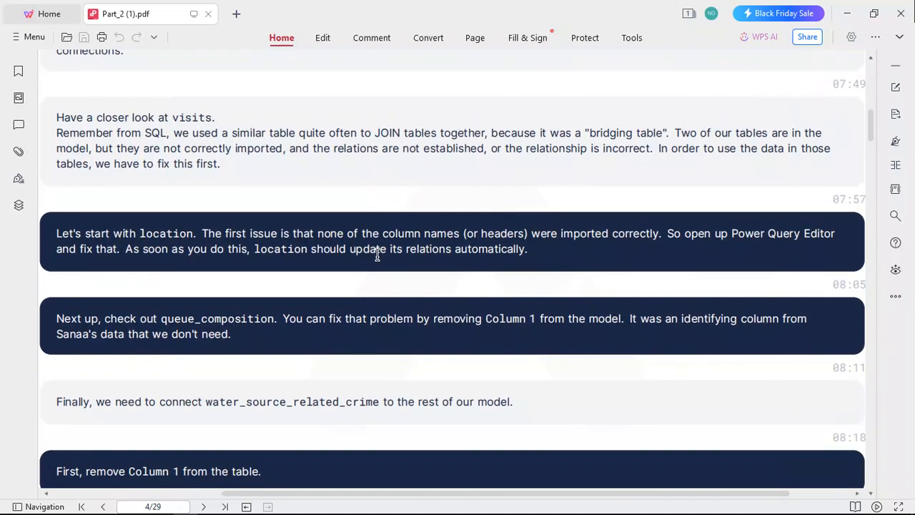
scroll(377, 258, "down", 1)
scroll(377, 257, "down", 1)
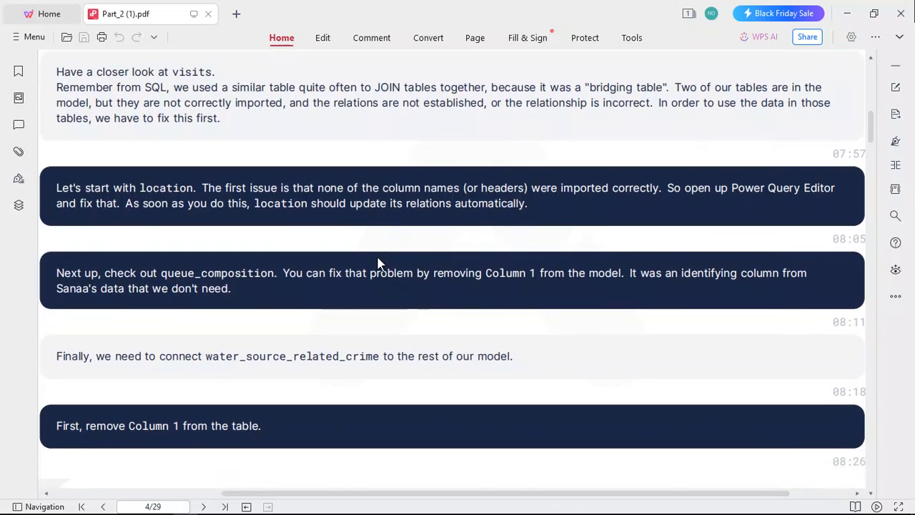
scroll(377, 258, "down", 1)
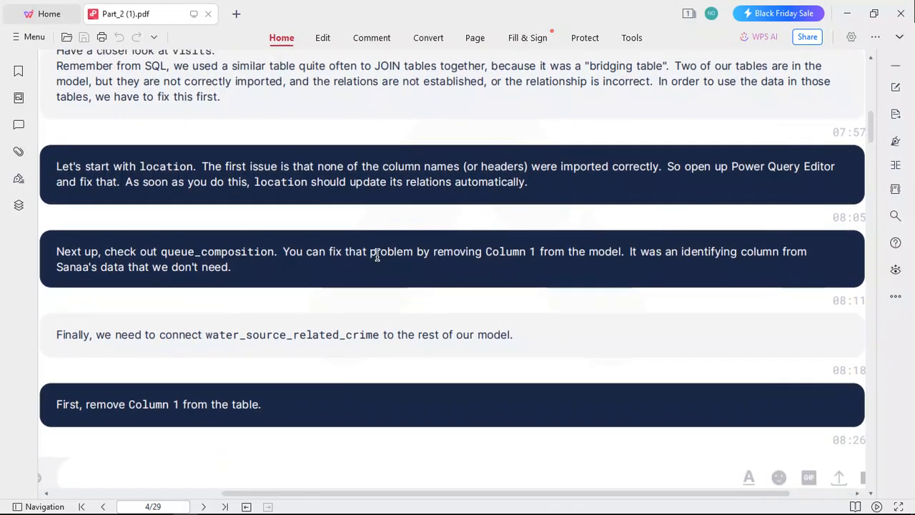
scroll(377, 256, "up", 1)
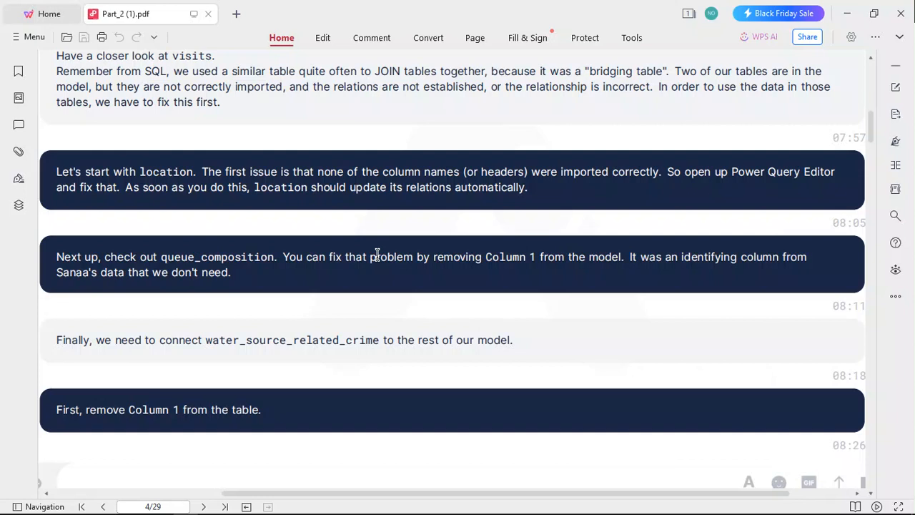
scroll(378, 255, "up", 2)
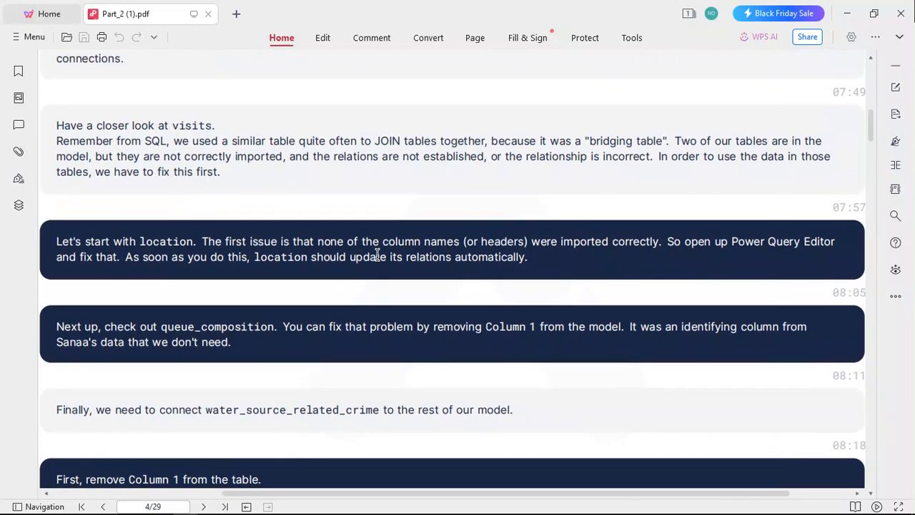
scroll(377, 259, "up", 1)
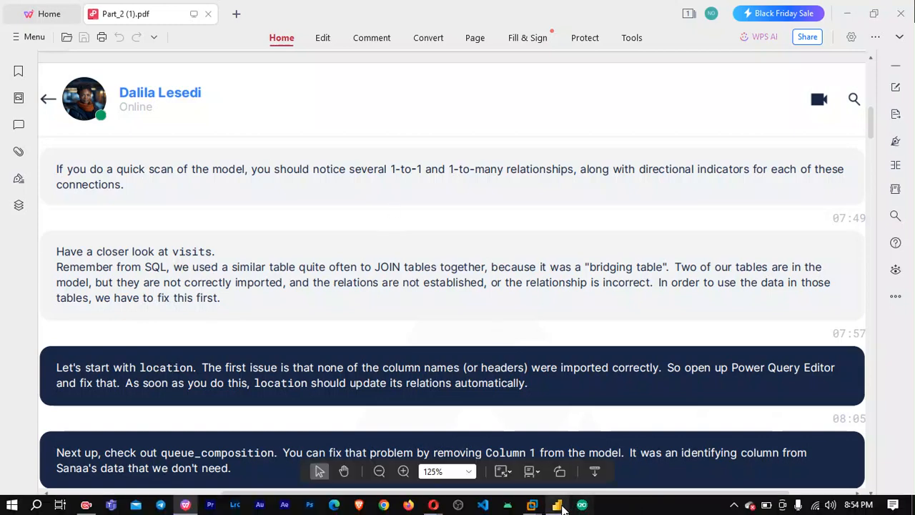
Return to Power BI Desktop and examine the relationships between the tables in the model diagram, from visits to well_pollution.
left_click(559, 506)
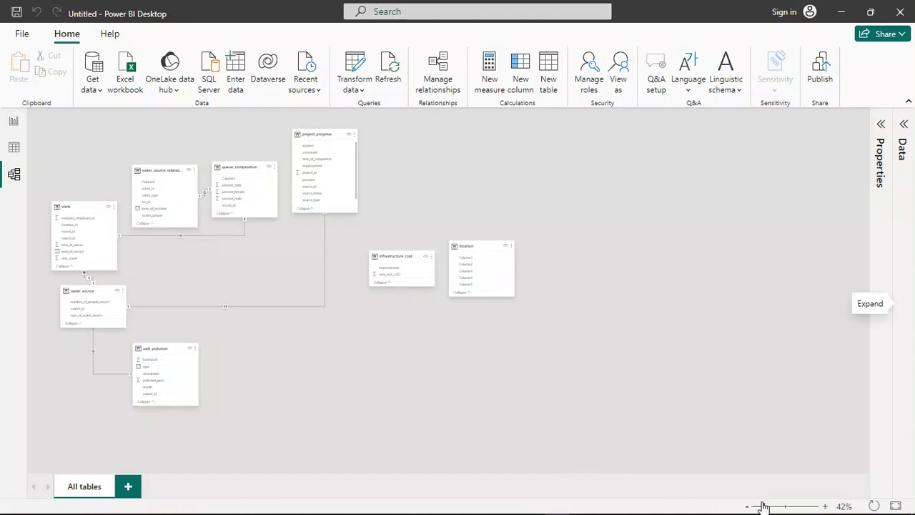
mouse_move(764, 509)
left_mouse_down()
mouse_move(782, 507)
mouse_move(773, 507)
left_mouse_up()
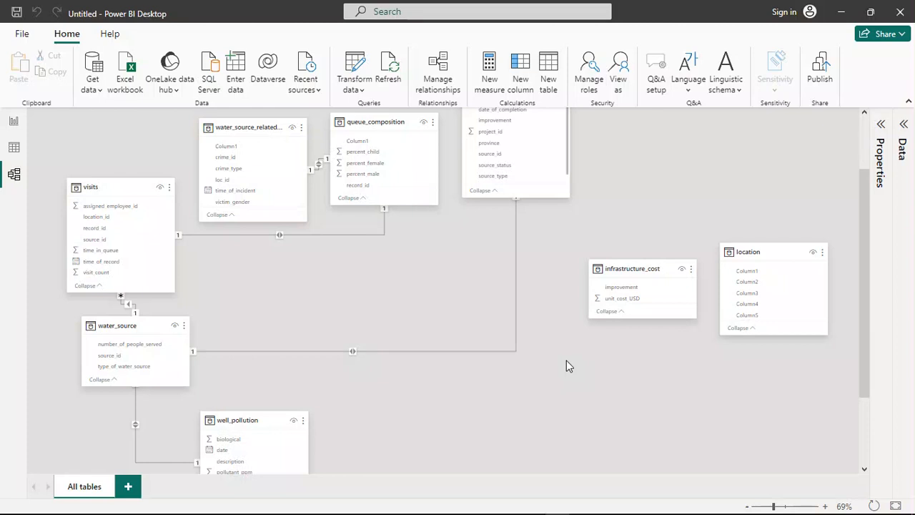
scroll(566, 361, "up", 3)
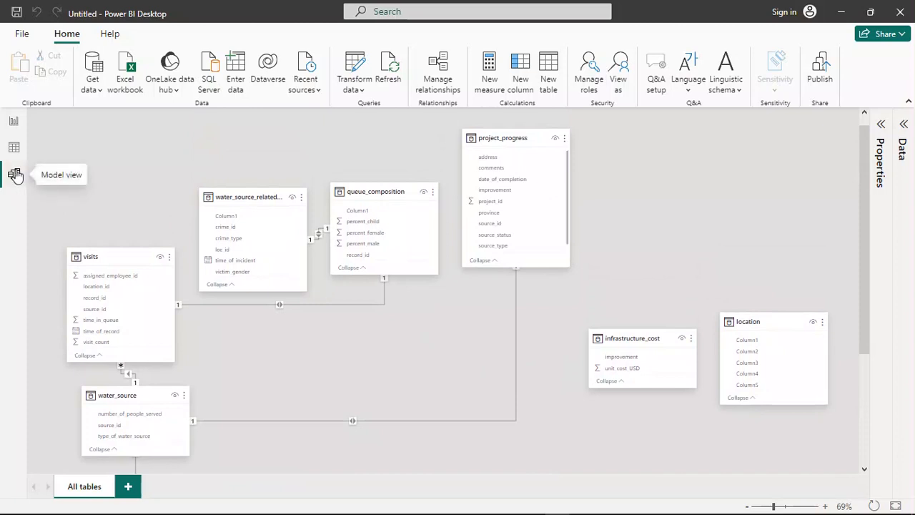
scroll(338, 343, "down", 1)
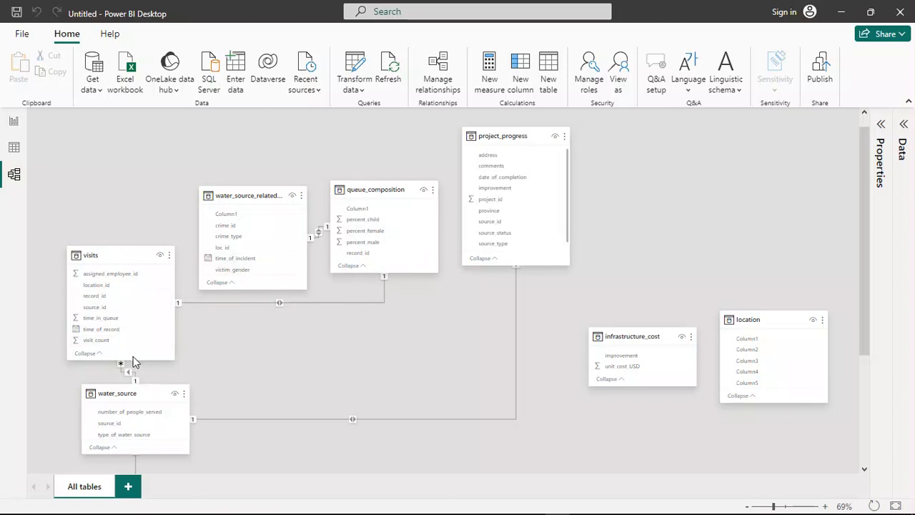
scroll(283, 371, "down", 5)
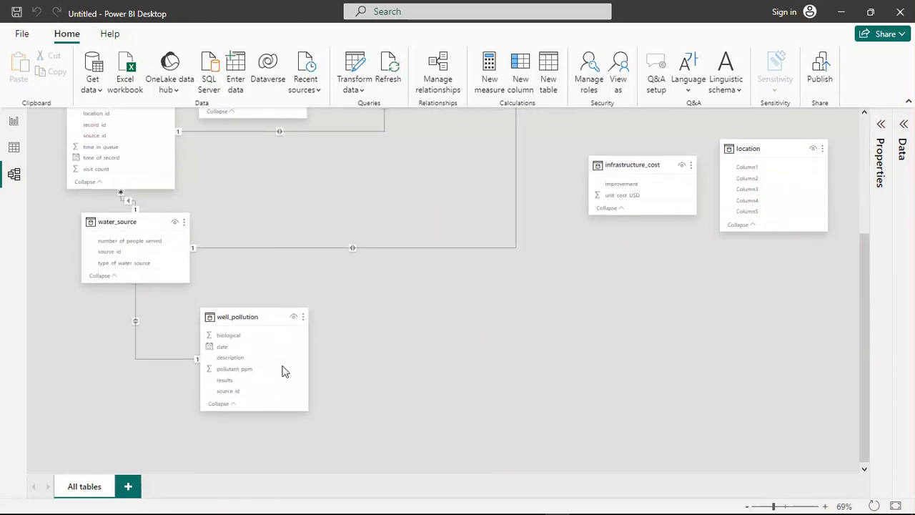
Switch to the PDF in WPS, reread the page 4 note on 1-to-1 and 1-to-many relationships, and return to Power BI Desktop.
scroll(283, 370, "up", 4)
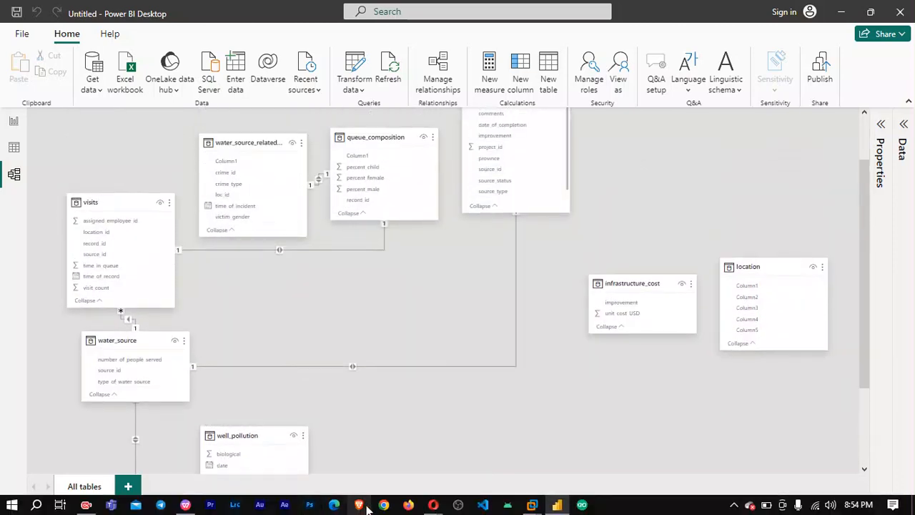
mouse_move(187, 506)
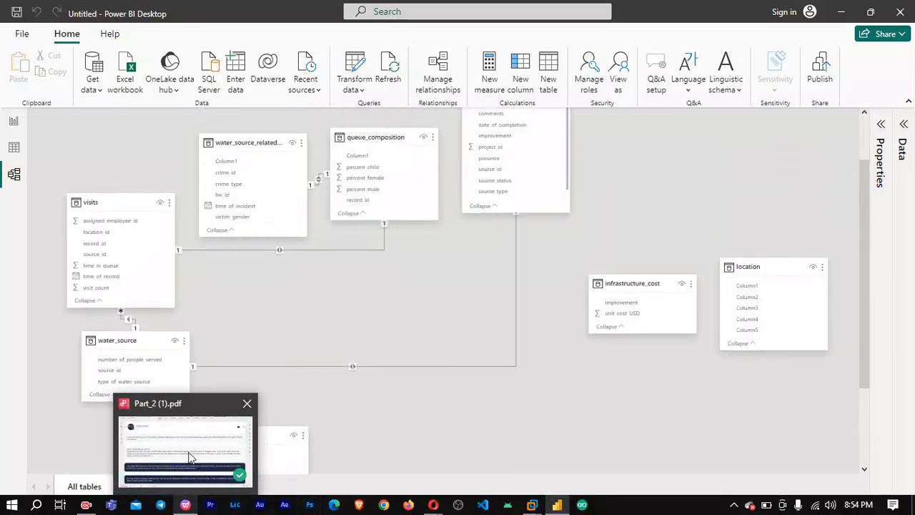
left_click(190, 454)
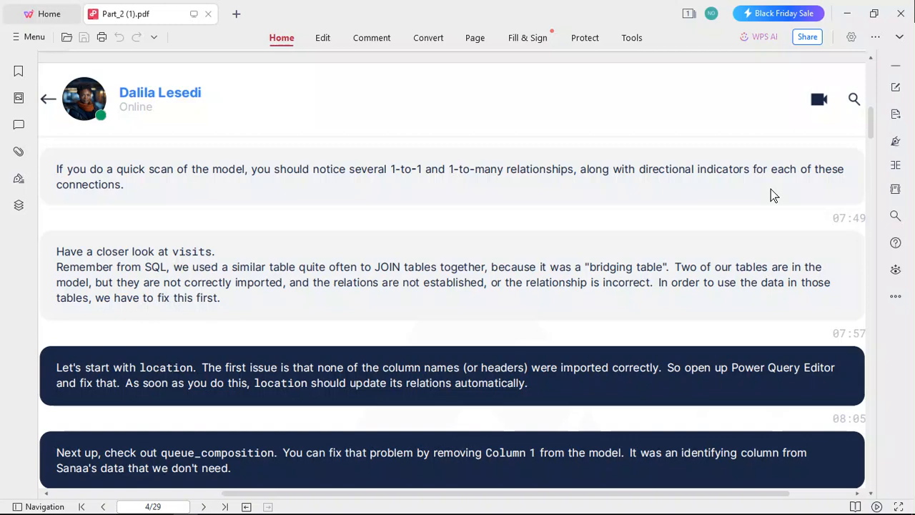
mouse_move(453, 509)
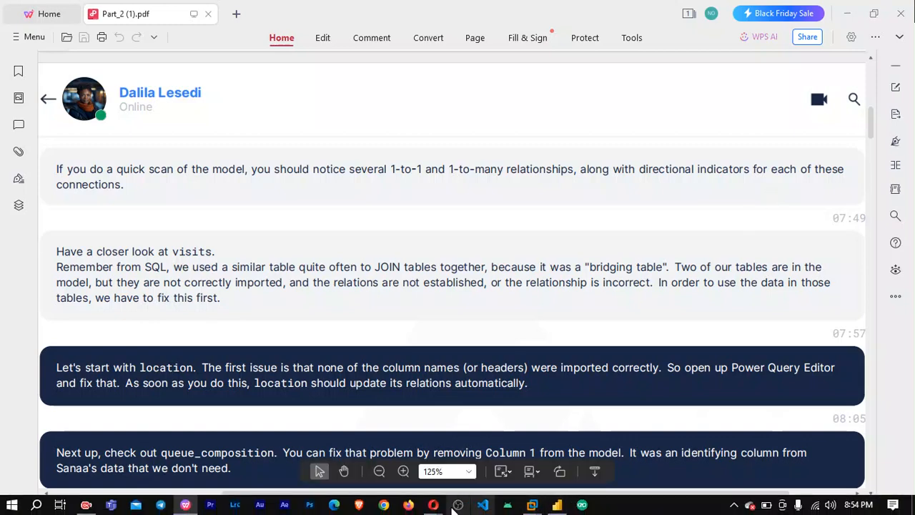
left_click(555, 506)
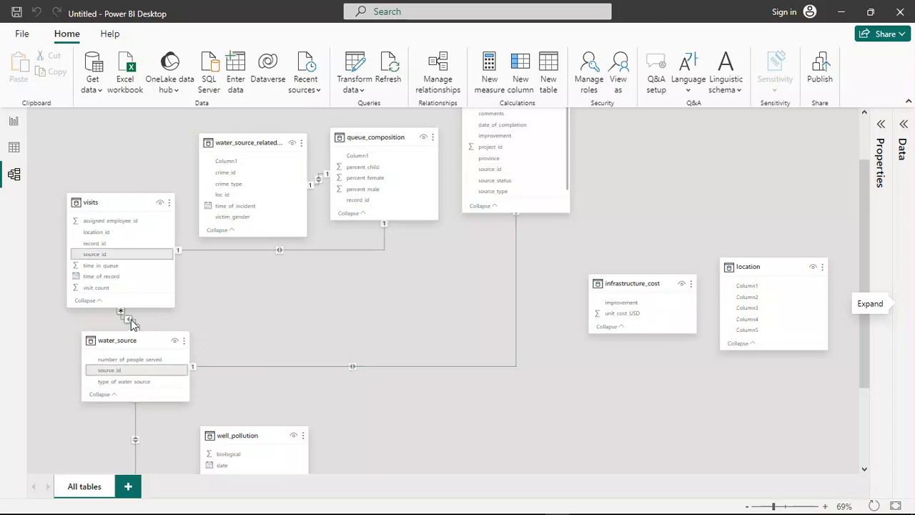
Move the water_source table lower in the diagram, away from visits, to expose the relationship line between them.
left_click_drag(149, 347, 177, 387)
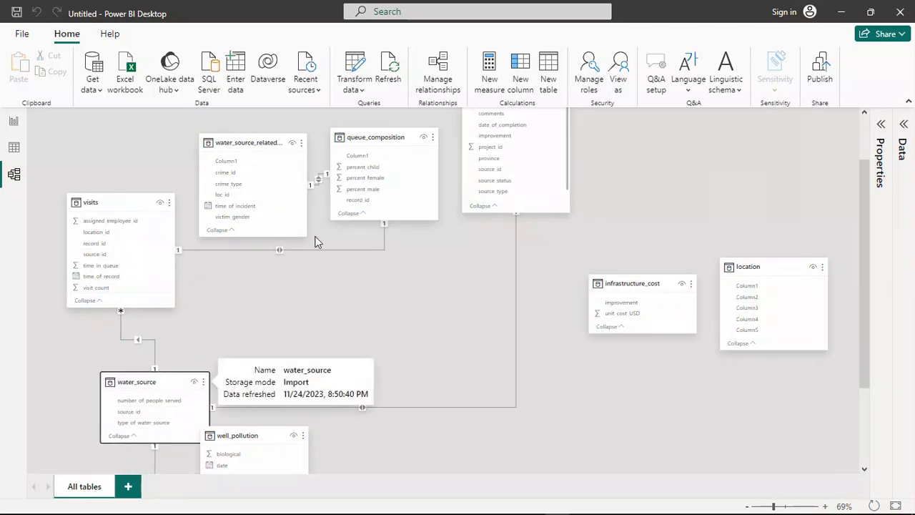
scroll(440, 300, "down", 3)
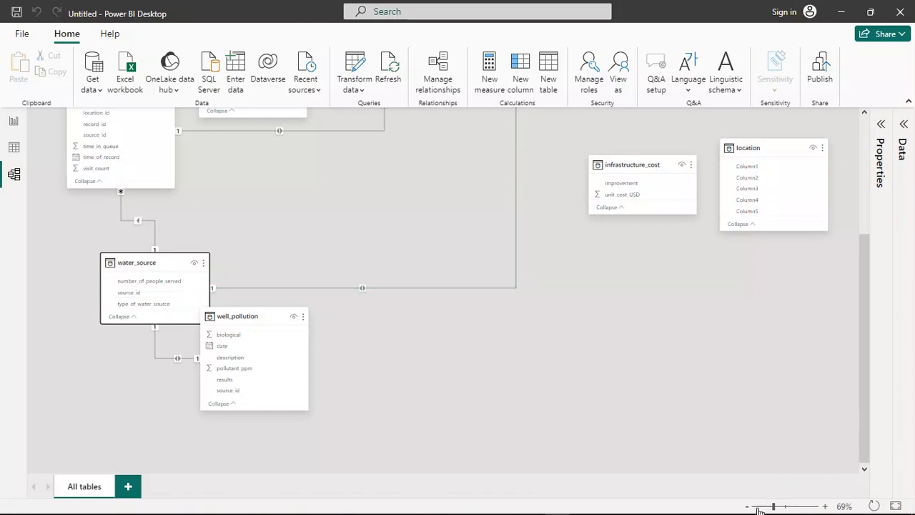
left_click_drag(773, 506, 771, 507)
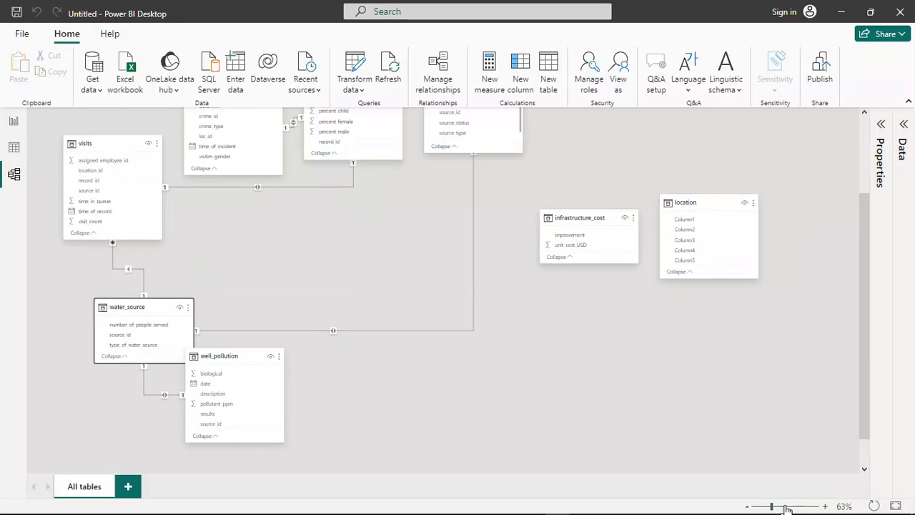
left_click(786, 506)
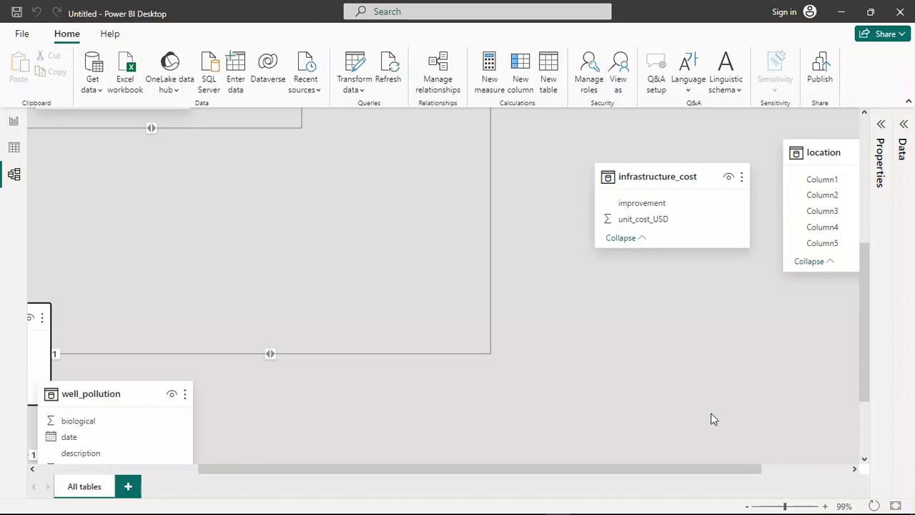
mouse_move(37, 506)
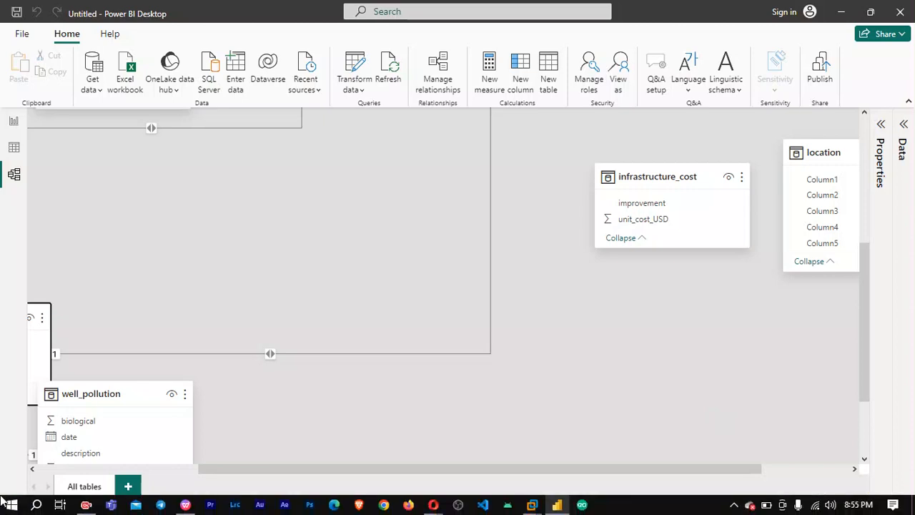
left_click(37, 505)
type("m")
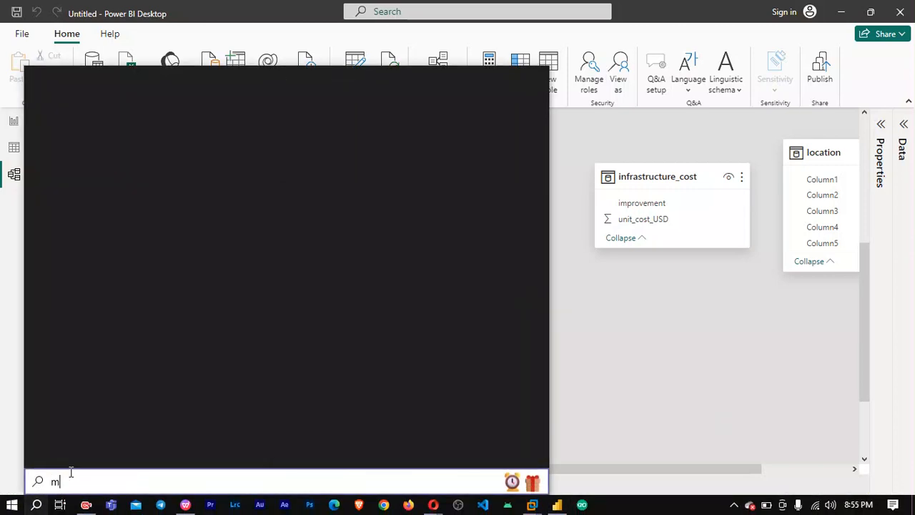
type("ag")
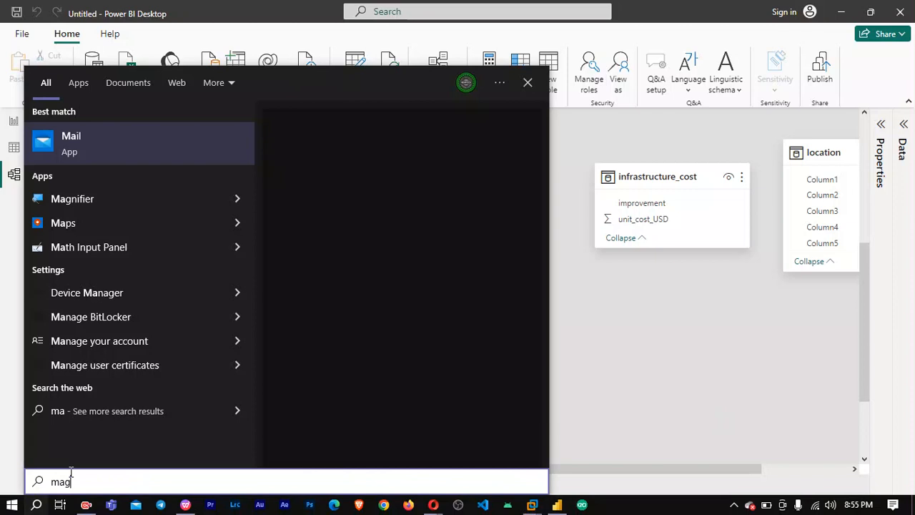
type("n")
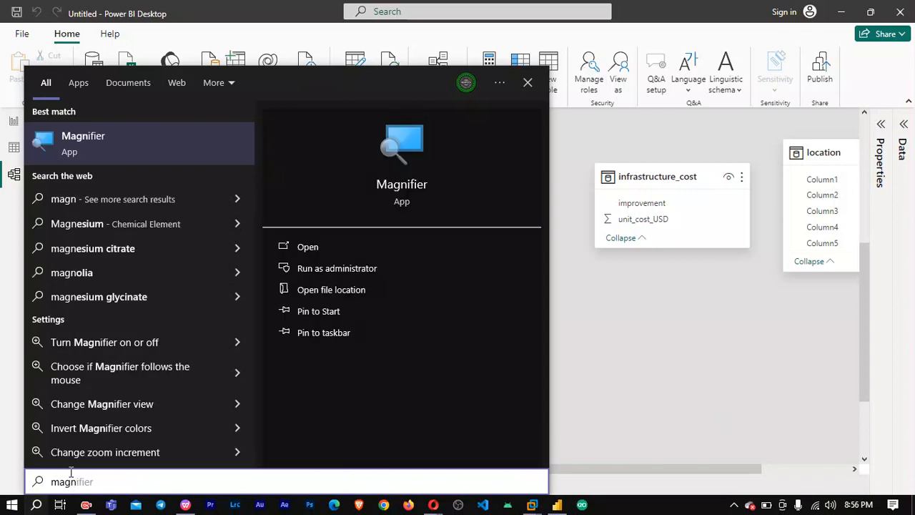
left_click(112, 145)
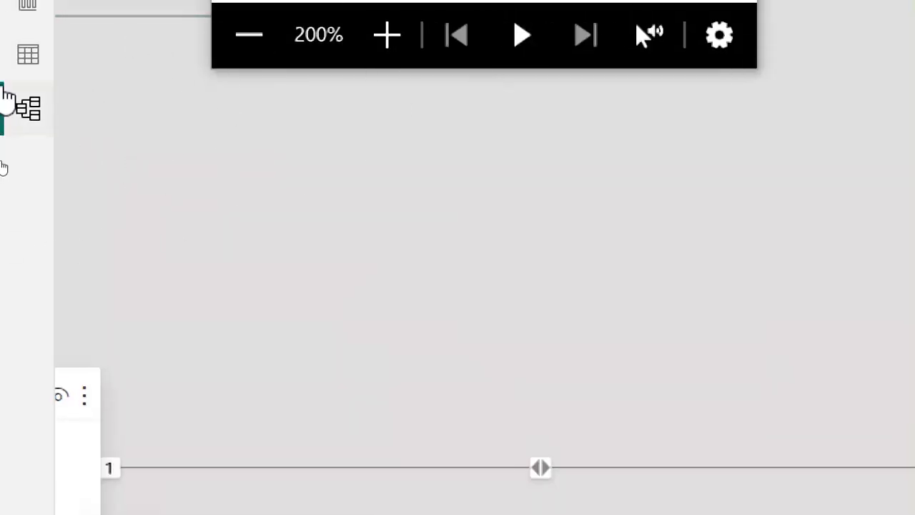
left_click(397, 34)
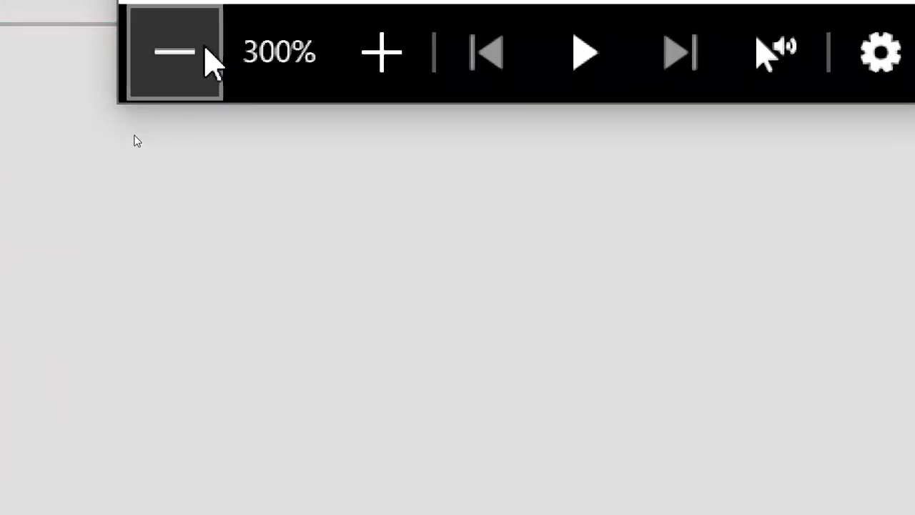
left_click(204, 46)
left_click(201, 49)
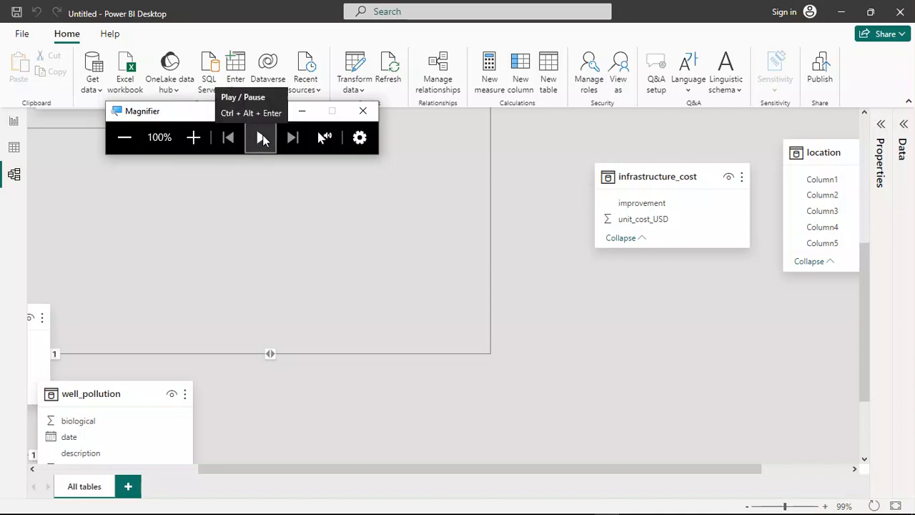
left_click(364, 113)
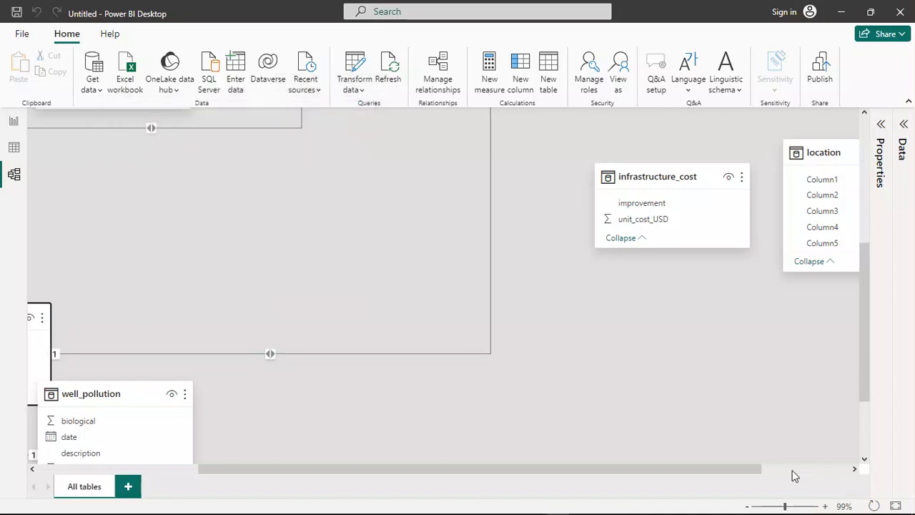
Examine the enlarged model diagram at 97% zoom, covering project_progress, queue_composition, water_source_related_crime, infrastructure_cost, location and visits.
left_click(789, 507)
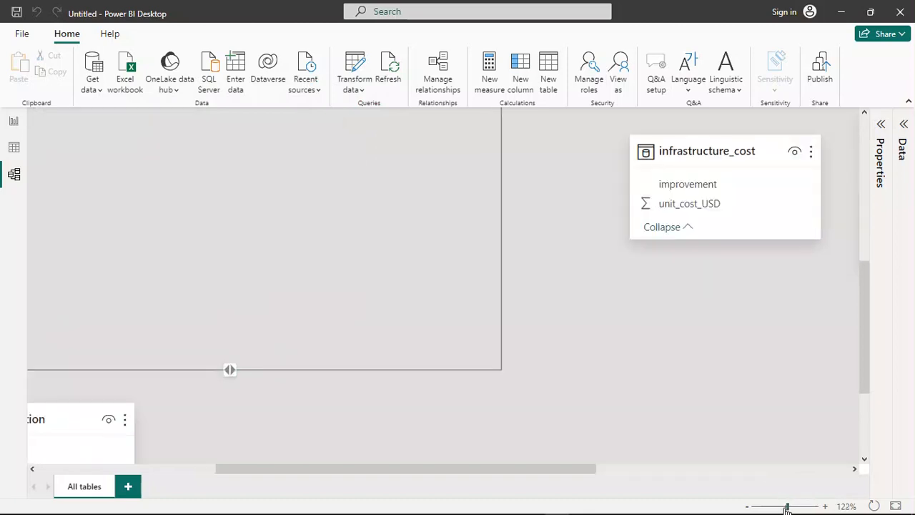
left_click_drag(788, 507, 771, 511)
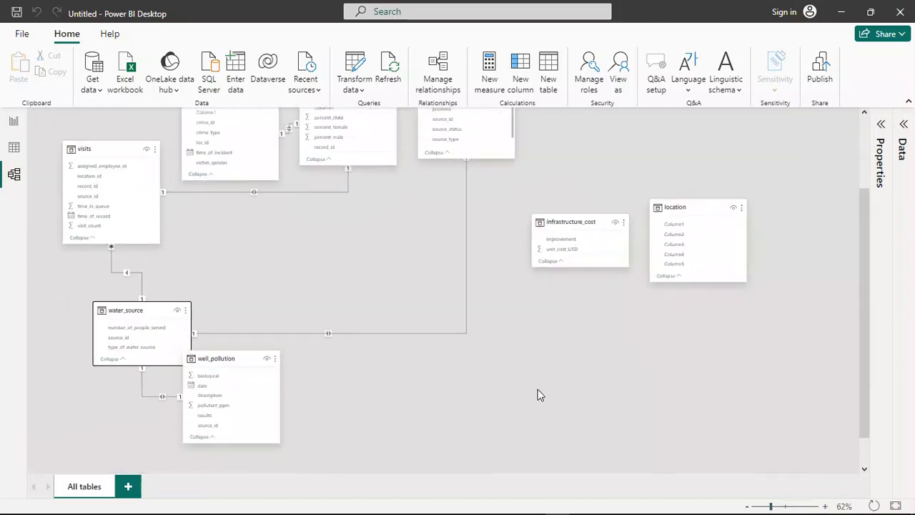
scroll(520, 352, "up", 3)
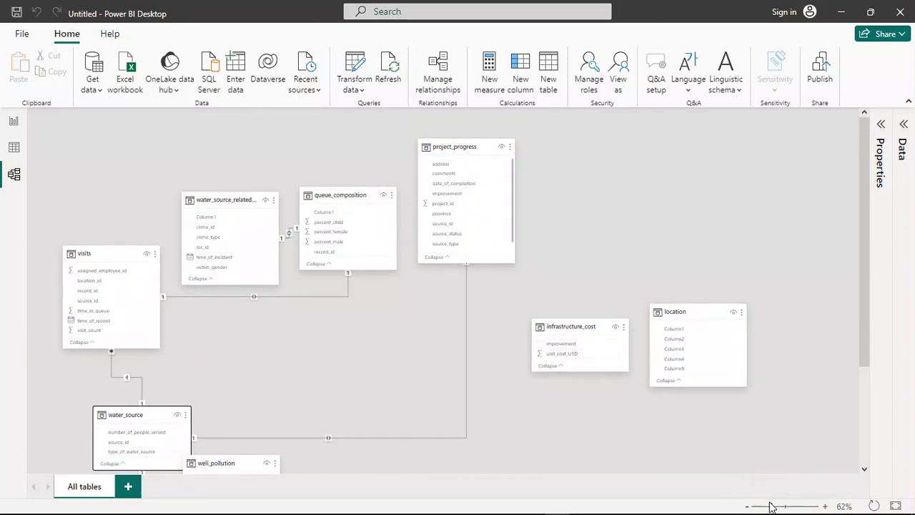
left_click_drag(772, 506, 772, 506)
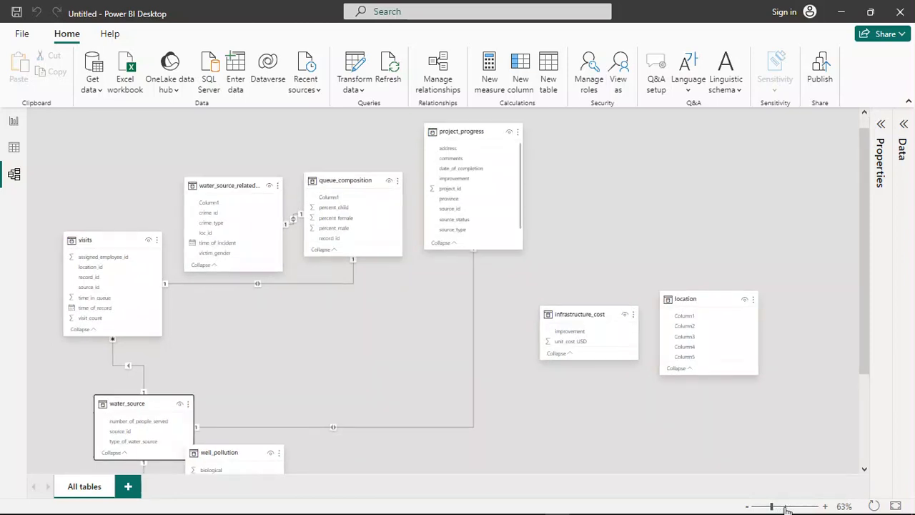
left_click(785, 507)
scroll(561, 365, "up", 3)
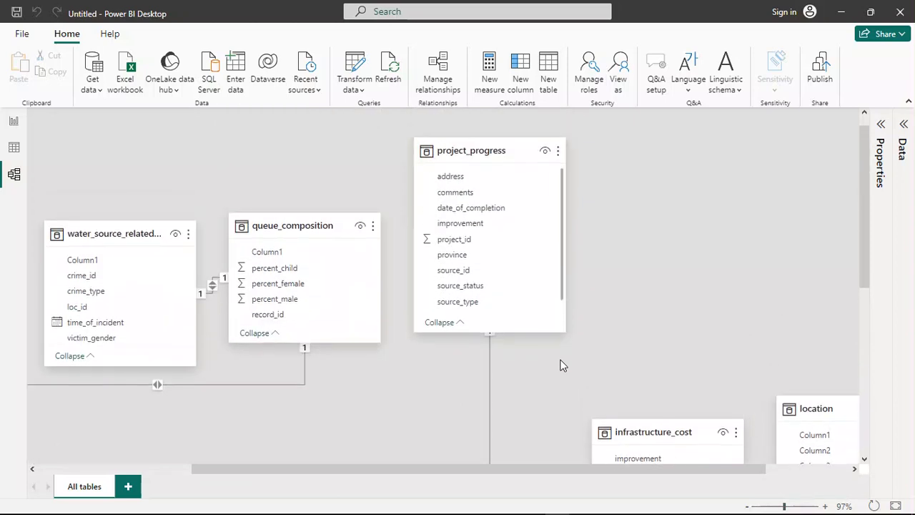
scroll(561, 365, "down", 8)
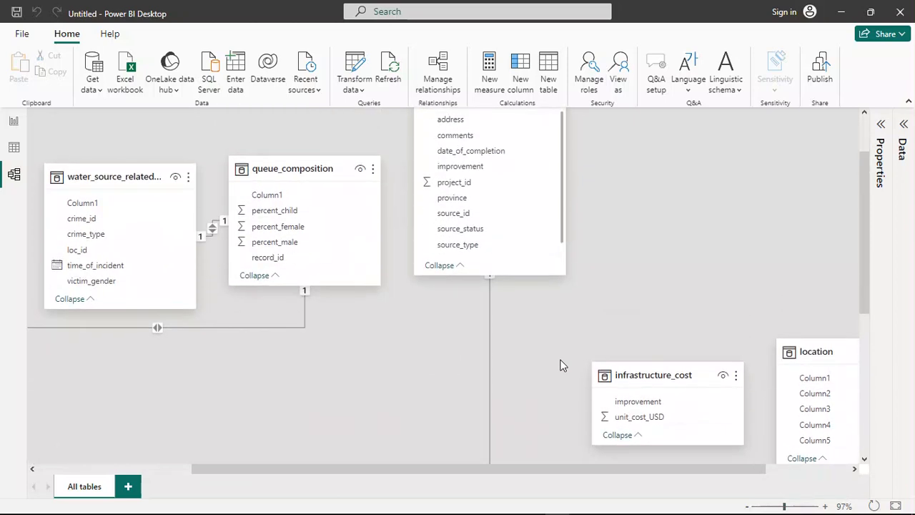
scroll(561, 366, "down", 3)
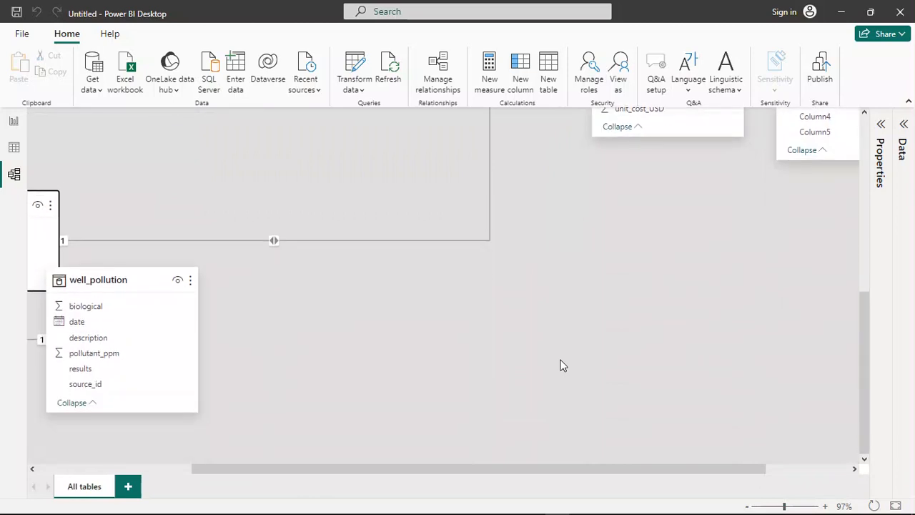
scroll(560, 365, "up", 12)
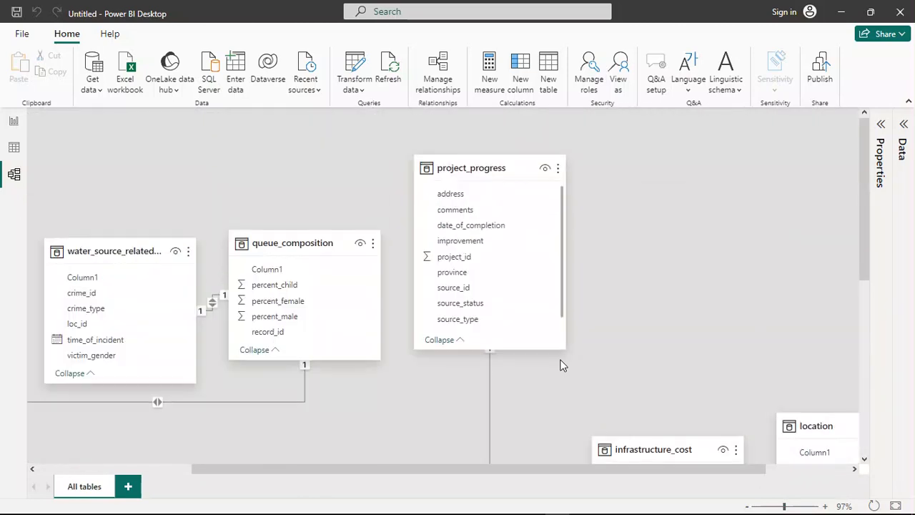
scroll(561, 365, "down", 9)
scroll(560, 365, "up", 5)
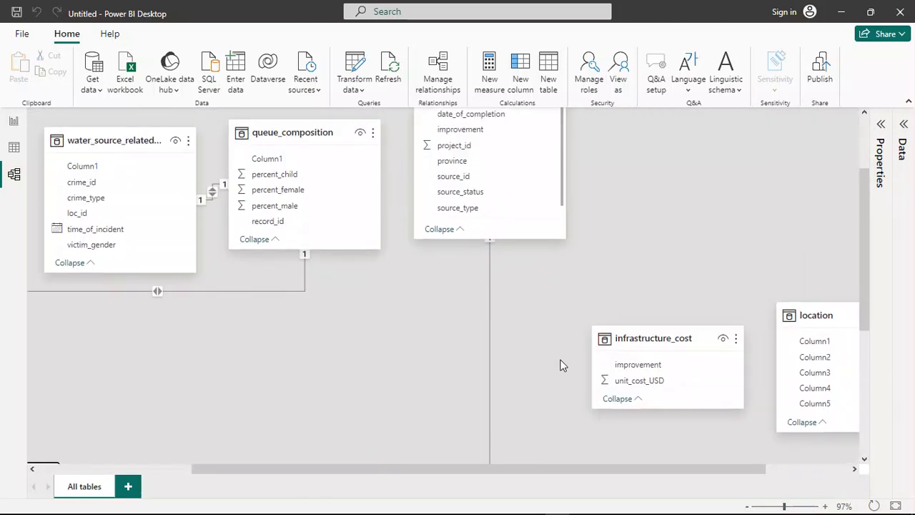
scroll(324, 337, "left", 1)
scroll(324, 337, "left", 4)
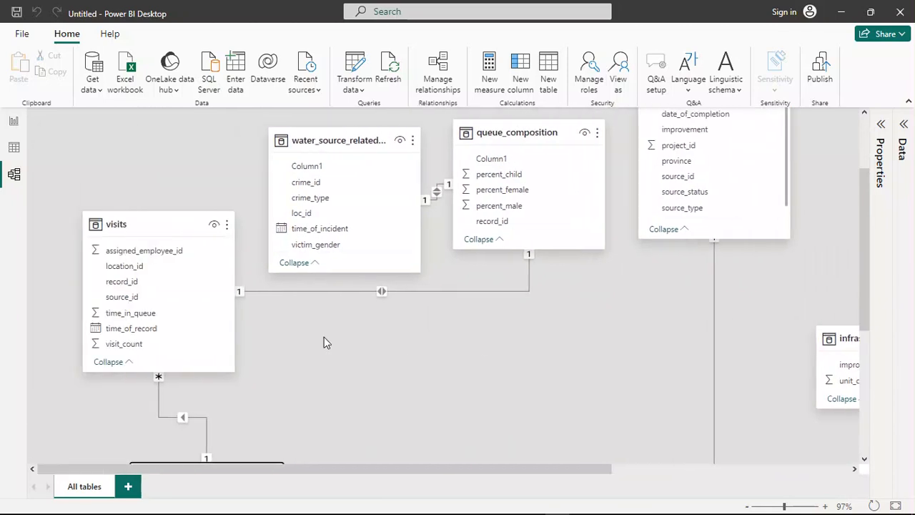
Examine the cardinality and filter direction of the relationships linking visits, water_source, well_pollution and queue_composition.
scroll(324, 337, "down", 3)
scroll(324, 342, "down", 2)
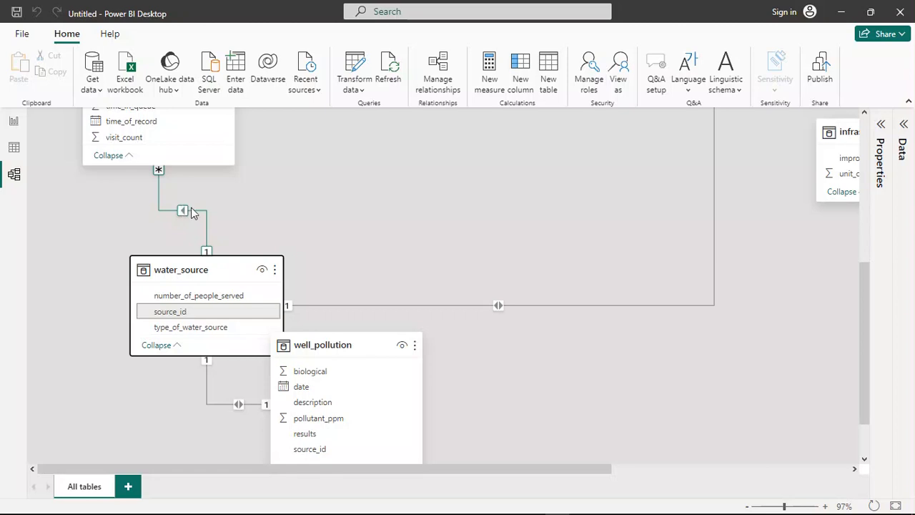
scroll(220, 214, "up", 1)
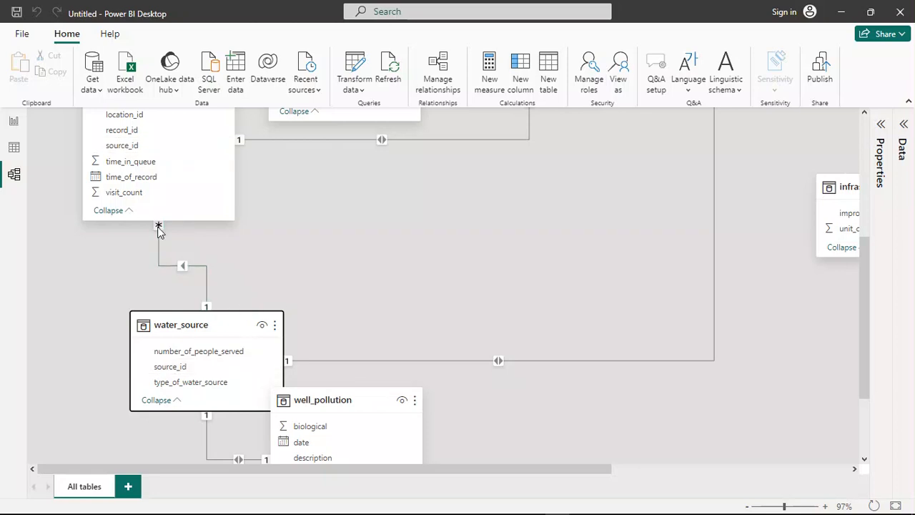
scroll(364, 338, "down", 3)
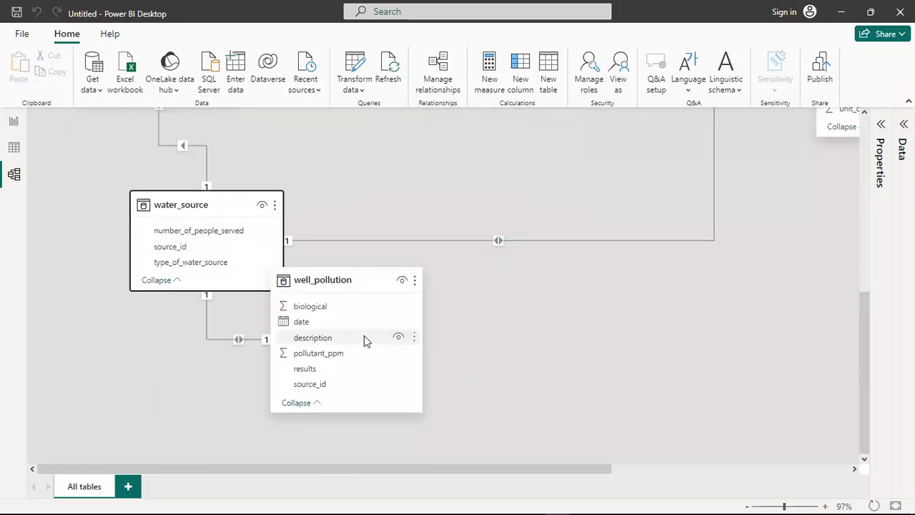
scroll(364, 338, "up", 1)
scroll(363, 336, "up", 9)
scroll(364, 336, "down", 2)
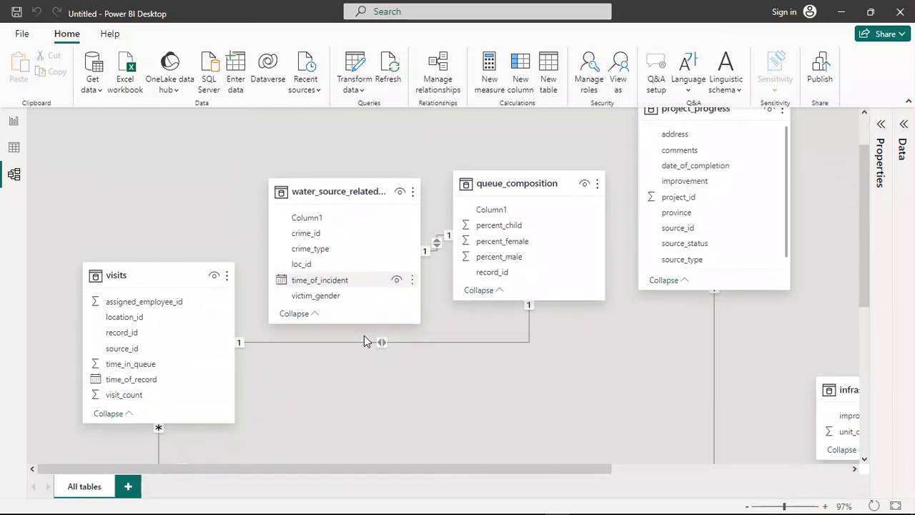
scroll(568, 288, "down", 2)
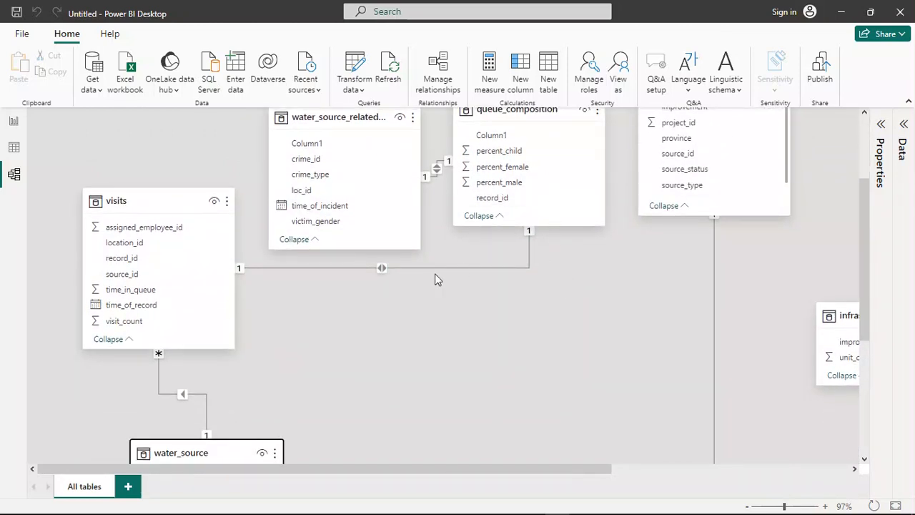
scroll(402, 278, "down", 3)
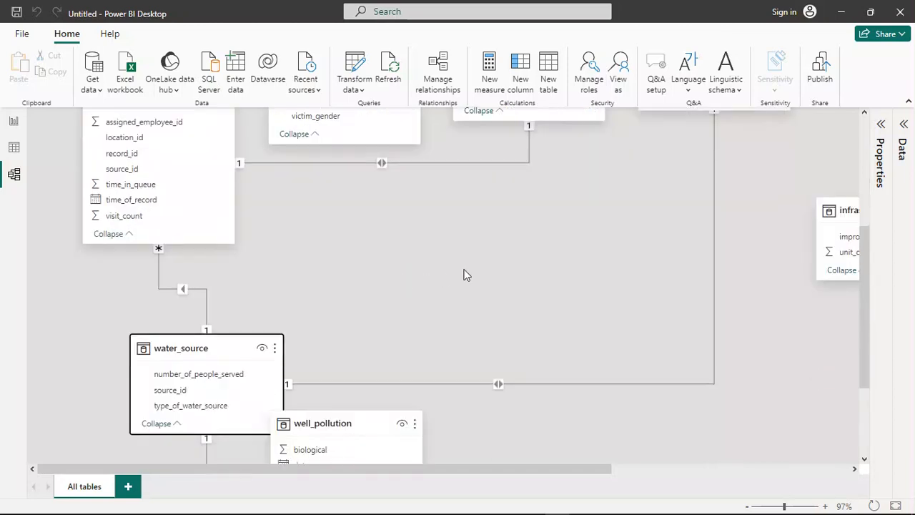
Switch to the PDF in WPS, read the page 4 note on visits as a bridging table, and return to Power BI Desktop.
mouse_move(472, 509)
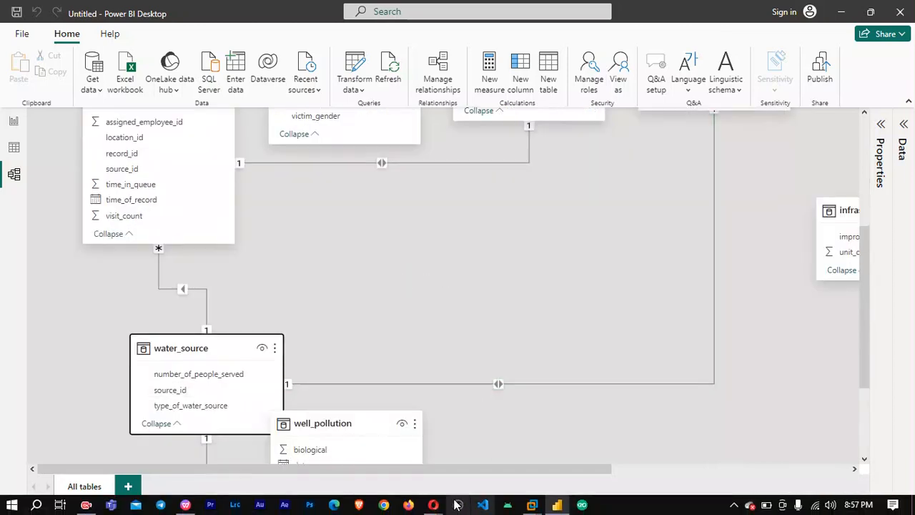
left_click(185, 506)
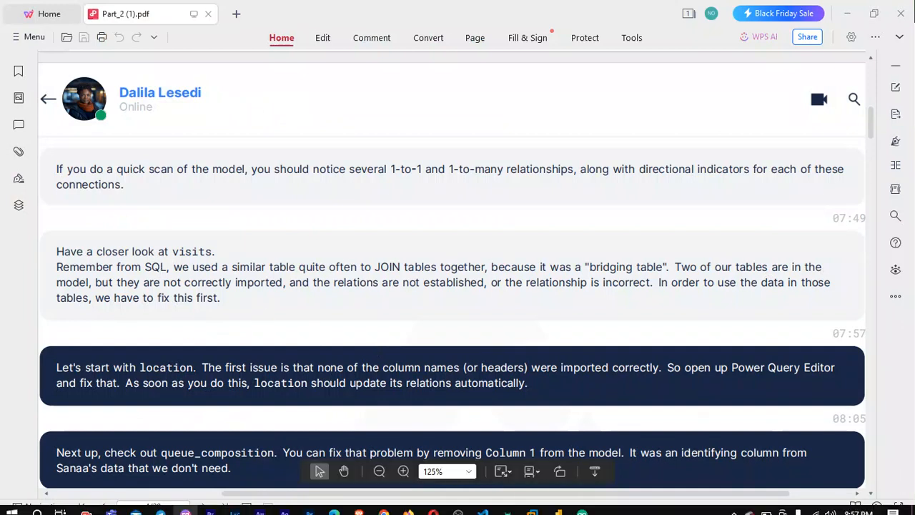
mouse_move(531, 504)
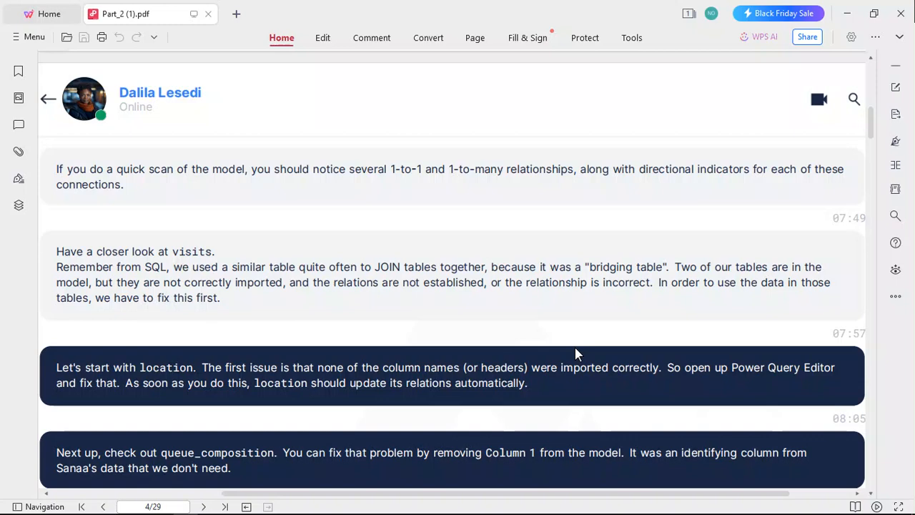
mouse_move(482, 512)
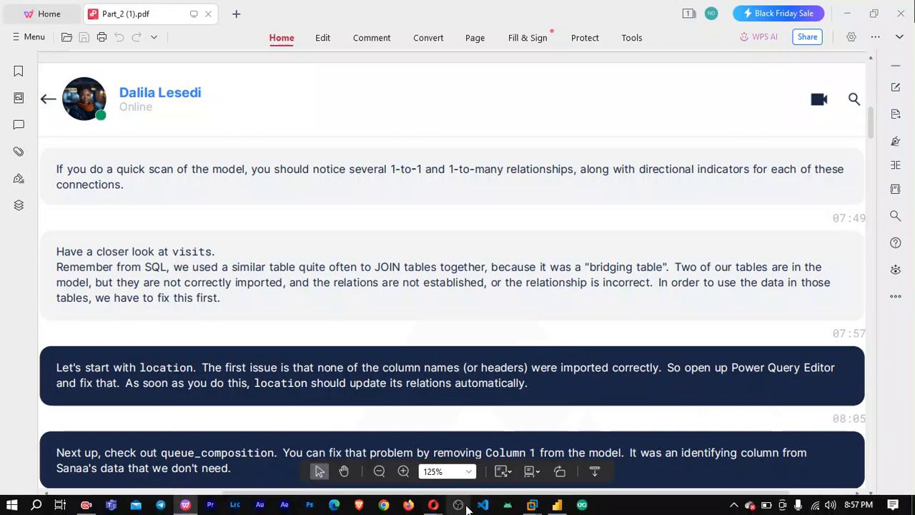
left_click(556, 504)
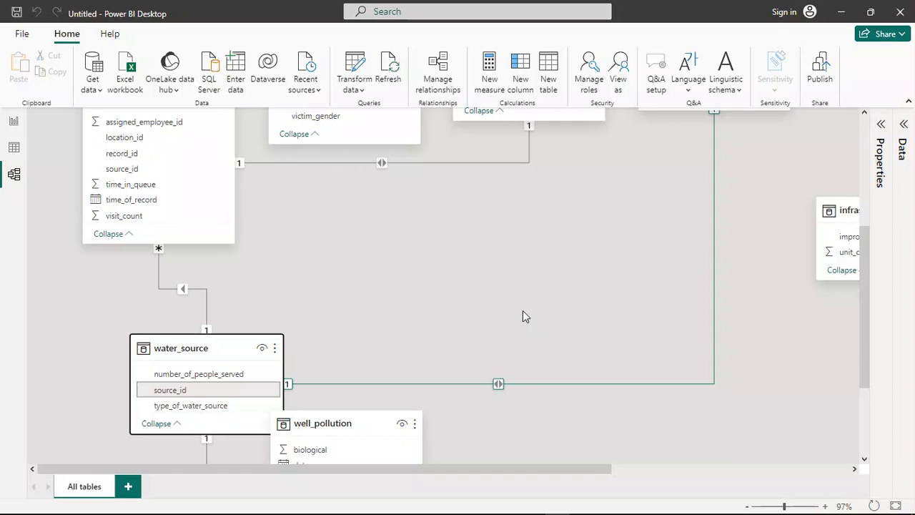
mouse_move(484, 513)
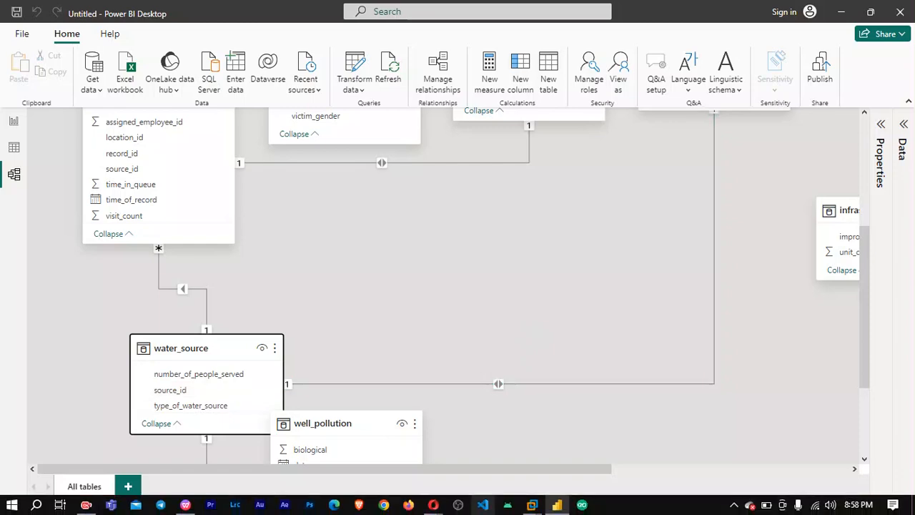
left_click(554, 506)
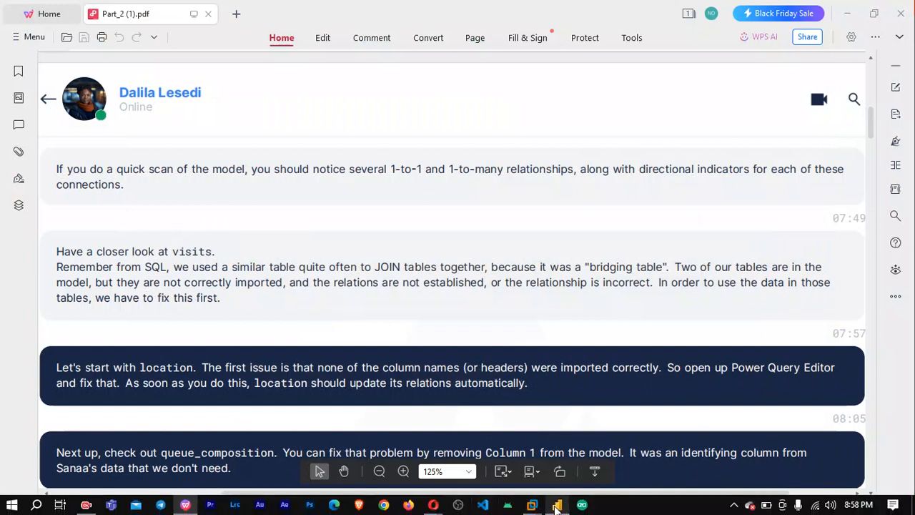
left_click(557, 506)
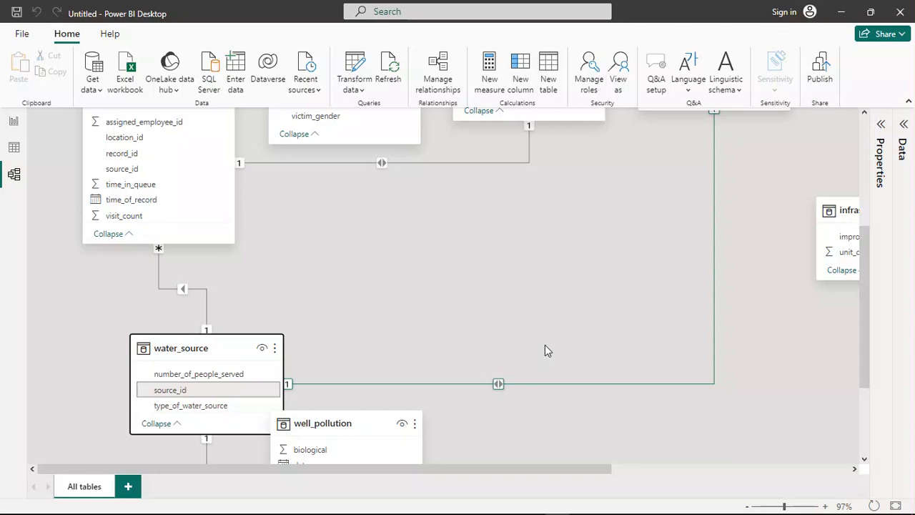
Collapse the ribbon and examine the model diagram's tables and links, including well_pollution, infrastructure_cost and location.
scroll(545, 346, "up", 3)
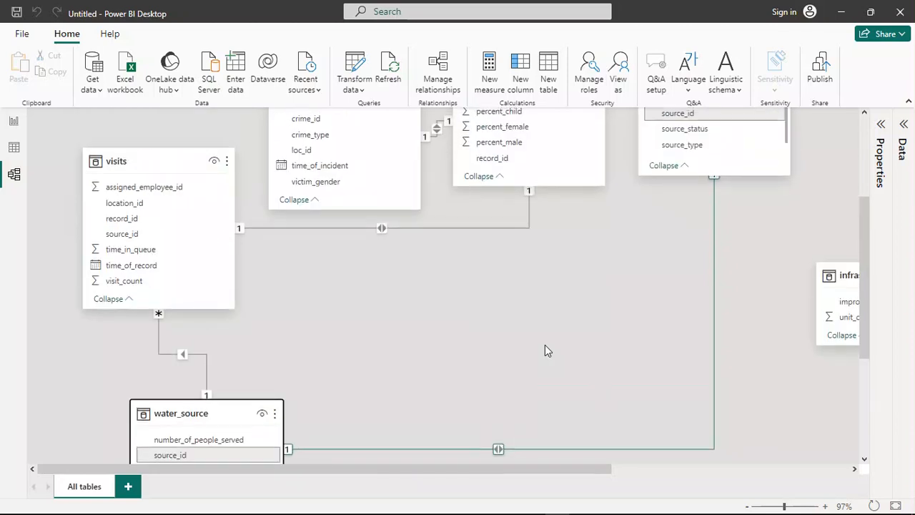
scroll(545, 350, "down", 1)
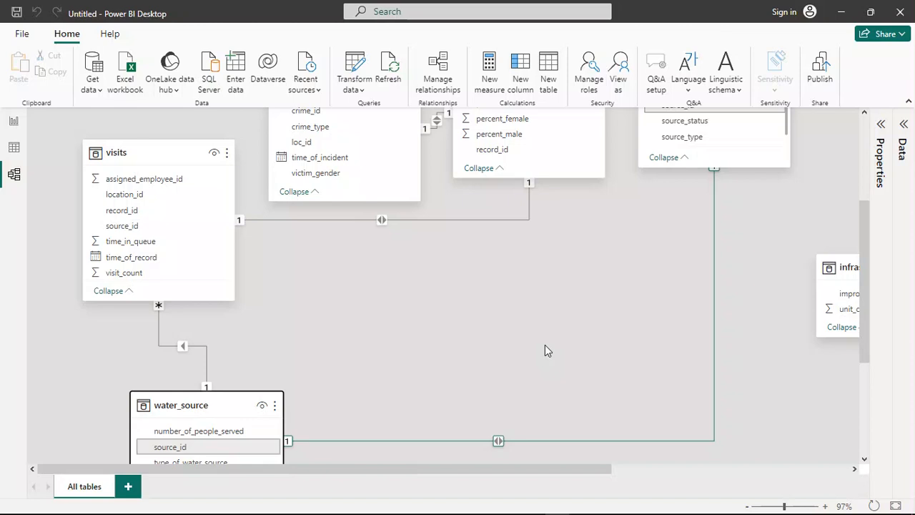
left_click(908, 103)
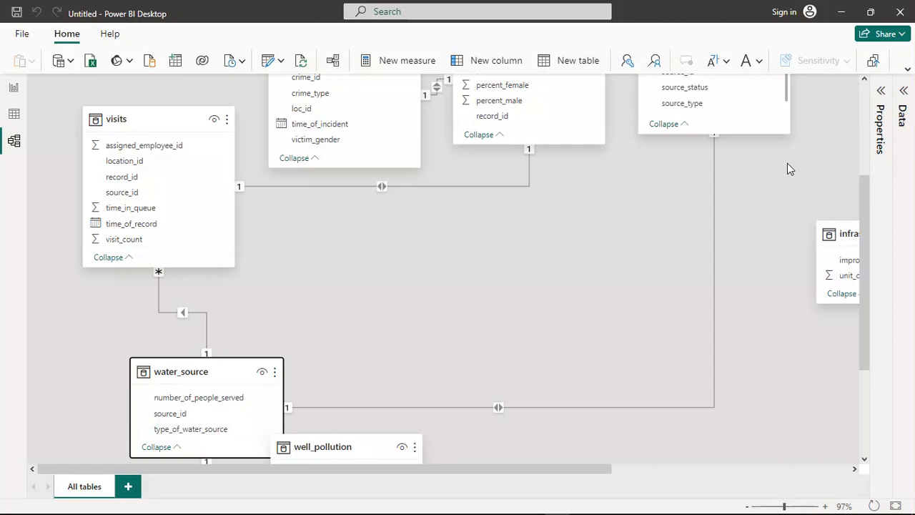
scroll(789, 169, "up", 3)
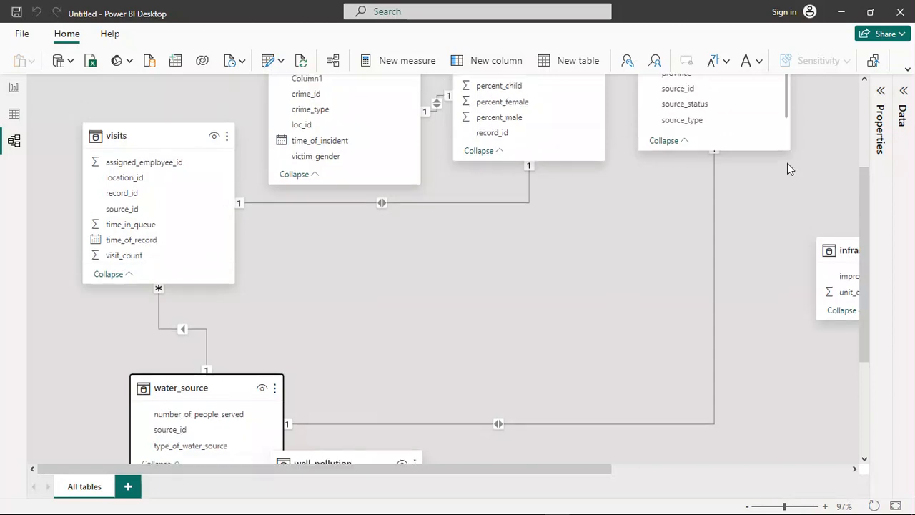
scroll(786, 164, "down", 1)
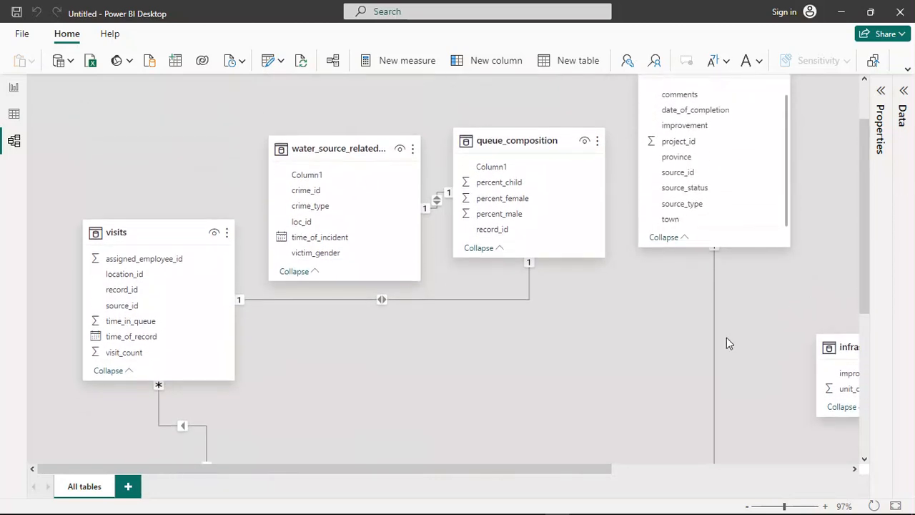
scroll(726, 342, "down", 6)
scroll(726, 343, "right", 8)
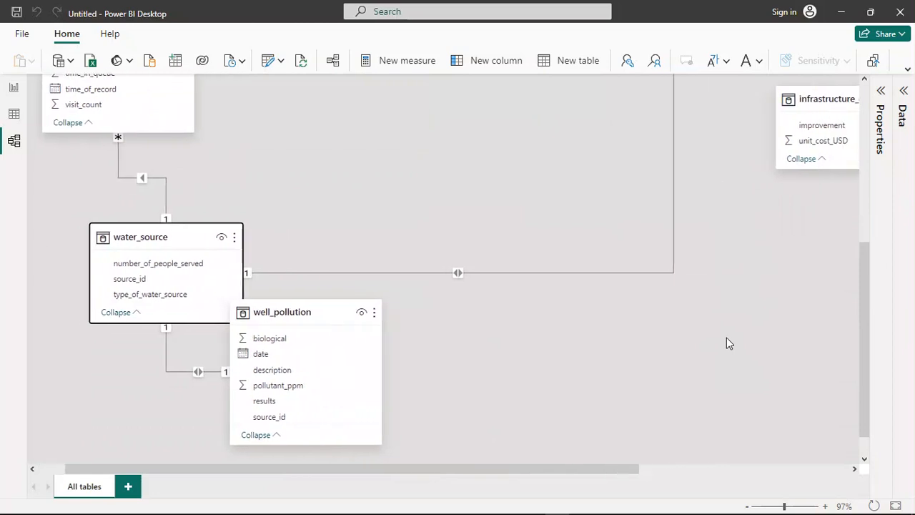
scroll(726, 343, "up", 5)
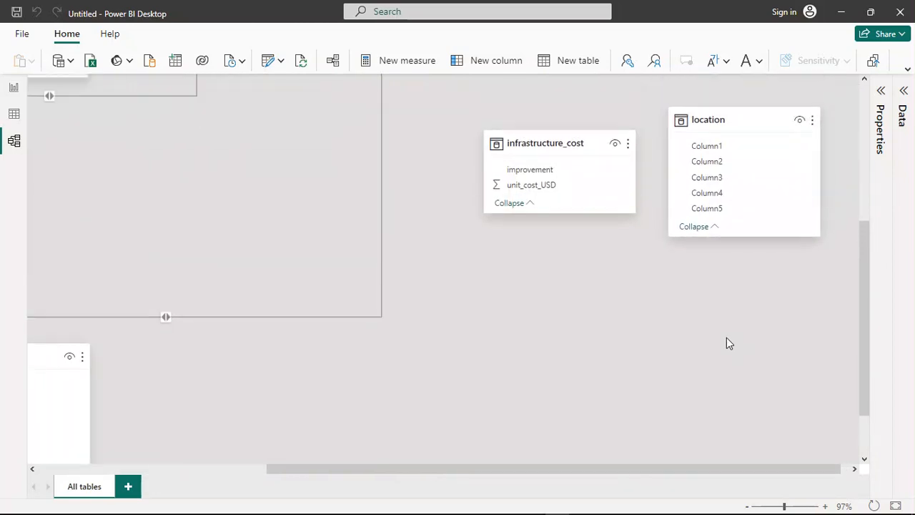
scroll(726, 343, "down", 1)
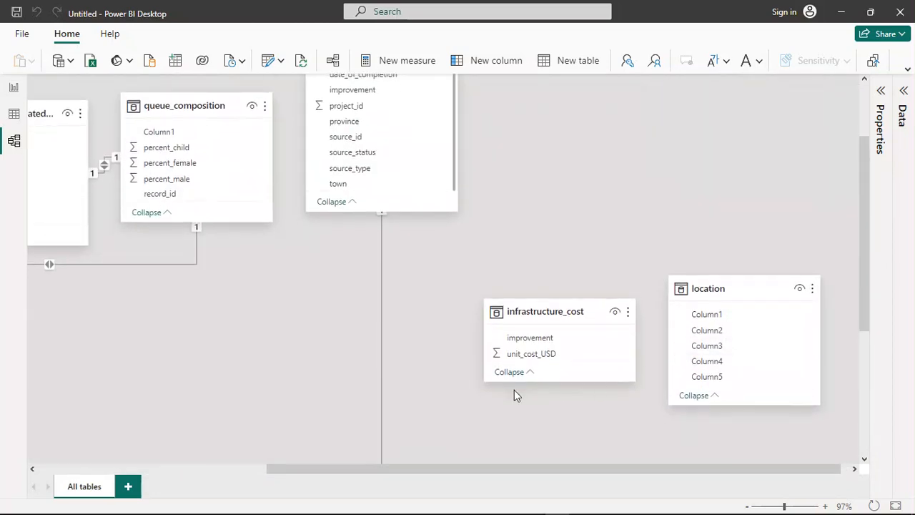
scroll(443, 387, "left", 2)
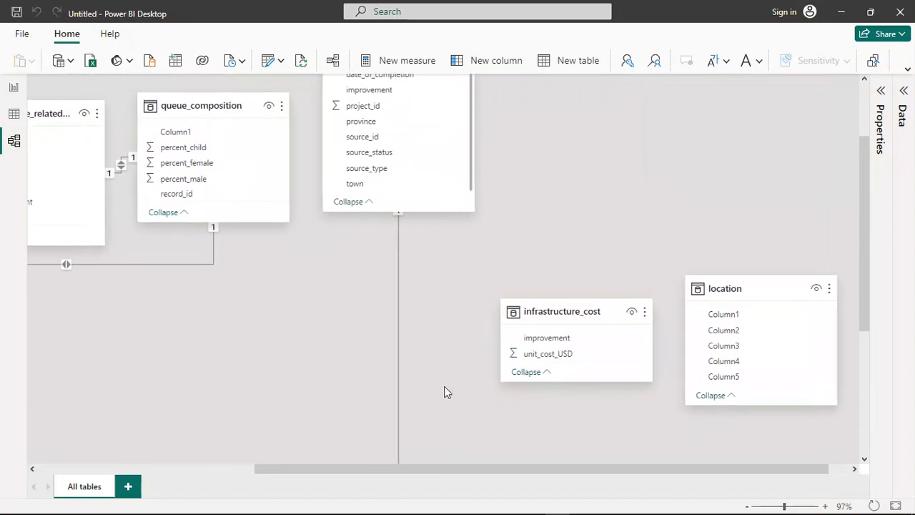
scroll(444, 392, "left", 8)
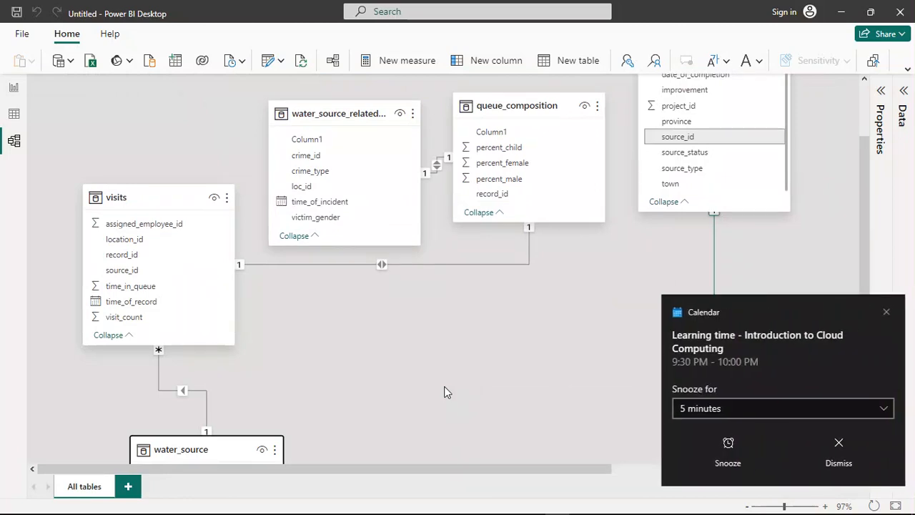
left_click(885, 312)
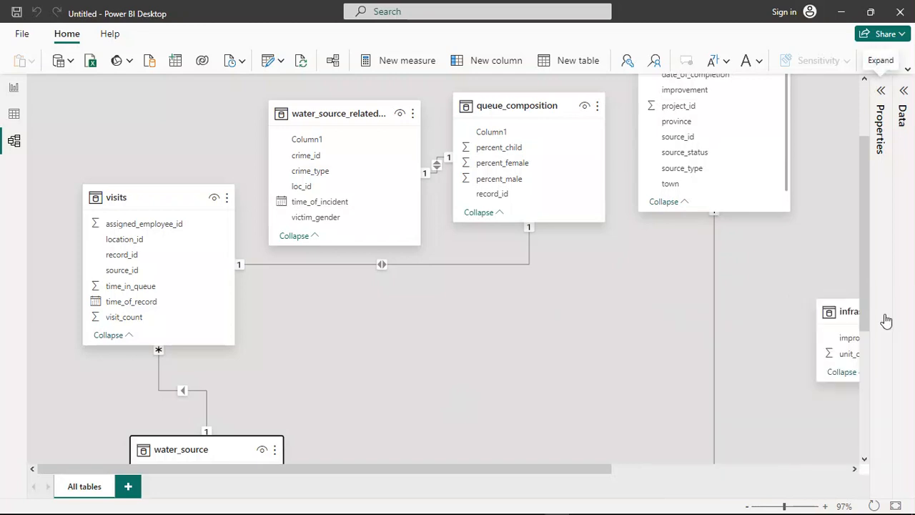
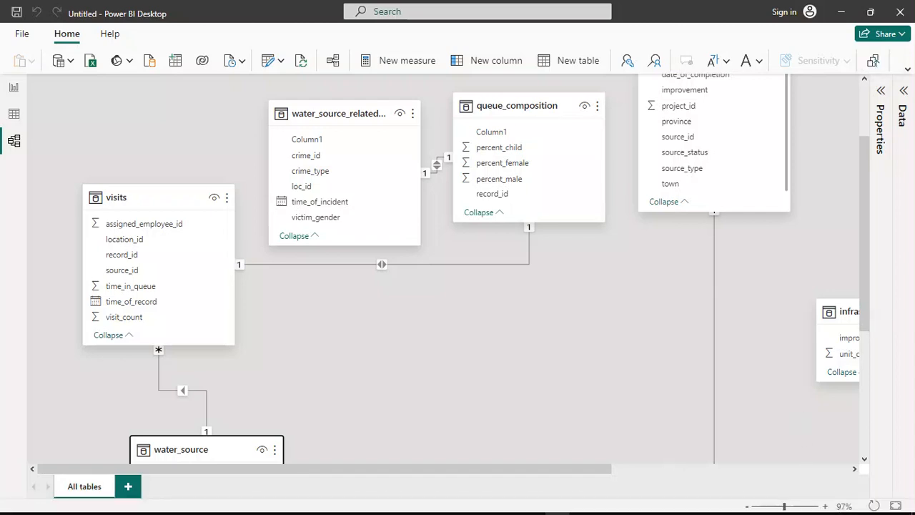
Compare the PDF's note on incorrectly imported tables in WPS with the visits relationships in the Power BI Desktop model.
mouse_move(513, 509)
mouse_move(425, 502)
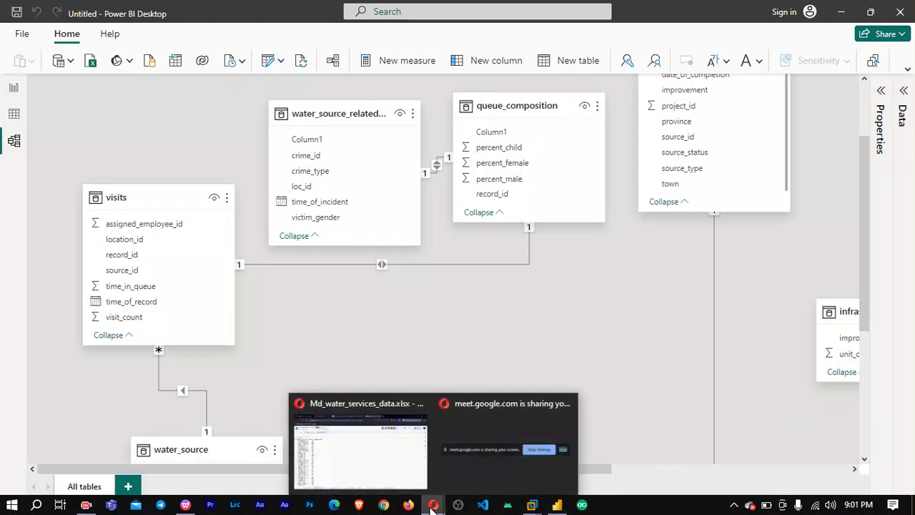
left_click(185, 505)
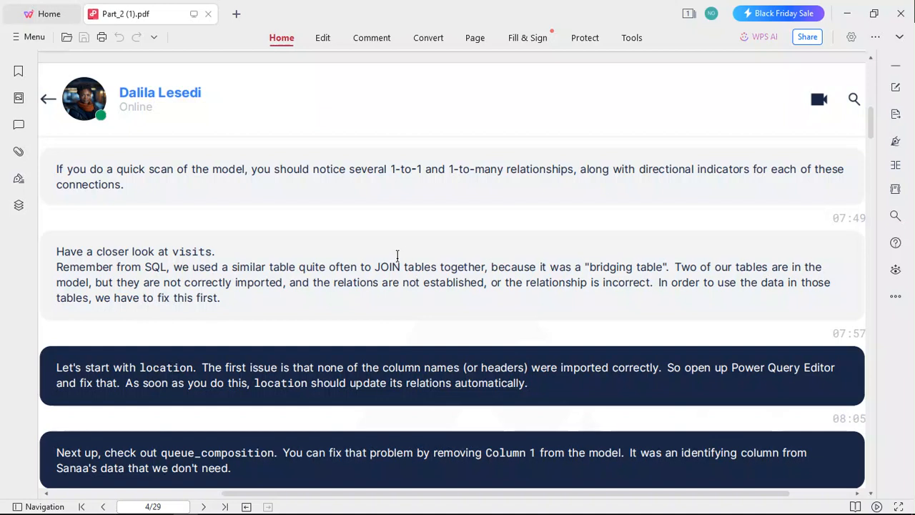
mouse_move(698, 506)
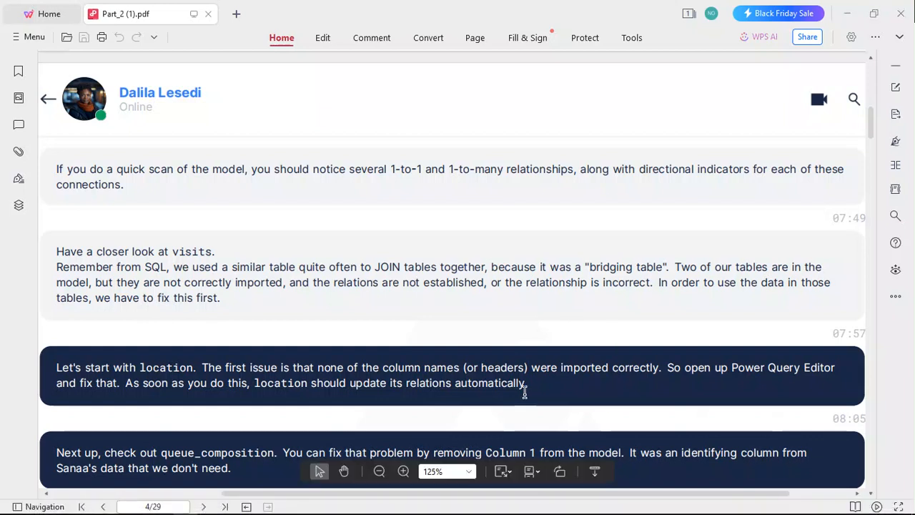
mouse_move(634, 506)
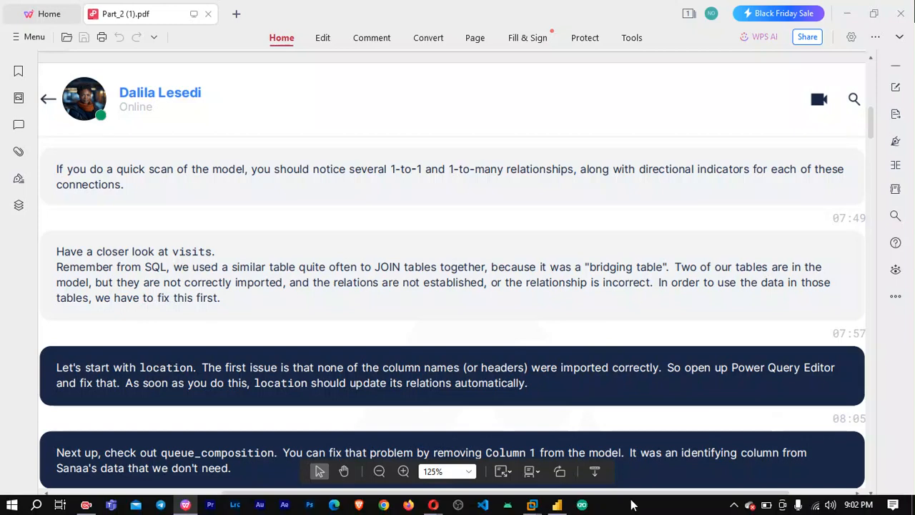
left_click(559, 504)
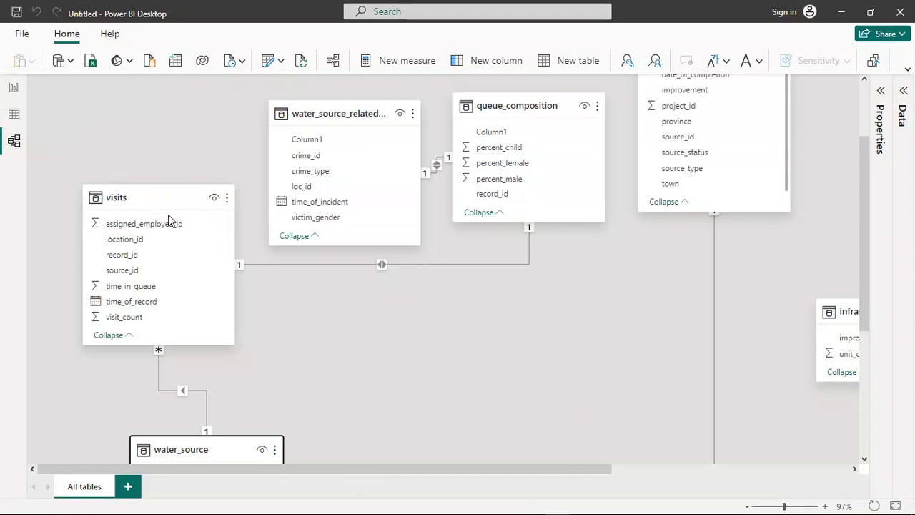
mouse_move(234, 513)
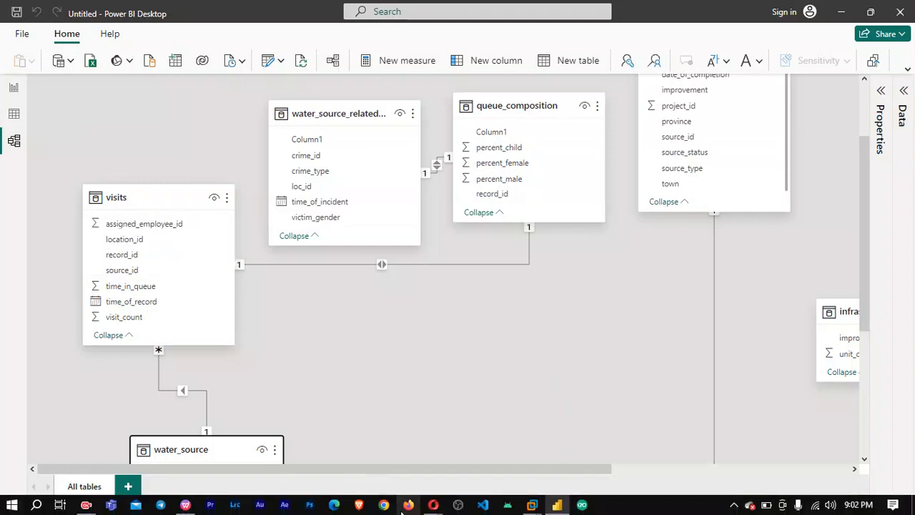
left_click(184, 504)
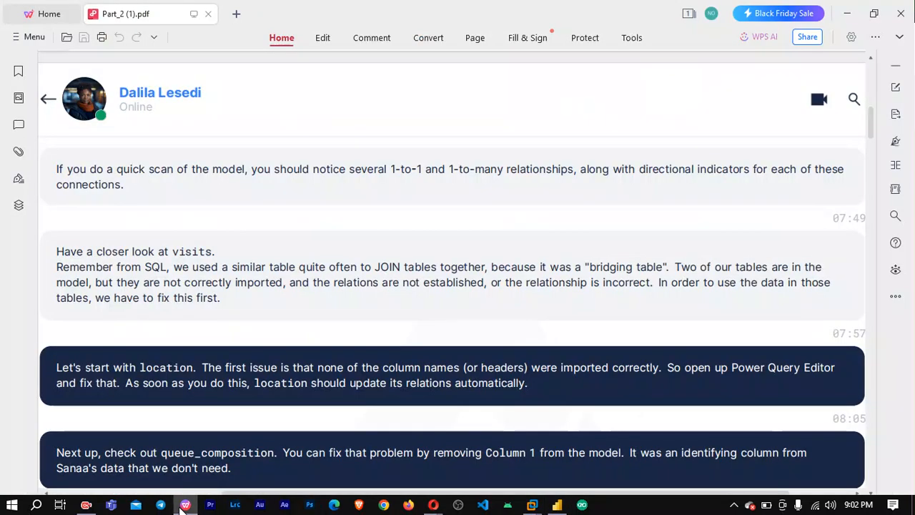
left_click(182, 506)
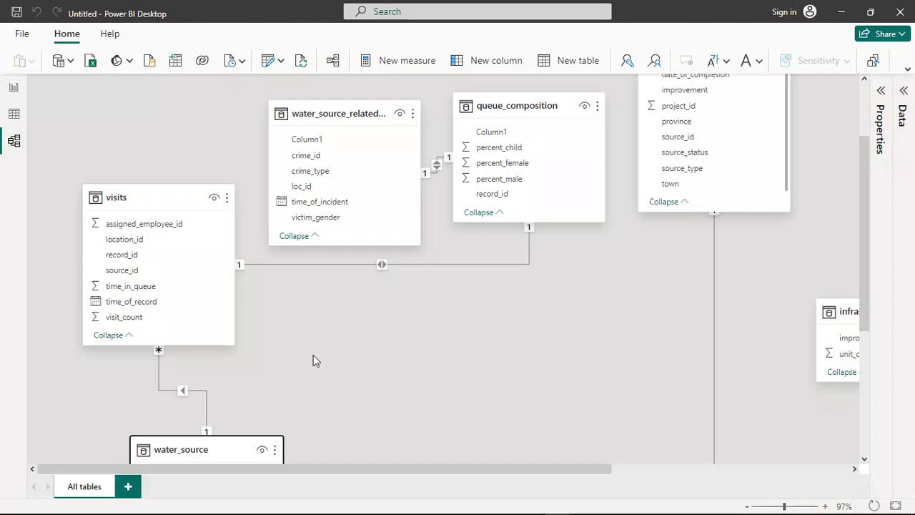
Read the PDF instructions in WPS for fixing location, queue_composition and water_source_related_crime, and return to Power BI Desktop.
mouse_move(415, 513)
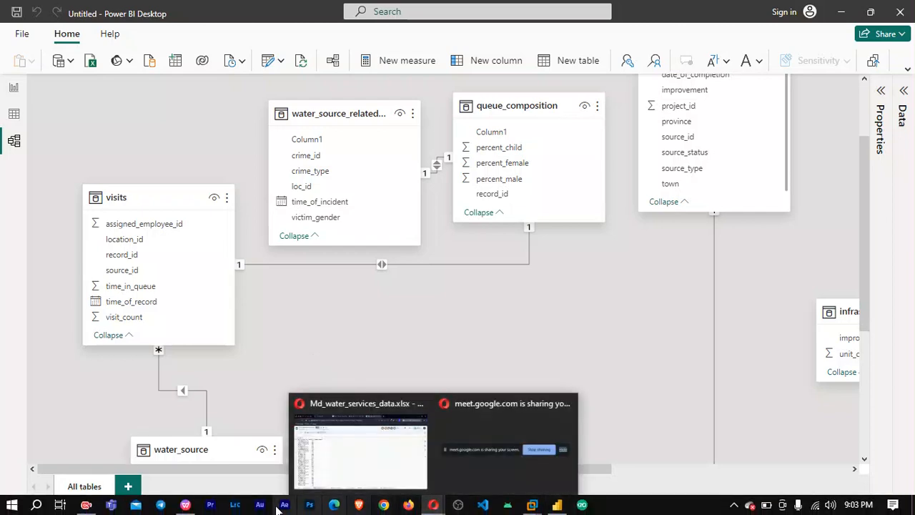
left_click(188, 506)
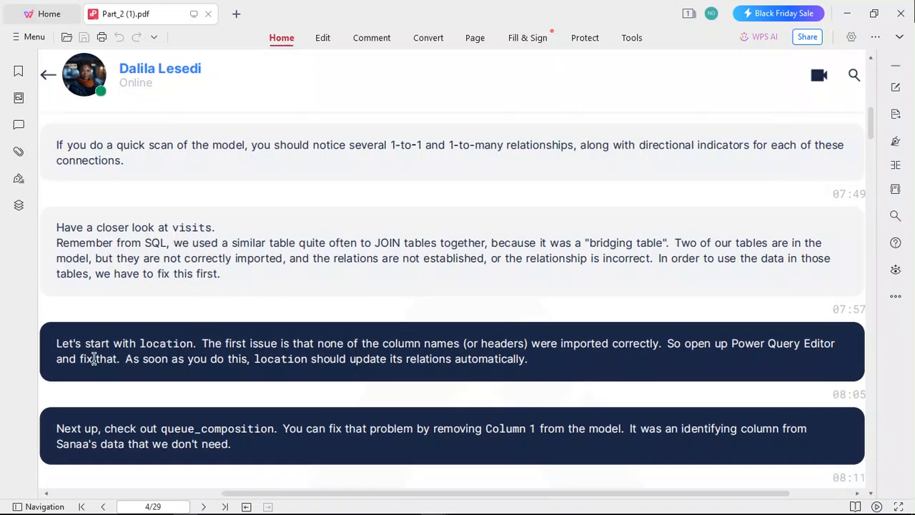
scroll(218, 304, "down", 3)
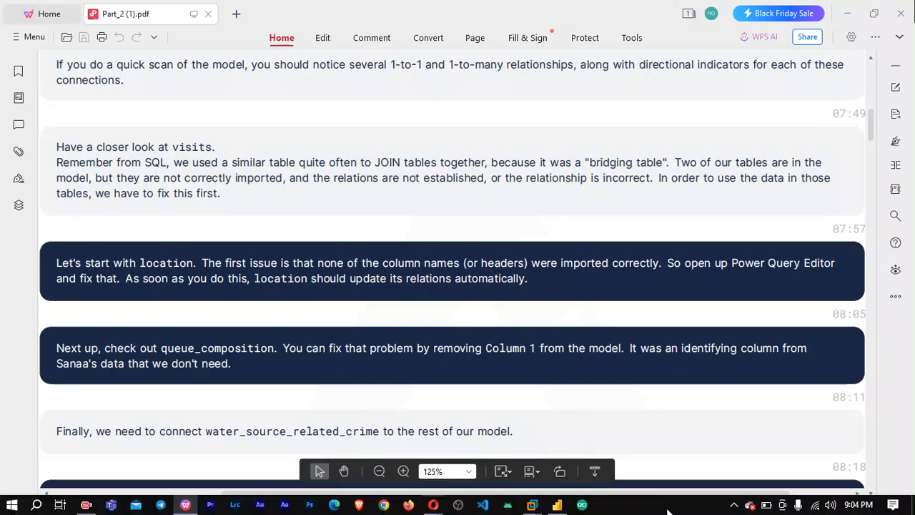
left_click(556, 504)
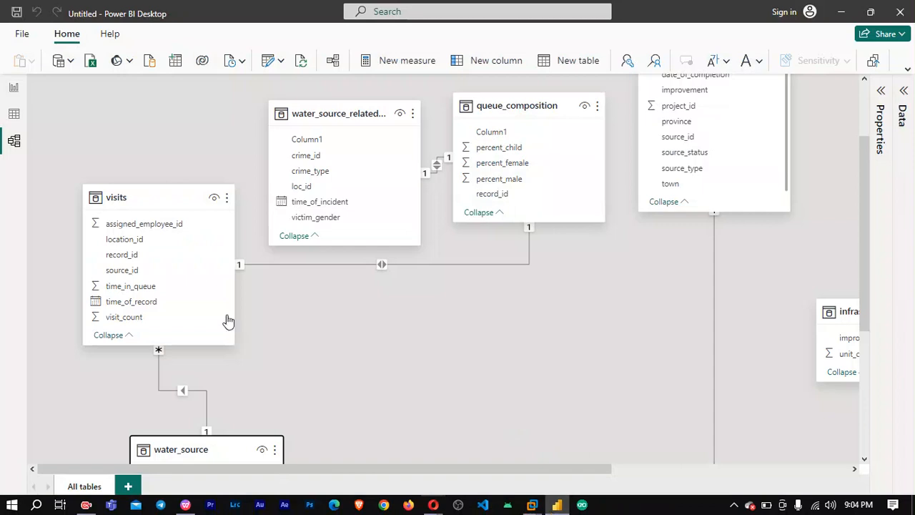
Restore the full ribbon from Table view and return to Model view.
left_click(15, 114)
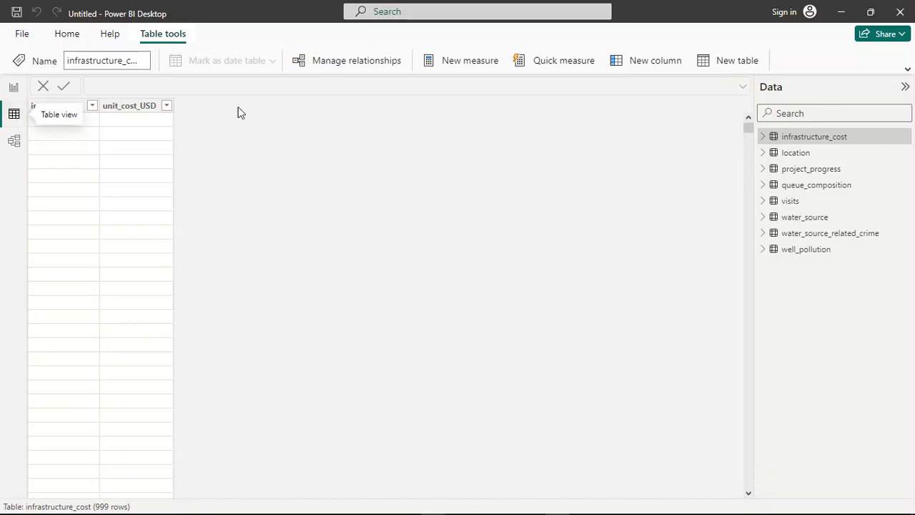
left_click(909, 71)
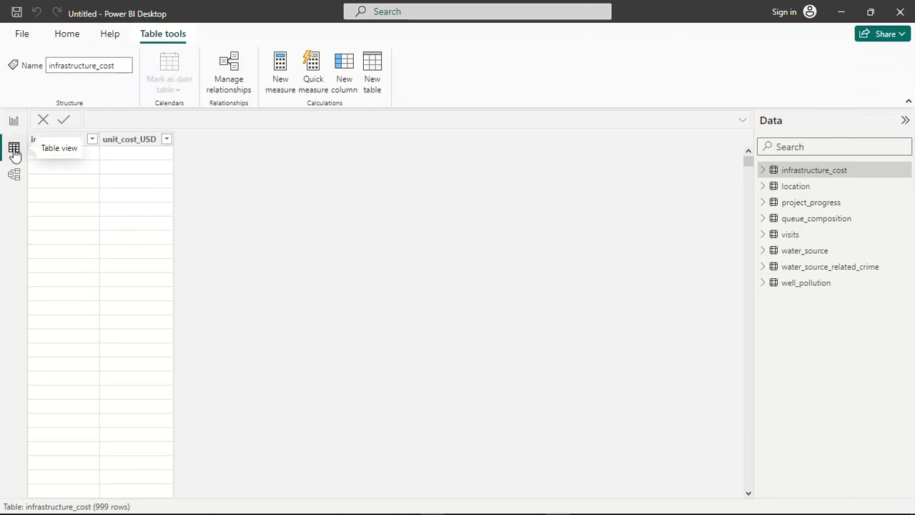
left_click(14, 175)
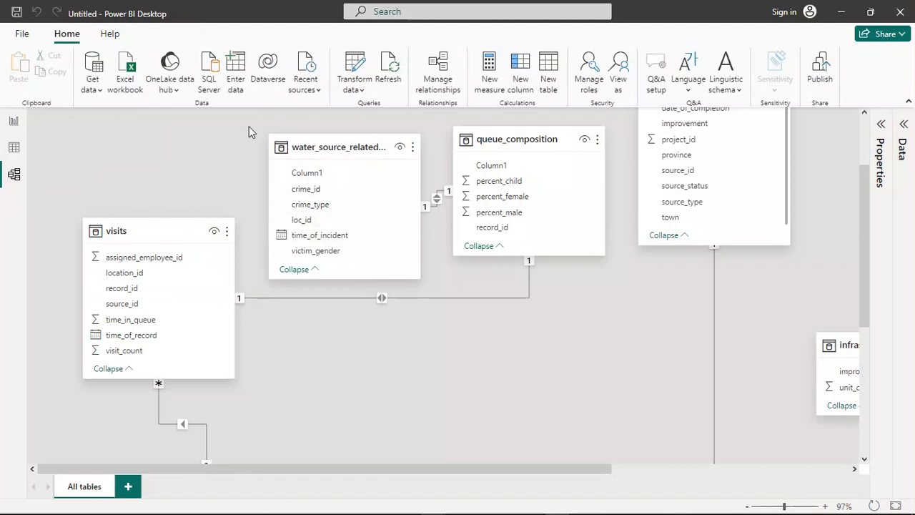
Promote the first row of the location query to column headers in Power Query Editor and apply the changes to the model.
left_click(360, 72)
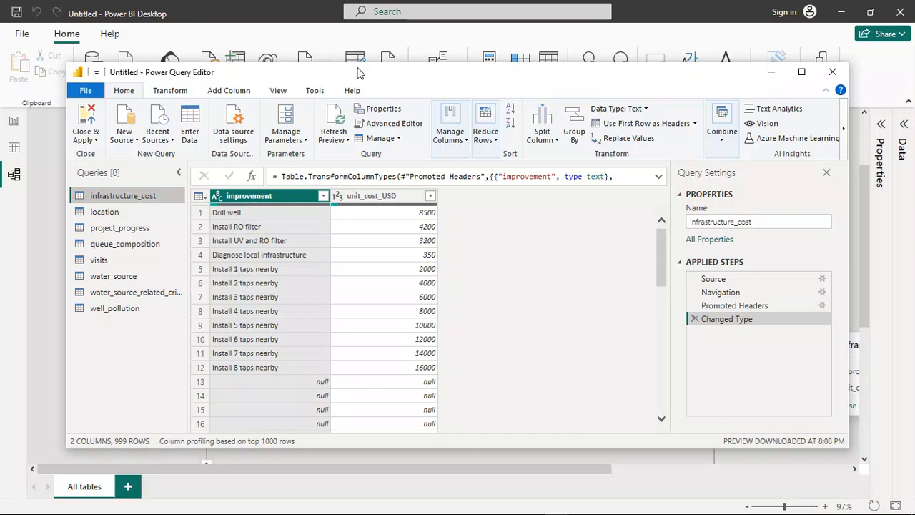
left_click(114, 214)
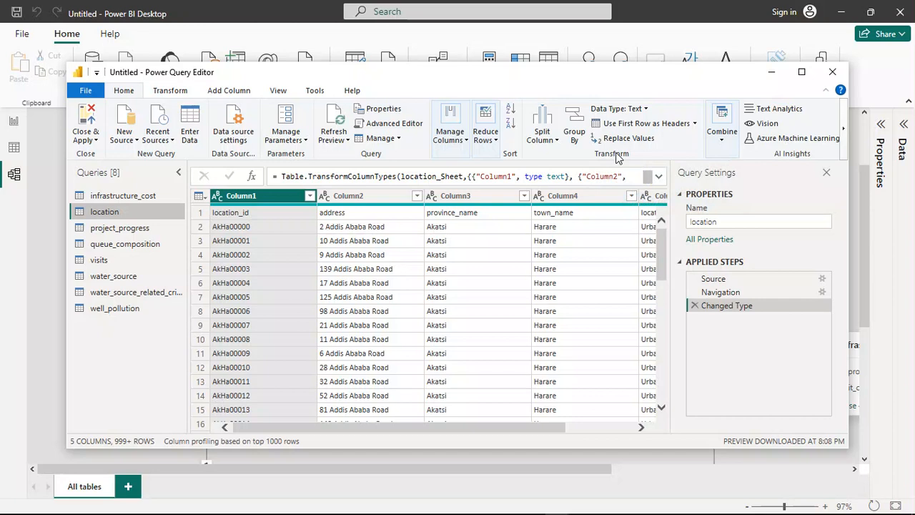
left_click(632, 123)
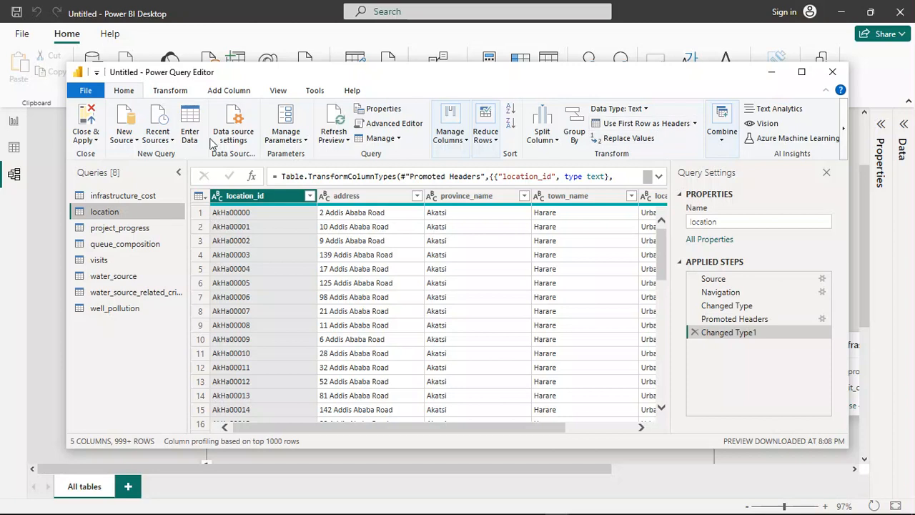
left_click(84, 123)
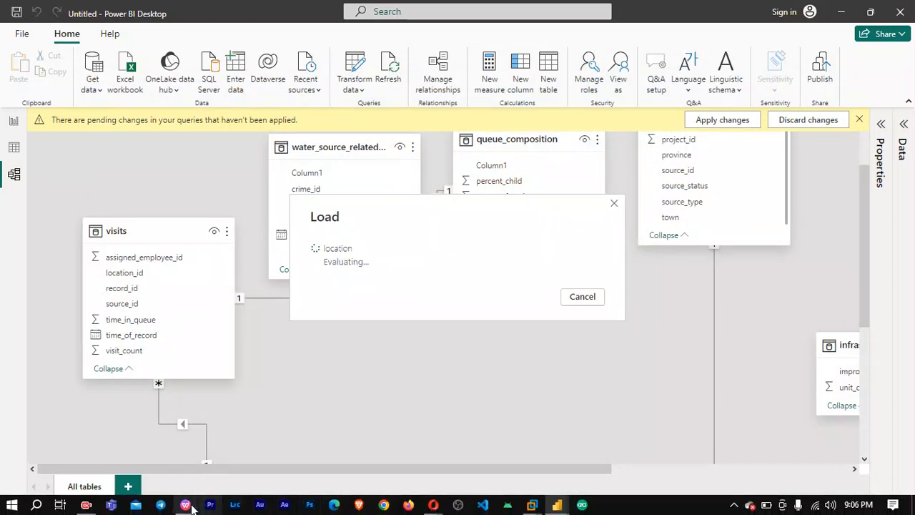
Check the PDF's note on fixing location in WPS while the changes load, and return to Power BI Desktop.
left_click(187, 505)
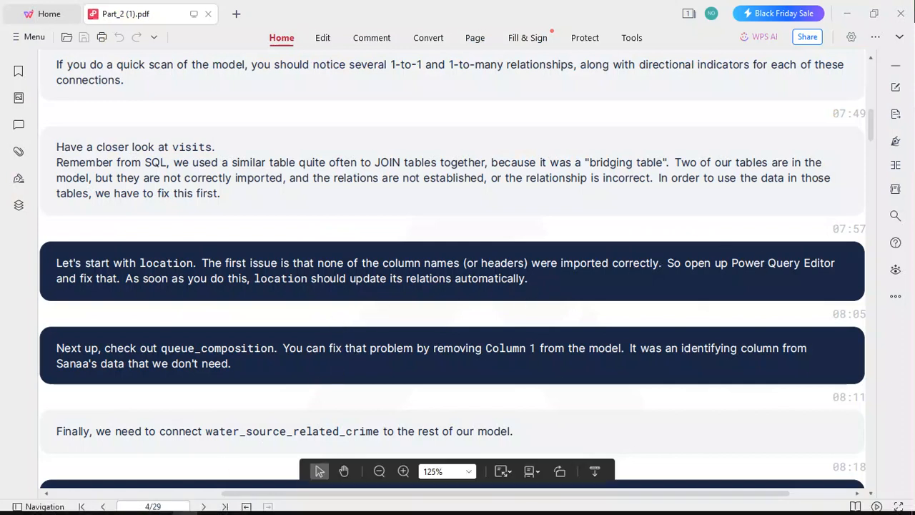
mouse_move(546, 510)
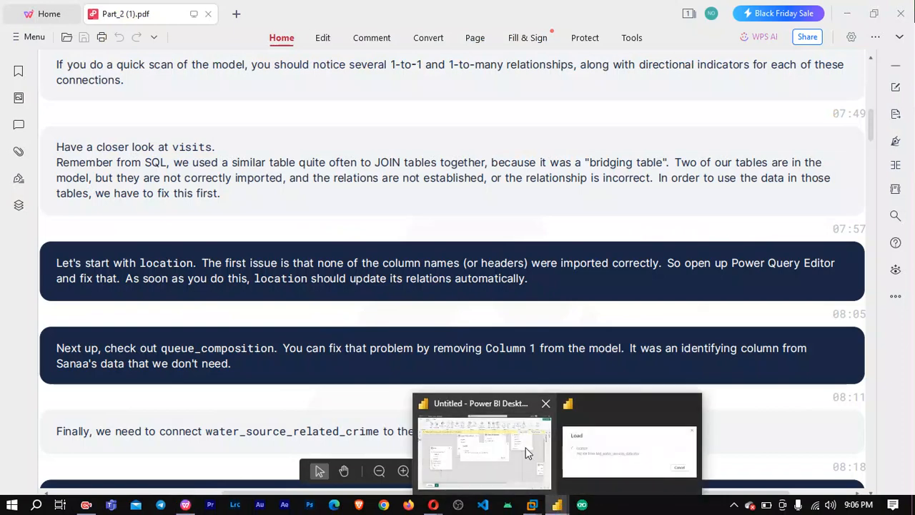
left_click(523, 444)
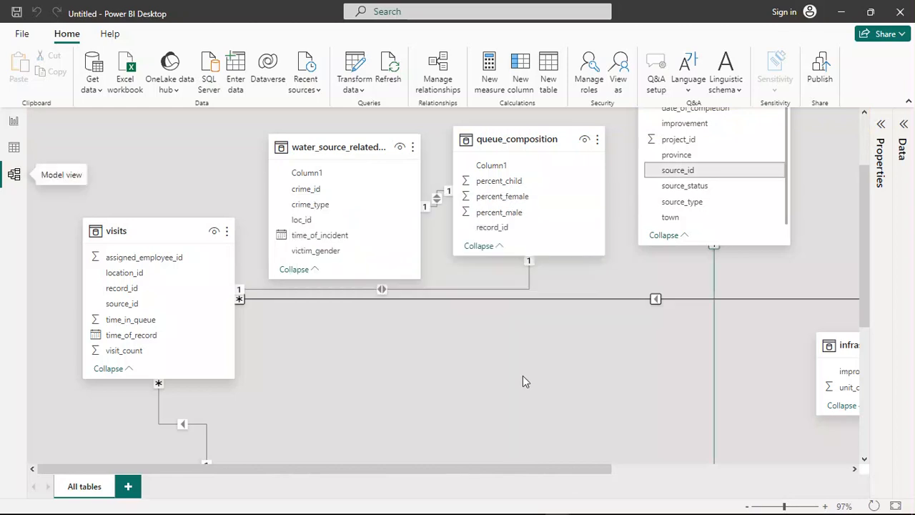
Move the location table closer to visits, below queue_composition, and shift infrastructure_cost slightly up and farther away from it in the model diagram.
scroll(508, 383, "right", 5)
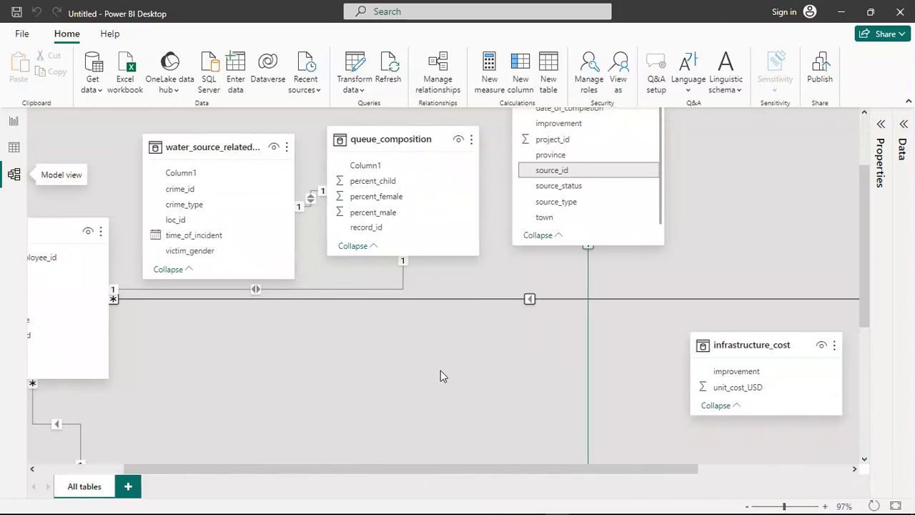
scroll(440, 371, "right", 1)
scroll(441, 371, "down", 4)
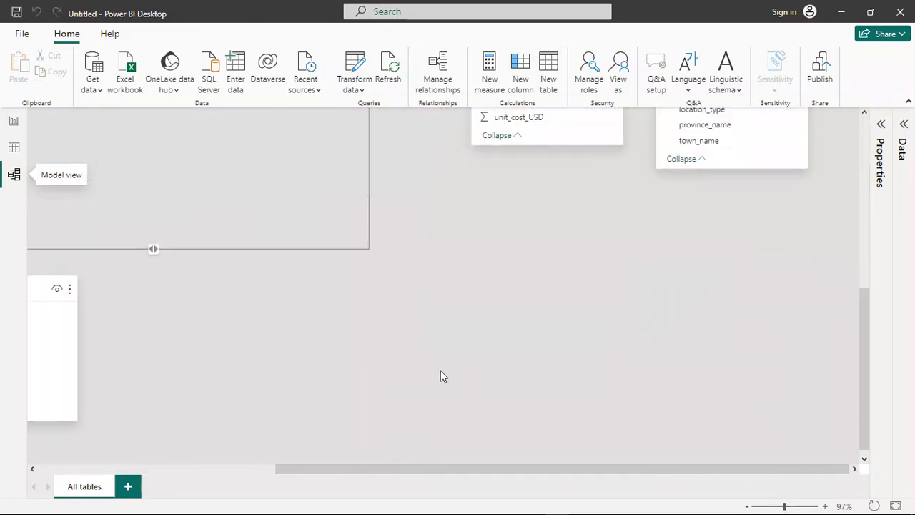
scroll(347, 321, "up", 4)
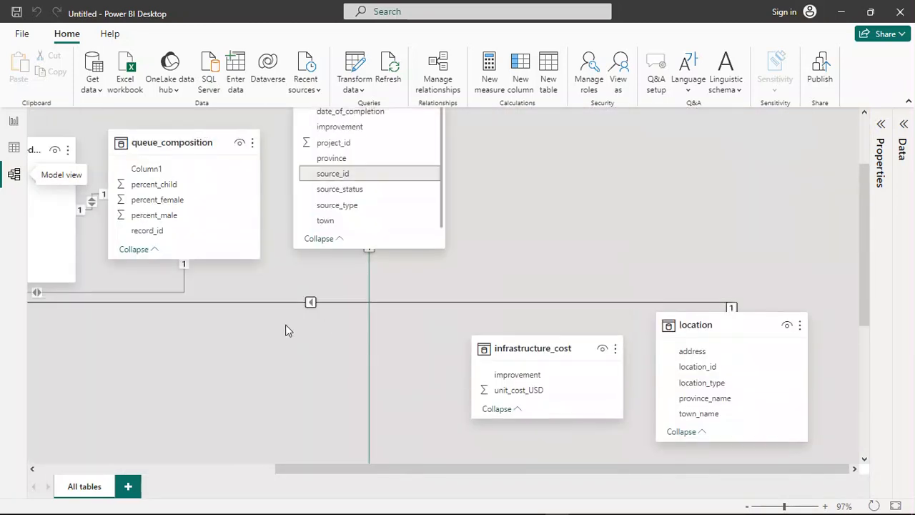
scroll(285, 330, "left", 6)
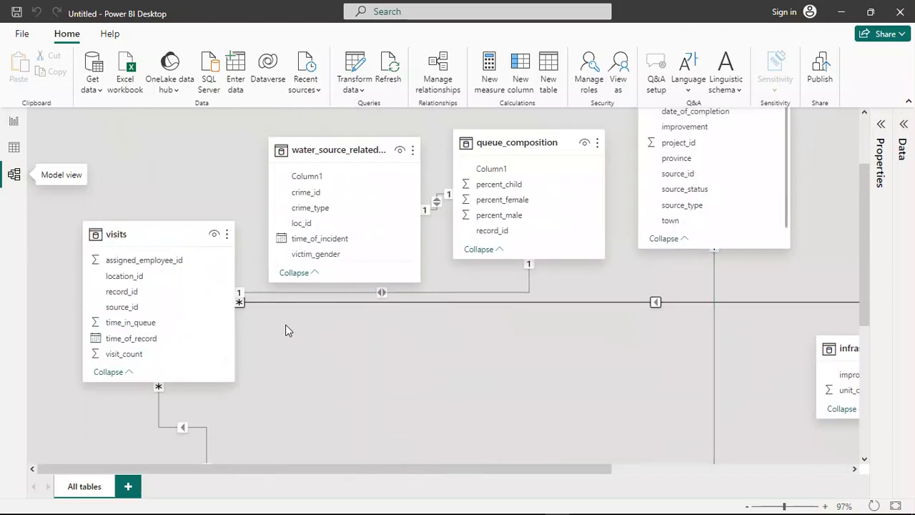
scroll(285, 331, "right", 6)
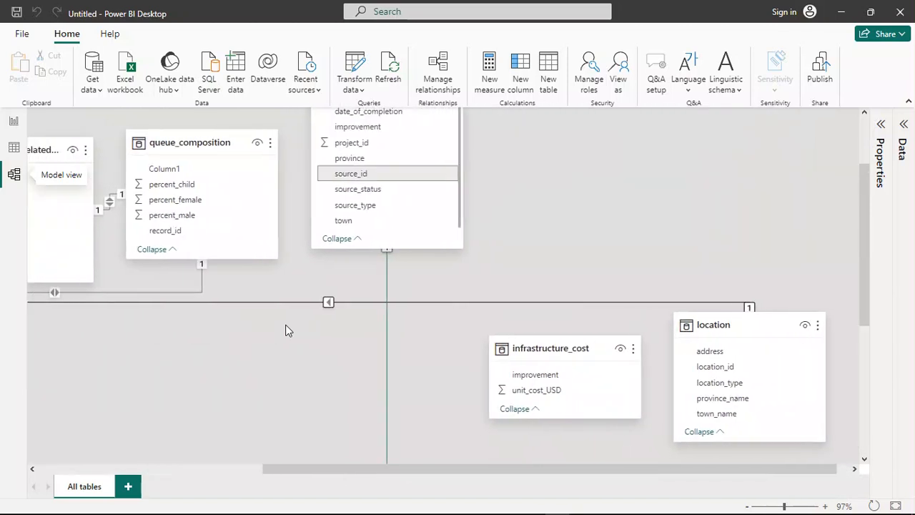
scroll(285, 330, "left", 6)
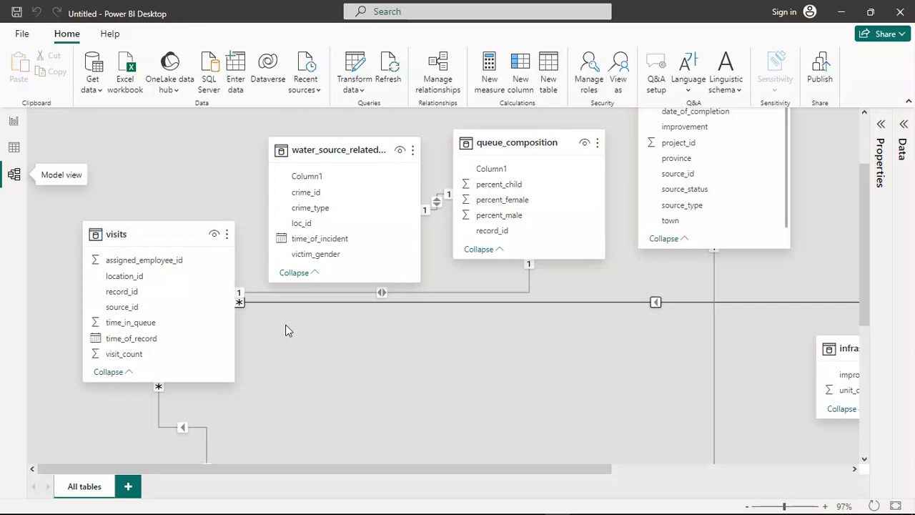
scroll(524, 306, "right", 8)
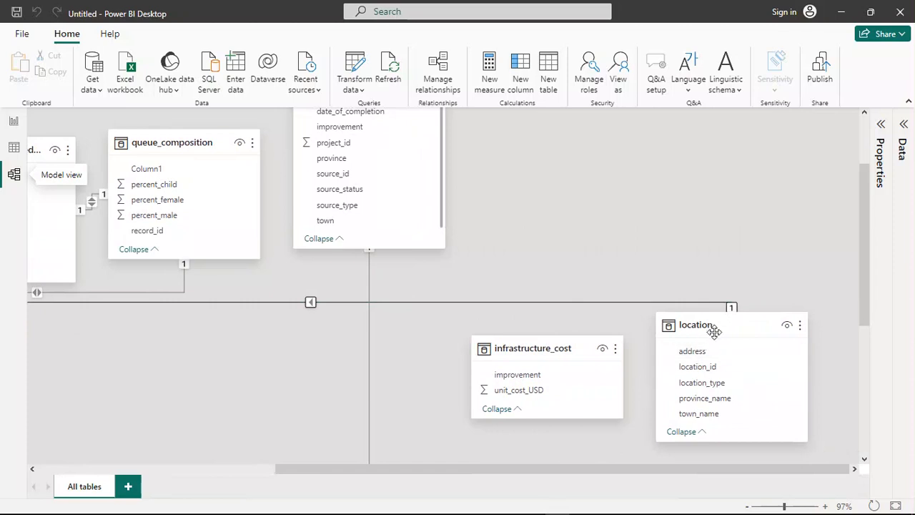
left_click_drag(712, 326, 380, 329)
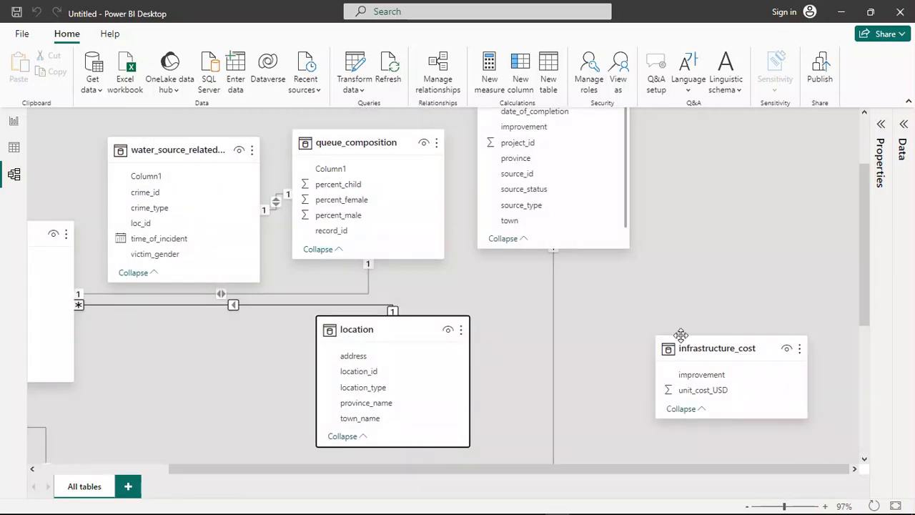
left_click_drag(704, 348, 782, 327)
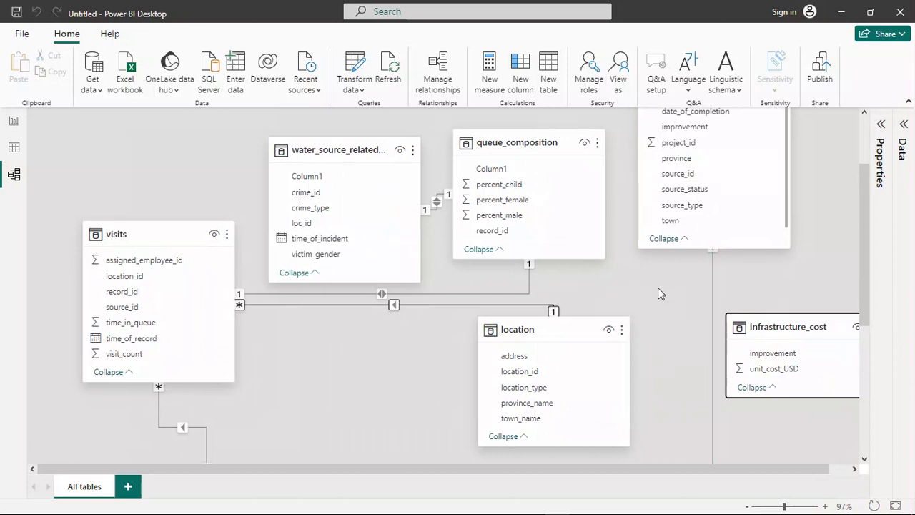
Examine the relationships linking visits with location, queue_composition and water_source in the model diagram.
scroll(664, 285, "down", 1)
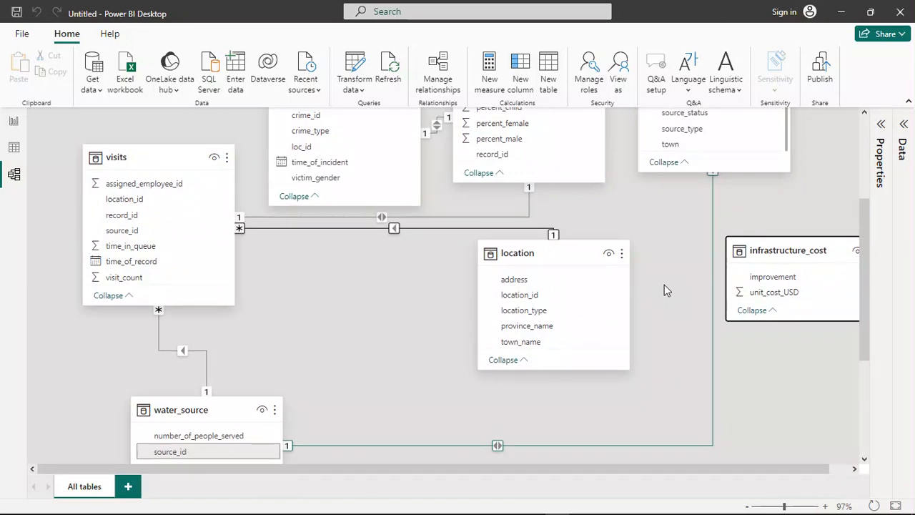
mouse_move(321, 494)
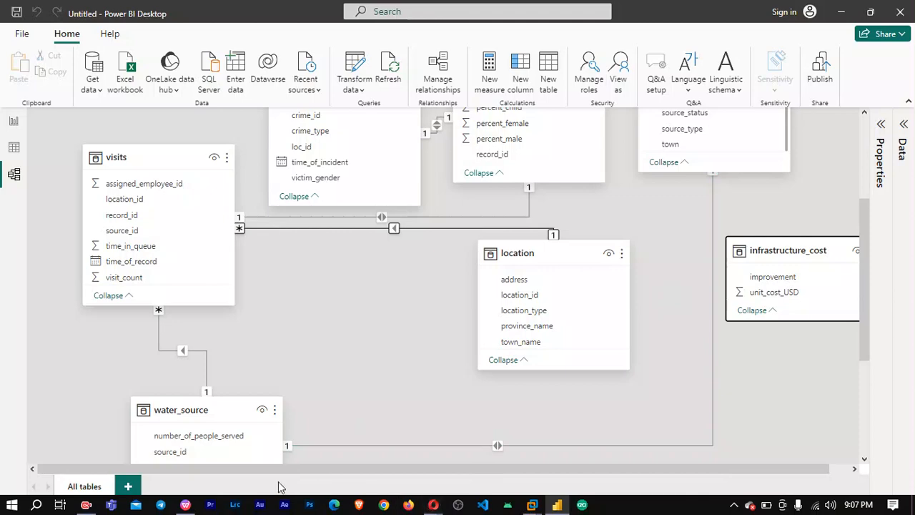
left_click(185, 505)
left_click(184, 505)
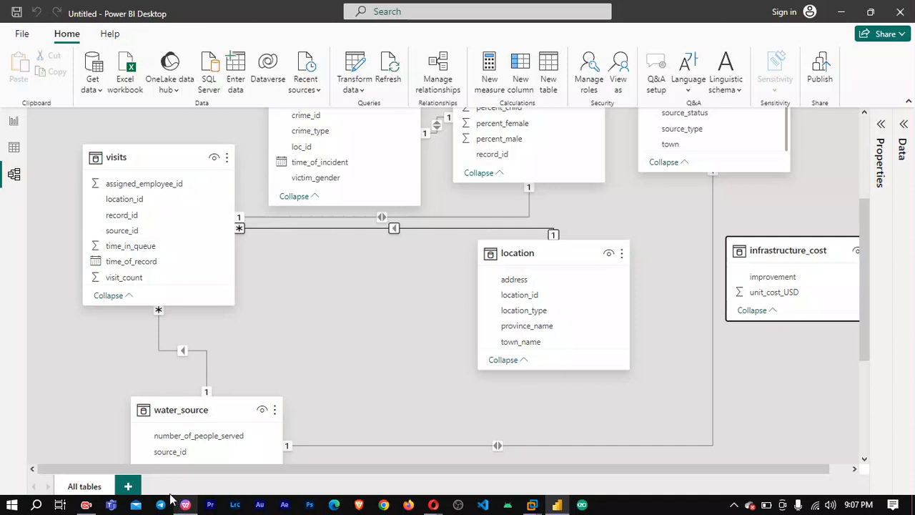
scroll(373, 348, "down", 1)
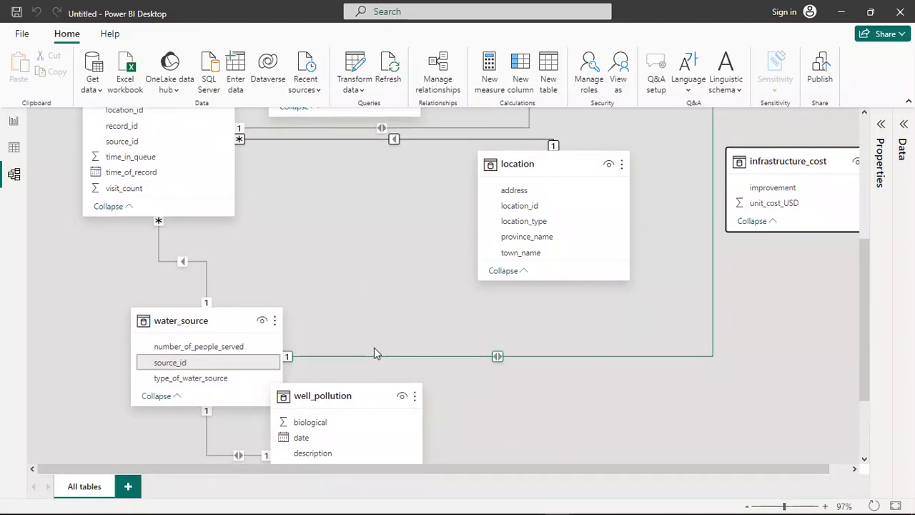
scroll(374, 347, "up", 1)
scroll(374, 347, "down", 1)
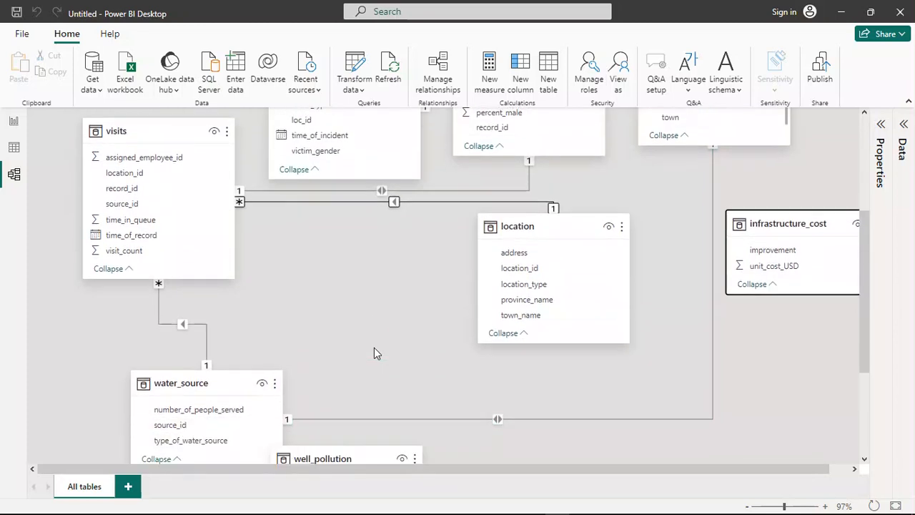
scroll(374, 347, "up", 1)
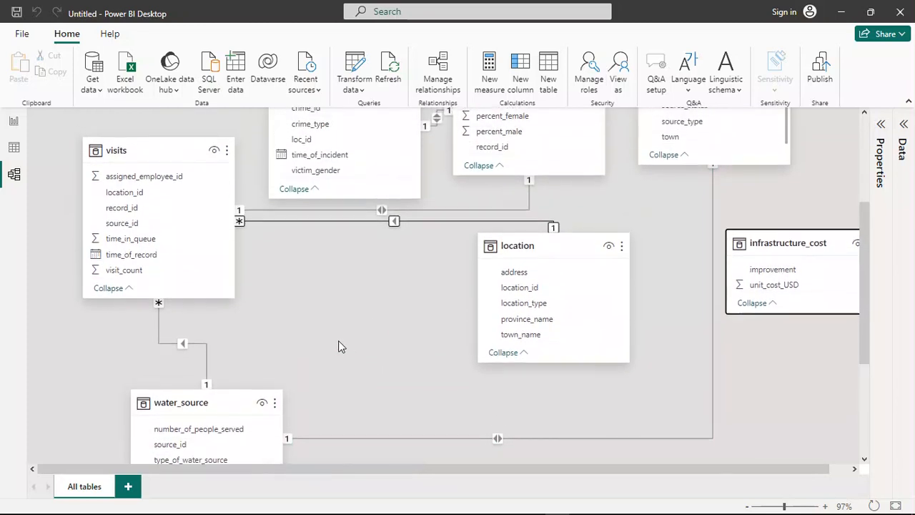
scroll(338, 340, "down", 1)
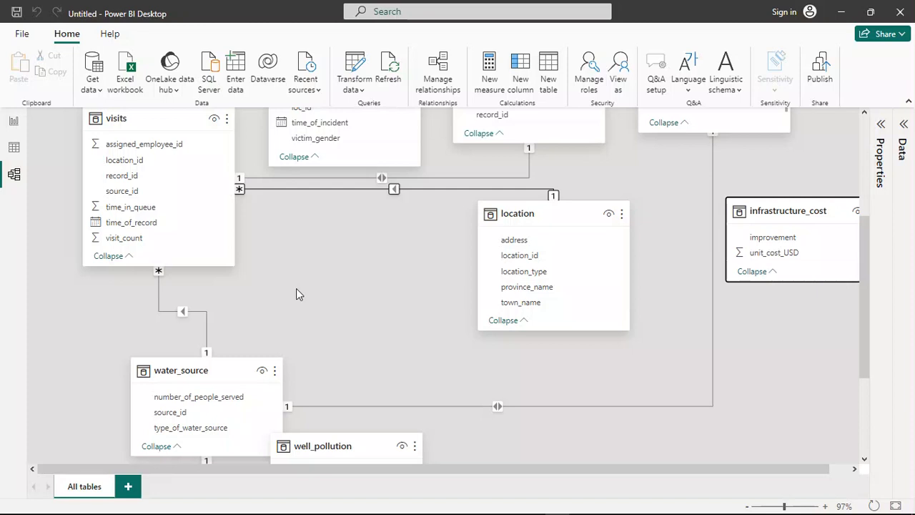
scroll(296, 288, "up", 2)
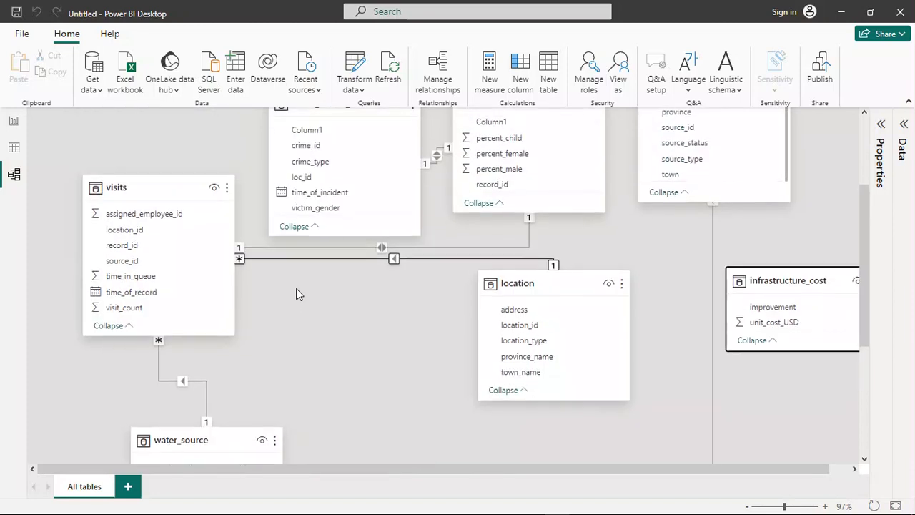
scroll(295, 288, "down", 2)
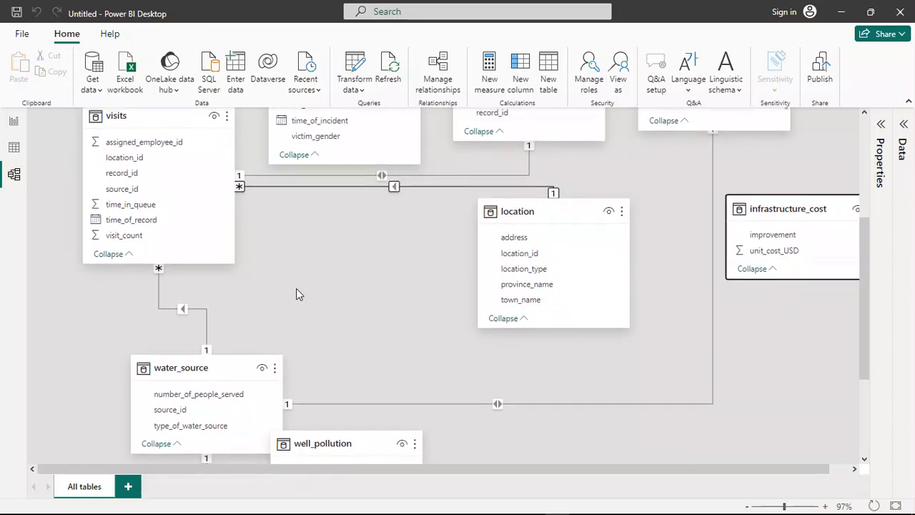
scroll(296, 288, "up", 1)
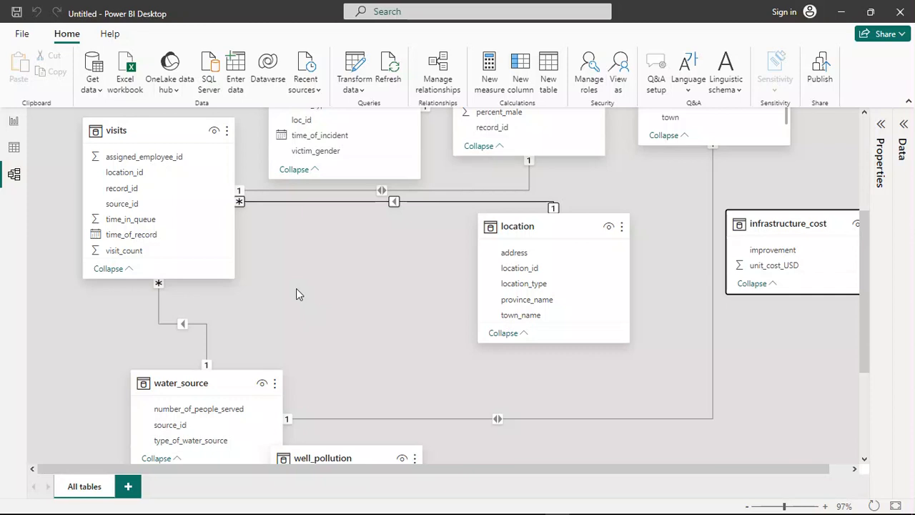
Move the water_source_related_crime table up, clear of visits and queue_composition in the model diagram.
scroll(296, 288, "up", 5)
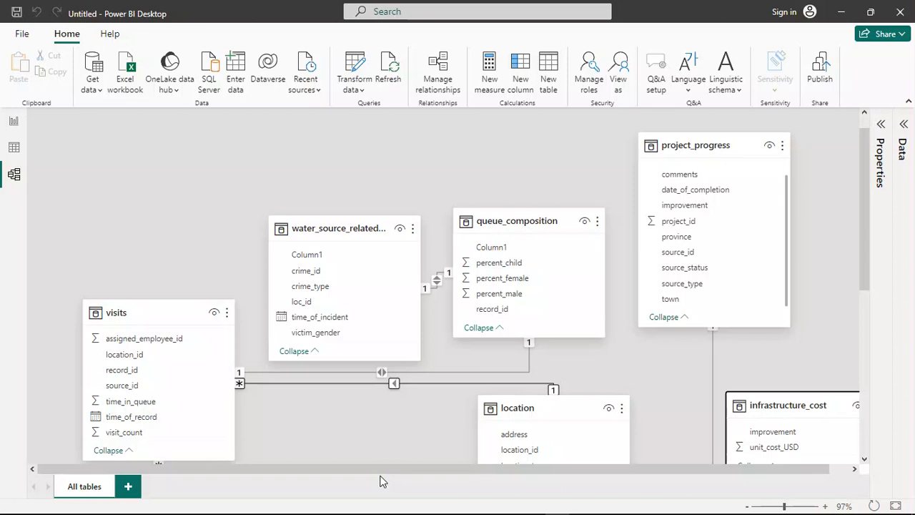
left_click_drag(339, 228, 314, 142)
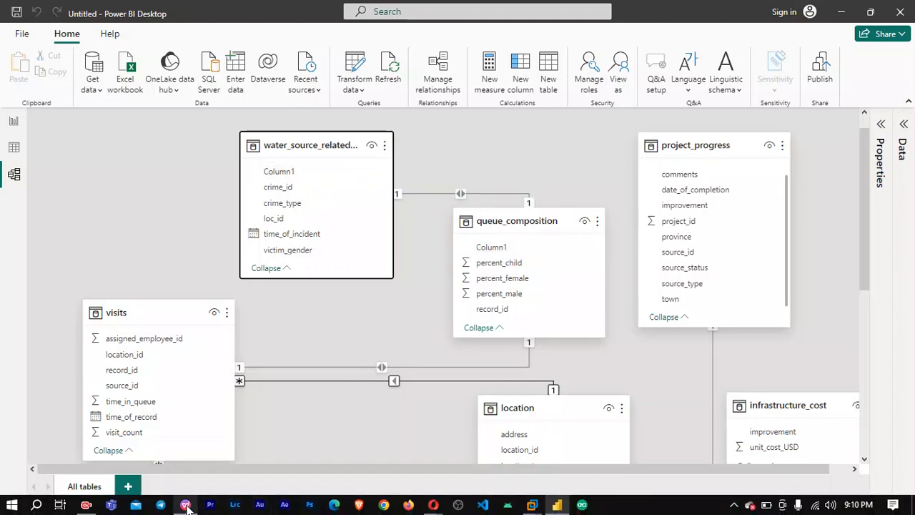
Read the PDF's instruction on fixing queue_composition in WPS and return to Power BI Desktop.
left_click(185, 506)
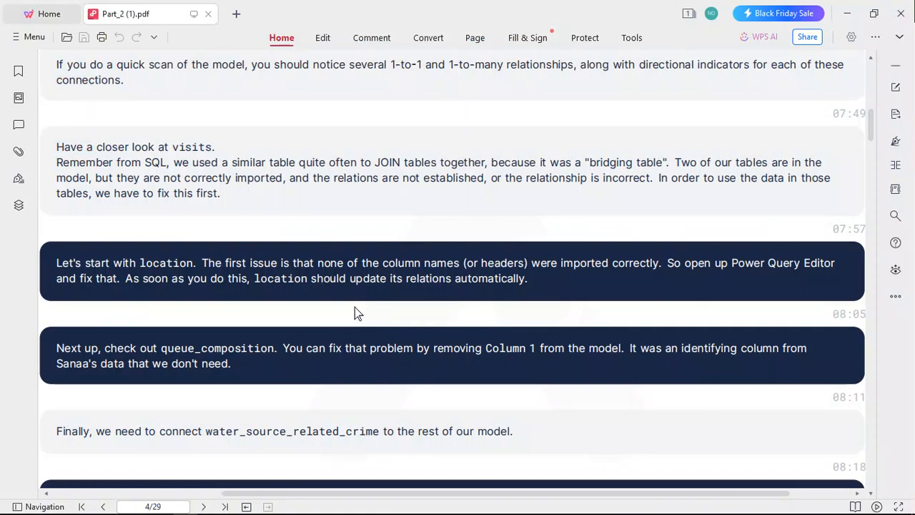
scroll(355, 307, "down", 1)
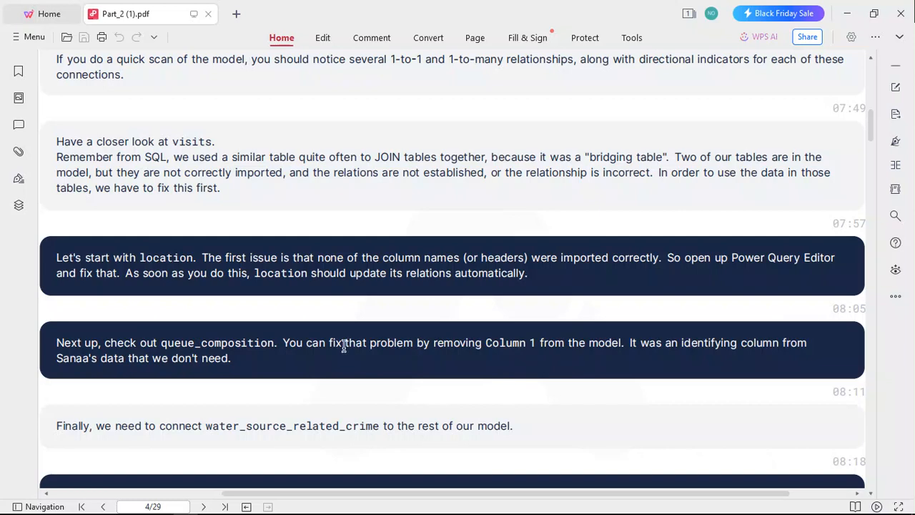
mouse_move(635, 512)
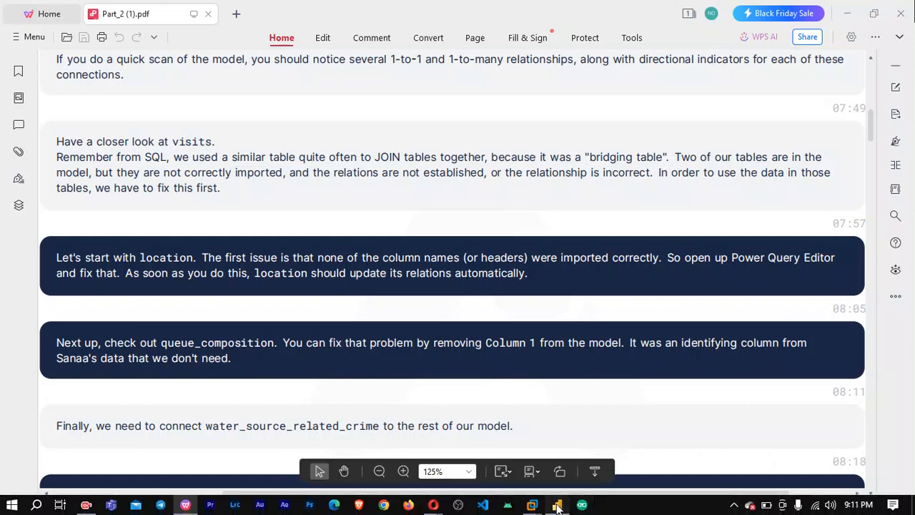
left_click(557, 504)
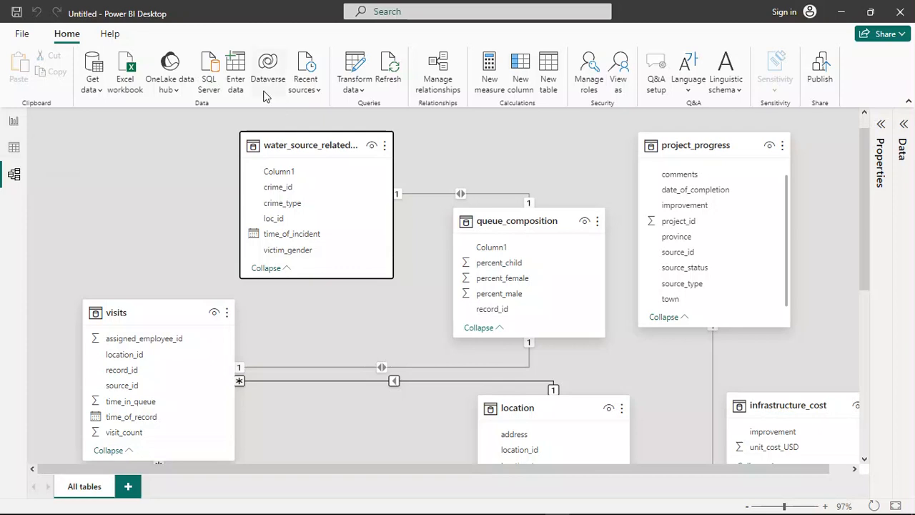
Remove Column1 from the queue_composition query in Power Query Editor and apply the changes to the model.
left_click(355, 66)
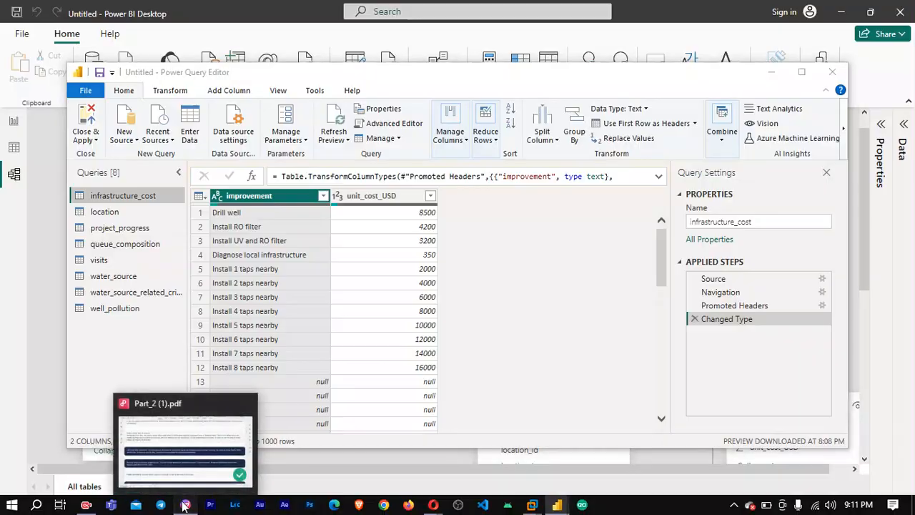
left_click(184, 505)
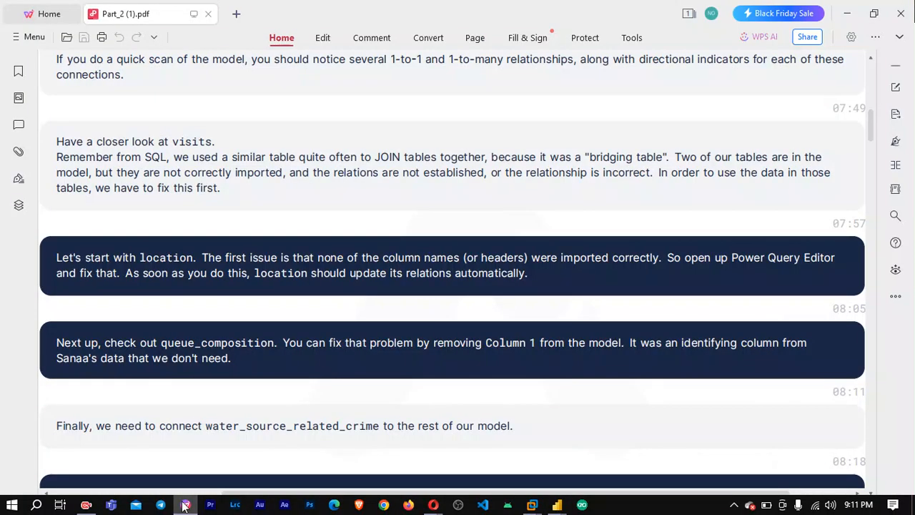
left_click(185, 505)
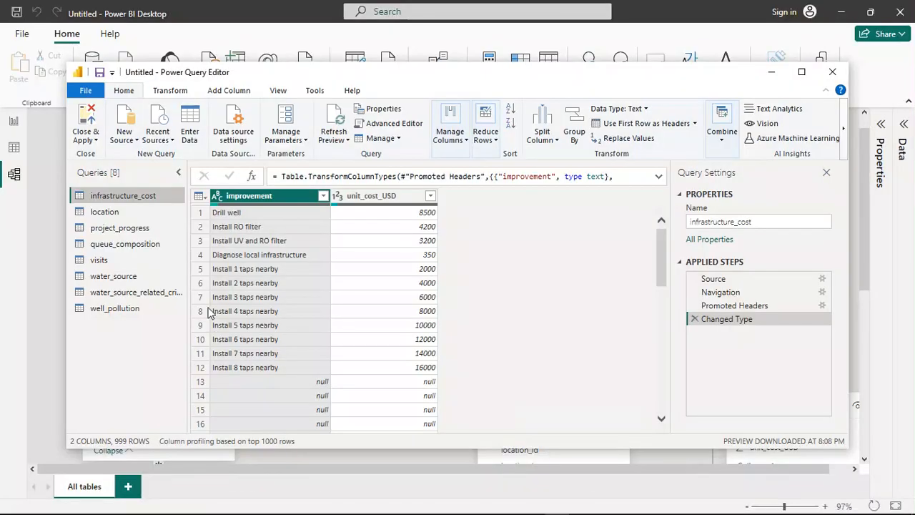
left_click(125, 243)
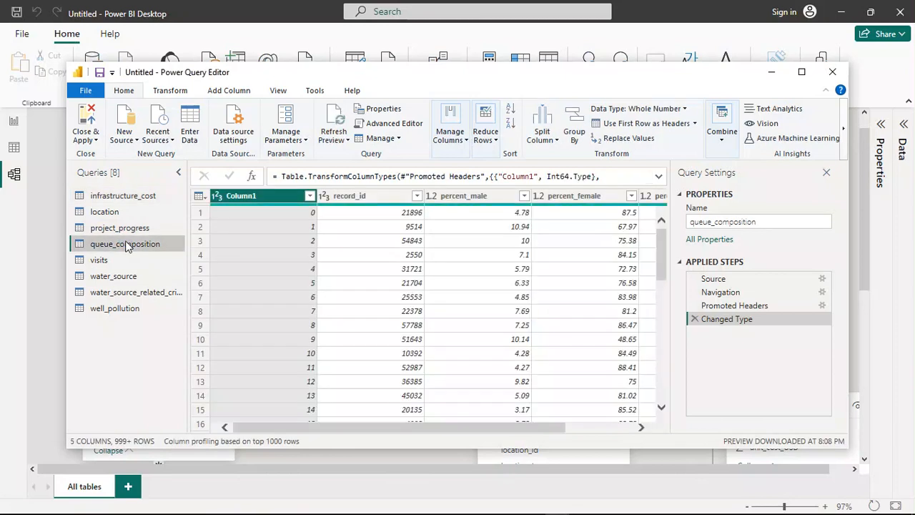
right_click(265, 198)
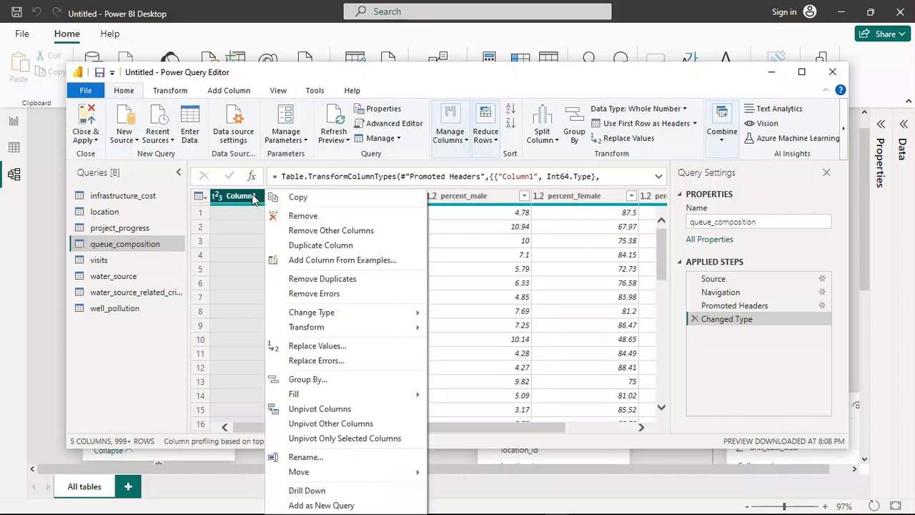
left_click(318, 216)
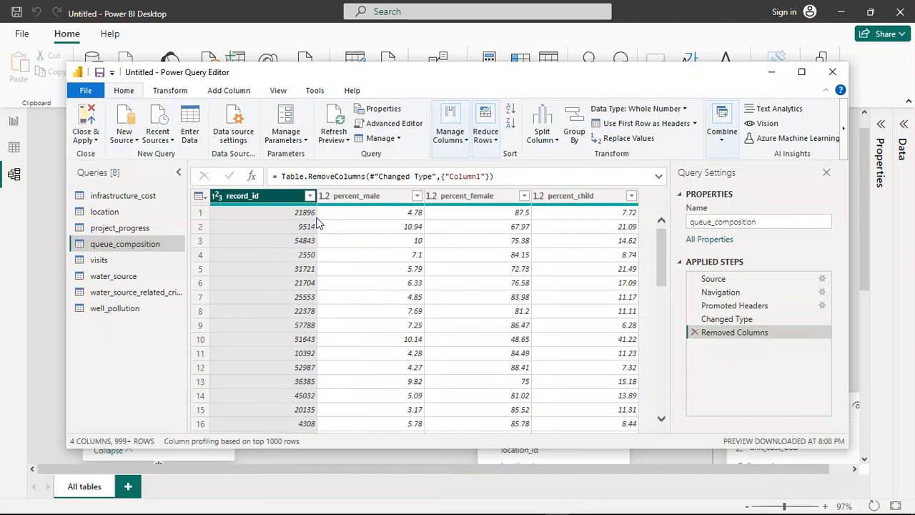
left_click(85, 125)
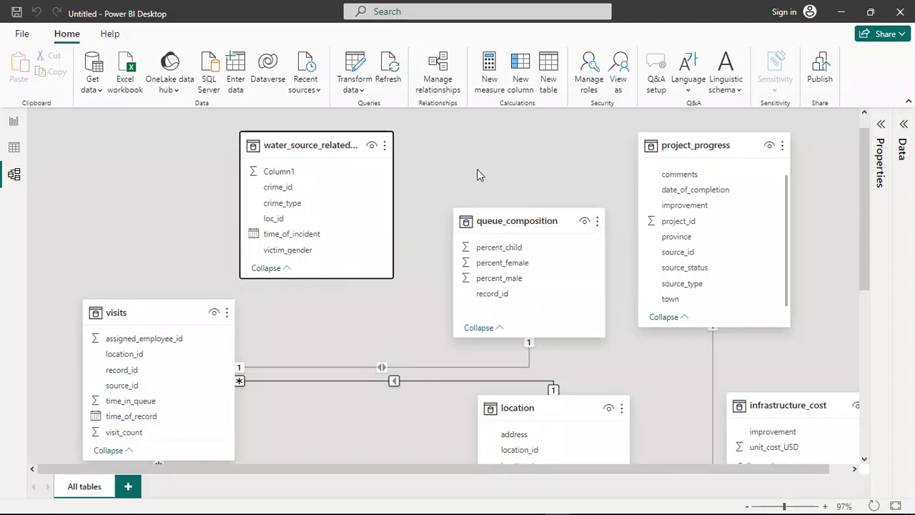
Read the PDF's first instruction for connecting water_source_related_crime in WPS and return to Power BI Desktop.
scroll(476, 168, "down", 1)
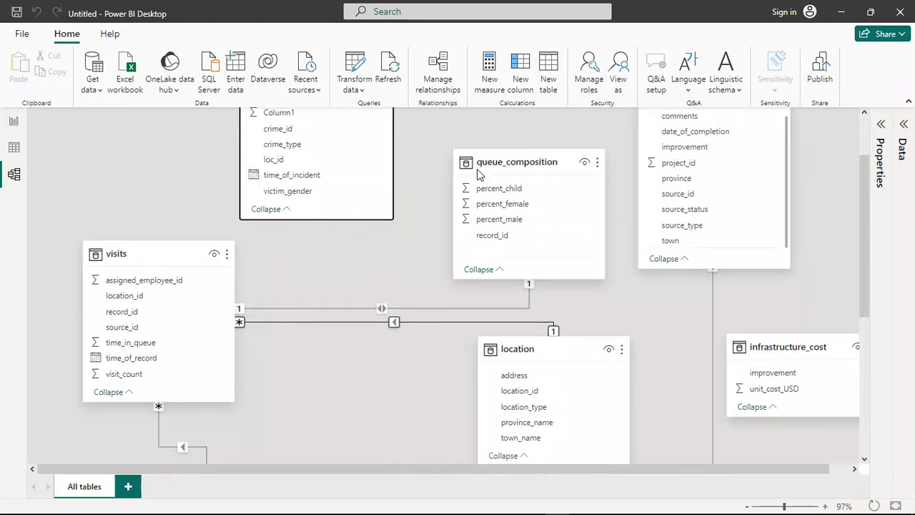
mouse_move(451, 509)
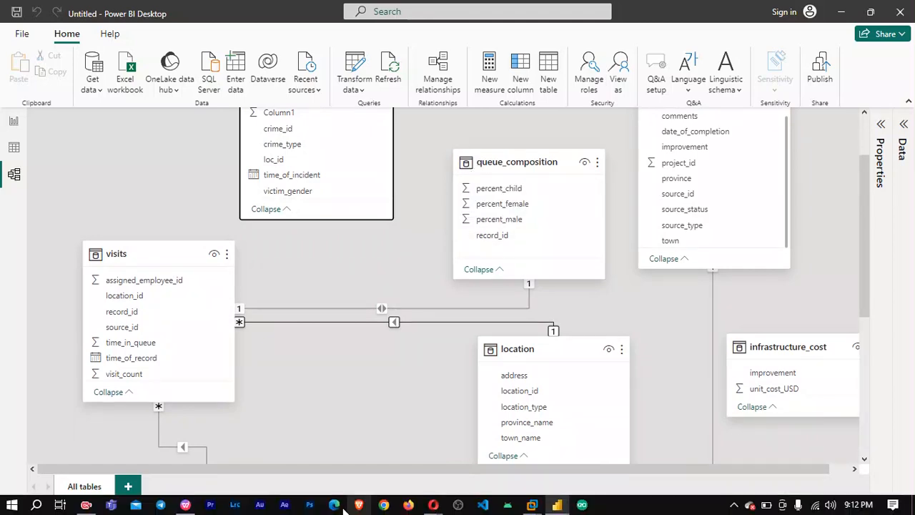
left_click(433, 508)
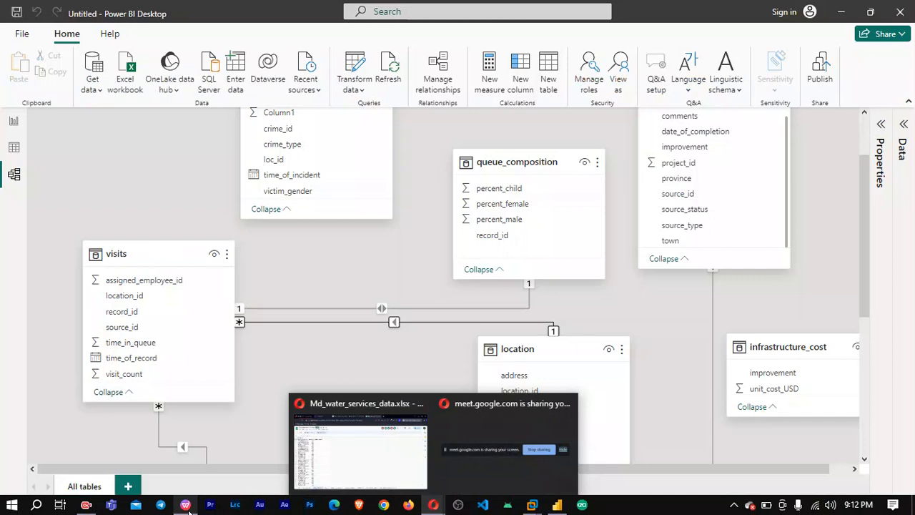
left_click(185, 505)
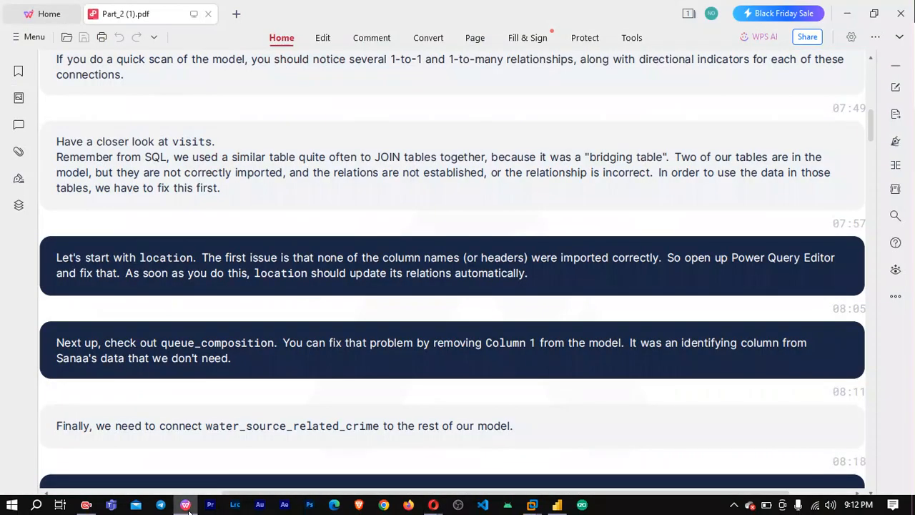
scroll(373, 325, "down", 3)
scroll(373, 321, "down", 1)
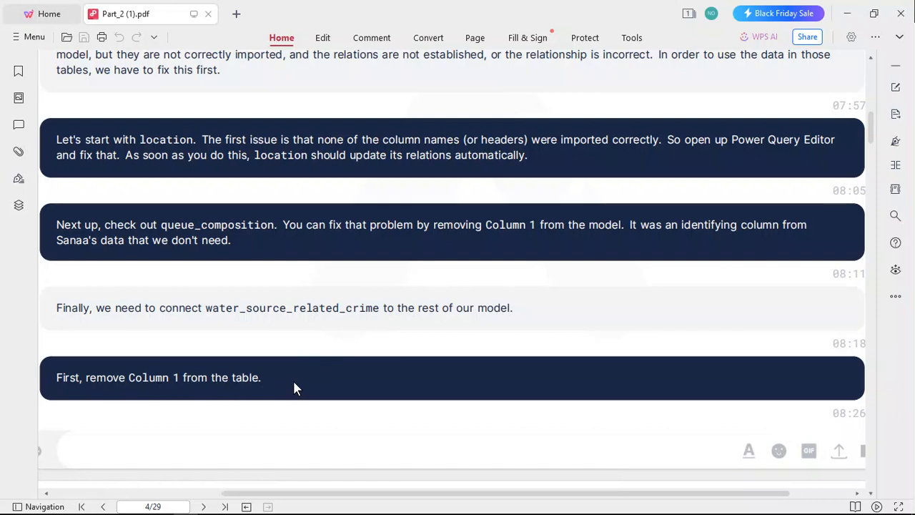
mouse_move(433, 507)
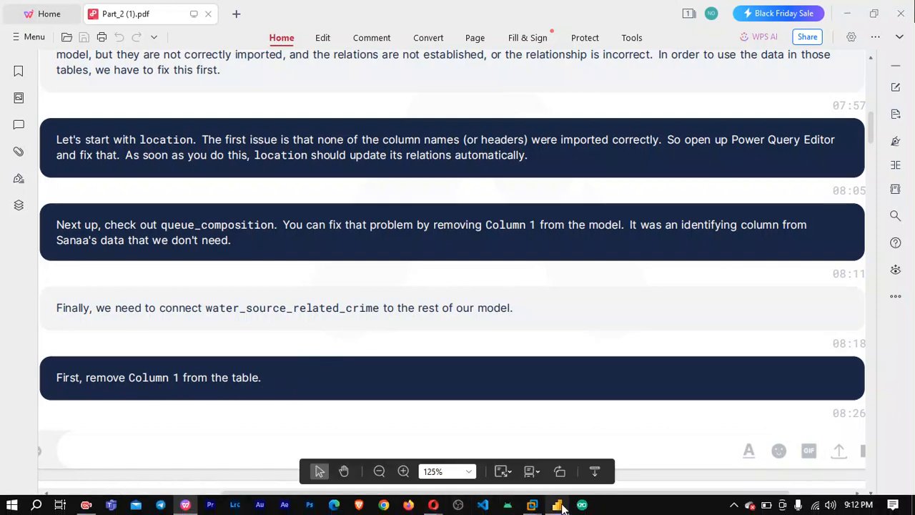
left_click(562, 507)
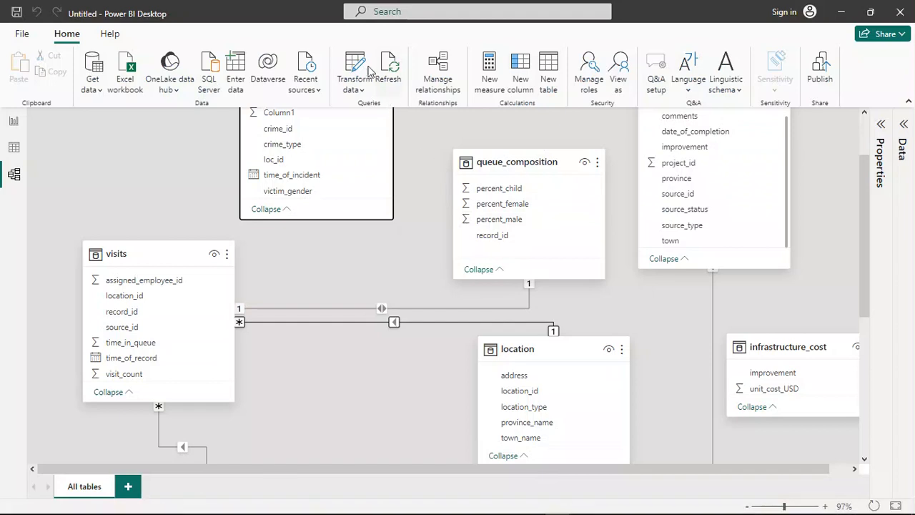
Remove Column1 from the water_source_related_crime query in Power Query Editor and apply the changes to the model.
left_click(364, 60)
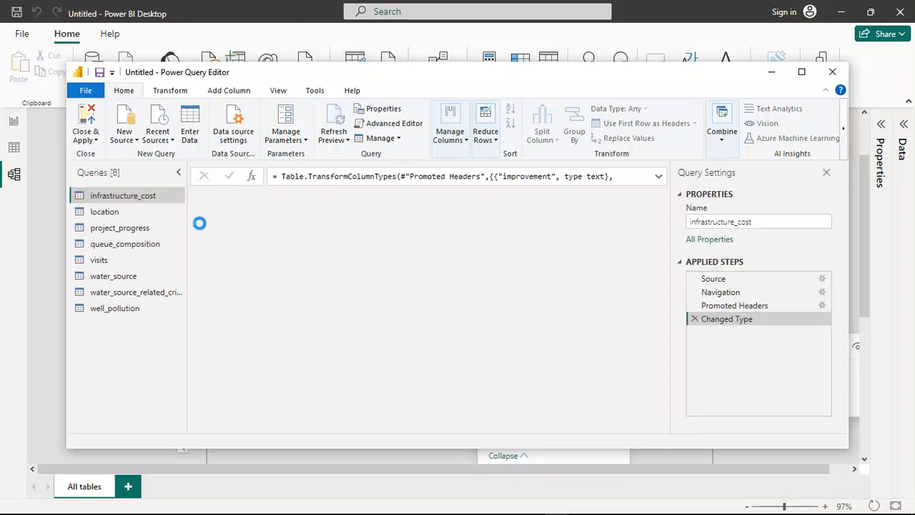
left_click(135, 295)
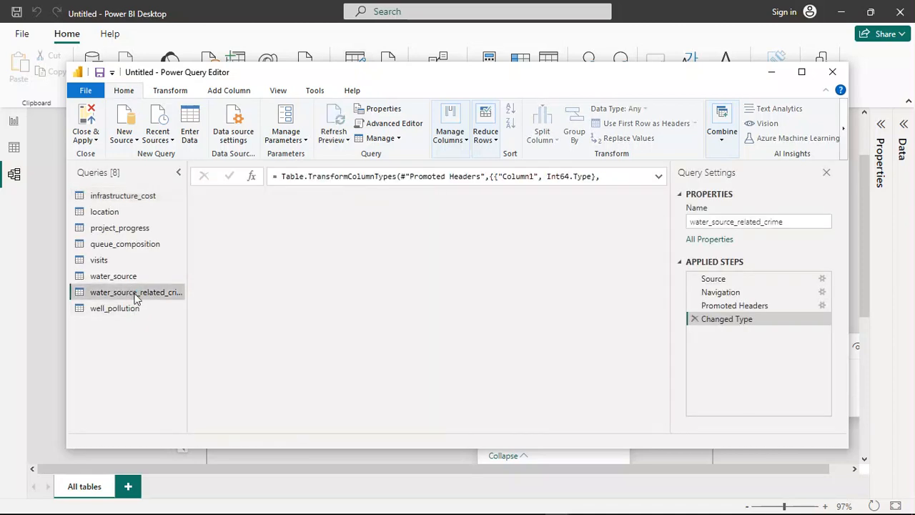
left_click(251, 199)
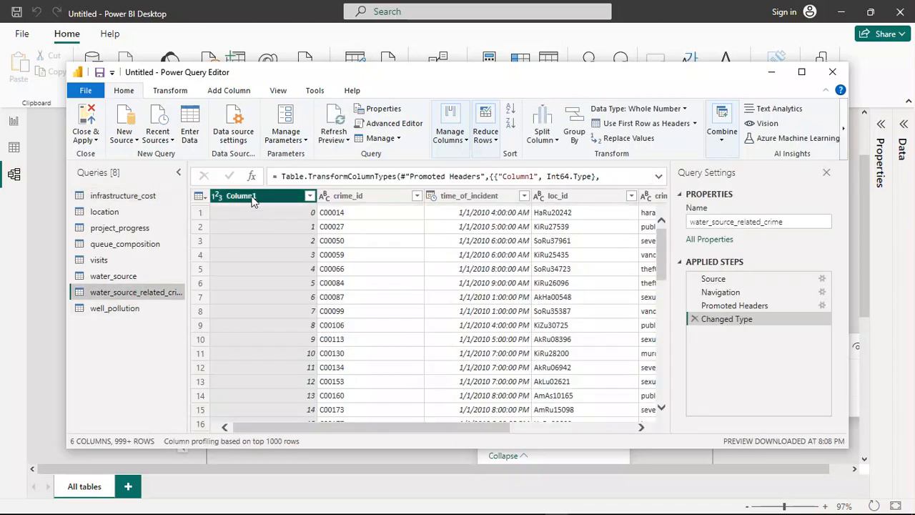
right_click(252, 200)
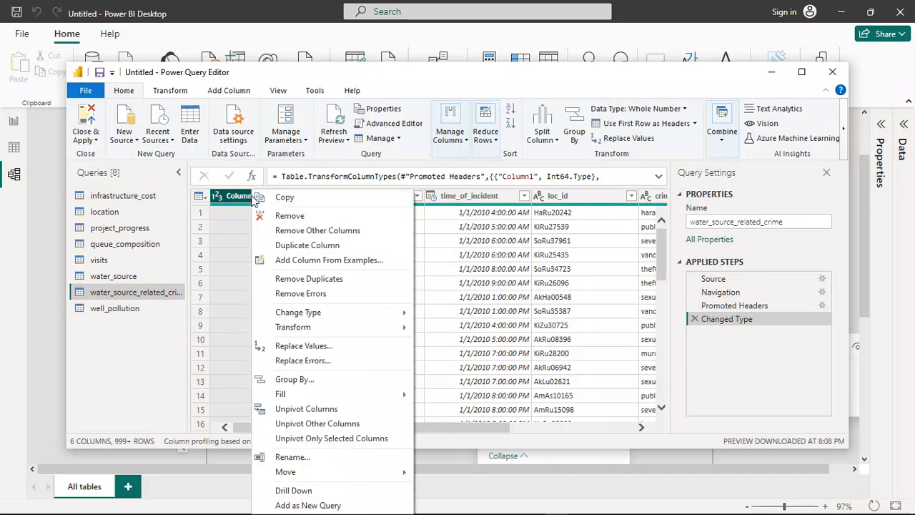
left_click(328, 216)
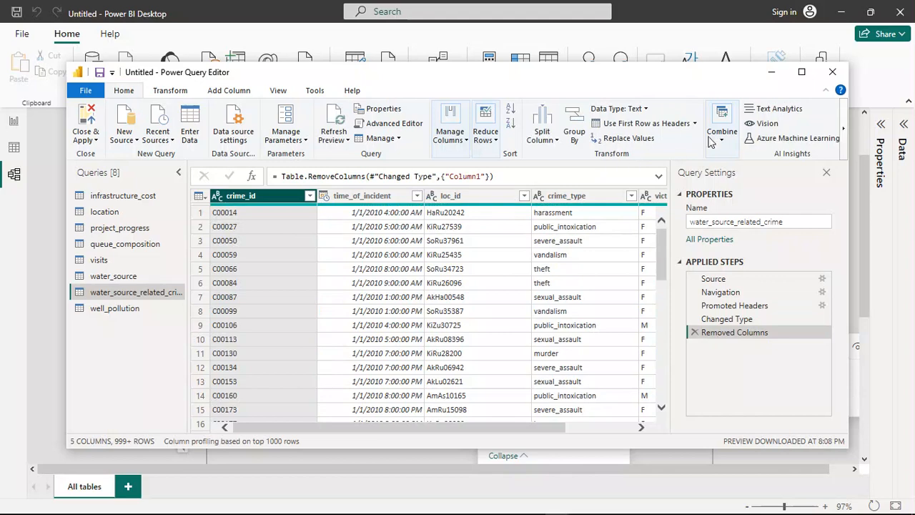
left_click(85, 126)
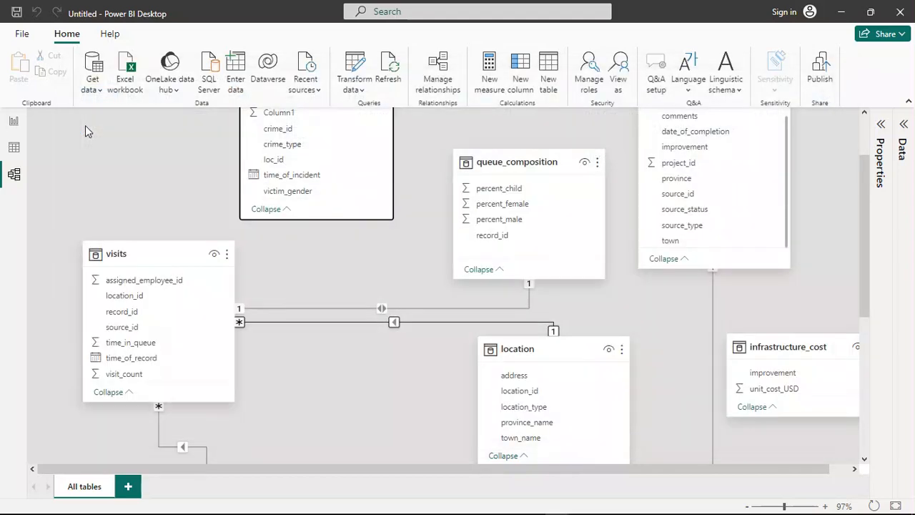
Skim the PDF's next instructions in WPS, then return to Power BI Desktop and check water_source_related_crime's fields and links in the model diagram.
mouse_move(355, 512)
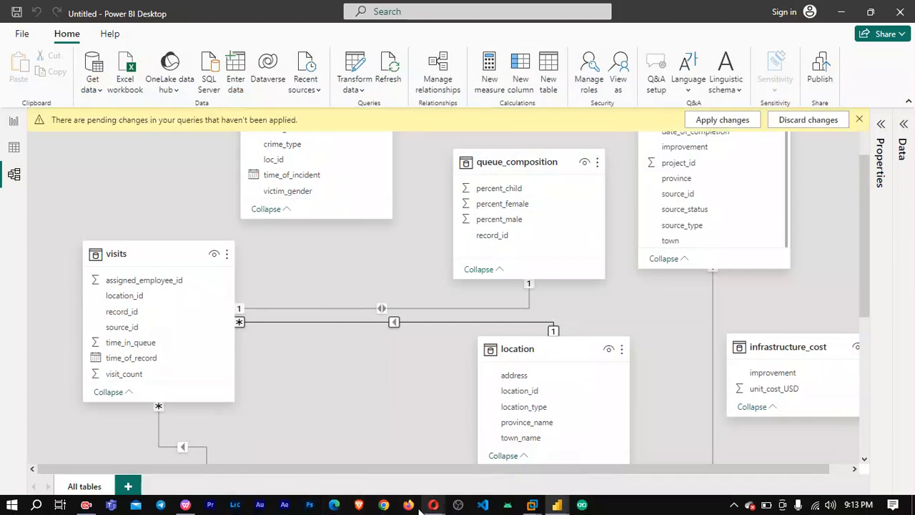
left_click(185, 505)
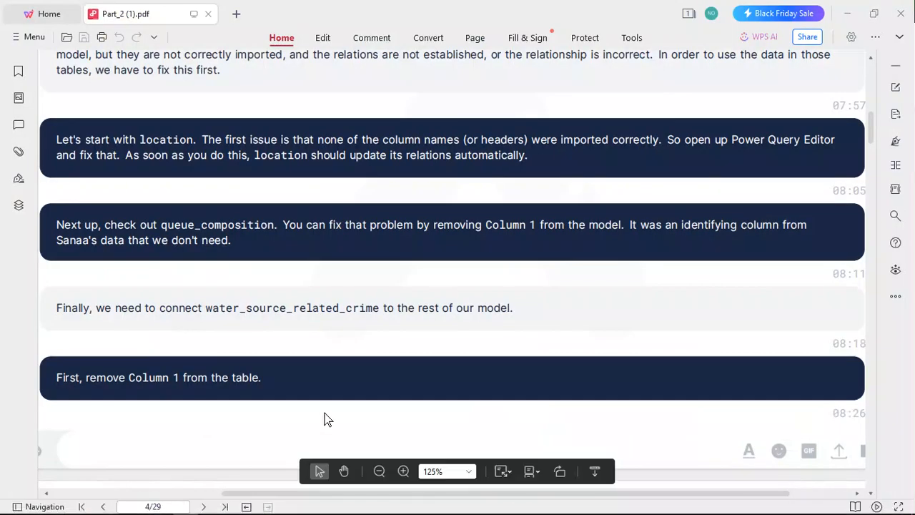
scroll(322, 418, "down", 10)
scroll(324, 419, "up", 1)
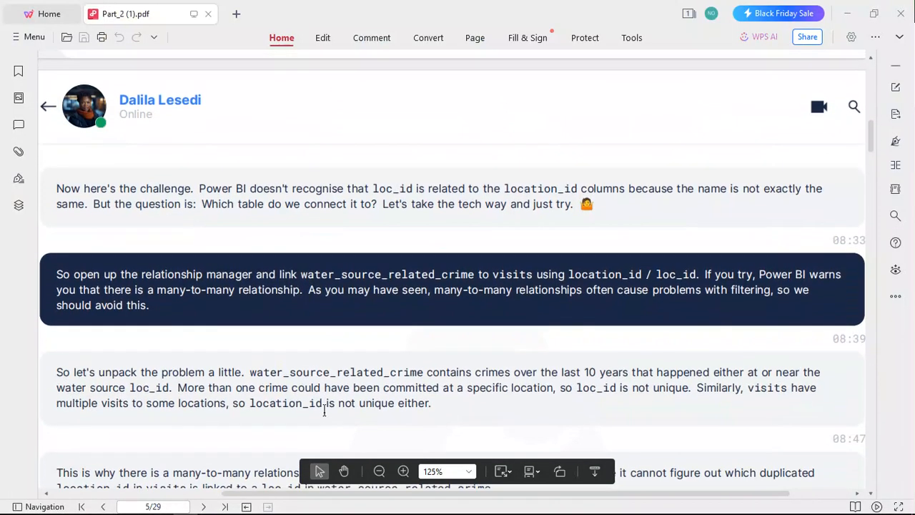
scroll(323, 417, "down", 2)
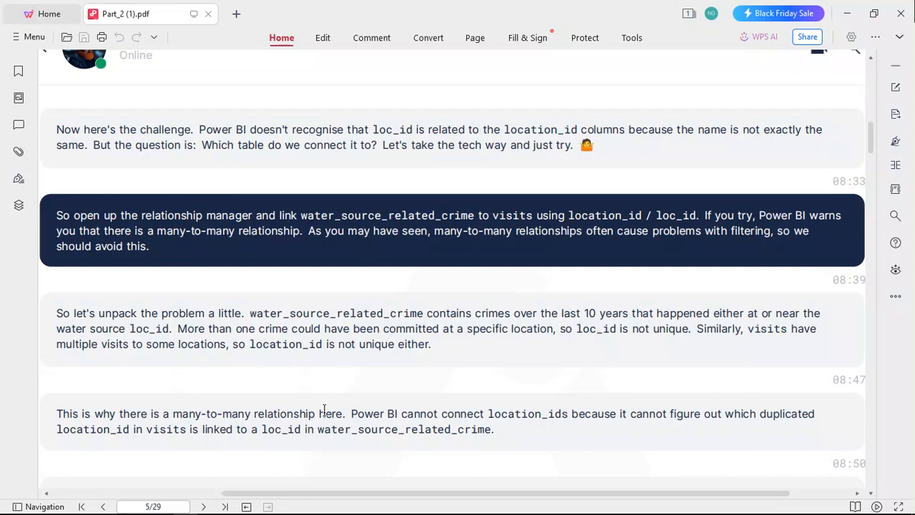
scroll(324, 413, "up", 10)
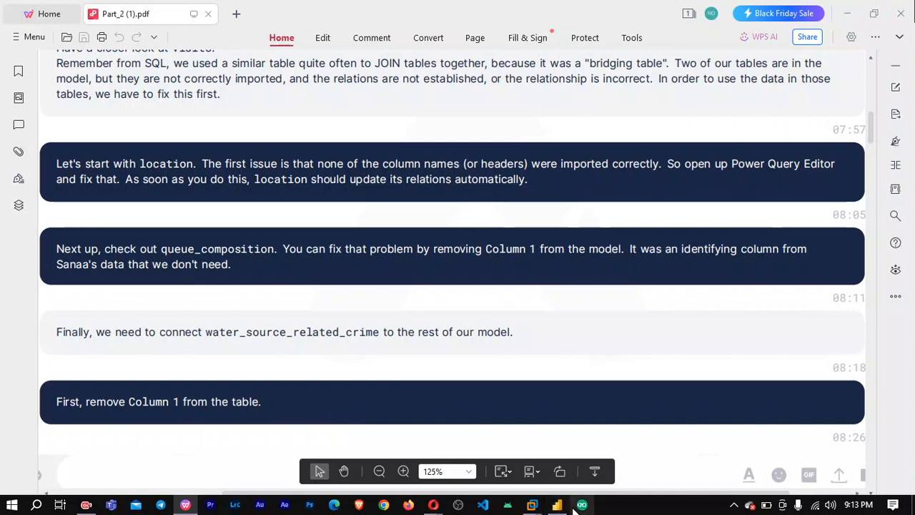
left_click(557, 506)
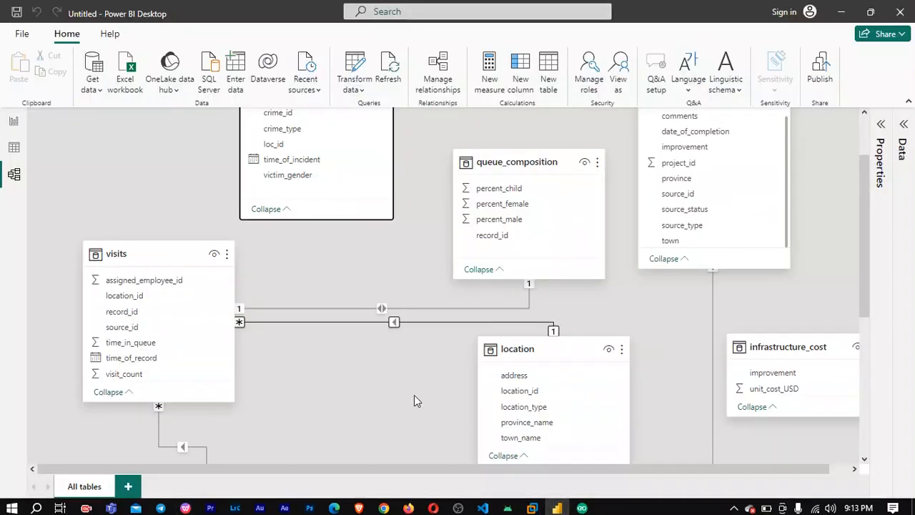
scroll(414, 397, "up", 3)
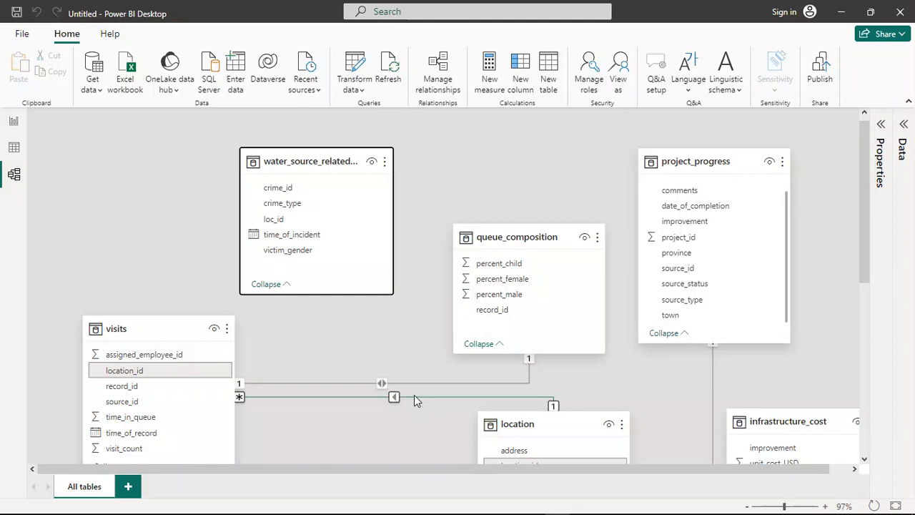
Read the PDF's guidance in WPS on linking water_source_related_crime to visits and avoiding many-to-many relationships, and return to Power BI Desktop.
mouse_move(242, 511)
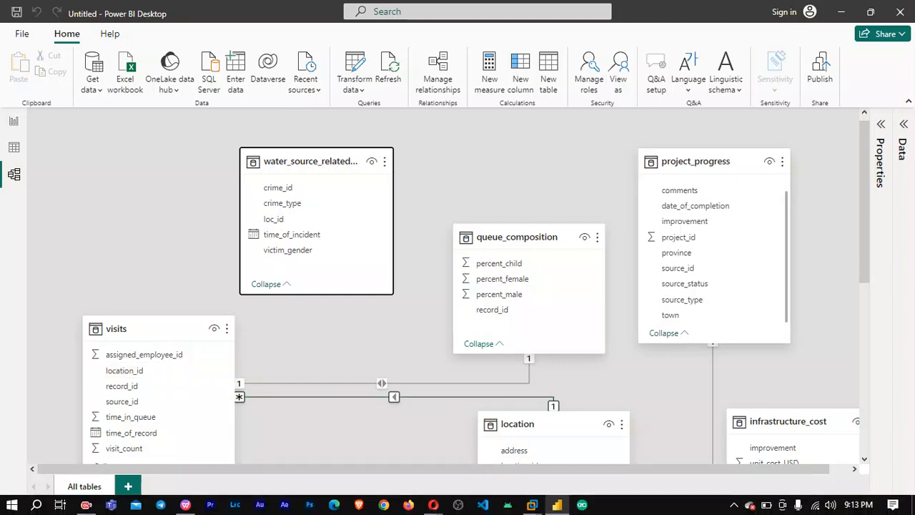
left_click(185, 504)
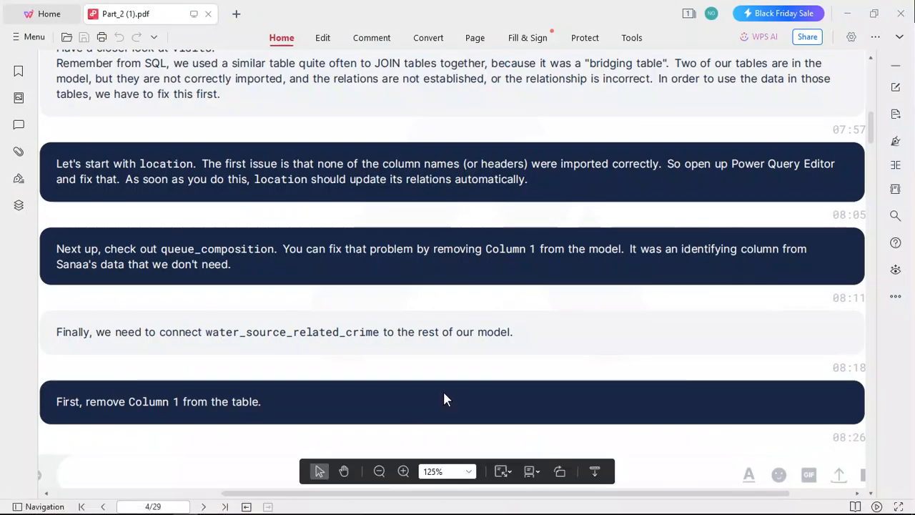
scroll(443, 397, "down", 3)
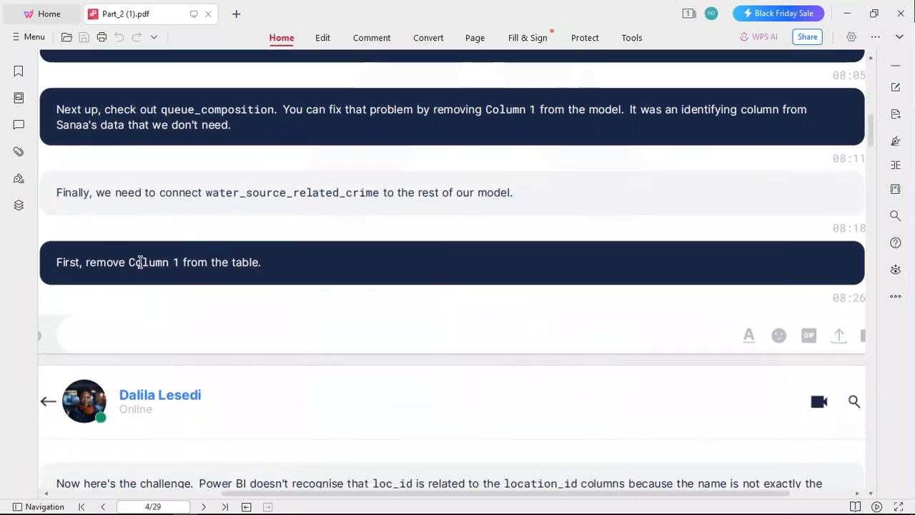
scroll(290, 284, "down", 3)
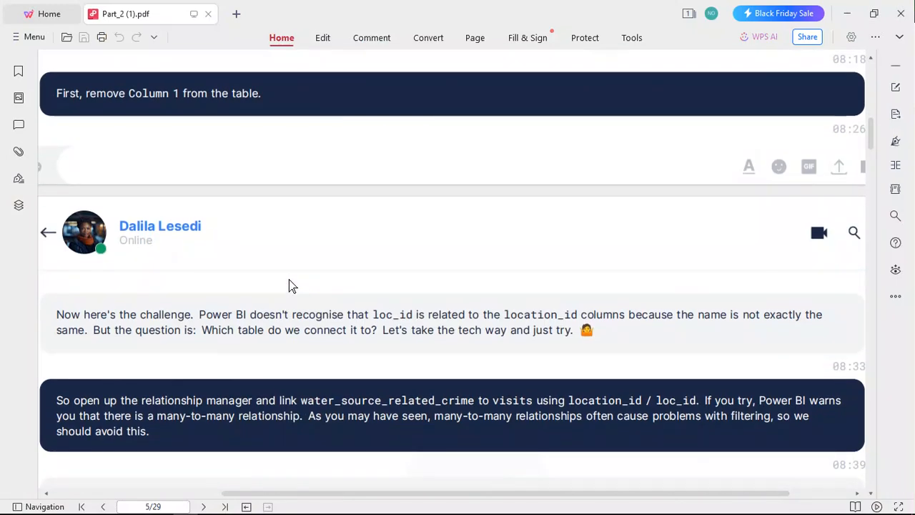
scroll(289, 279, "down", 2)
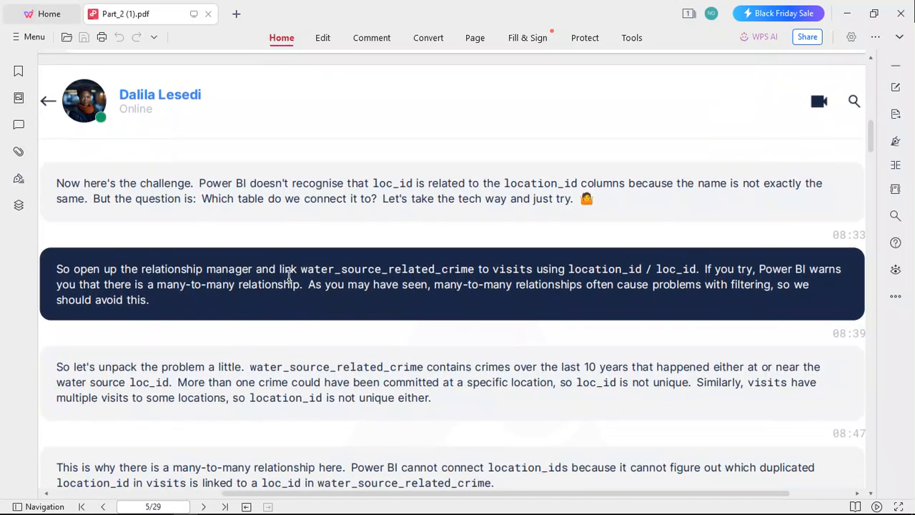
scroll(289, 277, "down", 1)
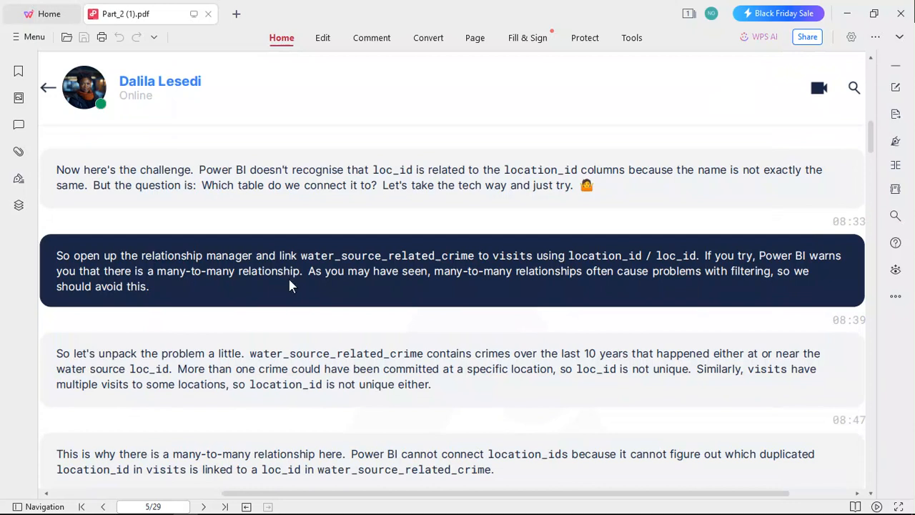
scroll(289, 284, "down", 1)
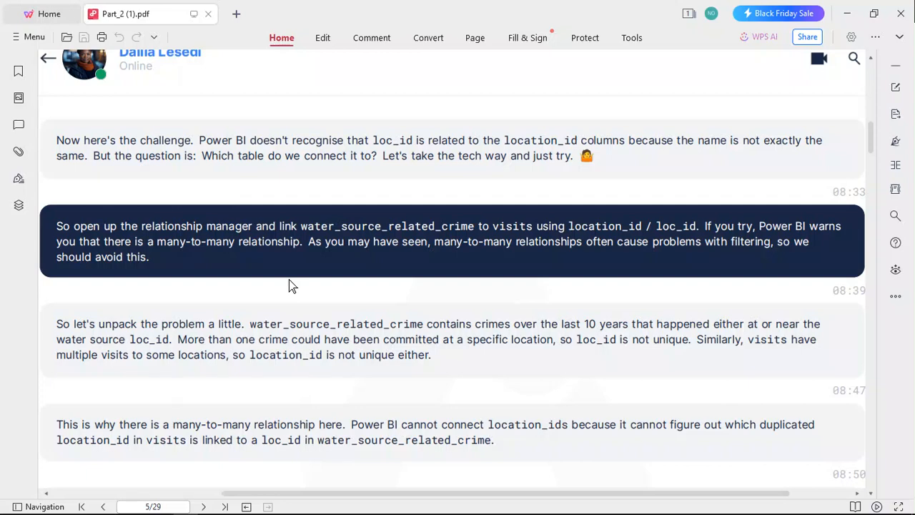
scroll(289, 280, "down", 1)
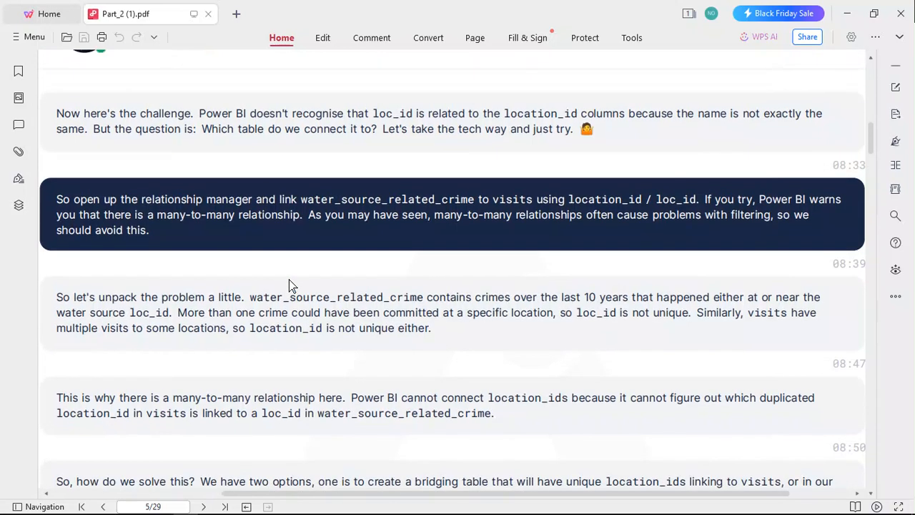
scroll(289, 279, "down", 3)
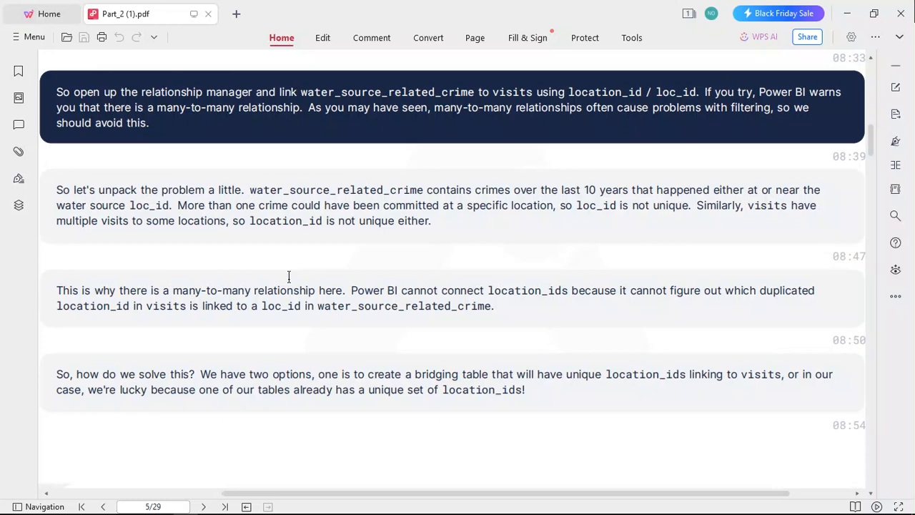
scroll(289, 276, "up", 3)
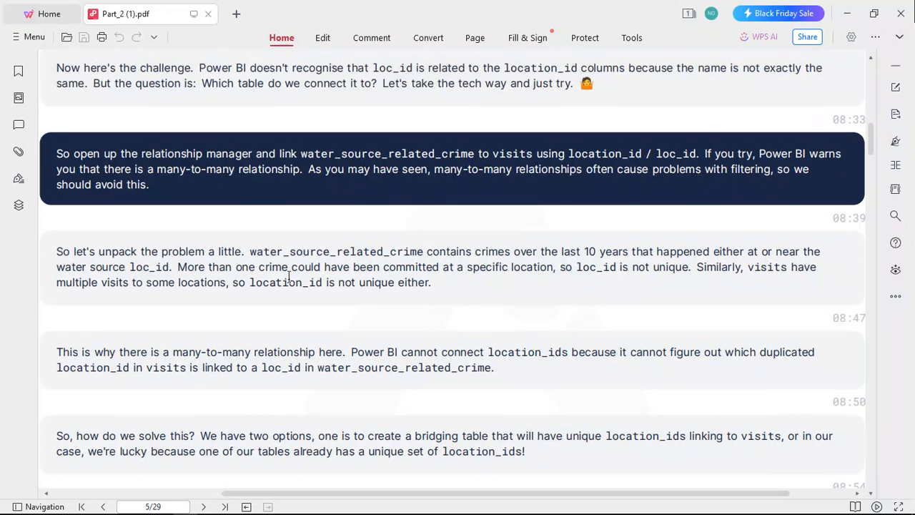
scroll(288, 277, "up", 1)
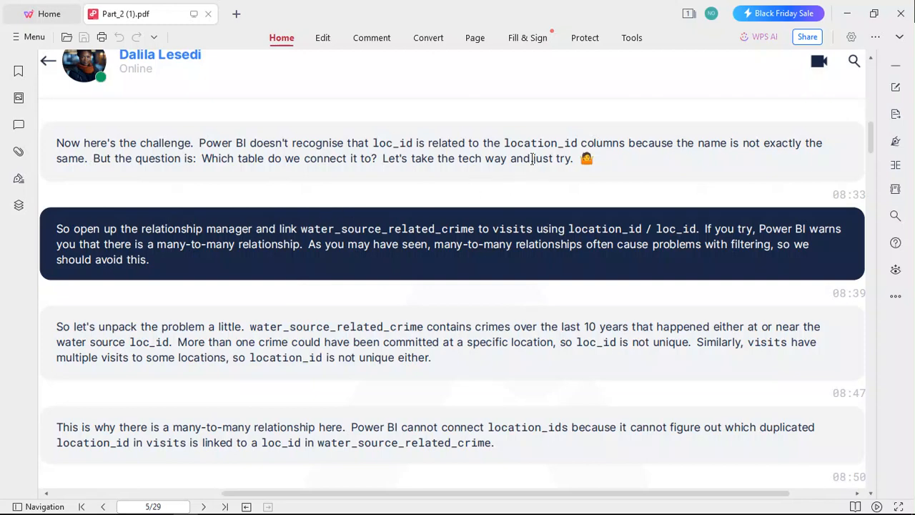
scroll(533, 158, "down", 1)
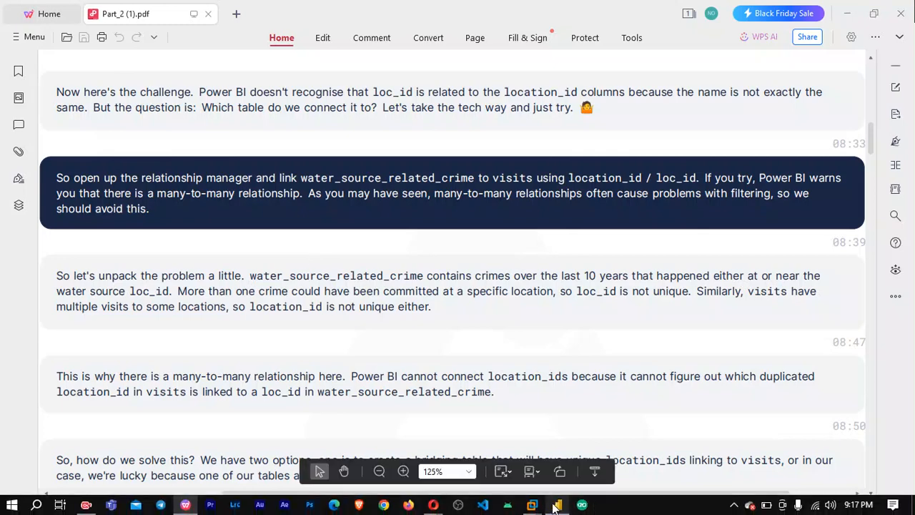
left_click(556, 505)
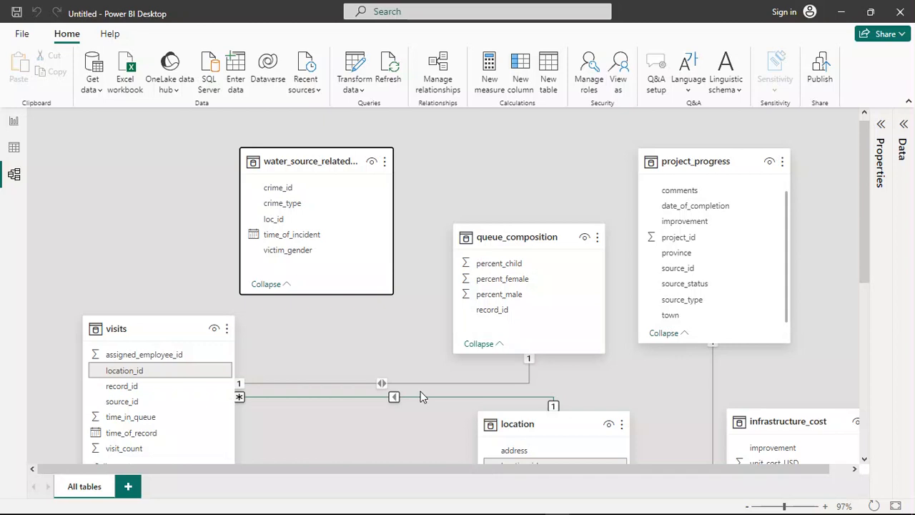
Start a new relationship in the relationship manager and recheck in the WPS PDF which tables to link.
left_click(448, 93)
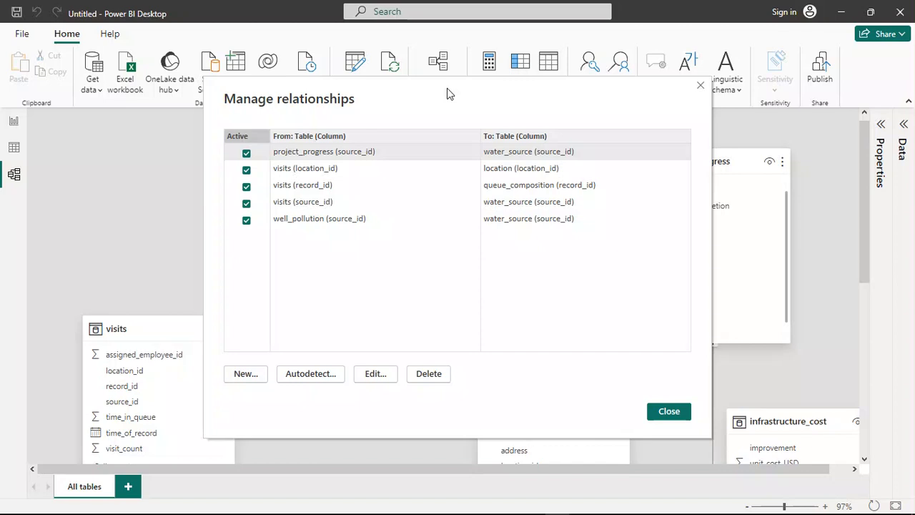
left_click(250, 377)
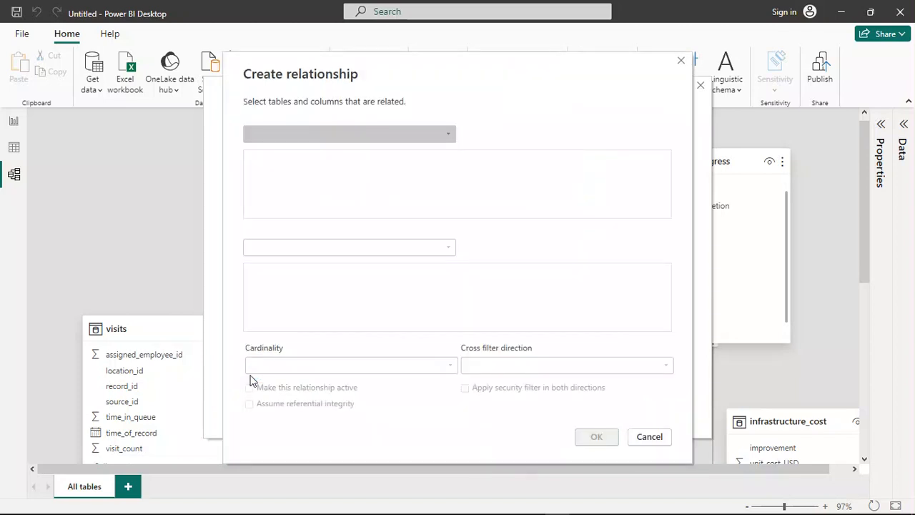
left_click(444, 134)
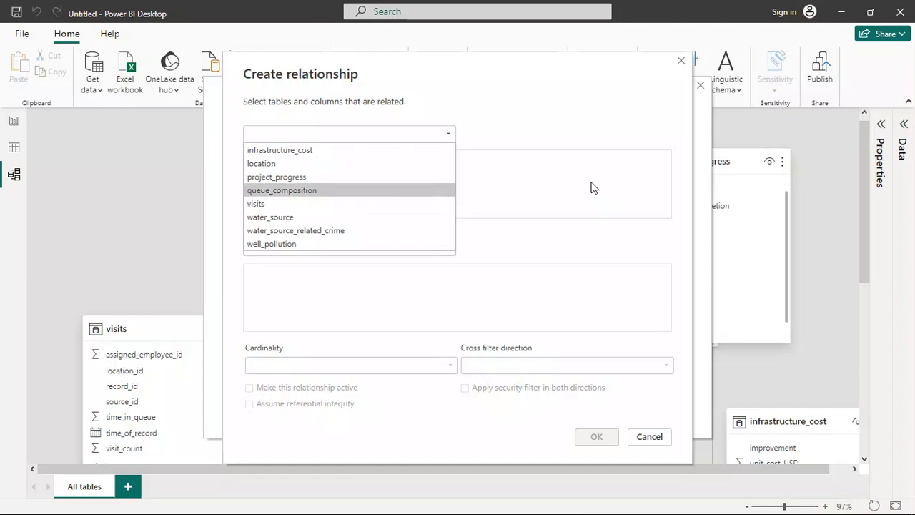
mouse_move(361, 510)
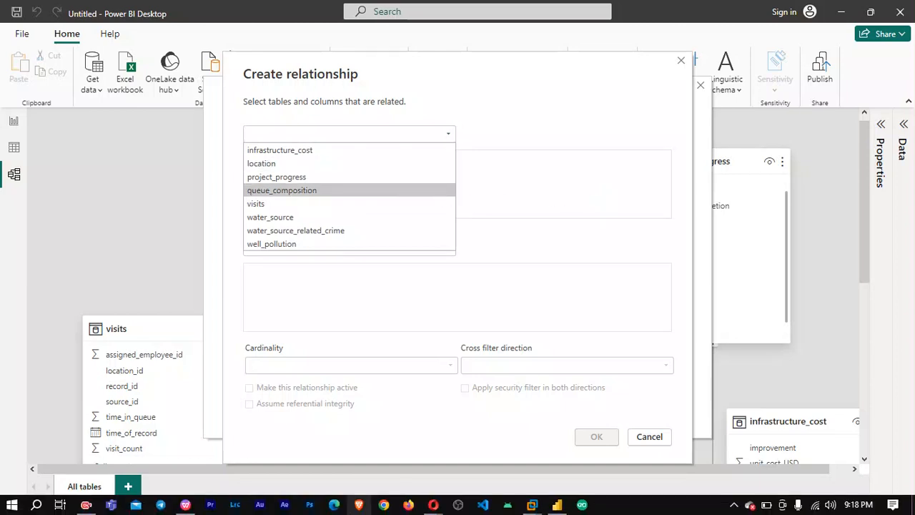
left_click(434, 506)
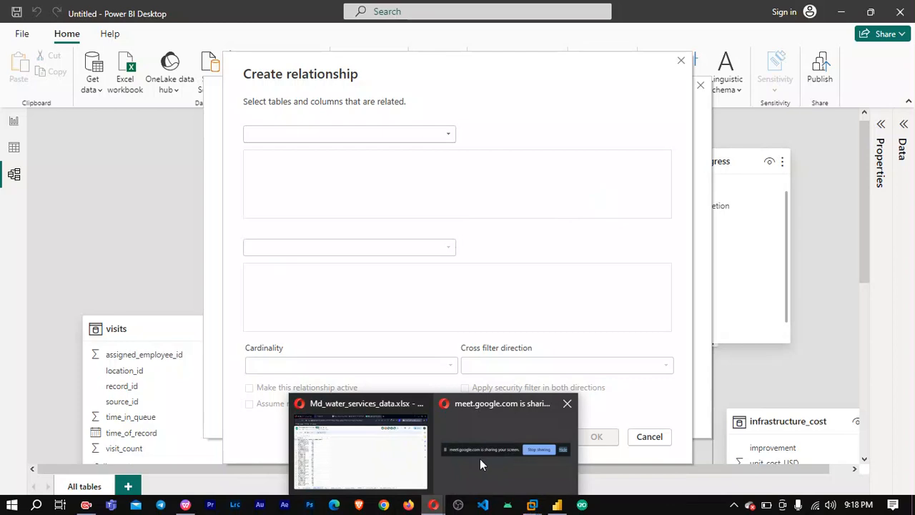
mouse_move(318, 481)
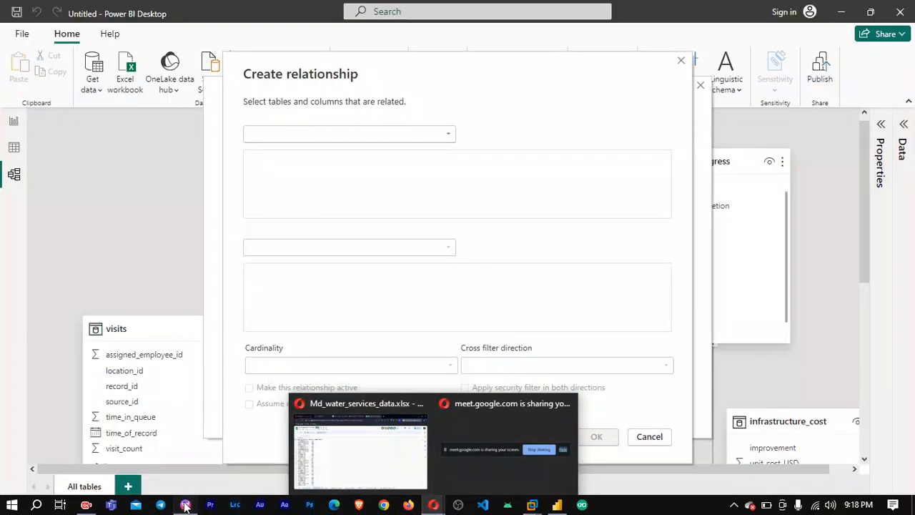
left_click(185, 504)
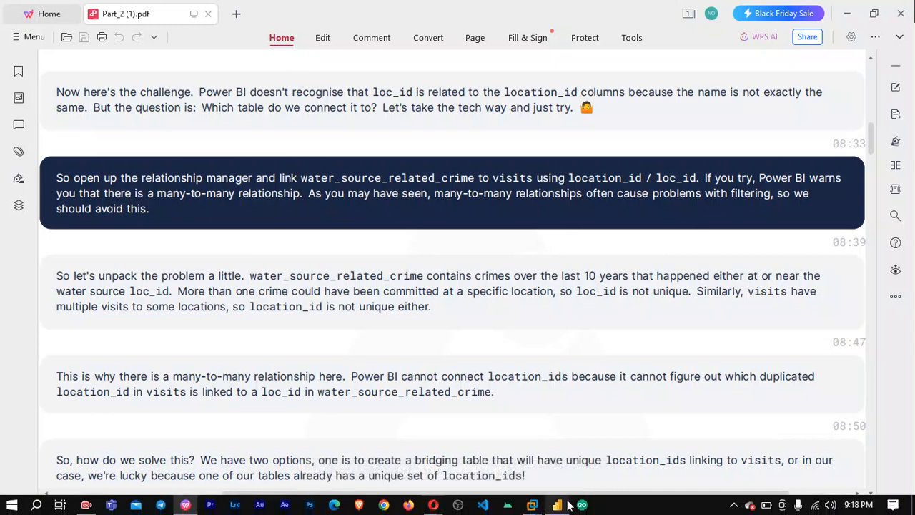
left_click(558, 505)
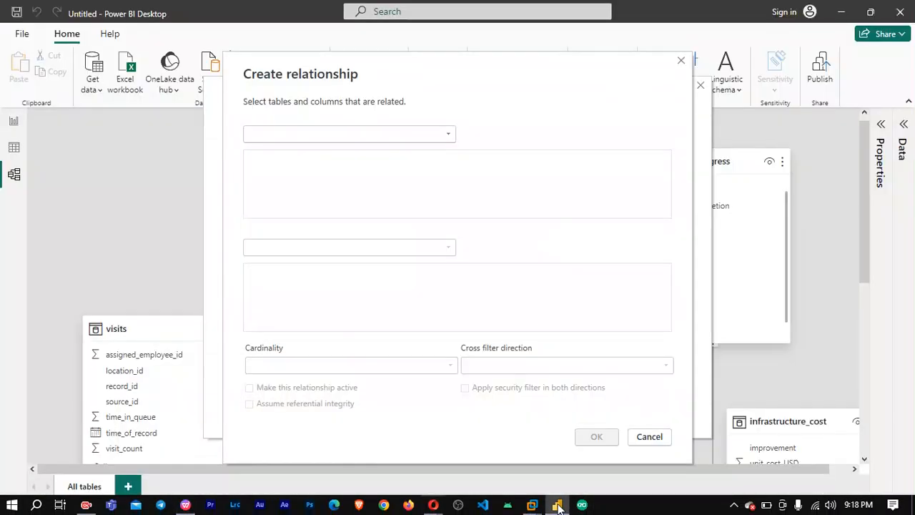
Try to relate water_source_related_crime to visits, matching loc_id with location_id.
left_click(443, 135)
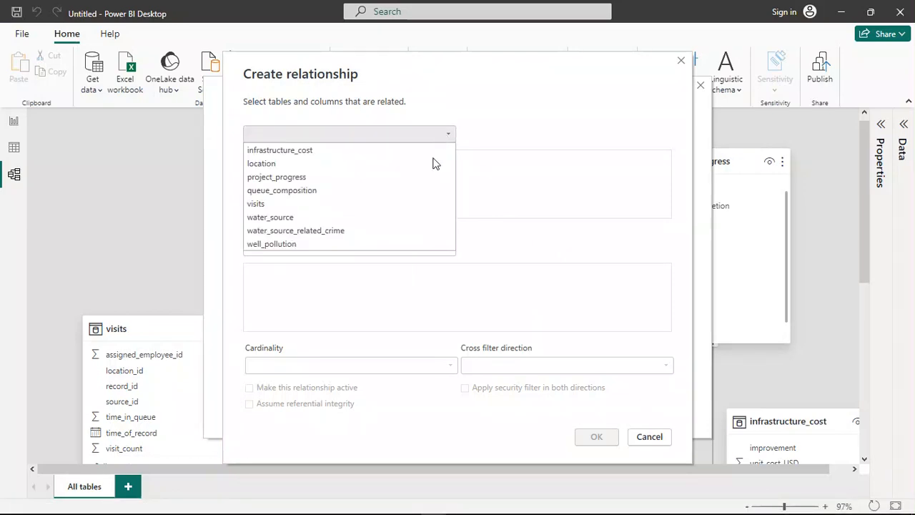
left_click(389, 231)
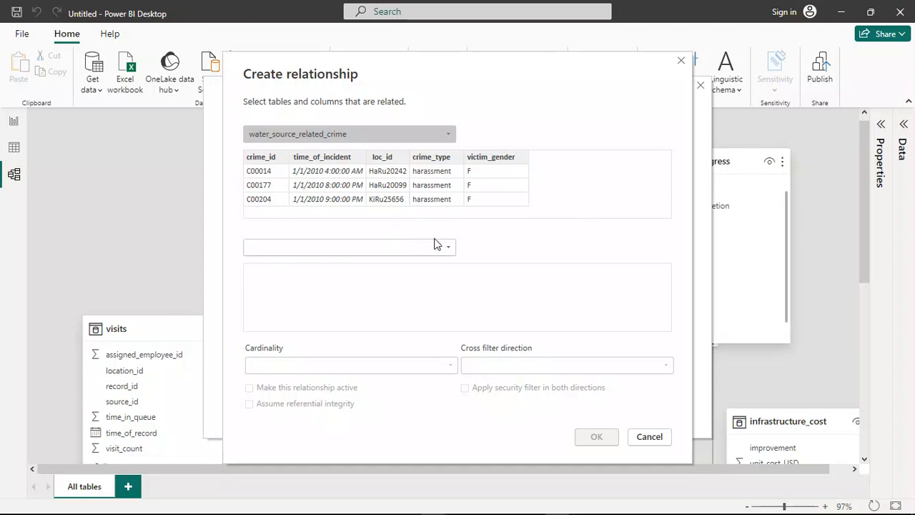
left_click(425, 247)
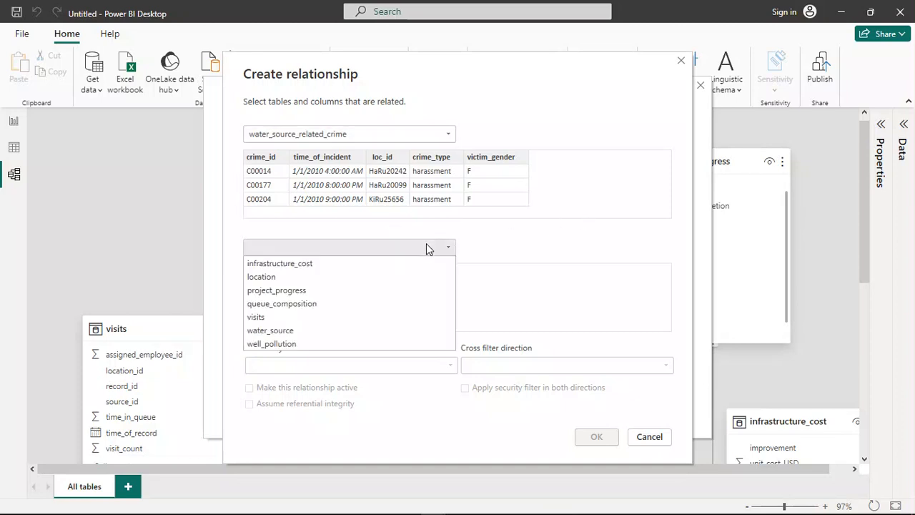
left_click(345, 318)
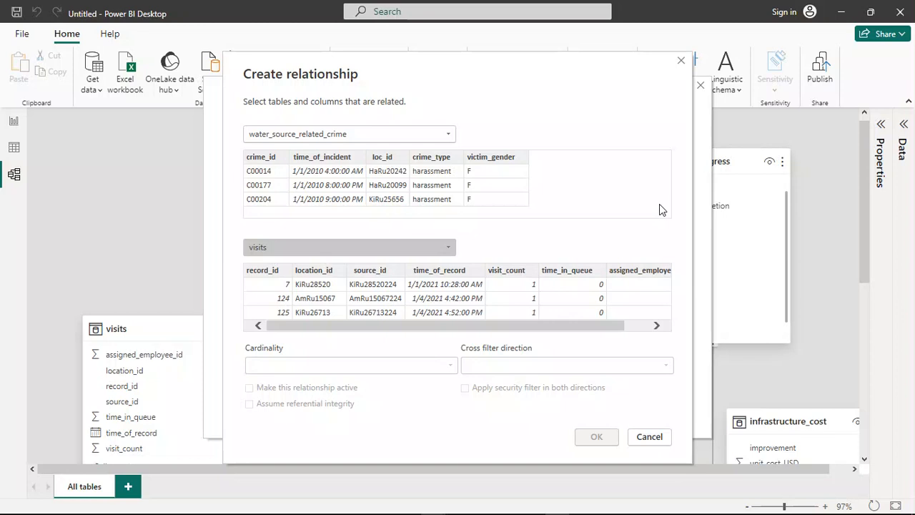
left_click(386, 159)
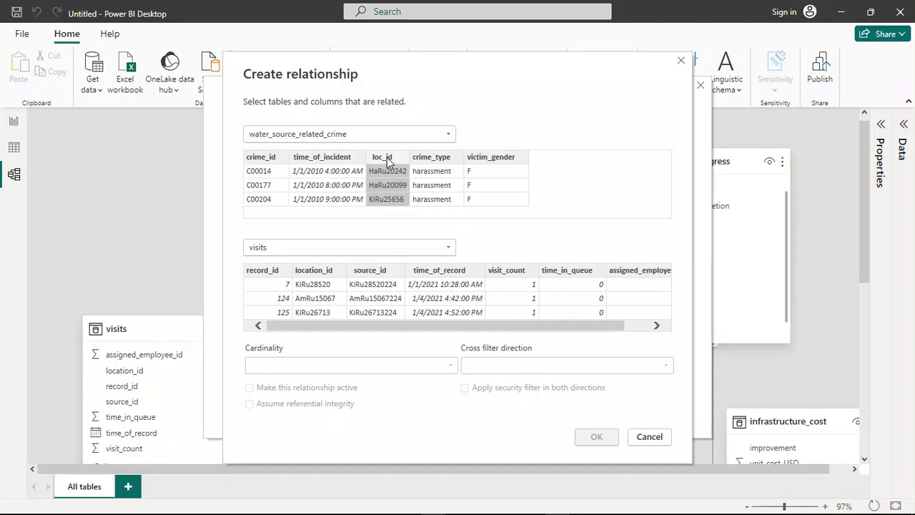
left_click(263, 272)
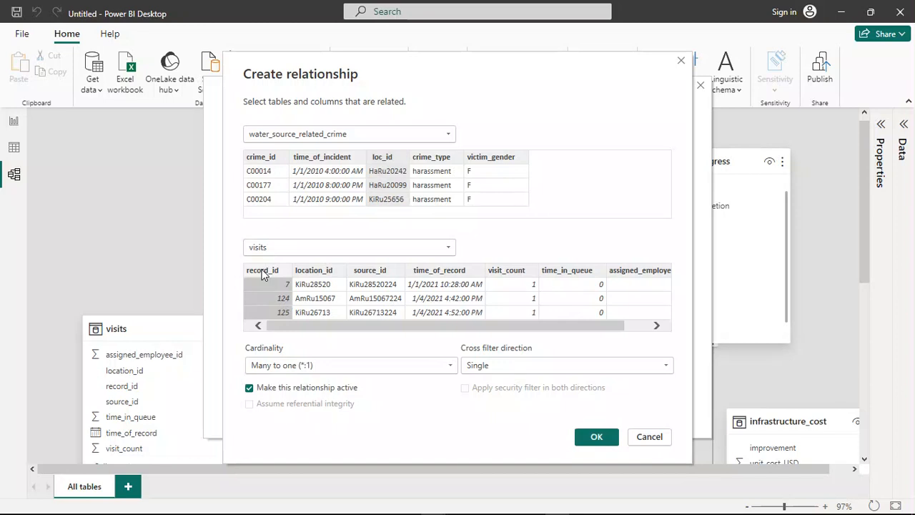
left_click(308, 270)
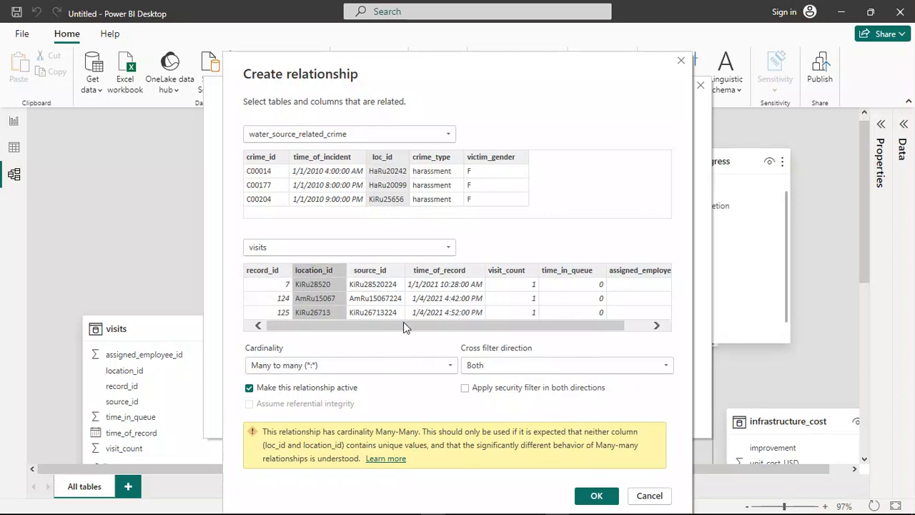
Reread the PDF's many-to-many explanation in WPS and cancel the new relationship between water_source_related_crime and visits in Power BI Desktop.
mouse_move(311, 508)
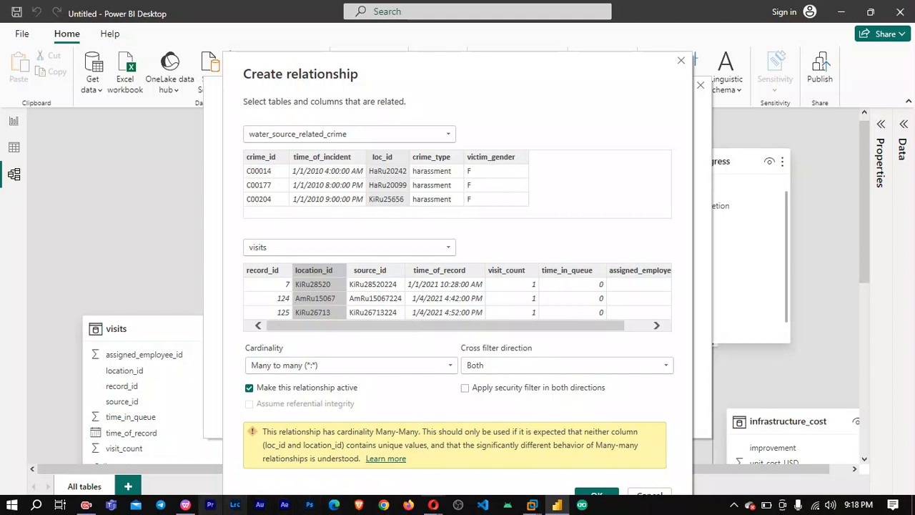
left_click(188, 508)
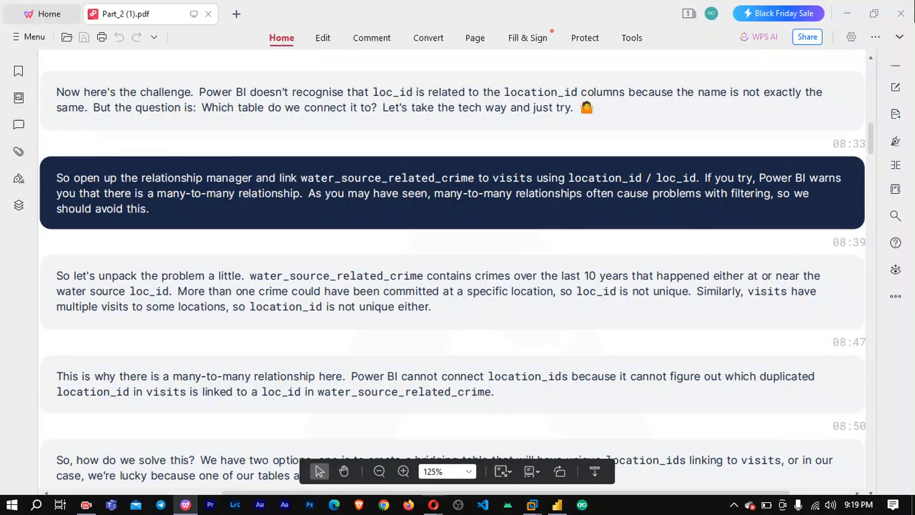
left_click(556, 504)
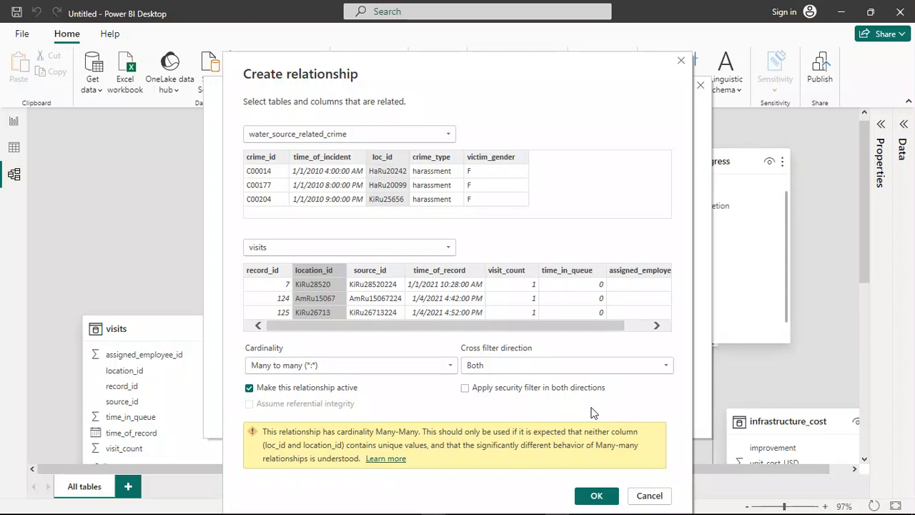
mouse_move(314, 512)
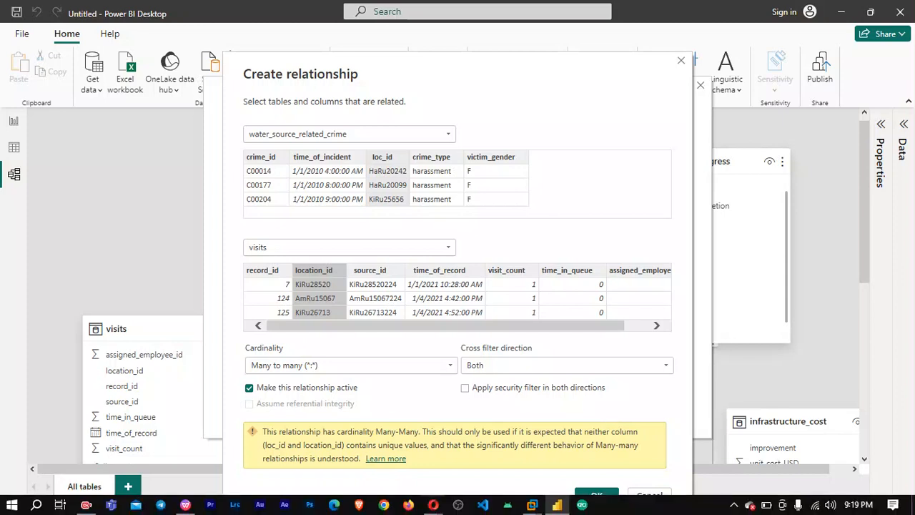
left_click(185, 506)
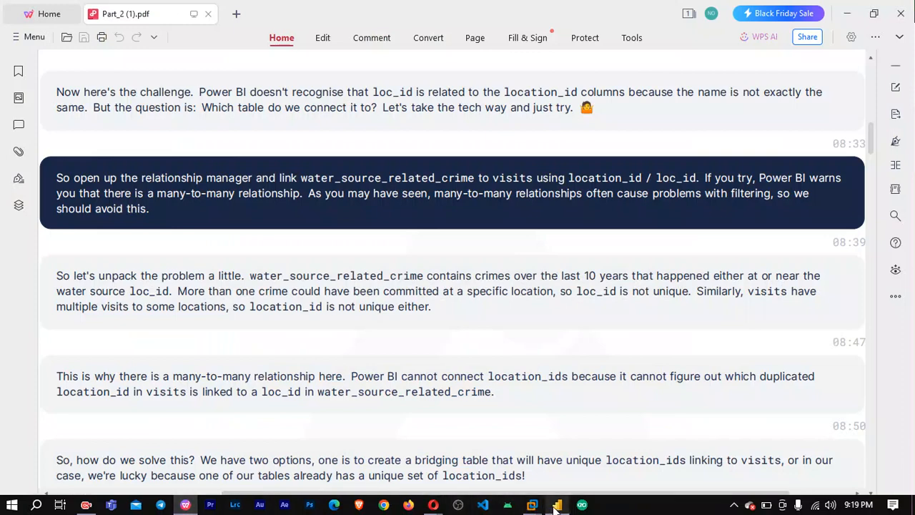
left_click(557, 506)
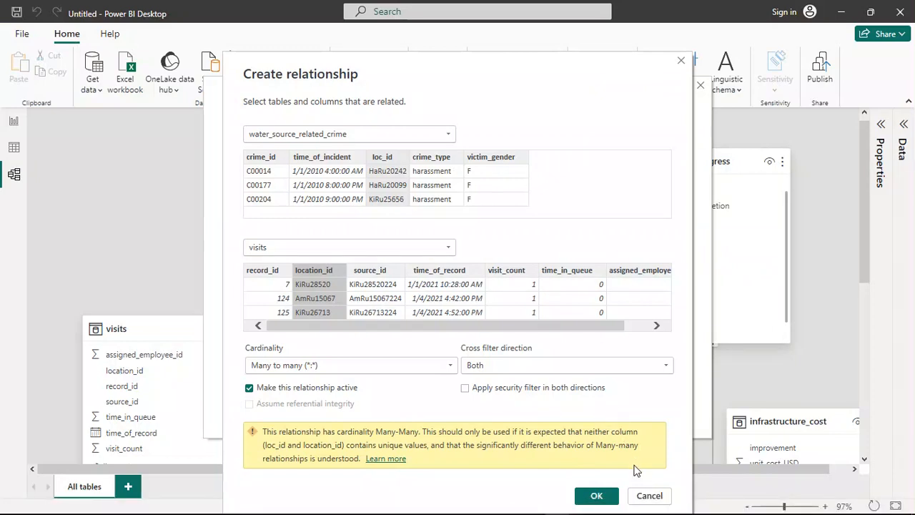
left_click(647, 495)
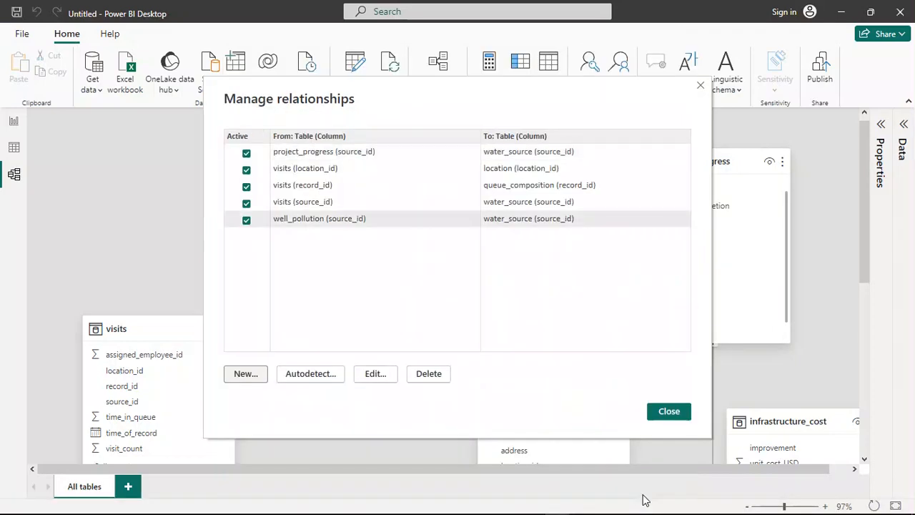
Close the relationship manager and read in the WPS PDF why the many-to-many relationship occurs and which options solve it.
left_click(672, 412)
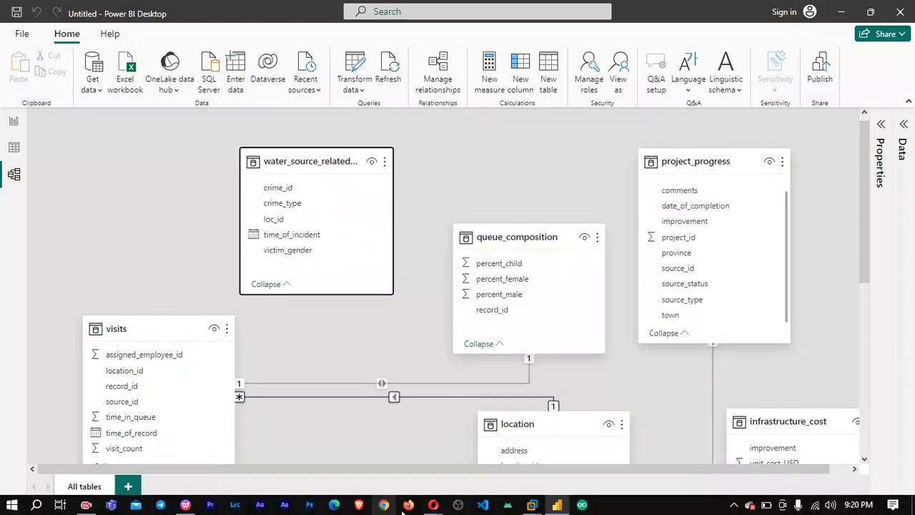
left_click(185, 504)
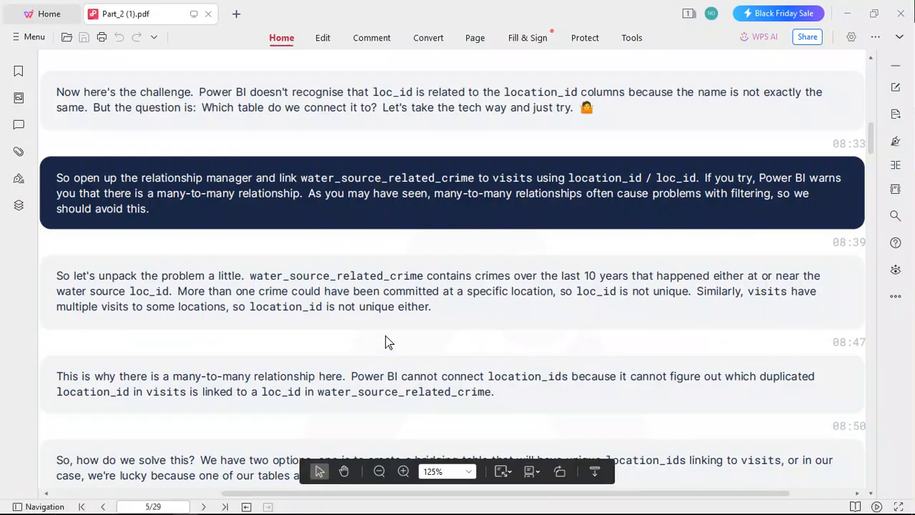
scroll(385, 336, "down", 1)
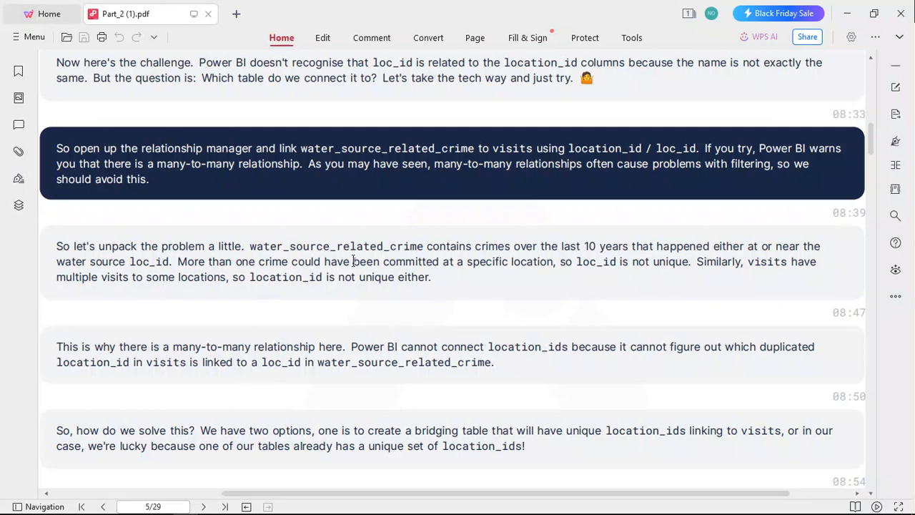
scroll(353, 261, "down", 2)
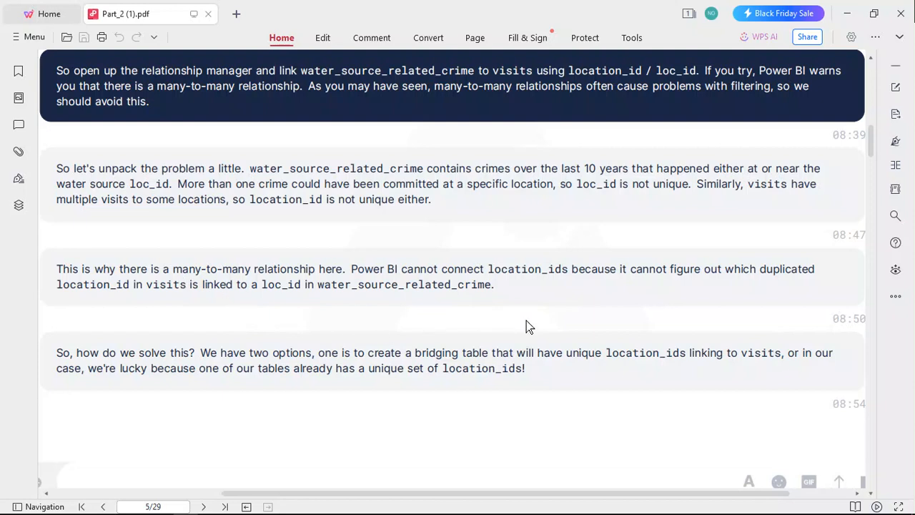
scroll(527, 305, "down", 1)
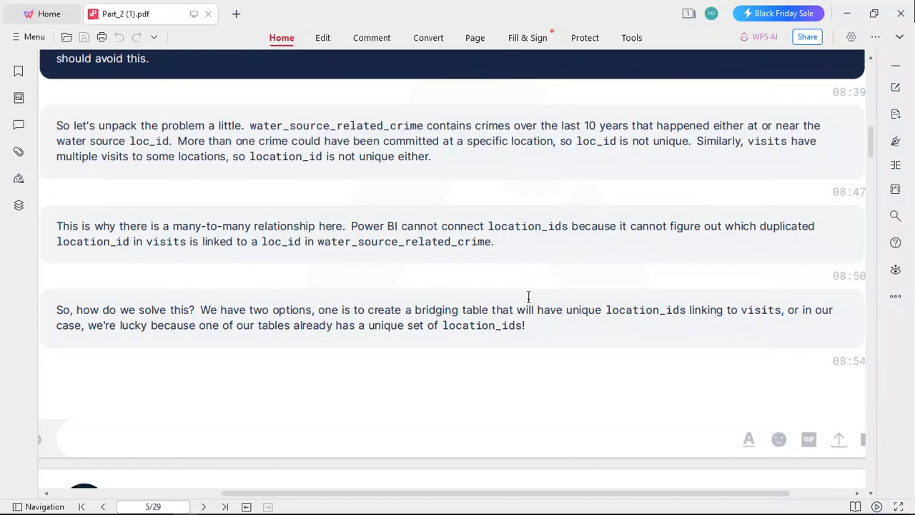
scroll(531, 305, "up", 1)
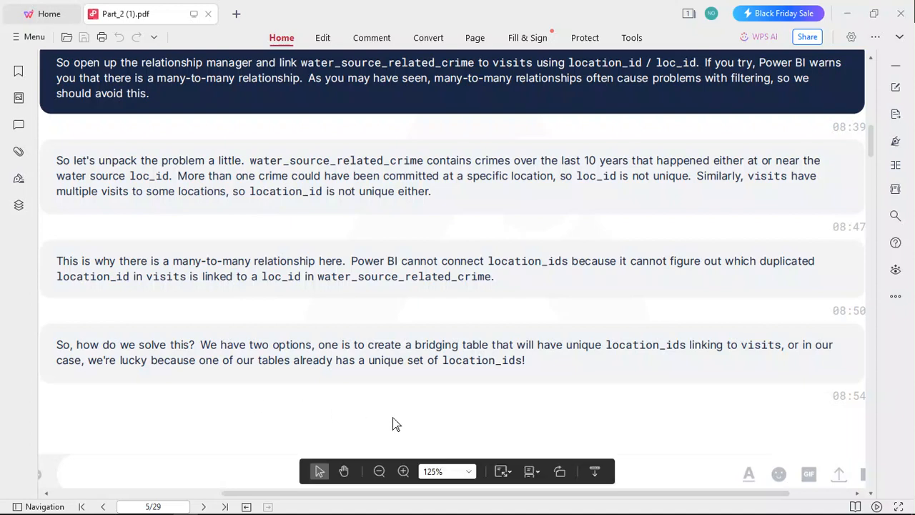
scroll(593, 337, "down", 3)
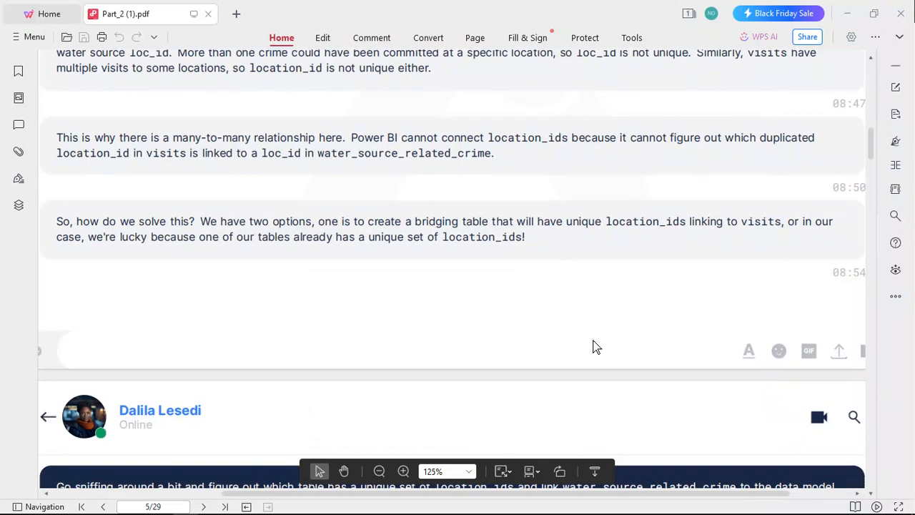
scroll(594, 345, "up", 2)
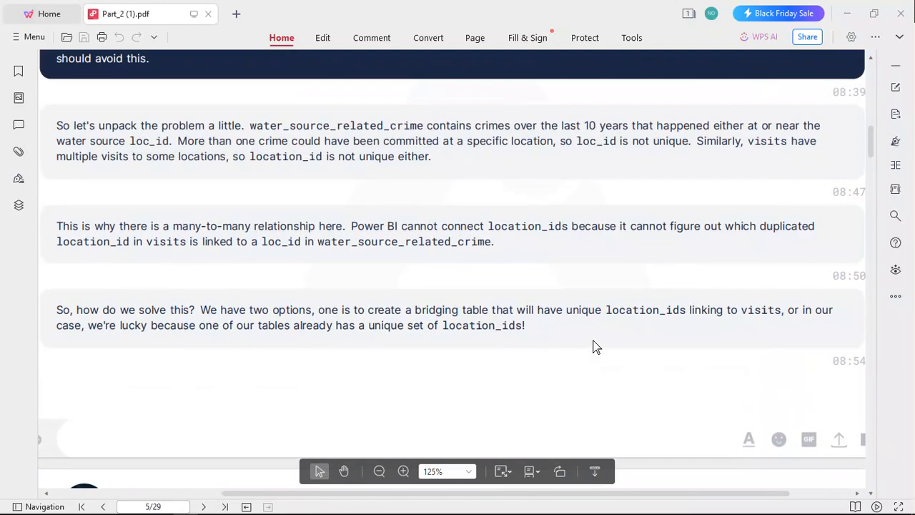
Read the PDF's next tasks on unique location_ids, single directional filtering and checking the loaded data.
scroll(593, 345, "down", 4)
scroll(593, 337, "down", 3)
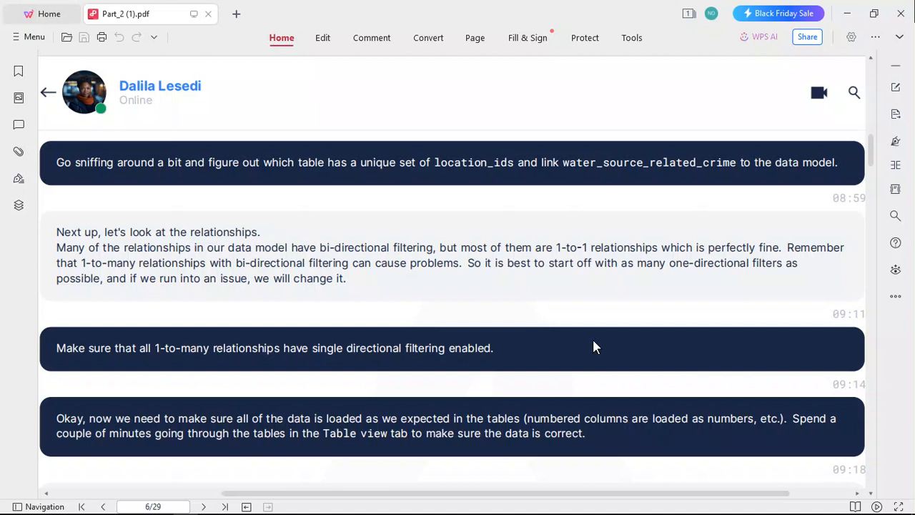
scroll(592, 344, "down", 3)
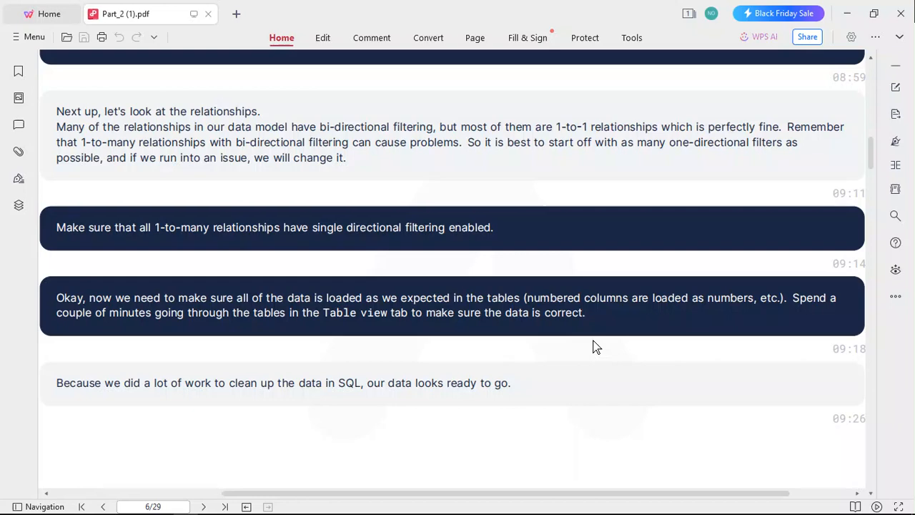
scroll(592, 341, "down", 3)
scroll(593, 341, "up", 5)
scroll(593, 346, "up", 1)
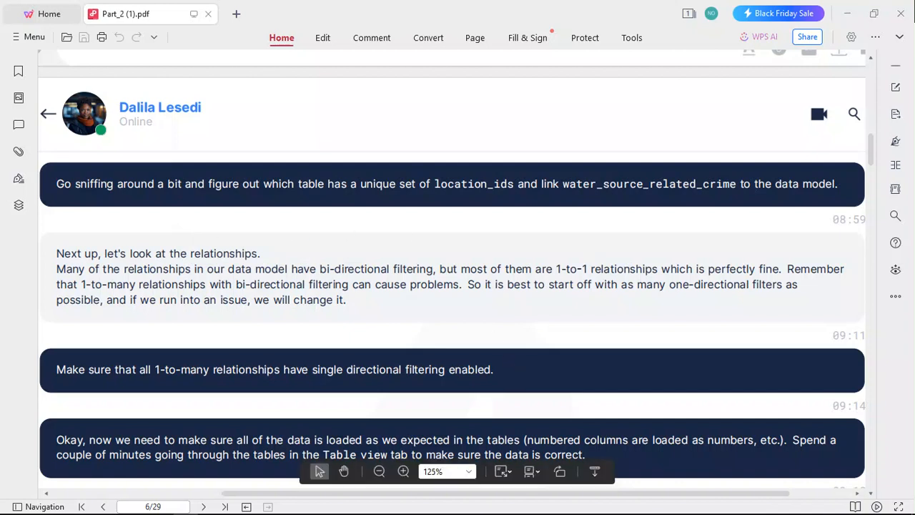
Switch to Power BI Desktop and examine the model diagram for tables containing location_id.
mouse_move(647, 504)
left_click(557, 505)
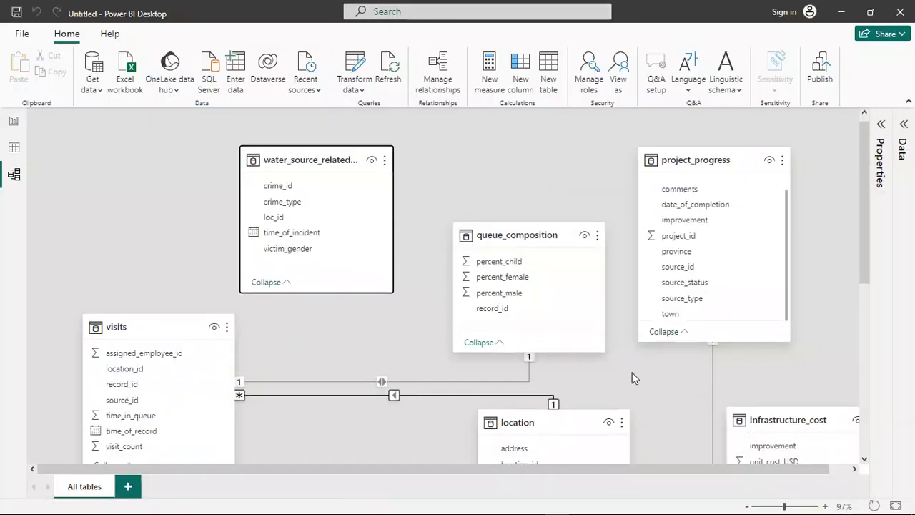
scroll(632, 378, "down", 3)
scroll(632, 377, "down", 3)
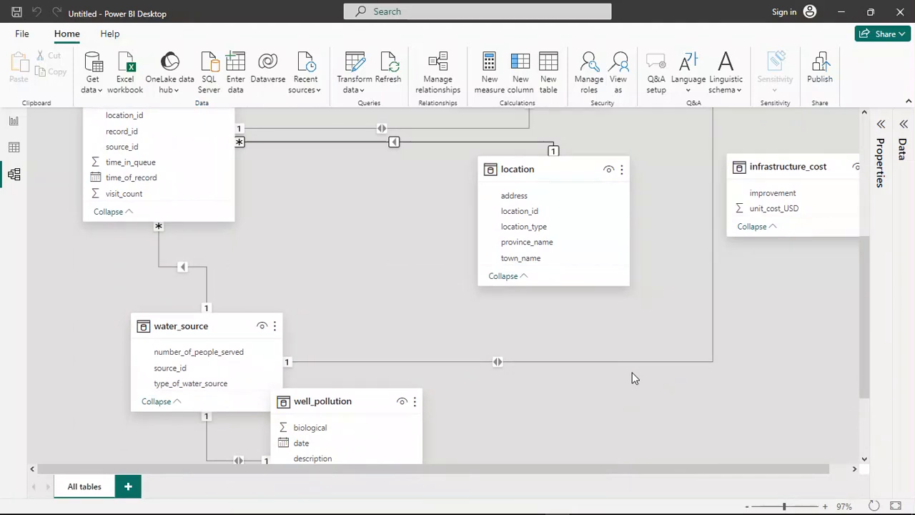
scroll(631, 377, "down", 2)
scroll(631, 377, "up", 1)
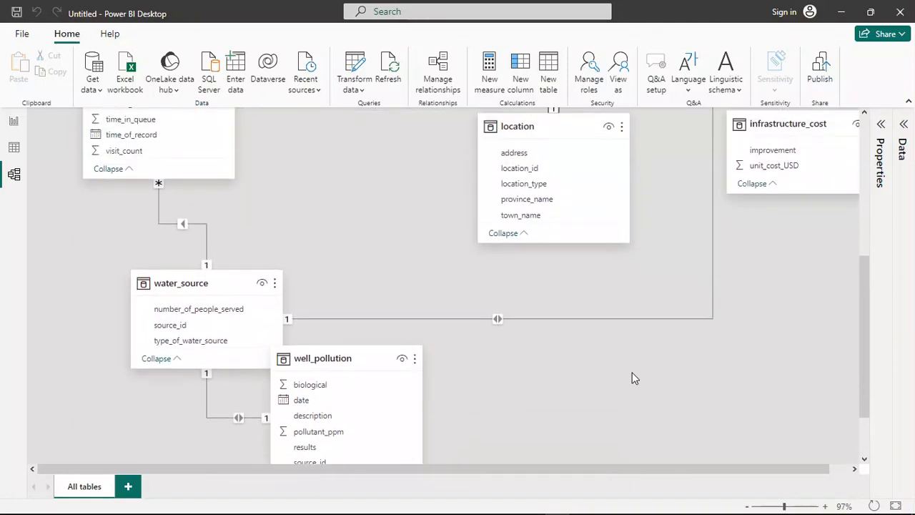
scroll(632, 377, "up", 3)
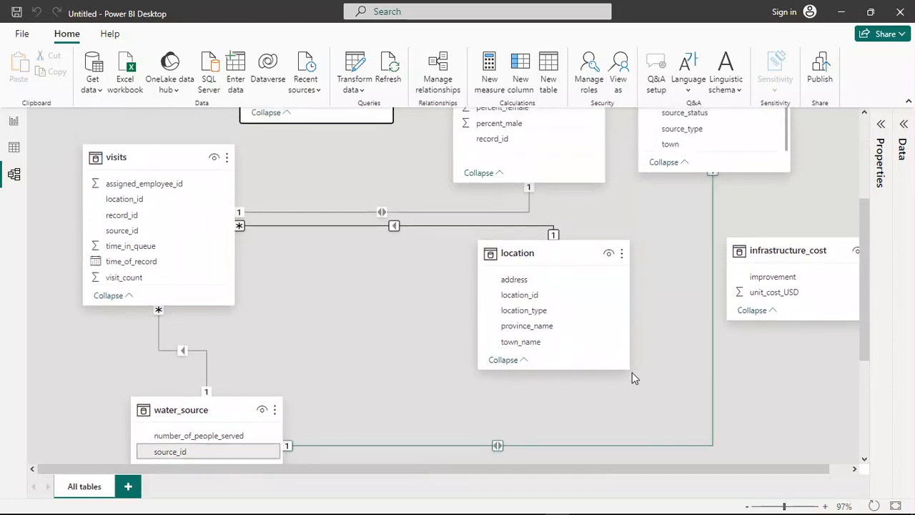
Recheck the PDF's linking instruction in WPS against the fields of water_source_related_crime and the other tables in Power BI Desktop.
mouse_move(506, 511)
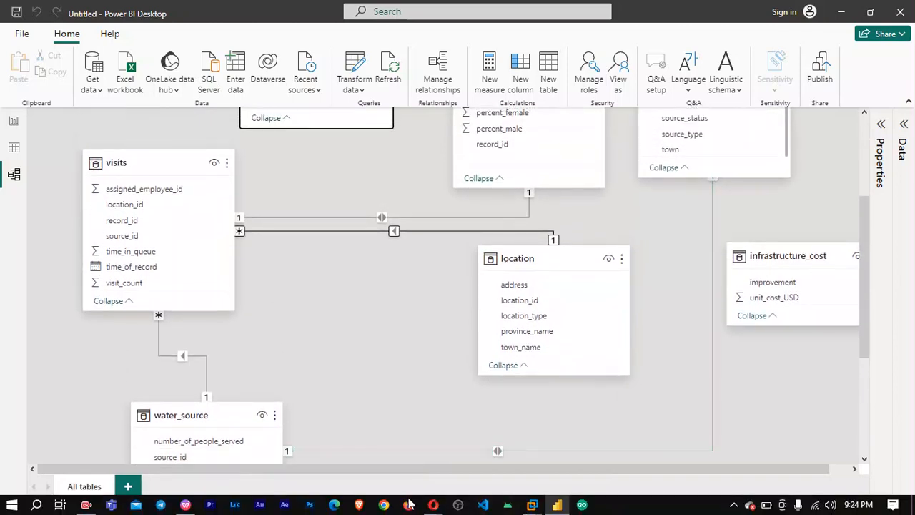
left_click(186, 505)
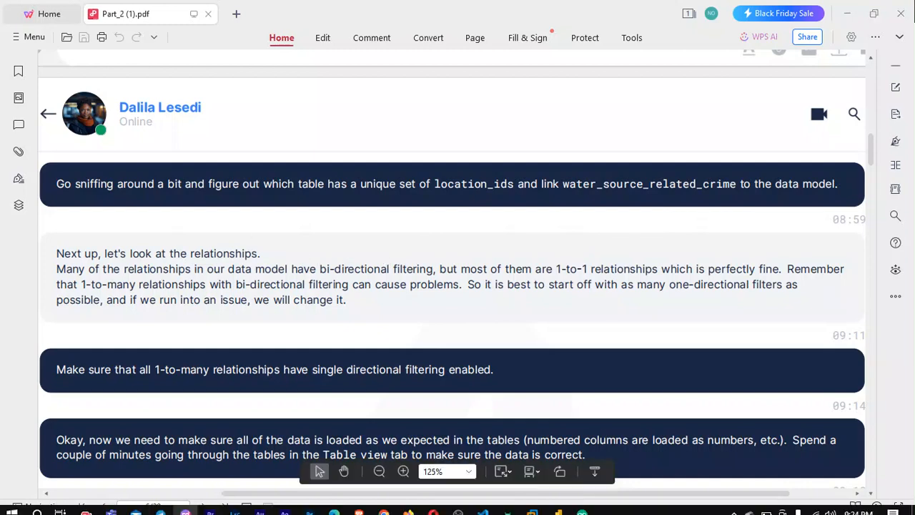
left_click(557, 505)
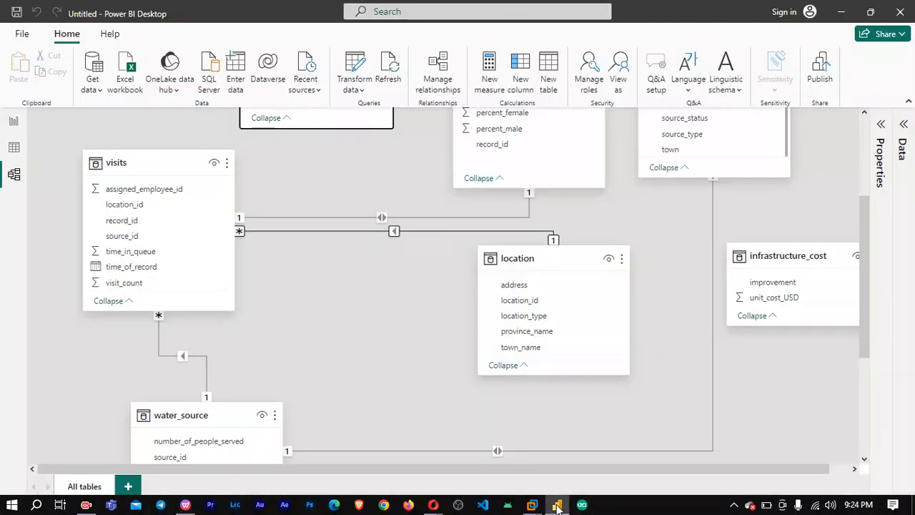
scroll(436, 395, "up", 1)
scroll(436, 401, "up", 2)
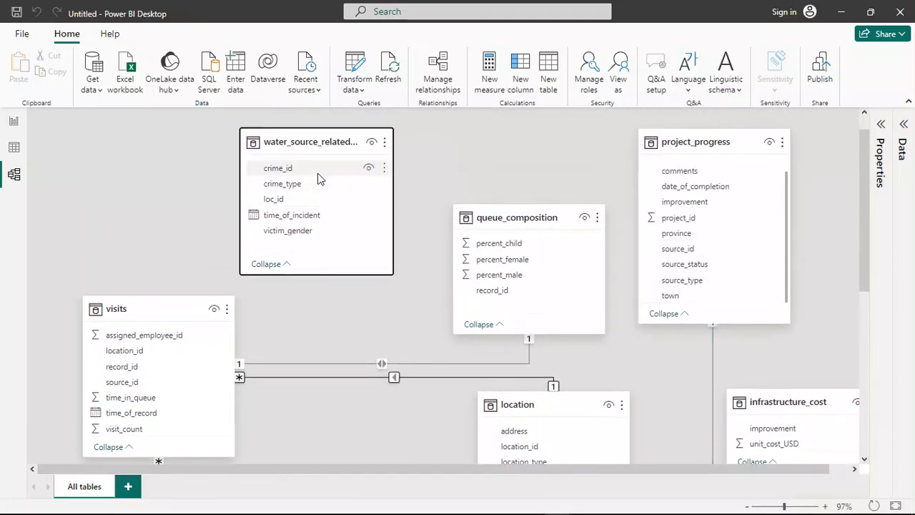
scroll(336, 378, "down", 4)
mouse_move(334, 511)
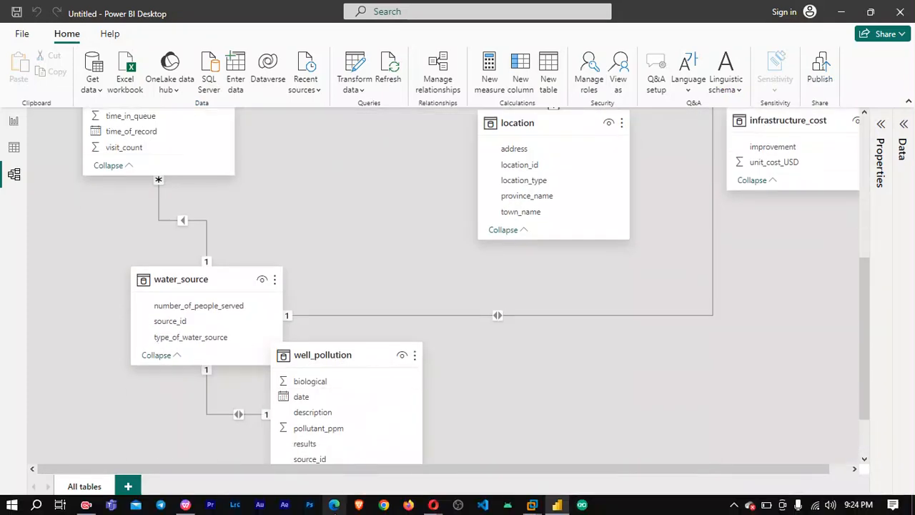
left_click(185, 504)
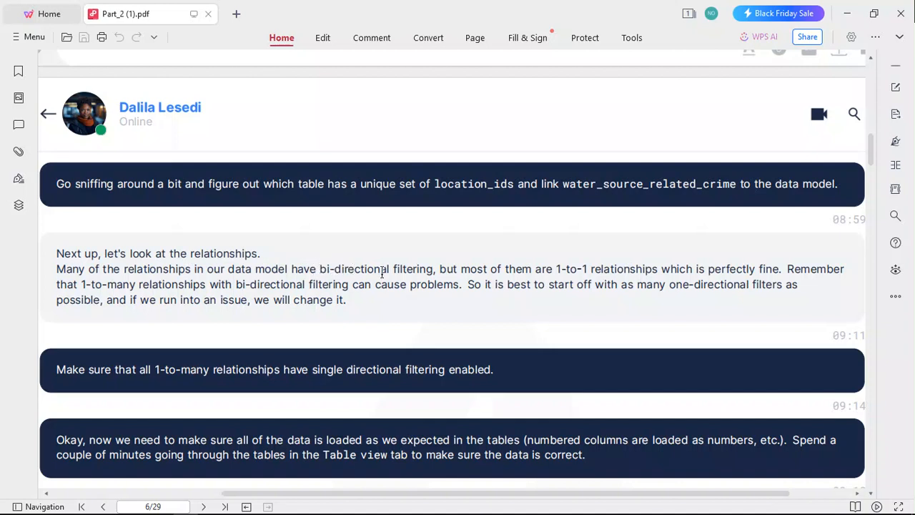
Return to Power BI Desktop and compare the visits and location tables to decide which has unique location_ids.
mouse_move(581, 510)
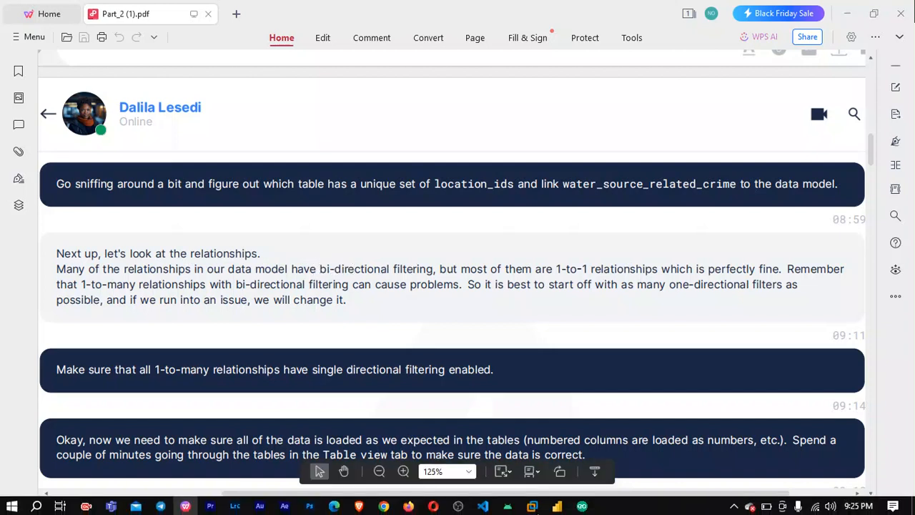
left_click(556, 504)
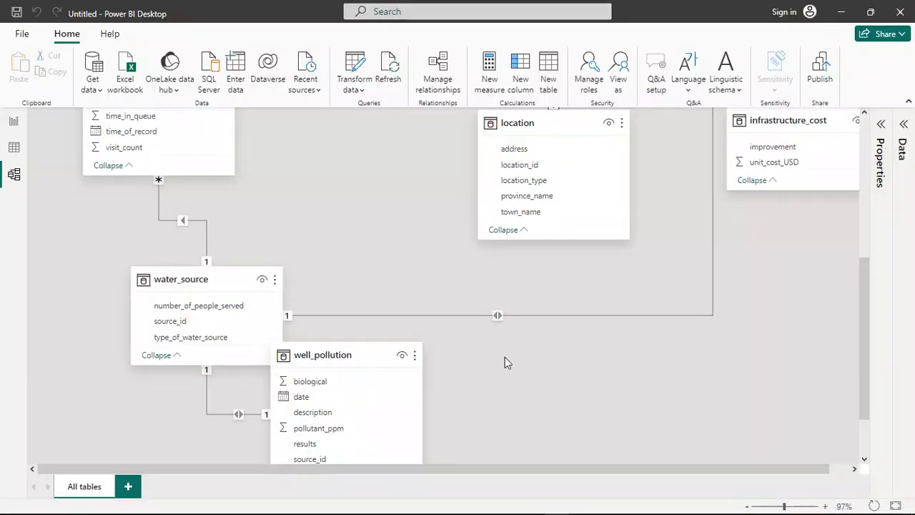
scroll(504, 357, "up", 5)
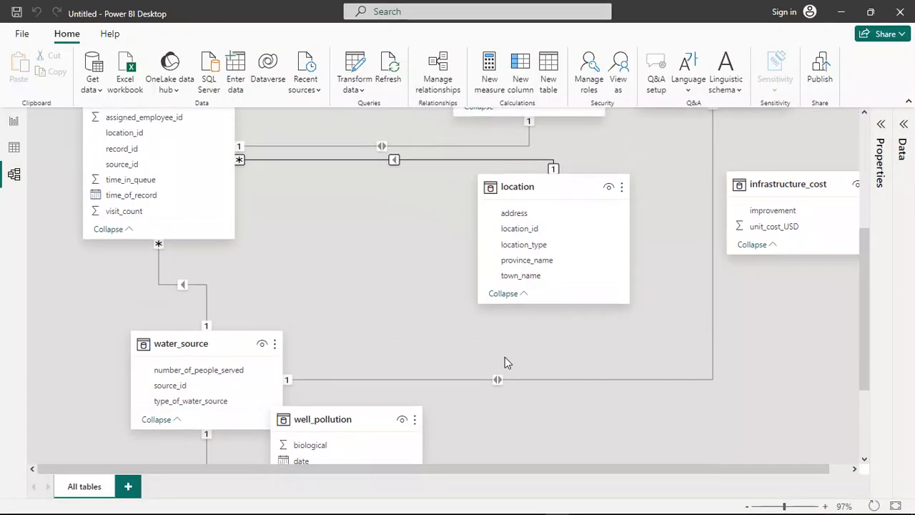
scroll(504, 362, "up", 4)
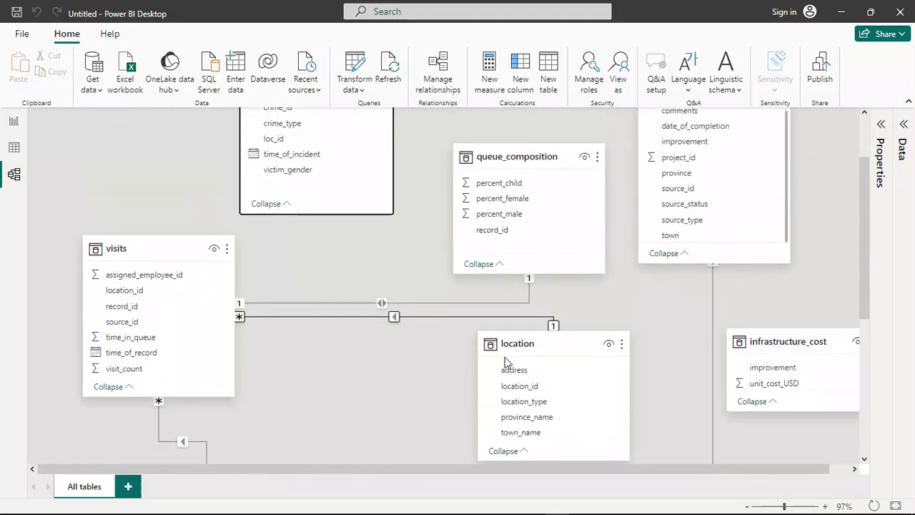
scroll(504, 357, "down", 3)
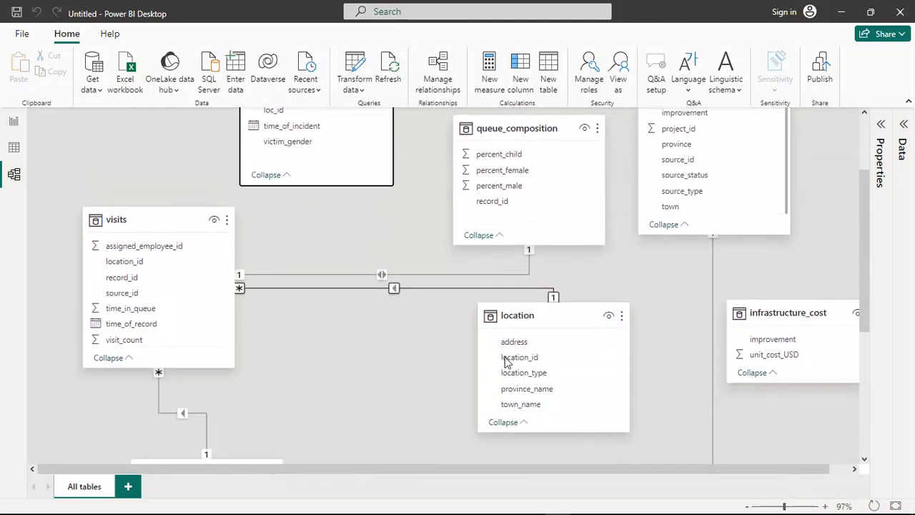
scroll(505, 357, "up", 3)
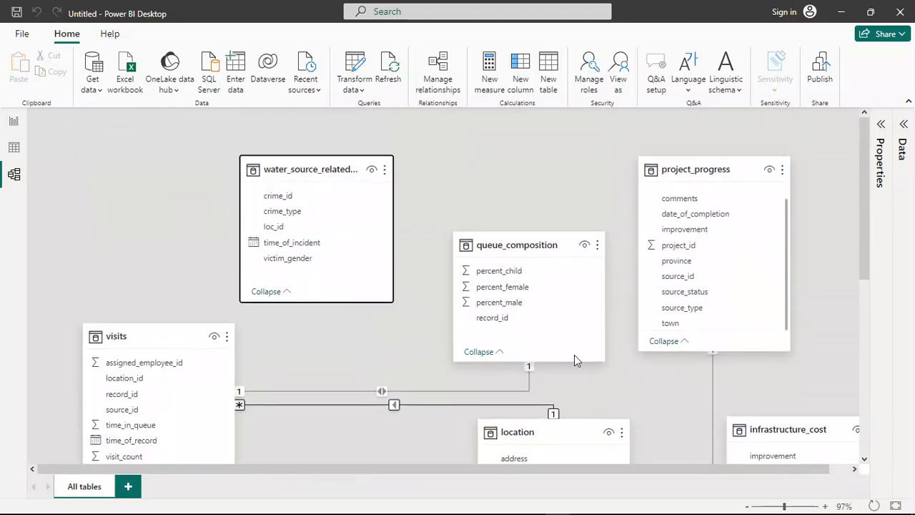
scroll(607, 356, "down", 4)
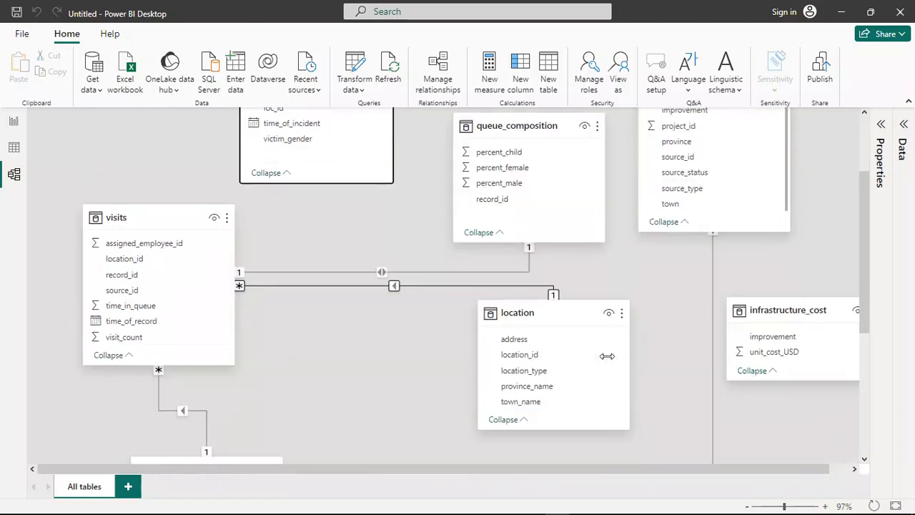
scroll(608, 362, "up", 1)
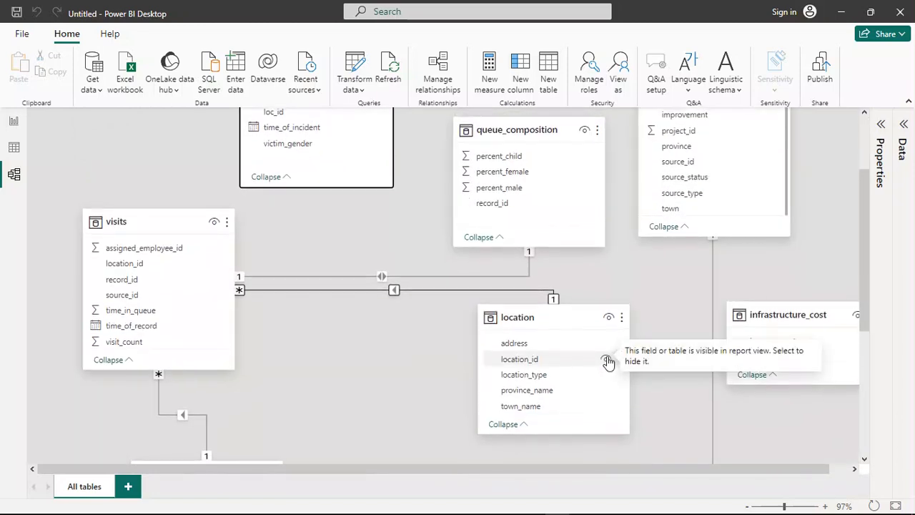
scroll(656, 280, "up", 1)
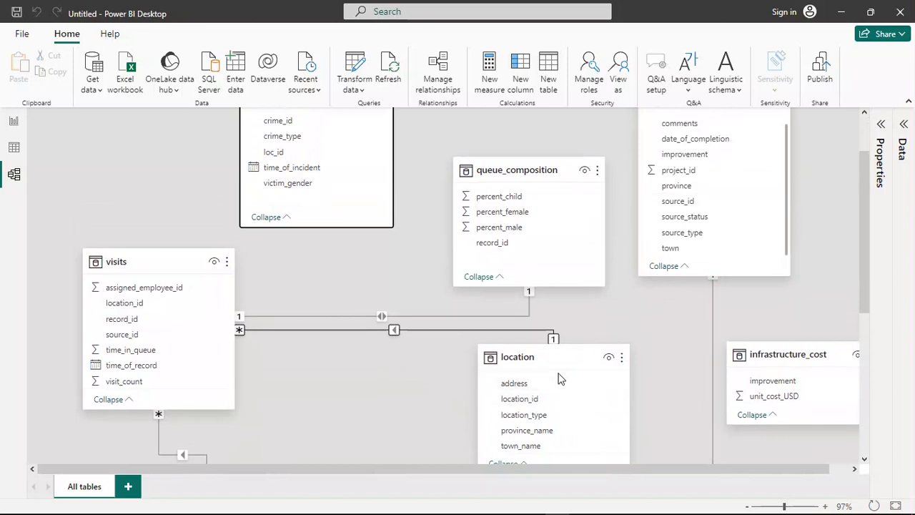
Relate location's location_id to water_source_related_crime's loc_id, moving the location table beside it and back below queue_composition.
left_click_drag(557, 398, 553, 391)
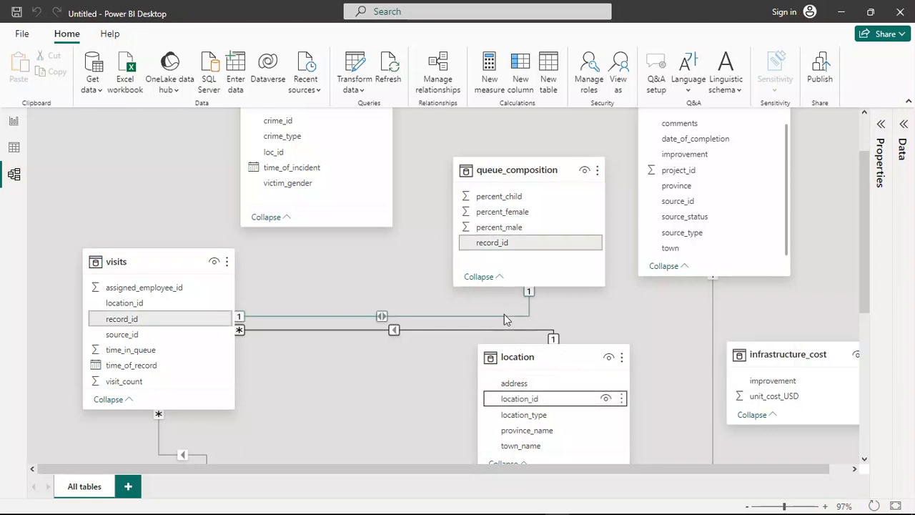
scroll(504, 314, "up", 2)
scroll(504, 319, "down", 1)
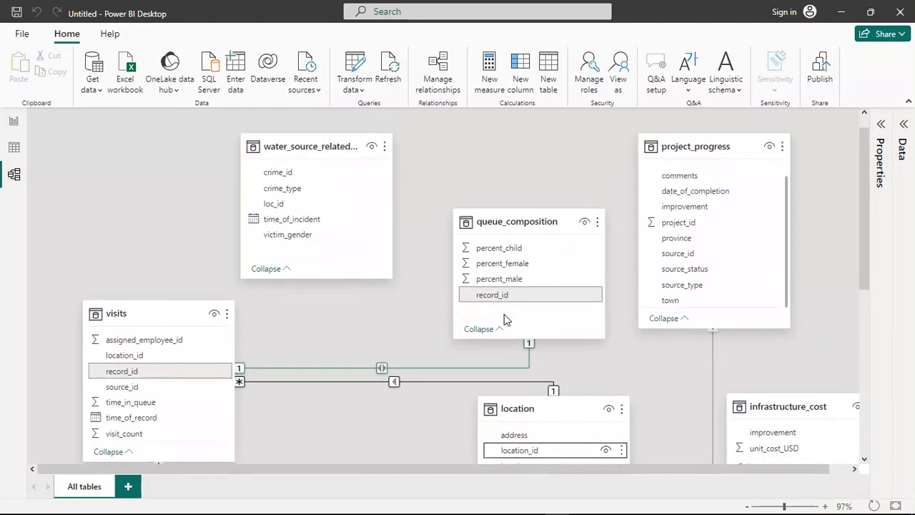
left_click_drag(509, 416, 108, 176)
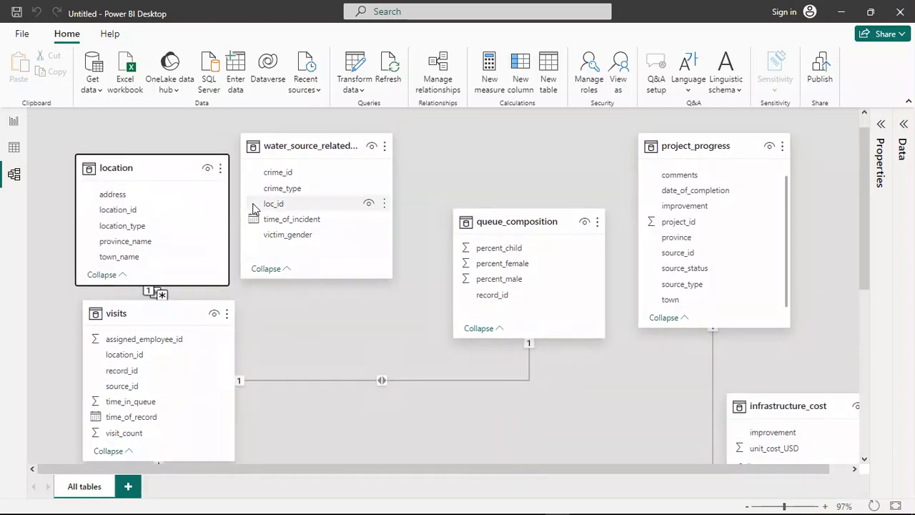
left_click_drag(111, 210, 292, 207)
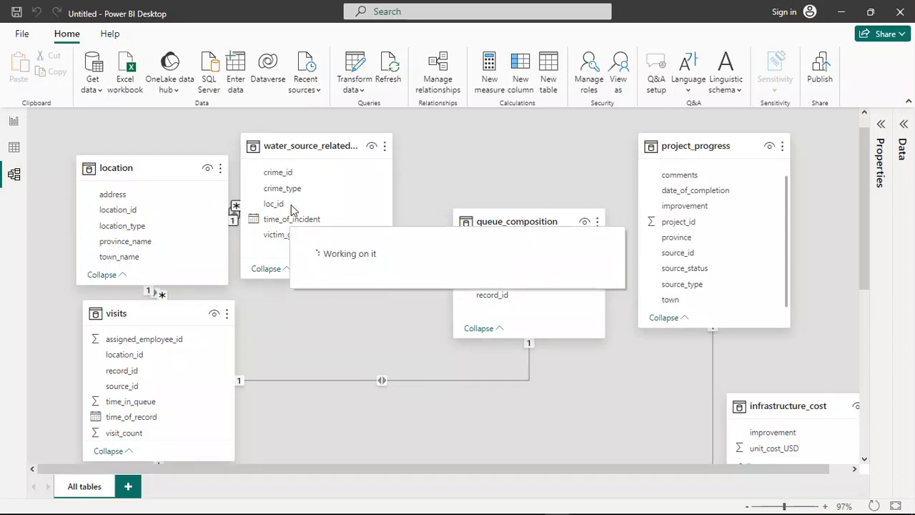
left_click_drag(163, 165, 569, 423)
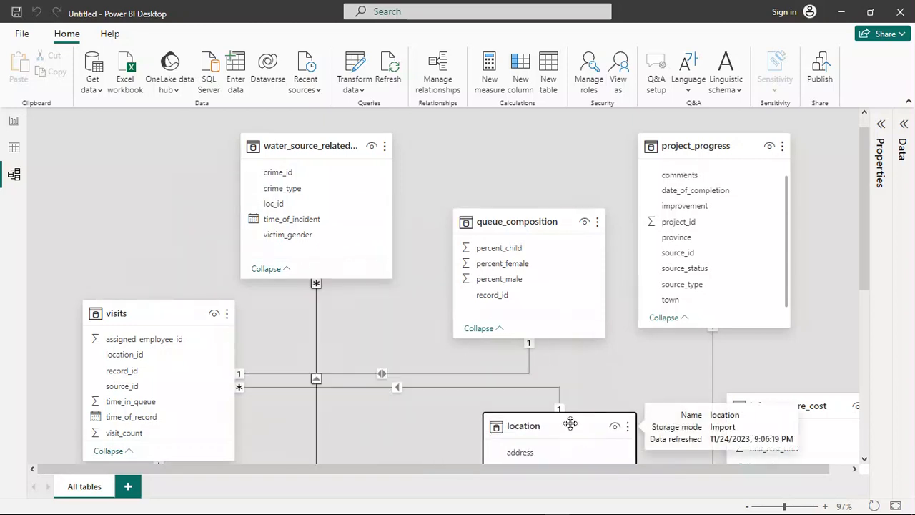
Look over the model diagram to review how location links to visits and water_source_related_crime.
scroll(625, 308, "down", 5)
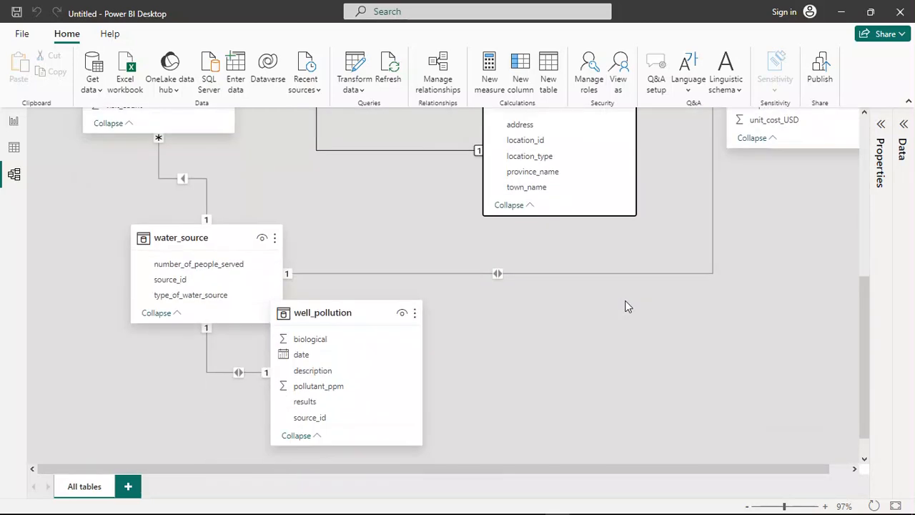
scroll(625, 306, "up", 2)
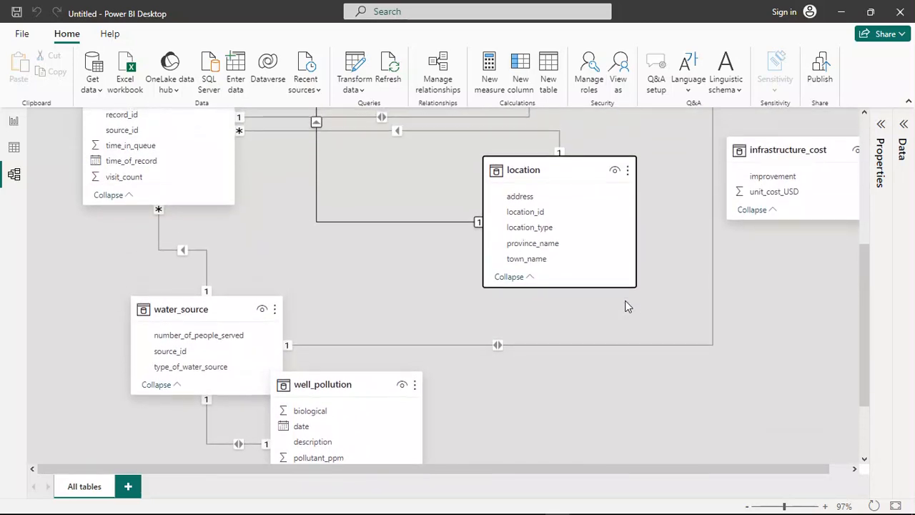
scroll(624, 306, "up", 2)
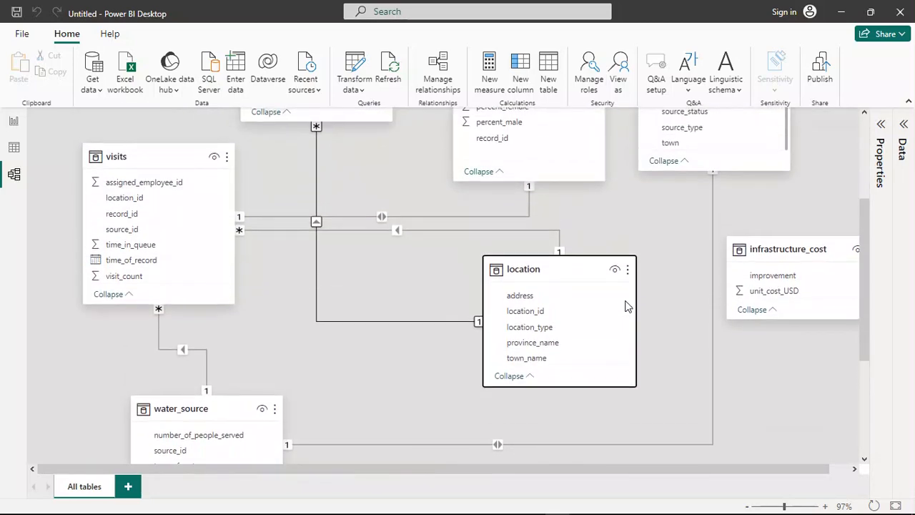
scroll(626, 306, "up", 1)
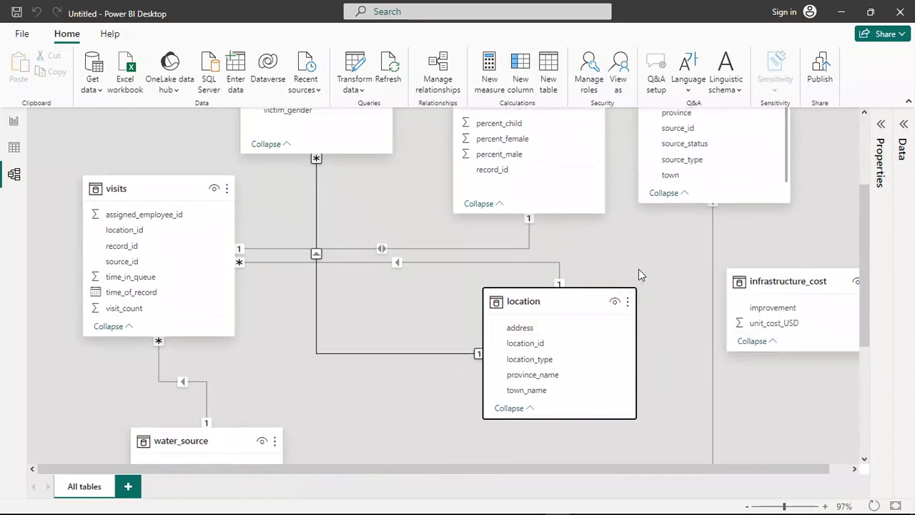
scroll(352, 248, "up", 2)
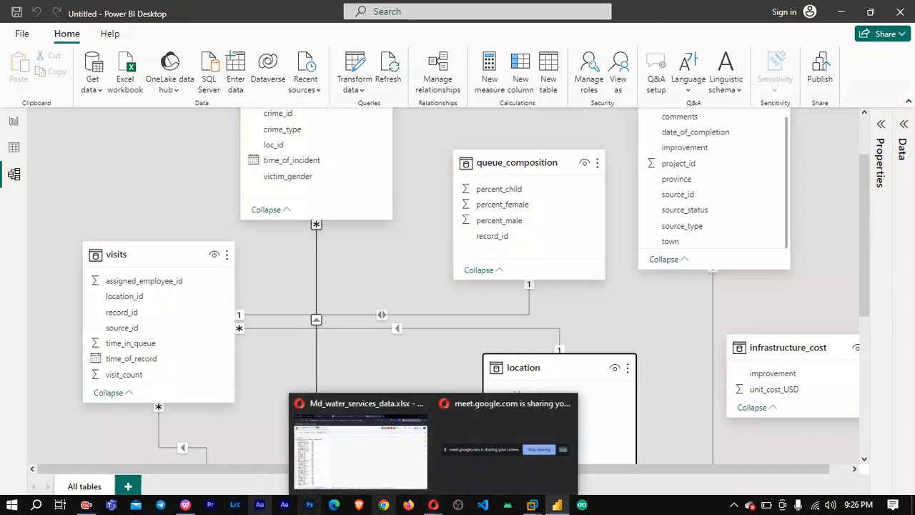
Switch to the Part_2 PDF in WPS and read the guidance on bi-directional filtering and single-direction 1-to-many relationships.
left_click(178, 506)
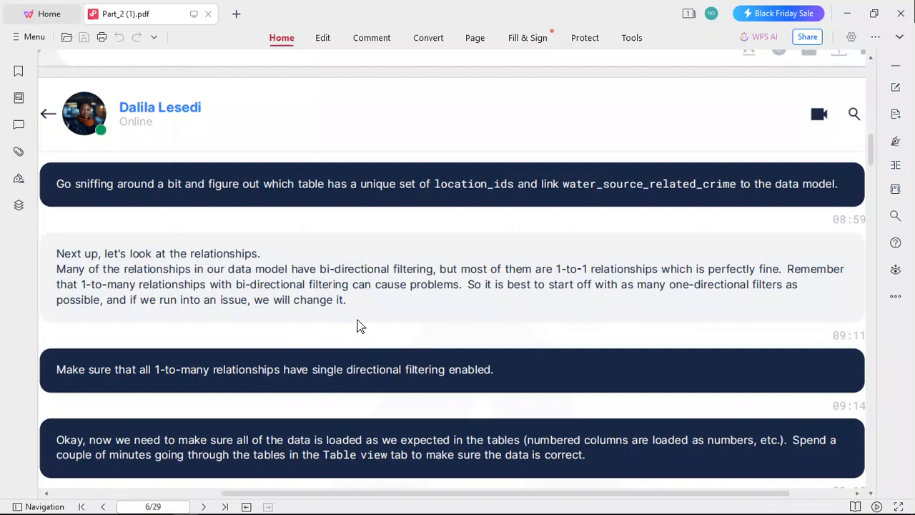
scroll(358, 320, "down", 1)
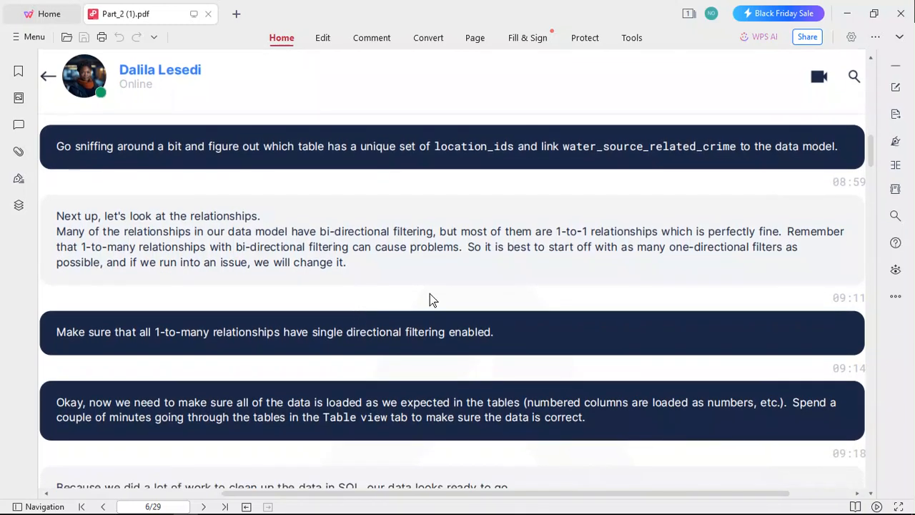
scroll(429, 298, "down", 1)
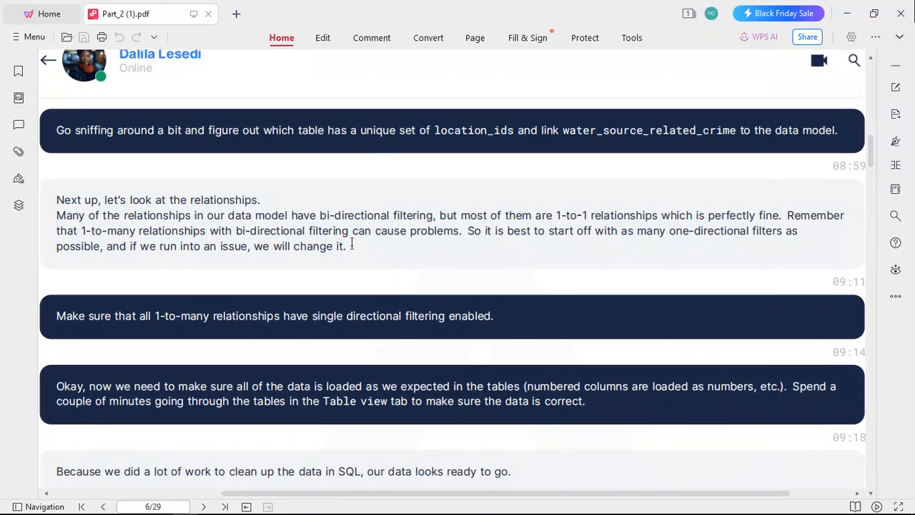
left_click_drag(364, 249, 59, 208)
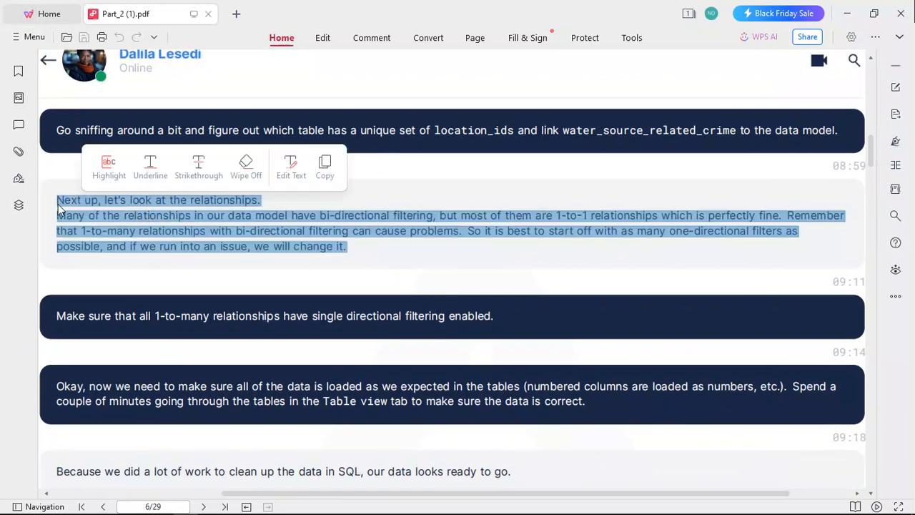
left_click(392, 269)
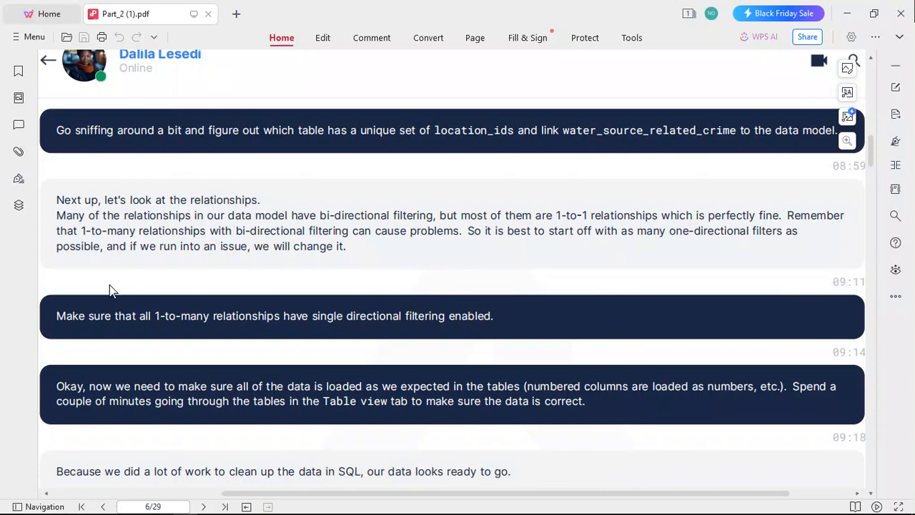
scroll(110, 289, "down", 1)
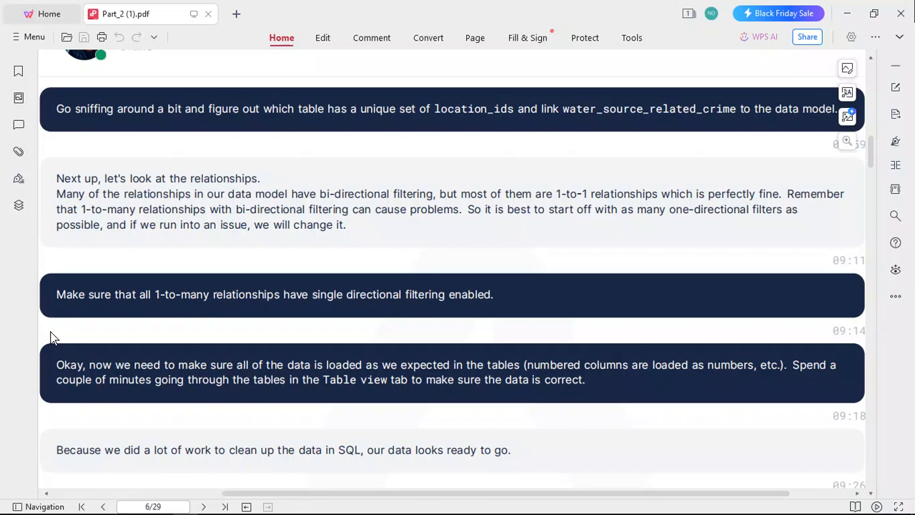
Return to Power BI Desktop and check the cardinality and filter direction of the relationships around visits, location and project_progress.
mouse_move(647, 497)
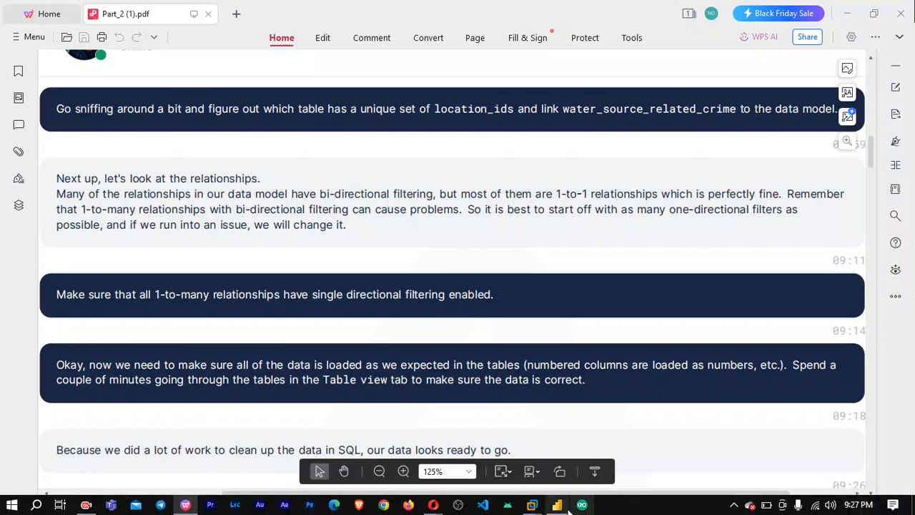
left_click(557, 505)
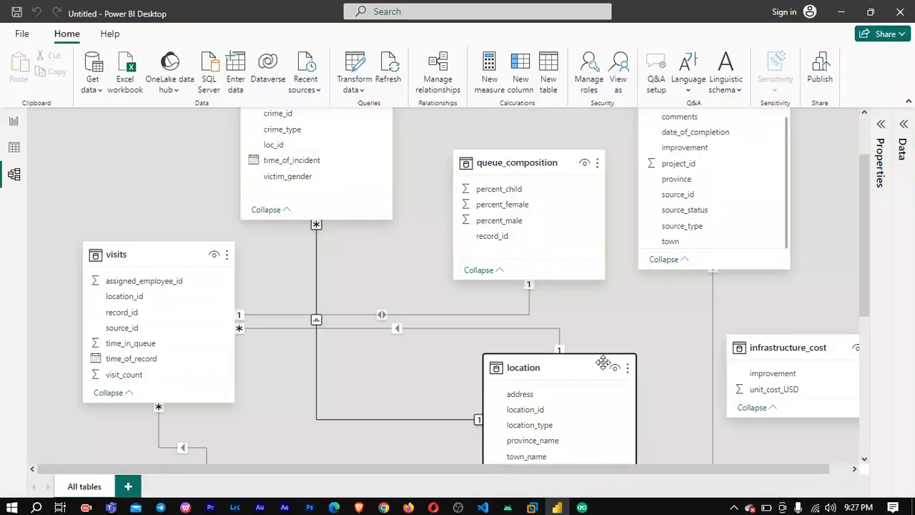
scroll(602, 362, "down", 3)
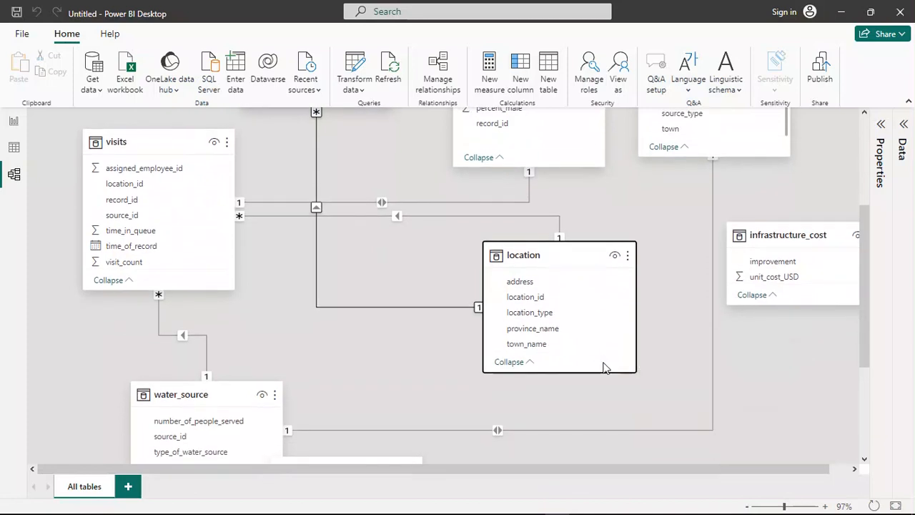
scroll(689, 308, "up", 1)
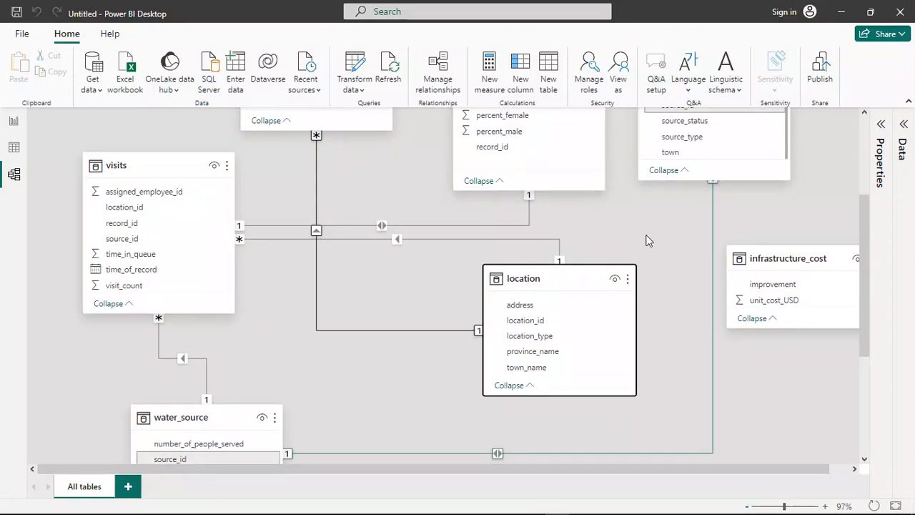
scroll(646, 240, "up", 1)
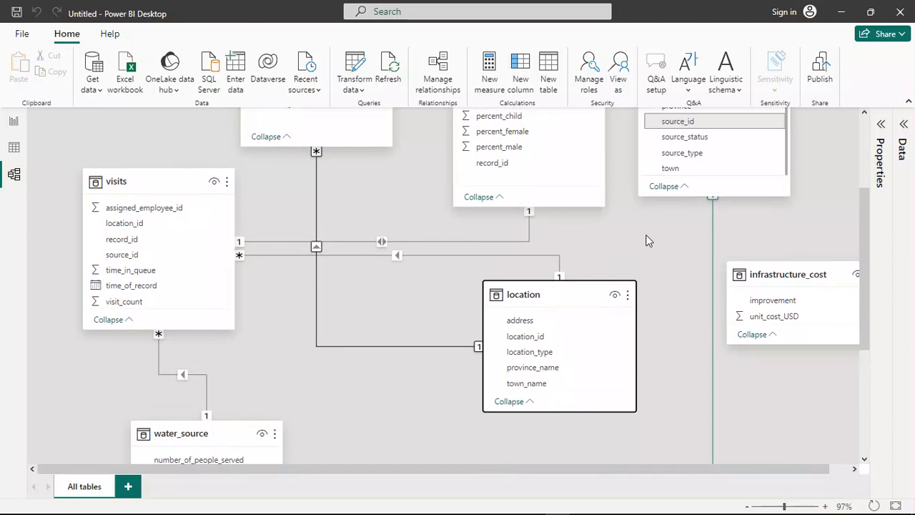
scroll(647, 241, "up", 3)
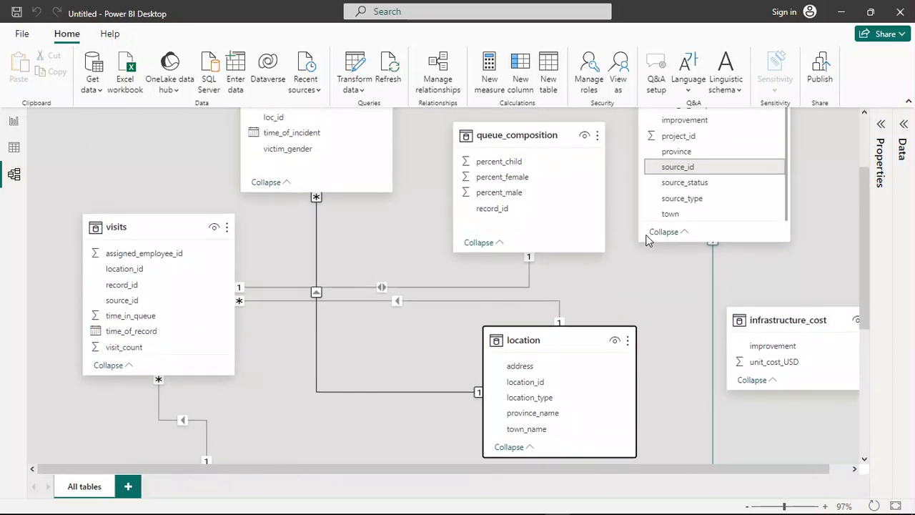
scroll(647, 240, "up", 1)
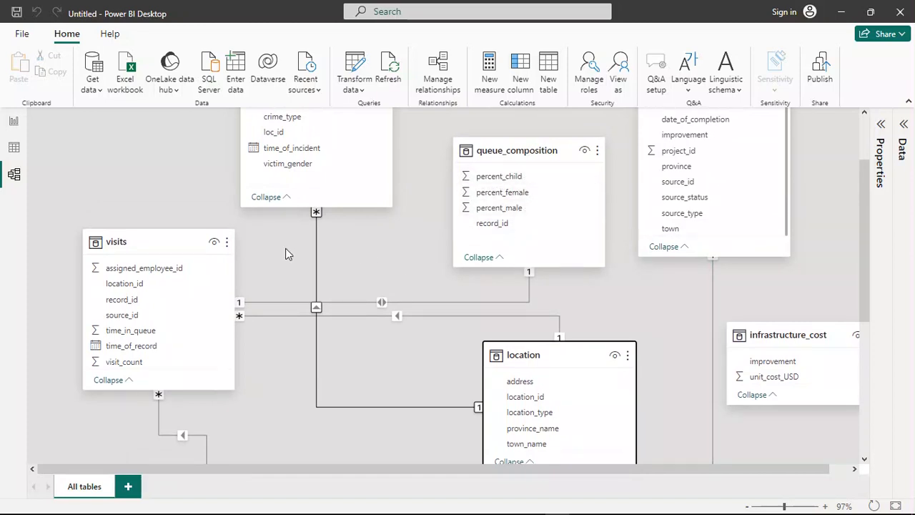
Select the queue_composition–visits relationship and compare its filter direction with the other relationships, down to water_source and well_pollution.
left_click(528, 279)
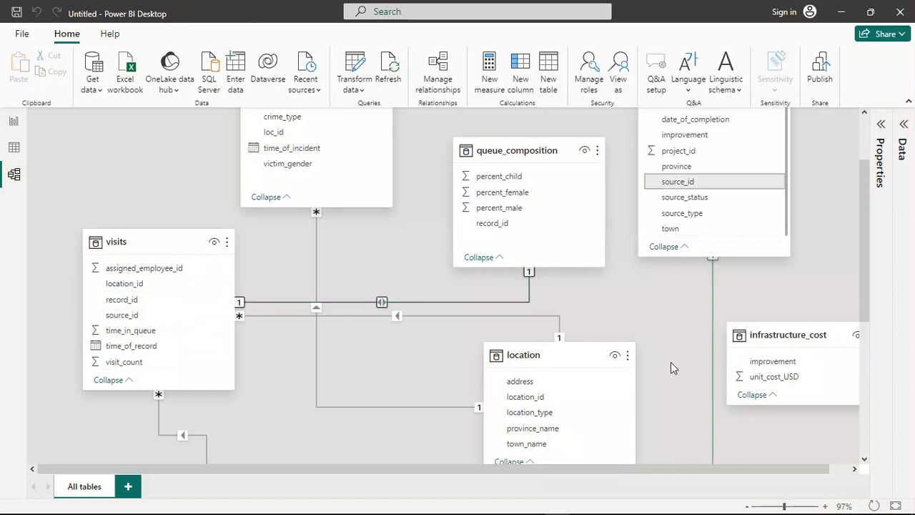
scroll(670, 361, "down", 5)
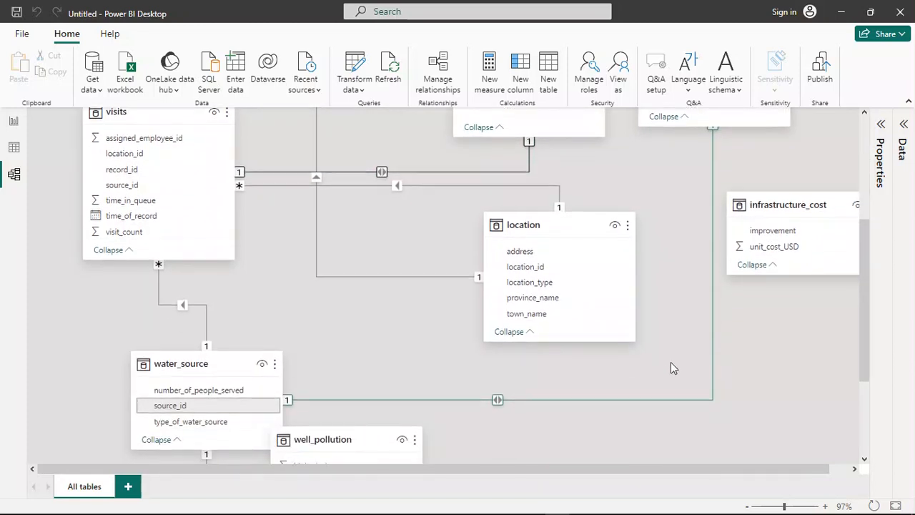
scroll(671, 362, "up", 5)
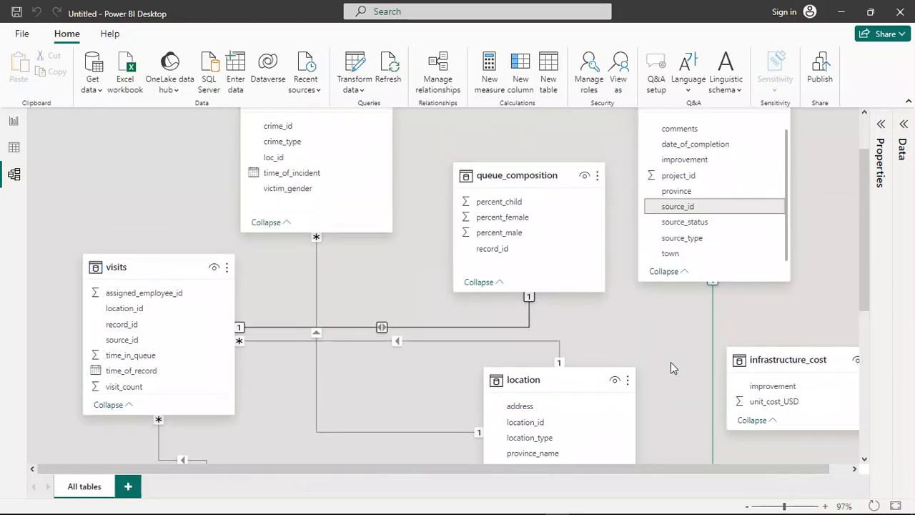
scroll(671, 362, "down", 2)
scroll(670, 369, "down", 5)
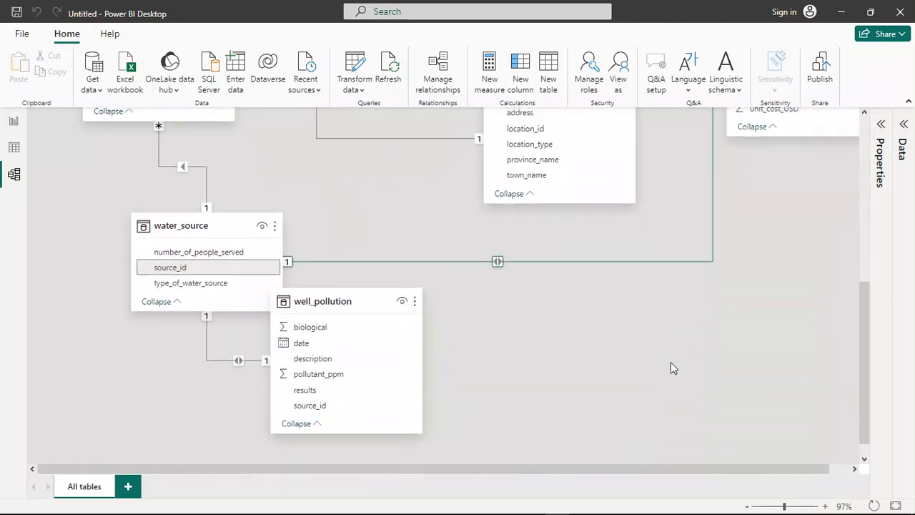
scroll(670, 368, "up", 3)
scroll(671, 368, "up", 5)
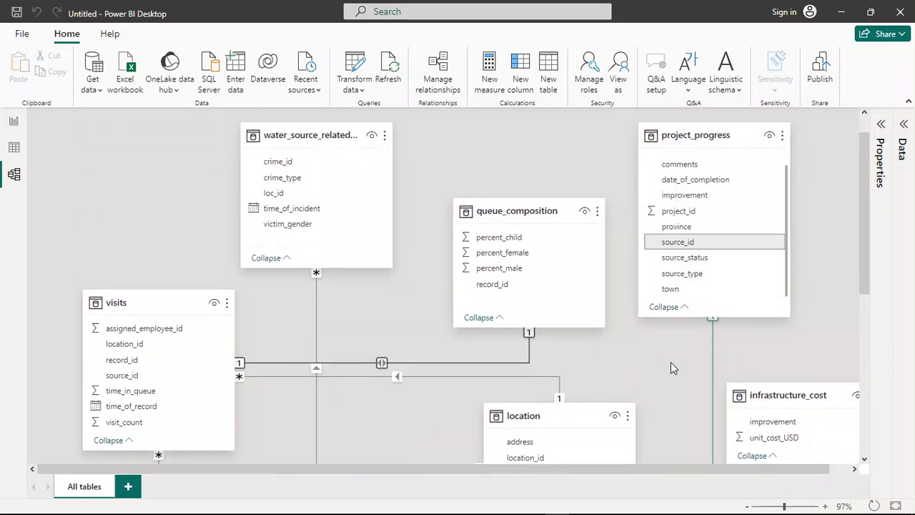
scroll(671, 367, "up", 1)
scroll(670, 367, "down", 4)
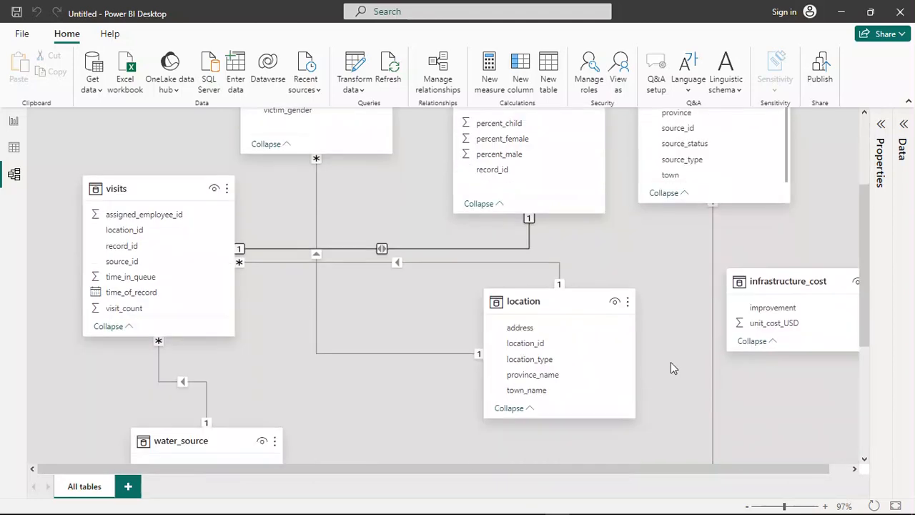
scroll(670, 367, "down", 2)
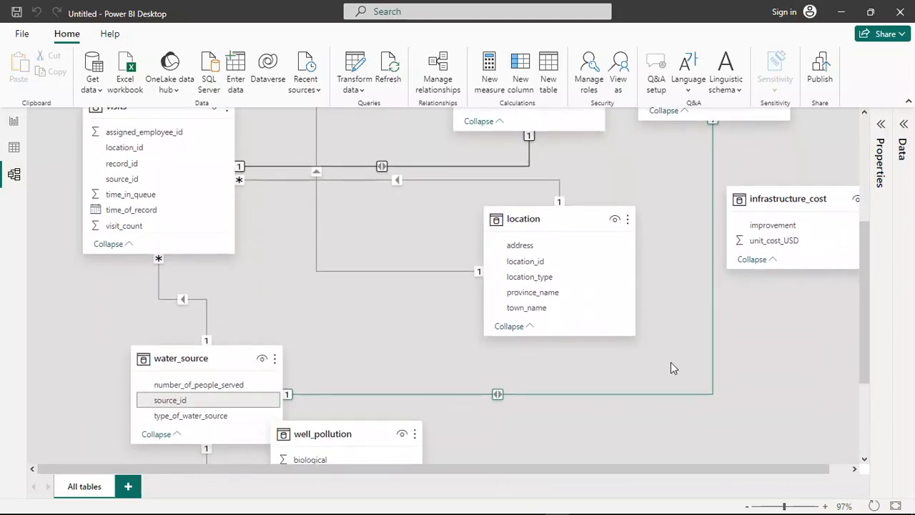
scroll(670, 367, "up", 1)
scroll(671, 363, "up", 3)
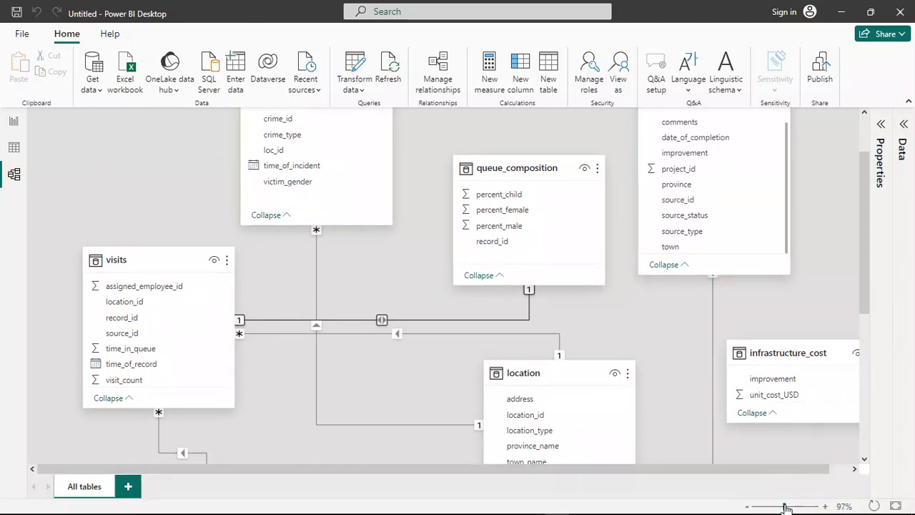
Spread out the diagram by nudging queue_composition, lowering the location table, and moving water_source_related_crime away from queue_composition.
left_click_drag(785, 506, 779, 508)
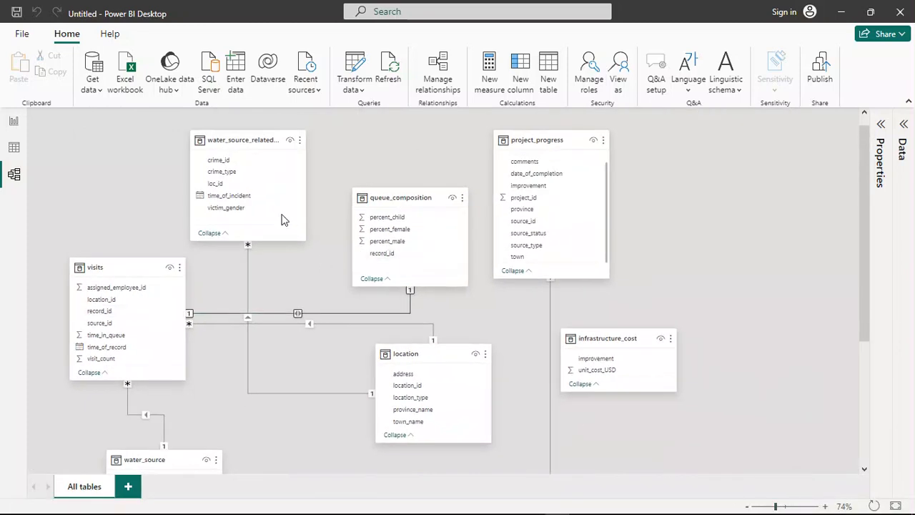
left_click(396, 239)
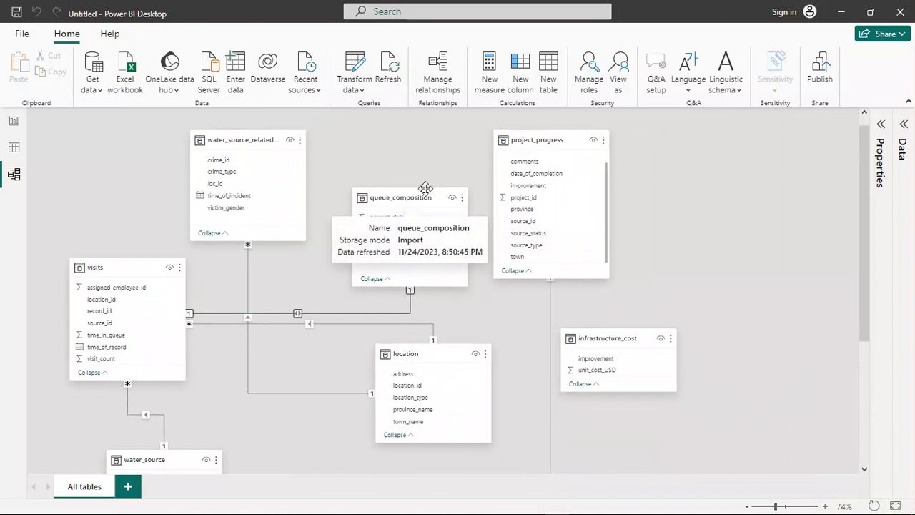
mouse_move(426, 195)
left_mouse_down()
mouse_move(524, 241)
mouse_move(764, 201)
mouse_move(745, 300)
mouse_move(748, 398)
mouse_move(746, 379)
mouse_move(640, 280)
mouse_move(416, 231)
mouse_move(422, 200)
left_mouse_up()
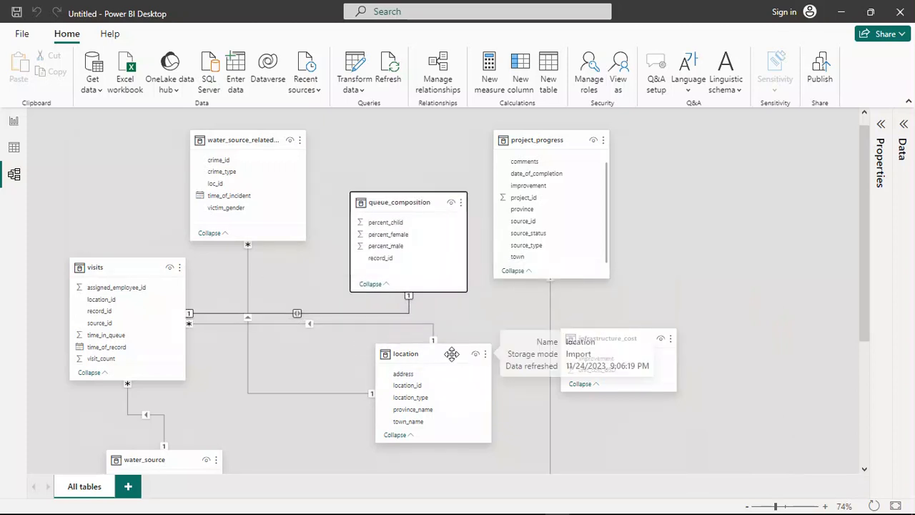
left_click_drag(453, 358, 447, 427)
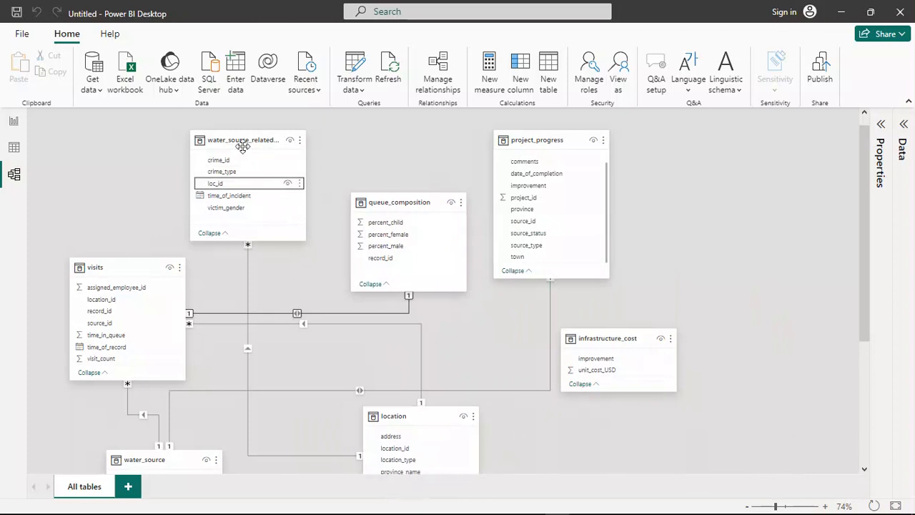
left_click_drag(250, 151, 200, 142)
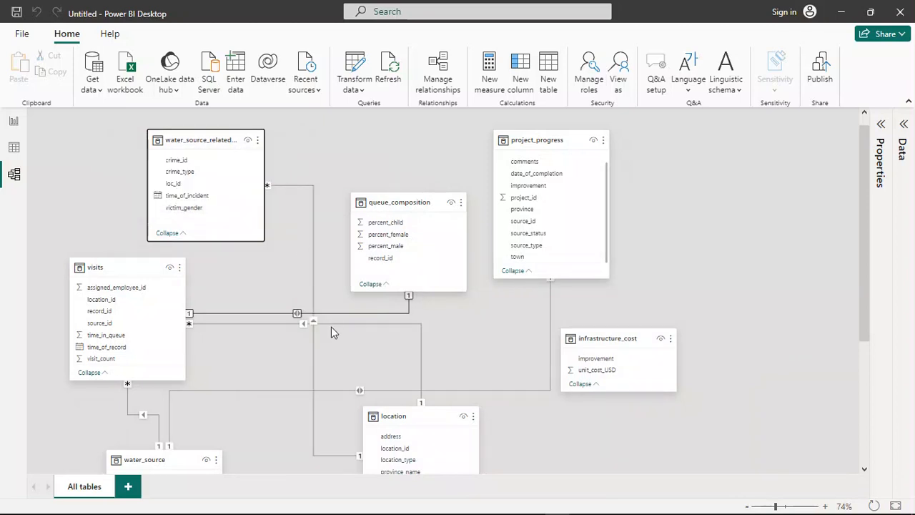
Move the well_pollution table clear of water_source, placing it below the location table.
scroll(331, 326, "down", 3)
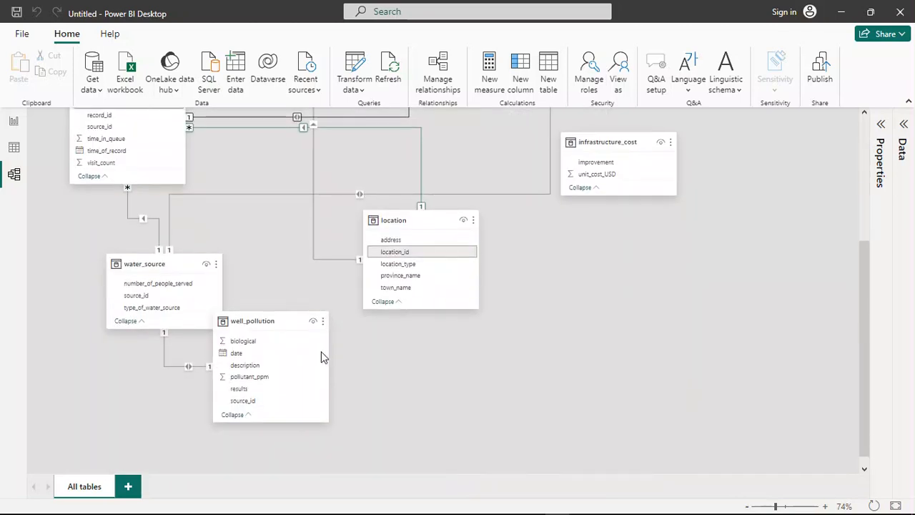
left_click_drag(277, 322, 336, 358)
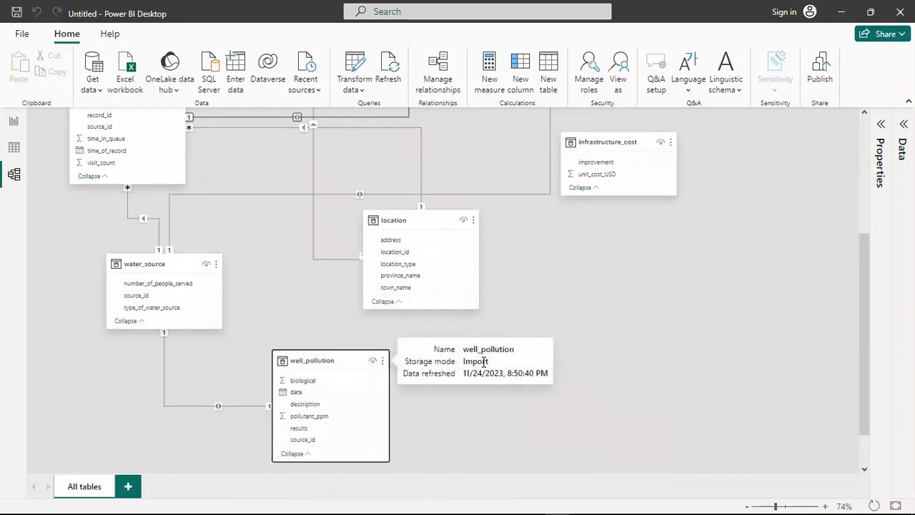
scroll(652, 289, "down", 3)
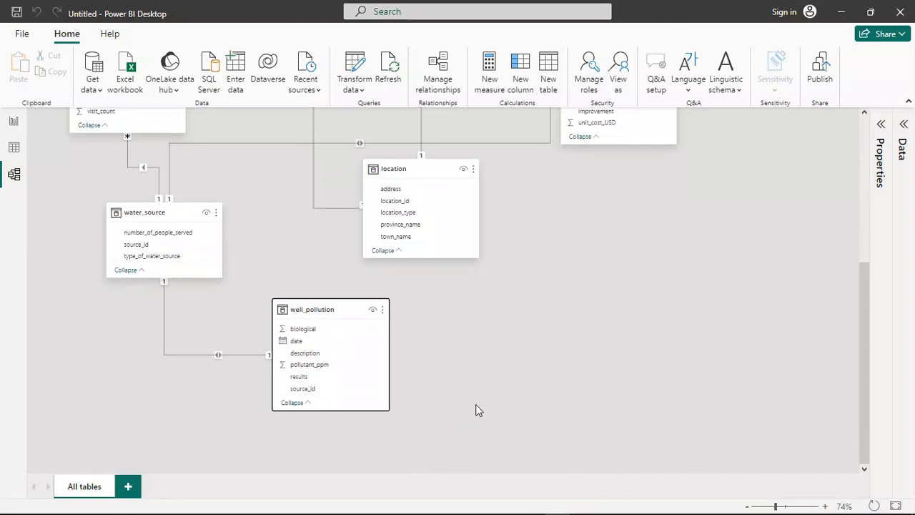
scroll(478, 409, "up", 7)
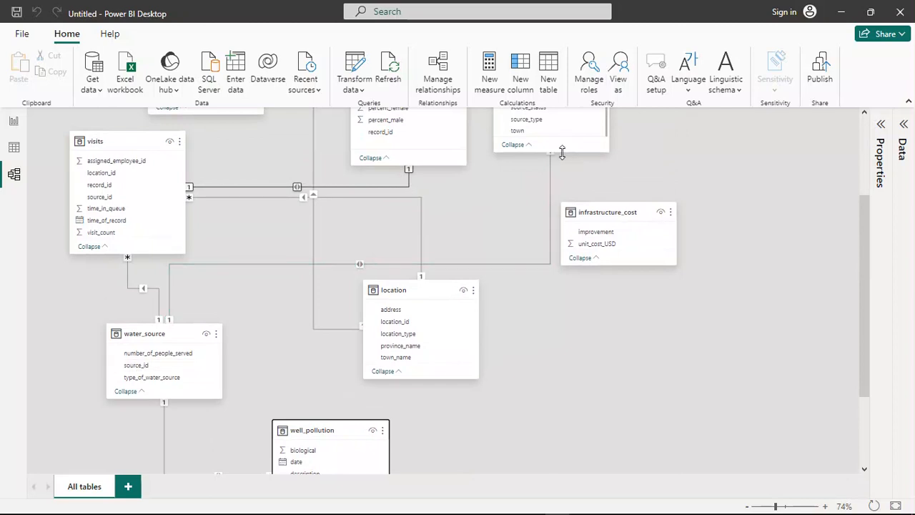
Shorten the project_progress table card slightly and narrow the location table card in the model diagram.
left_click_drag(562, 149, 561, 144)
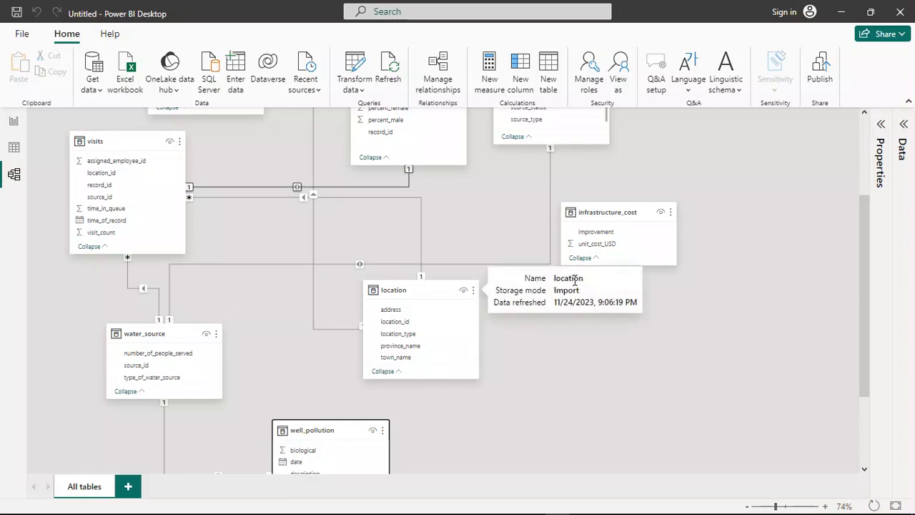
scroll(717, 161, "up", 3)
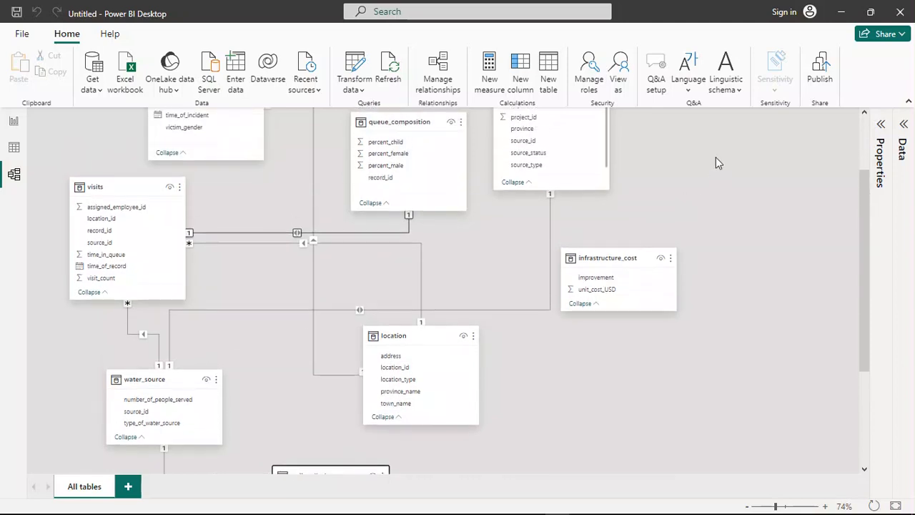
scroll(718, 163, "up", 2)
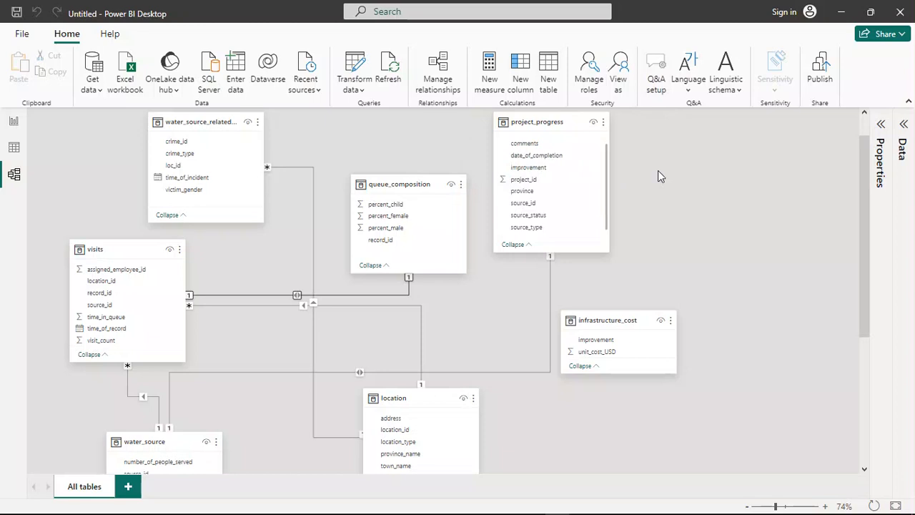
scroll(658, 170, "down", 1)
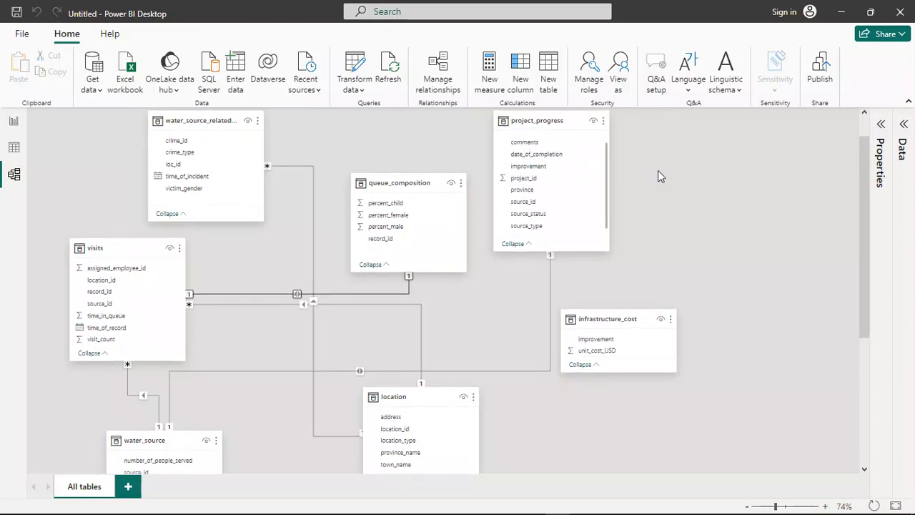
scroll(657, 170, "down", 1)
scroll(657, 170, "down", 2)
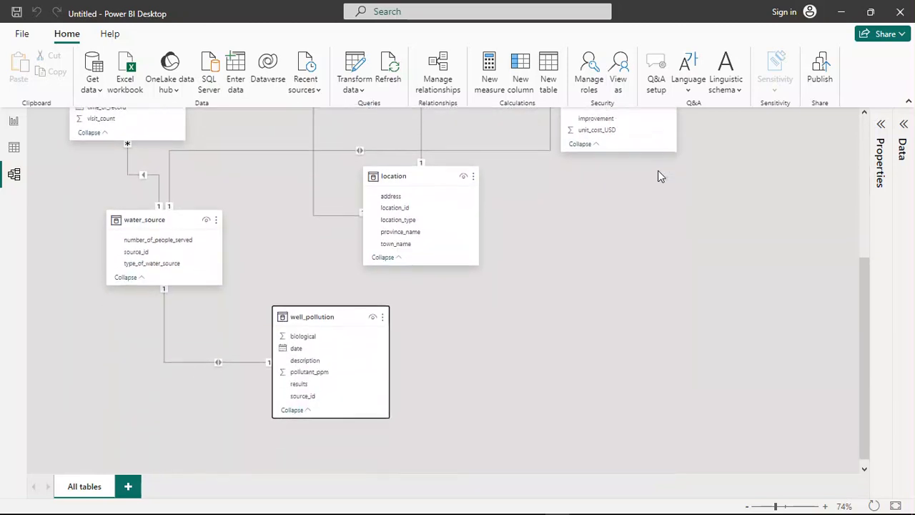
scroll(658, 170, "up", 1)
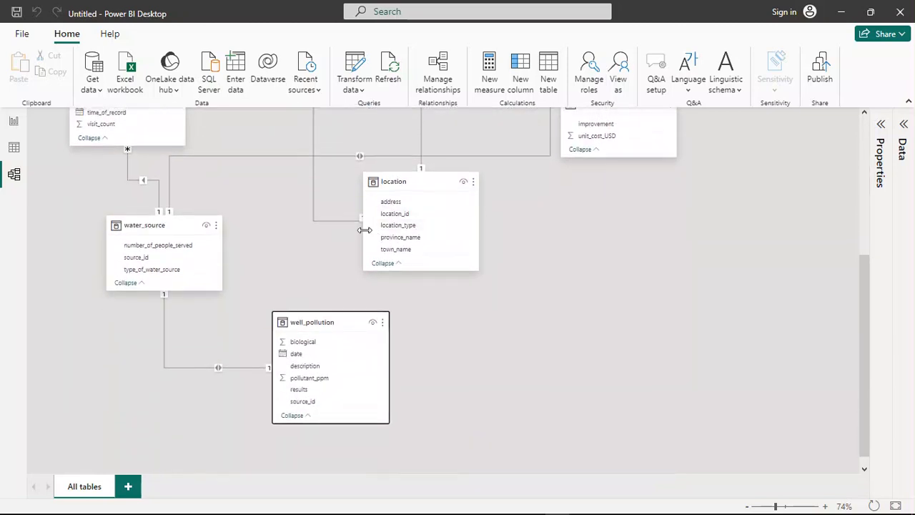
left_click_drag(364, 229, 377, 230)
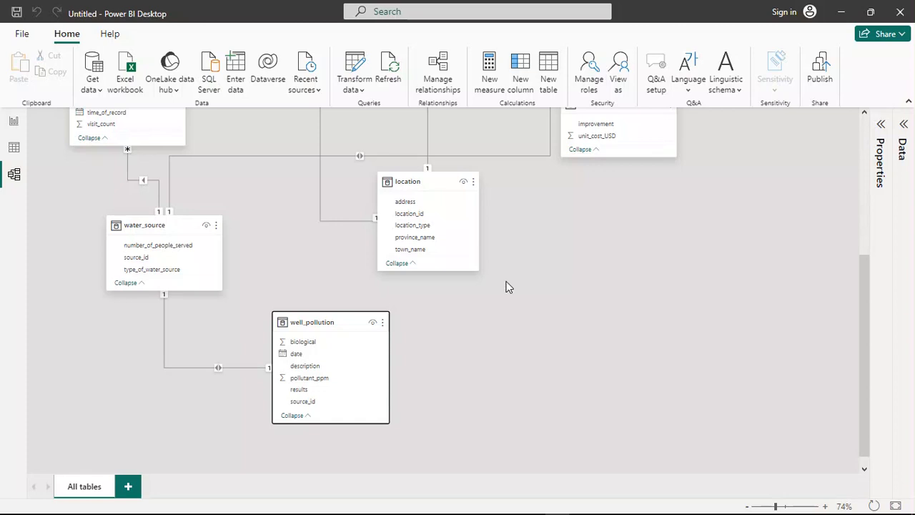
Examine the cardinality and filter direction of the relationships linking visits, water_source, location, project_progress, queue_composition, water_source_related_crime and well_pollution.
scroll(507, 286, "up", 1)
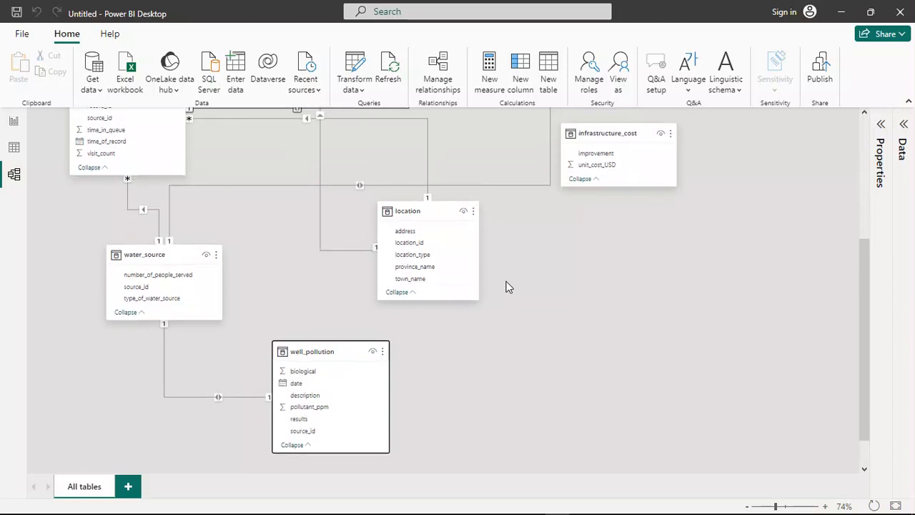
scroll(508, 286, "up", 1)
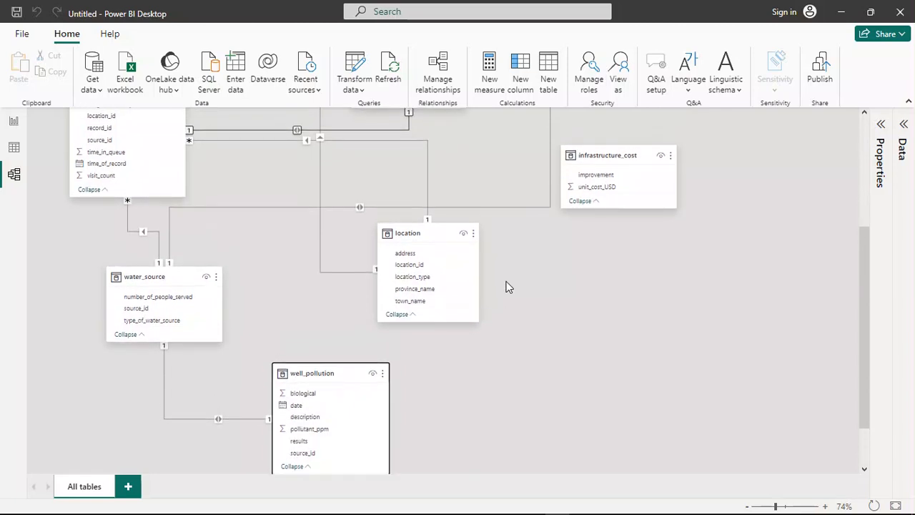
scroll(507, 286, "up", 1)
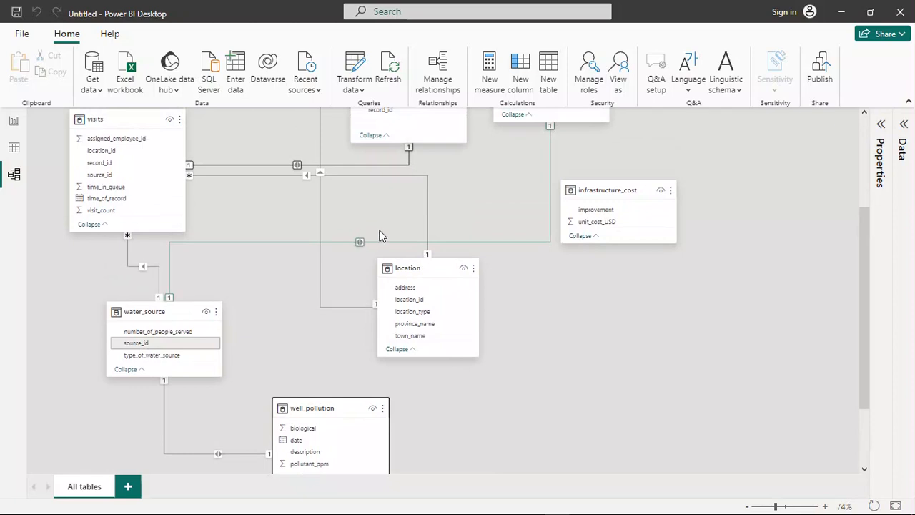
scroll(380, 236, "up", 2)
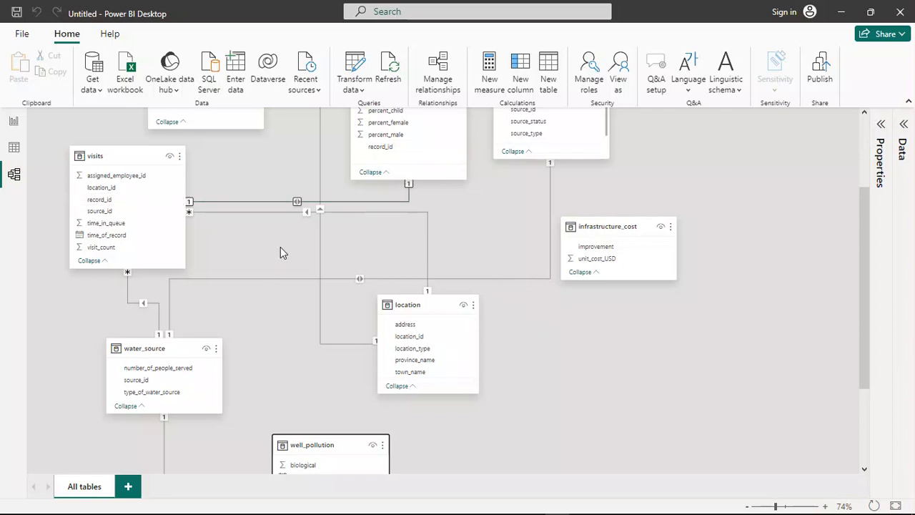
scroll(280, 248, "down", 4)
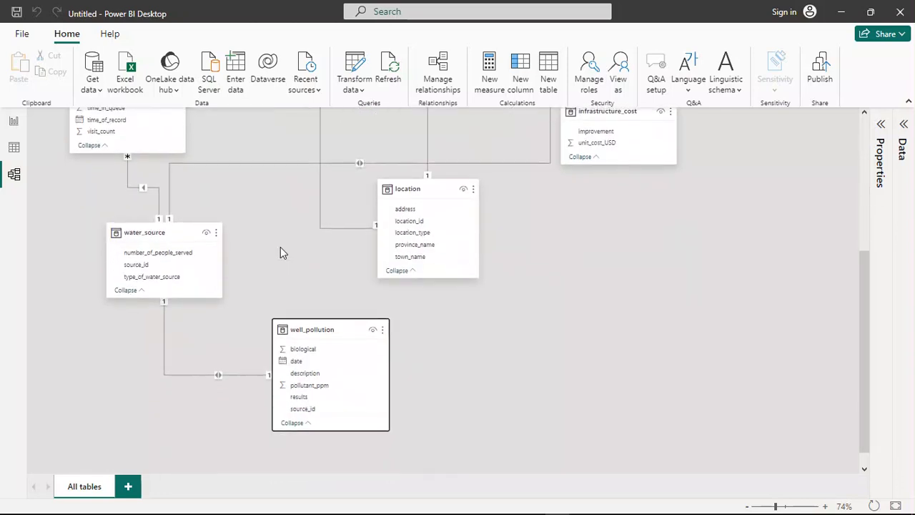
scroll(280, 250, "up", 2)
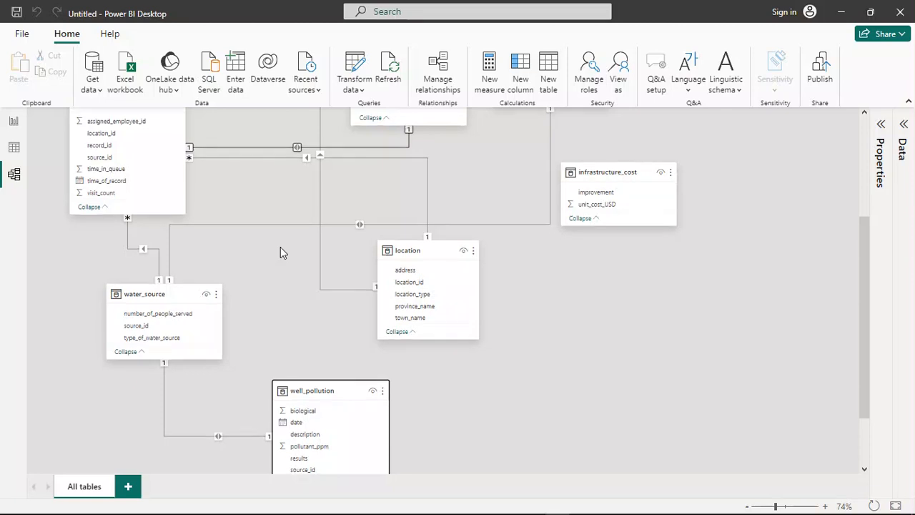
scroll(280, 247, "up", 1)
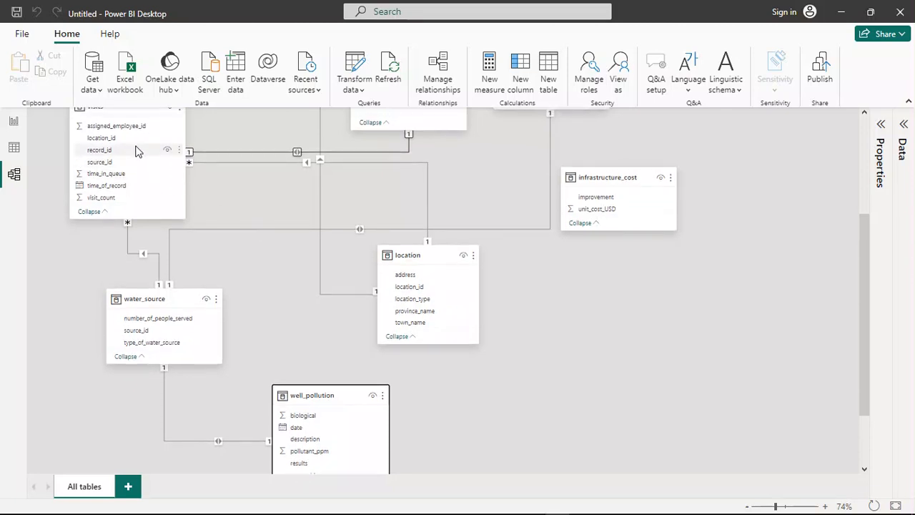
scroll(137, 152, "up", 1)
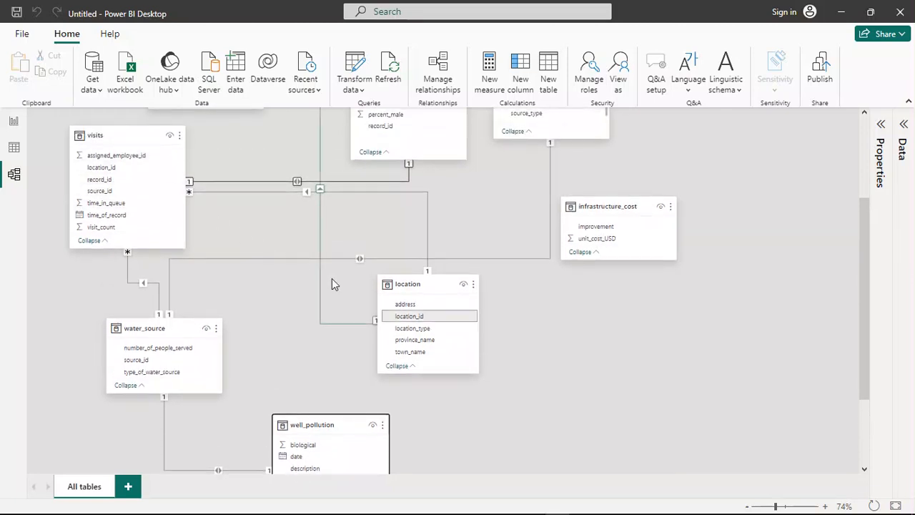
scroll(331, 282, "up", 4)
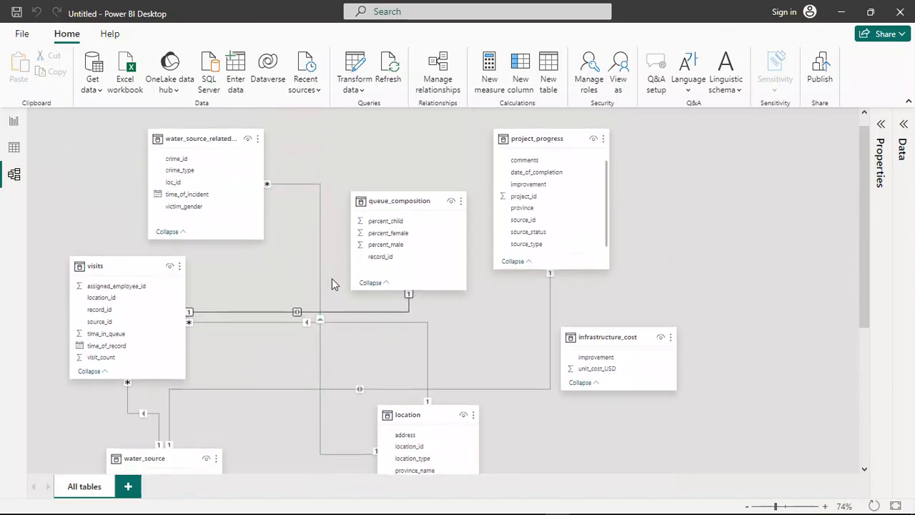
scroll(331, 279, "down", 1)
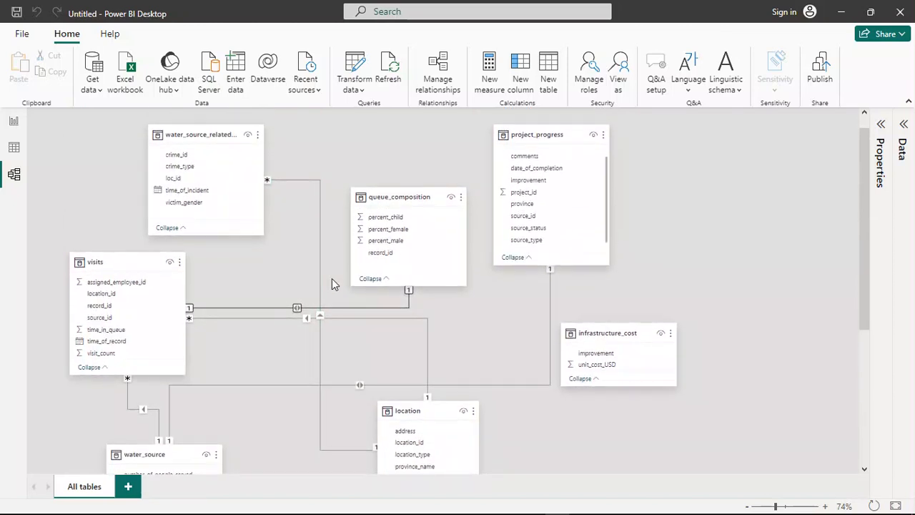
scroll(331, 279, "down", 1)
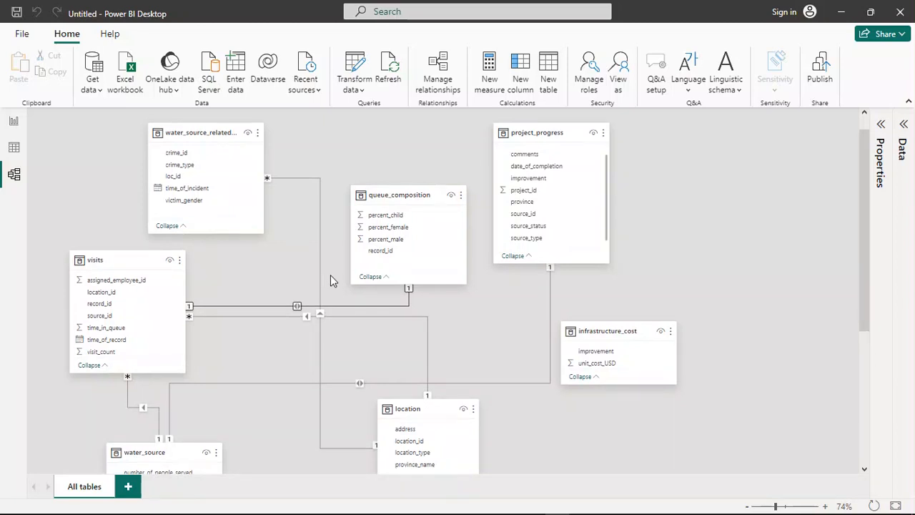
scroll(331, 276, "down", 2)
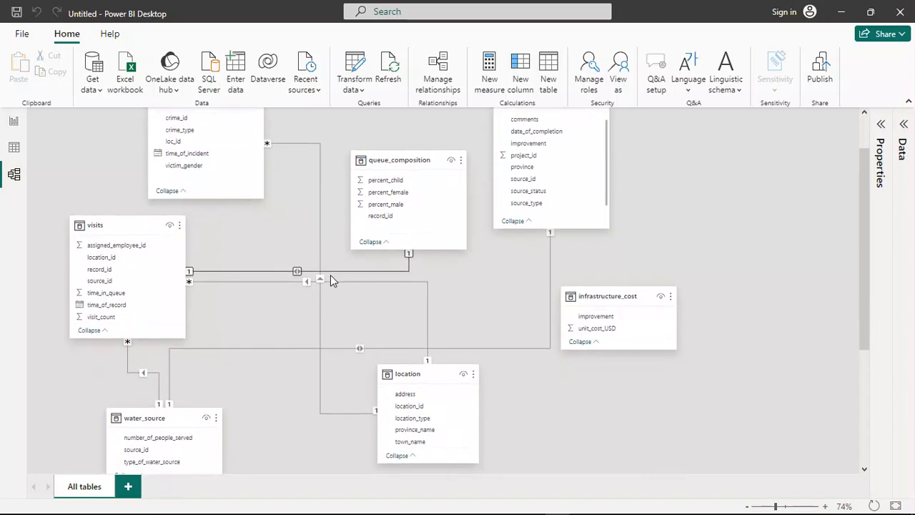
scroll(331, 280, "down", 2)
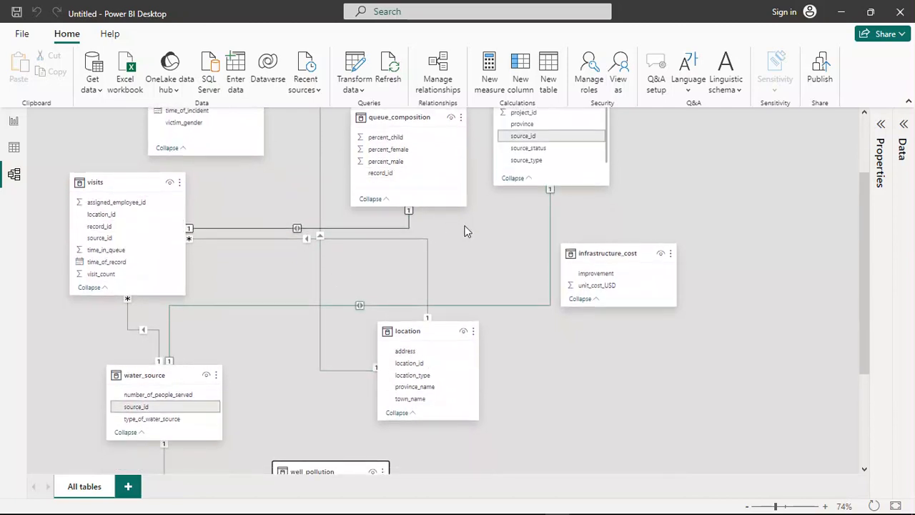
scroll(464, 230, "up", 5)
scroll(464, 231, "down", 1)
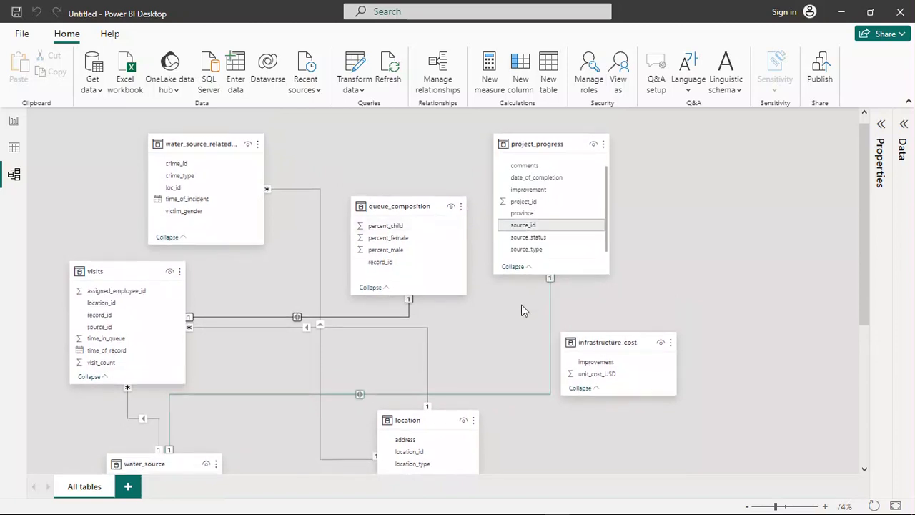
scroll(521, 304, "down", 5)
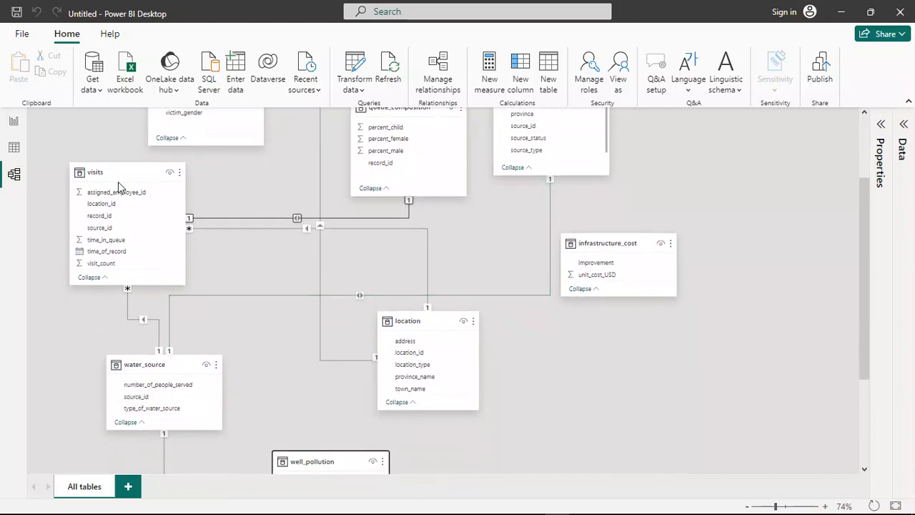
Try the visits table below infrastructure_cost and bring it back above water_source, slightly closer to queue_composition.
left_click_drag(107, 174, 640, 369)
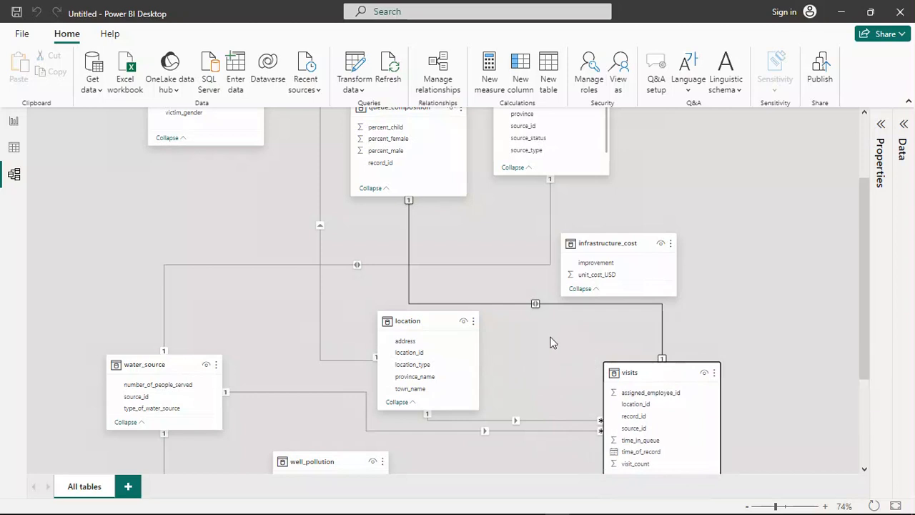
scroll(550, 342, "down", 3)
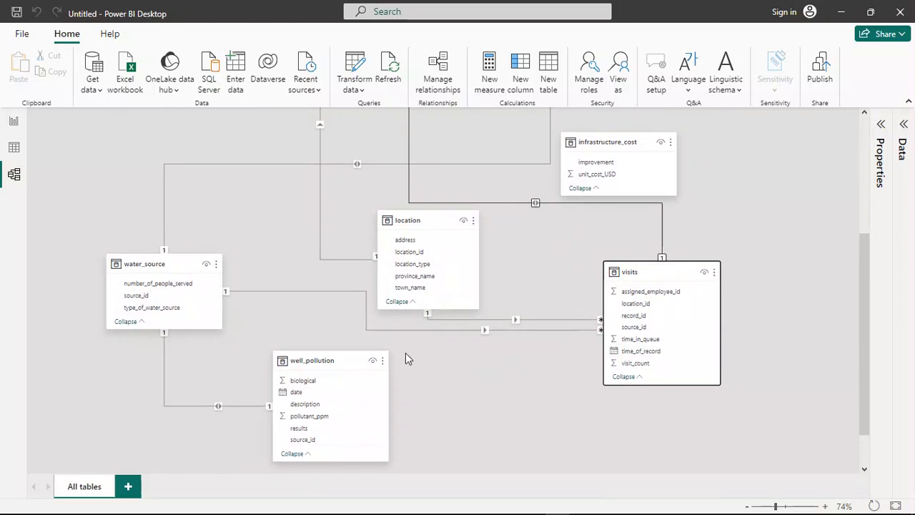
left_click_drag(649, 275, 178, 113)
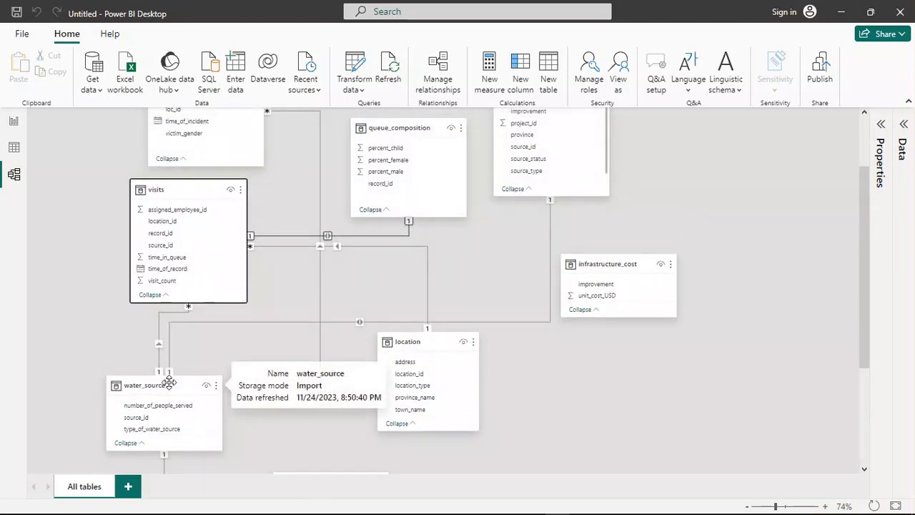
Try the water_source table below infrastructure_cost and return it to its place beneath visits.
left_click_drag(164, 379, 194, 382)
left_click_drag(469, 402, 718, 388)
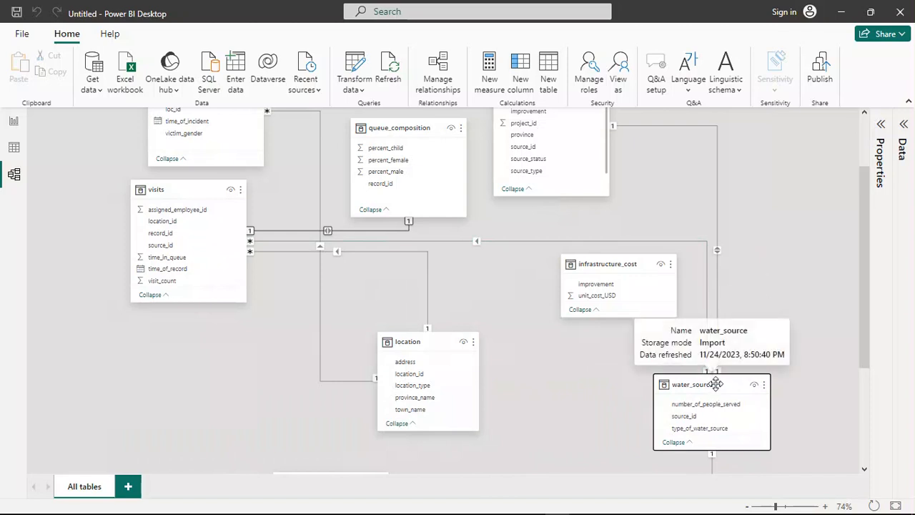
left_click_drag(718, 384, 162, 375)
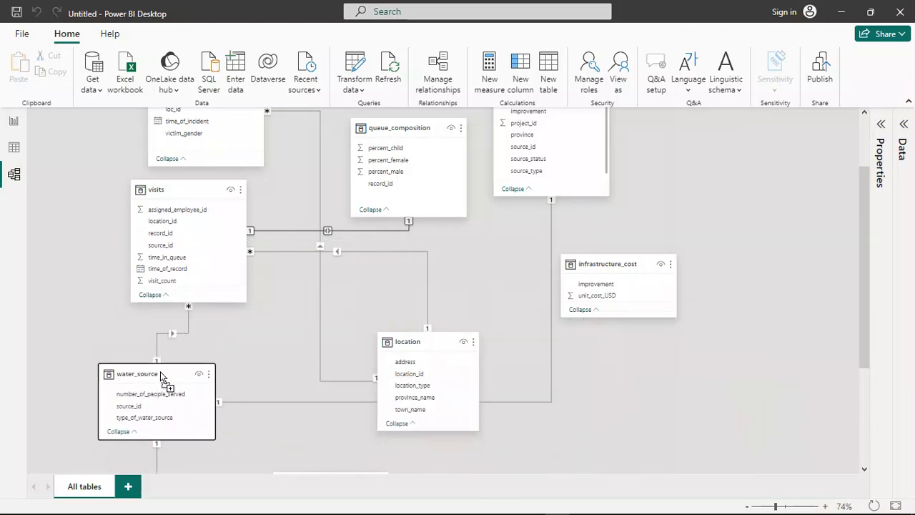
Switch to the Part_2 PDF and read the instructions on single-directional filtering and checking the loaded table data.
scroll(620, 407, "down", 5)
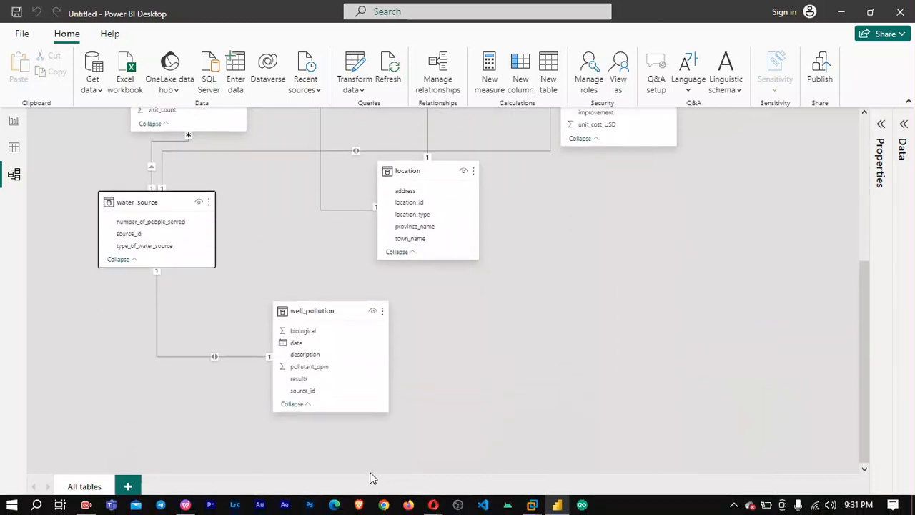
left_click(185, 504)
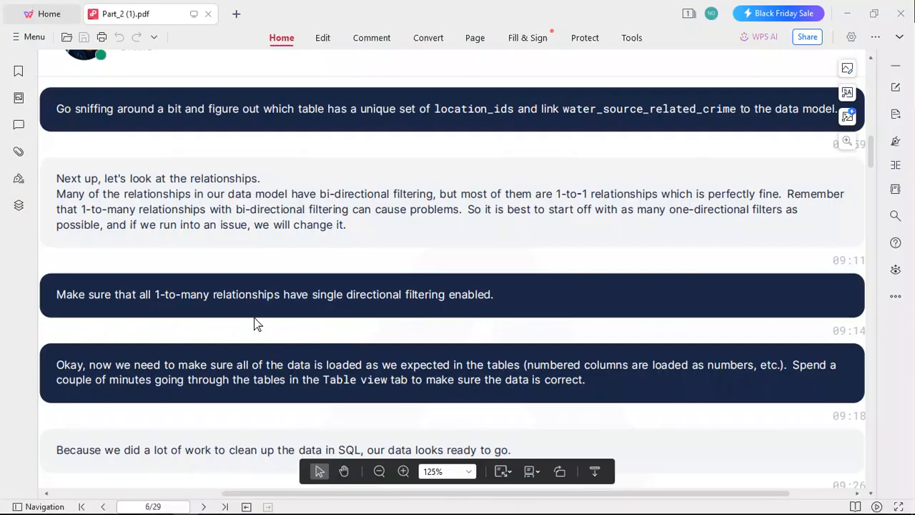
scroll(213, 330, "down", 2)
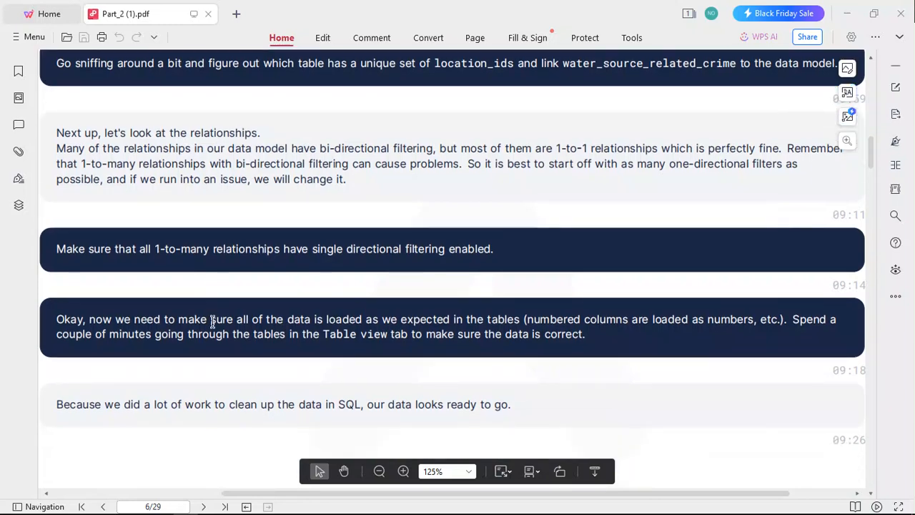
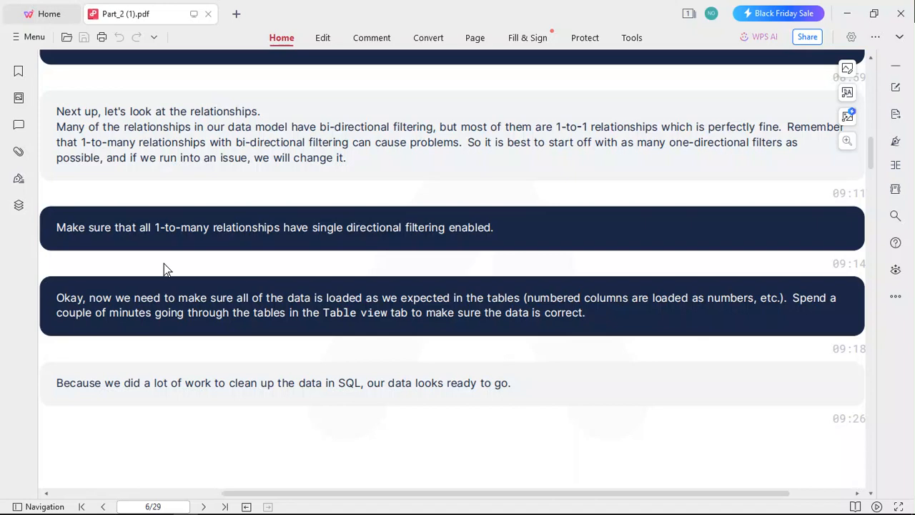
Return to Power BI Desktop, switch to Table view and look through the rows of the infrastructure_cost table.
mouse_move(586, 513)
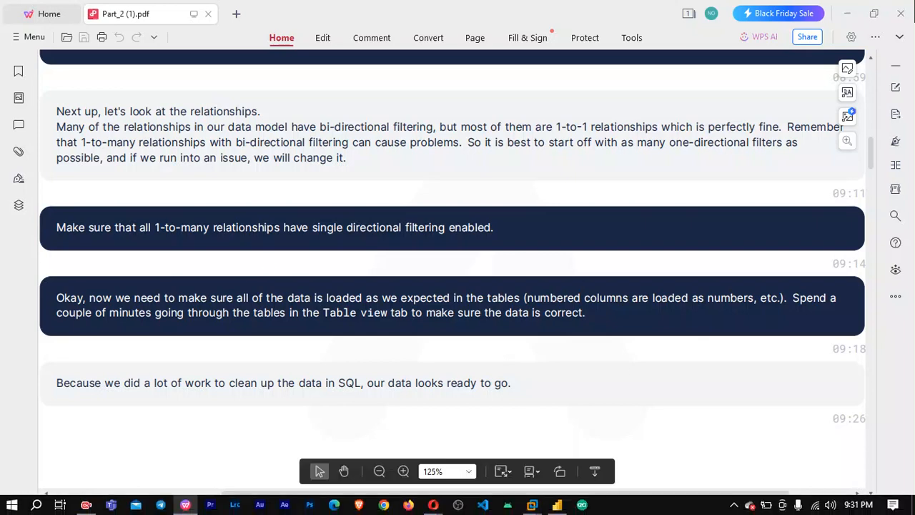
left_click(556, 505)
scroll(588, 342, "up", 3)
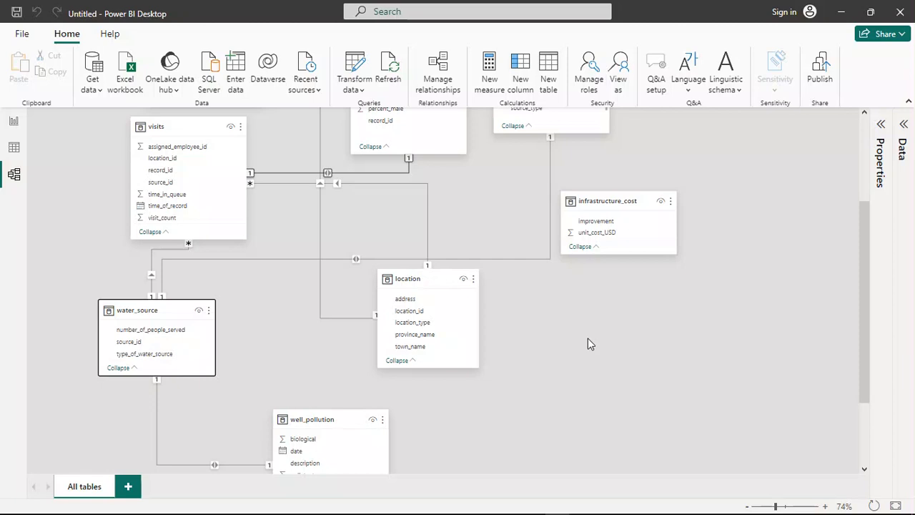
left_click(14, 151)
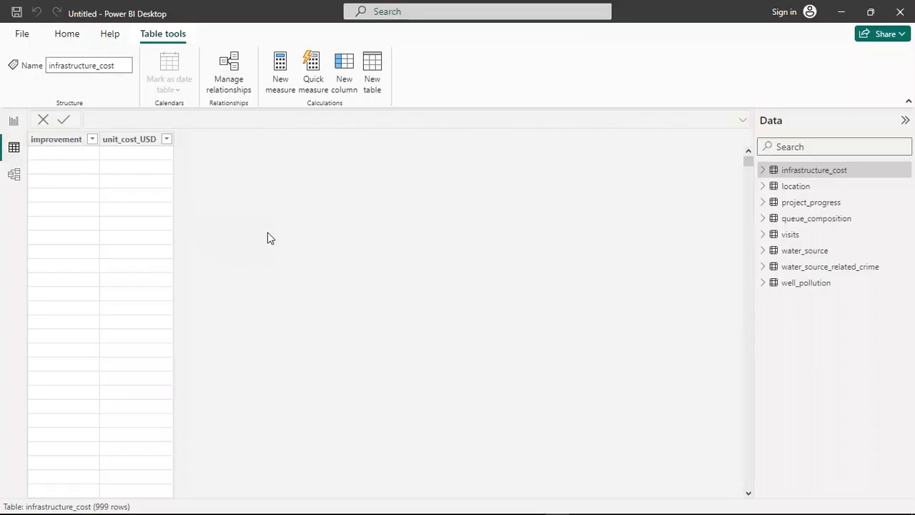
scroll(269, 236, "down", 20)
scroll(269, 236, "up", 20)
Recheck the data-verification instruction in the Part_2 PDF and return to the infrastructure_cost table in Power BI Desktop.
mouse_move(398, 505)
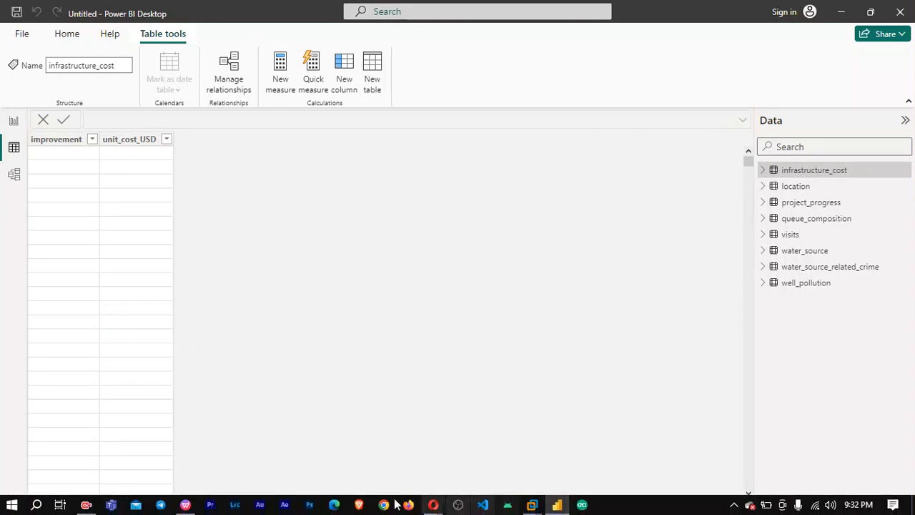
left_click(186, 505)
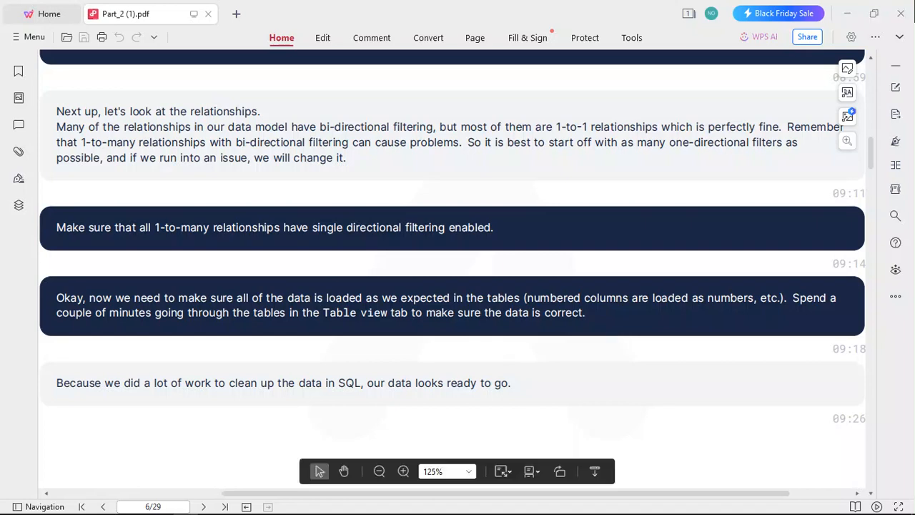
left_click(558, 505)
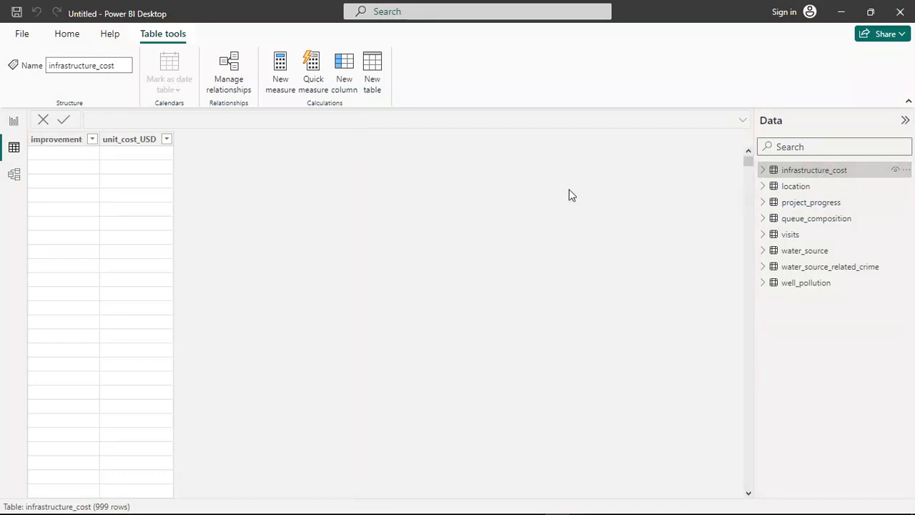
Inspect the column list of the infrastructure_cost table and the rows of the location table.
double_click(842, 173)
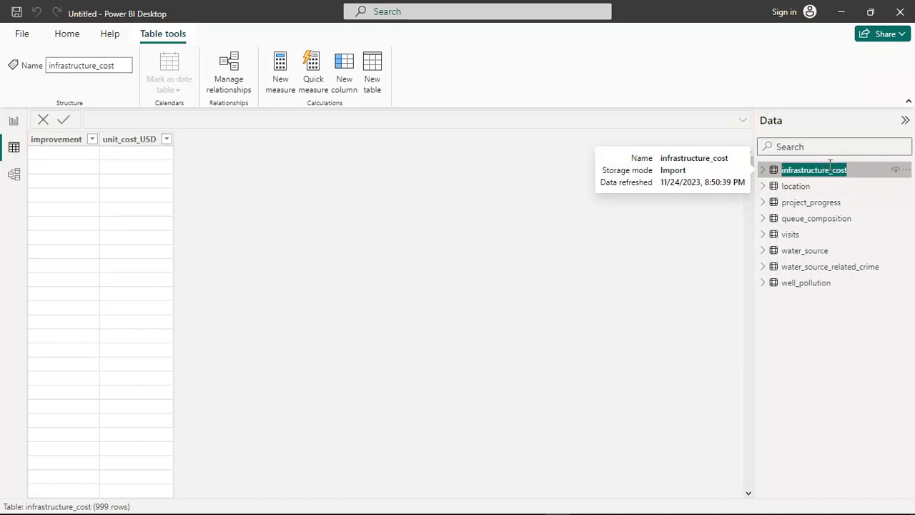
left_click(763, 173)
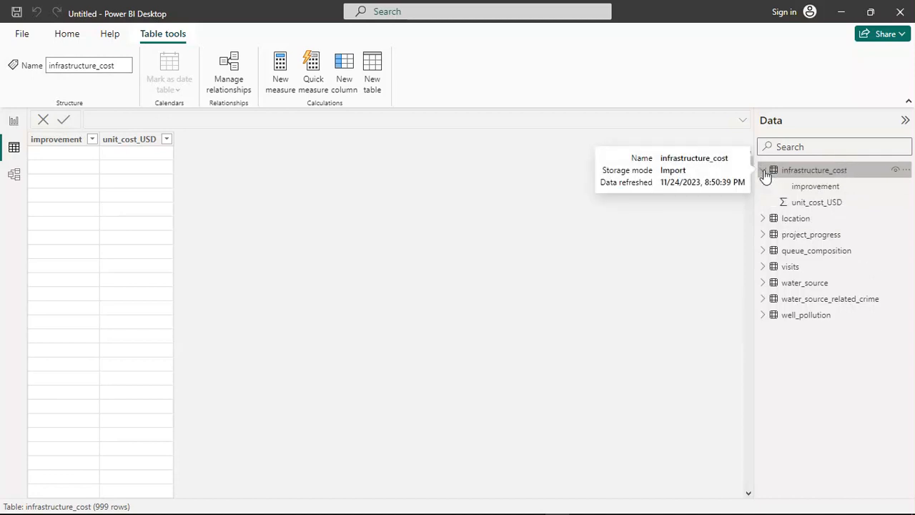
left_click(763, 174)
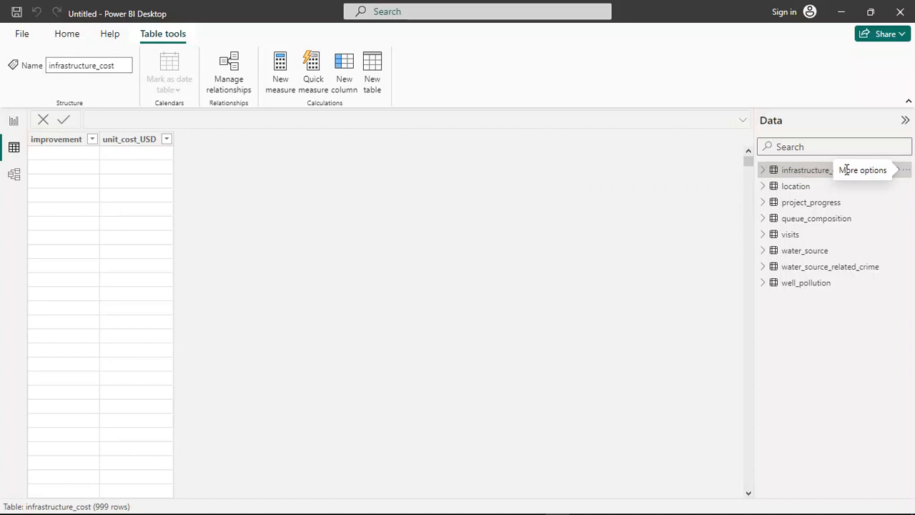
left_click(806, 188)
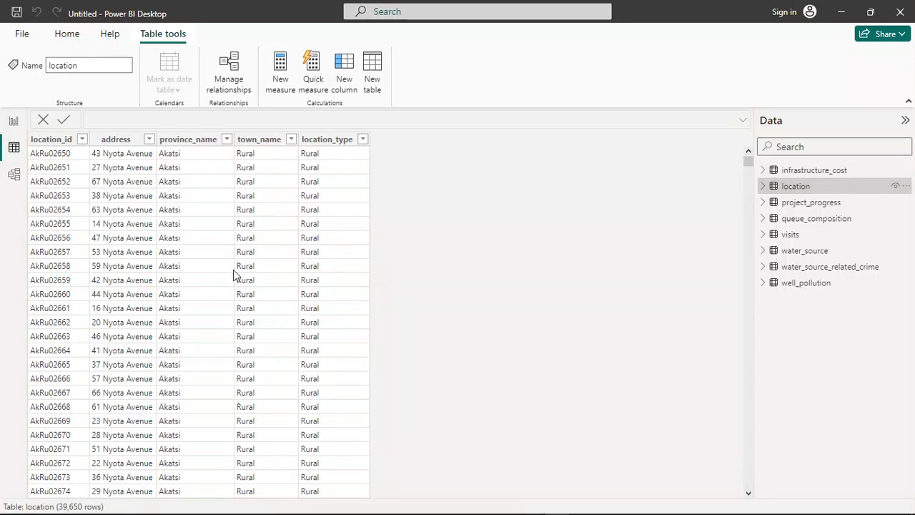
scroll(234, 274, "down", 2)
scroll(234, 275, "up", 2)
Examine the infrastructure_cost rows from beginning to end for blank records, and display the location table again.
left_click(812, 172)
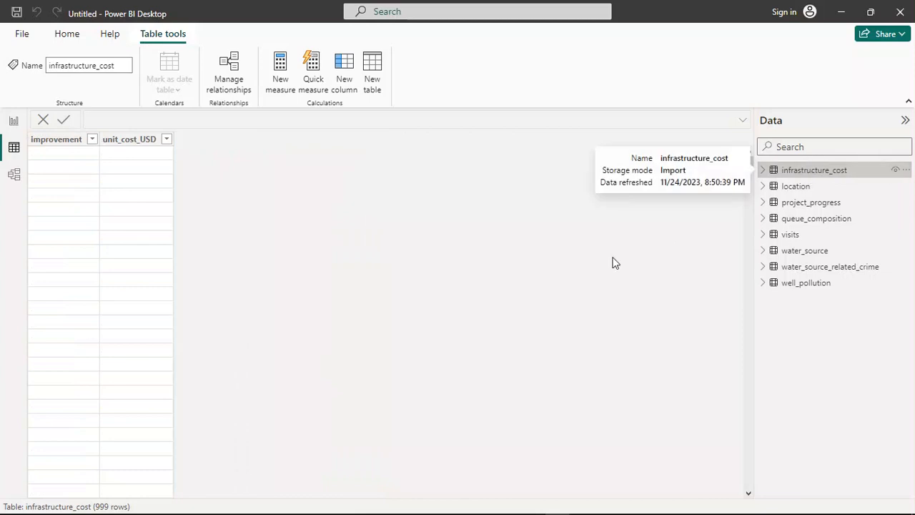
scroll(341, 277, "down", 20)
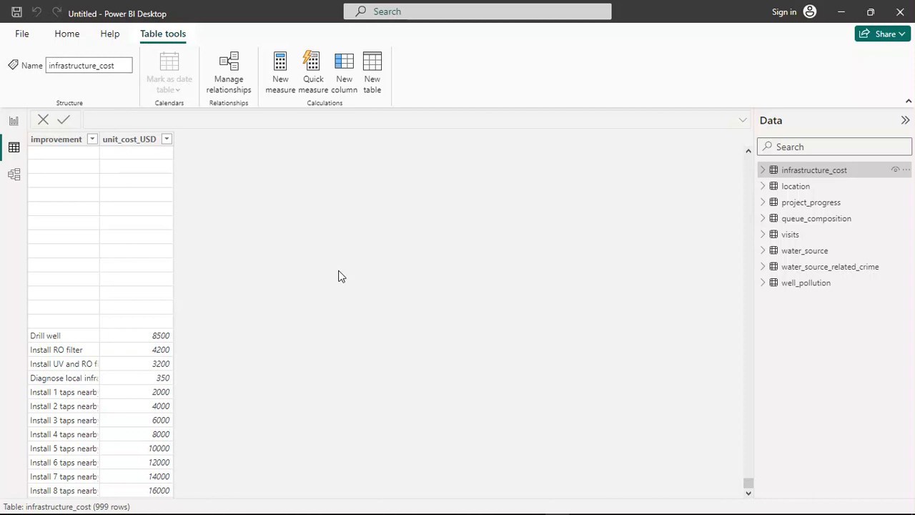
scroll(341, 276, "up", 10)
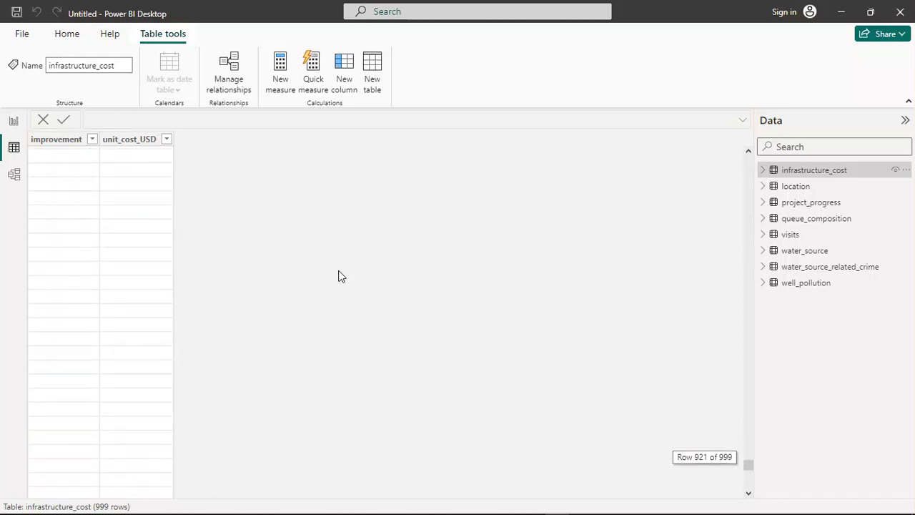
scroll(341, 276, "up", 10)
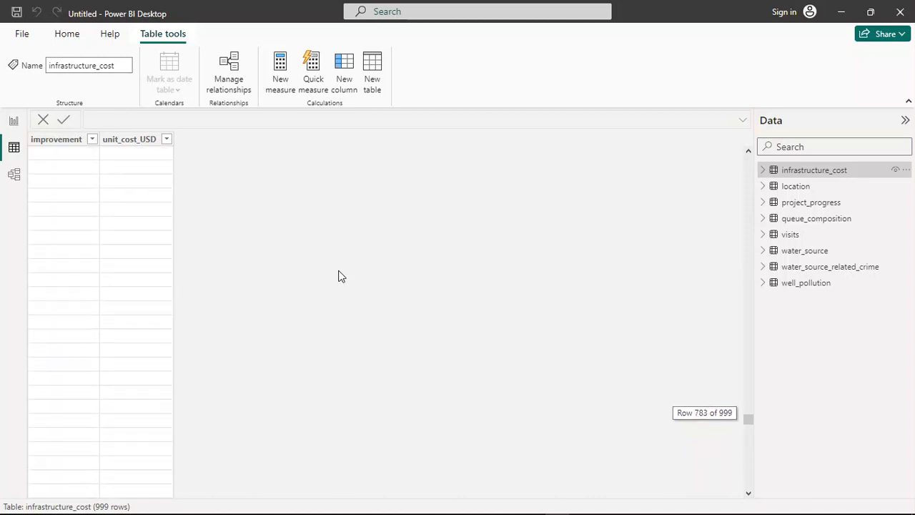
scroll(341, 276, "up", 20)
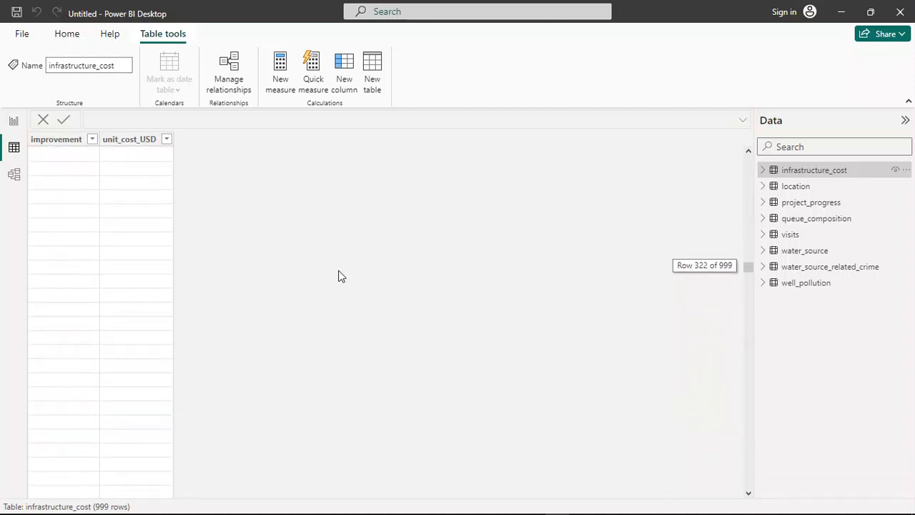
scroll(341, 276, "up", 18)
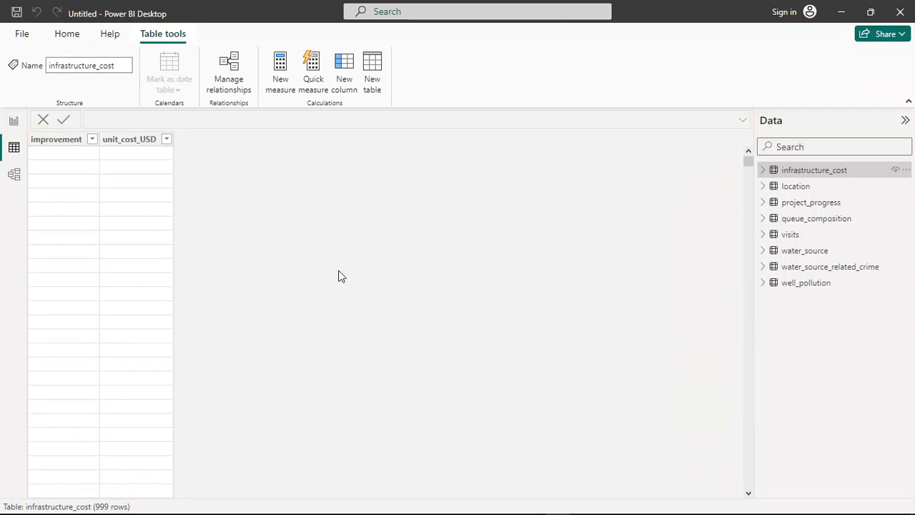
scroll(341, 275, "down", 10)
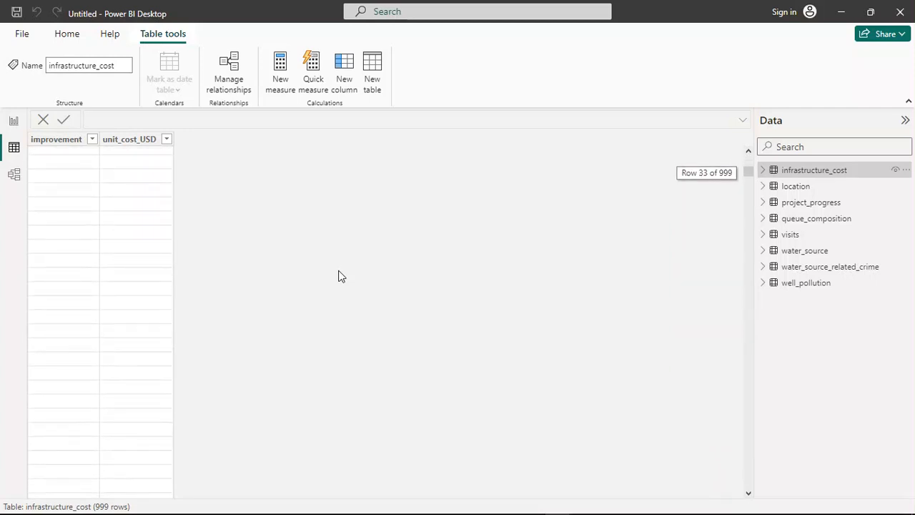
scroll(341, 276, "down", 15)
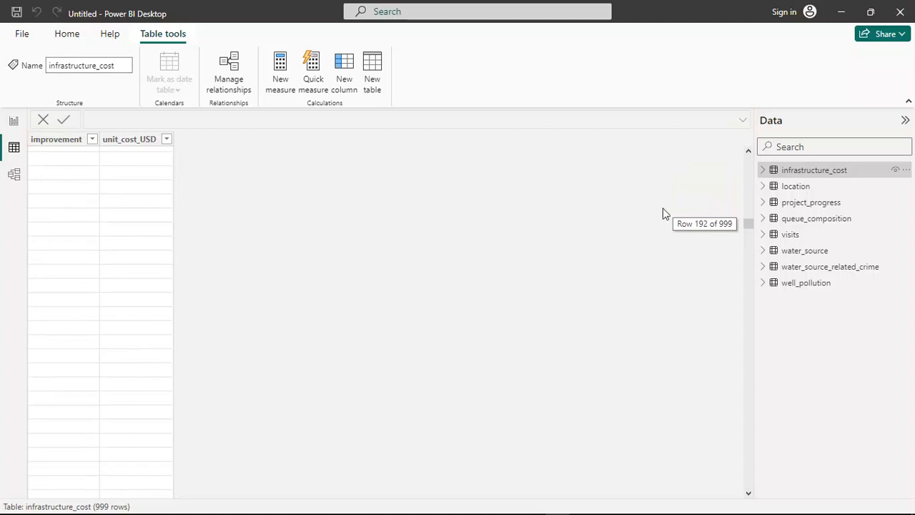
left_click(796, 187)
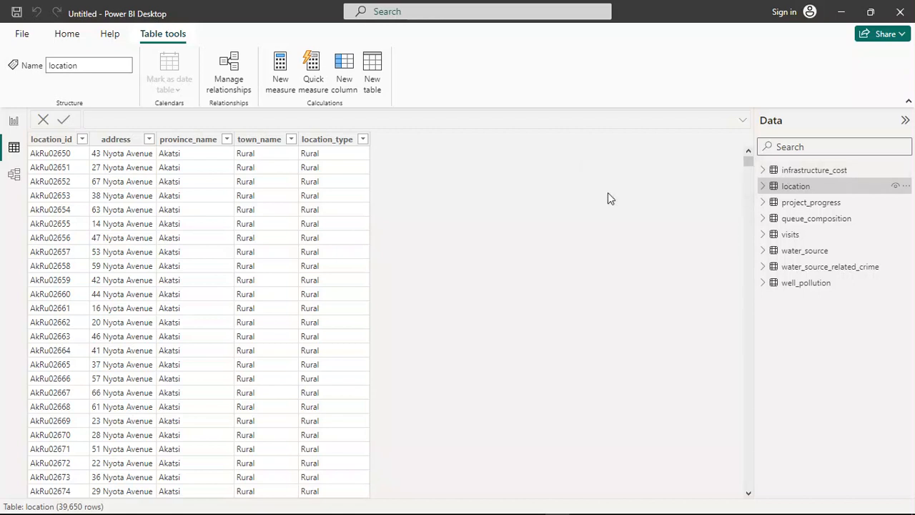
Examine the relationships between all tables in the model diagram, enlarged to 94%, checking cardinality and filter direction.
left_click(14, 175)
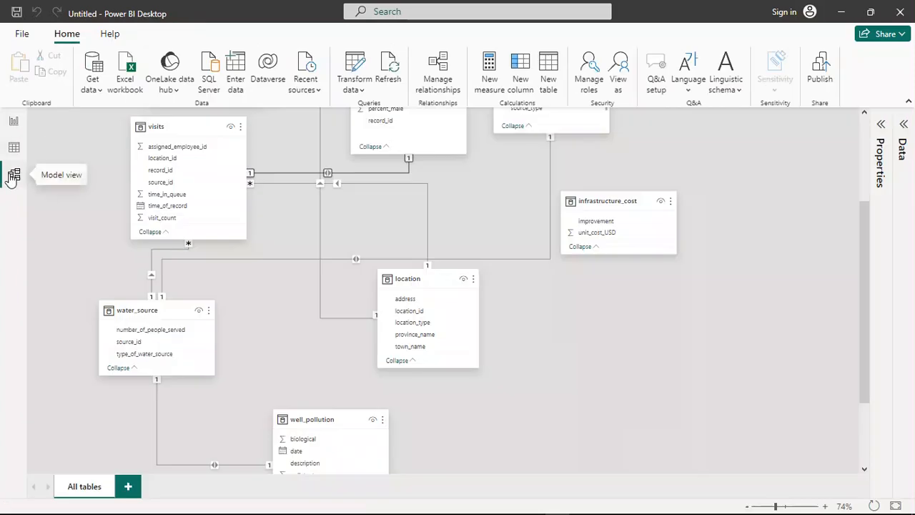
scroll(97, 240, "up", 1)
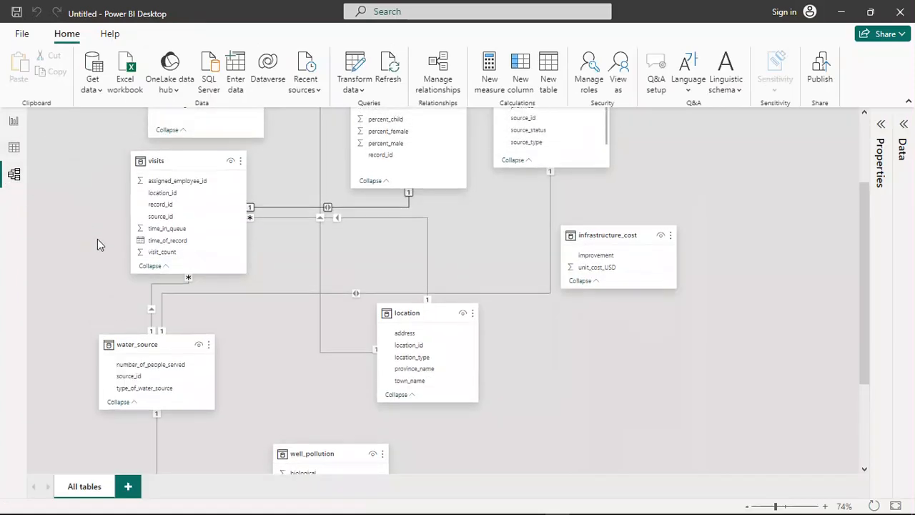
scroll(98, 240, "up", 2)
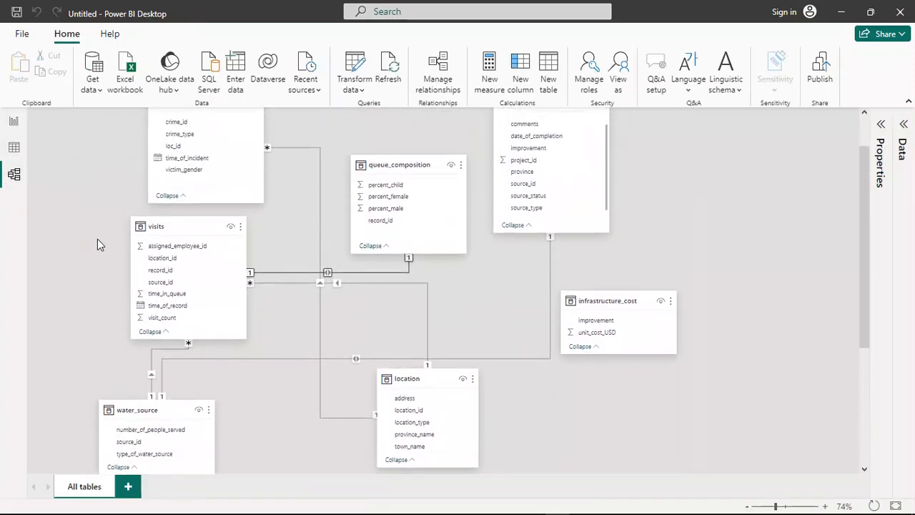
scroll(97, 244, "up", 1)
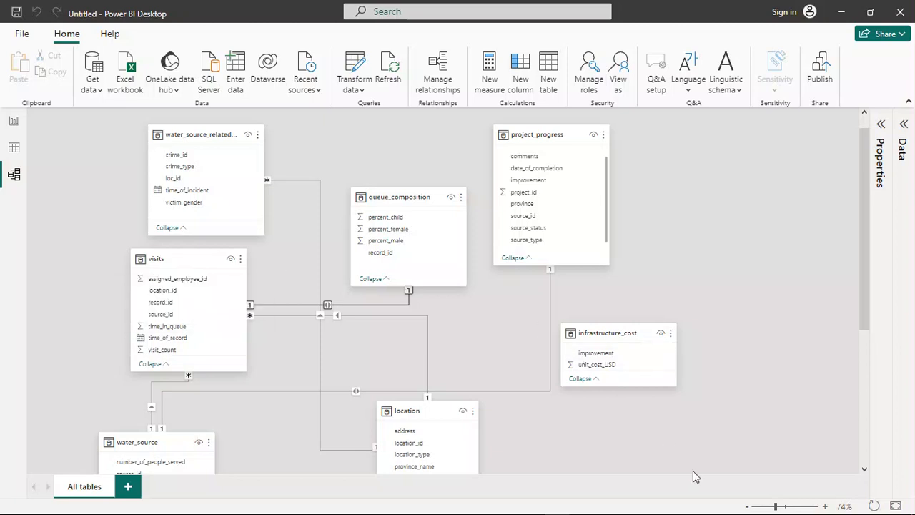
left_click_drag(774, 506, 785, 507)
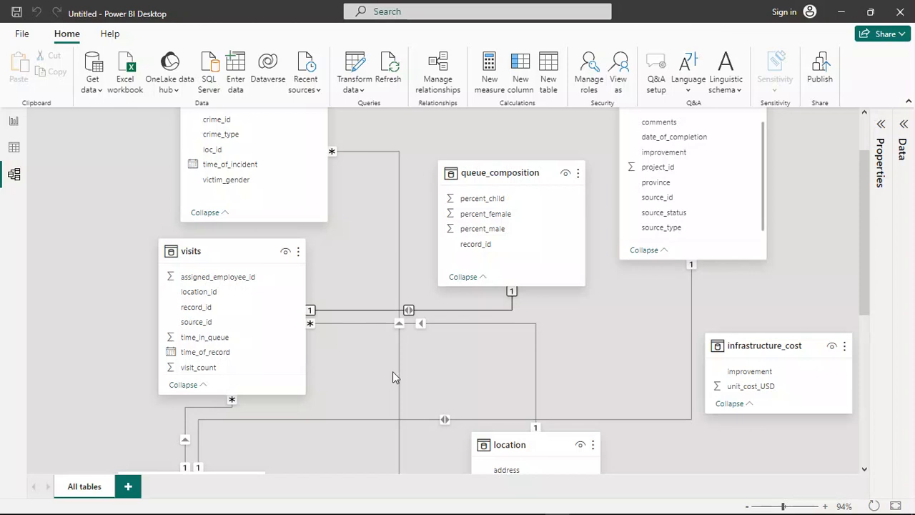
scroll(393, 371, "up", 3)
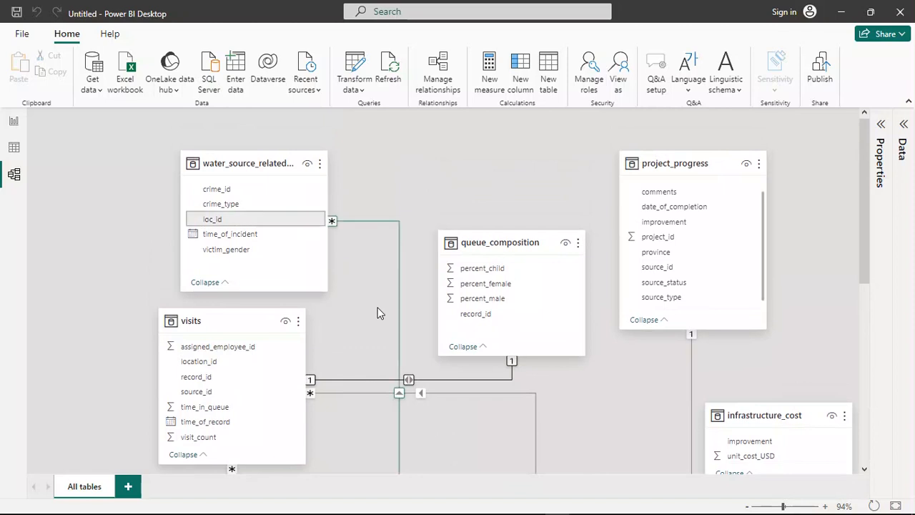
scroll(417, 295, "down", 5)
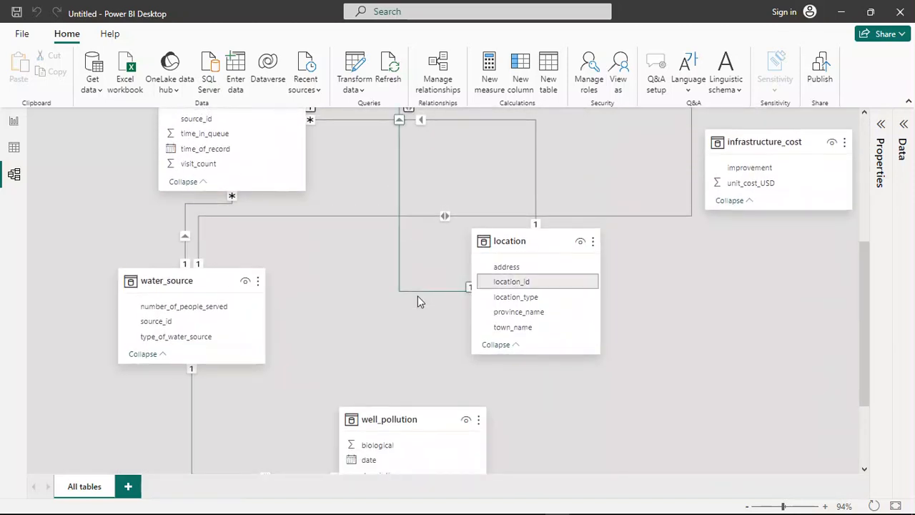
scroll(417, 296, "down", 2)
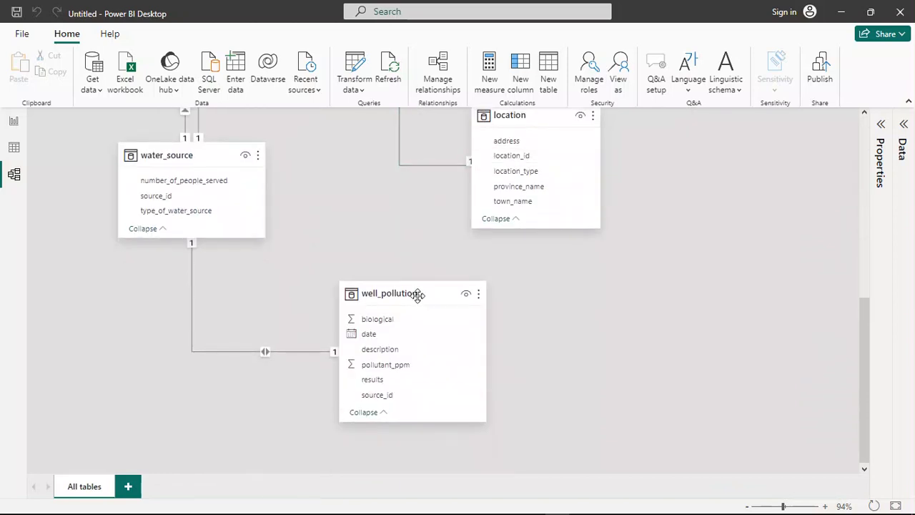
scroll(417, 296, "up", 2)
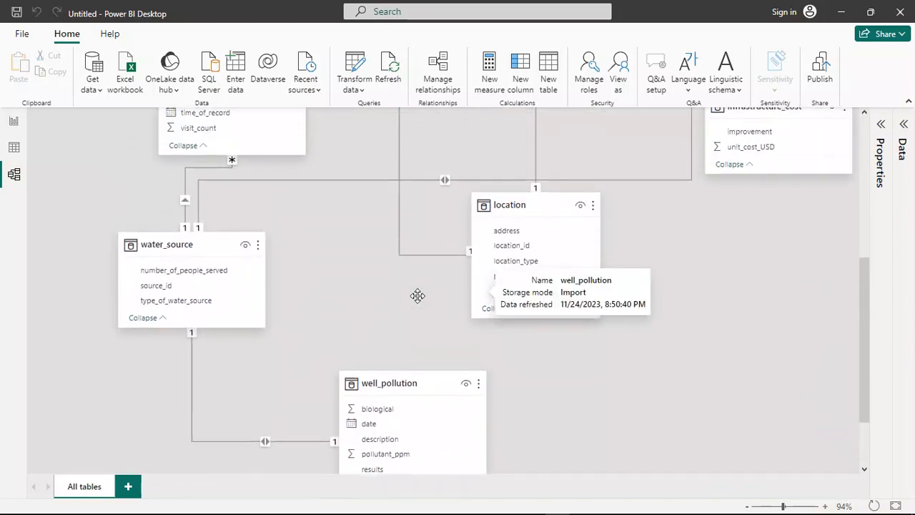
scroll(417, 295, "up", 3)
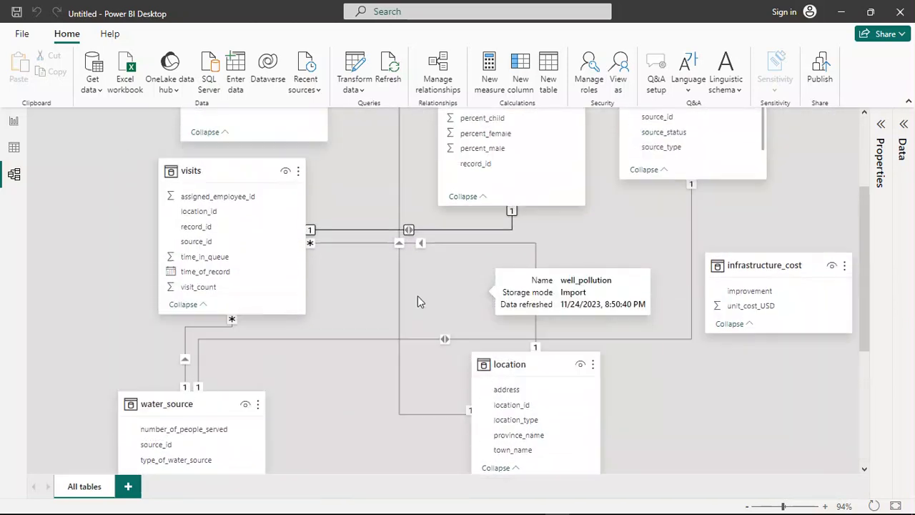
scroll(419, 301, "up", 2)
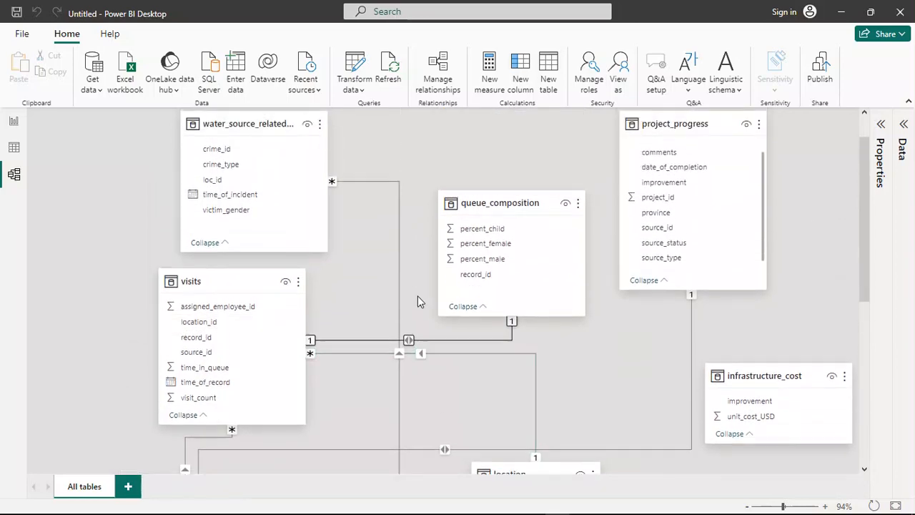
scroll(419, 301, "up", 1)
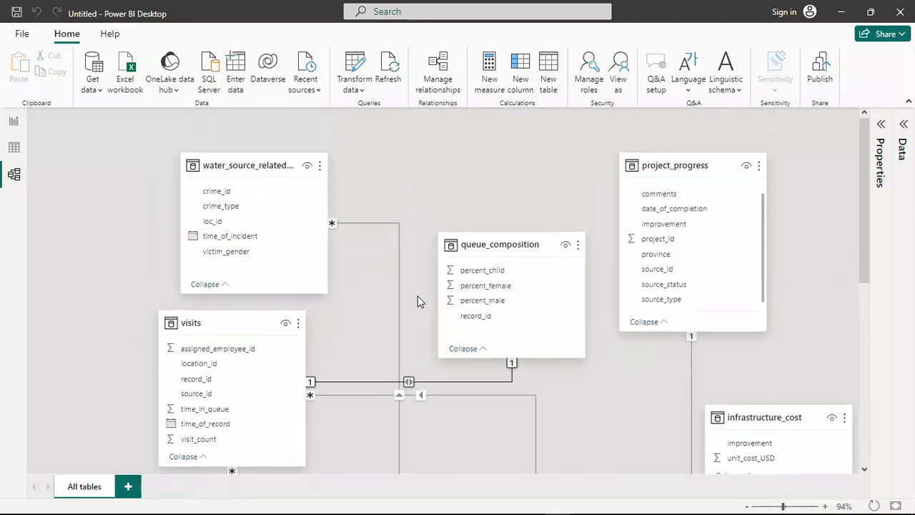
scroll(418, 300, "down", 1)
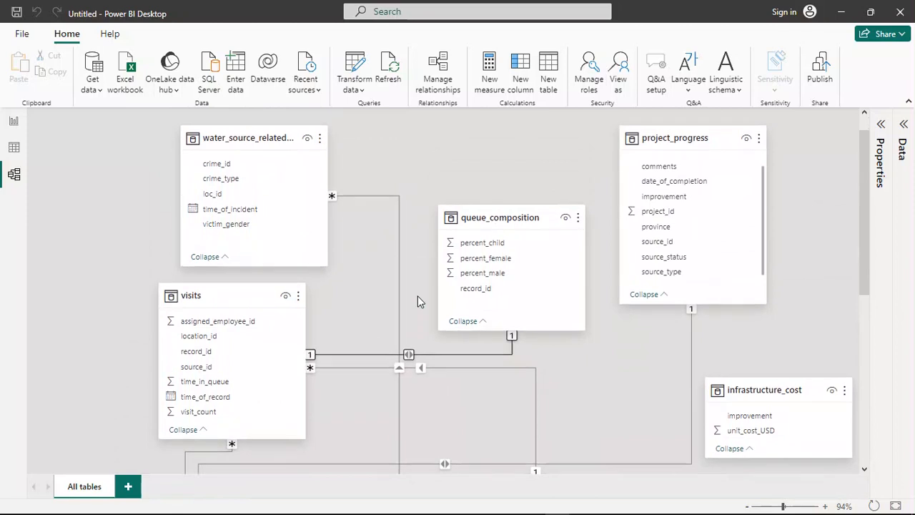
Remove the blank rows from the infrastructure_cost query in Power Query Editor, and apply the change to the model.
mouse_move(398, 512)
left_click(361, 75)
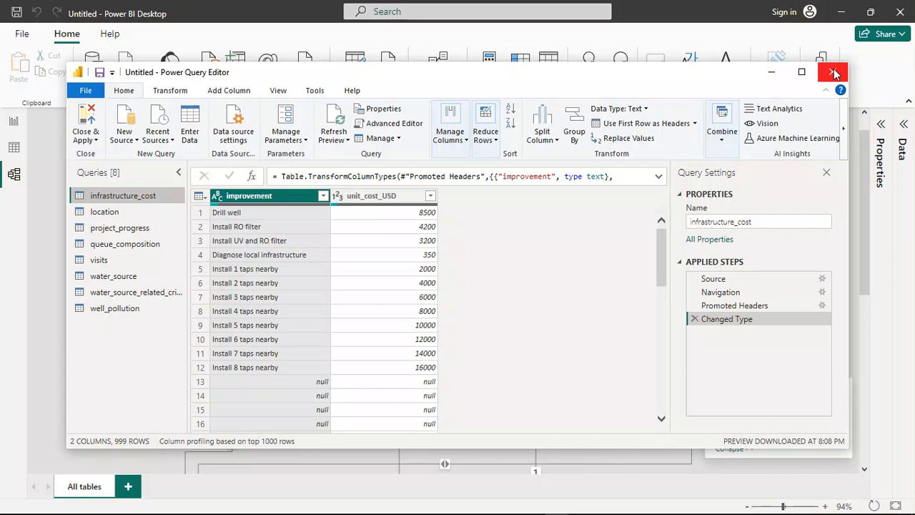
left_click(486, 141)
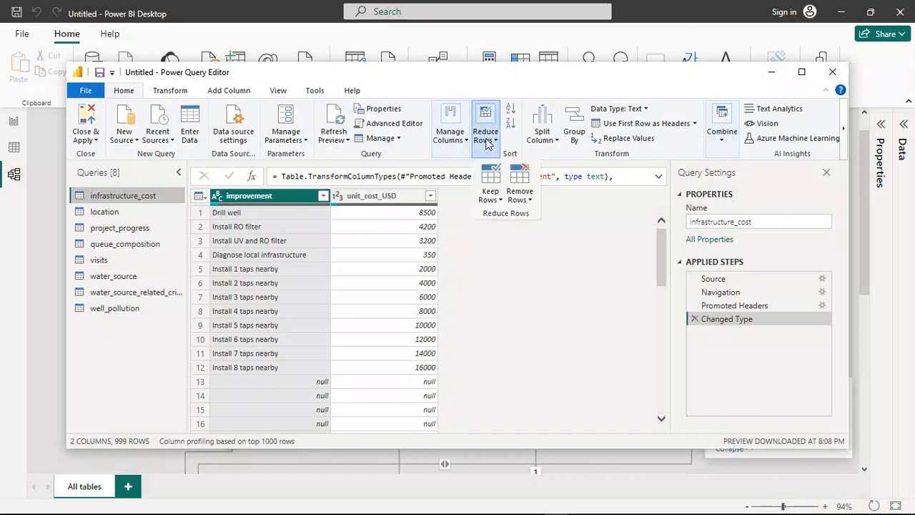
left_click(519, 185)
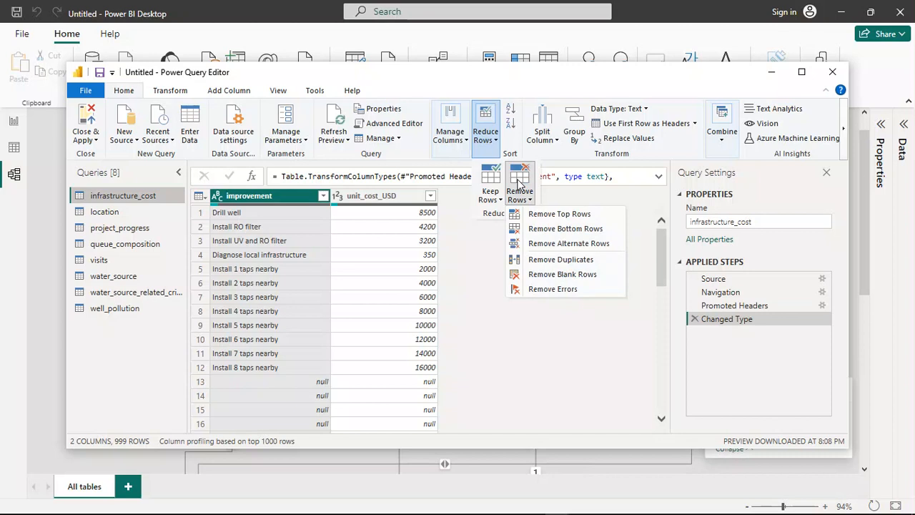
left_click(545, 276)
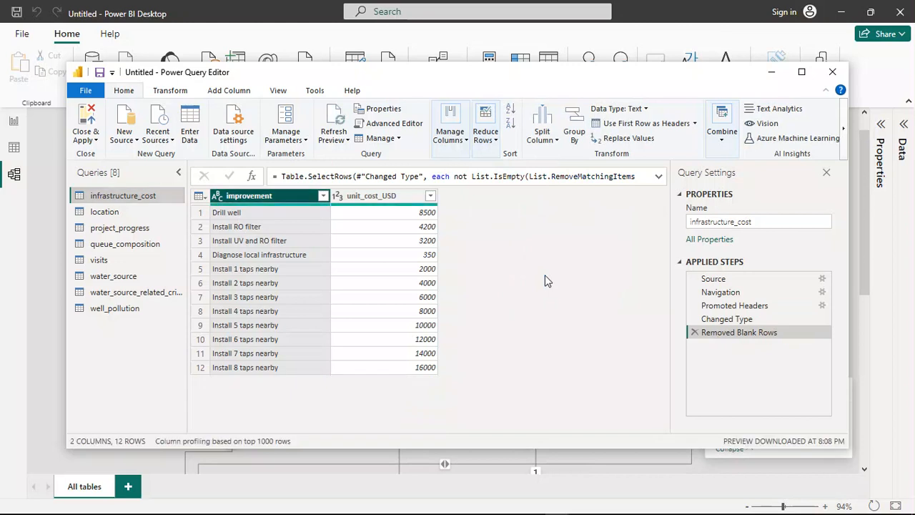
left_click(83, 126)
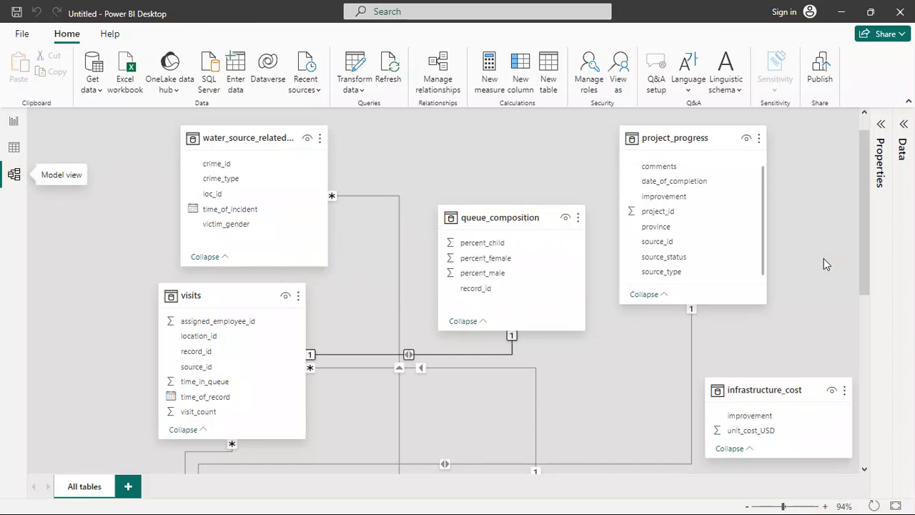
Read the relationship and data-check instructions in Part_2 (1).pdf, and return to Power BI Desktop's table data view.
scroll(823, 259, "down", 3)
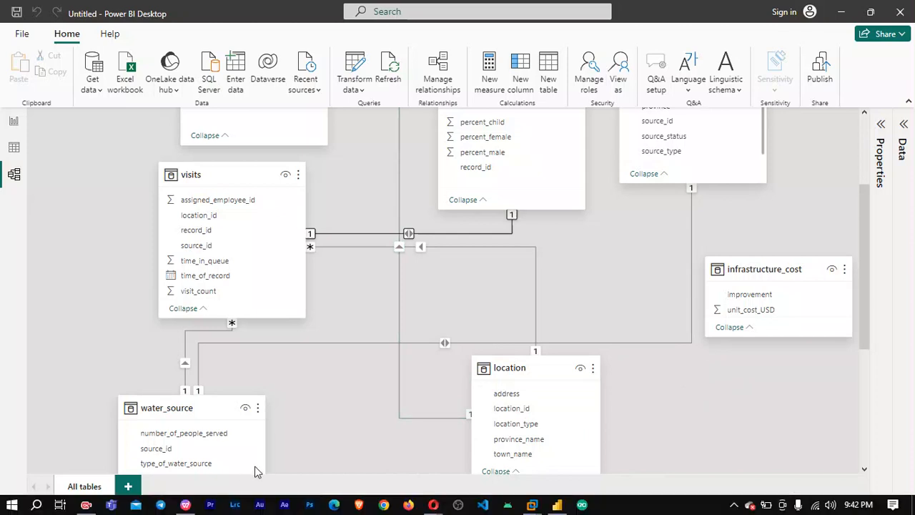
key("super")
left_click(190, 505)
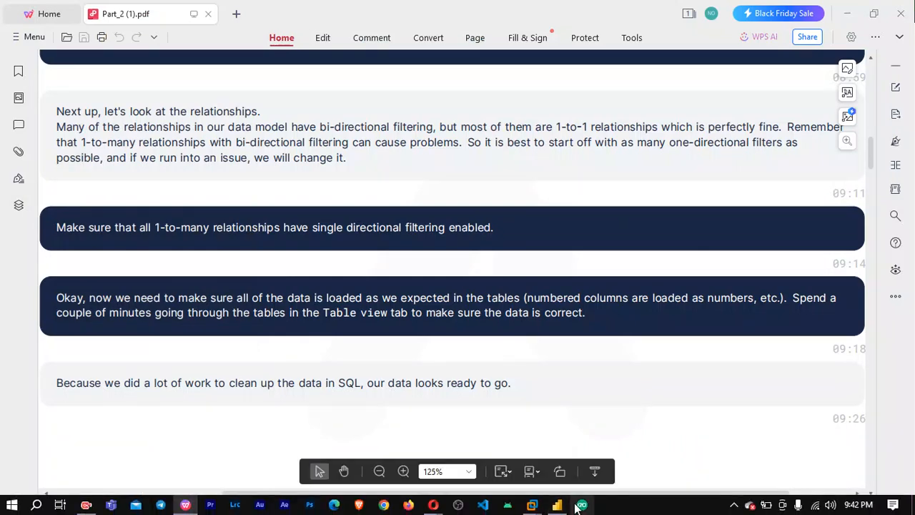
left_click(557, 504)
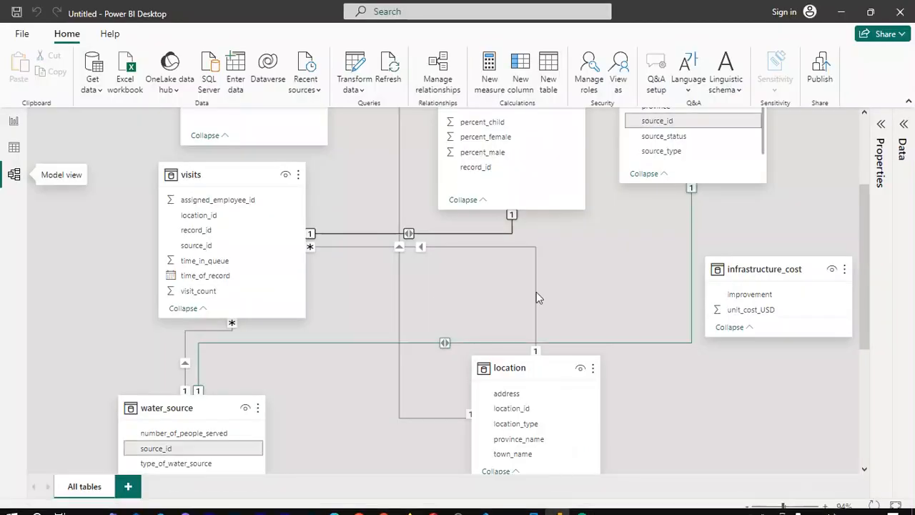
left_click(16, 153)
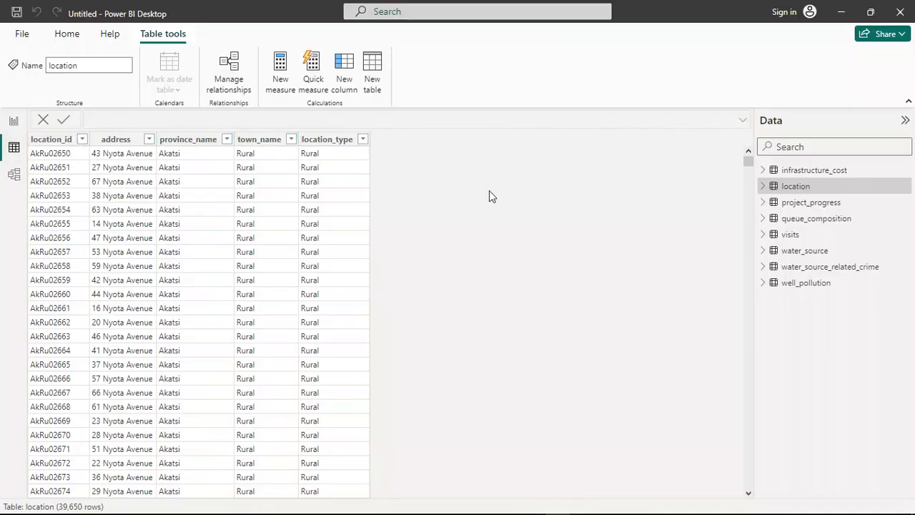
Check the infrastructure_cost table for remaining blank rows, and look through the rows of the location table.
left_click(819, 175)
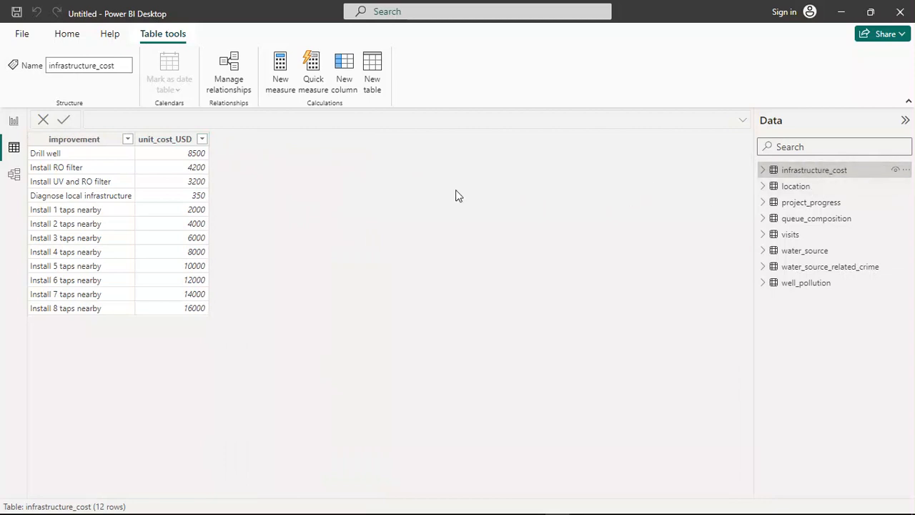
left_click(822, 150)
left_click(824, 187)
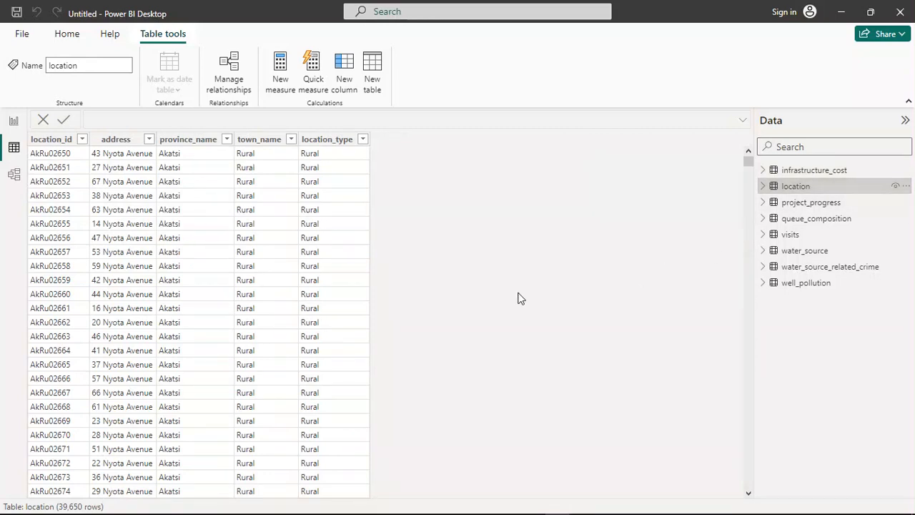
scroll(266, 326, "down", 15)
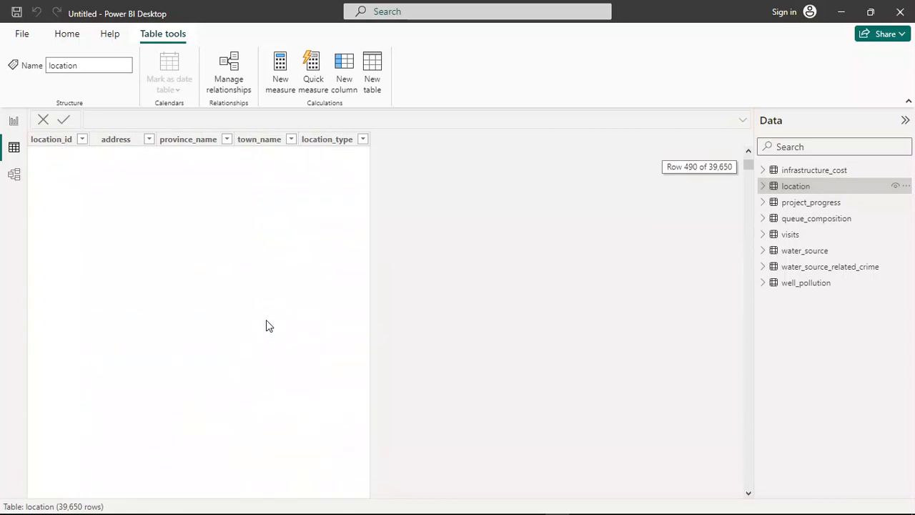
scroll(265, 326, "down", 10)
scroll(266, 326, "up", 20)
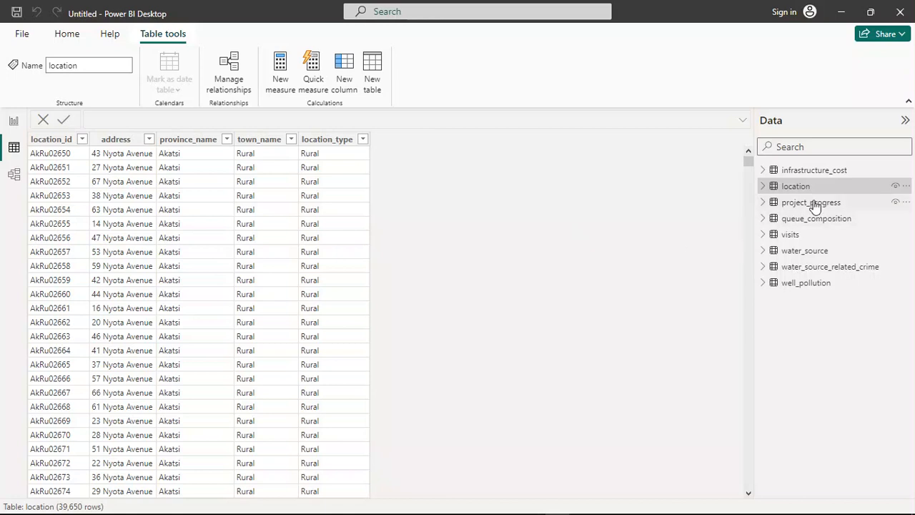
Check the data type of every column in the location table, from location_id to location_type.
mouse_move(815, 205)
left_click(315, 141)
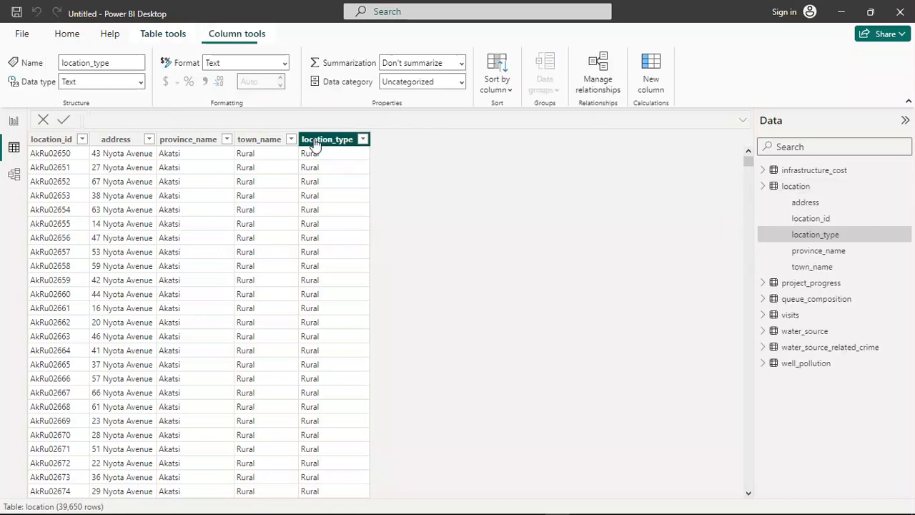
left_click(48, 140)
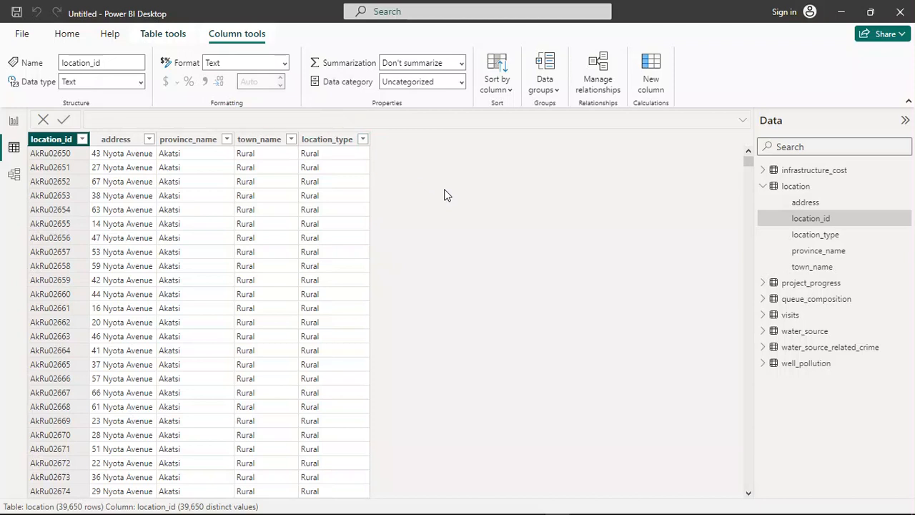
left_click(122, 142)
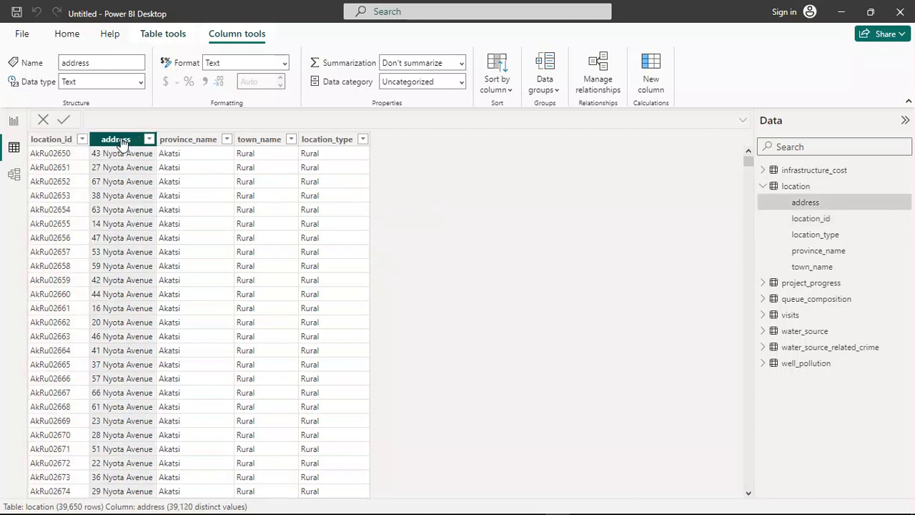
left_click(182, 143)
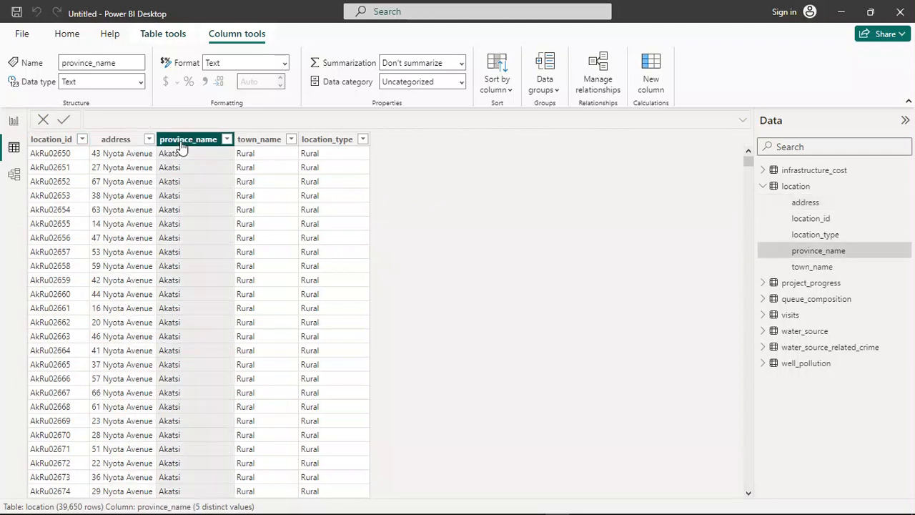
left_click(254, 143)
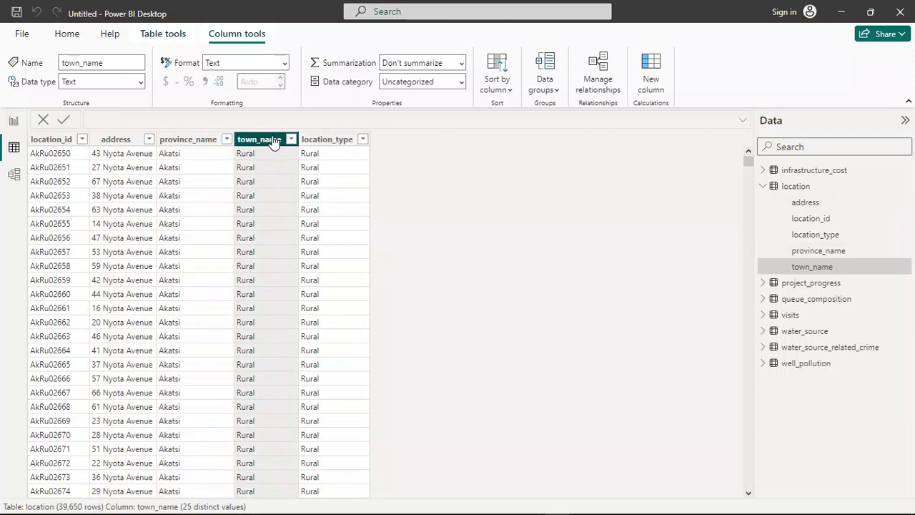
left_click(323, 143)
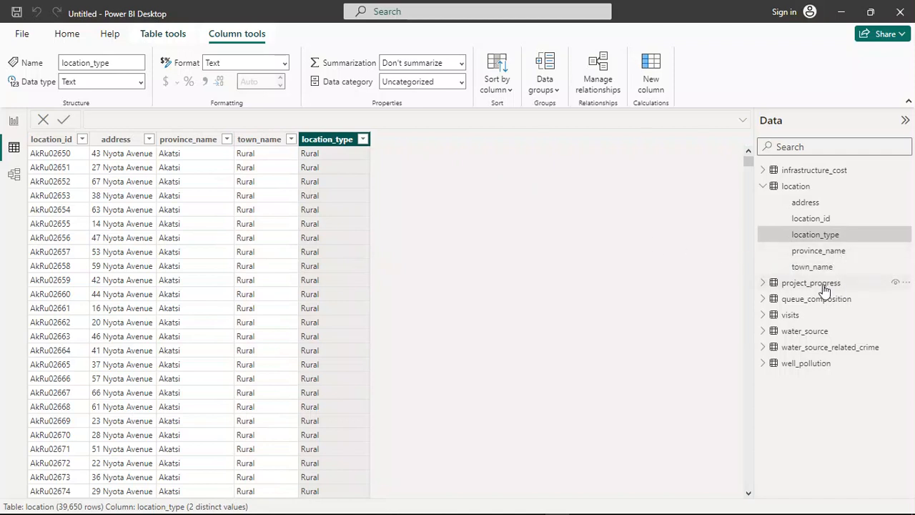
Check the data types of the project_progress columns from project_id through source_status.
mouse_move(824, 289)
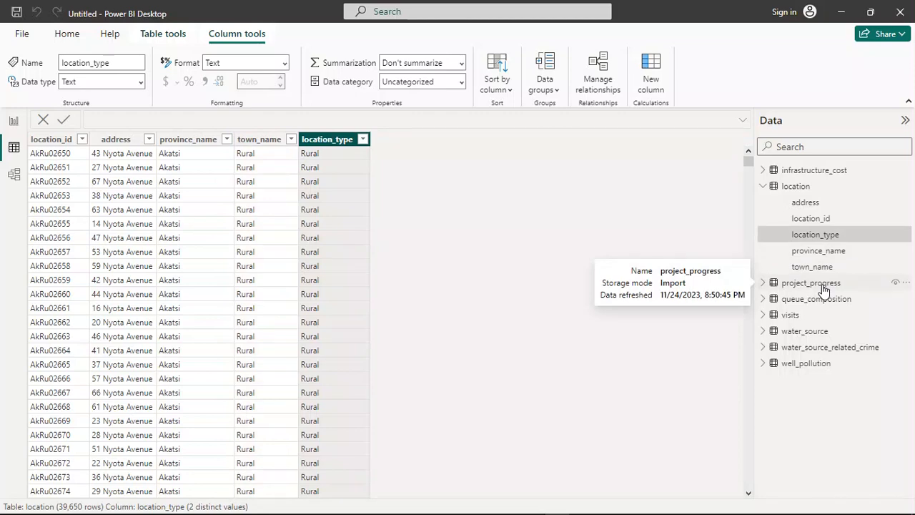
left_click(824, 285)
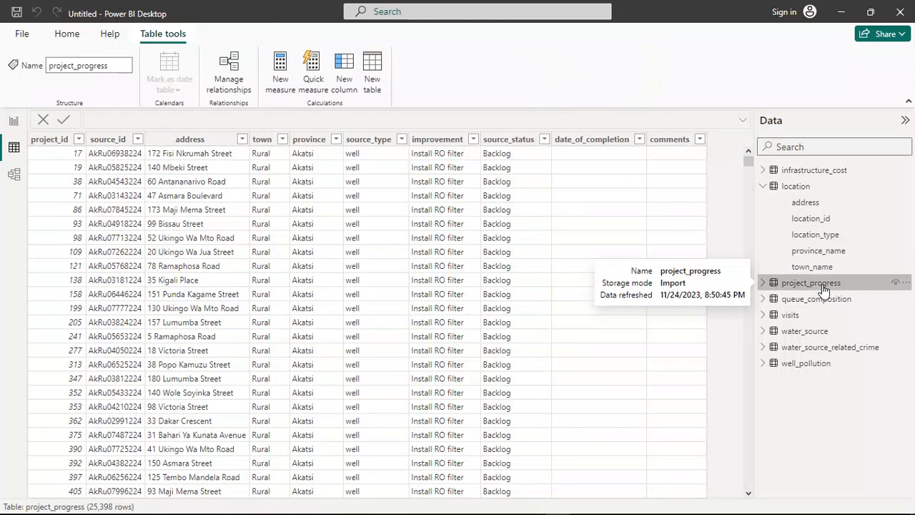
left_click(50, 139)
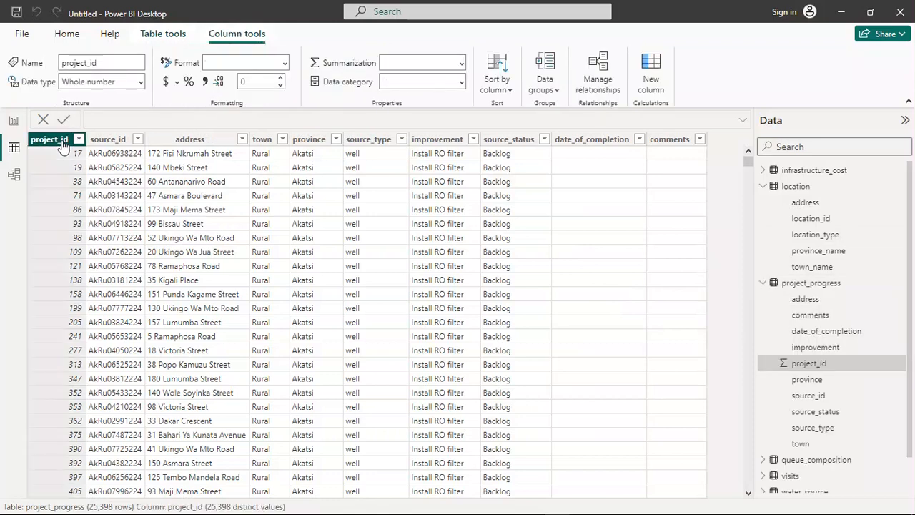
left_click(111, 141)
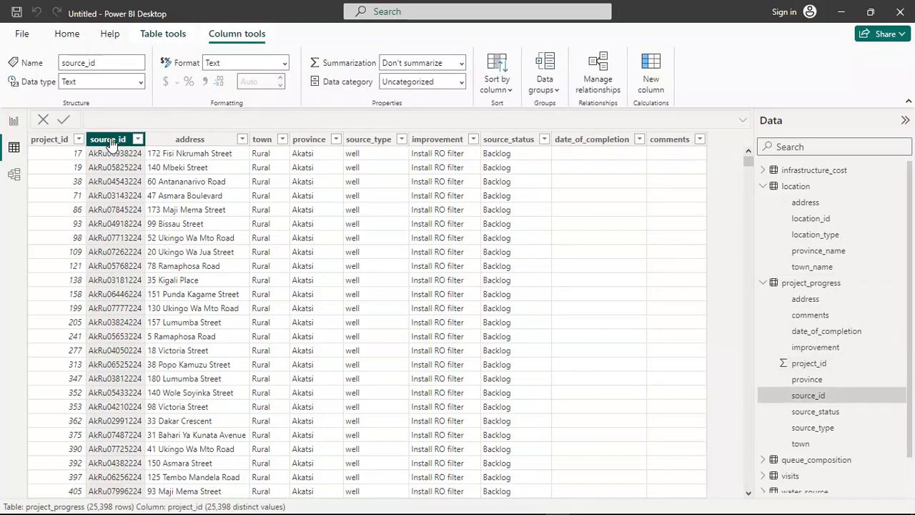
left_click(179, 141)
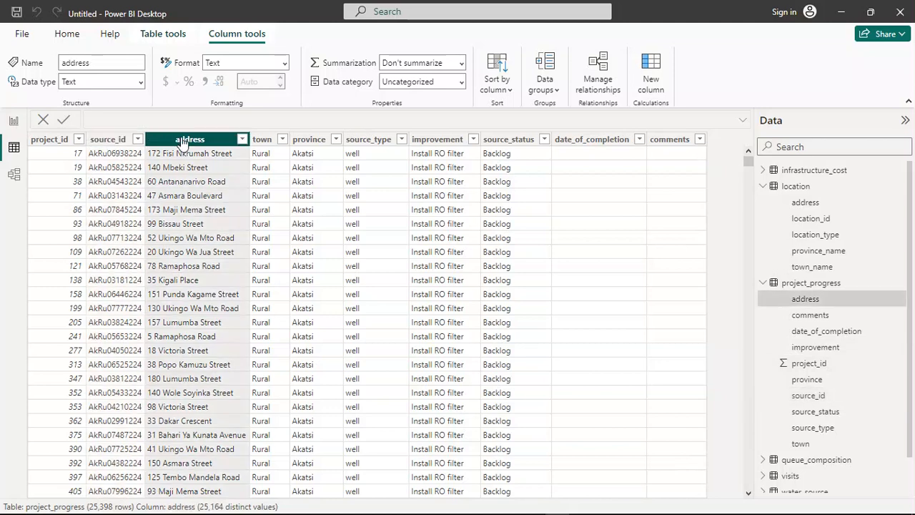
left_click(269, 143)
left_click(313, 145)
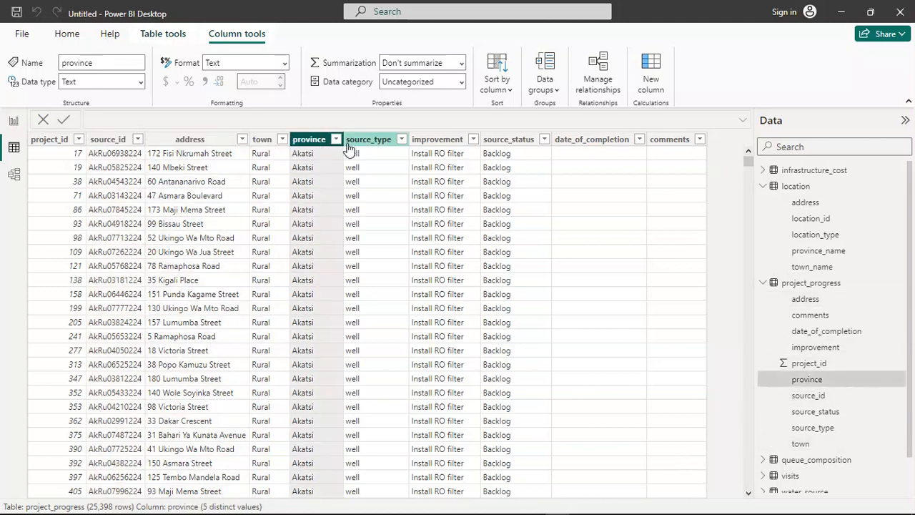
left_click(367, 144)
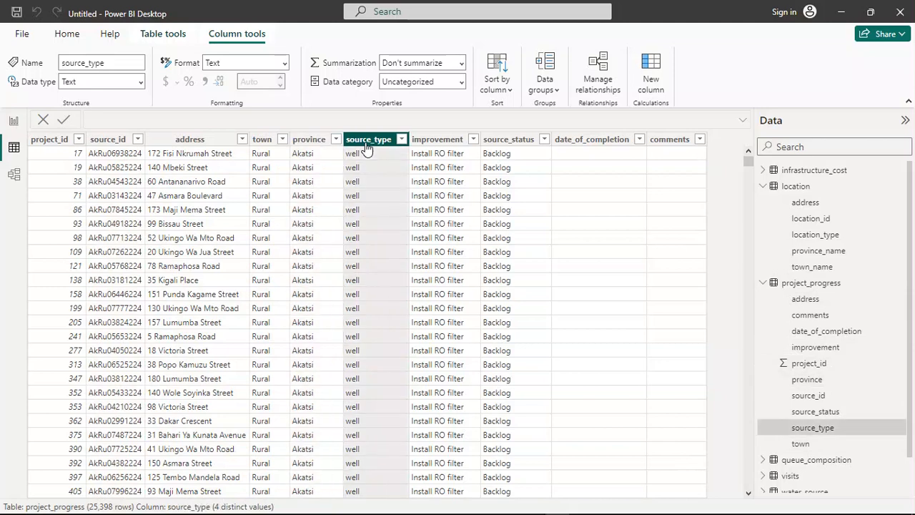
left_click(436, 147)
left_click(499, 144)
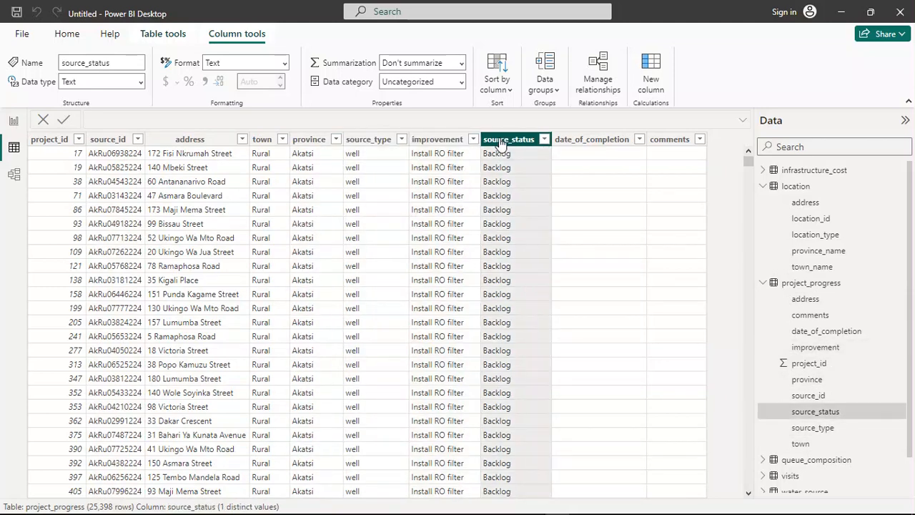
Examine the date_of_completion and comments columns of project_progress for their data type and any filled-in rows.
left_click(592, 141)
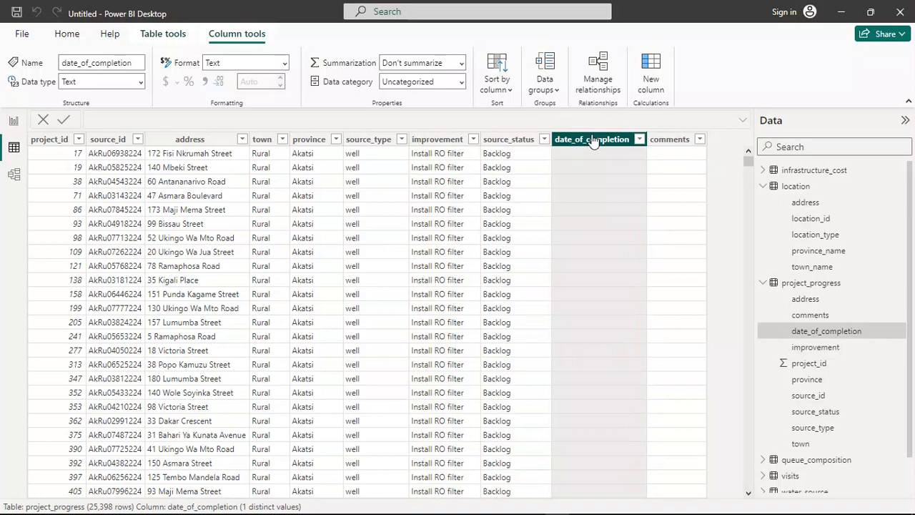
scroll(622, 310, "down", 15)
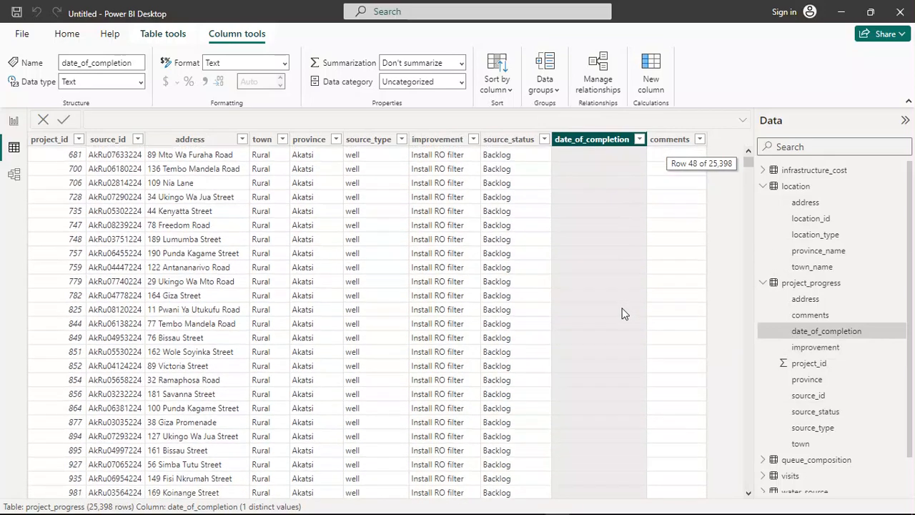
scroll(622, 313, "down", 20)
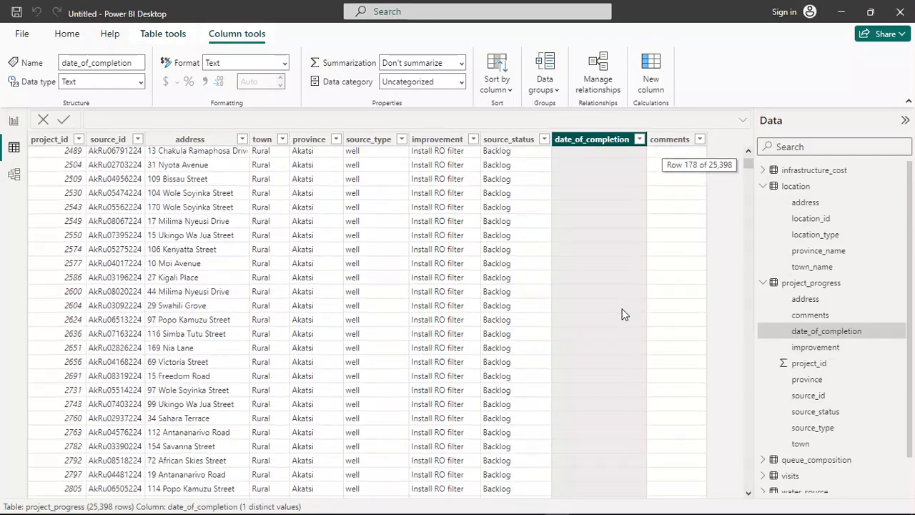
scroll(622, 315, "down", 20)
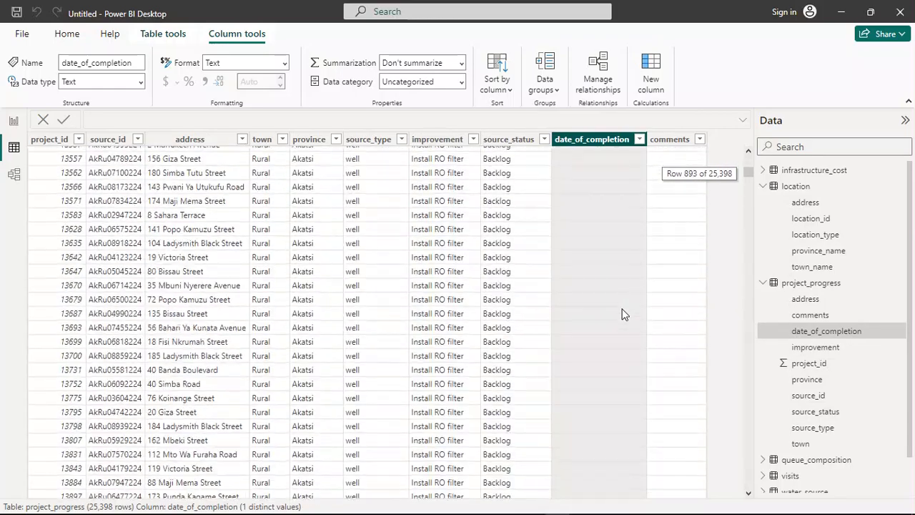
scroll(622, 314, "up", 20)
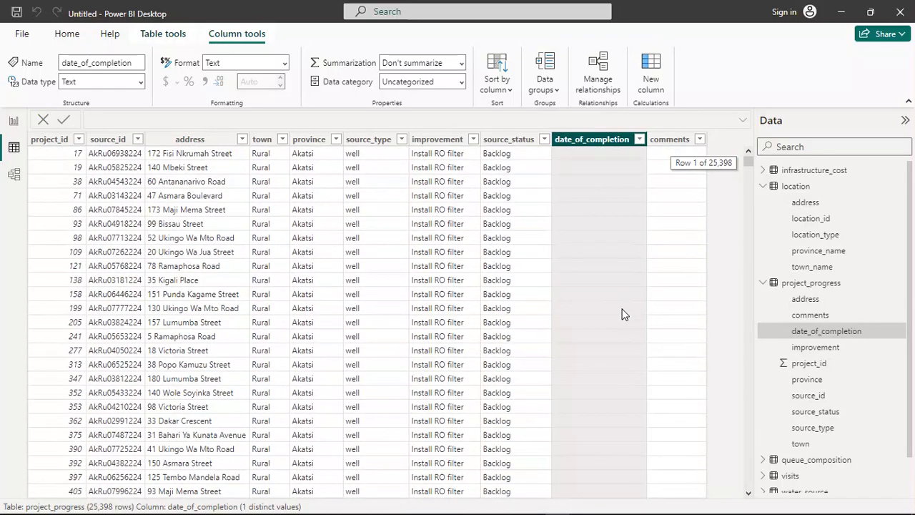
left_click(669, 140)
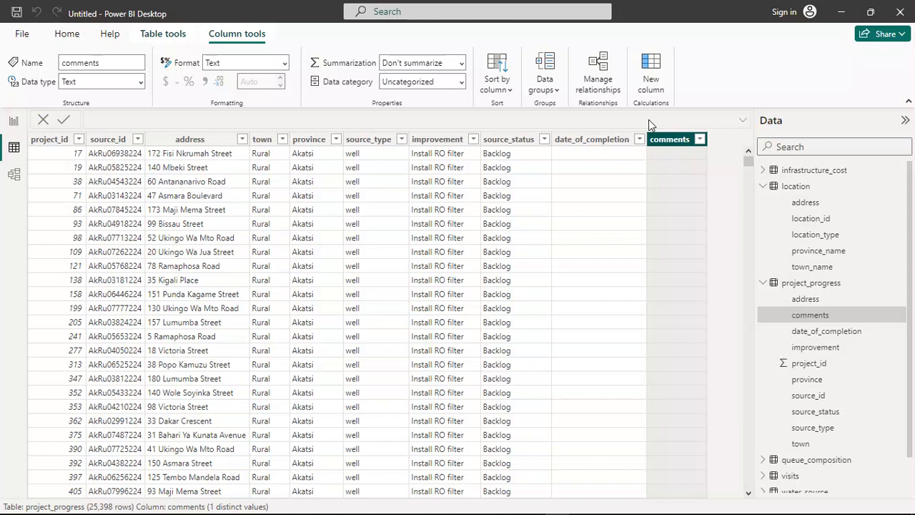
left_click(613, 143)
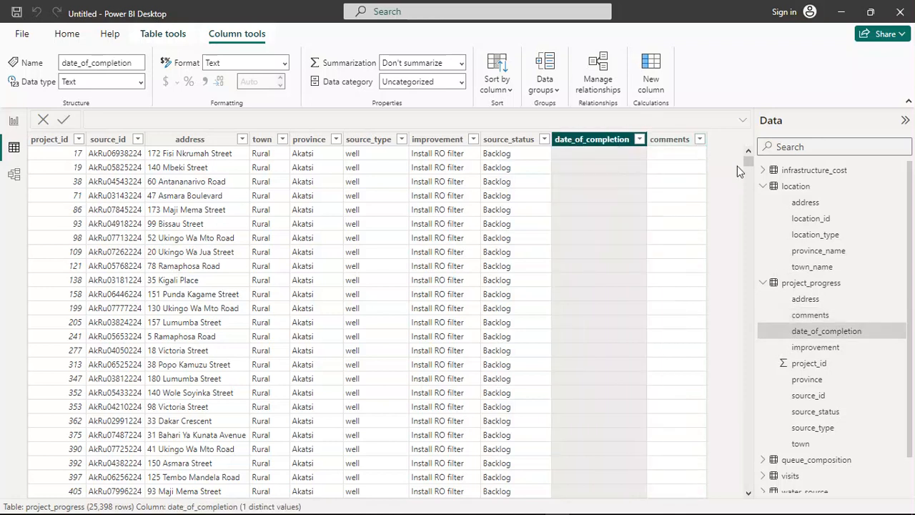
Check the data types of record_id, percent_male, percent_female and percent_child in the queue_composition table.
scroll(888, 251, "down", 1)
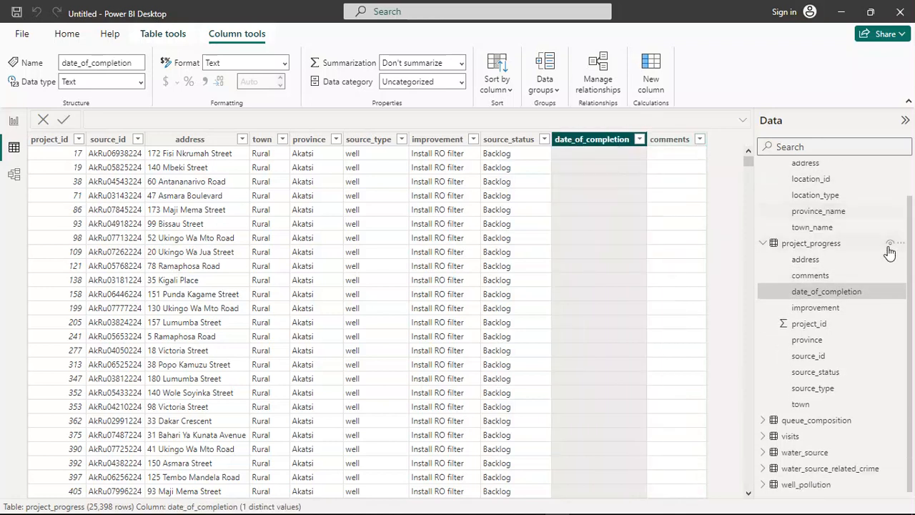
left_click(825, 420)
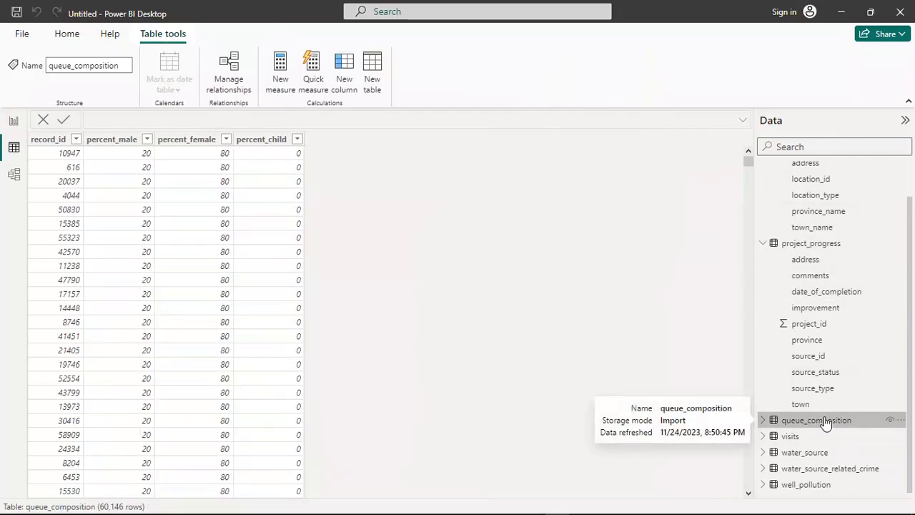
left_click(62, 140)
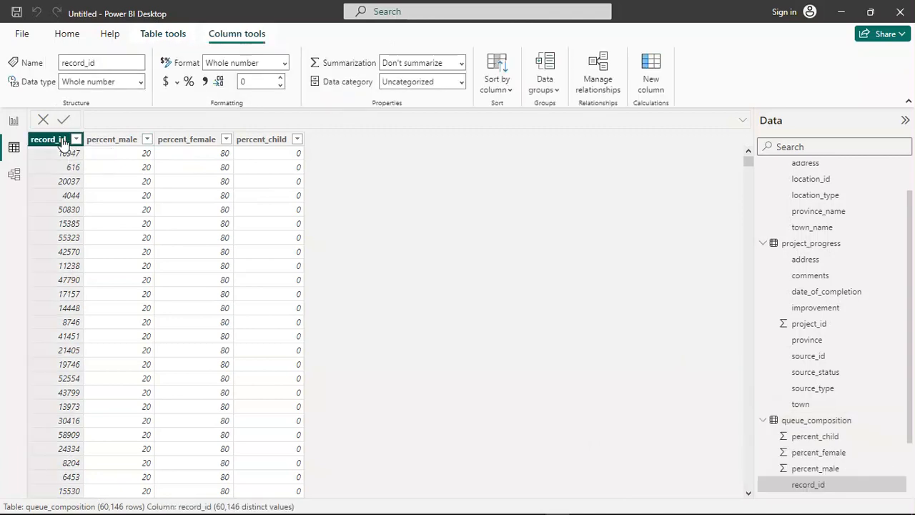
left_click(112, 140)
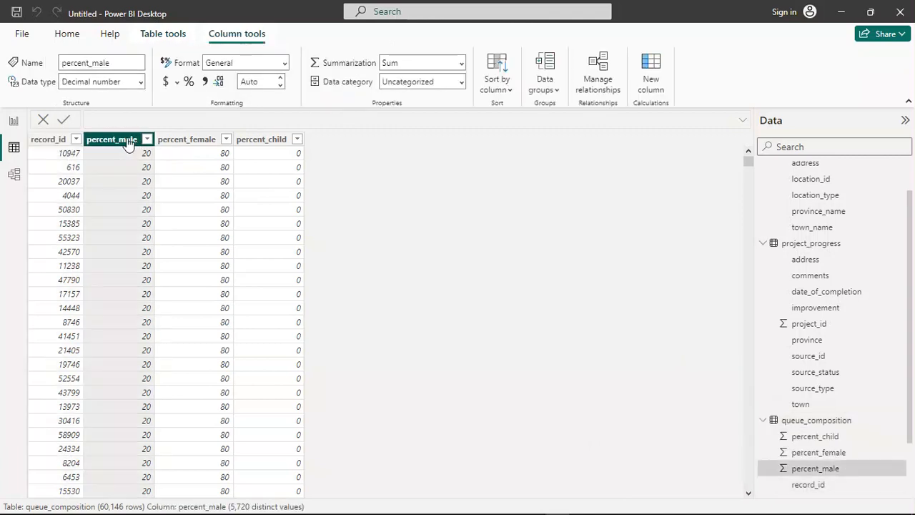
left_click(174, 141)
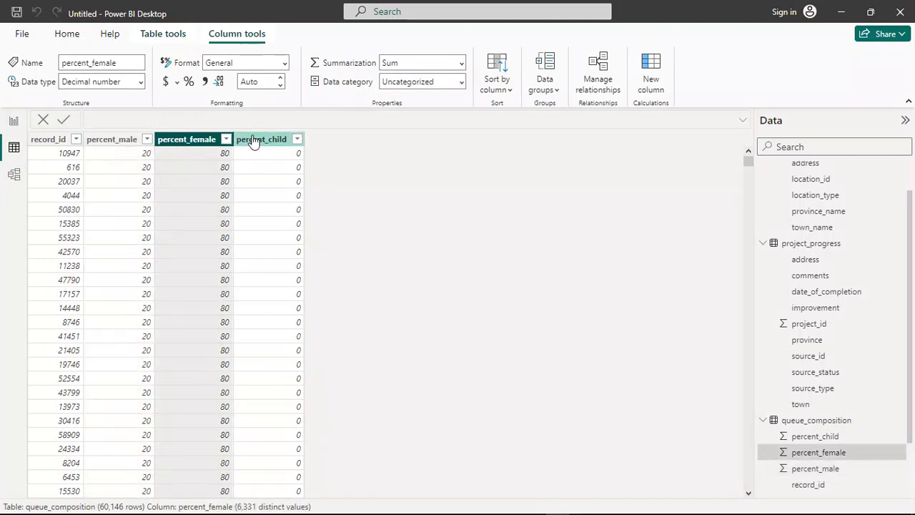
left_click(254, 141)
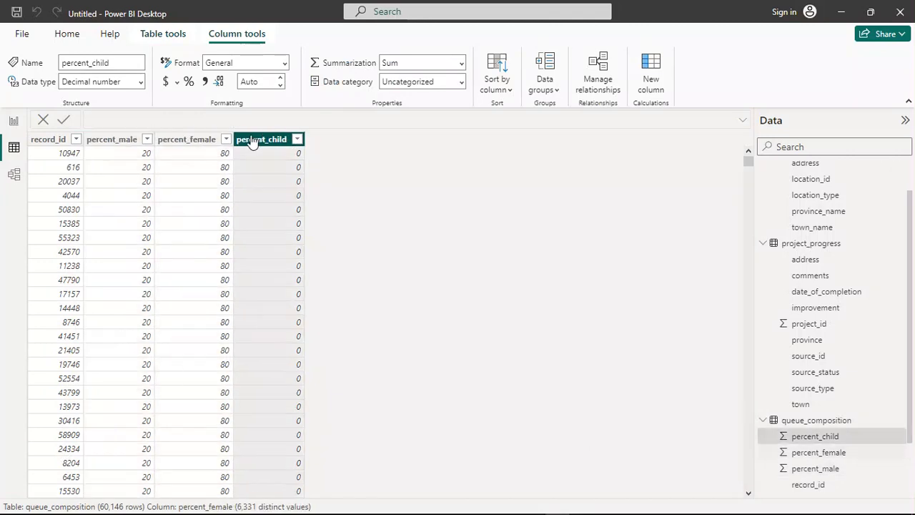
left_click(192, 141)
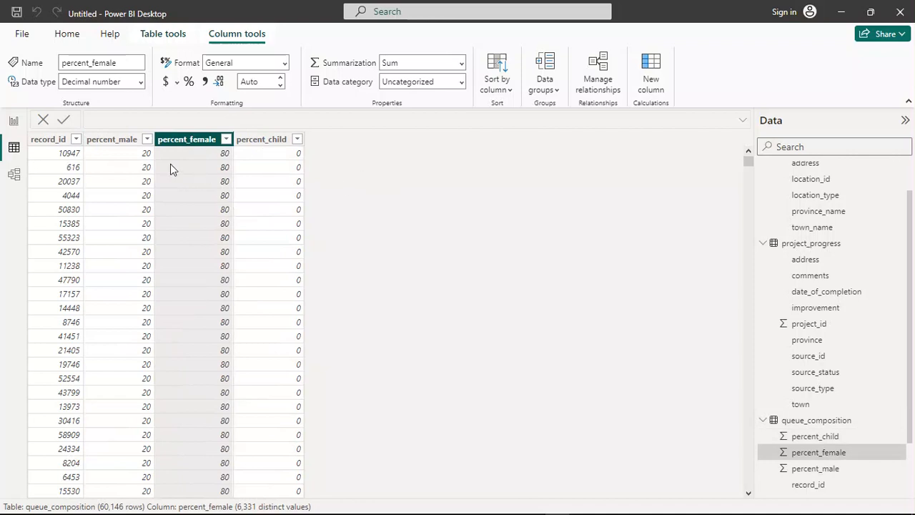
left_click(116, 143)
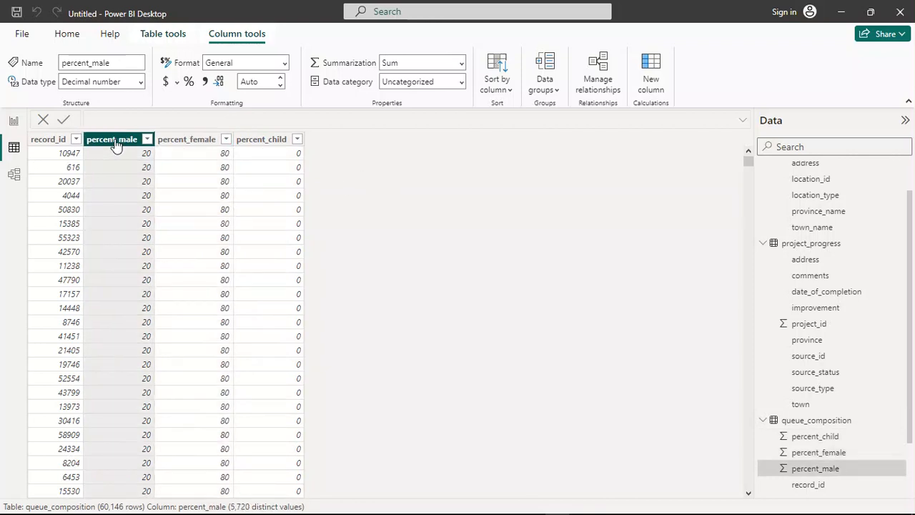
left_click(44, 142)
Look through the percent_male values in queue_composition to compare them with the column's data type.
left_click(111, 145)
scroll(124, 272, "down", 20)
scroll(124, 272, "down", 20)
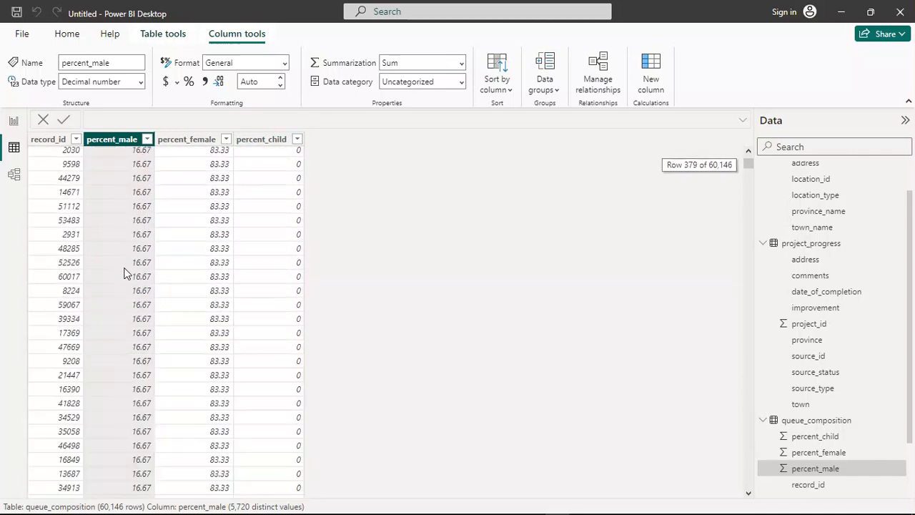
scroll(124, 272, "up", 20)
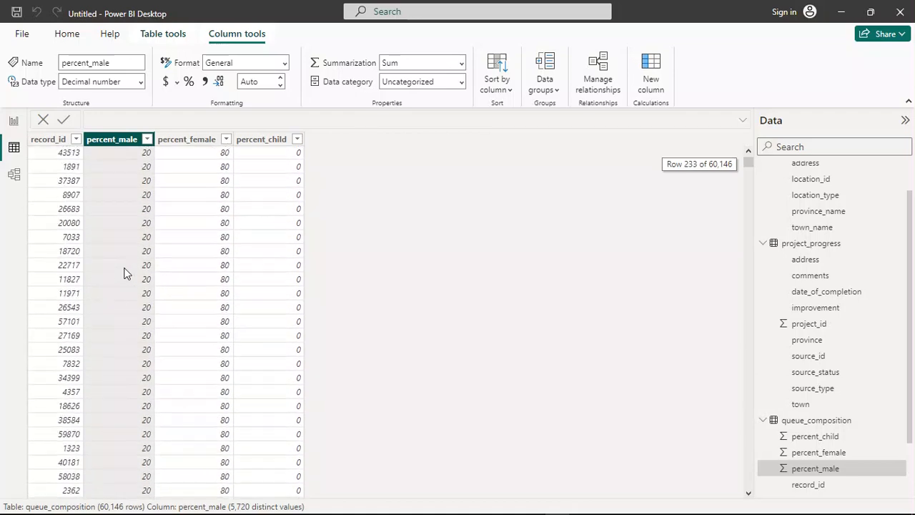
Scan further down the percent_male column of queue_composition for values that contain decimals.
scroll(124, 273, "up", 4)
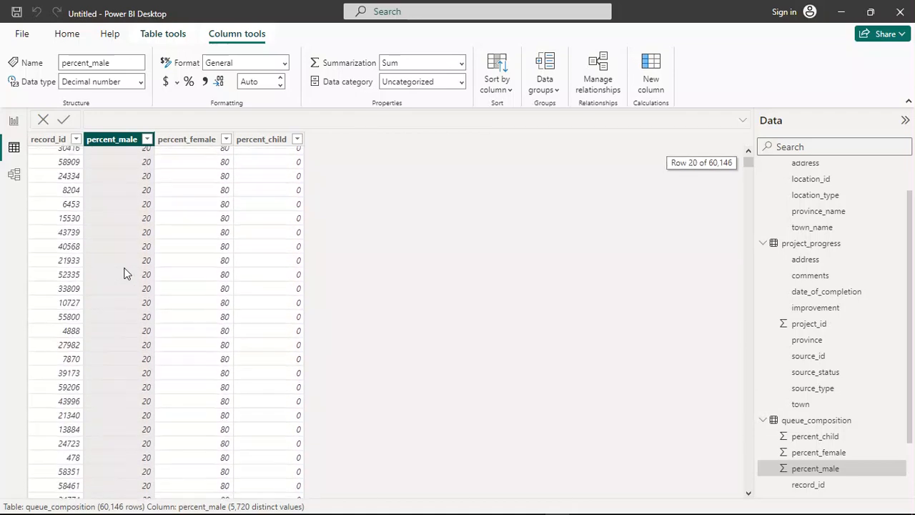
scroll(124, 272, "down", 5)
scroll(123, 272, "down", 11)
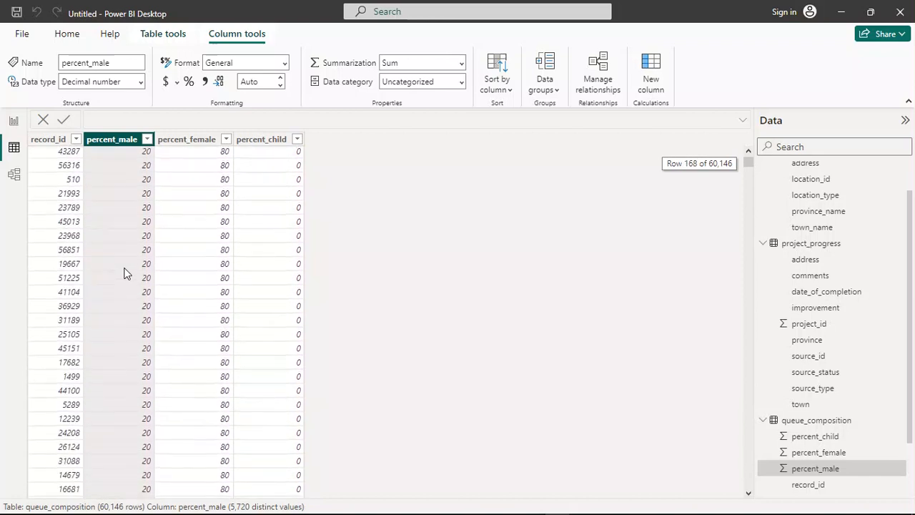
scroll(123, 272, "up", 3)
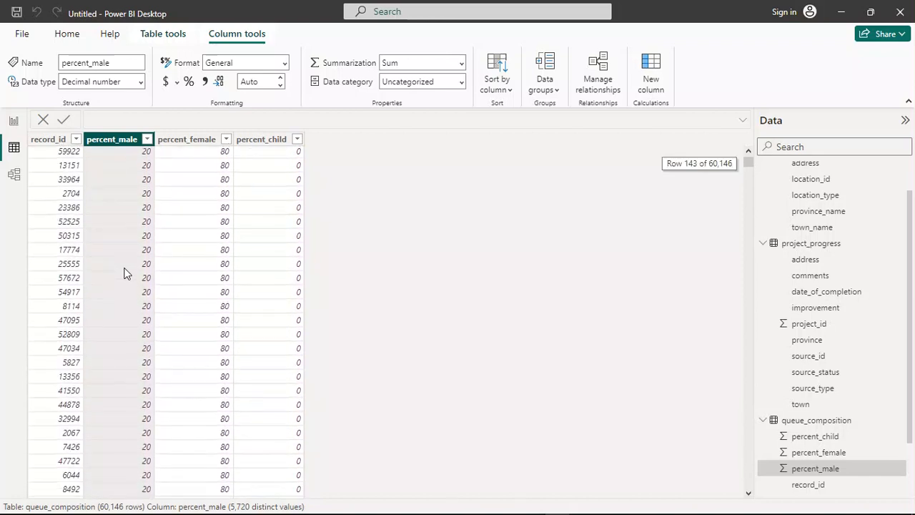
scroll(123, 272, "down", 1)
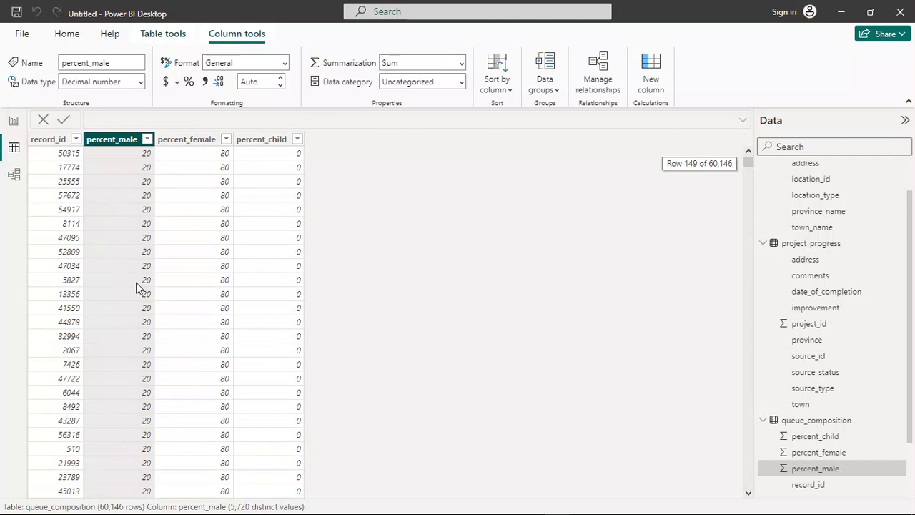
scroll(137, 284, "down", 1)
scroll(138, 286, "down", 15)
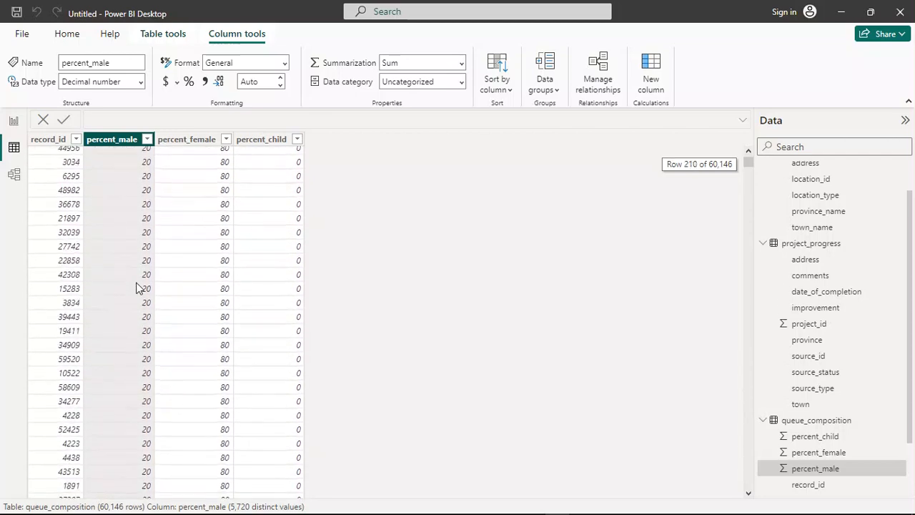
scroll(137, 286, "down", 20)
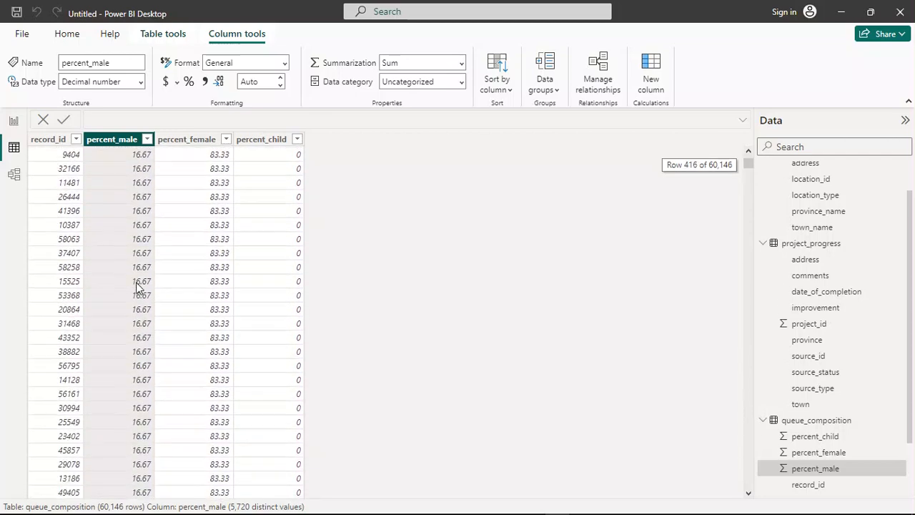
scroll(139, 324, "down", 20)
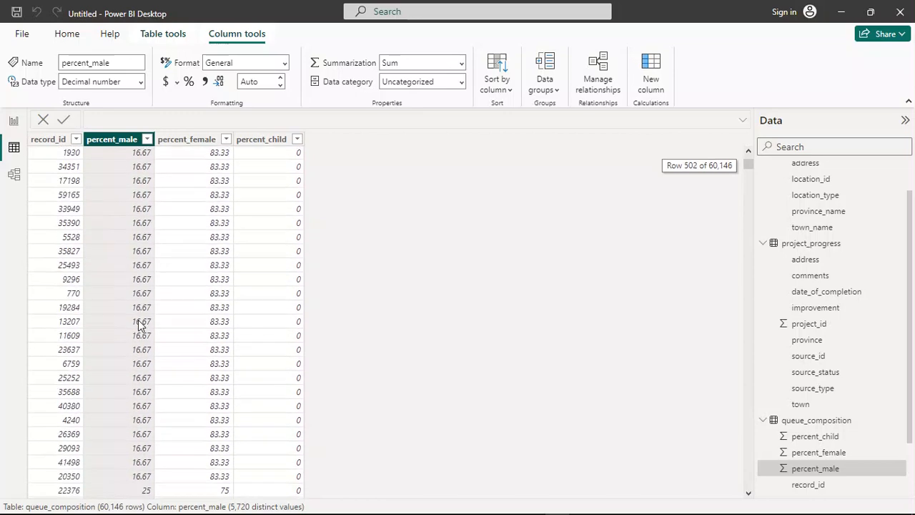
scroll(140, 324, "down", 20)
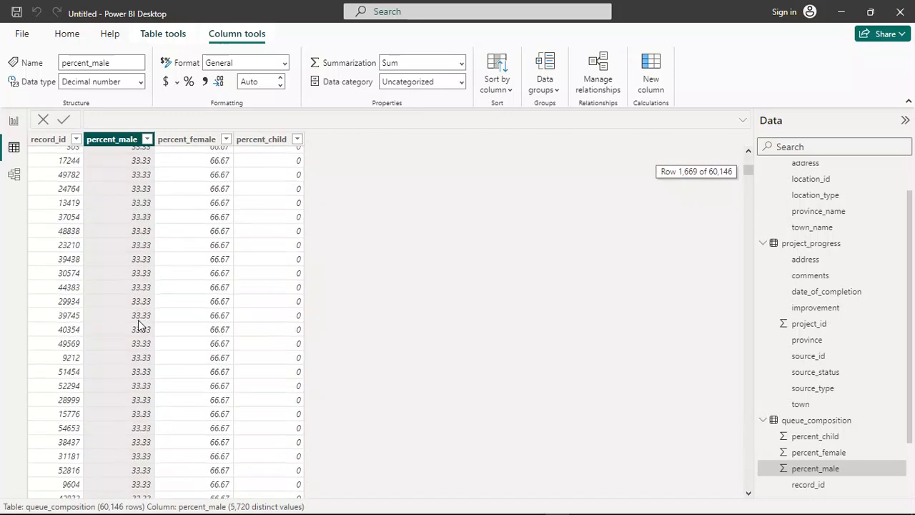
scroll(140, 326, "up", 20)
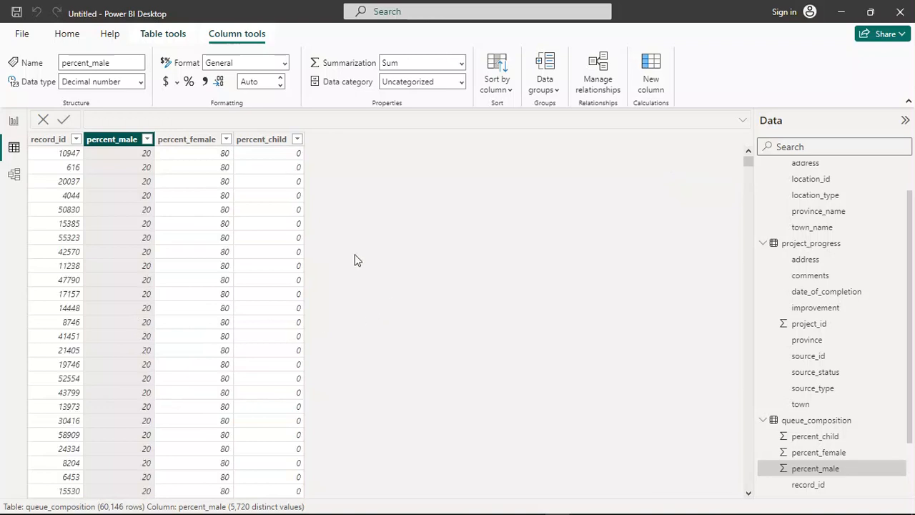
Check the data types of percent_female and percent_child in queue_composition and look through the percent_child values.
left_click(203, 141)
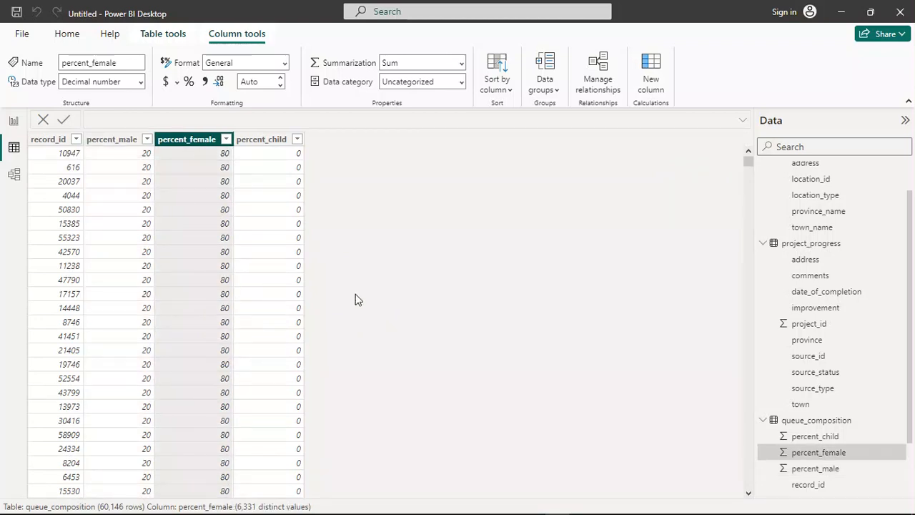
left_click(274, 141)
scroll(280, 342, "down", 20)
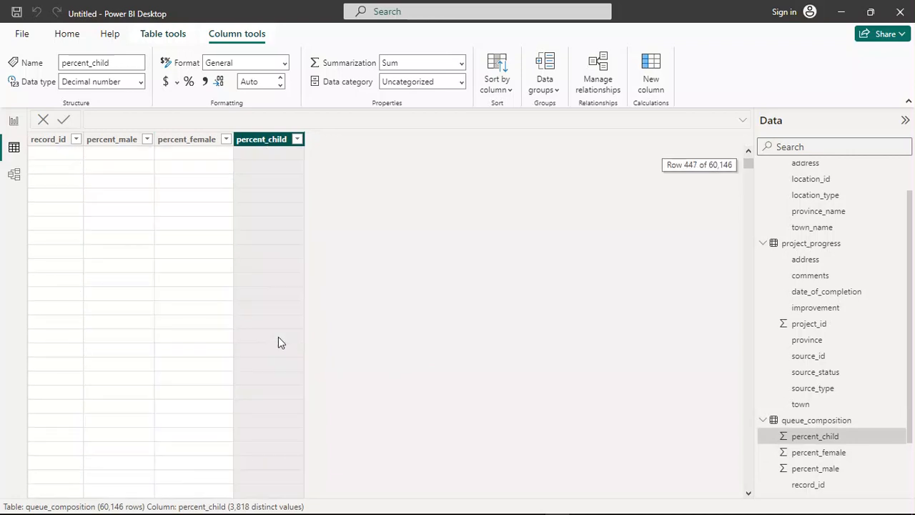
scroll(278, 338, "down", 5)
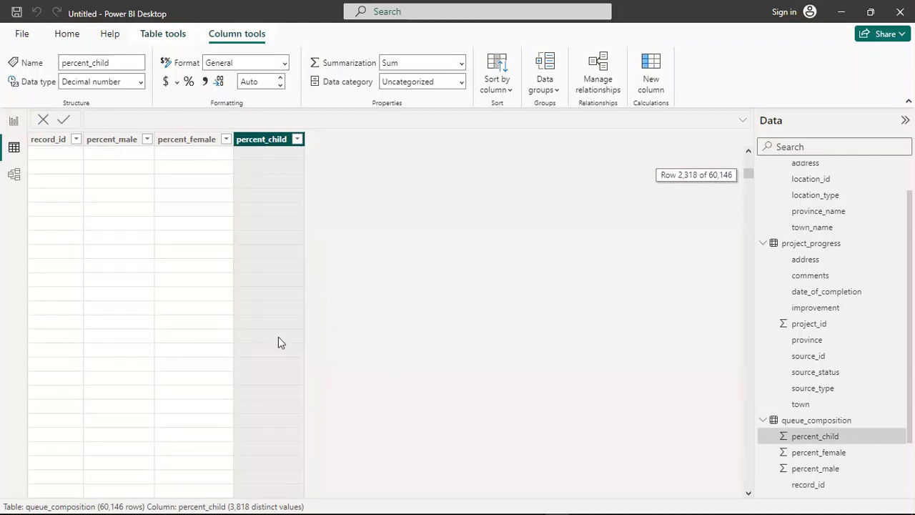
scroll(279, 340, "down", 15)
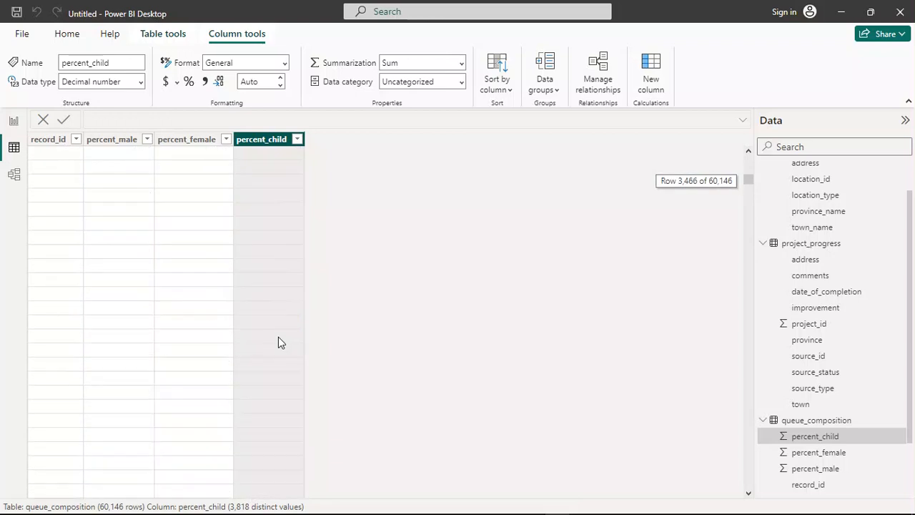
scroll(278, 337, "up", 5)
Open the visits table and check the data types of its columns from record_id through visit_count.
scroll(781, 382, "down", 2)
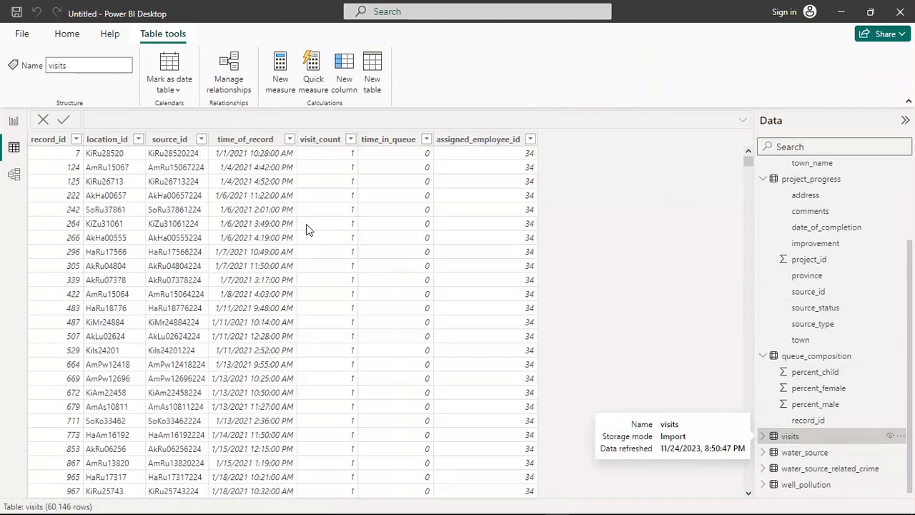
left_click(50, 142)
left_click(125, 141)
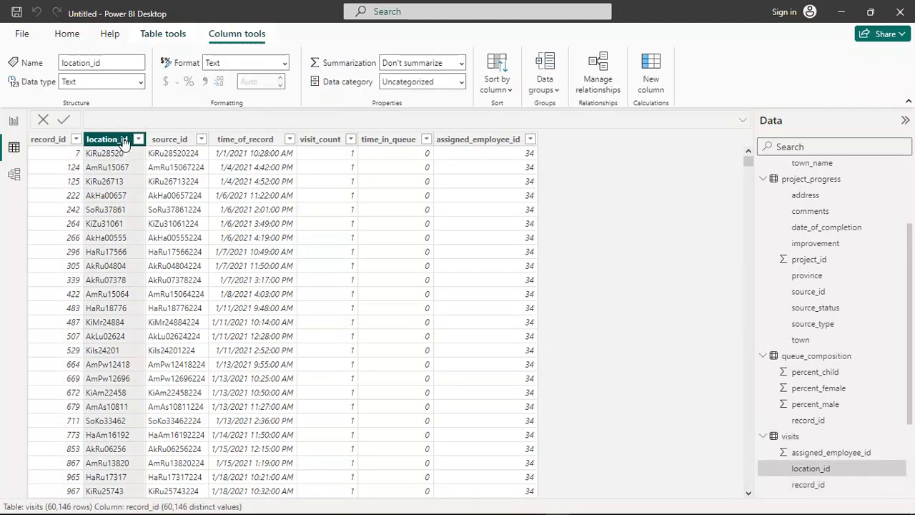
left_click(177, 140)
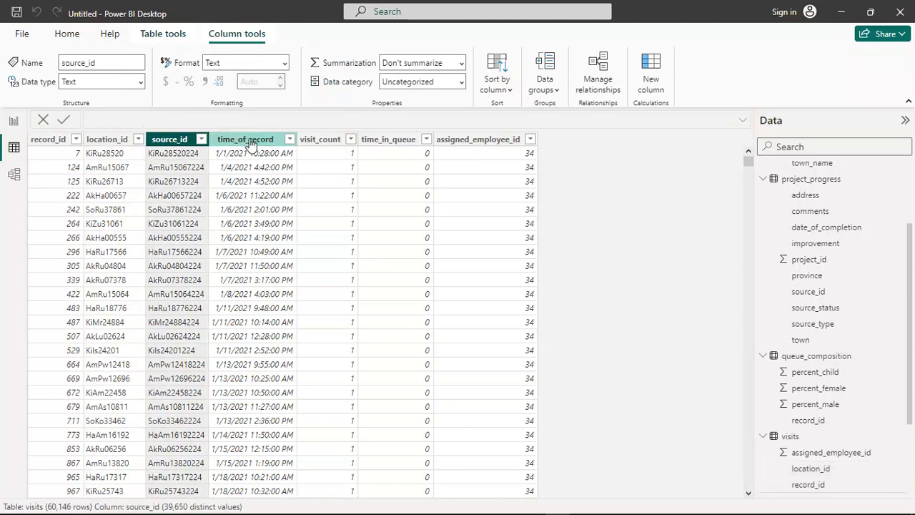
left_click(243, 141)
left_click(333, 146)
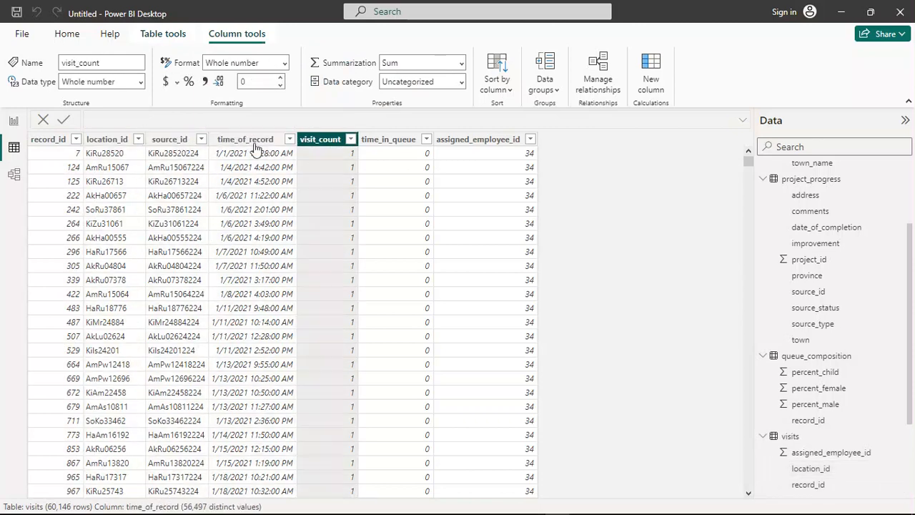
Examine the data type of time_of_record in visits and the date and time formats available for it.
left_click(251, 143)
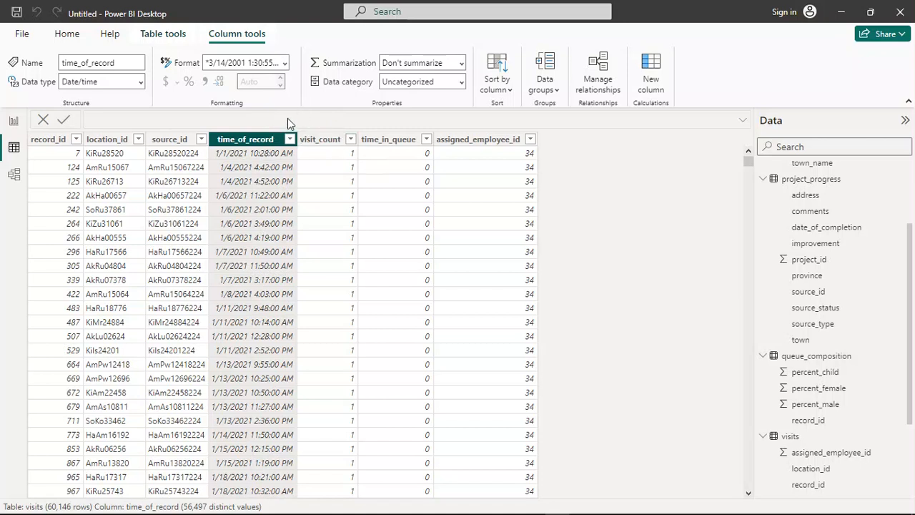
left_click(285, 63)
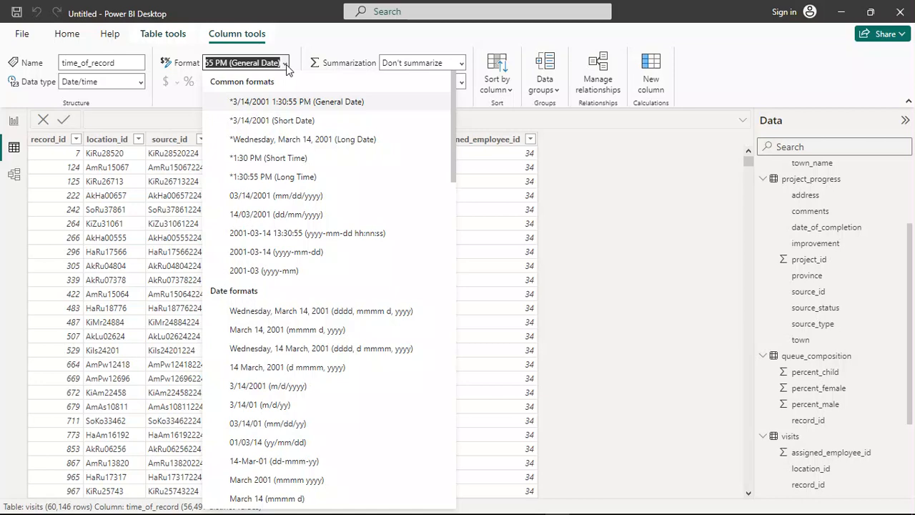
left_click(285, 63)
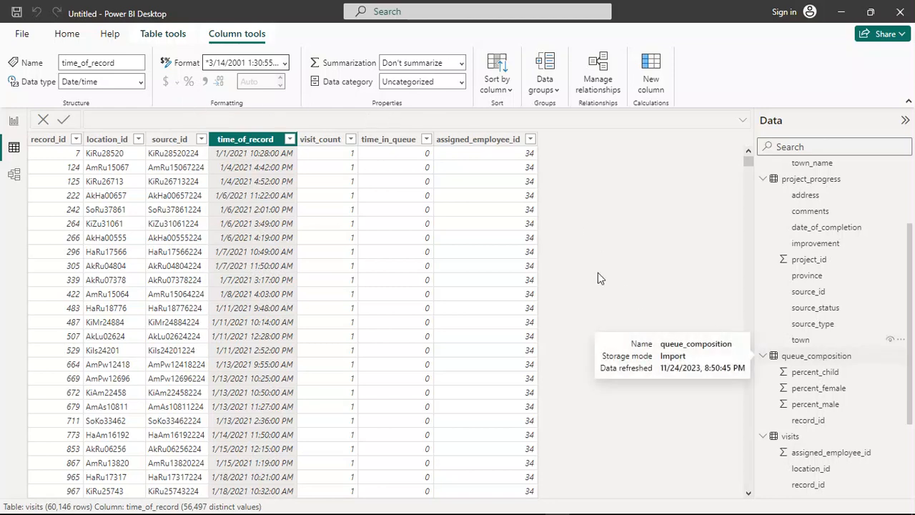
scroll(589, 270, "down", 1)
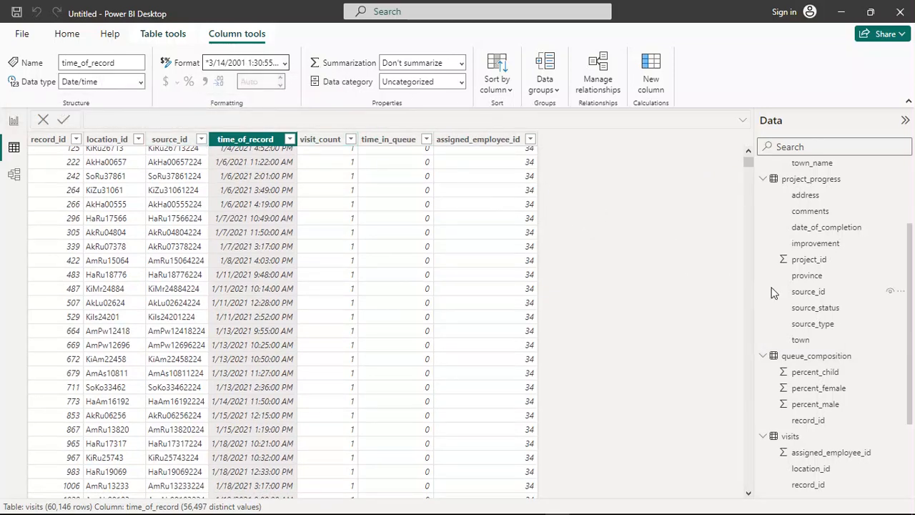
Open the water_source table and check the data types of source_id, type_of_water_source and number_of_people_served.
scroll(833, 318, "down", 3)
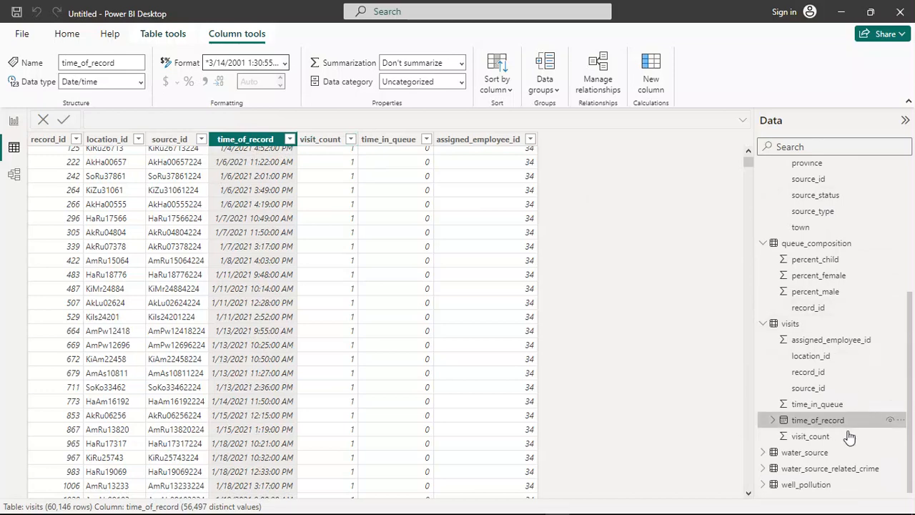
left_click(805, 453)
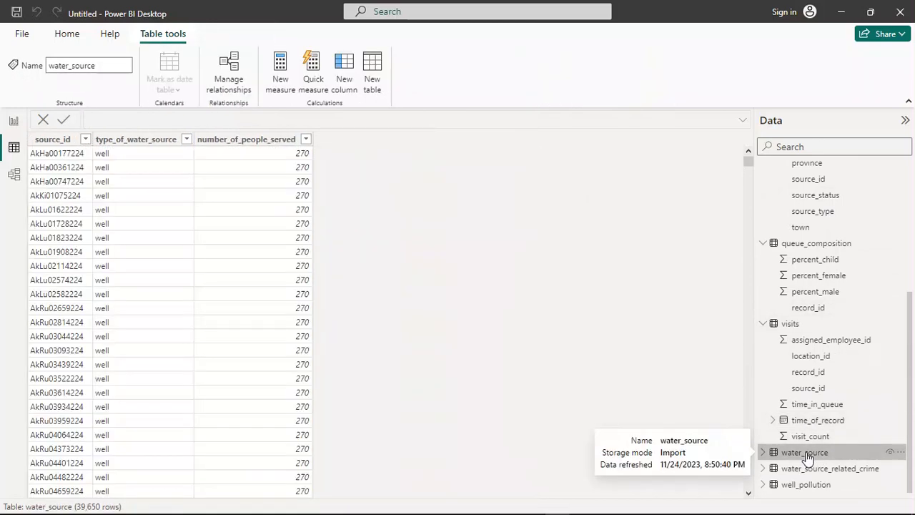
left_click(54, 140)
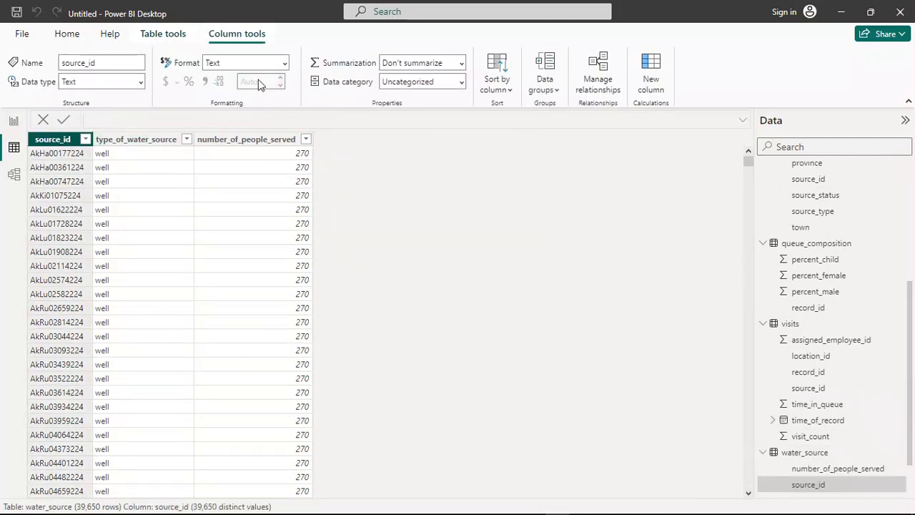
left_click(141, 142)
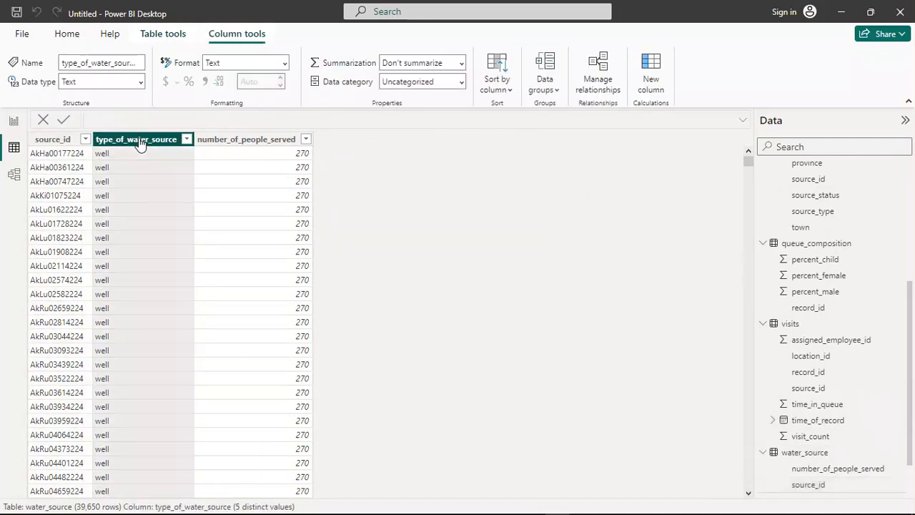
left_click(233, 141)
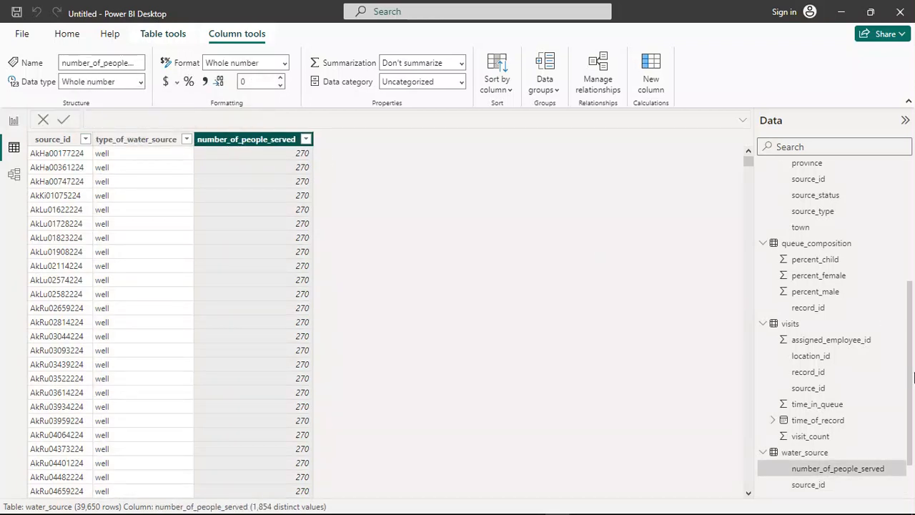
Open the water_source_related_crime table and check the data types of its columns from crime_id through victim_gender.
scroll(866, 404, "down", 1)
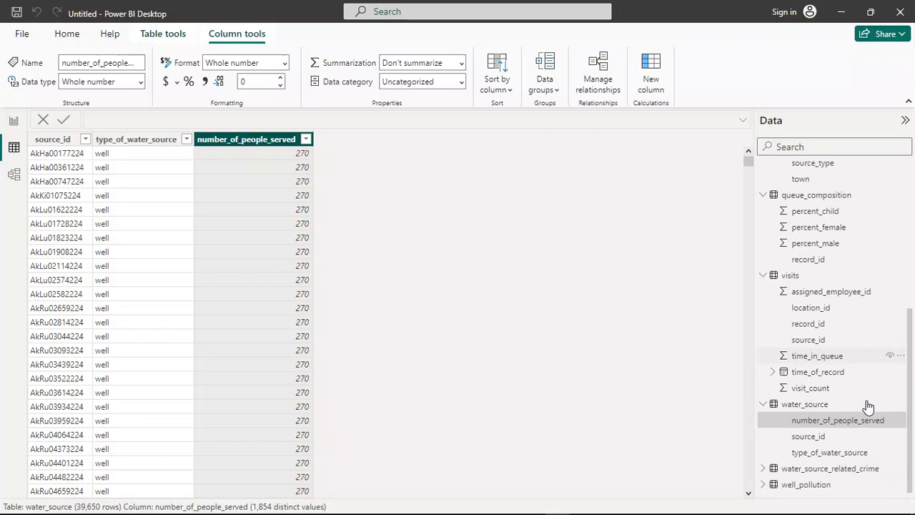
left_click(840, 469)
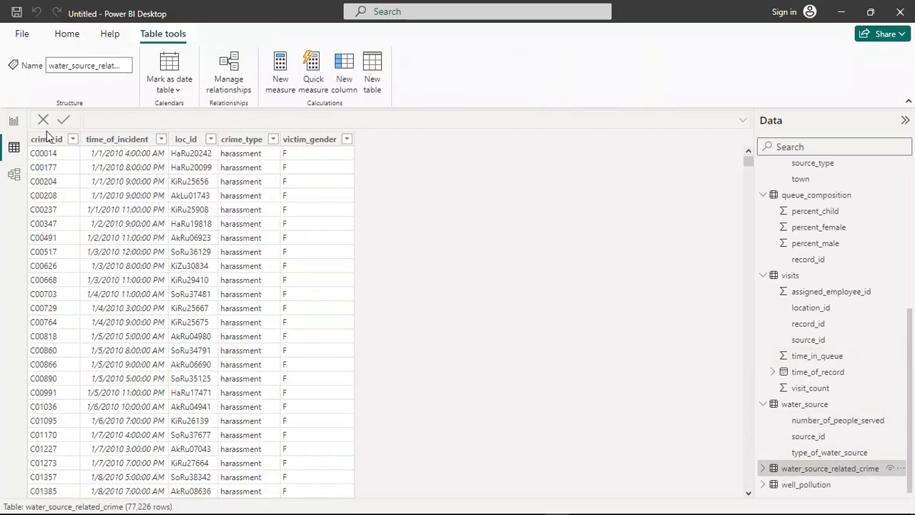
left_click(48, 140)
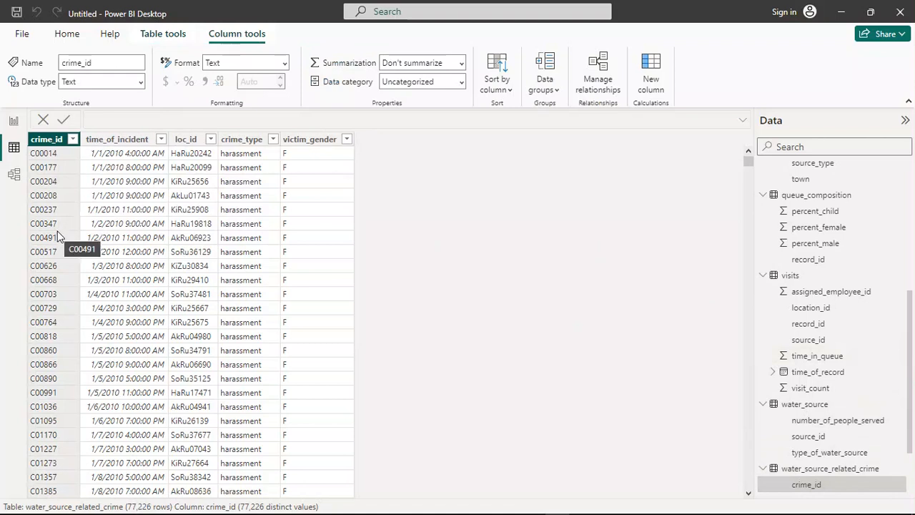
left_click(120, 140)
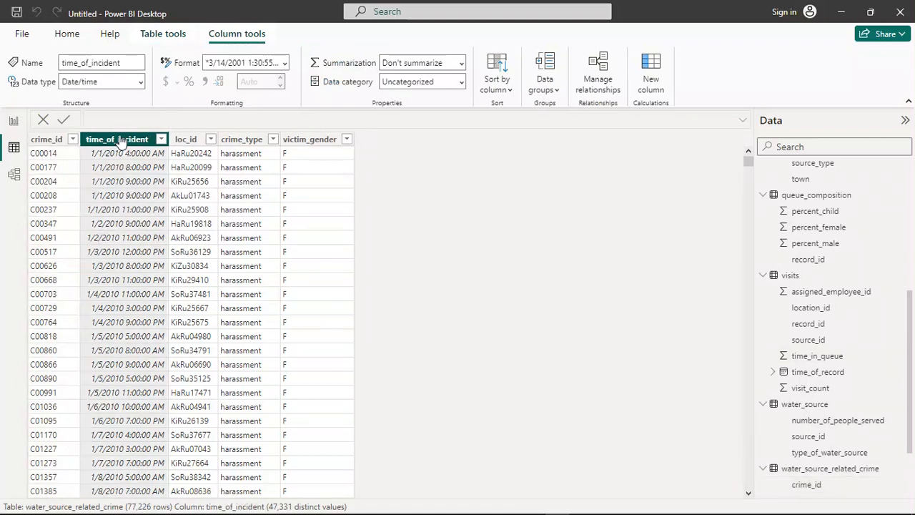
left_click(185, 140)
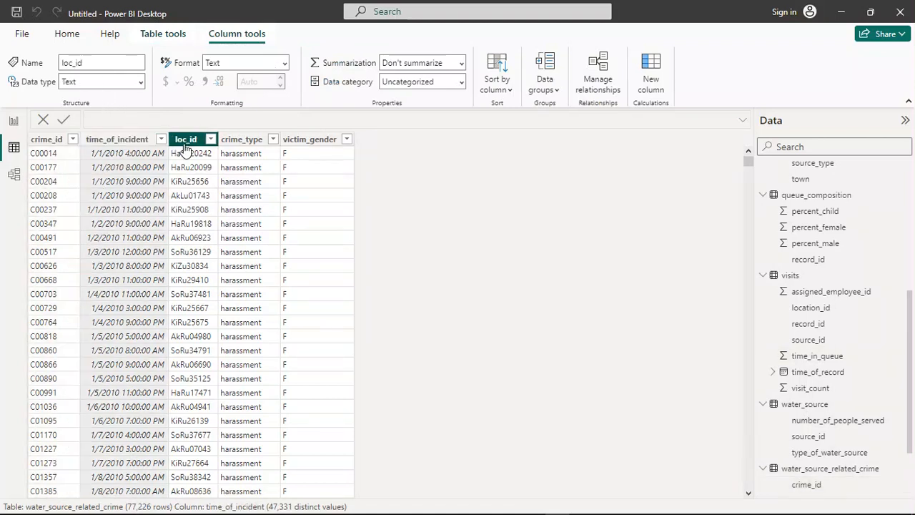
left_click(243, 140)
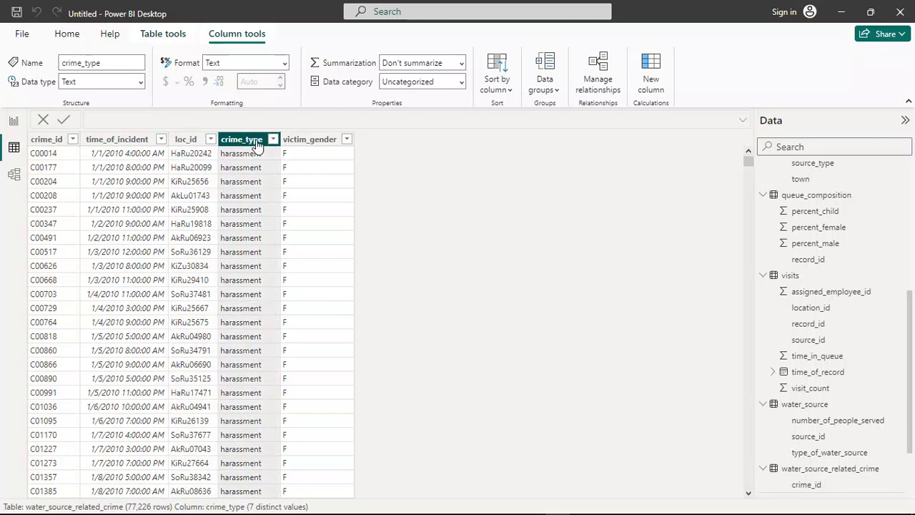
left_click(301, 141)
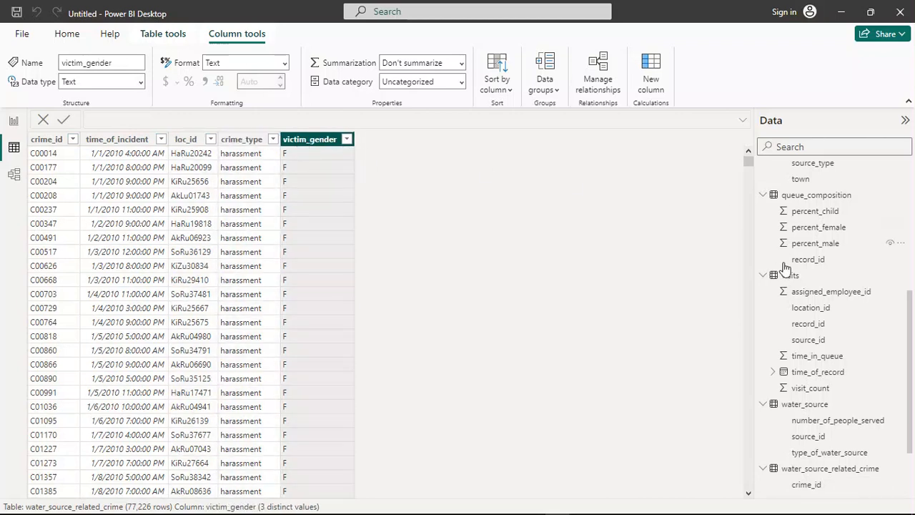
Open the well_pollution table and check the data types of its columns from source_id through results.
scroll(790, 300, "down", 2)
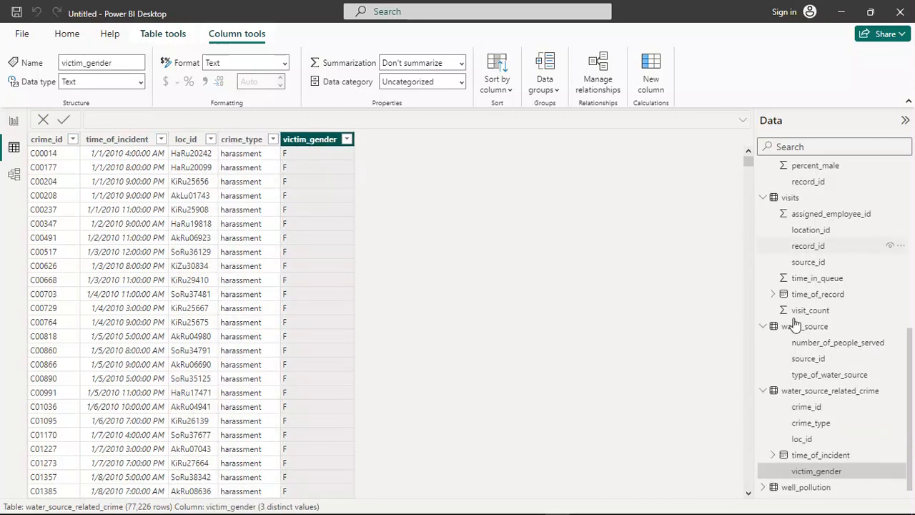
left_click(812, 486)
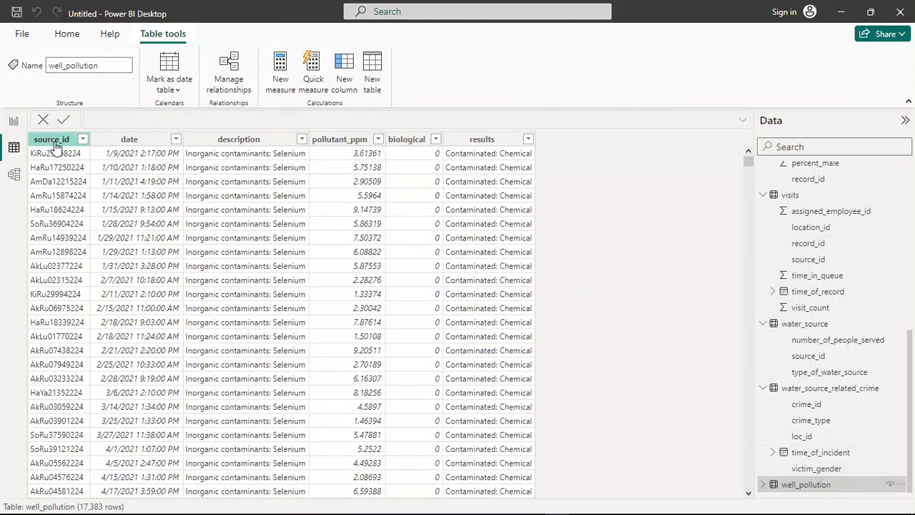
left_click(56, 143)
left_click(129, 141)
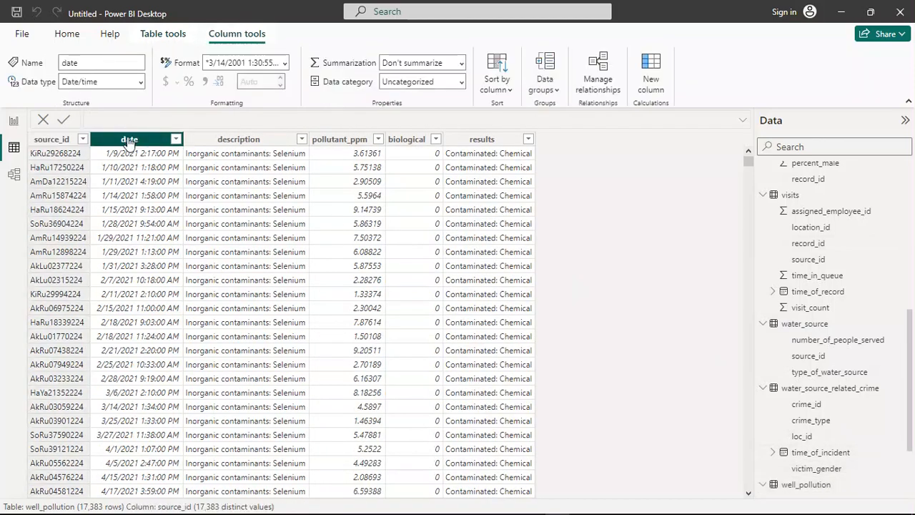
left_click(221, 143)
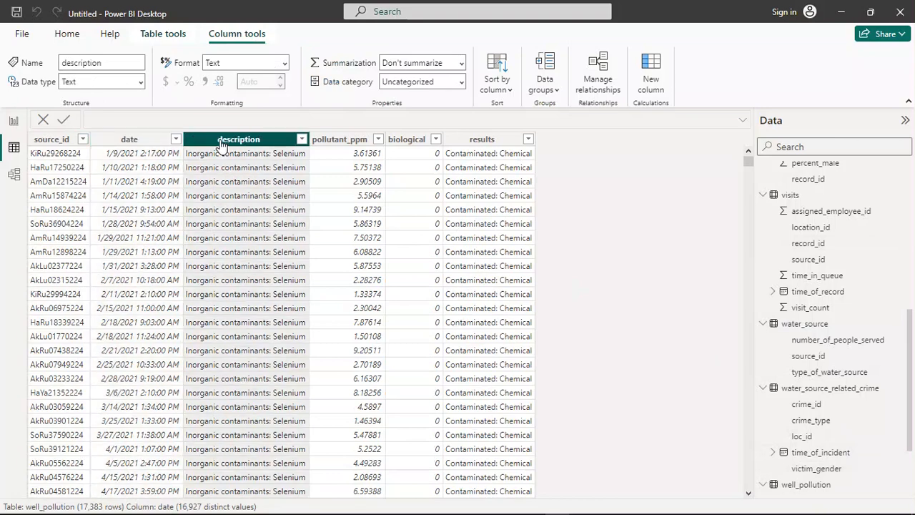
left_click(339, 145)
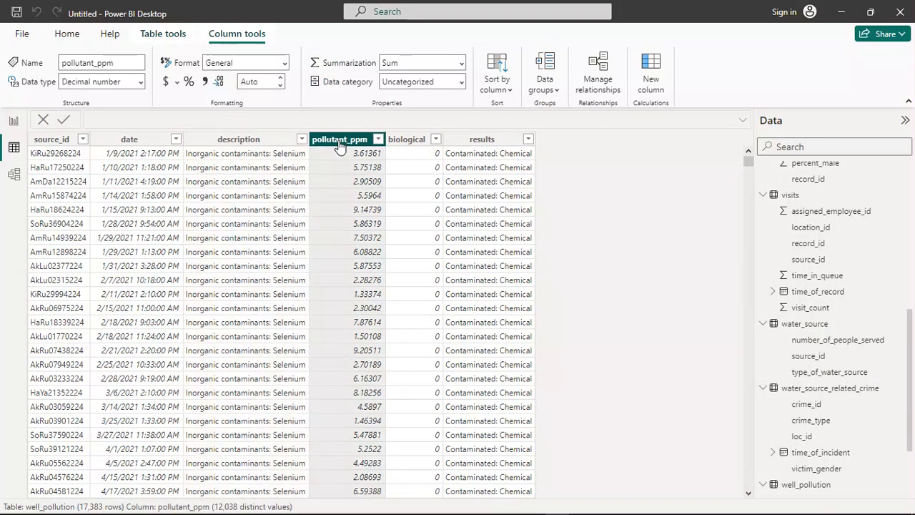
left_click(403, 142)
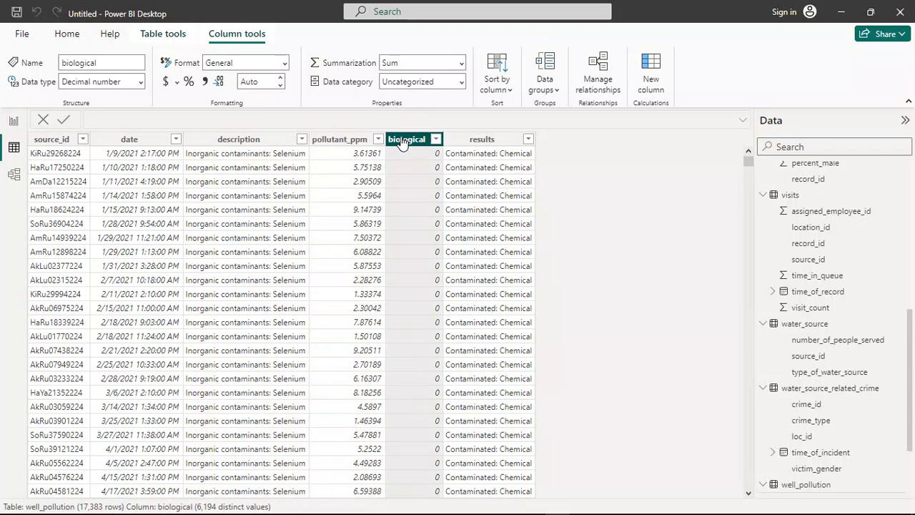
left_click(476, 143)
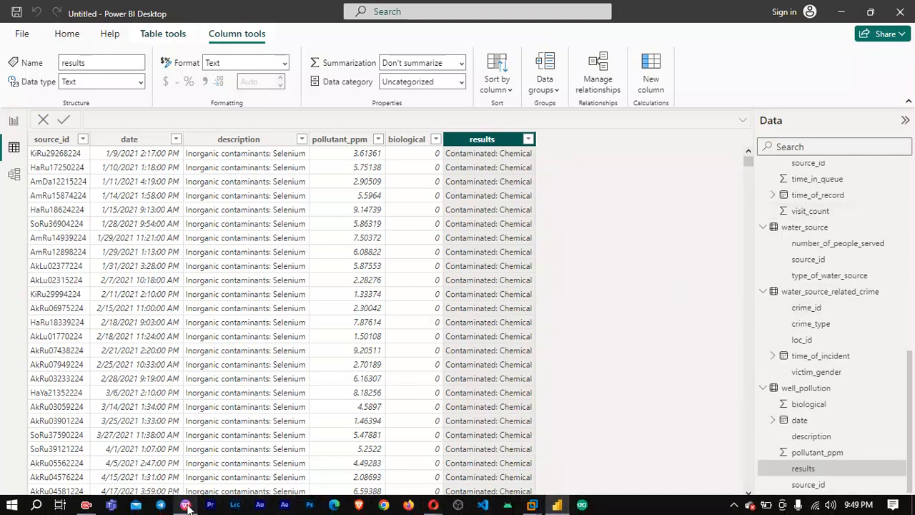
Recheck the table-data instruction in the Part_2 PDF, and review the rows of queue_composition and visits in Power BI.
left_click(186, 506)
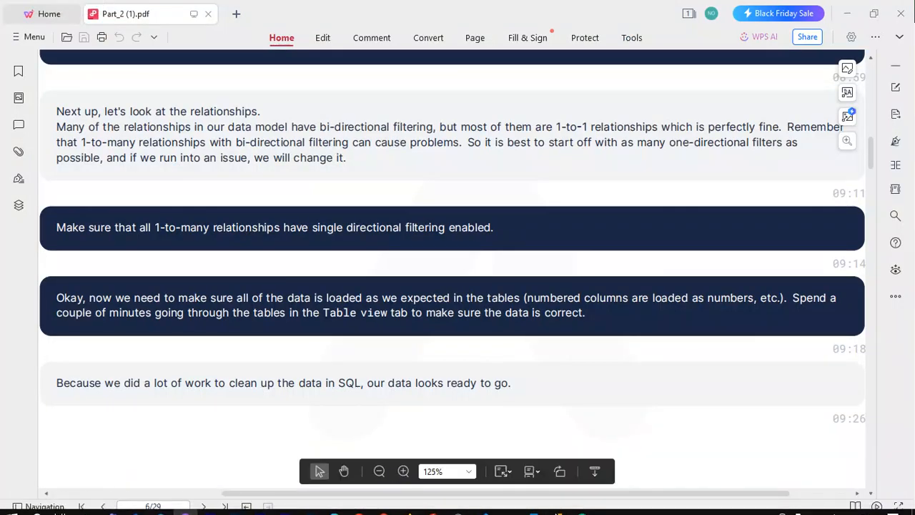
left_click(557, 504)
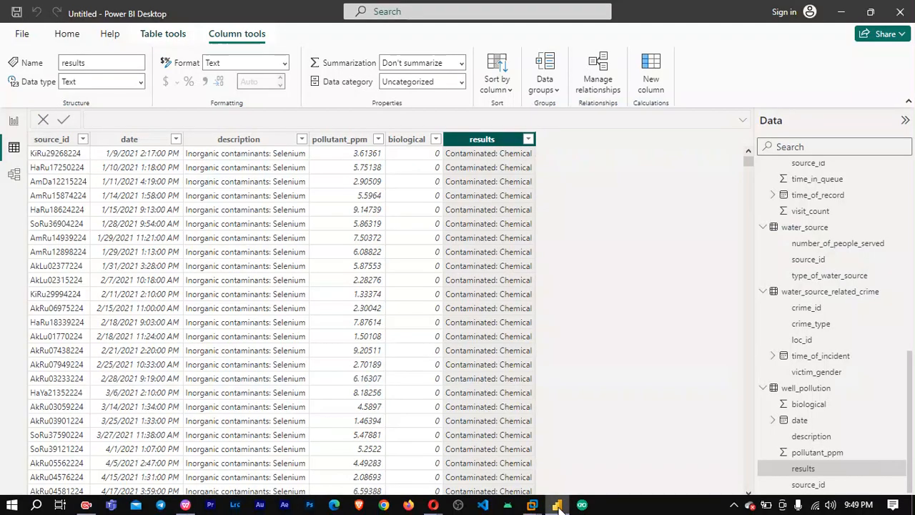
scroll(831, 247, "up", 10)
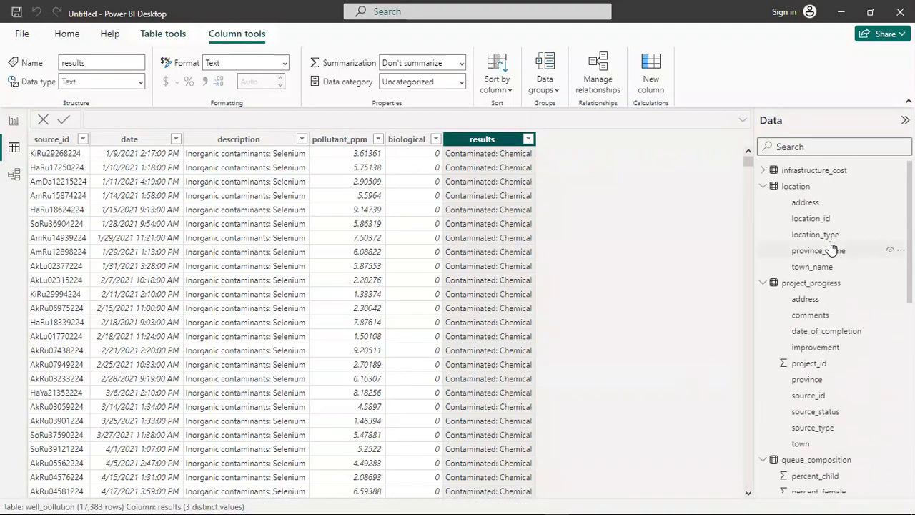
scroll(833, 257, "down", 6)
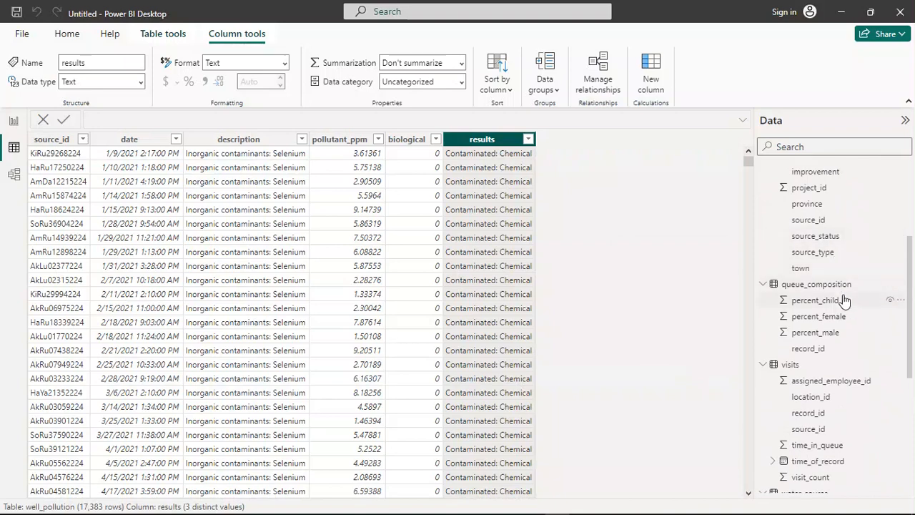
left_click(830, 286)
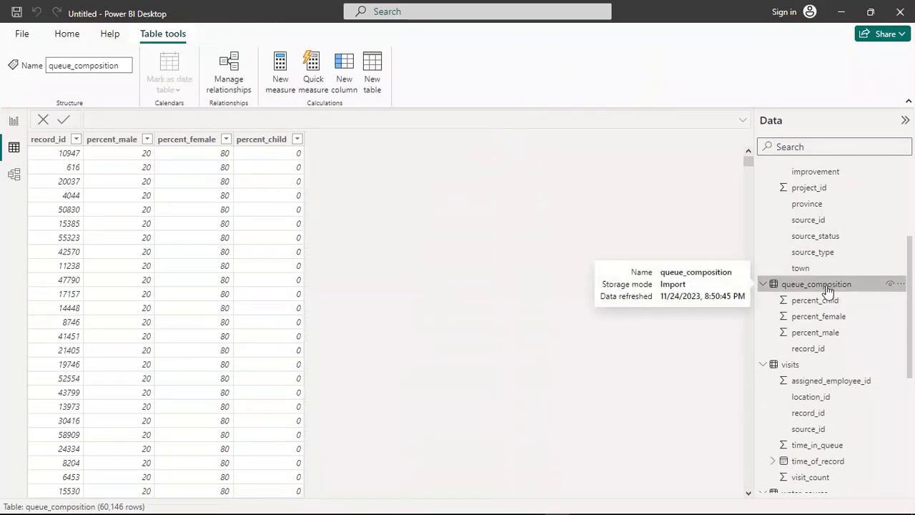
scroll(829, 289, "down", 2)
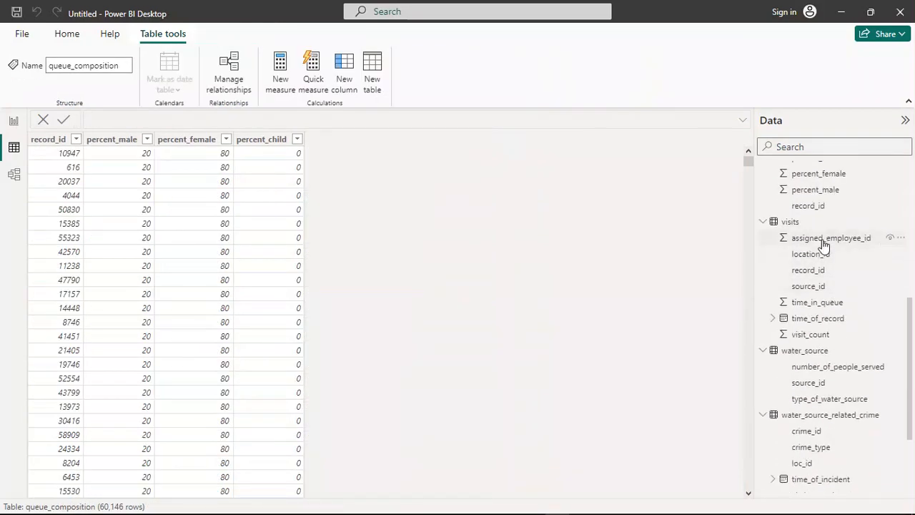
left_click(793, 223)
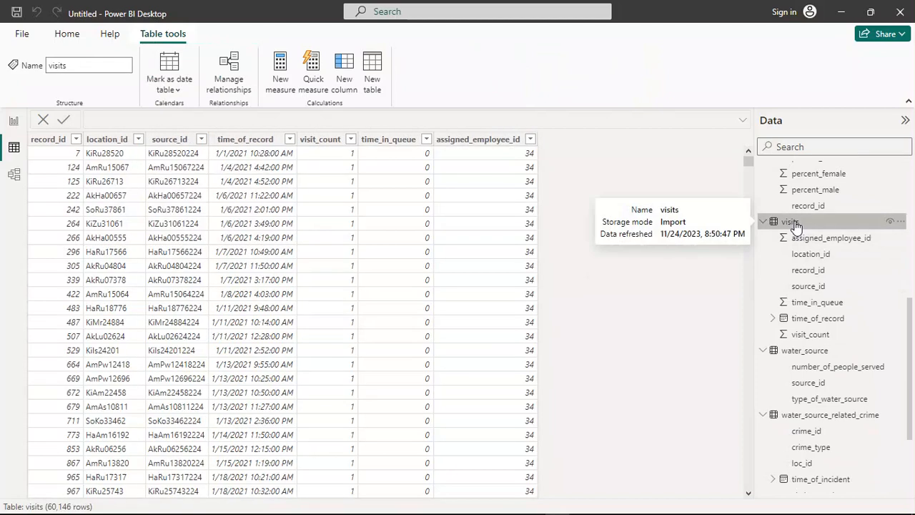
Review the rows of the water_source, water_source_related_crime, well_pollution and project_progress tables.
scroll(800, 232, "down", 1)
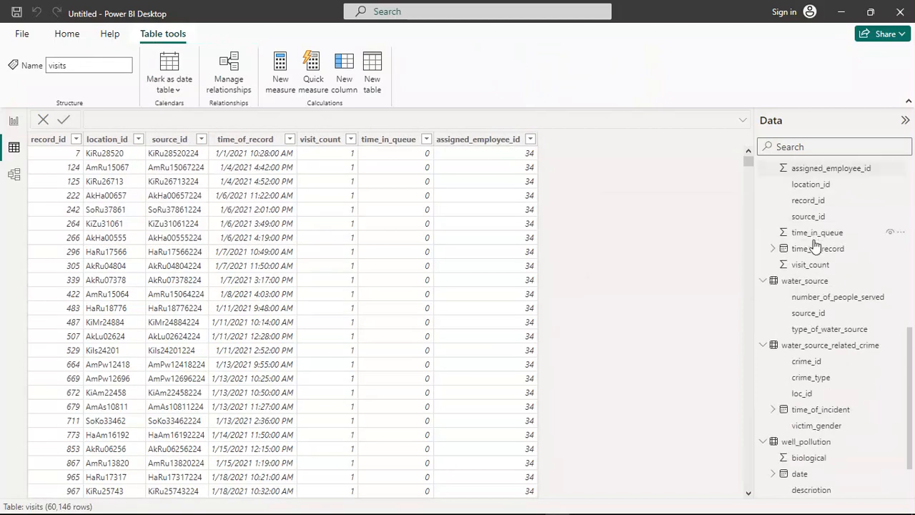
left_click(825, 281)
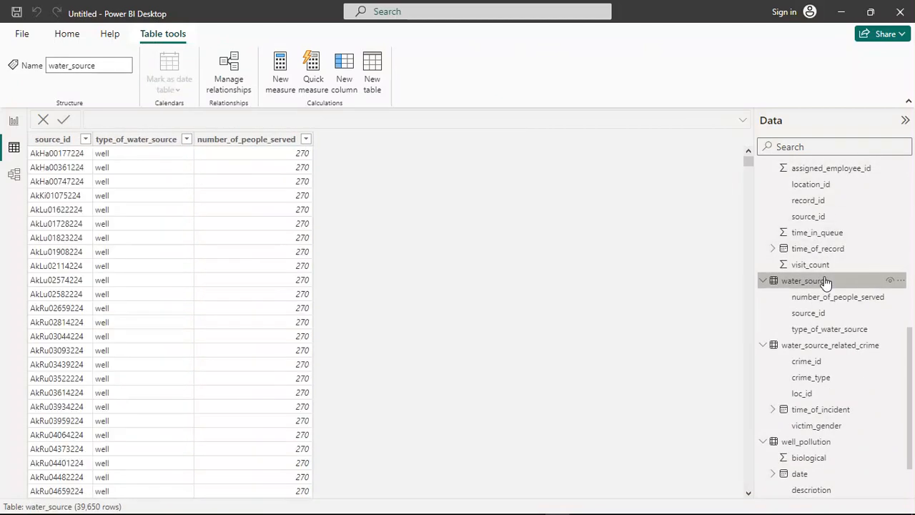
left_click(831, 351)
scroll(831, 352, "down", 1)
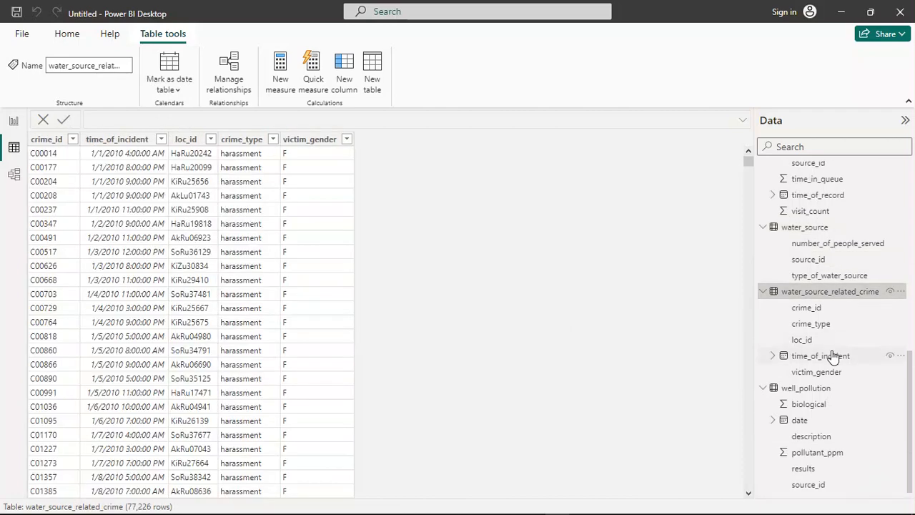
left_click(831, 387)
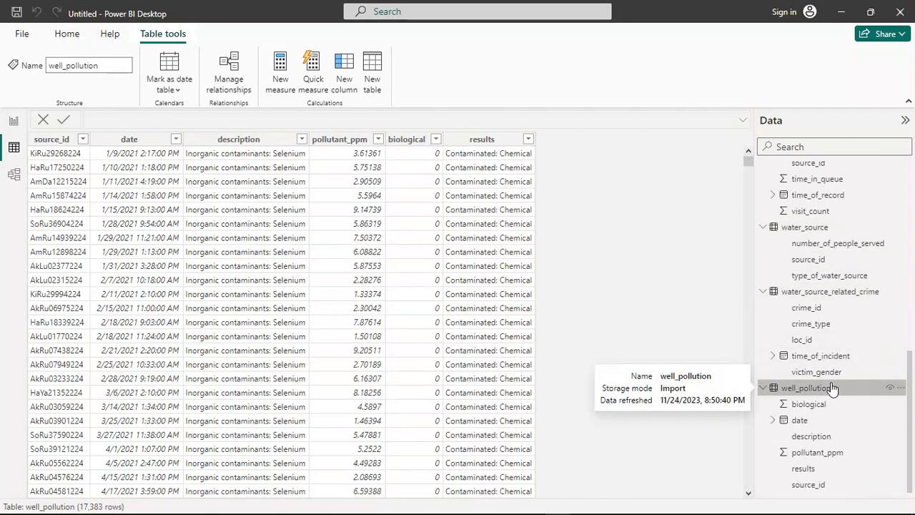
scroll(831, 388, "up", 10)
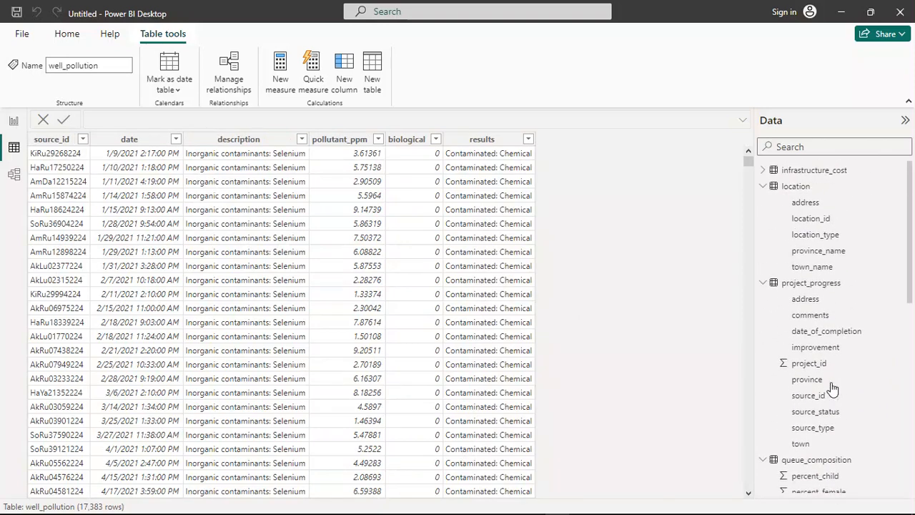
left_click(812, 282)
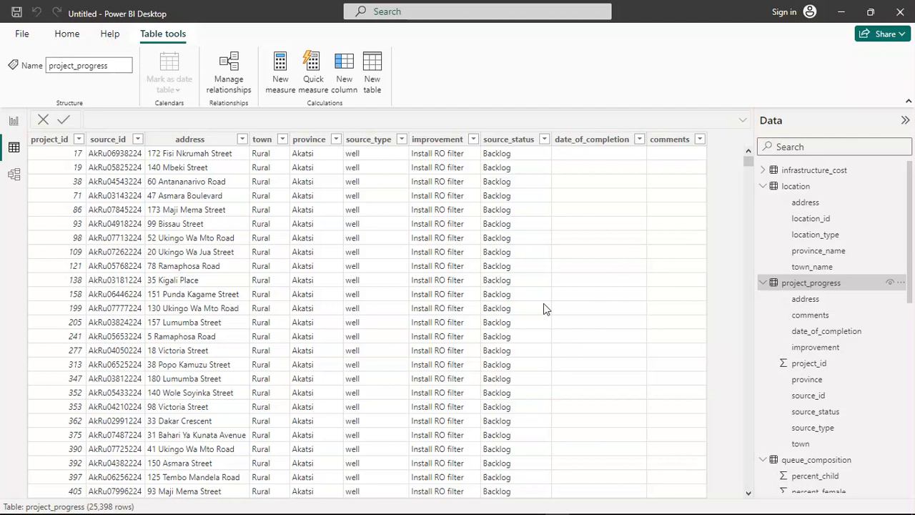
Switch to the Part_2 PDF and reread the page 6 instructions on relationship filtering and correctly loaded table data.
mouse_move(425, 507)
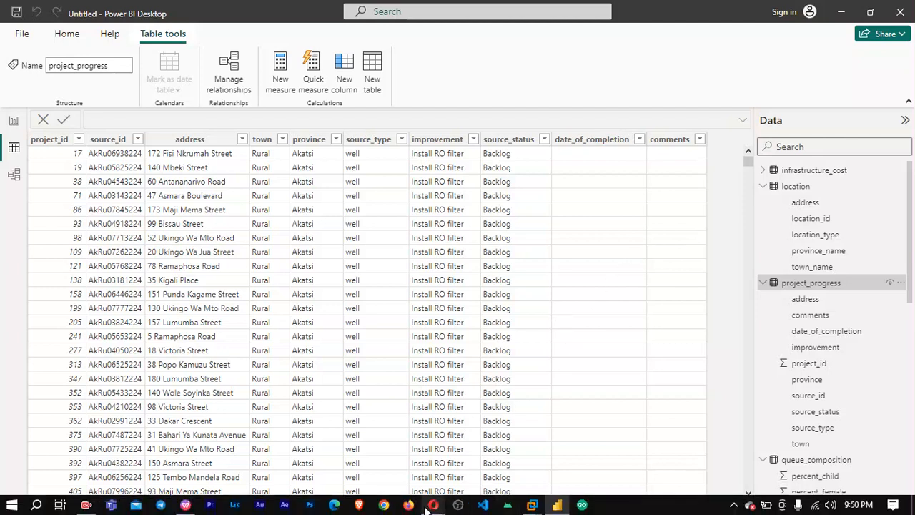
left_click(185, 505)
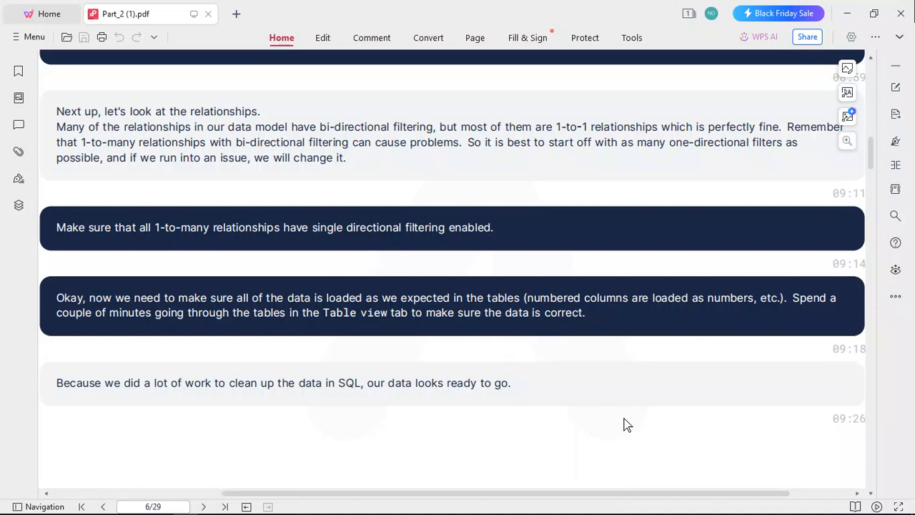
scroll(624, 418, "down", 3)
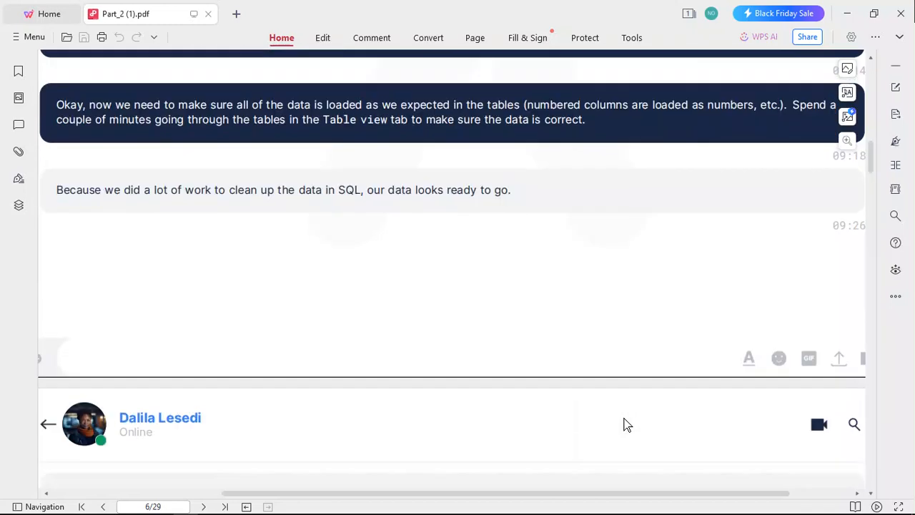
scroll(623, 418, "up", 3)
scroll(624, 420, "down", 1)
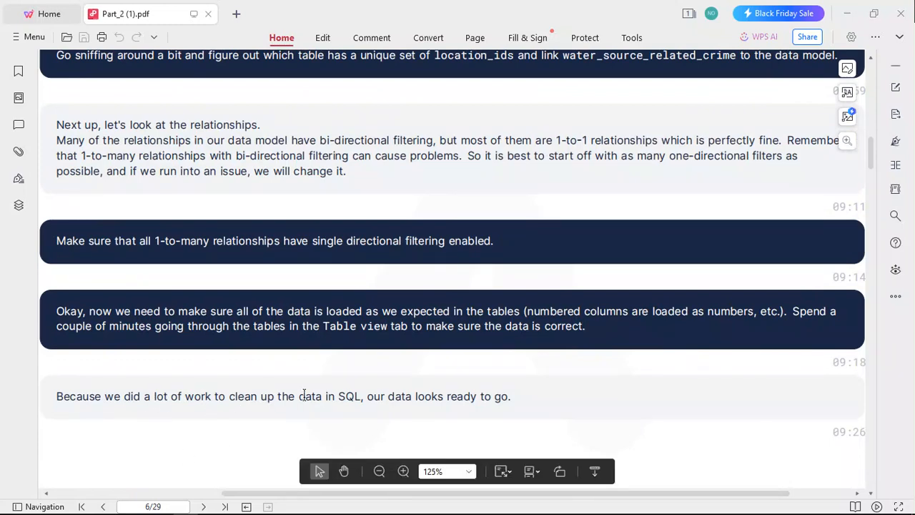
Read page 7 of Part_2 on the model's fact tables, dimension tables and star schema design.
scroll(650, 400, "down", 8)
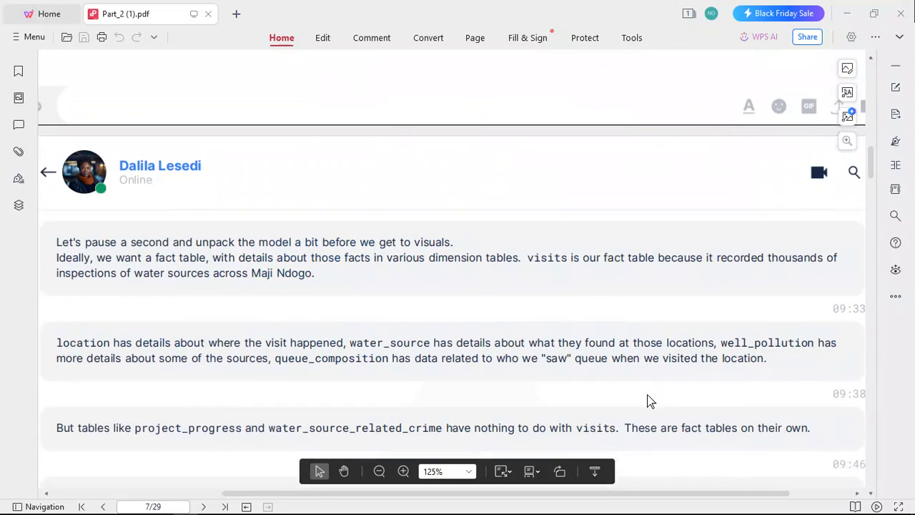
scroll(650, 401, "up", 3)
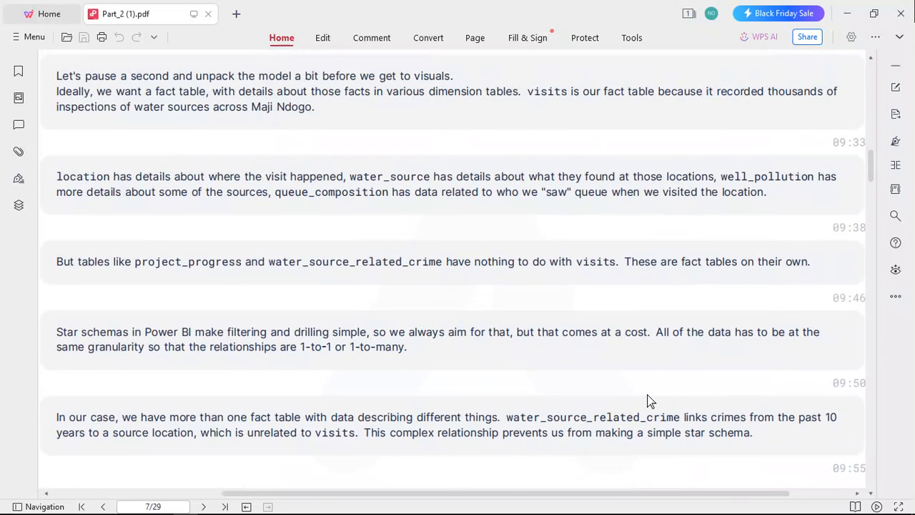
scroll(650, 401, "down", 1)
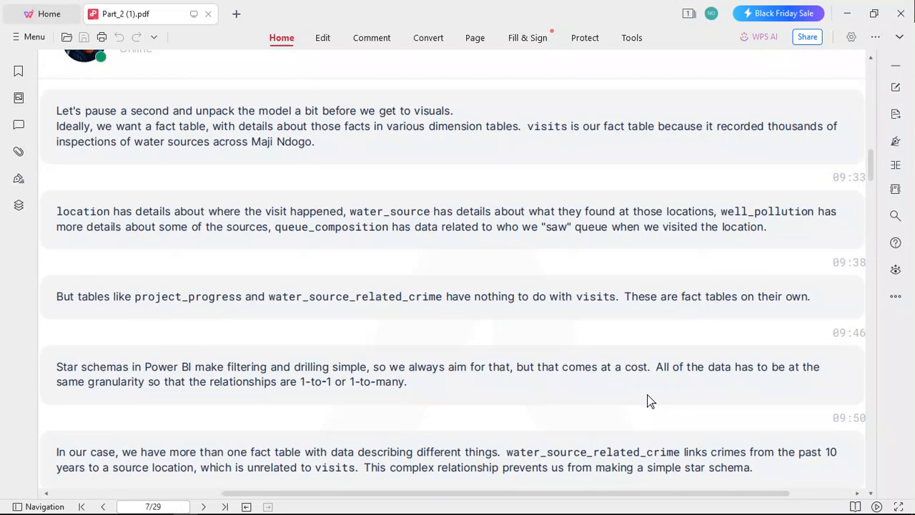
scroll(650, 401, "up", 1)
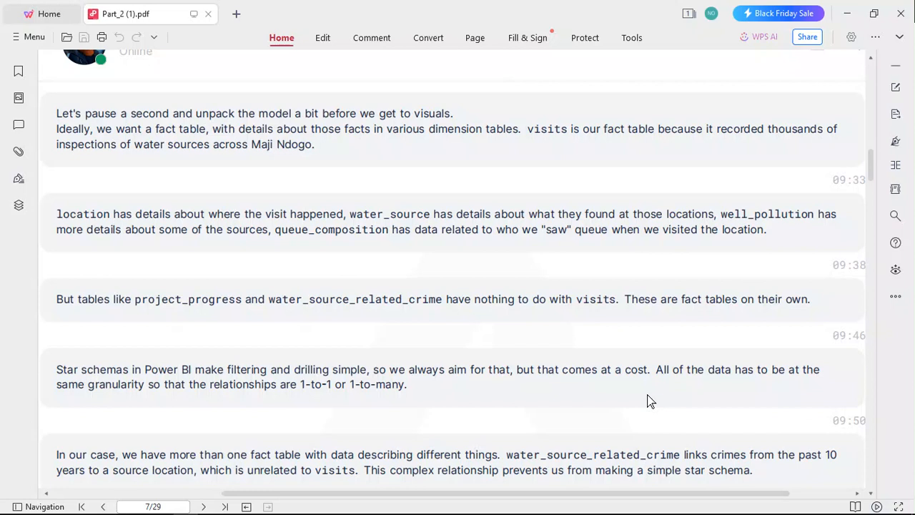
scroll(648, 401, "down", 2)
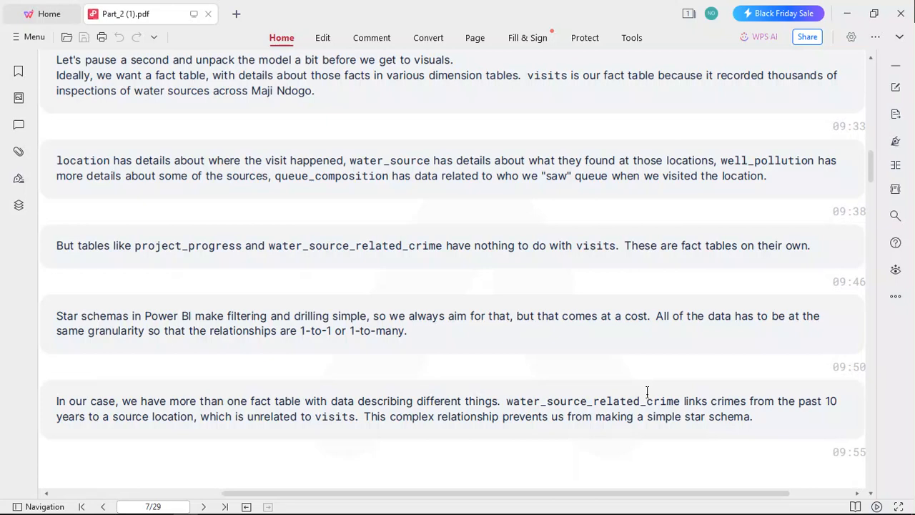
scroll(647, 392, "down", 1)
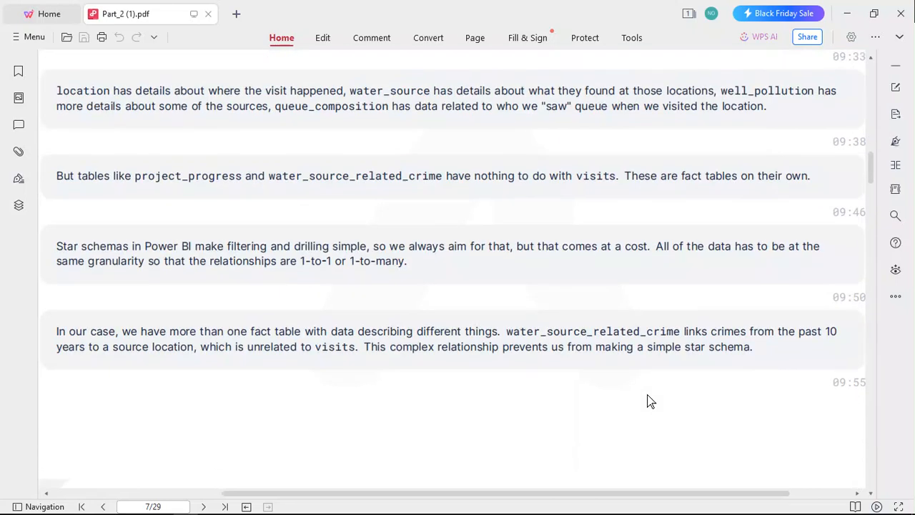
scroll(647, 391, "up", 1)
scroll(647, 392, "down", 3)
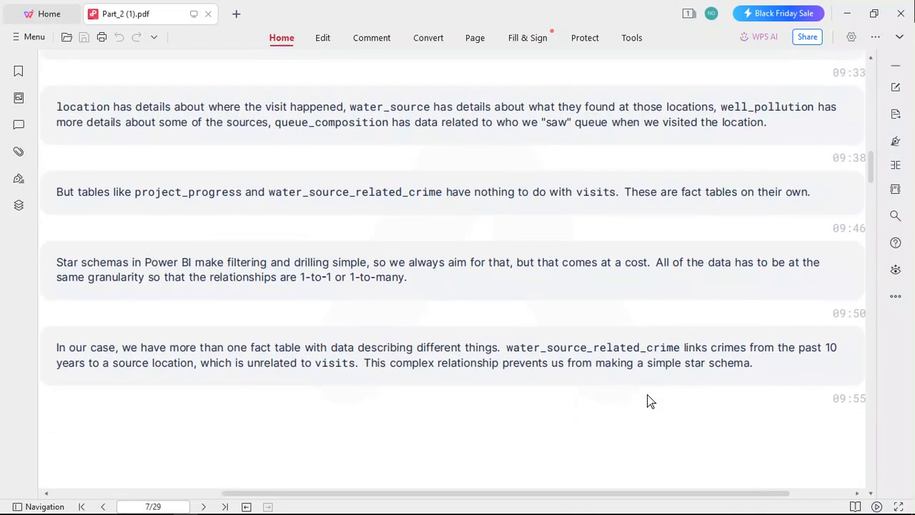
scroll(647, 392, "up", 4)
scroll(647, 392, "up", 1)
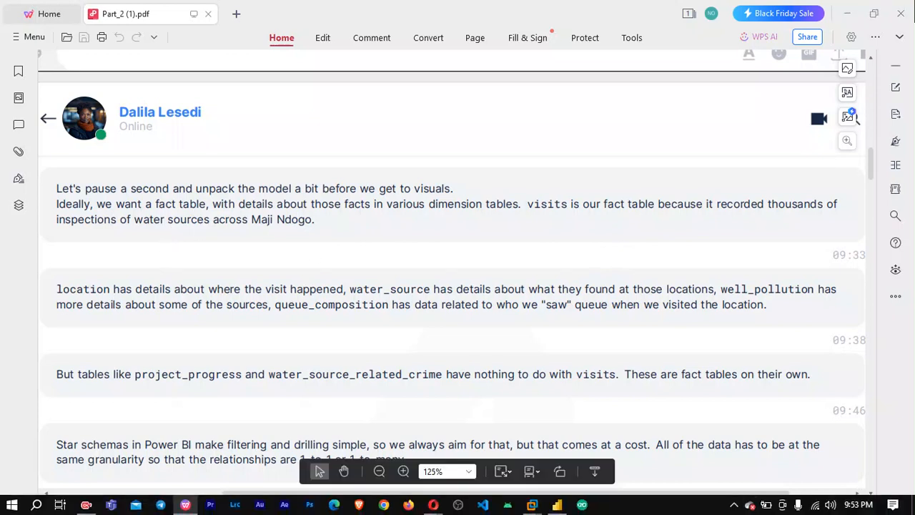
Switch to Power BI, examine the table relationships in the model view, and recheck the fact table description in the Part_2 PDF.
left_click(555, 505)
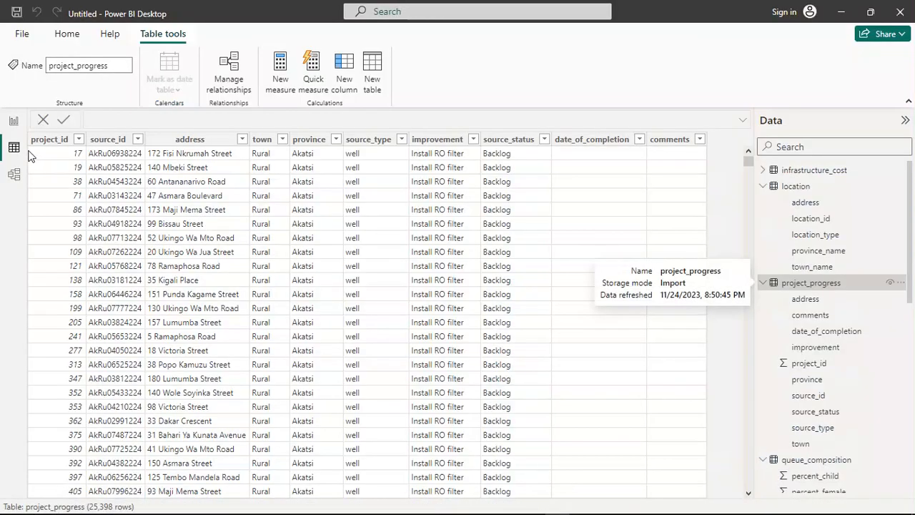
left_click(15, 175)
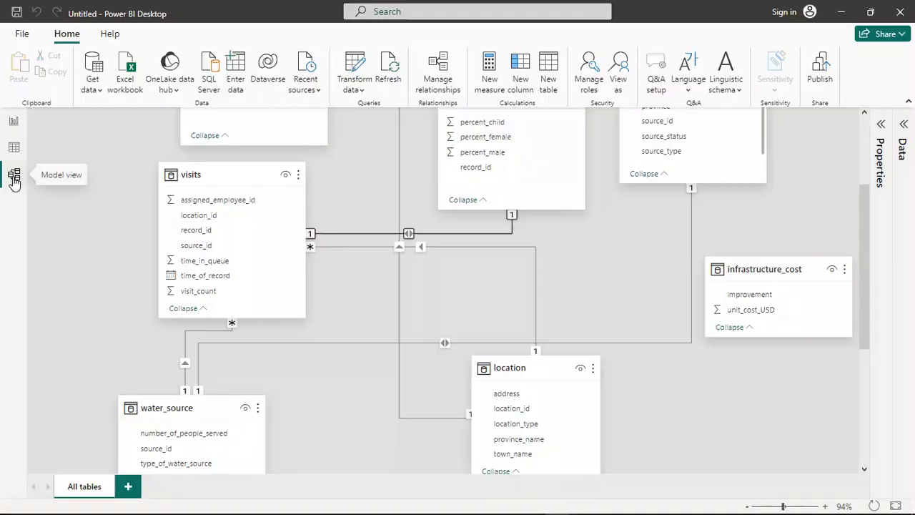
scroll(596, 266, "up", 3)
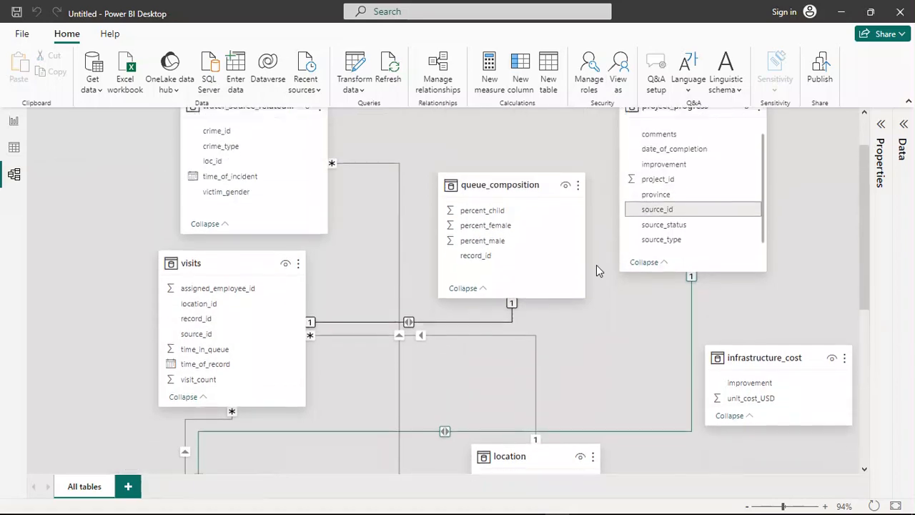
scroll(596, 266, "down", 5)
left_click(185, 505)
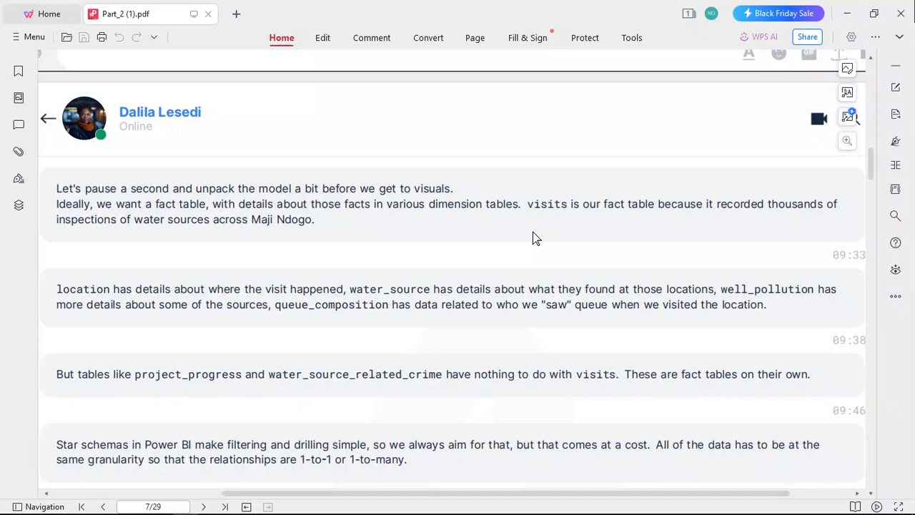
mouse_move(543, 509)
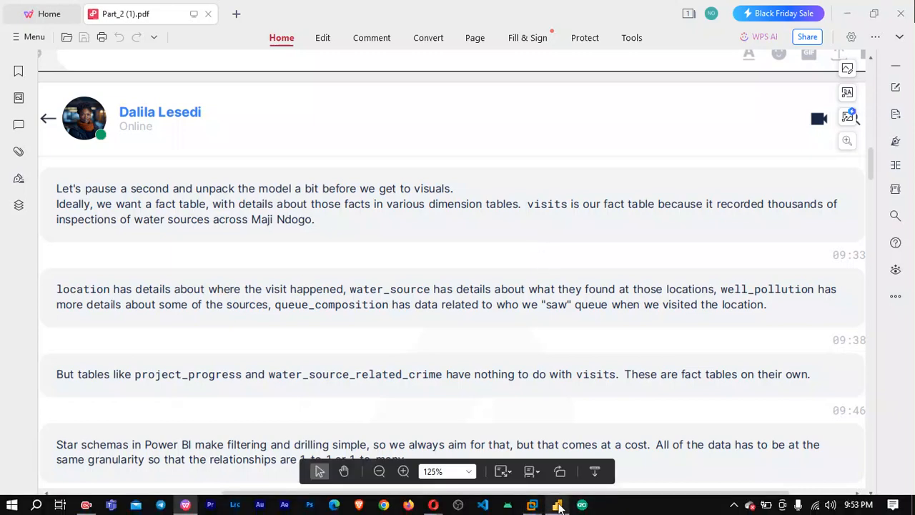
In the Power BI model diagram, move the location table beside well_pollution and place the visits table between queue_composition and water_source.
left_click(556, 504)
scroll(594, 314, "up", 3)
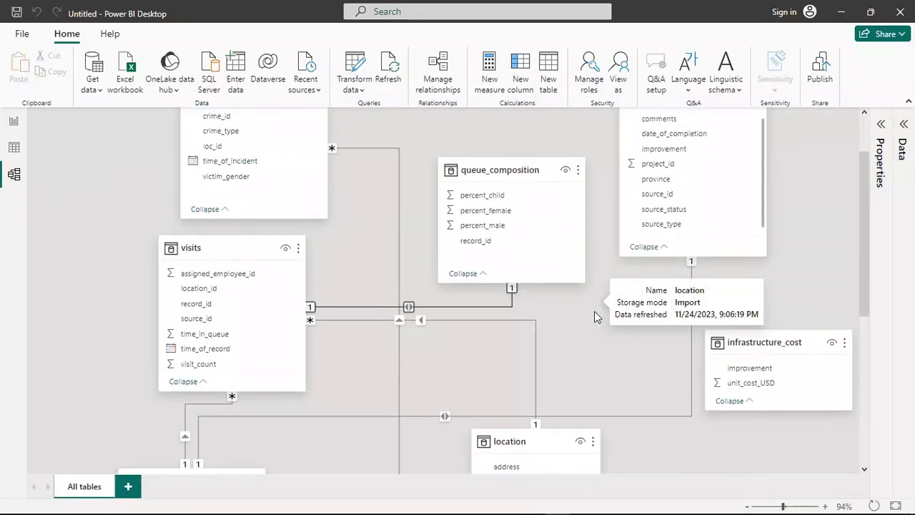
scroll(593, 315, "down", 1)
scroll(594, 314, "down", 2)
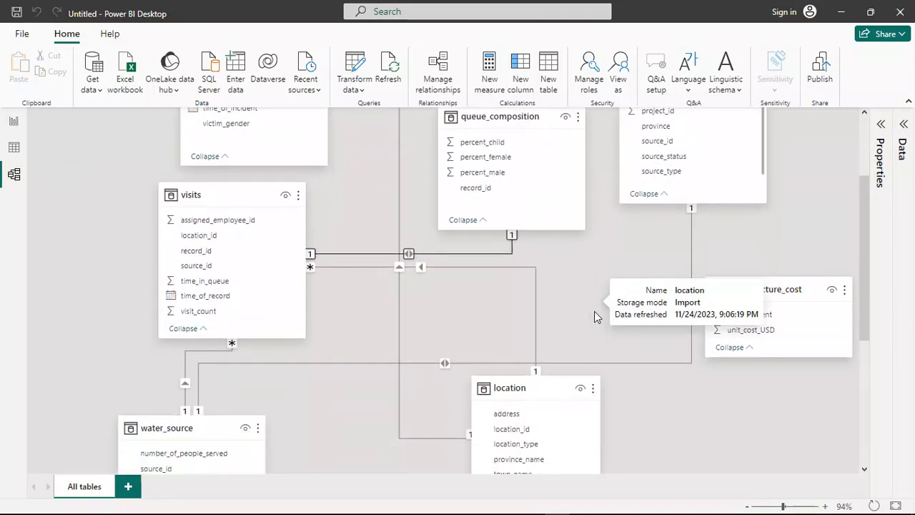
scroll(616, 377, "down", 2)
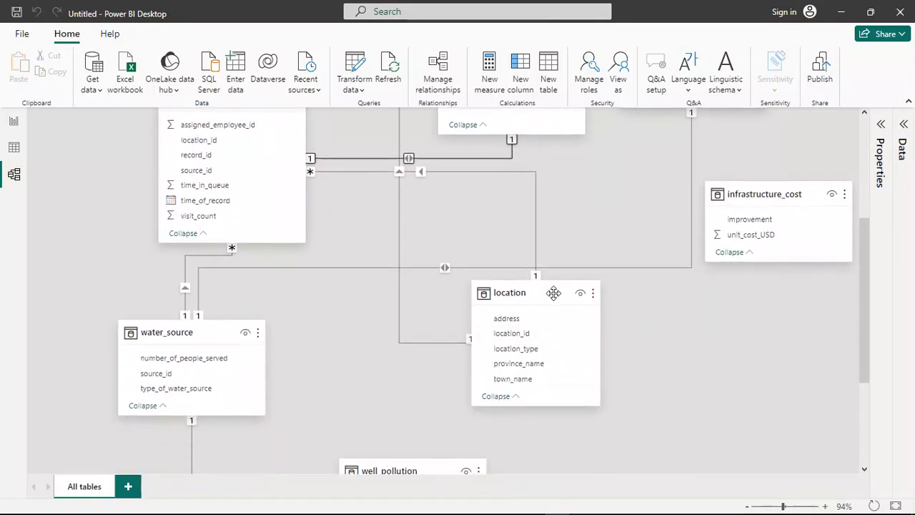
left_click_drag(553, 292, 647, 432)
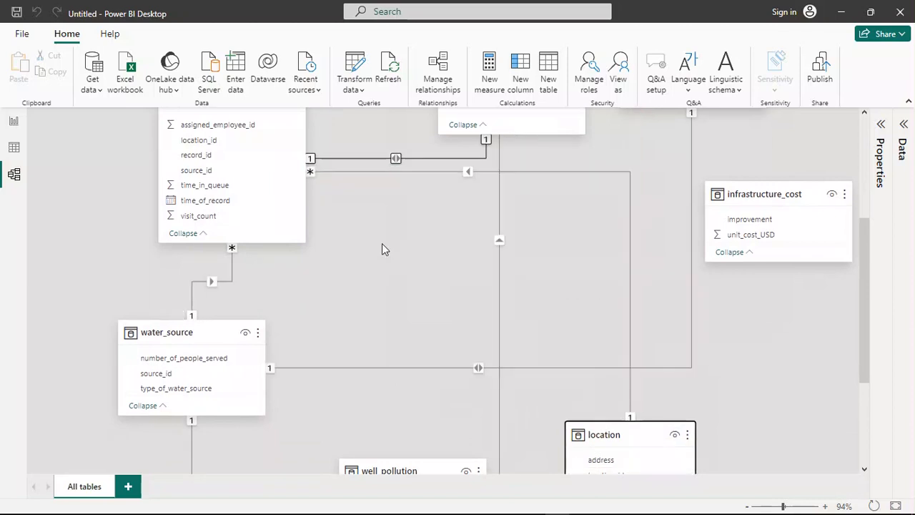
scroll(382, 243, "up", 3)
left_click_drag(247, 188, 388, 280)
scroll(575, 277, "down", 4)
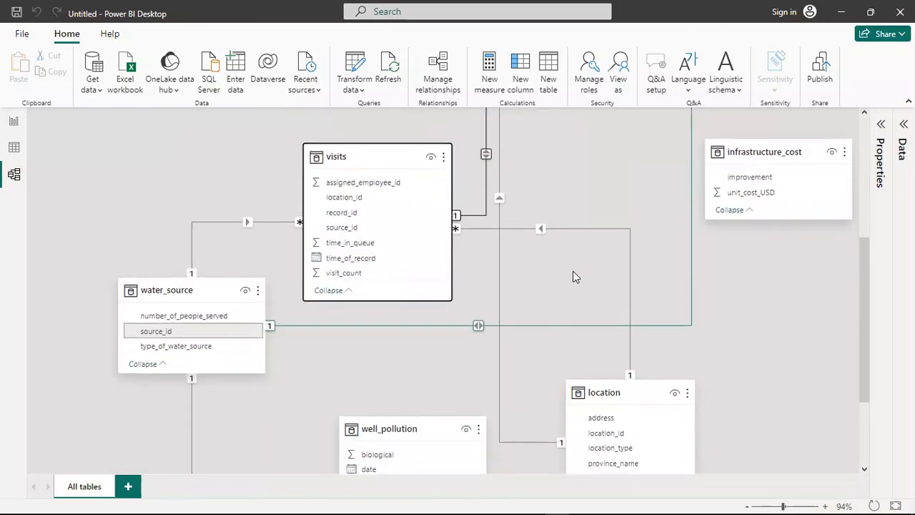
scroll(575, 277, "down", 5)
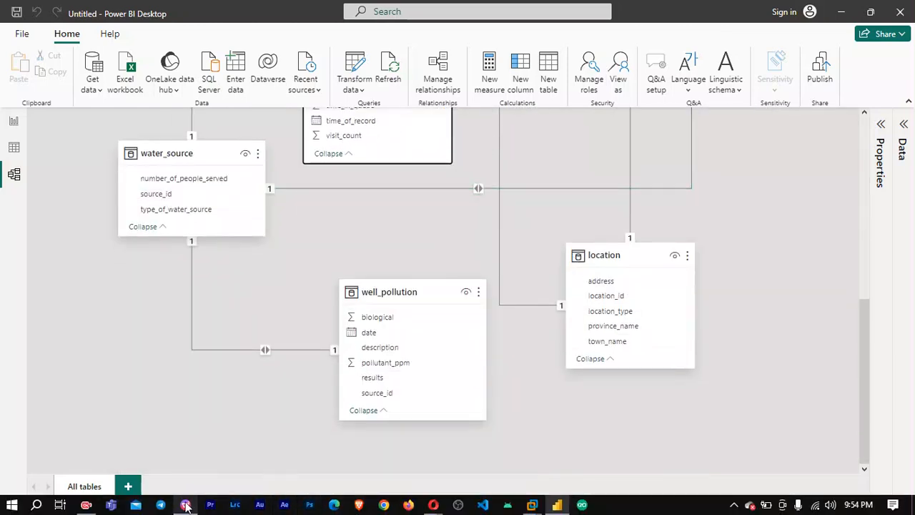
Switch to the Part_2 PDF and reread the page 7 messages on the dimension tables and the separate fact tables.
left_click(186, 505)
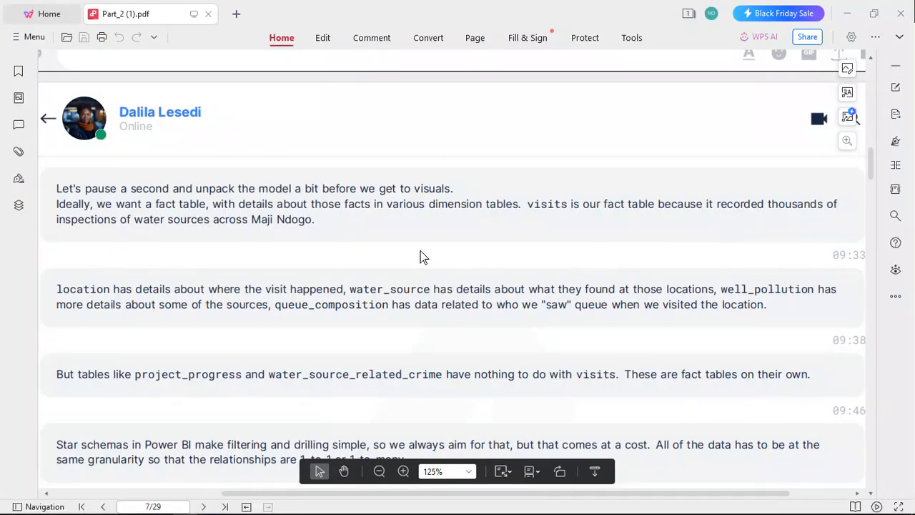
scroll(420, 251, "down", 1)
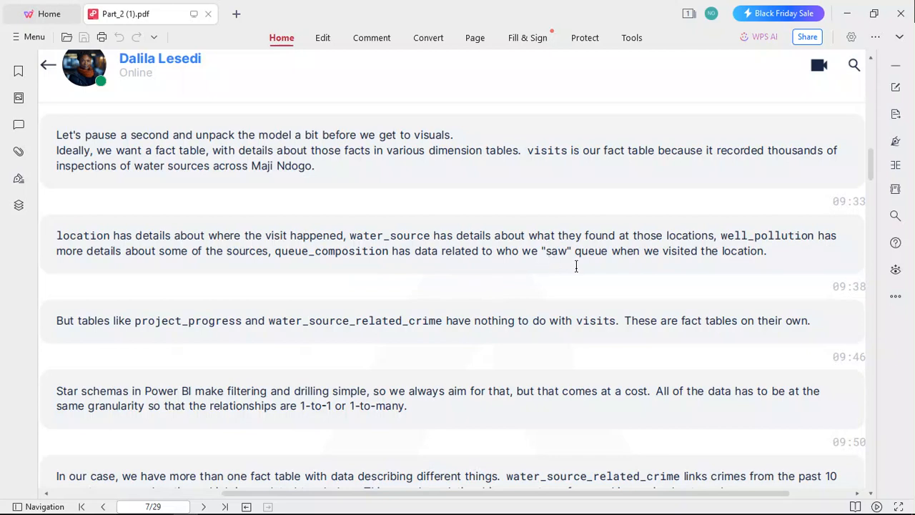
mouse_move(599, 512)
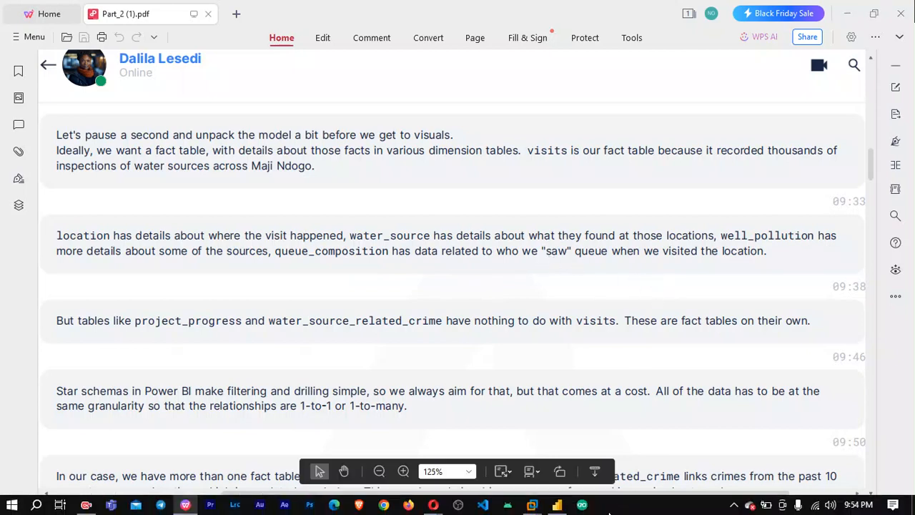
Check the full model diagram in Power BI, then read the star schema and granularity messages on page 7 of Part_2.
left_click(564, 504)
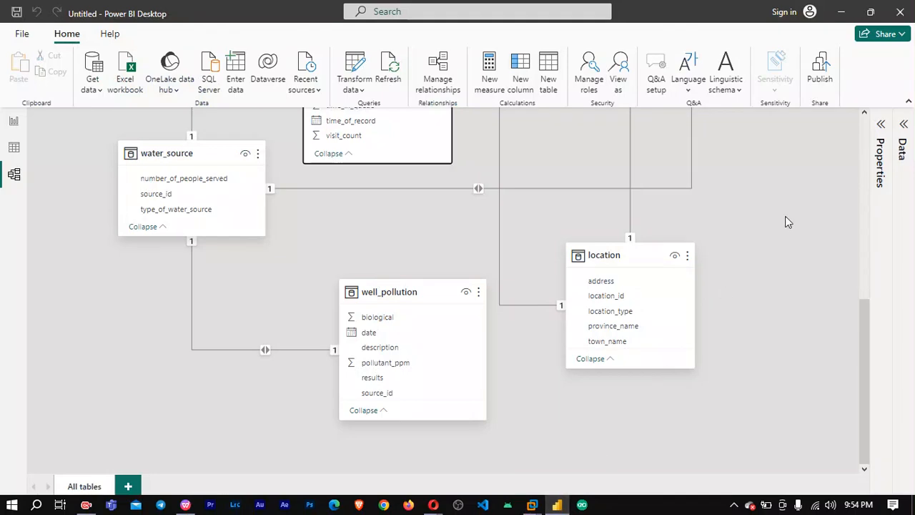
scroll(786, 222, "up", 5)
scroll(786, 221, "up", 2)
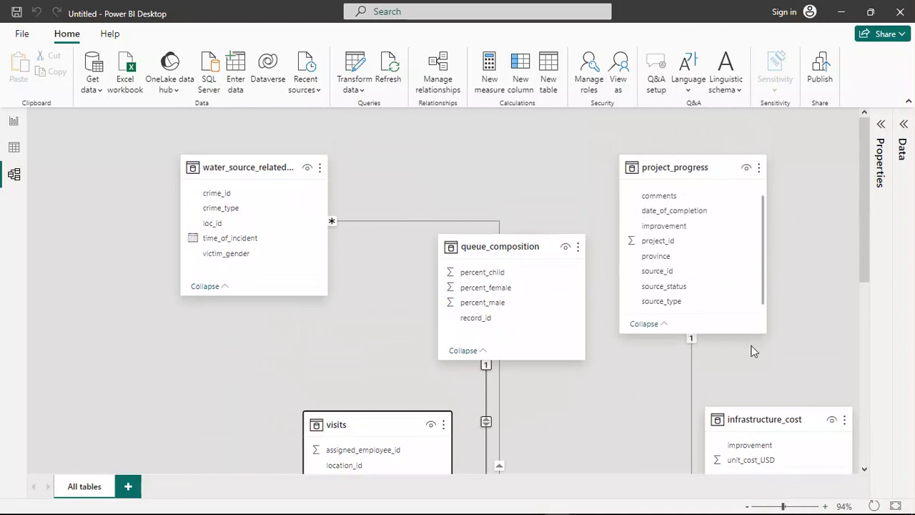
scroll(756, 365, "down", 10)
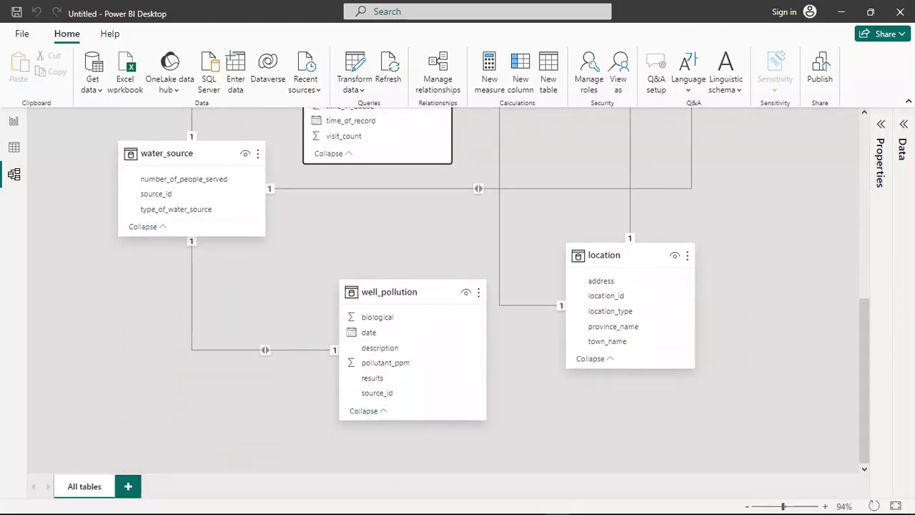
mouse_move(464, 508)
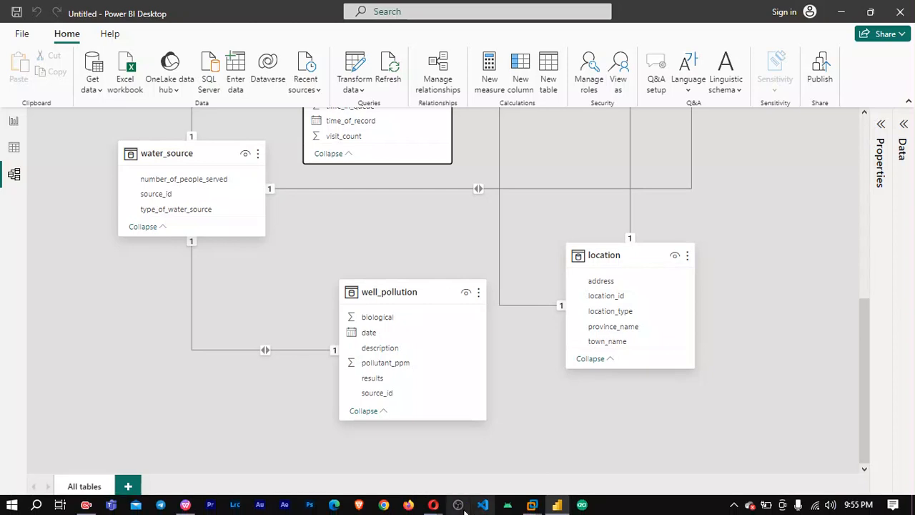
left_click(185, 506)
scroll(411, 333, "down", 1)
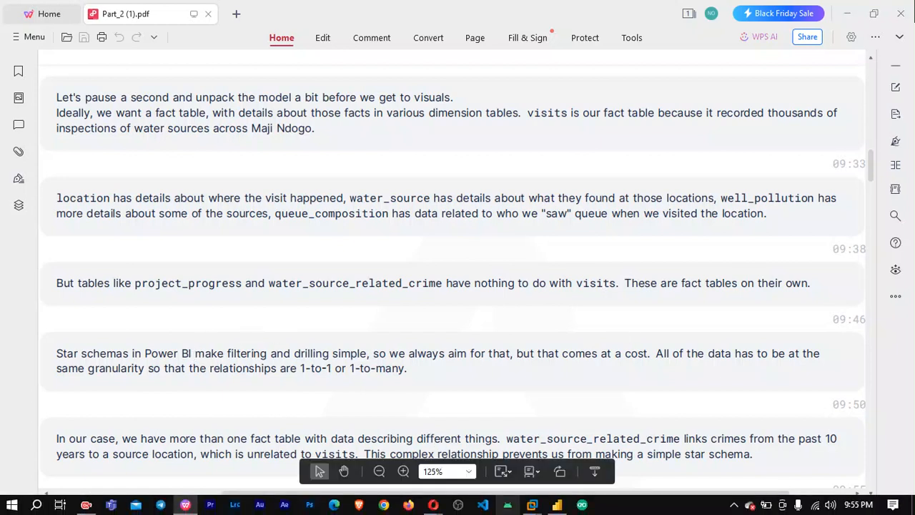
Switch to Power BI and examine how project_progress, water_source, queue_composition, water_source_related_crime and visits are related in the model diagram.
left_click(559, 506)
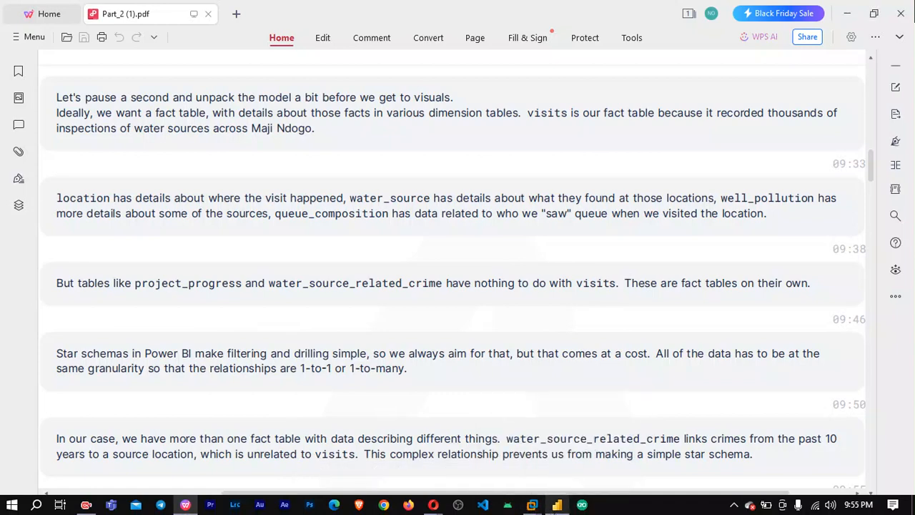
left_click(558, 505)
scroll(688, 316, "up", 2)
scroll(688, 317, "up", 5)
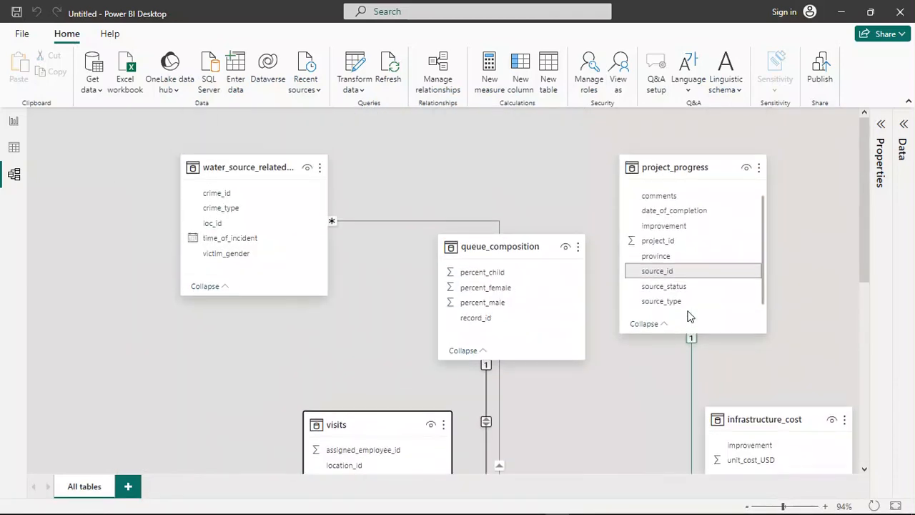
scroll(688, 317, "down", 6)
scroll(688, 317, "up", 3)
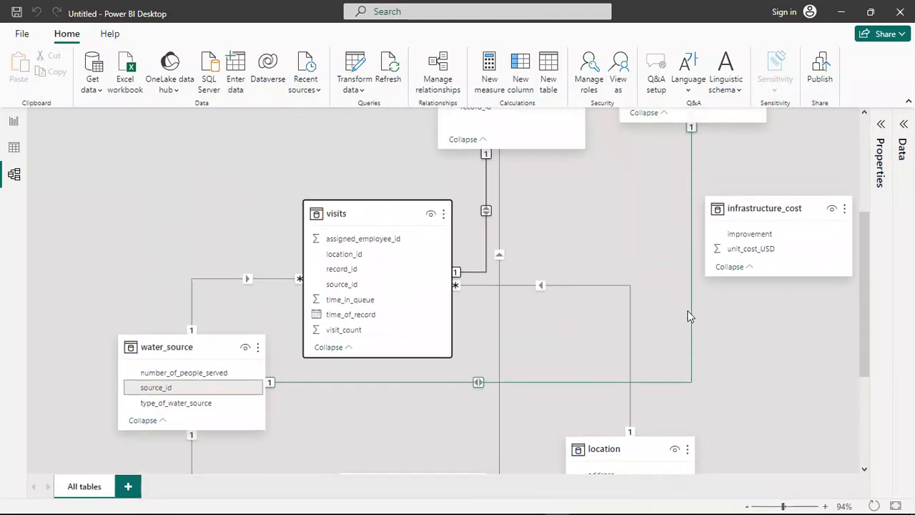
scroll(689, 317, "down", 4)
scroll(688, 317, "up", 8)
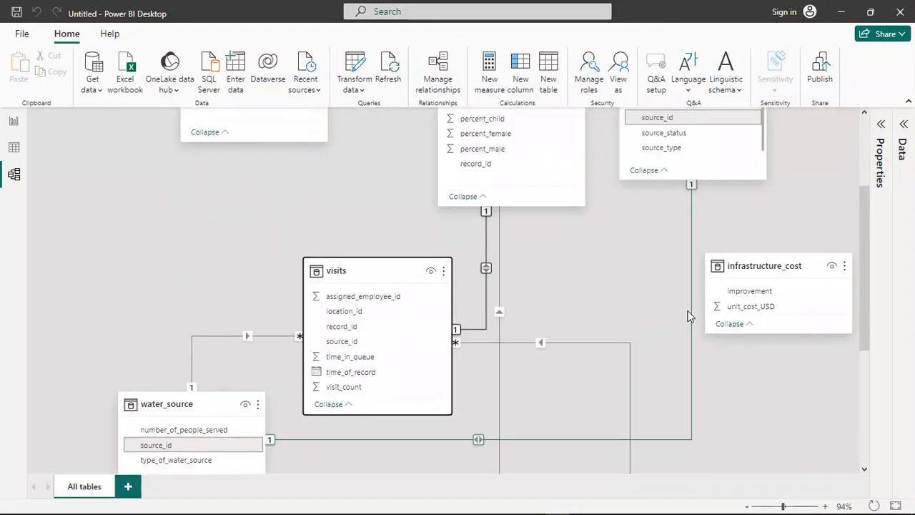
scroll(689, 313, "down", 1)
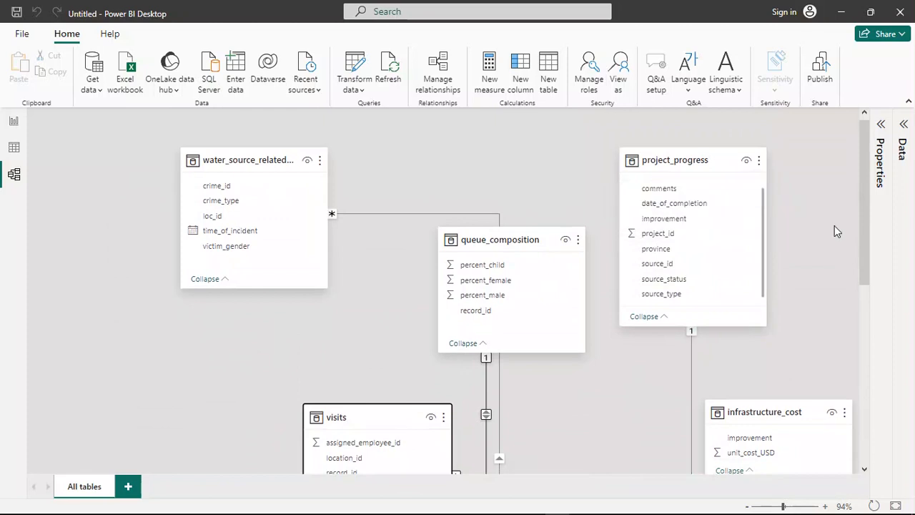
scroll(834, 225, "up", 1)
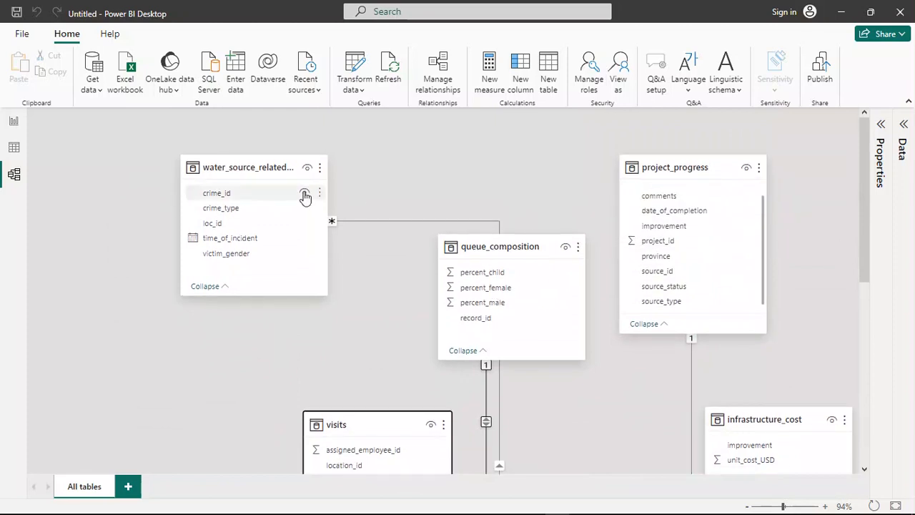
mouse_move(254, 157)
scroll(531, 191, "down", 12)
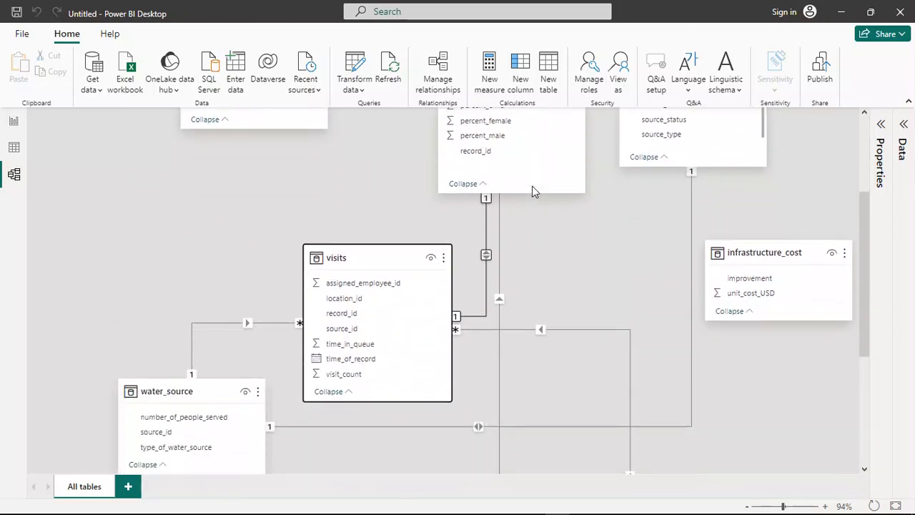
scroll(532, 186, "up", 6)
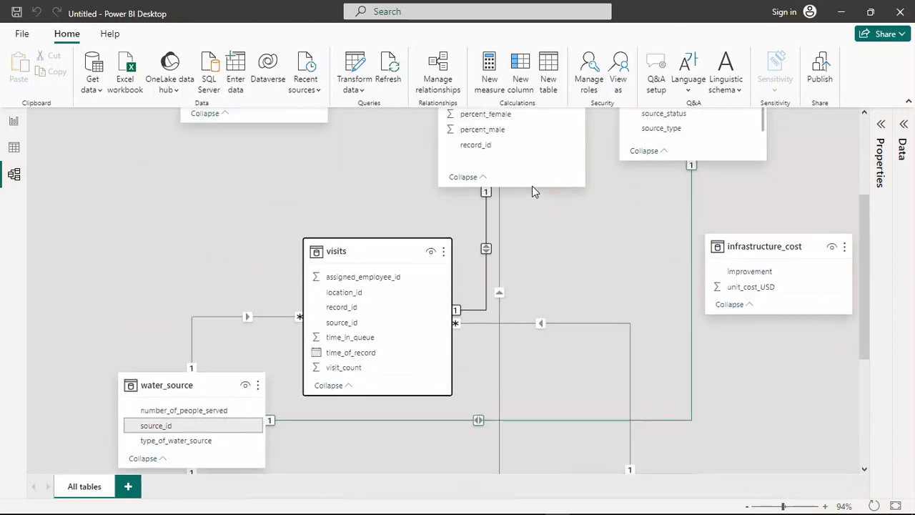
scroll(532, 186, "up", 2)
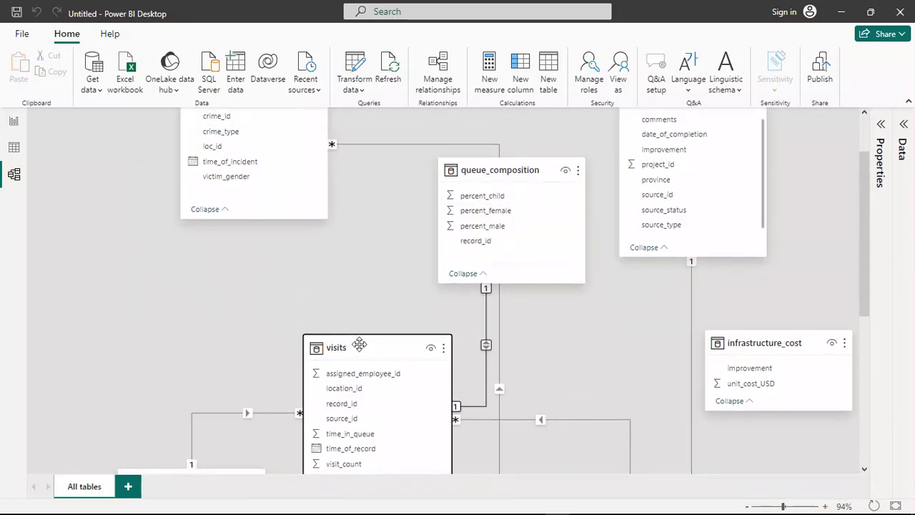
Move the visits table below water_source_related_crime in the model diagram, and review the relationship lines of the surrounding tables.
mouse_move(303, 338)
left_click_drag(312, 342, 82, 239)
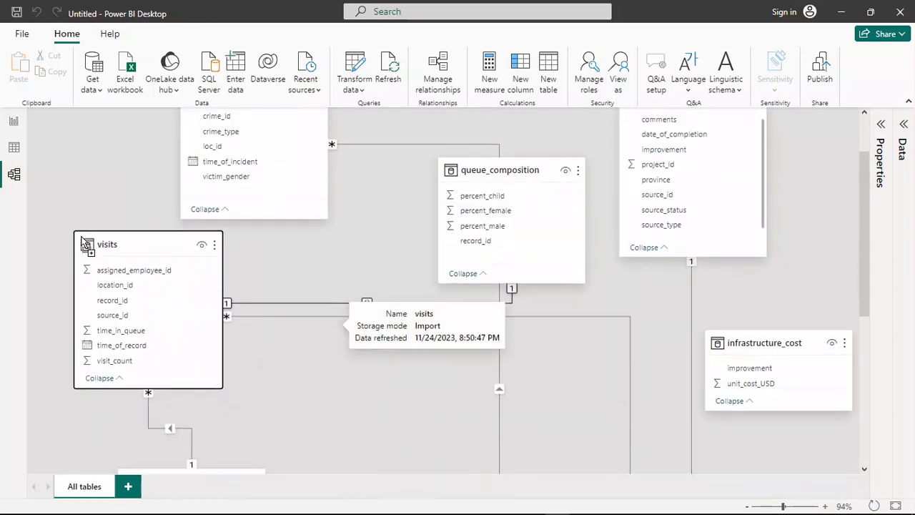
scroll(320, 250, "up", 2)
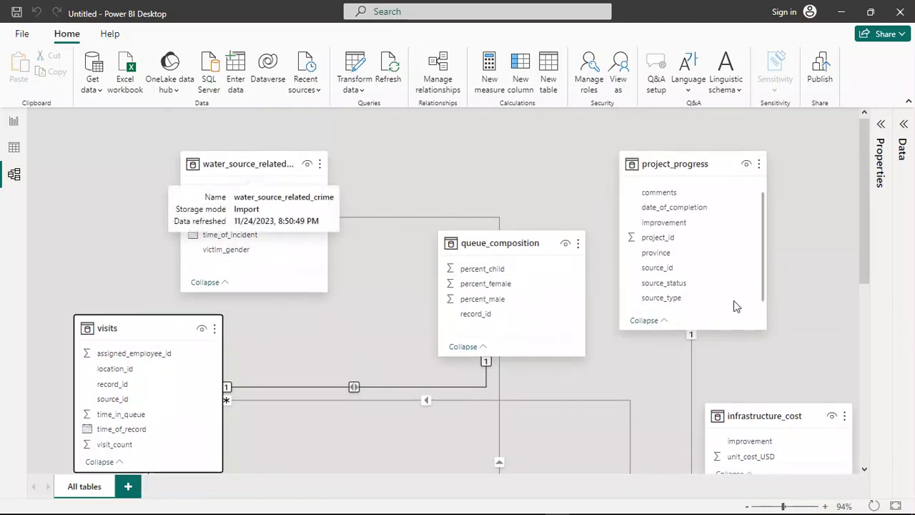
scroll(765, 307, "down", 3)
scroll(765, 307, "up", 3)
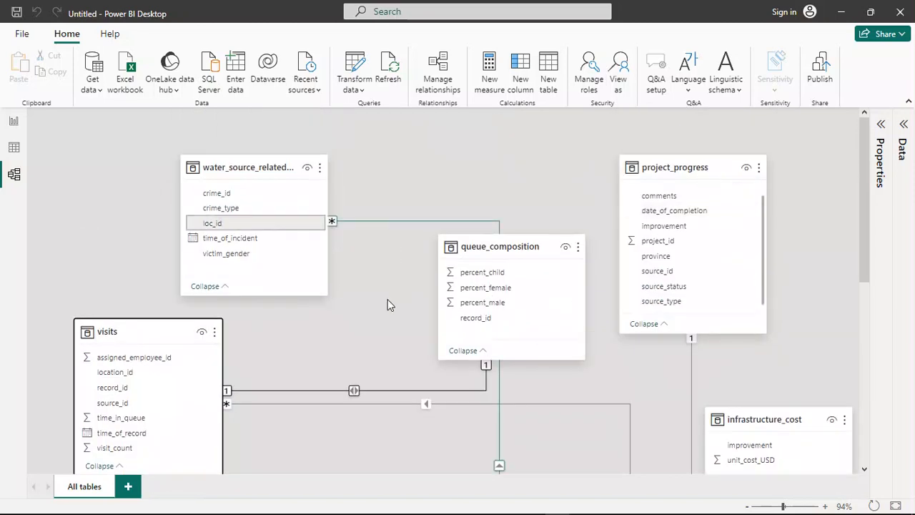
scroll(388, 298, "down", 2)
scroll(387, 299, "down", 2)
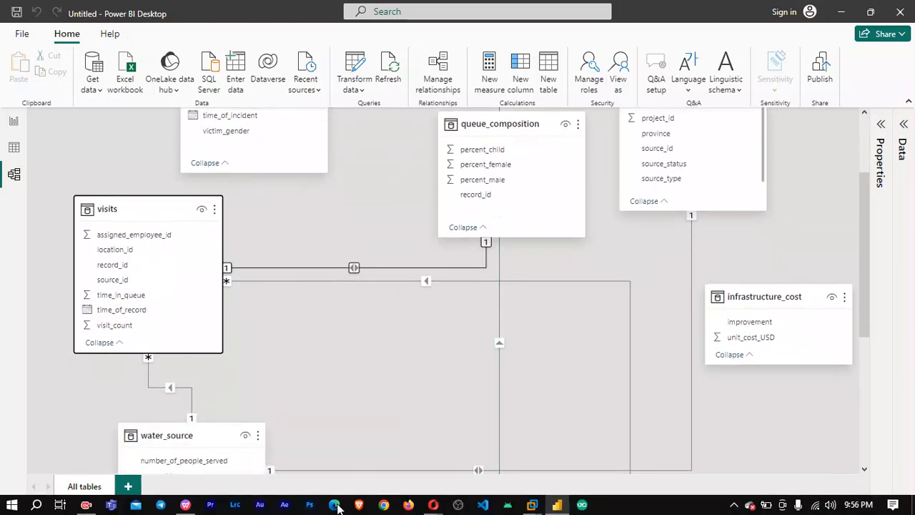
Switch to the Part_2 PDF and read the page 7 message on why multiple fact tables prevent a simple star schema.
left_click(187, 504)
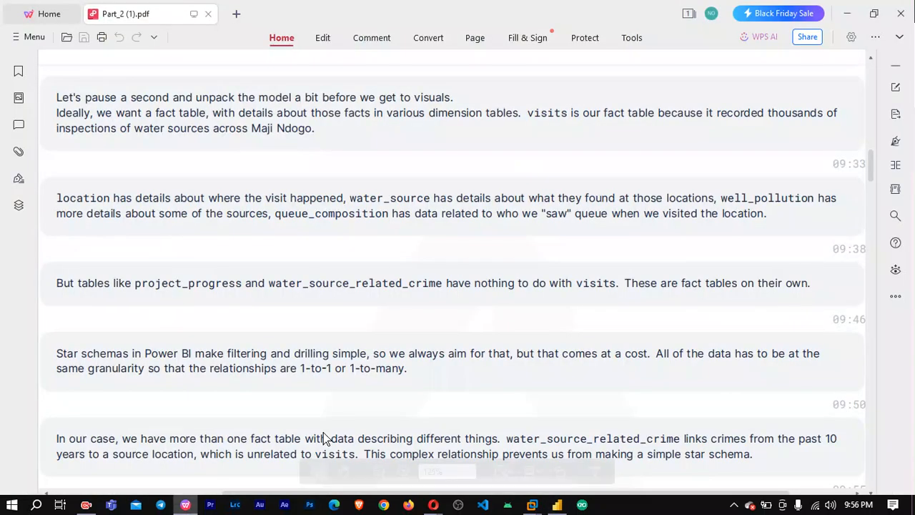
scroll(752, 282, "down", 1)
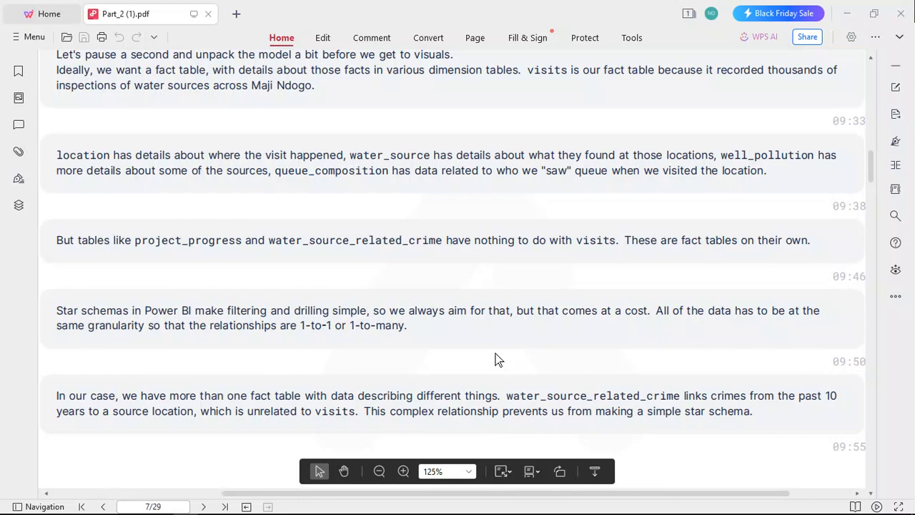
scroll(498, 359, "up", 1)
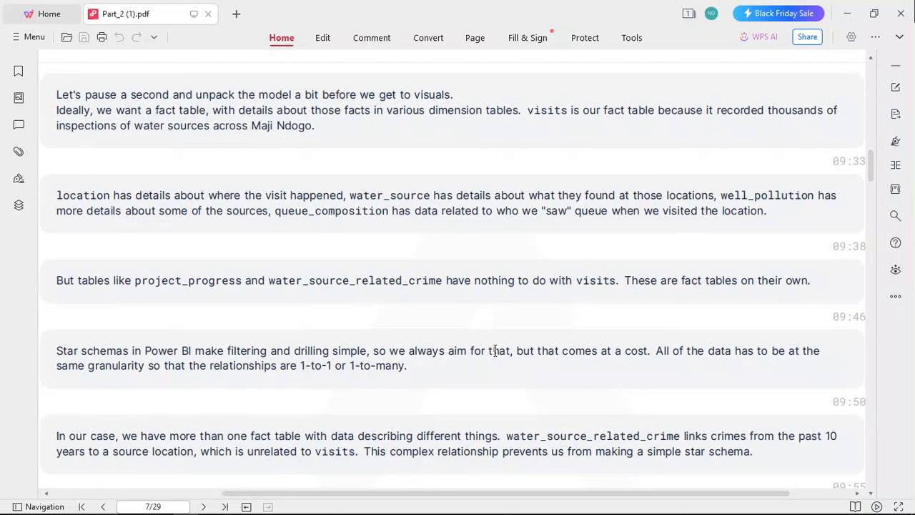
Reread the page 7 messages in Part_2 on the visits fact table, its dimension tables and the star schema limitation.
scroll(496, 353, "up", 1)
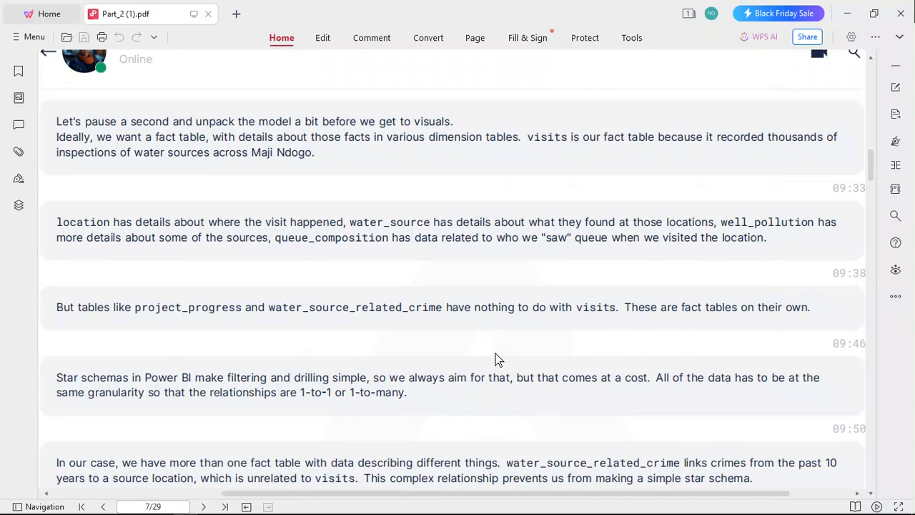
scroll(496, 353, "down", 2)
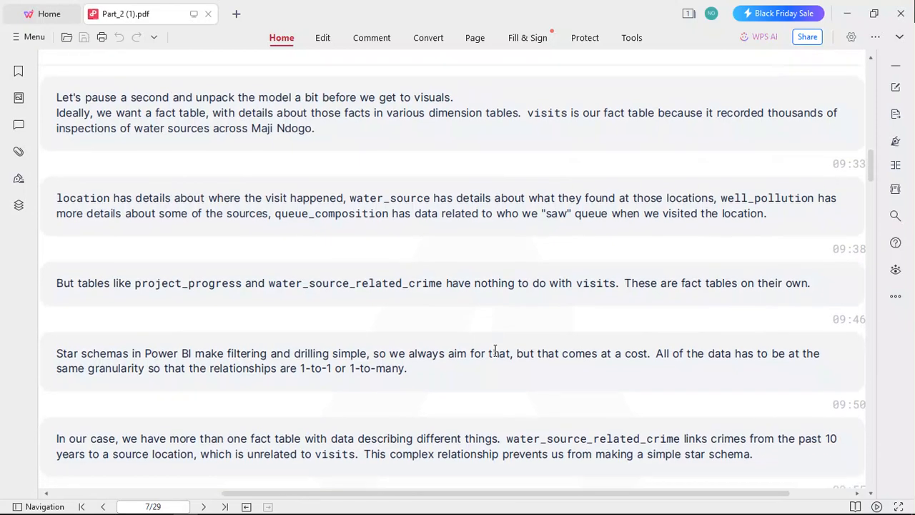
scroll(495, 353, "up", 2)
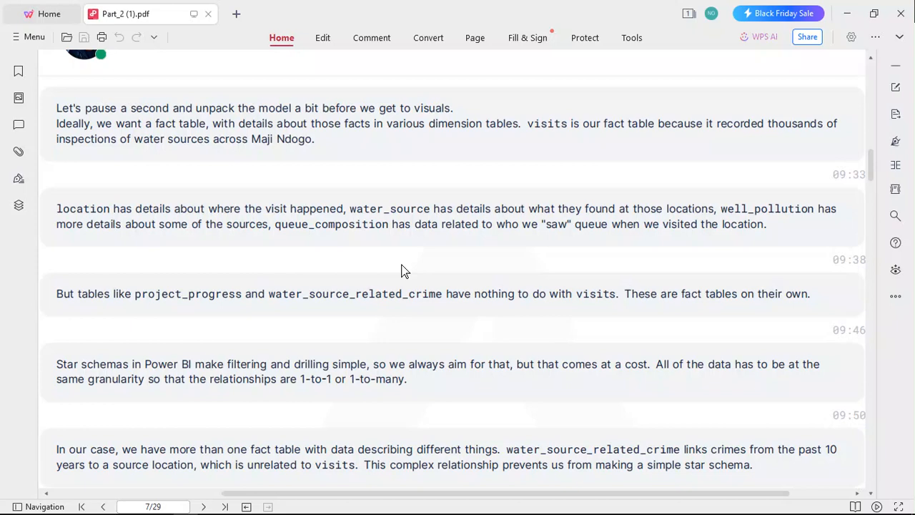
scroll(401, 270, "down", 3)
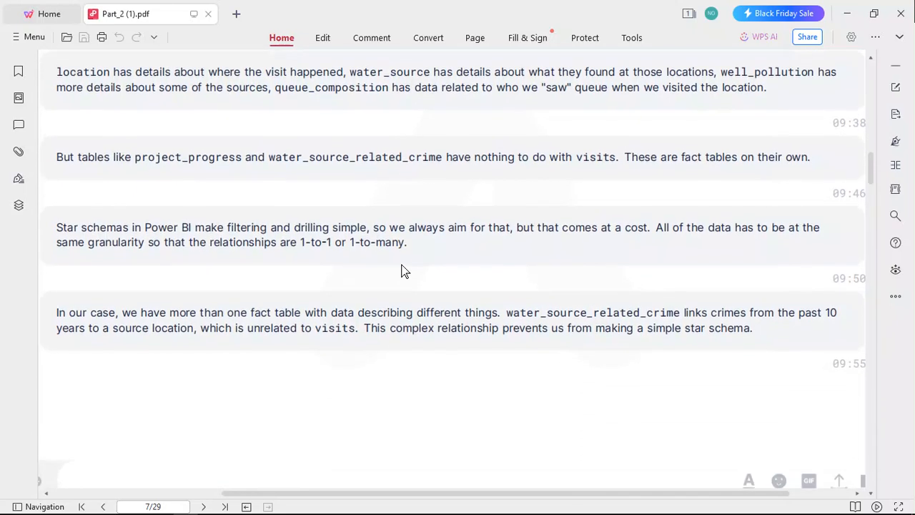
Read the multi-star schema message on page 8 and the National page task on page 9, and switch to Power BI.
scroll(401, 270, "down", 8)
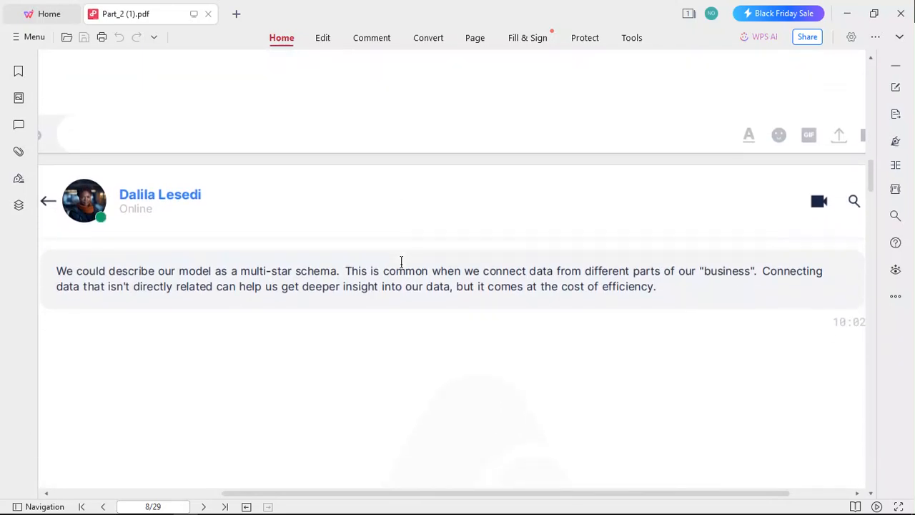
scroll(405, 271, "down", 5)
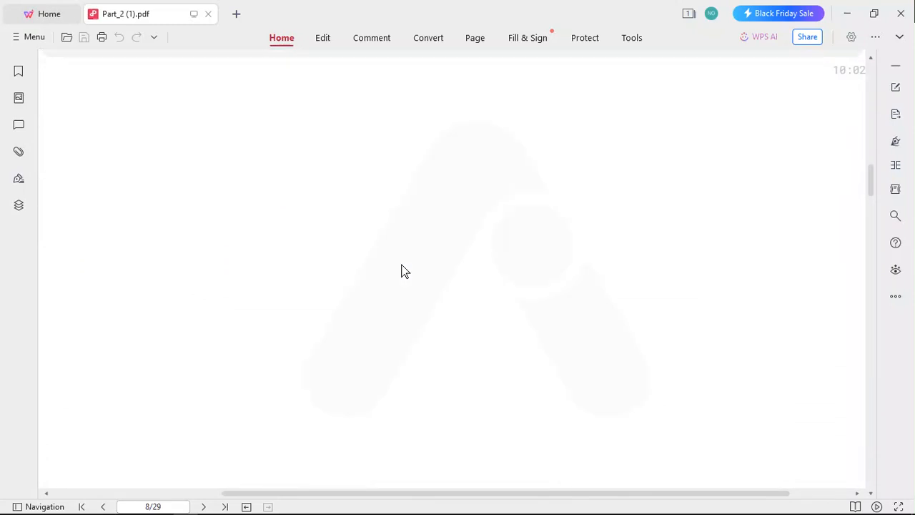
scroll(405, 271, "down", 7)
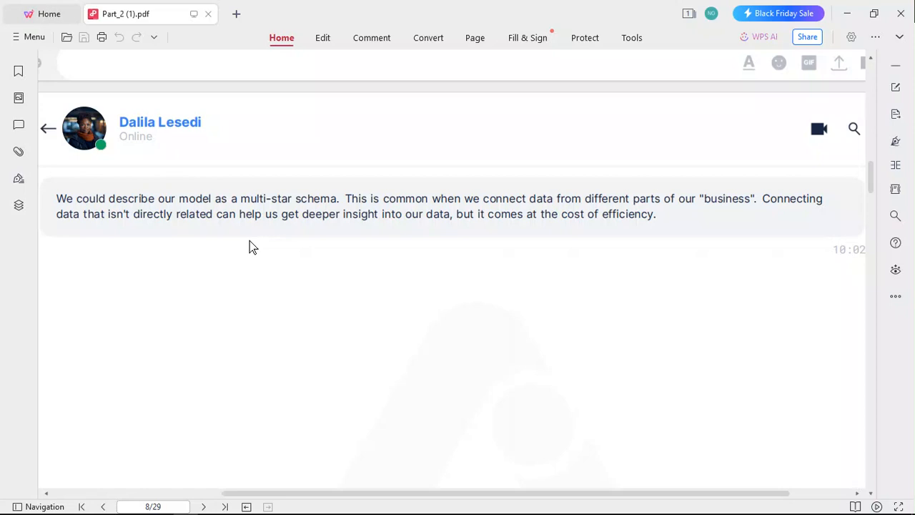
scroll(249, 246, "down", 5)
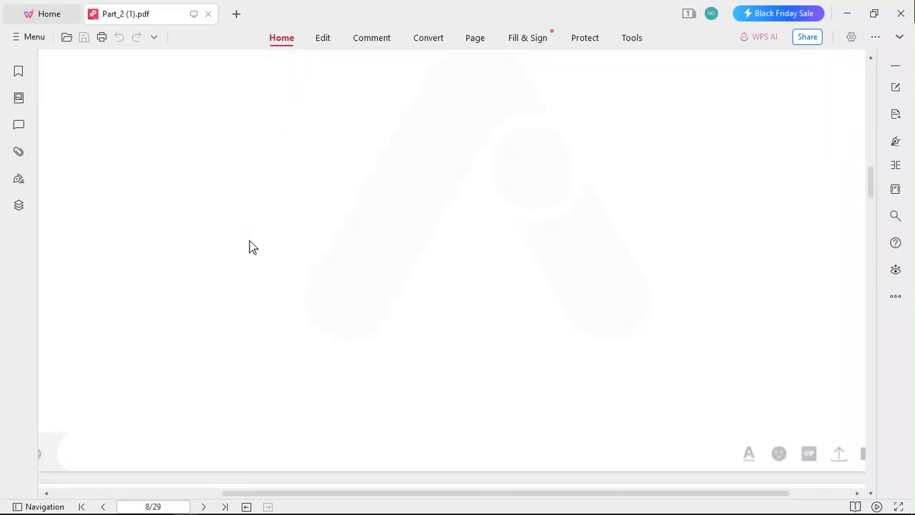
scroll(249, 237, "up", 3)
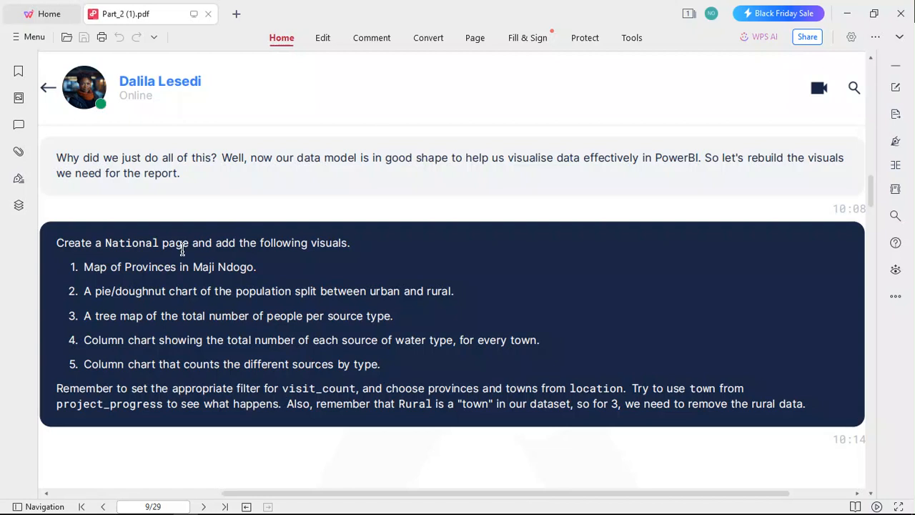
mouse_move(532, 512)
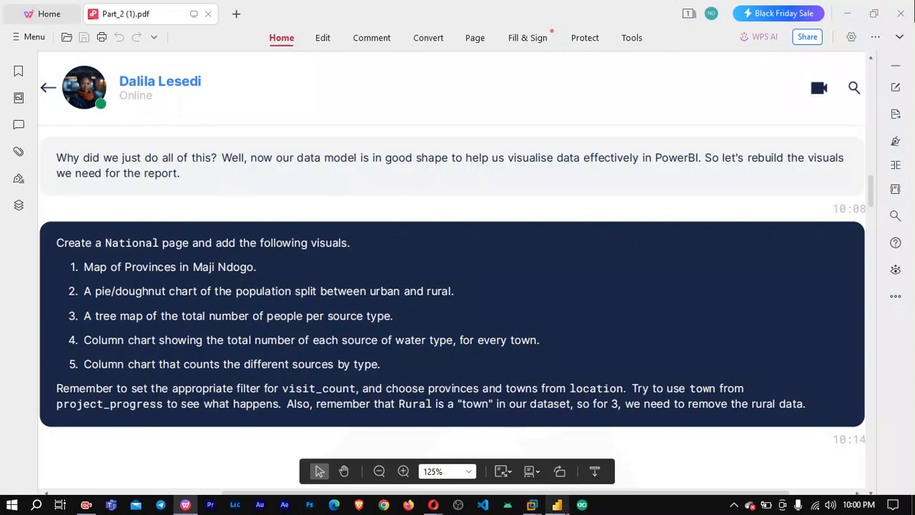
left_click(557, 505)
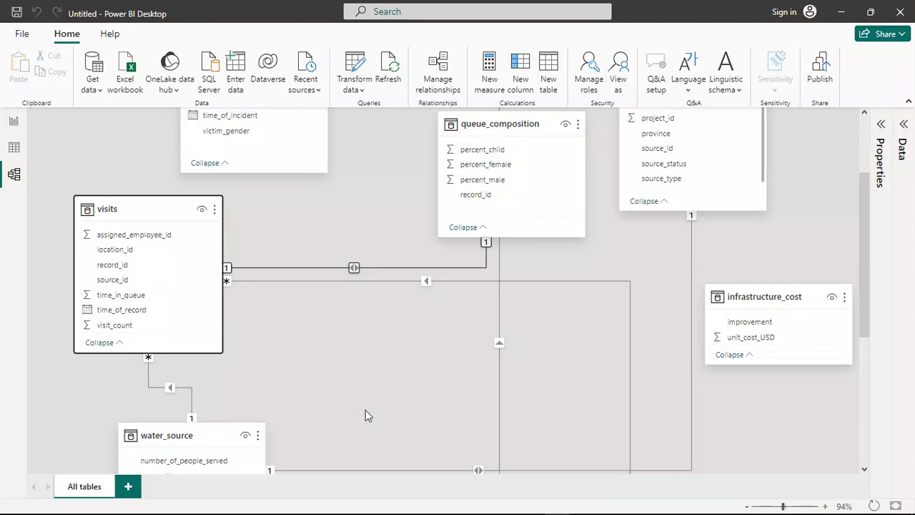
left_click(129, 486)
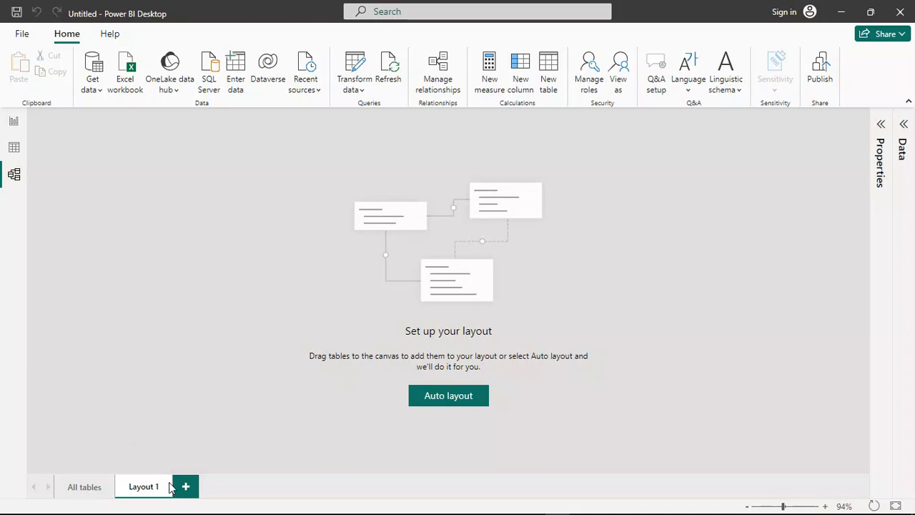
left_click(169, 487)
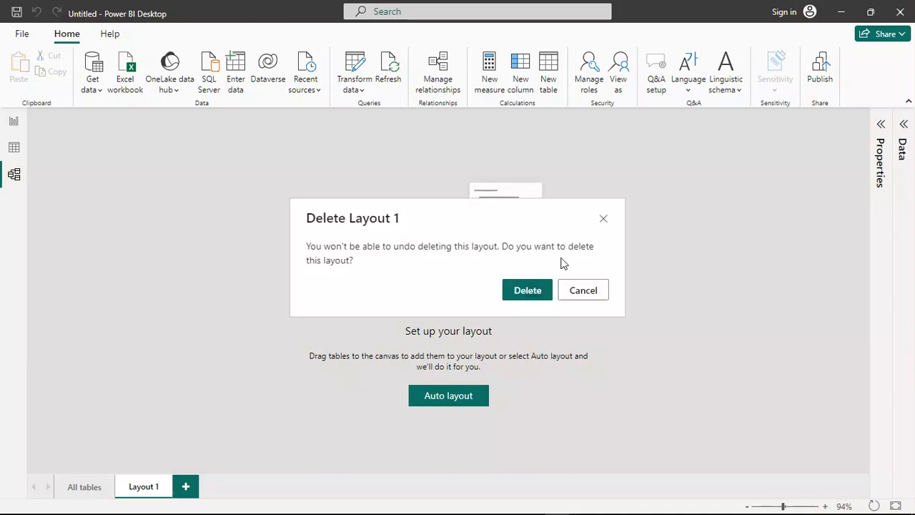
left_click(525, 295)
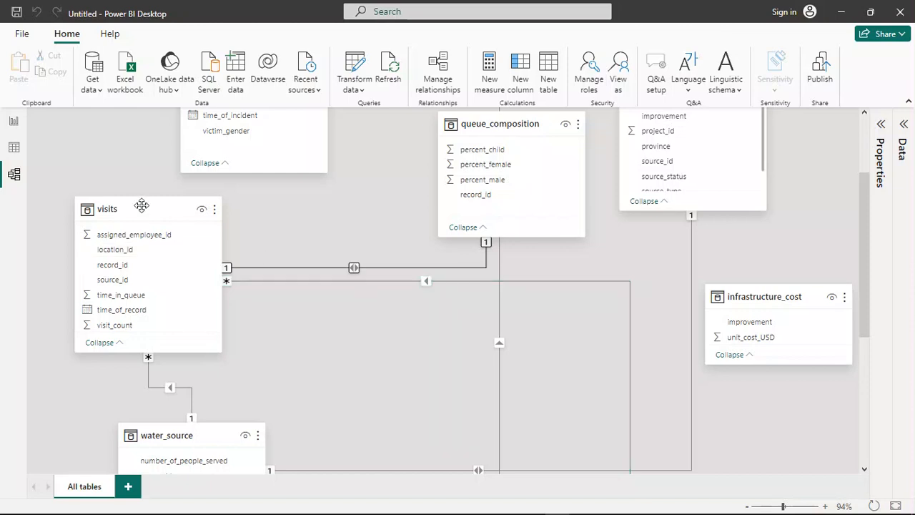
Open the report view in Power BI and check the required page name in the Part_2 task on page 9.
left_click(15, 126)
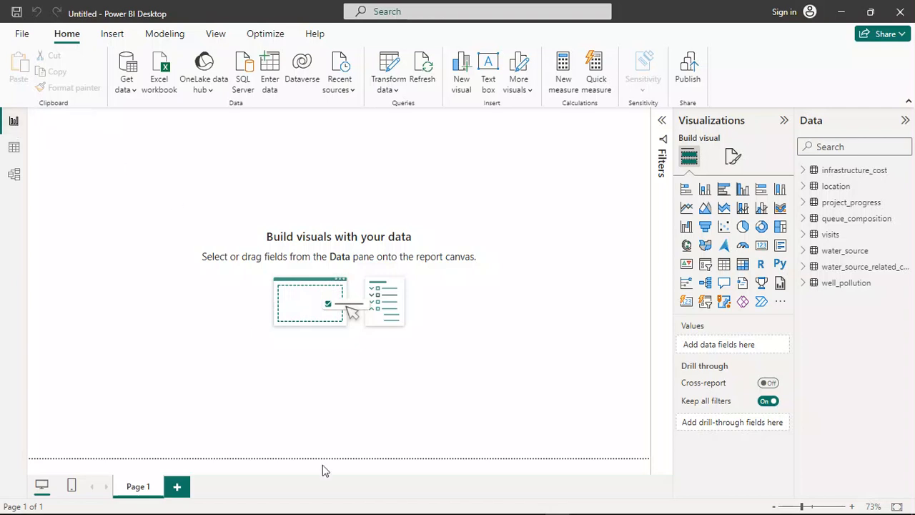
right_click(140, 488)
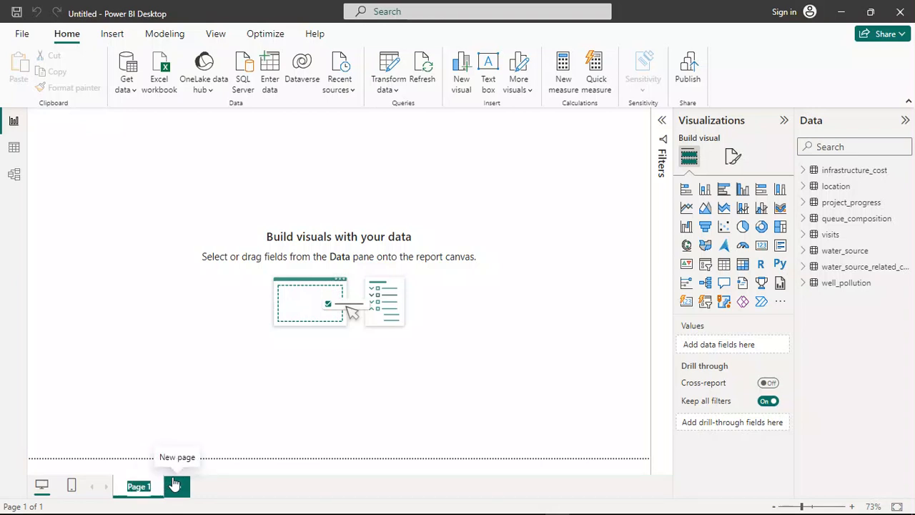
mouse_move(278, 496)
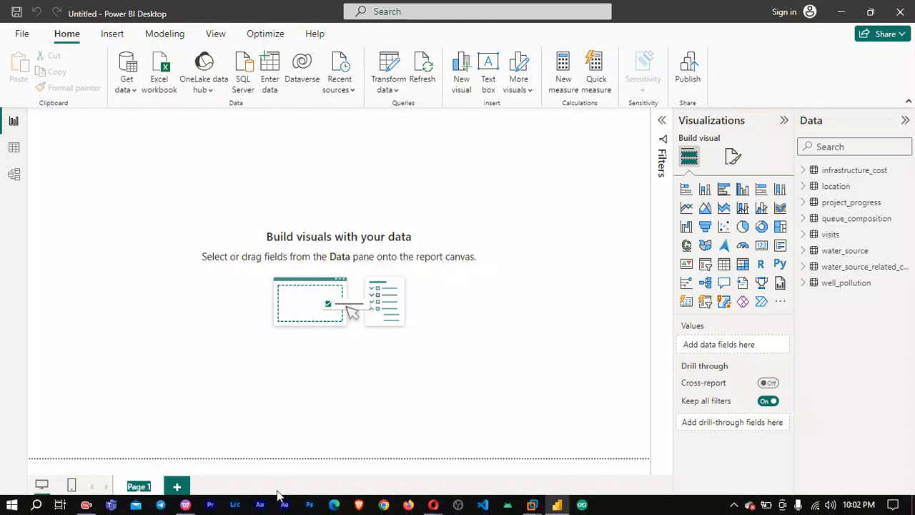
left_click(185, 505)
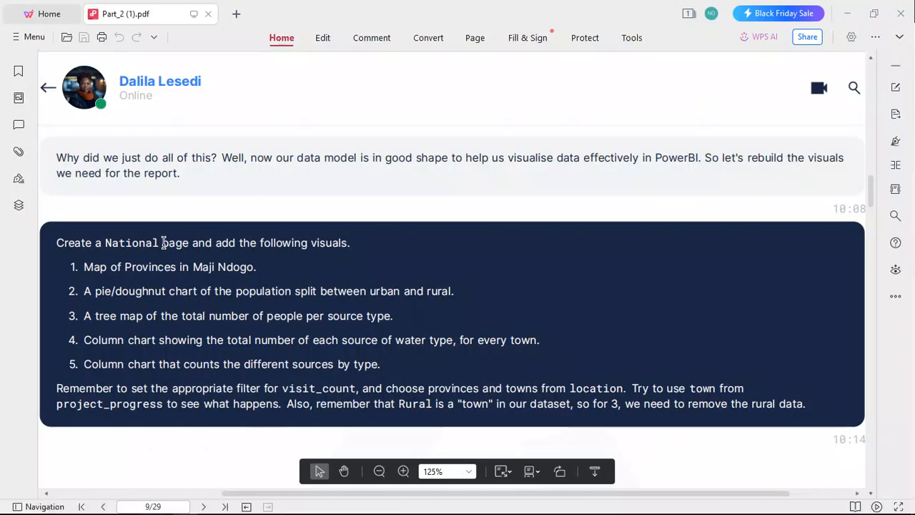
left_click_drag(156, 242, 112, 248)
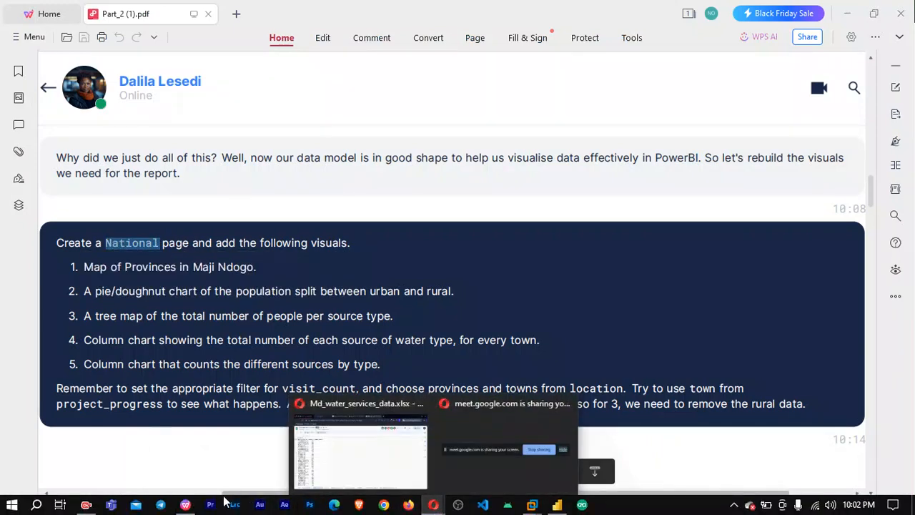
Switch to Power BI and rename the report page Page 1 as National.
left_click(556, 504)
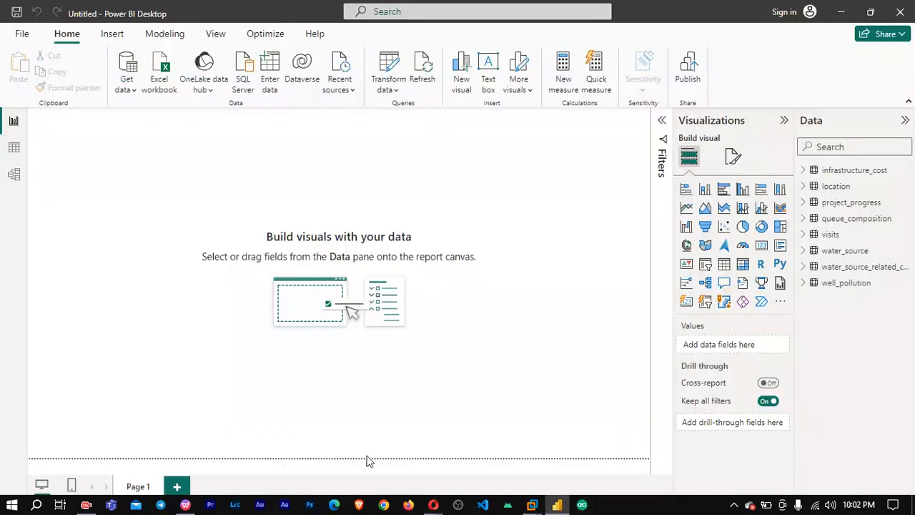
right_click(138, 488)
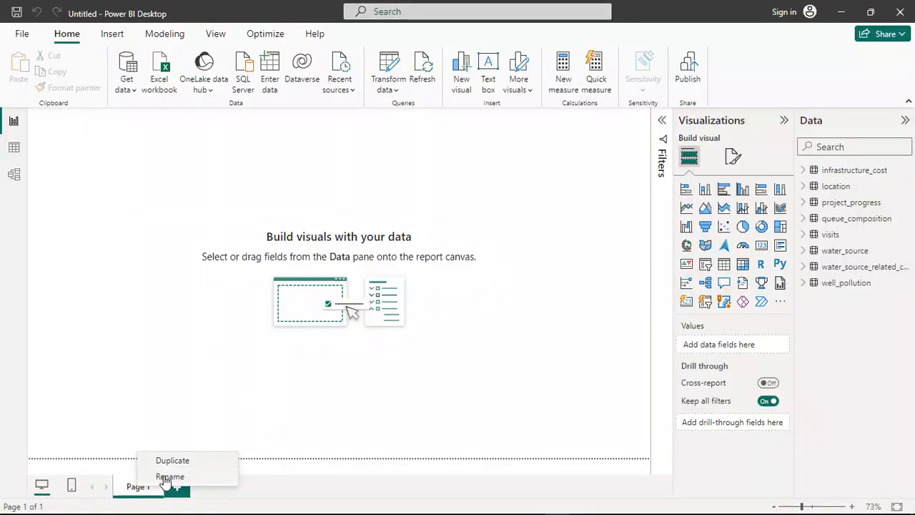
left_click(163, 476)
type("National")
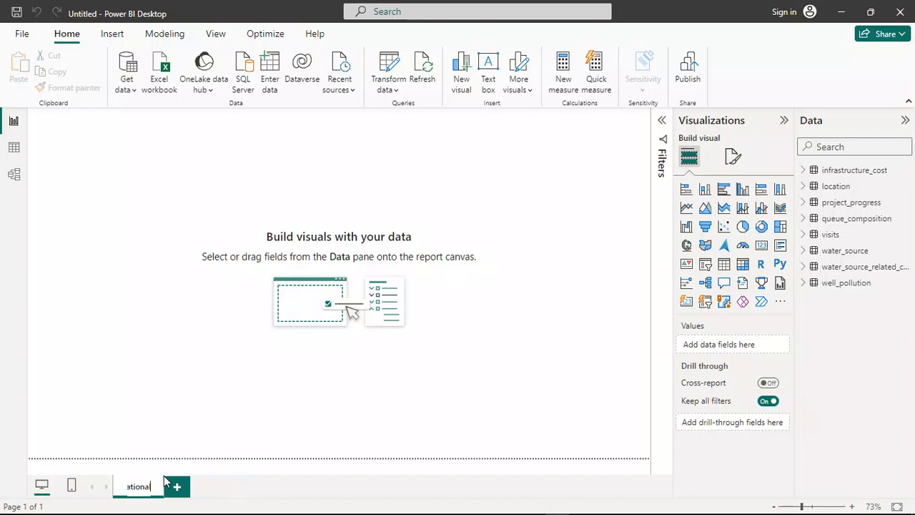
key("Return")
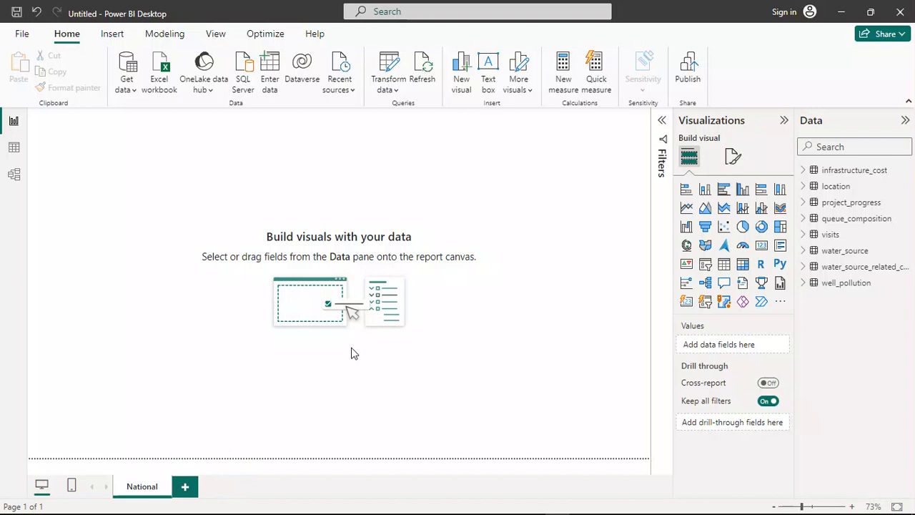
Switch to the Part_2 PDF and read the list of visuals required for the National page.
mouse_move(268, 509)
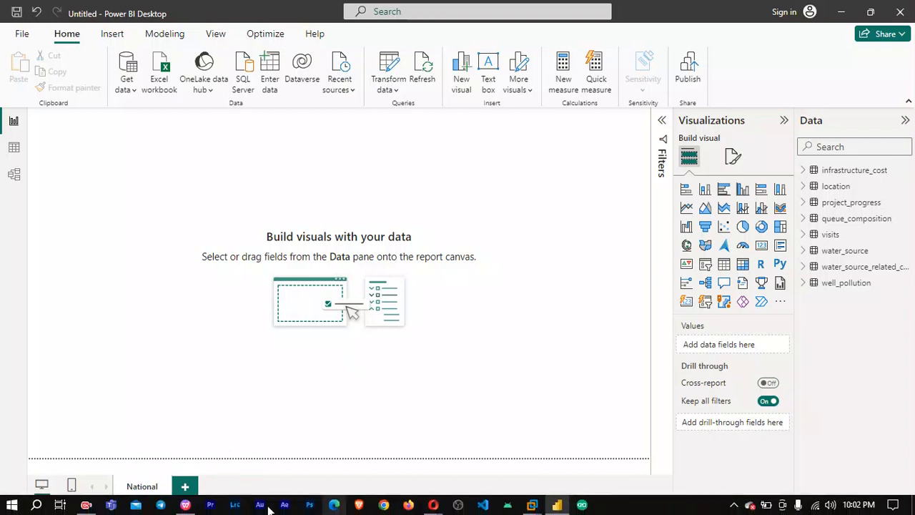
left_click(191, 505)
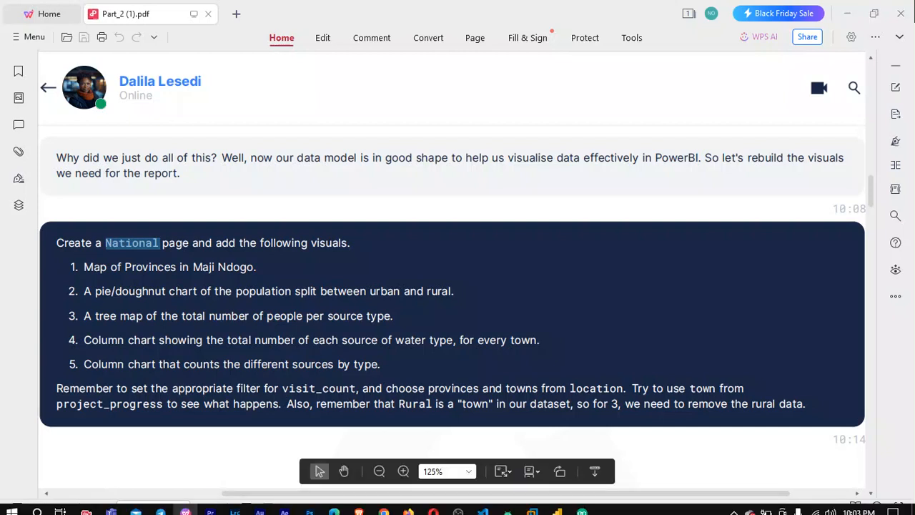
left_click(562, 505)
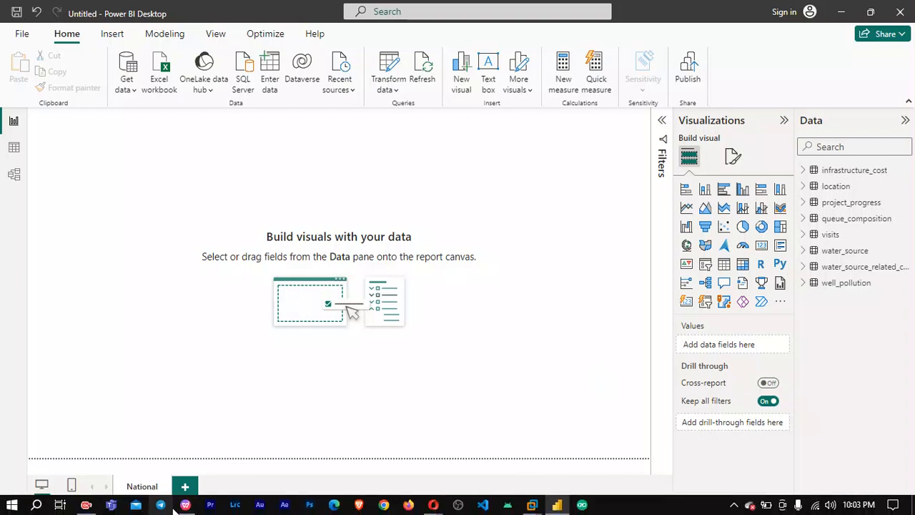
left_click(185, 505)
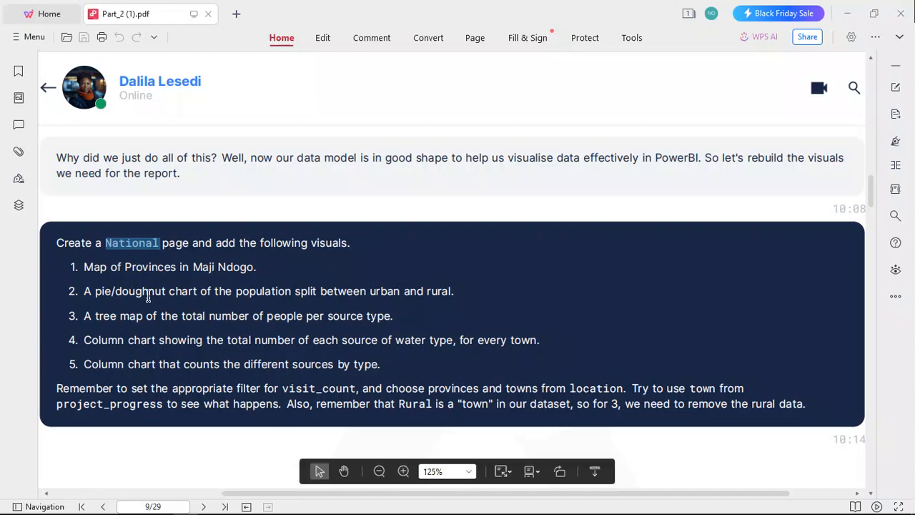
mouse_move(404, 513)
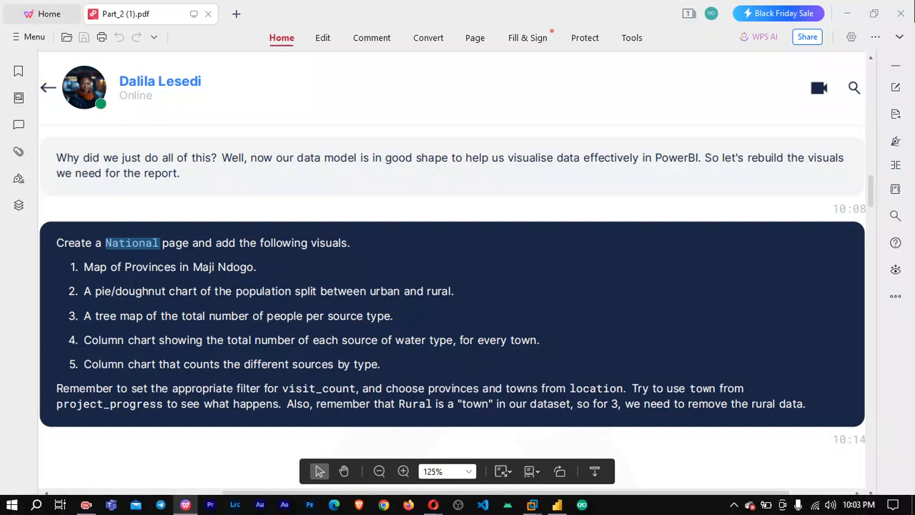
Switch to Power BI and enable the Shape map visual preview feature in the global options.
left_click(557, 505)
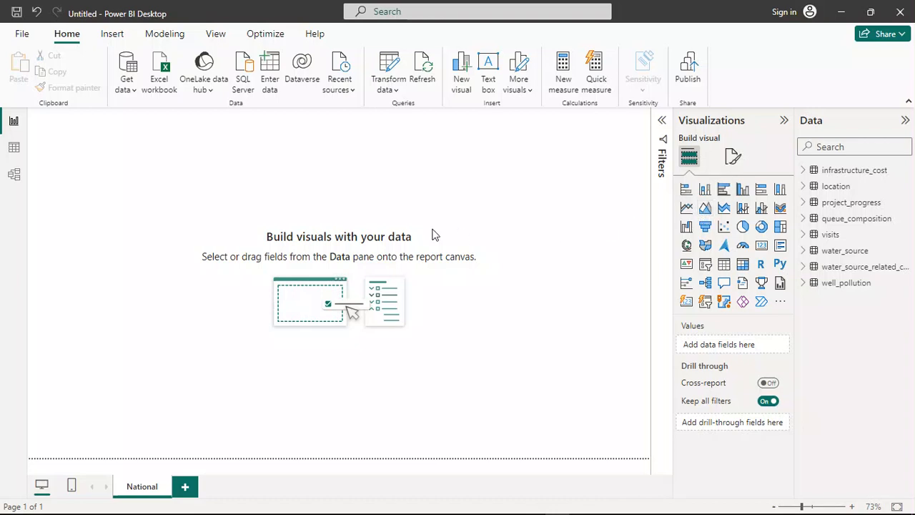
left_click(21, 34)
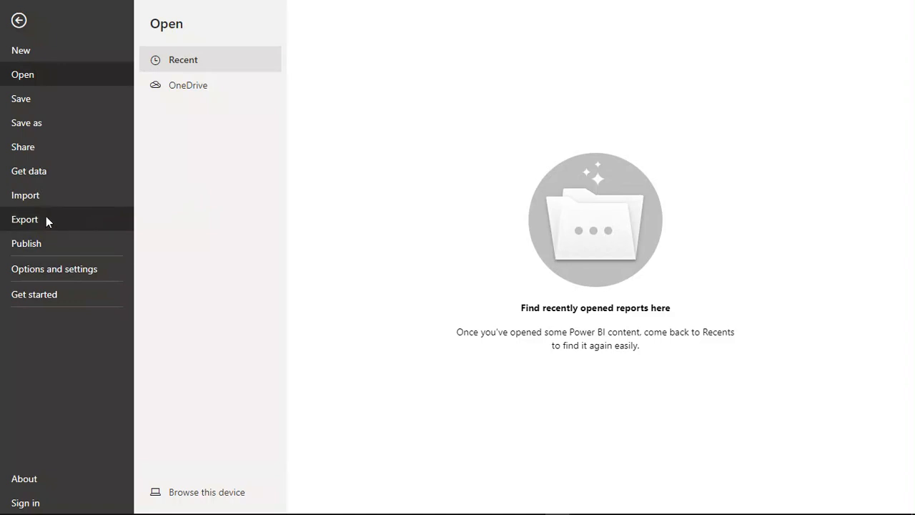
left_click(52, 268)
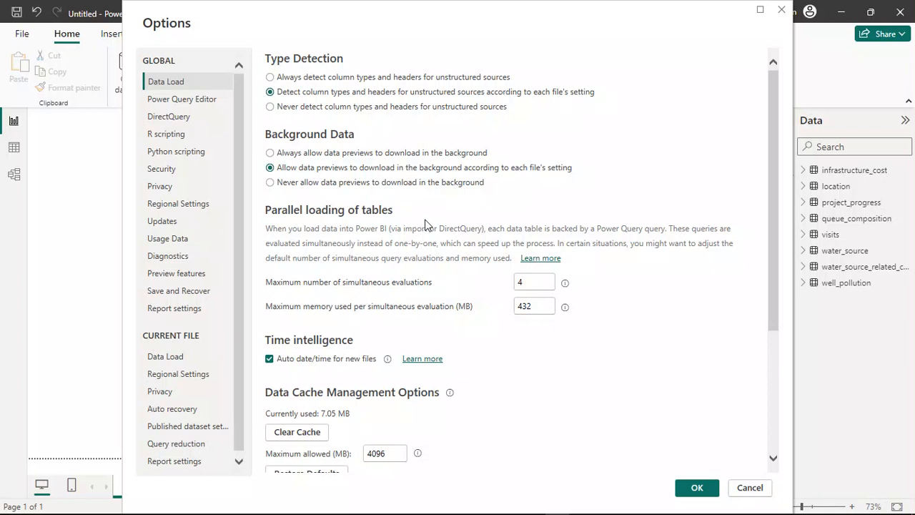
left_click(183, 274)
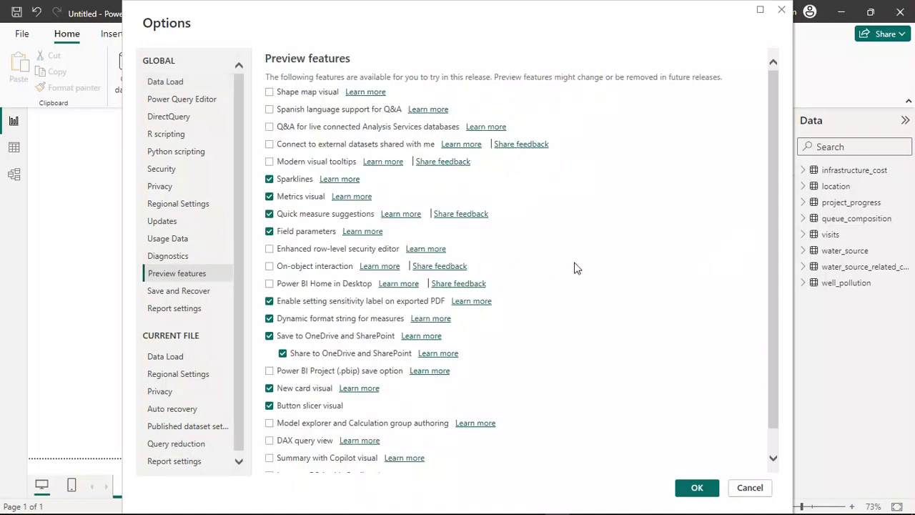
scroll(576, 267, "down", 2)
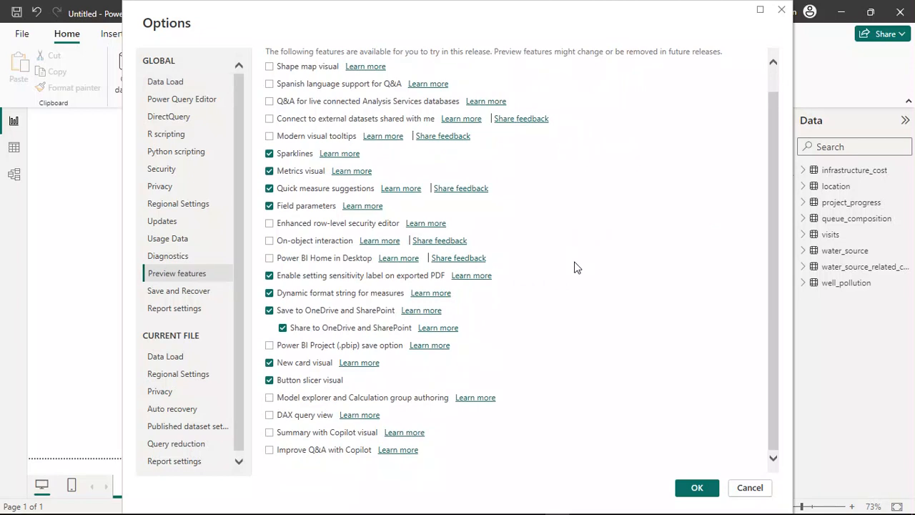
scroll(556, 238, "up", 2)
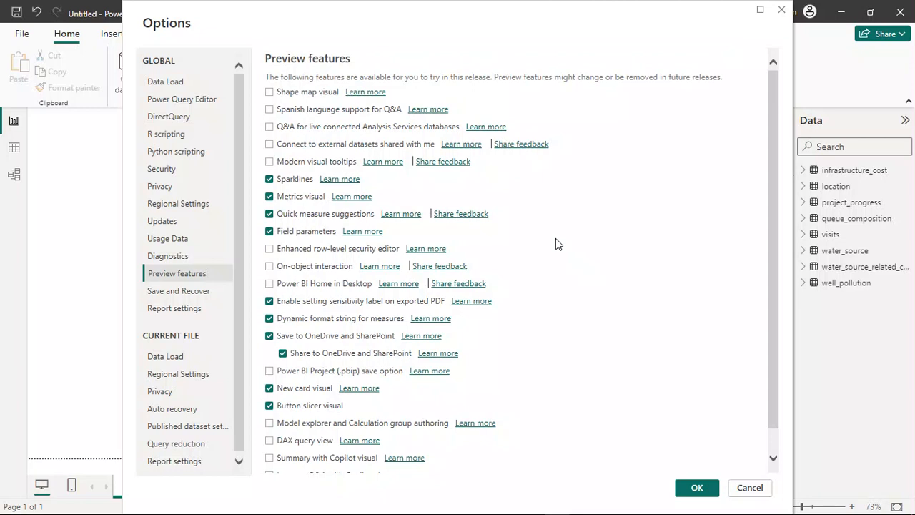
left_click(269, 93)
left_click(696, 489)
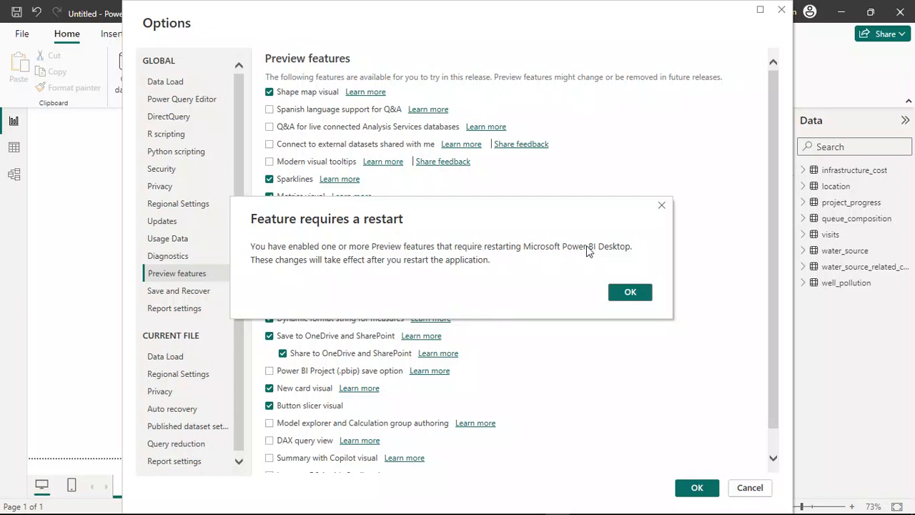
left_click(641, 296)
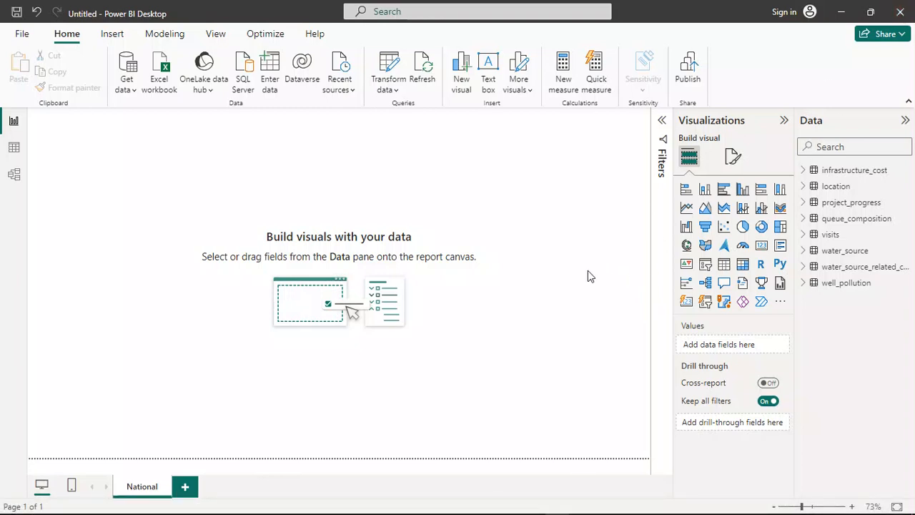
Save the report in Documents as "integrated project 2".
key("ctrl+s")
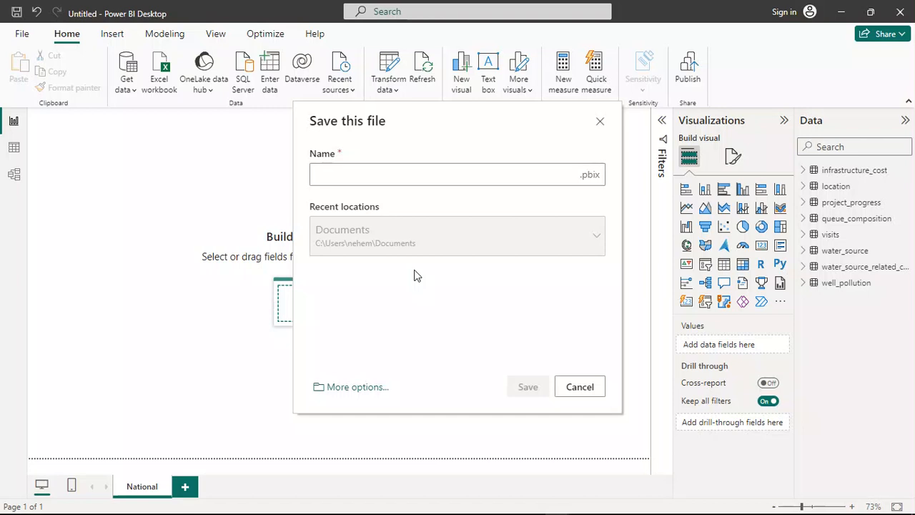
type("integrated ")
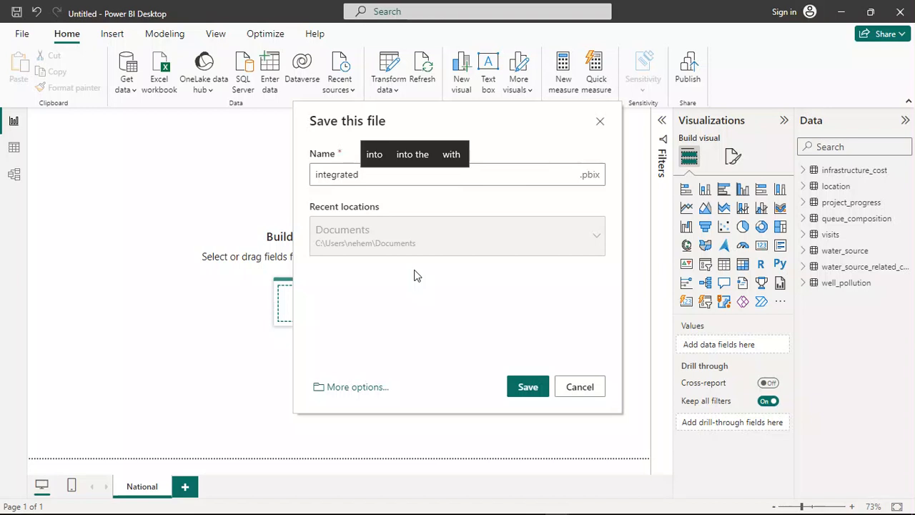
type("proje")
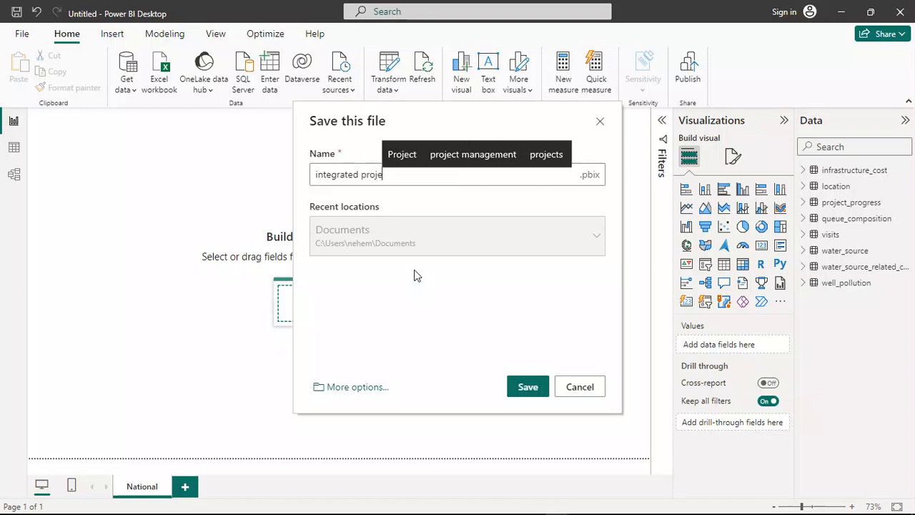
type("ct 2")
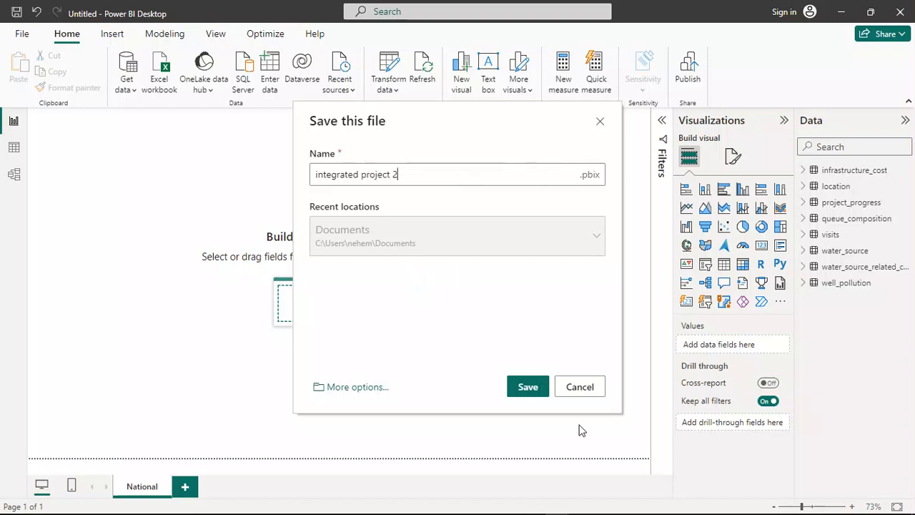
left_click(537, 393)
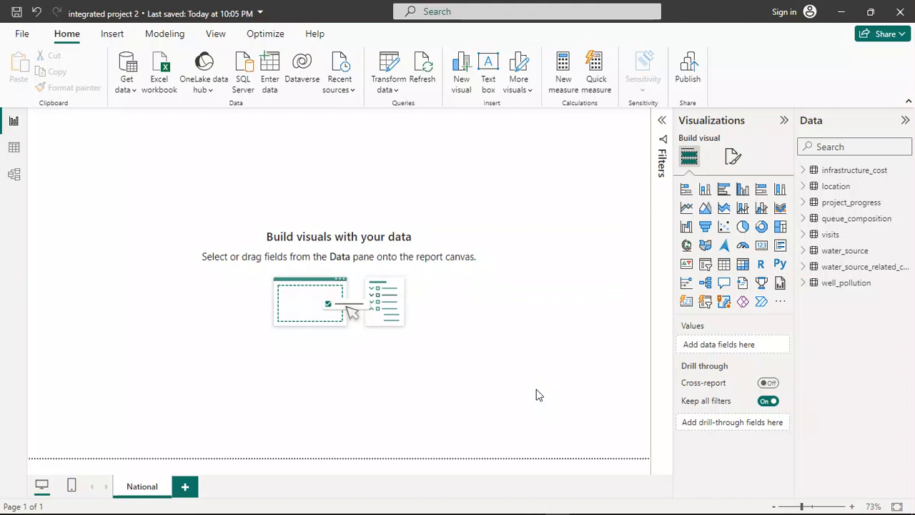
Restart Power BI Desktop and reopen integrated project 2.pbix.
left_click(900, 11)
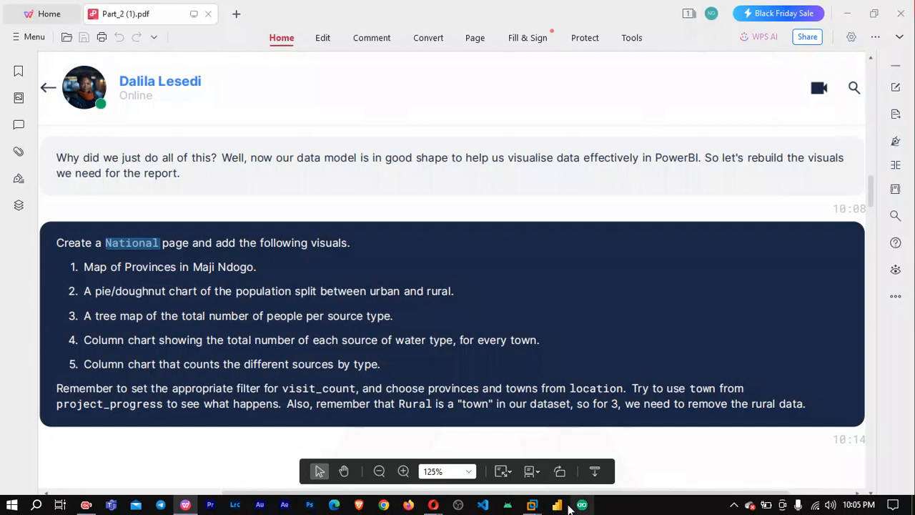
left_click(562, 510)
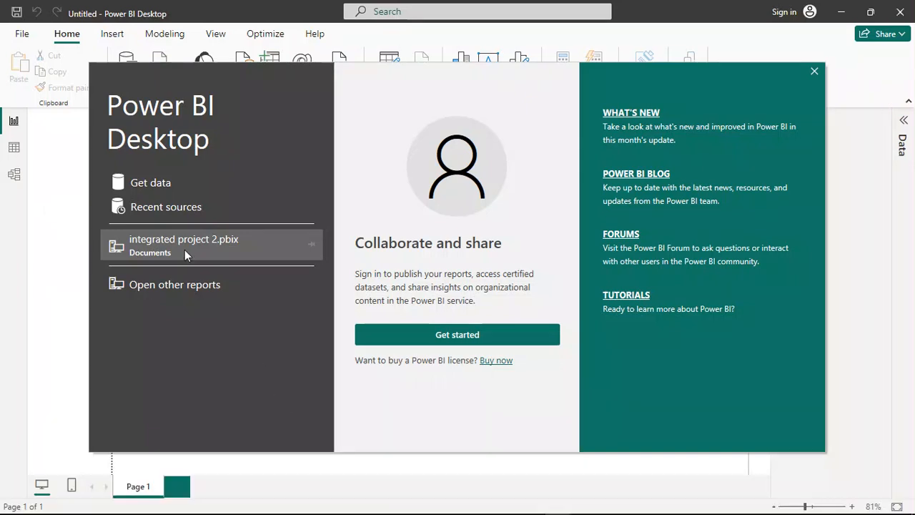
left_click(184, 250)
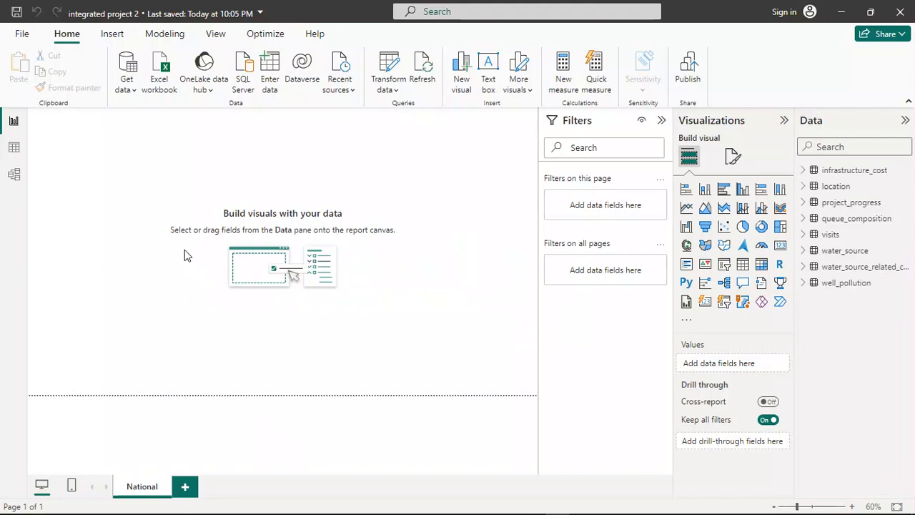
Add a shape map visual to the National page, then try enlarging it and undo the resize.
left_click(724, 245)
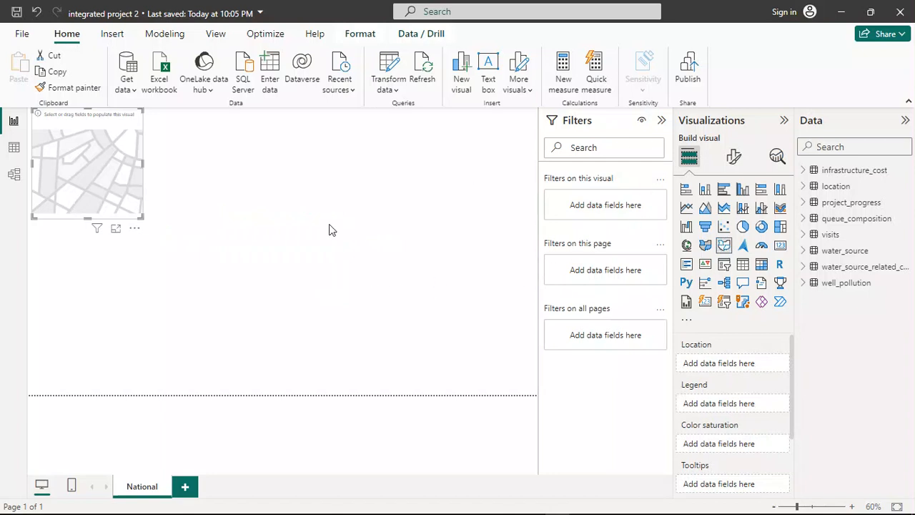
left_click(142, 221)
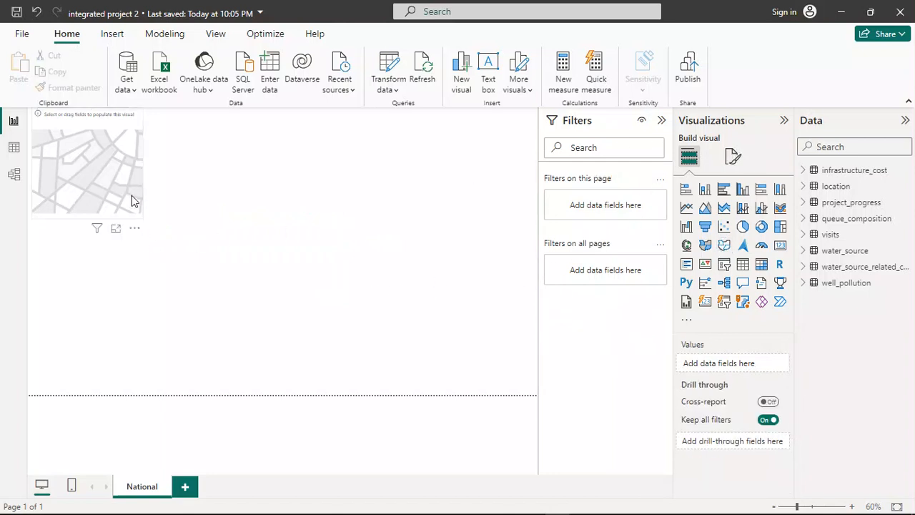
left_click_drag(141, 214, 327, 313)
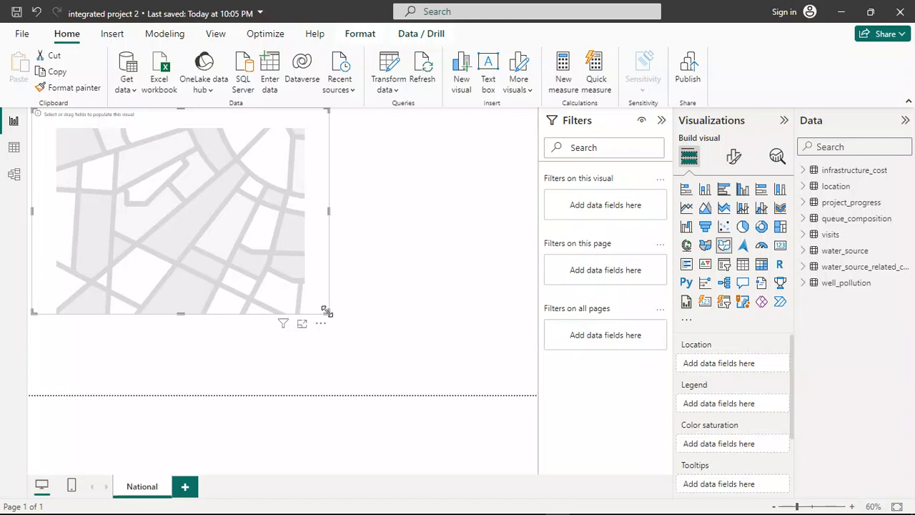
key("ctrl+z")
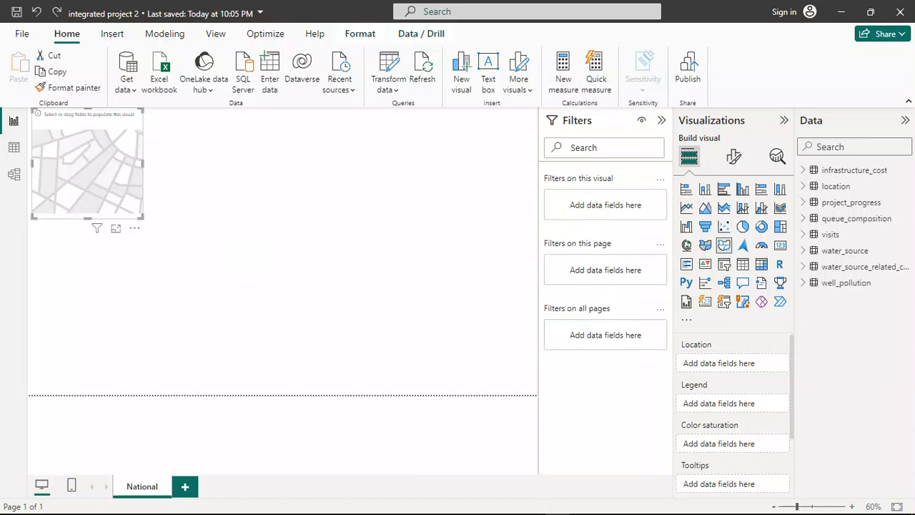
Check the National page task in the Part_2 PDF and assign province_name from the location table as the shape map's location.
left_click(185, 504)
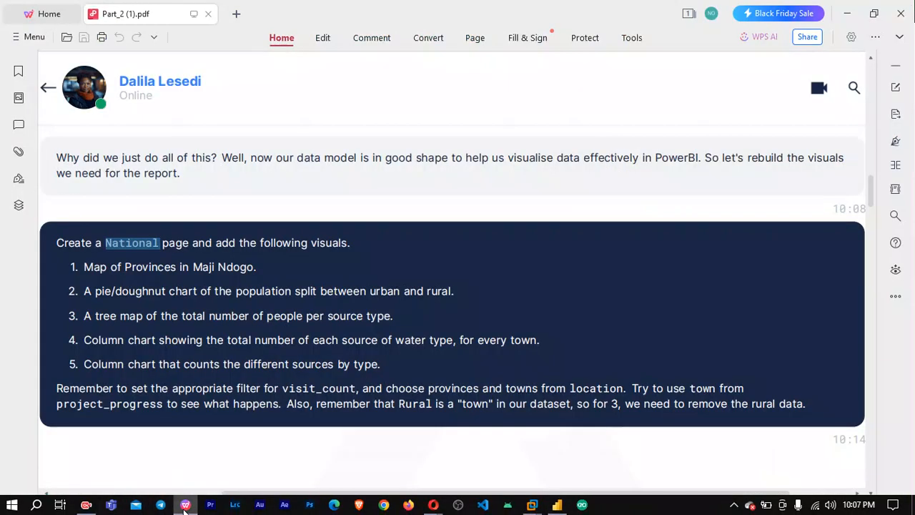
left_click(184, 505)
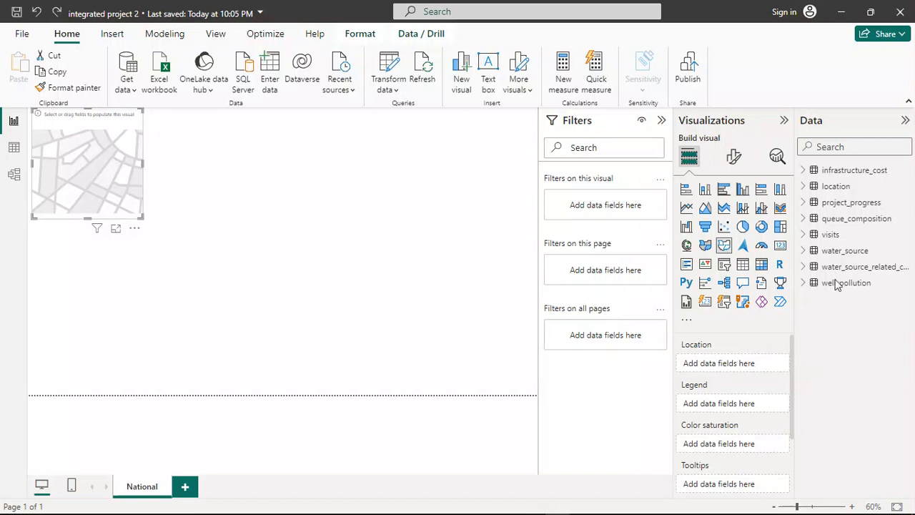
left_click(804, 186)
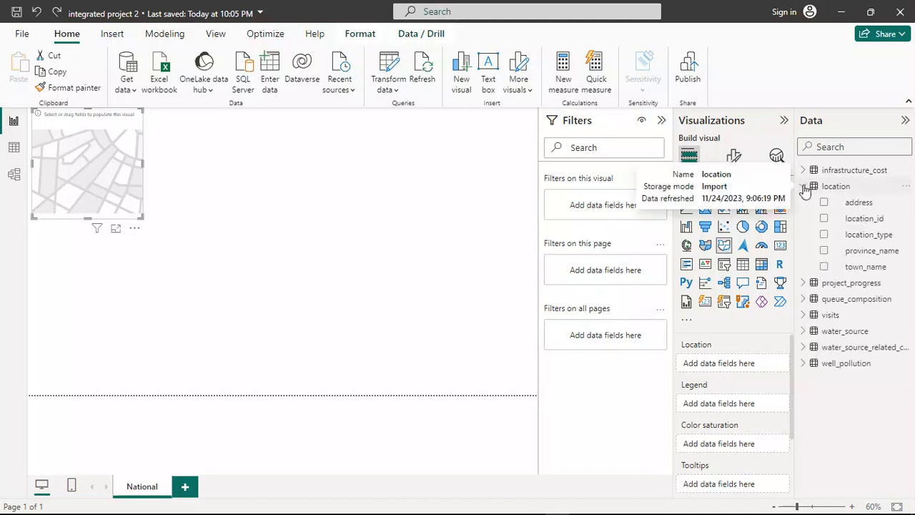
left_click(825, 252)
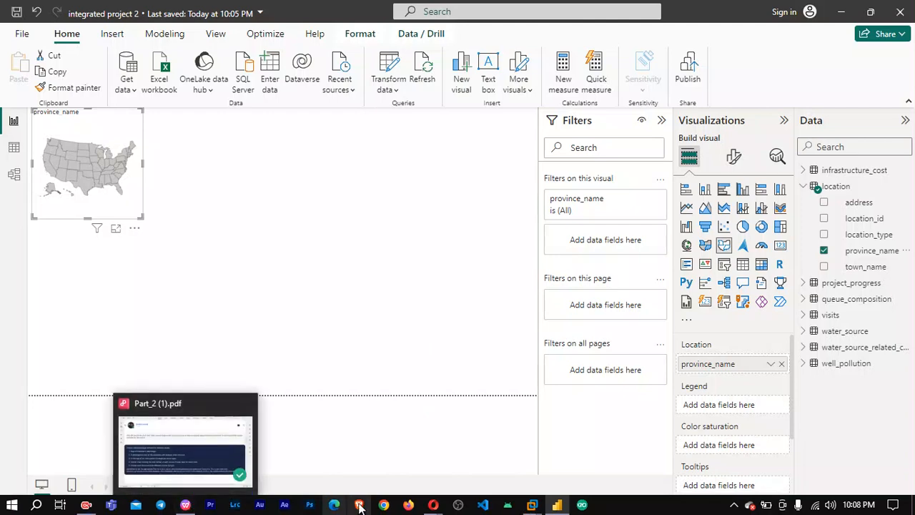
Switch to the Opera browser, close the Md_water_services_data spreadsheet and try to reload the Explore Data Science lesson page.
mouse_move(433, 505)
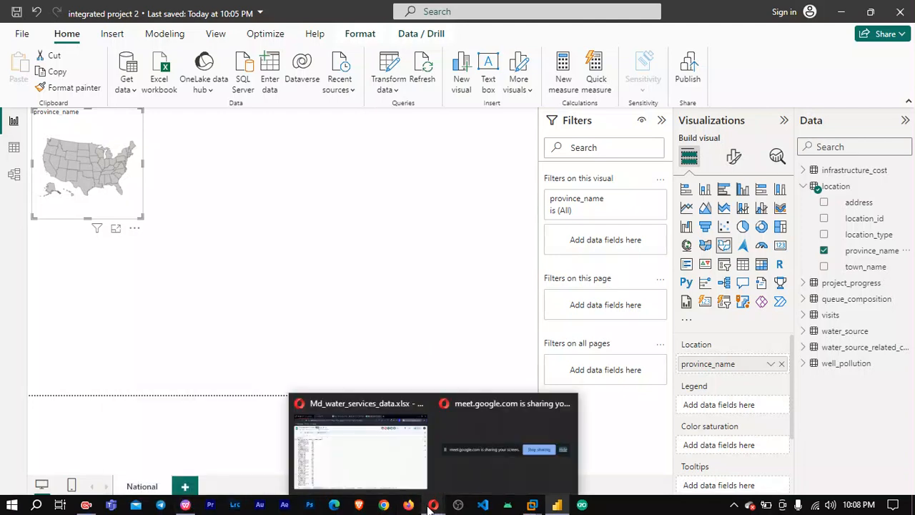
left_click(398, 475)
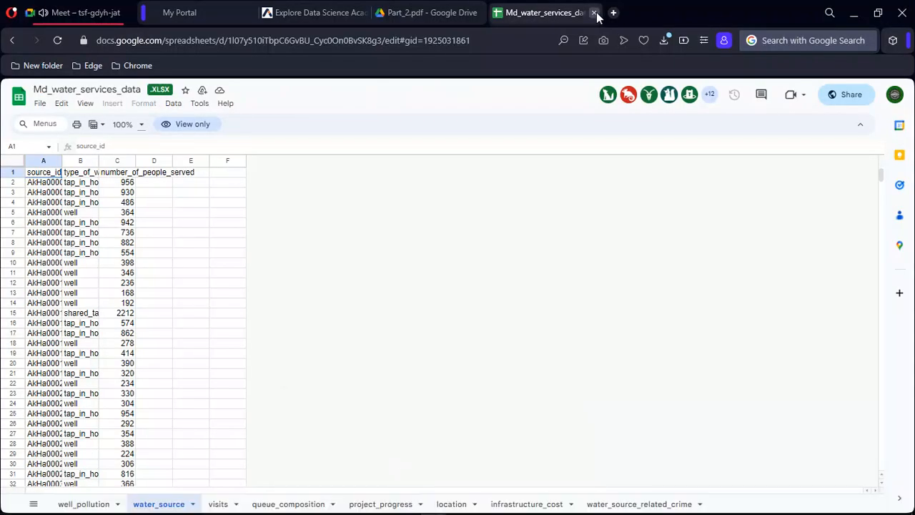
left_click(594, 12)
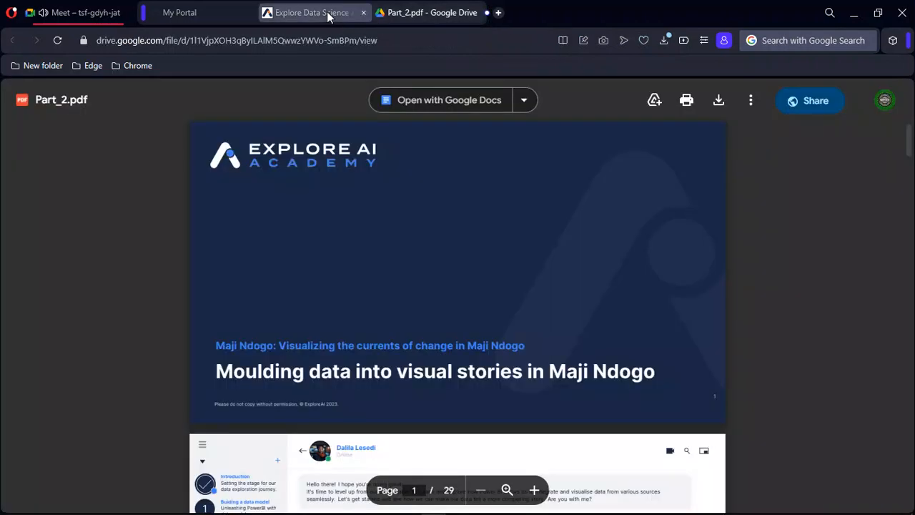
left_click(326, 11)
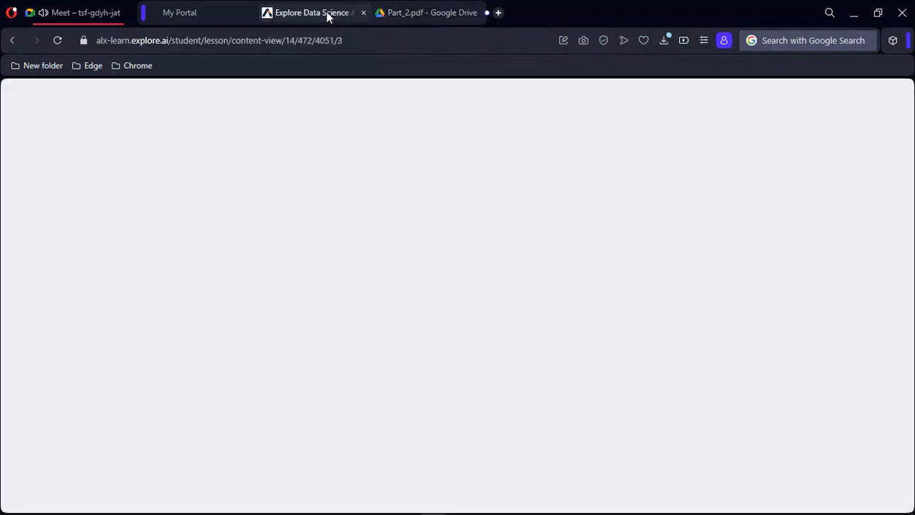
left_click(60, 45)
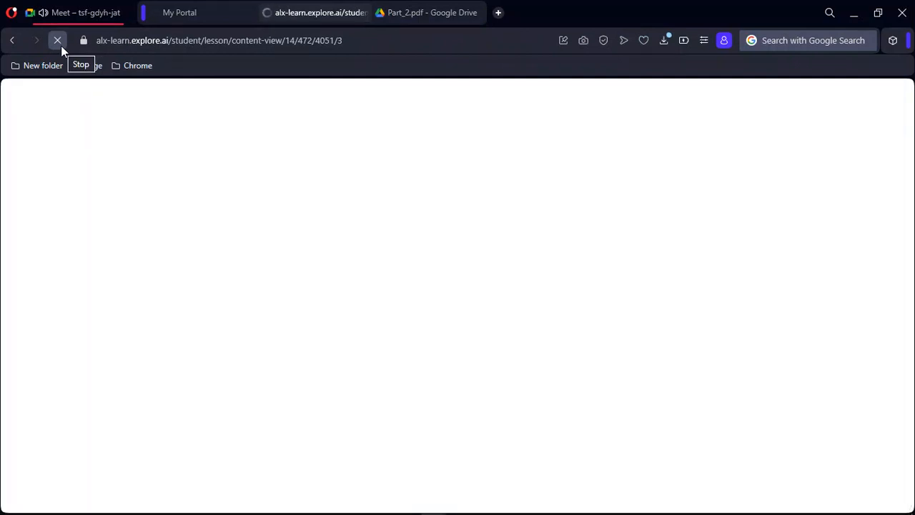
Close the stalled lesson page and open the Data Science course from the ALX portal's course list.
left_click(252, 13)
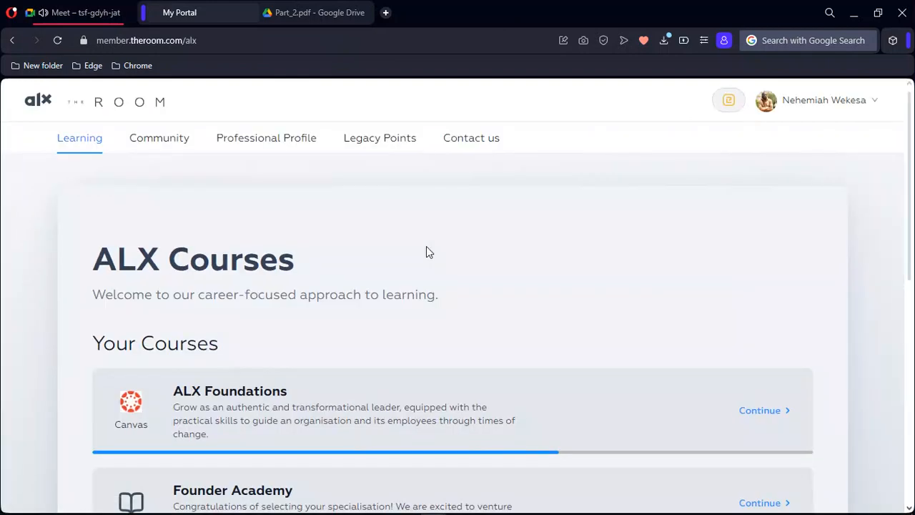
scroll(426, 252, "down", 2)
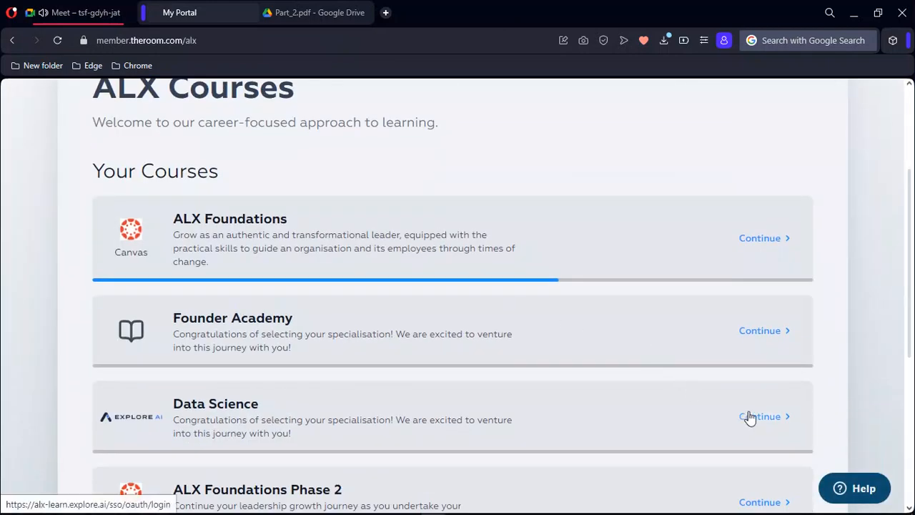
left_click(749, 417)
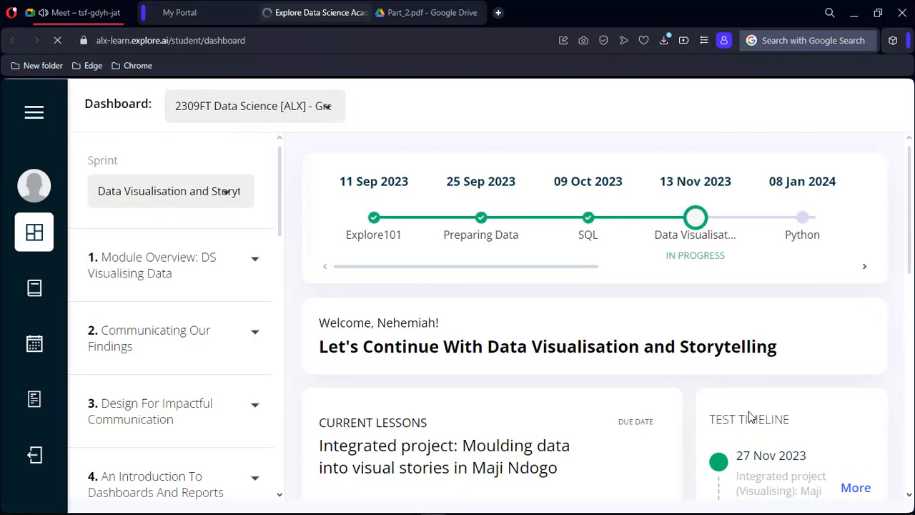
Open lesson 6.1, Integrated Project: Visualising Maji Ndogo's Past (Part 1) [Slides], from the course outline.
scroll(300, 230, "down", 2)
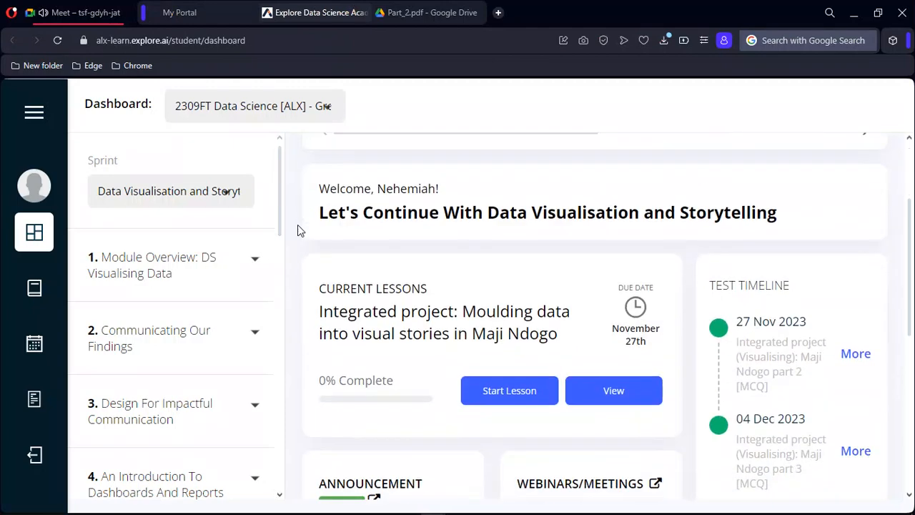
scroll(286, 242, "down", 2)
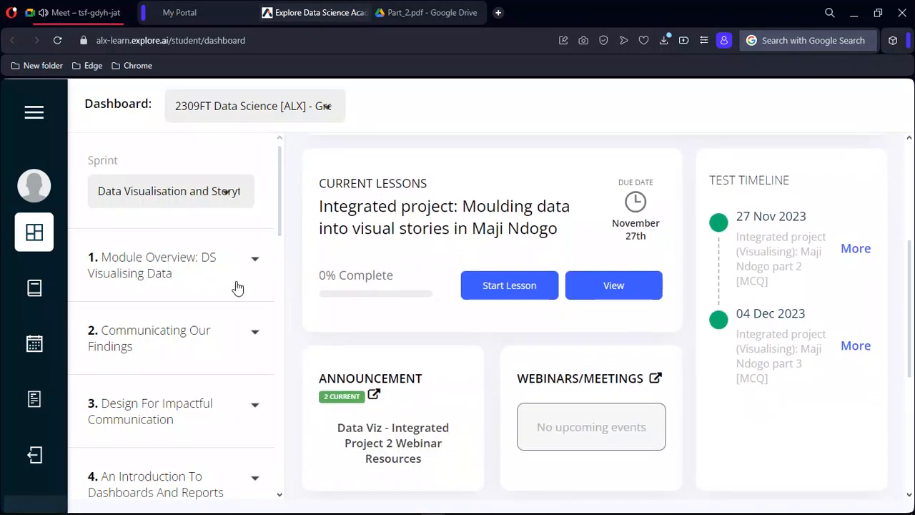
scroll(238, 288, "down", 1)
scroll(237, 287, "down", 3)
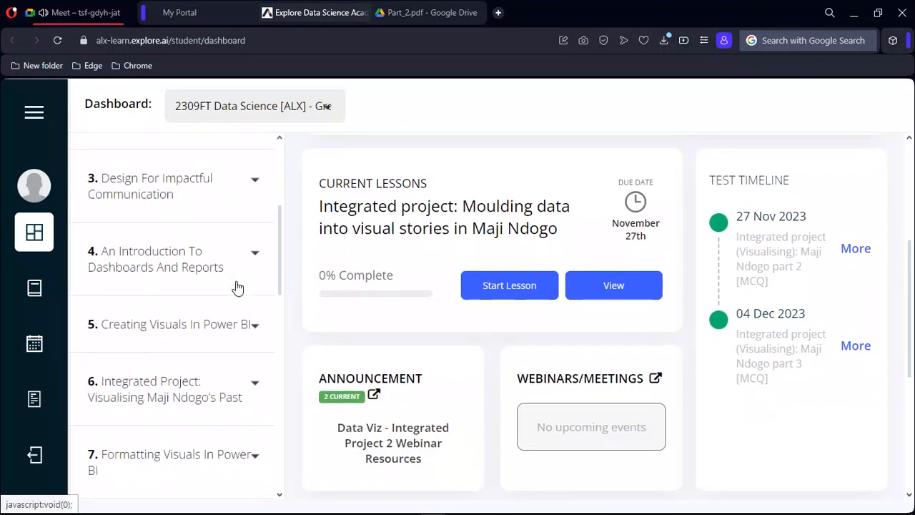
left_click(218, 360)
scroll(219, 362, "down", 1)
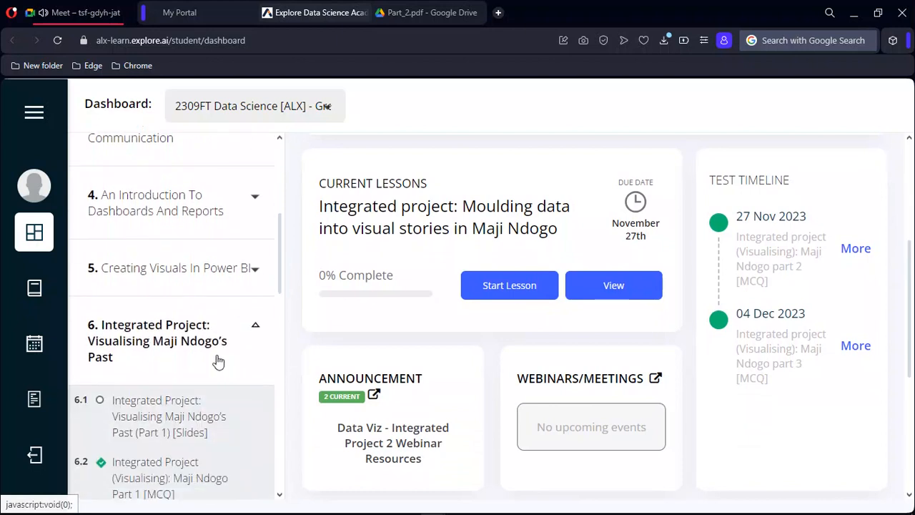
left_click(190, 394)
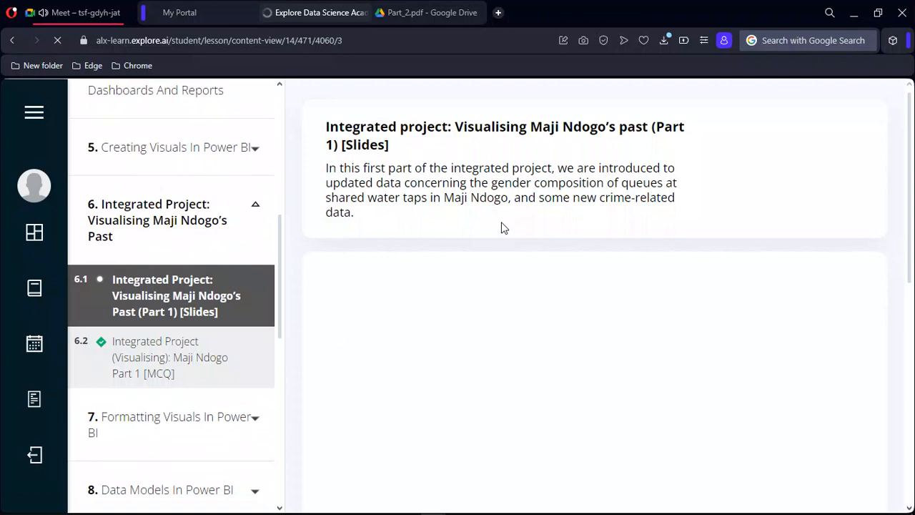
Open the embedded Visualising Maji Ndogo's past slides as a separate full-size document.
scroll(500, 227, "down", 3)
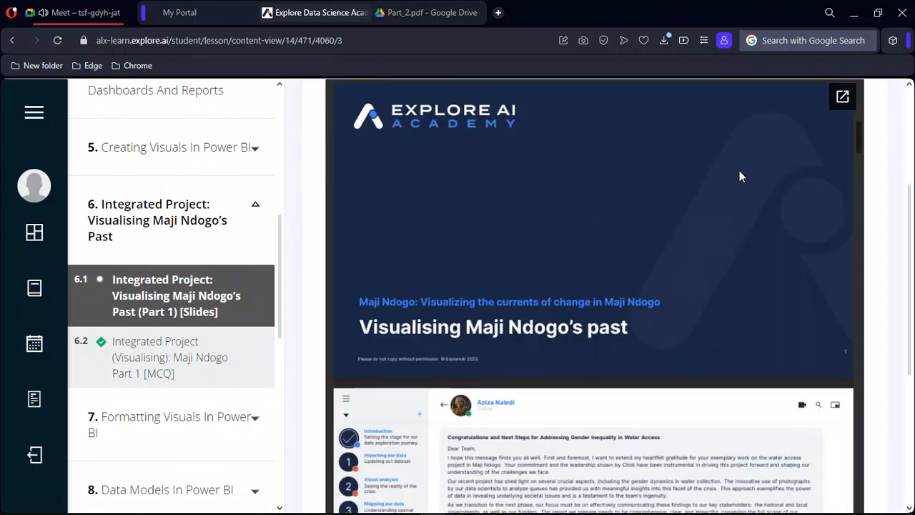
scroll(739, 170, "down", 7)
scroll(739, 170, "up", 7)
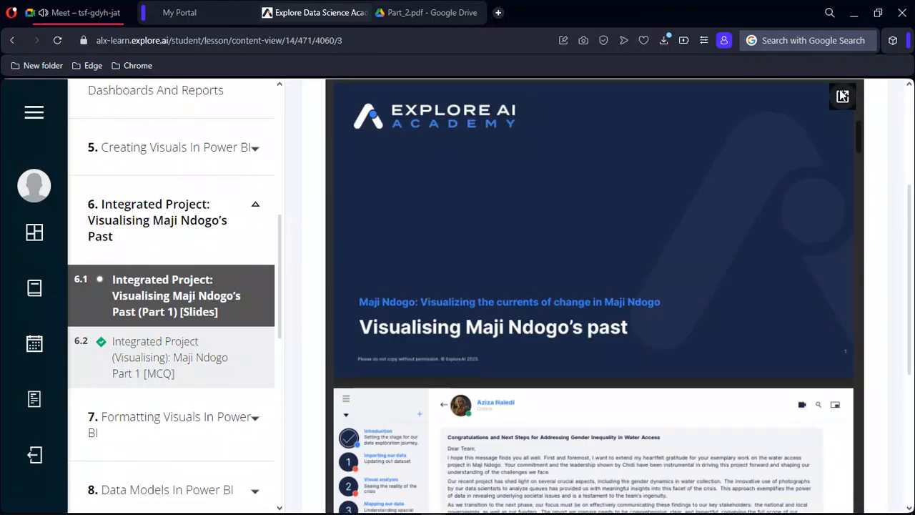
left_click(842, 96)
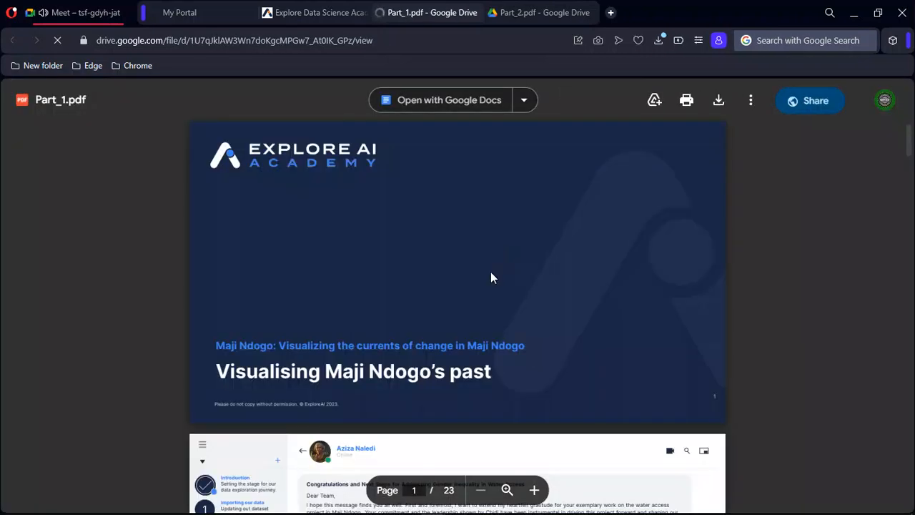
Enlarge the browser view of Part_1.pdf to 125% and look through its opening pages.
scroll(491, 277, "down", 1)
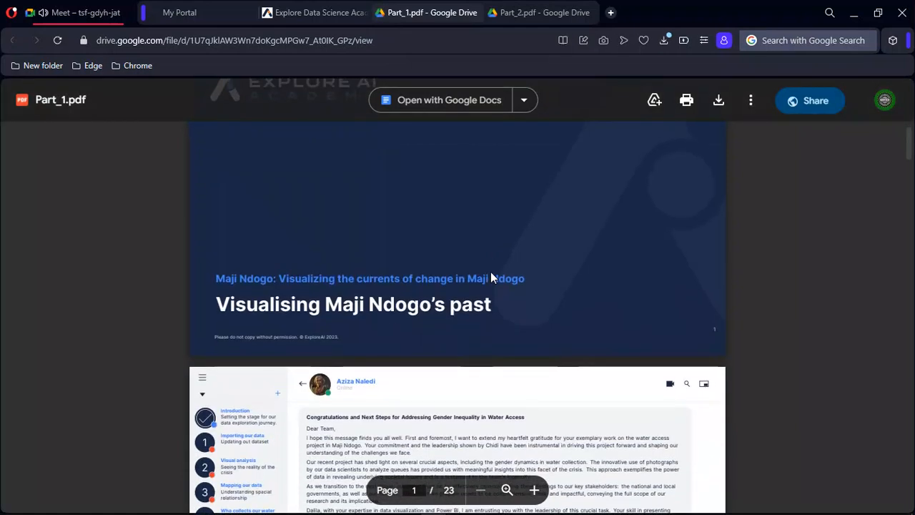
key("ctrl+plus")
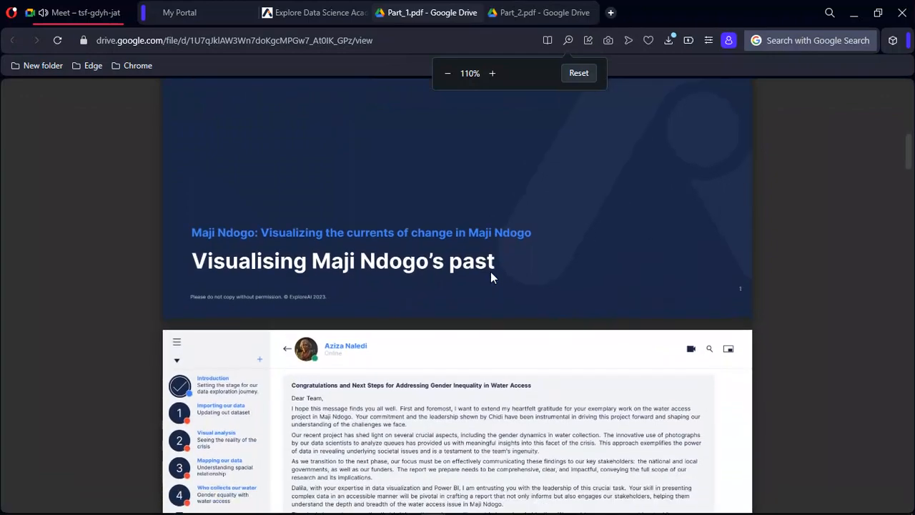
scroll(490, 272, "down", 1)
key("ctrl+plus")
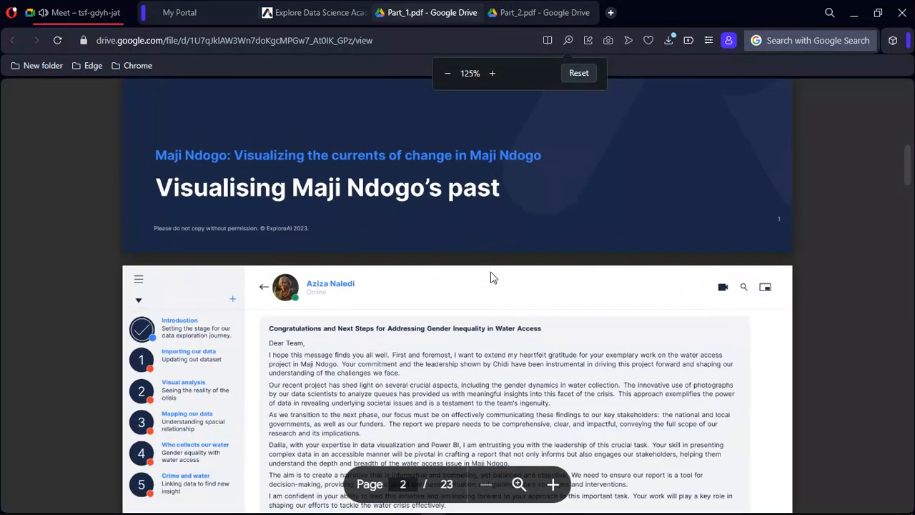
scroll(490, 277, "down", 4)
scroll(490, 277, "up", 3)
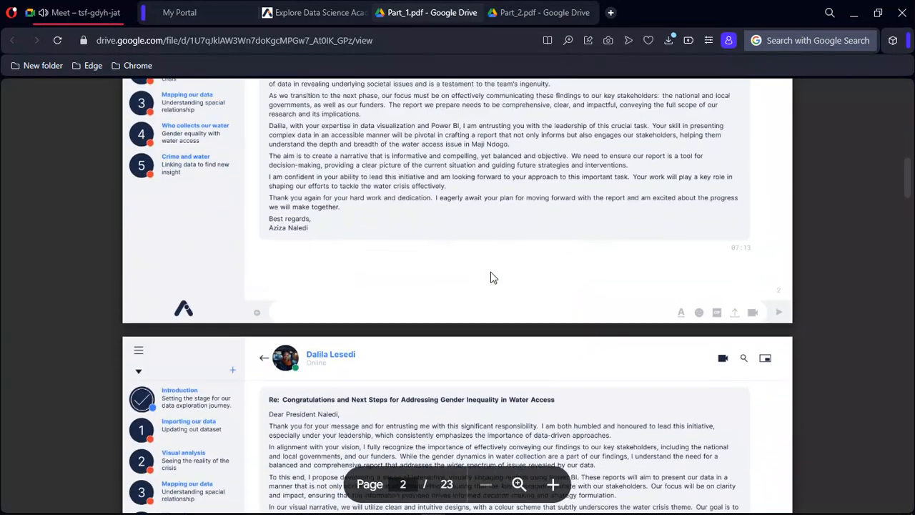
scroll(490, 273, "up", 4)
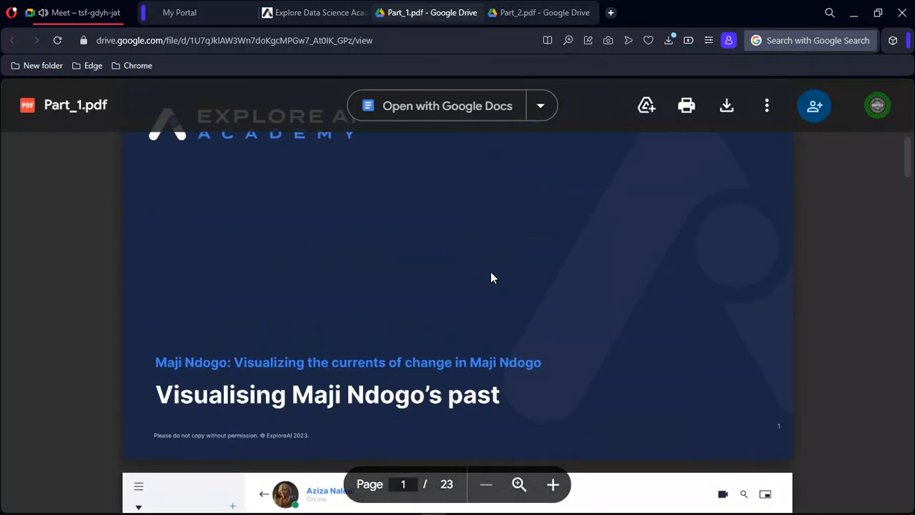
scroll(491, 276, "down", 4)
scroll(491, 277, "down", 1)
scroll(490, 277, "down", 2)
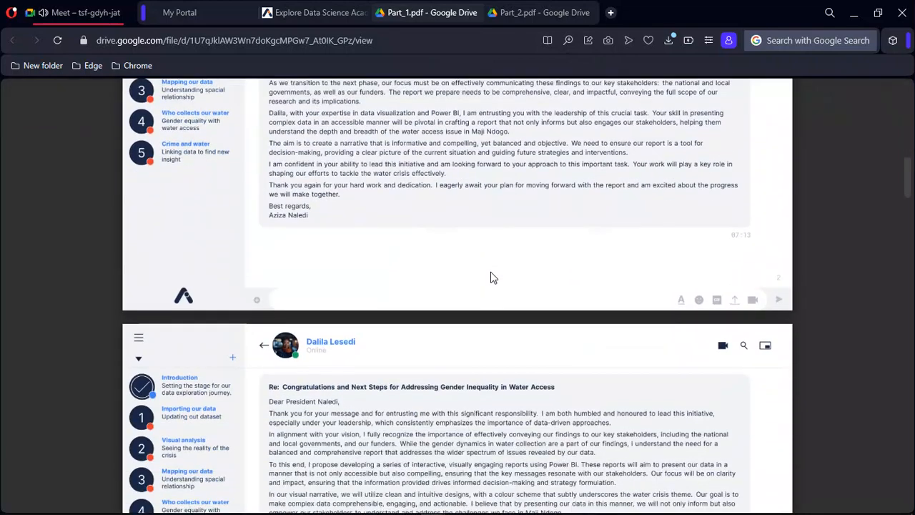
scroll(491, 278, "down", 3)
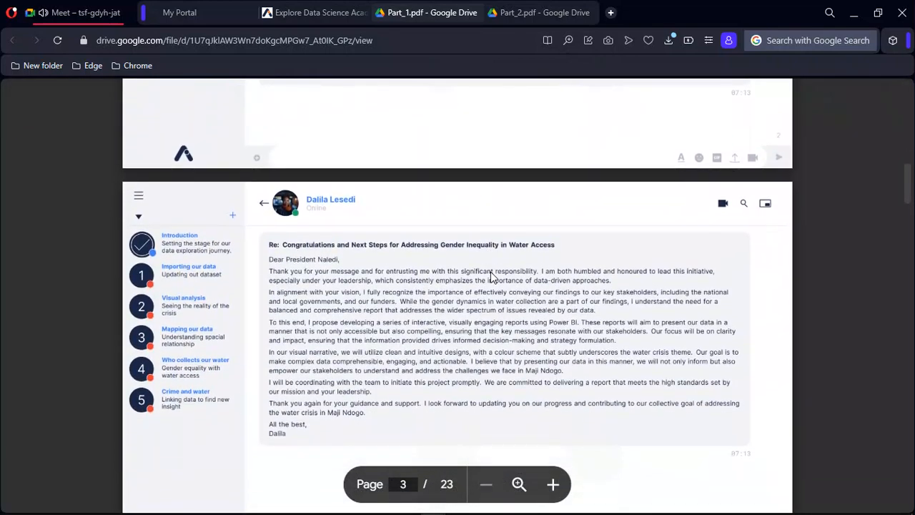
Search the Part_1 slides backwards from the end for the custom map files and try the MD_Provinces.json link.
scroll(490, 277, "down", 20)
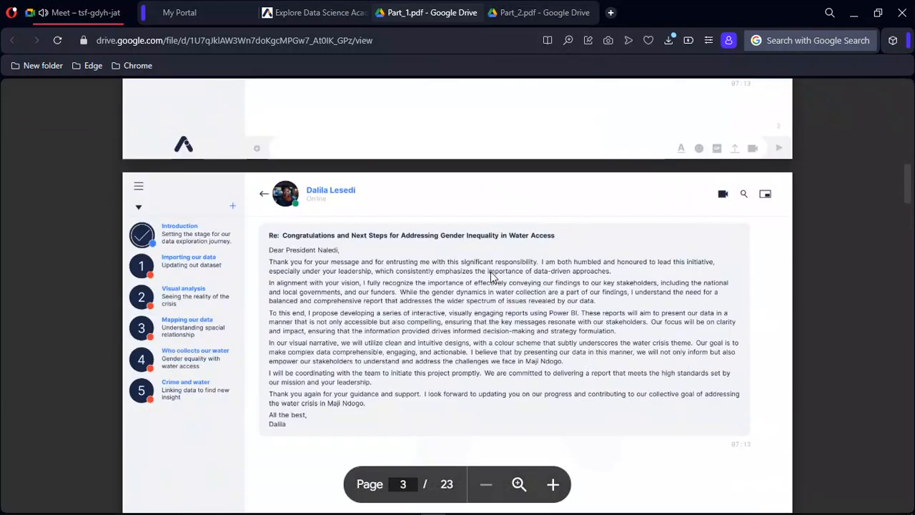
scroll(491, 277, "down", 20)
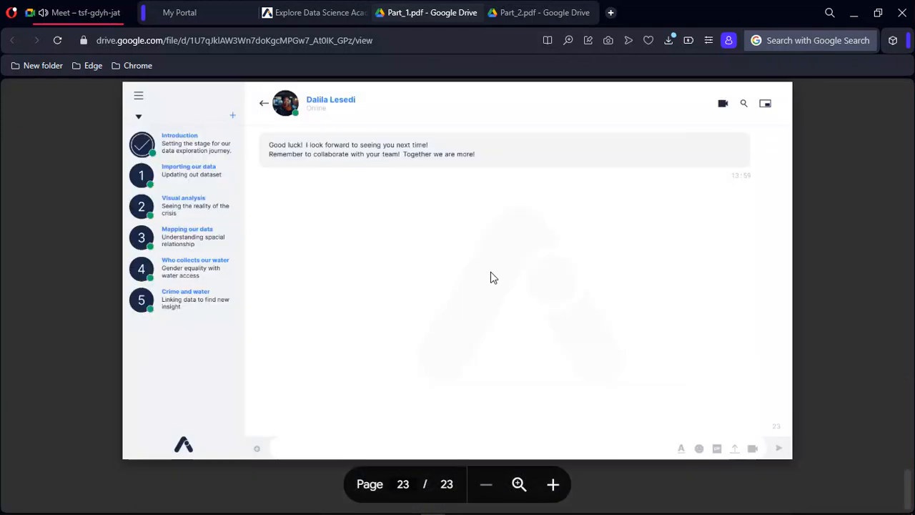
scroll(490, 278, "up", 3)
scroll(492, 277, "up", 2)
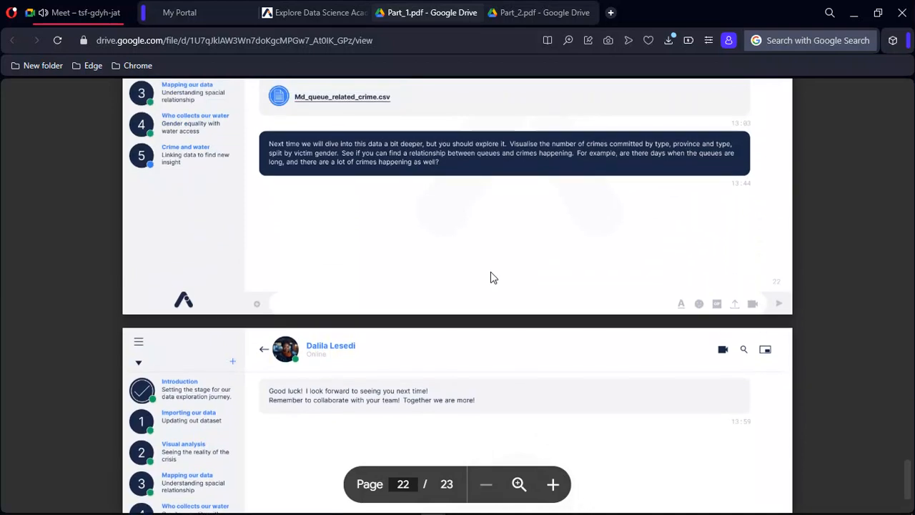
scroll(492, 277, "up", 5)
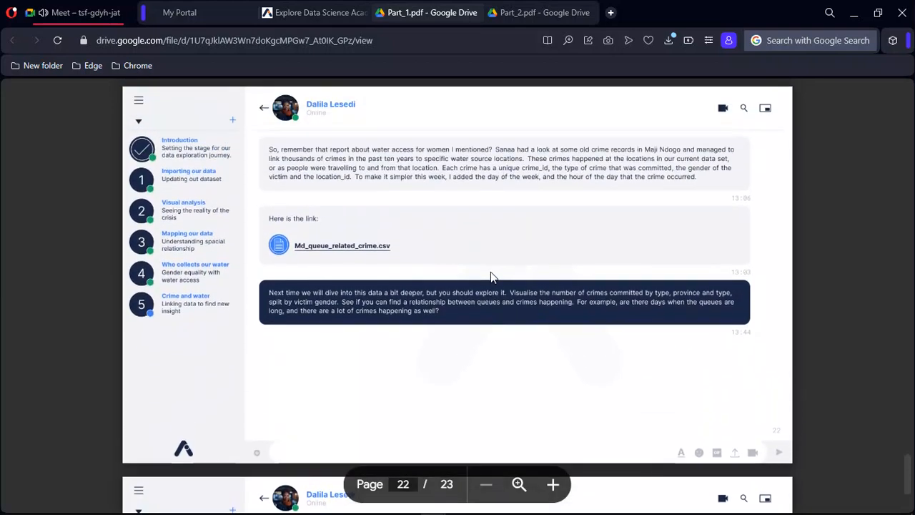
scroll(490, 277, "up", 5)
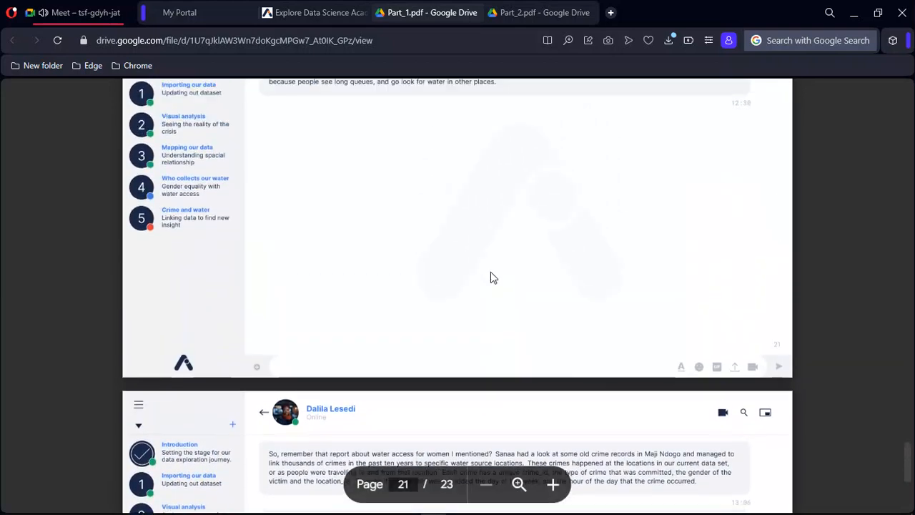
scroll(490, 279, "up", 5)
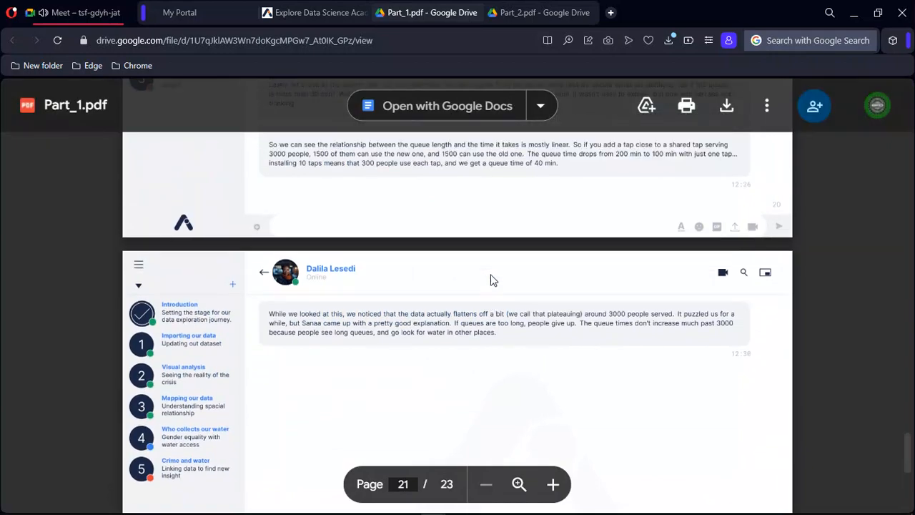
scroll(490, 279, "up", 6)
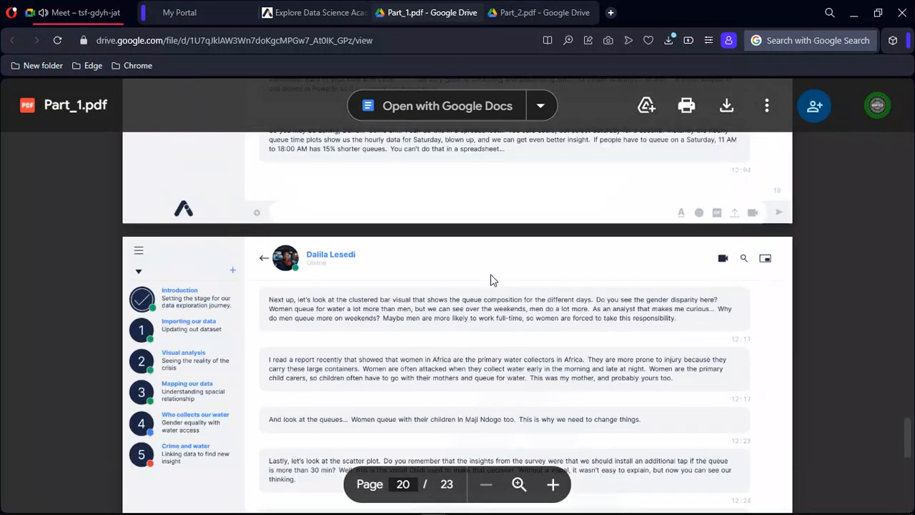
scroll(490, 279, "up", 6)
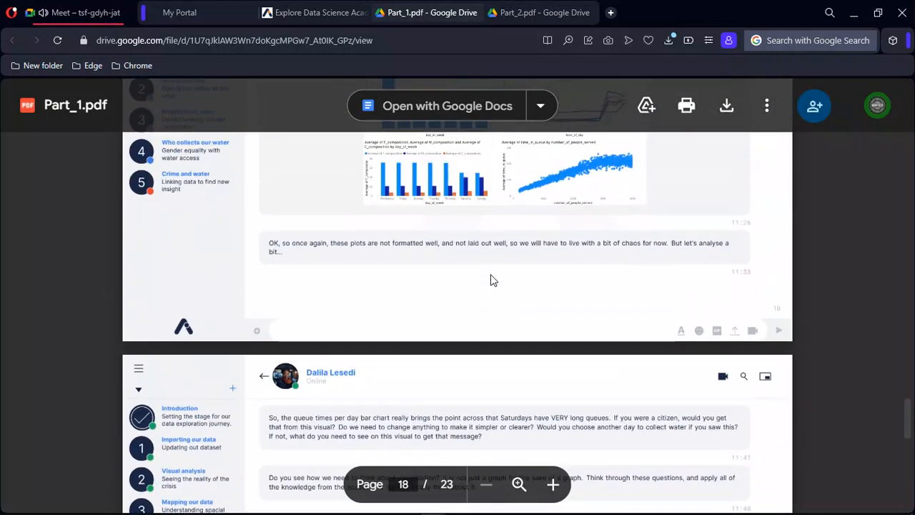
scroll(491, 278, "up", 7)
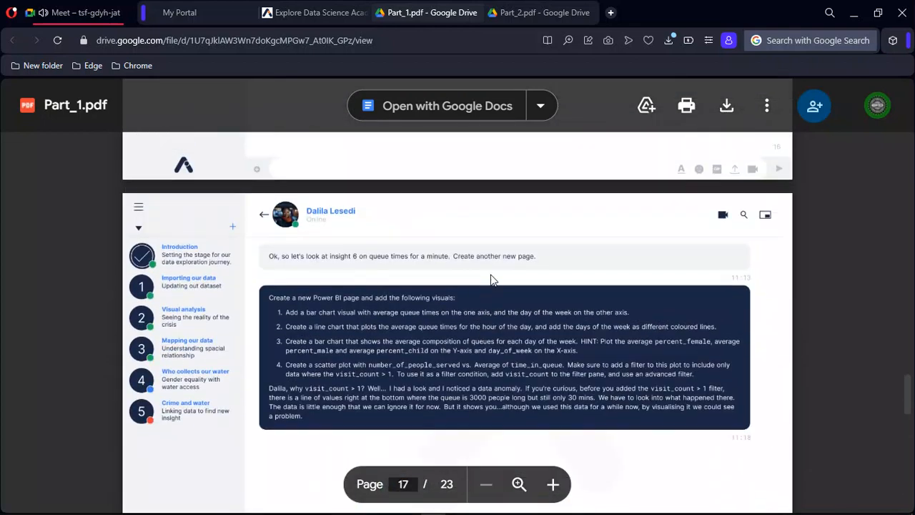
scroll(490, 279, "up", 10)
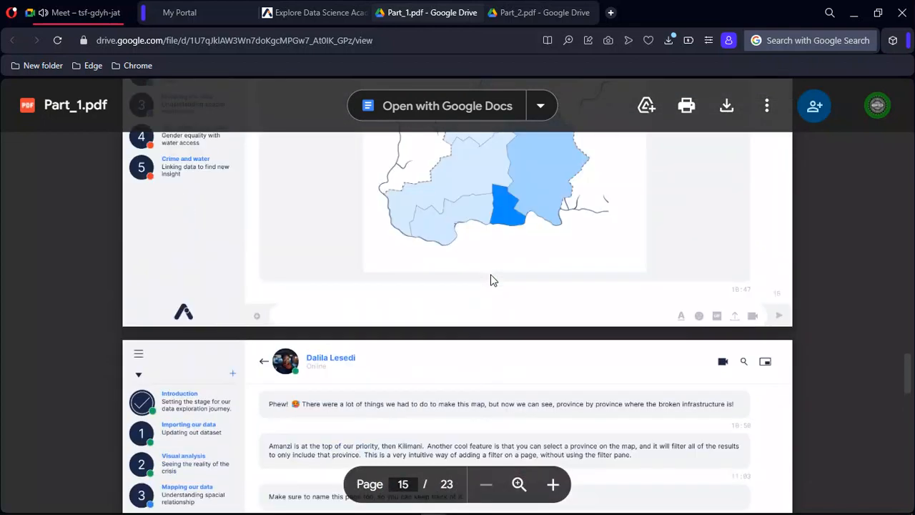
scroll(490, 279, "up", 3)
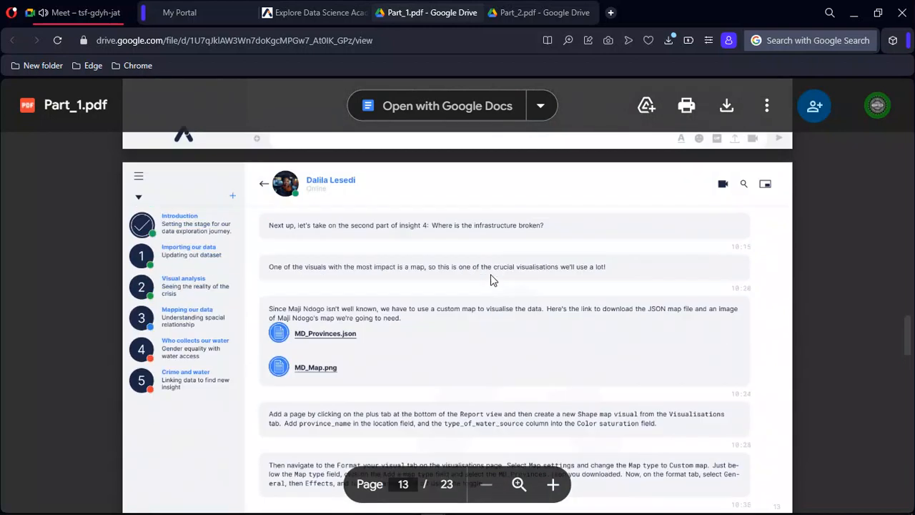
double_click(318, 338)
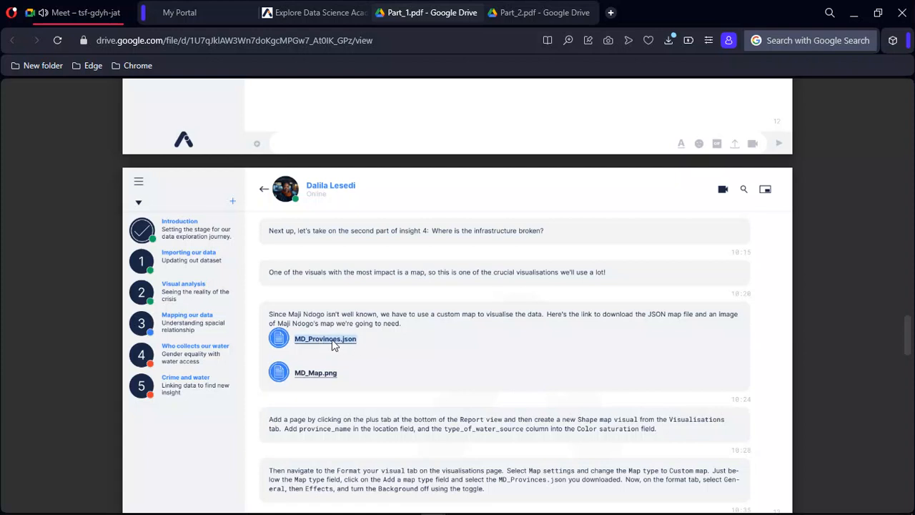
left_click(334, 346)
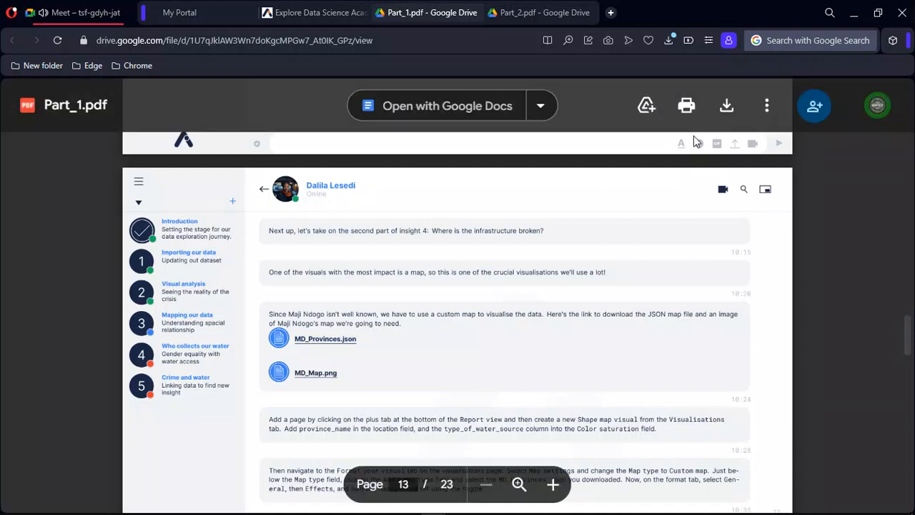
Download Part_1.pdf, open the downloaded copy and go to the custom map file links on page 13.
left_click(727, 112)
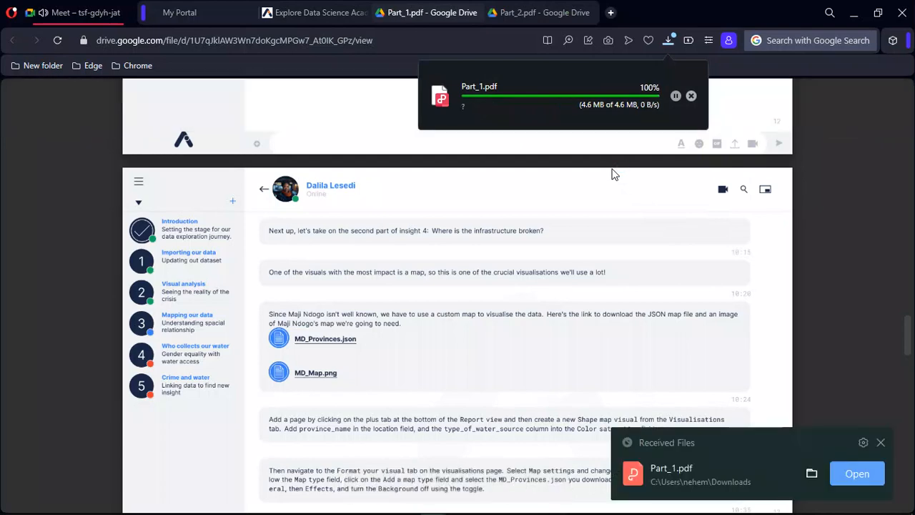
left_click(847, 475)
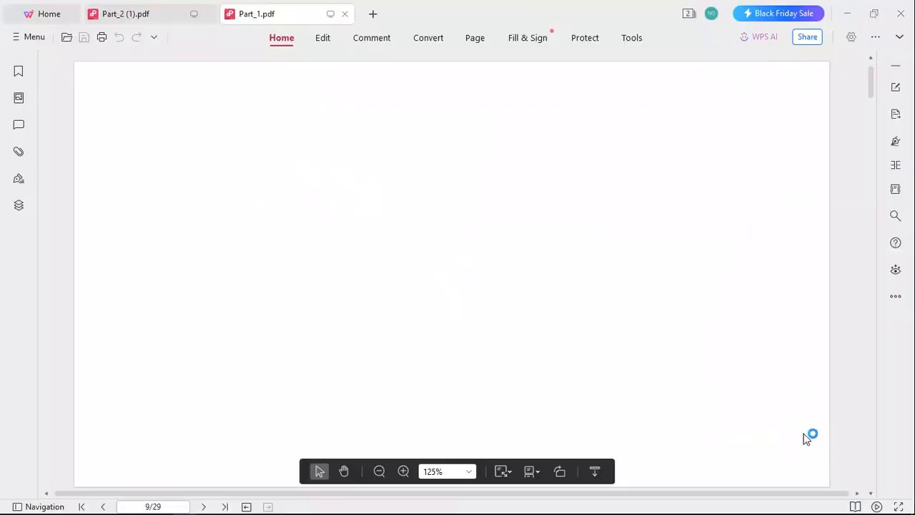
scroll(541, 343, "down", 6)
scroll(541, 352, "down", 15)
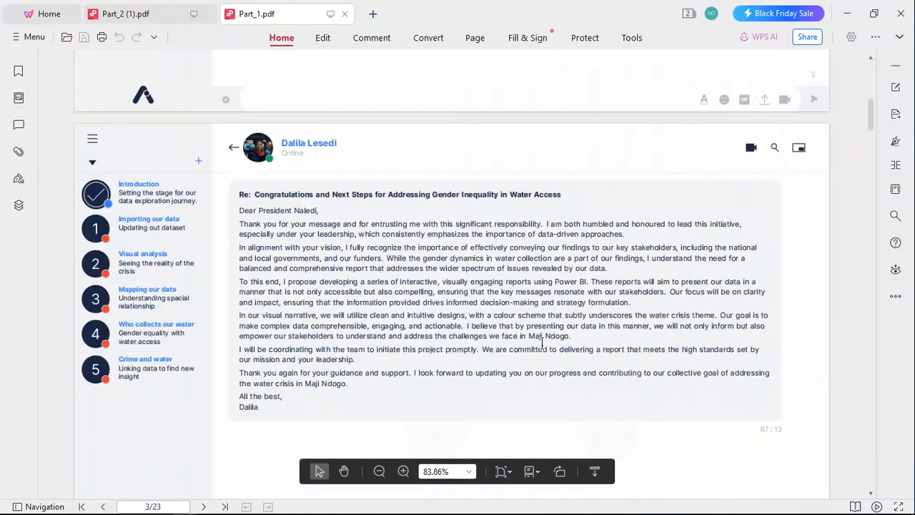
scroll(542, 352, "down", 15)
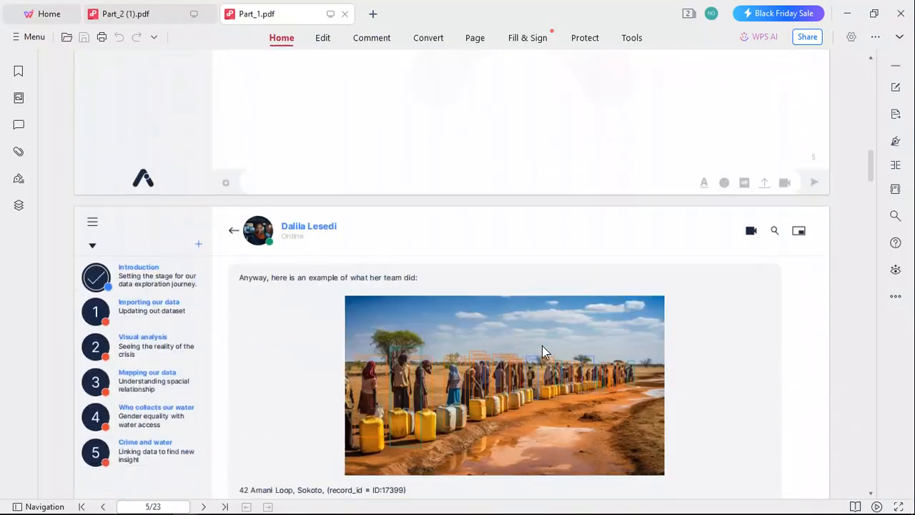
scroll(542, 351, "down", 15)
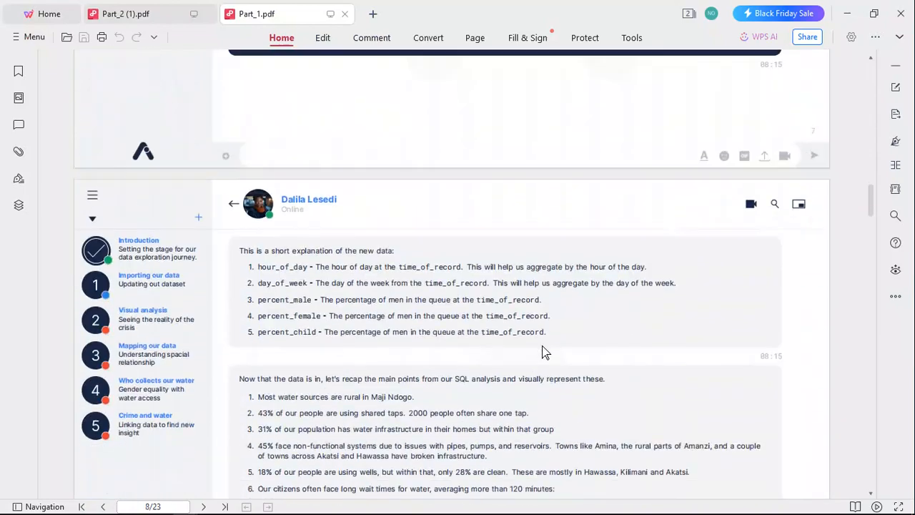
scroll(542, 350, "down", 15)
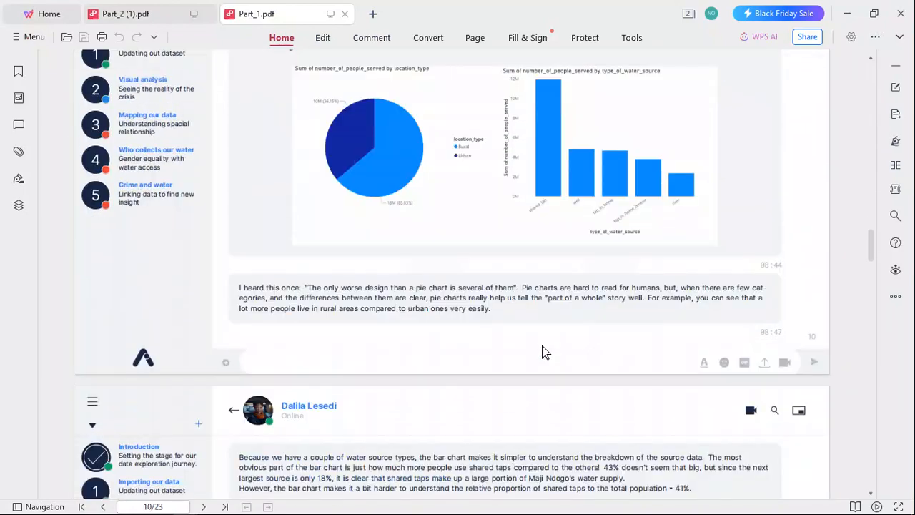
scroll(541, 347, "down", 10)
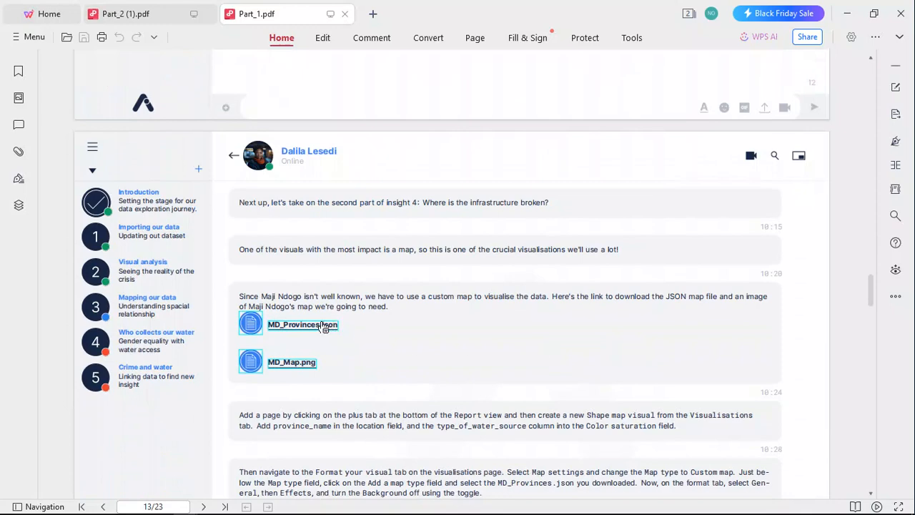
Follow the MD_Provinces.json link, allowing the site to open, and download the JSON map file.
left_click(323, 326)
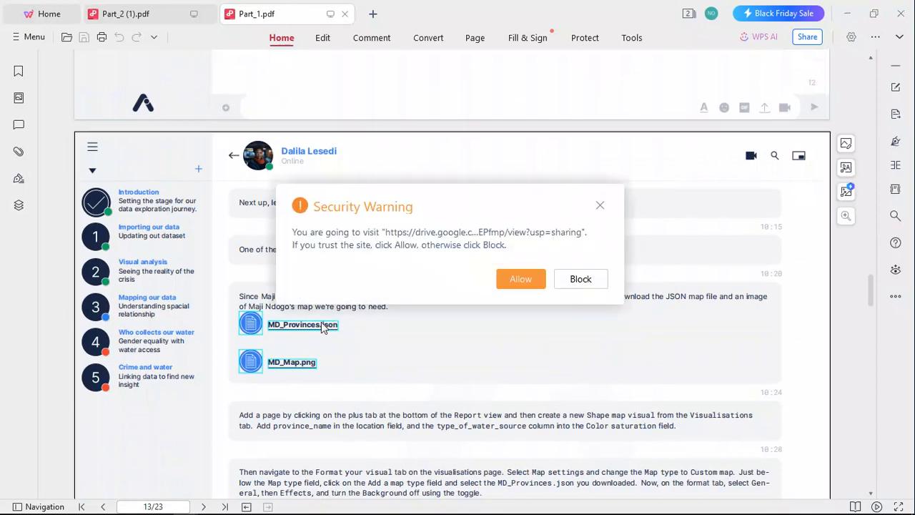
left_click(526, 274)
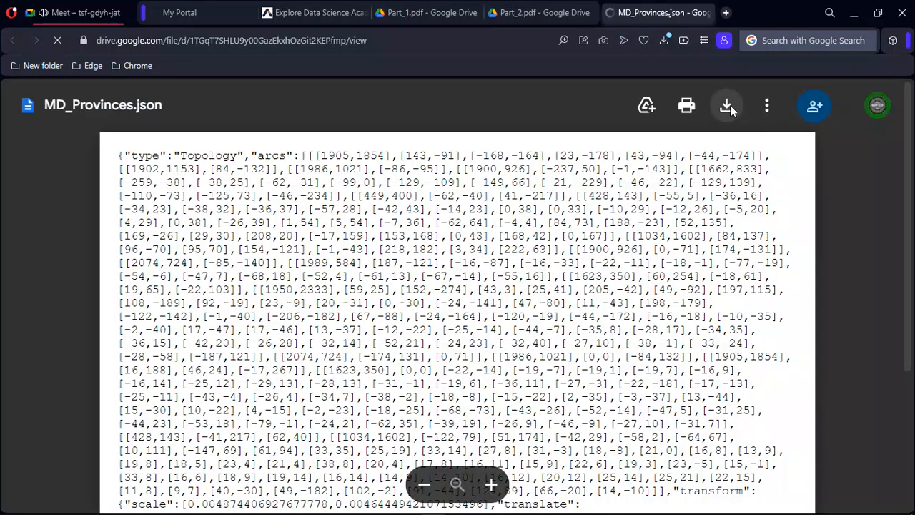
left_click(730, 107)
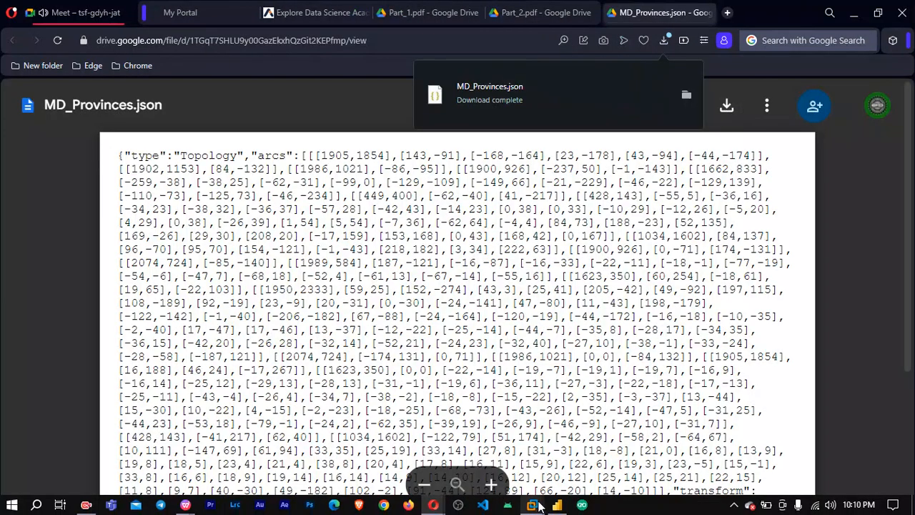
Return to the local Part_1.pdf, follow its MD_Map.png link and download the map image.
left_click(557, 506)
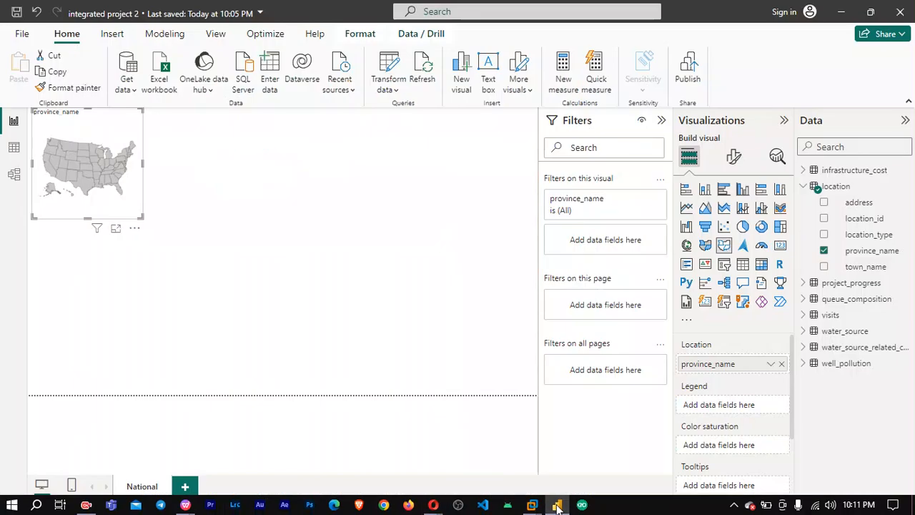
left_click(557, 506)
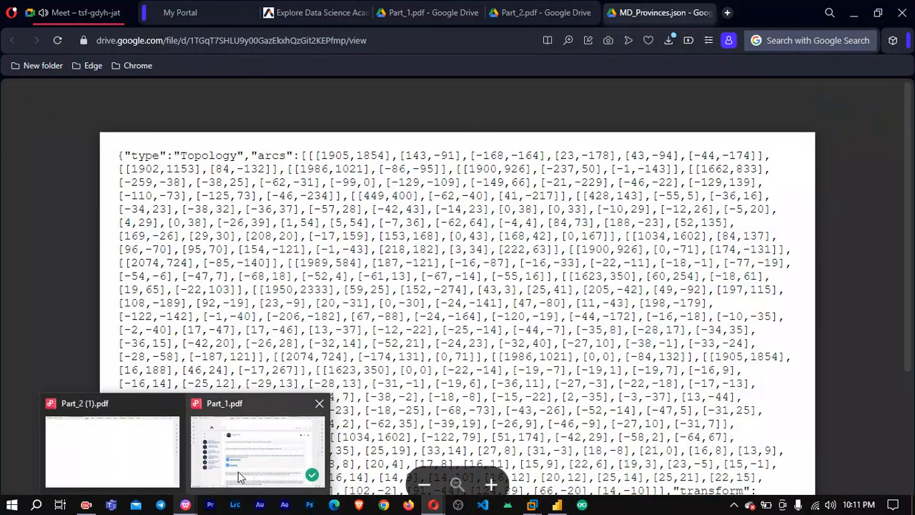
left_click(238, 471)
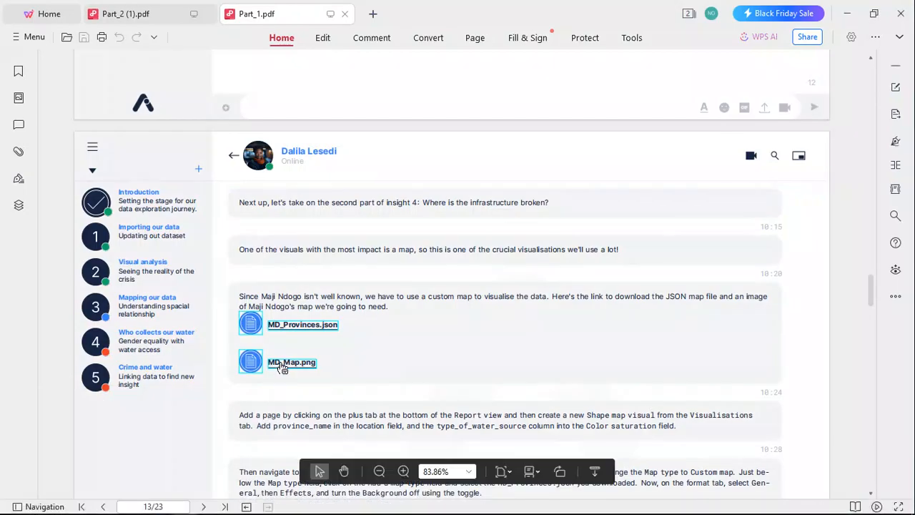
left_click(283, 365)
left_click(512, 284)
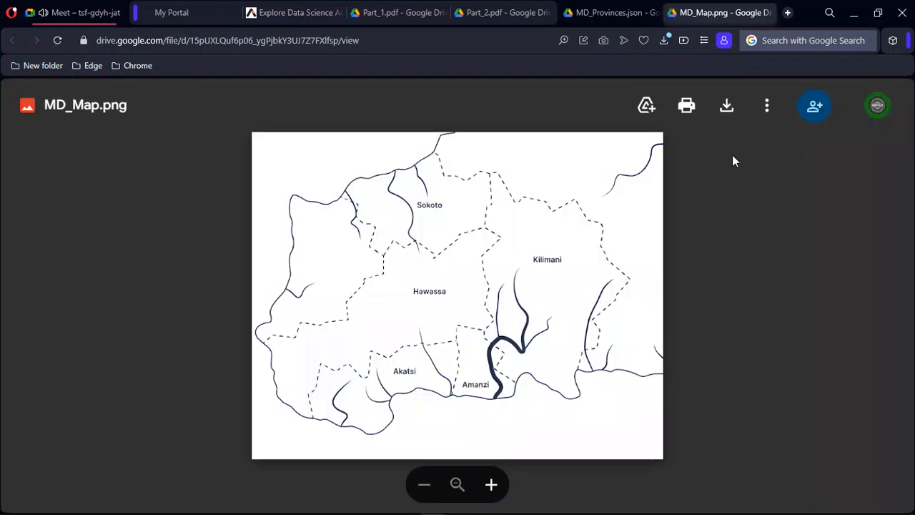
left_click(726, 108)
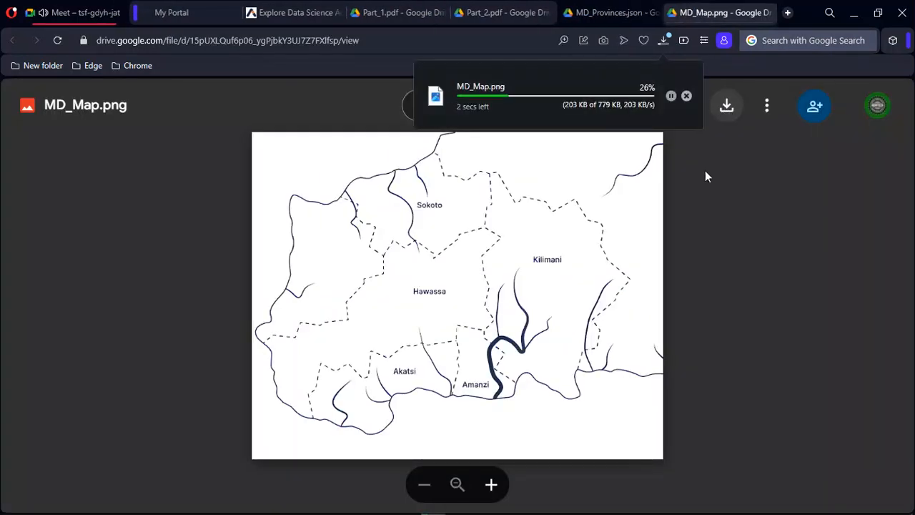
Switch to Power BI, set the shape map's map type to Custom map and start browsing for its map file.
mouse_move(650, 512)
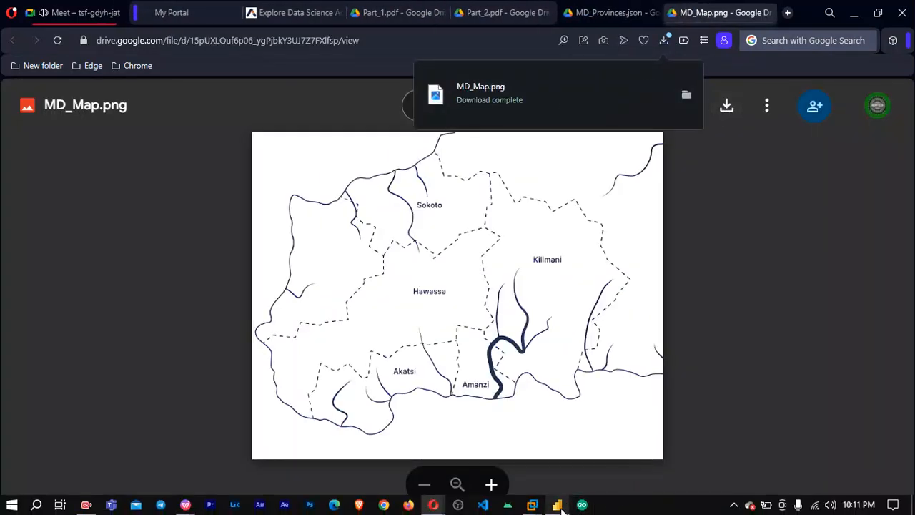
left_click(560, 506)
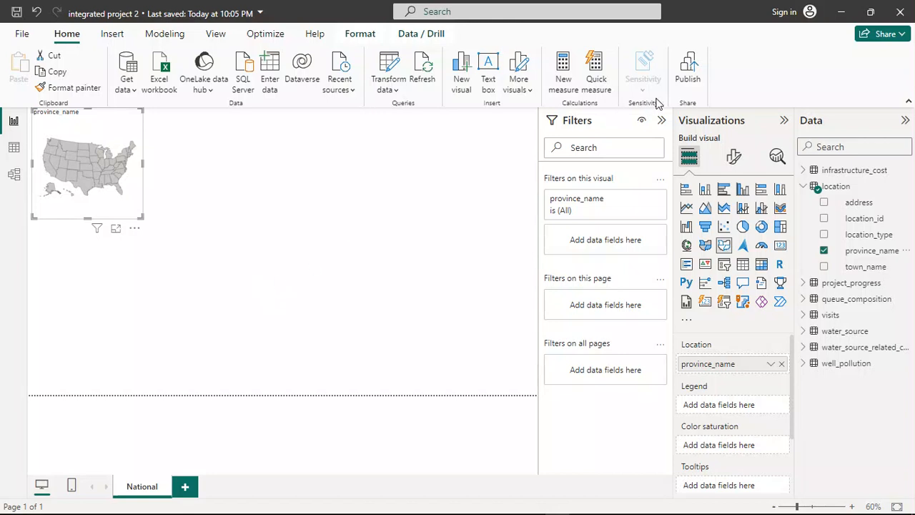
left_click(735, 159)
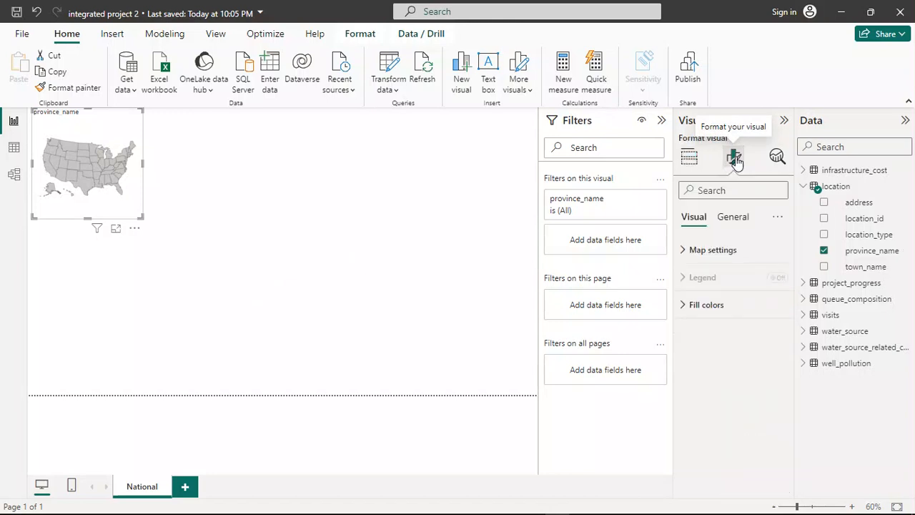
left_click(711, 250)
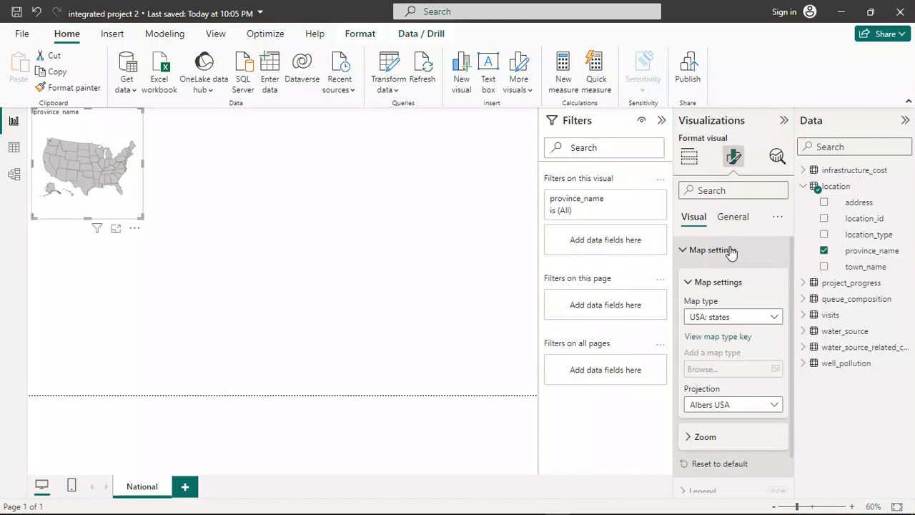
scroll(730, 253, "down", 1)
scroll(730, 253, "up", 1)
left_click(766, 317)
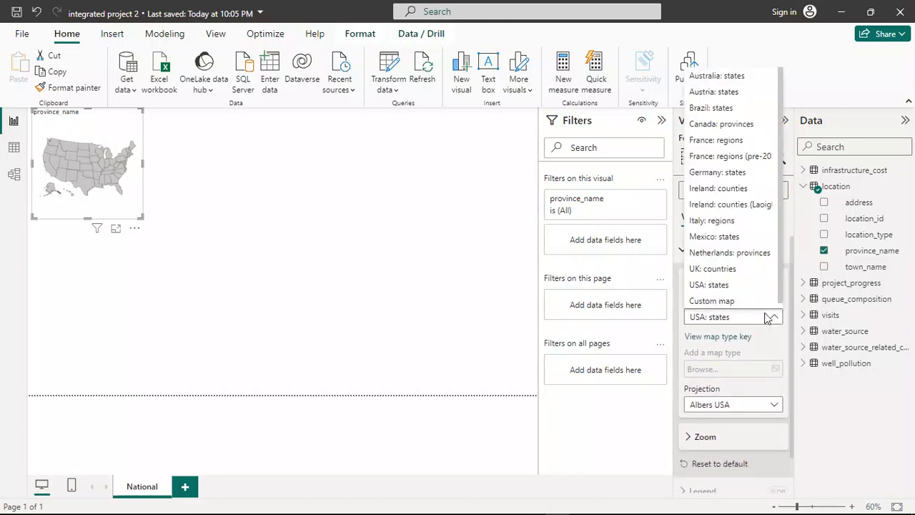
left_click(725, 301)
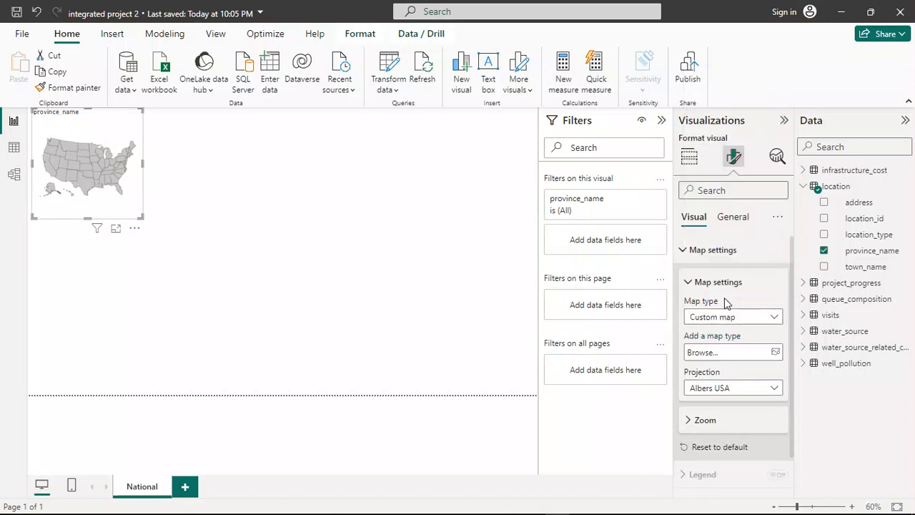
left_click(747, 349)
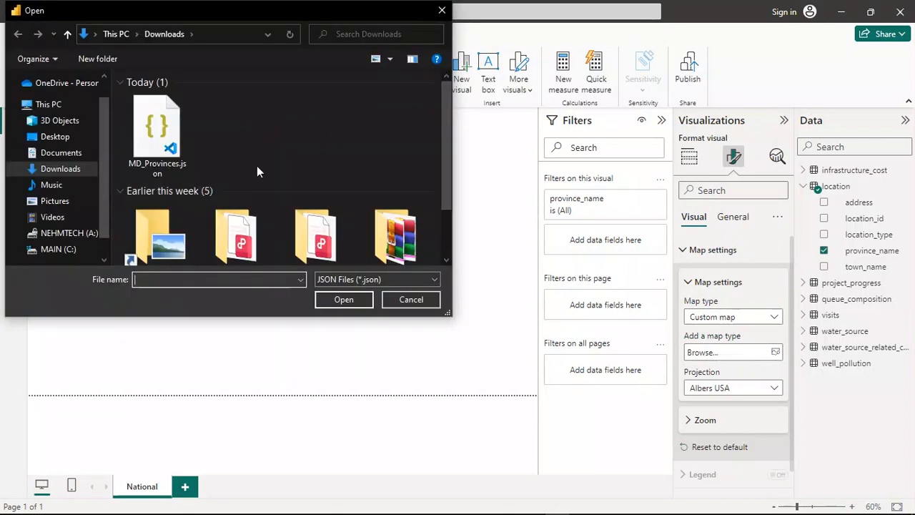
In File Explorer, create a new folder named PowerBI in Documents.
mouse_move(410, 512)
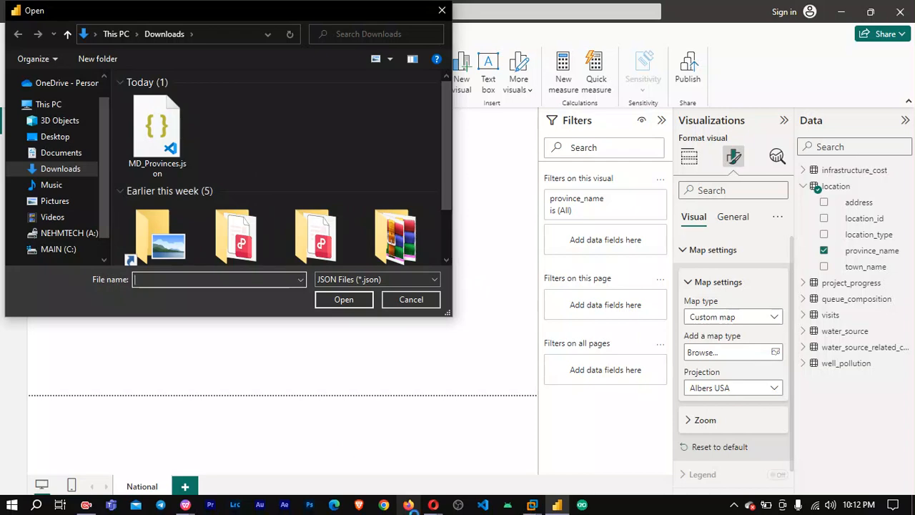
key("super+e")
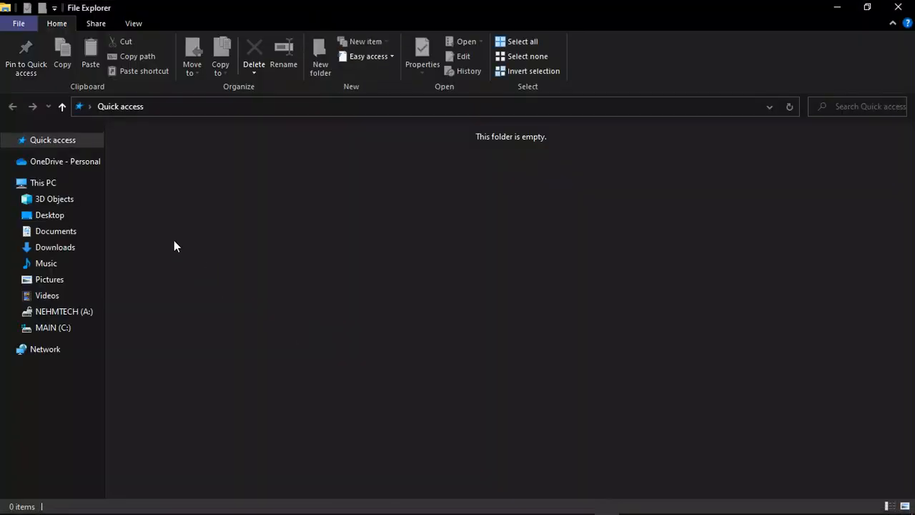
left_click(56, 231)
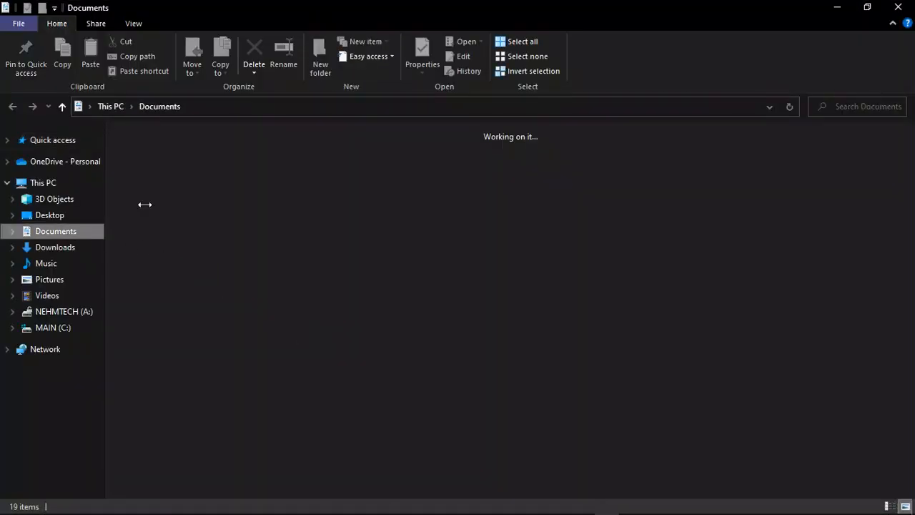
left_click(322, 63)
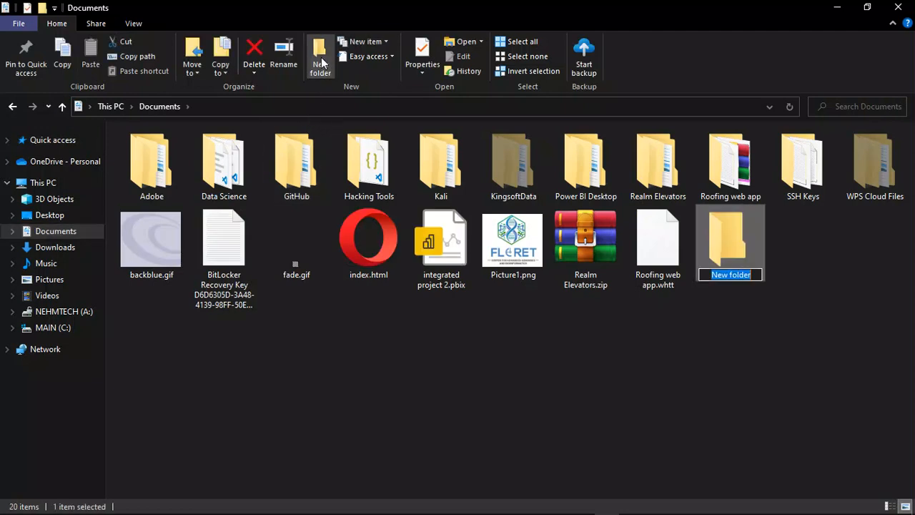
type("Powe")
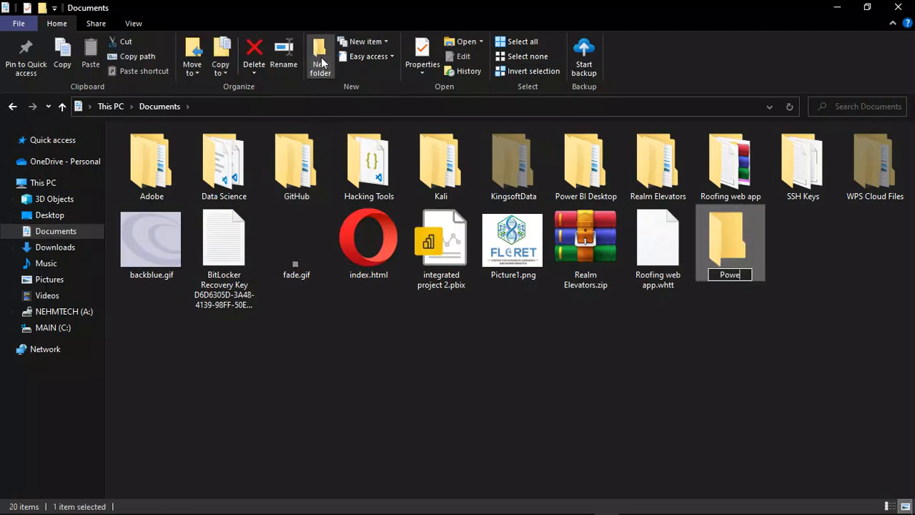
type("BI")
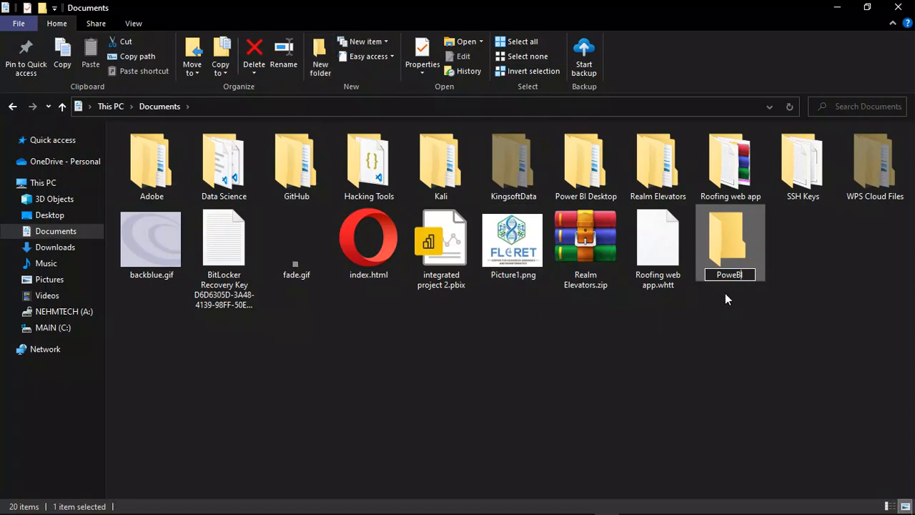
type("r")
key("Return")
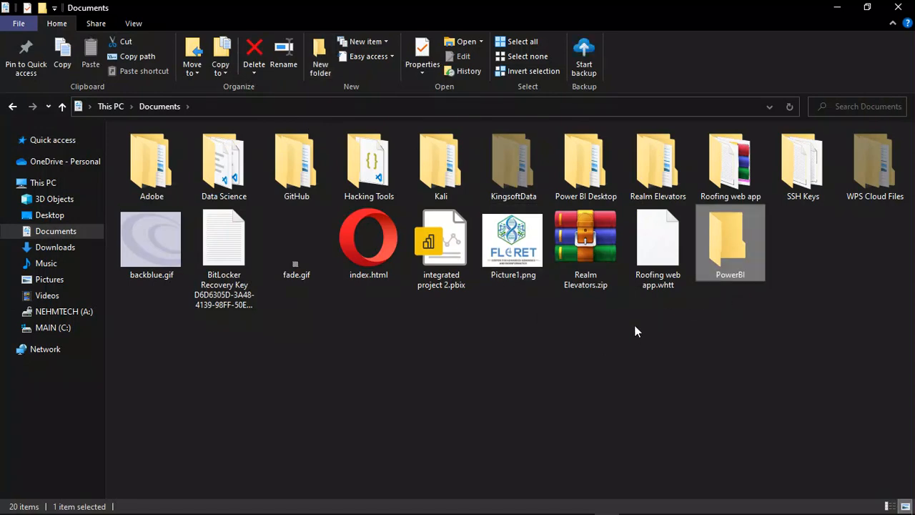
Place MD_Map.png, MD_Provinces.json and Md_water_services_data.xlsx from Downloads into the PowerBI folder in Documents.
left_click(60, 246)
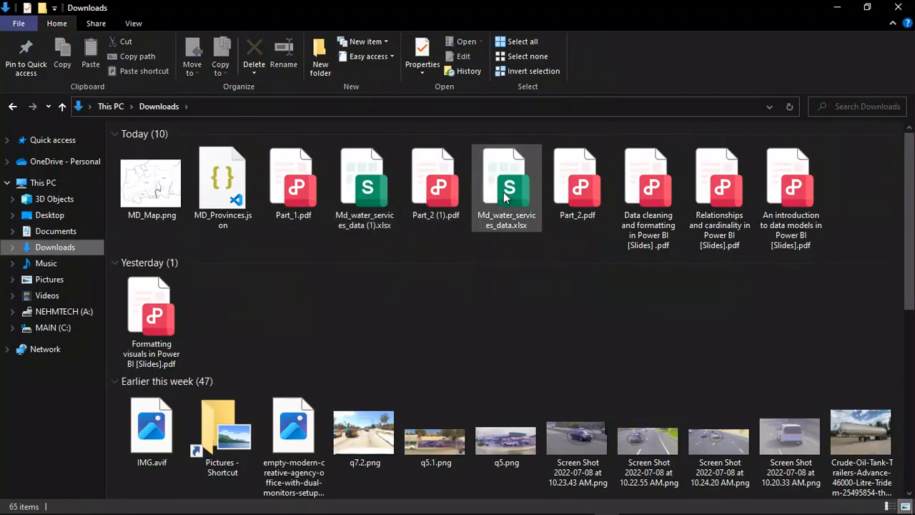
left_click(477, 200)
left_click(224, 181, "shift")
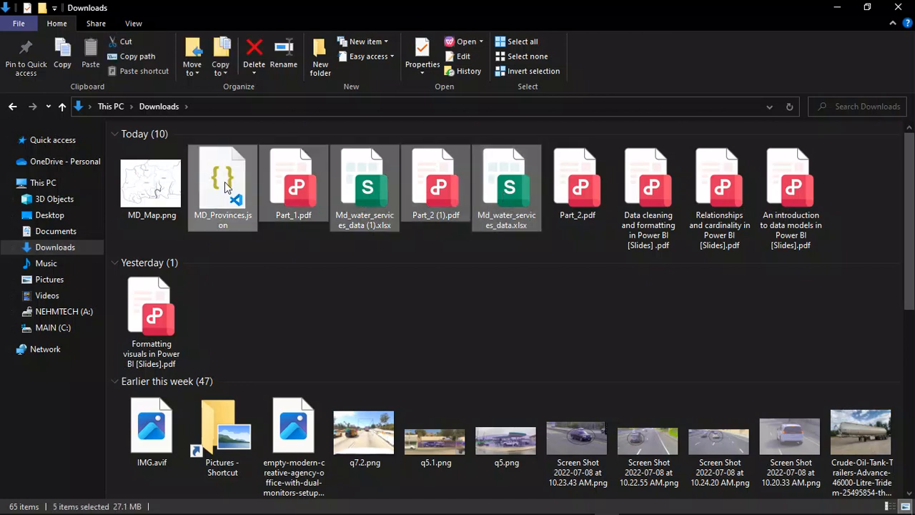
left_click(151, 184, "shift")
left_click(505, 172)
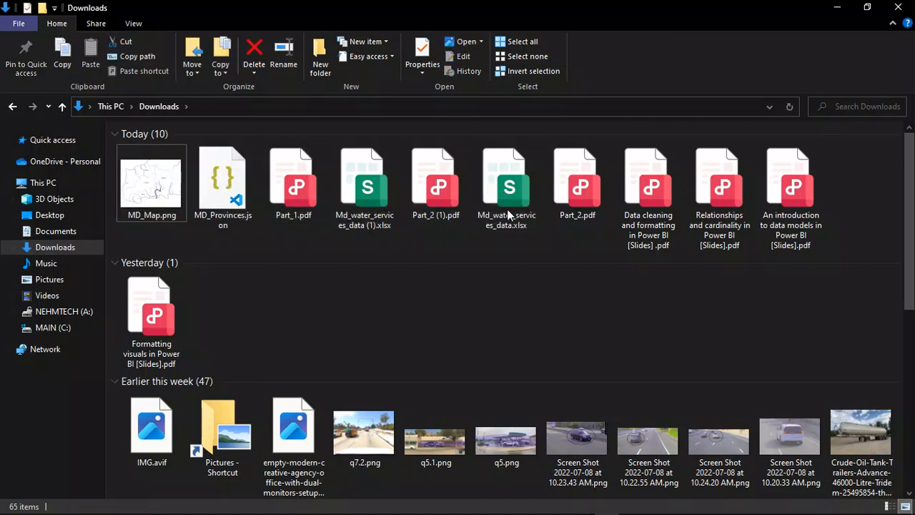
left_click(229, 196, "ctrl")
left_click(165, 190, "ctrl")
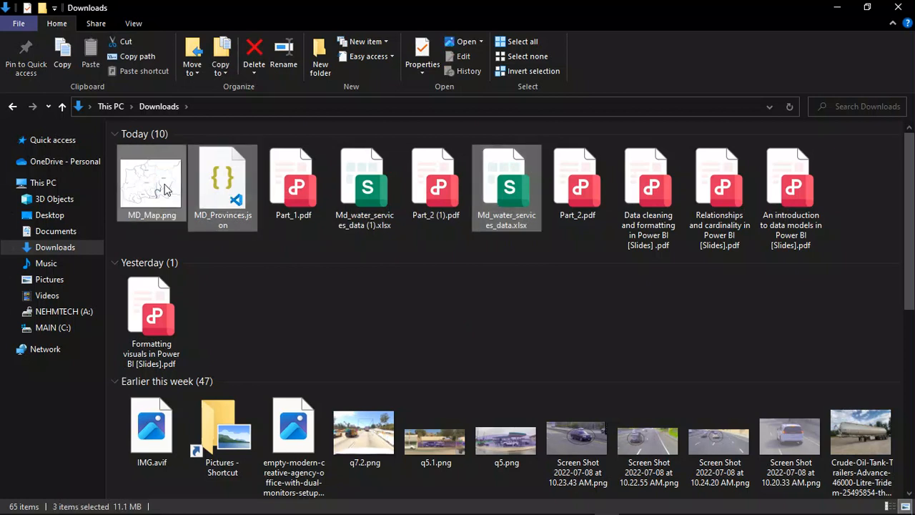
left_click(57, 234)
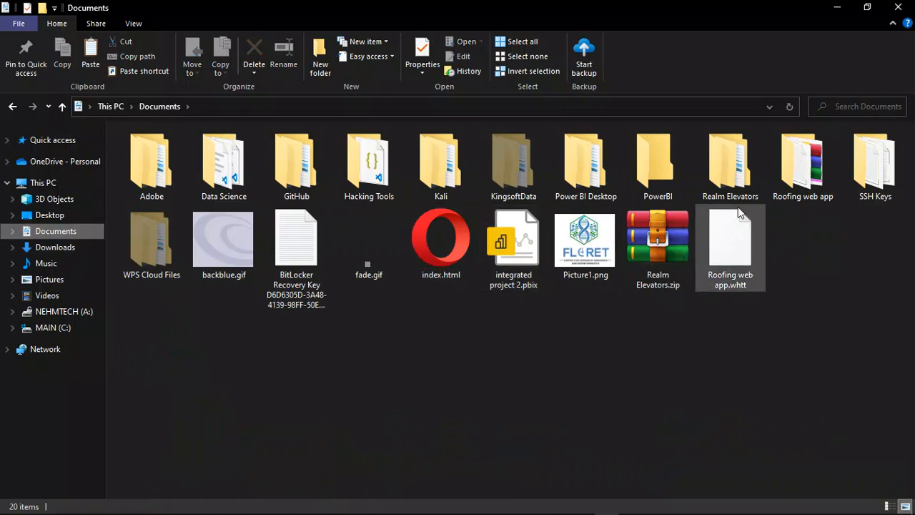
double_click(666, 159)
key("ctrl+v")
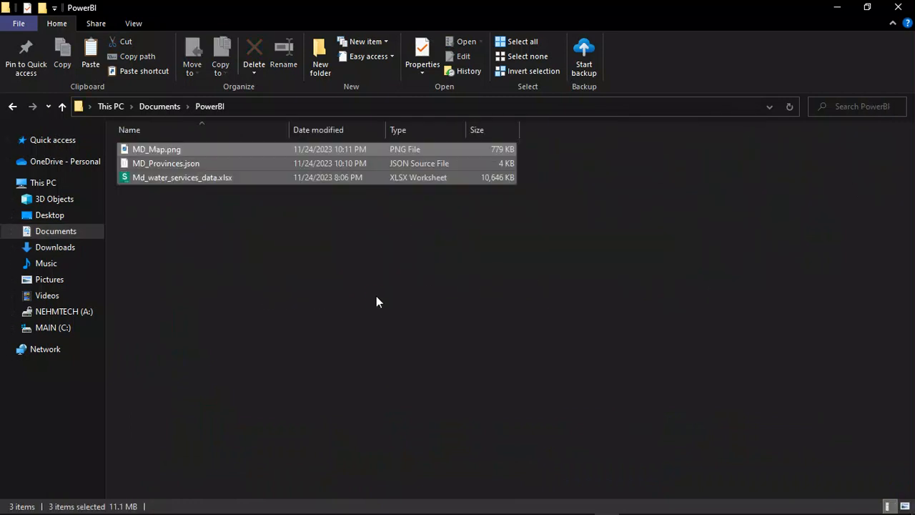
Load MD_Provinces.json from the PowerBI folder in Documents as the shape map's custom map.
left_click(905, 6)
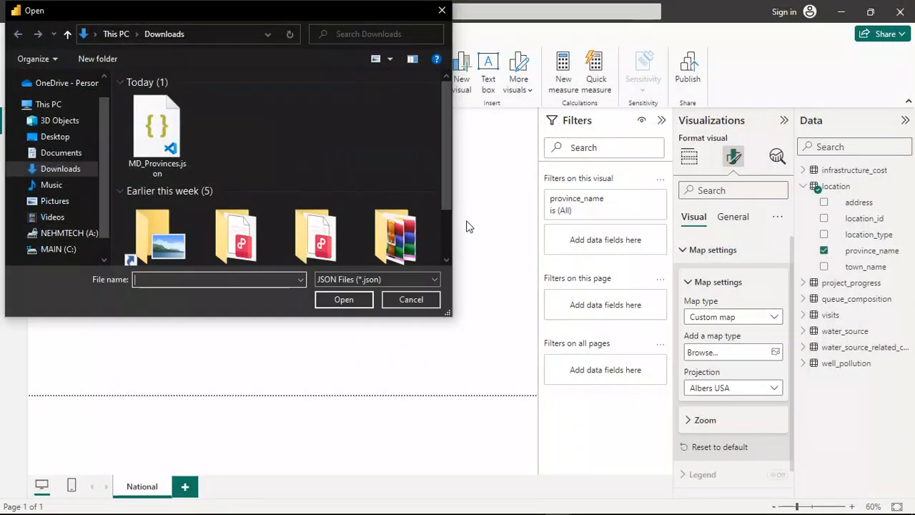
left_click(47, 156)
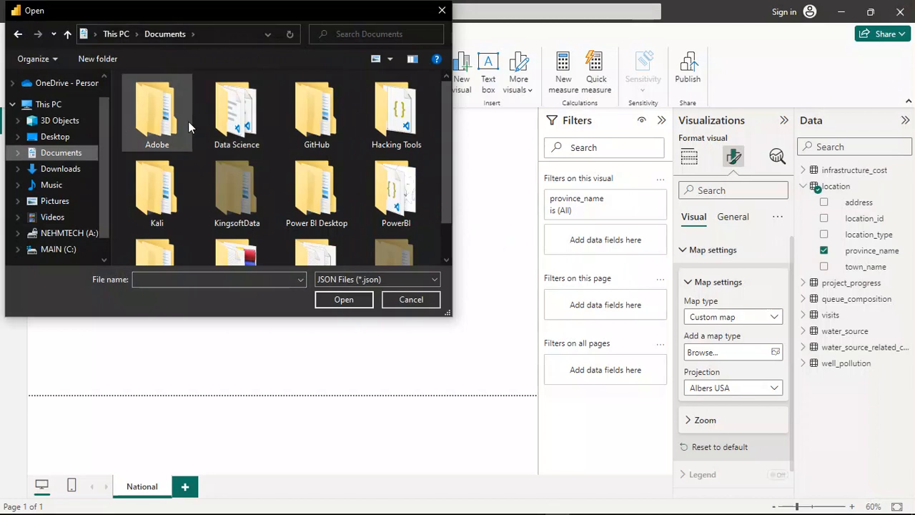
scroll(188, 126, "down", 1)
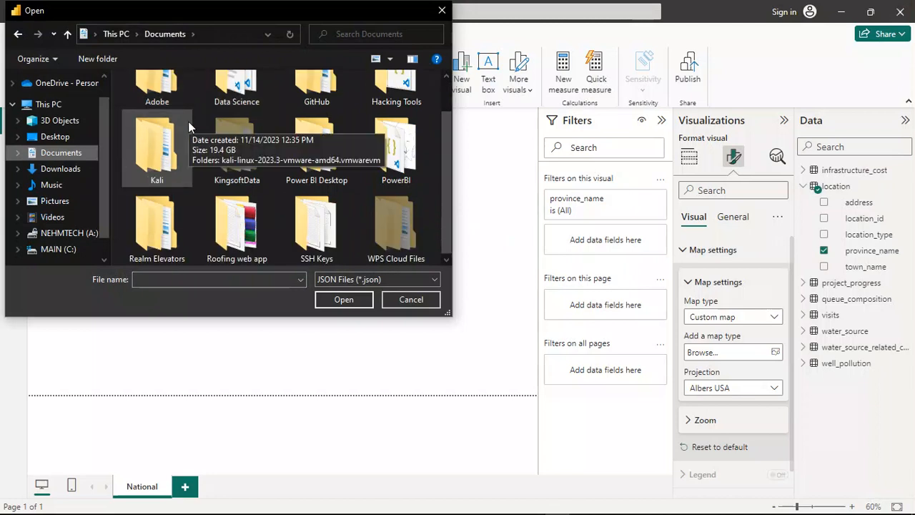
double_click(377, 143)
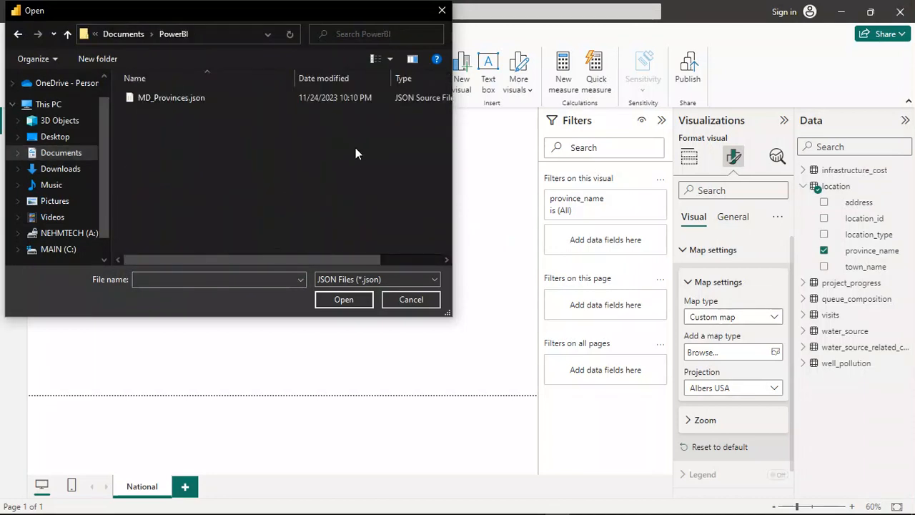
left_click(192, 98)
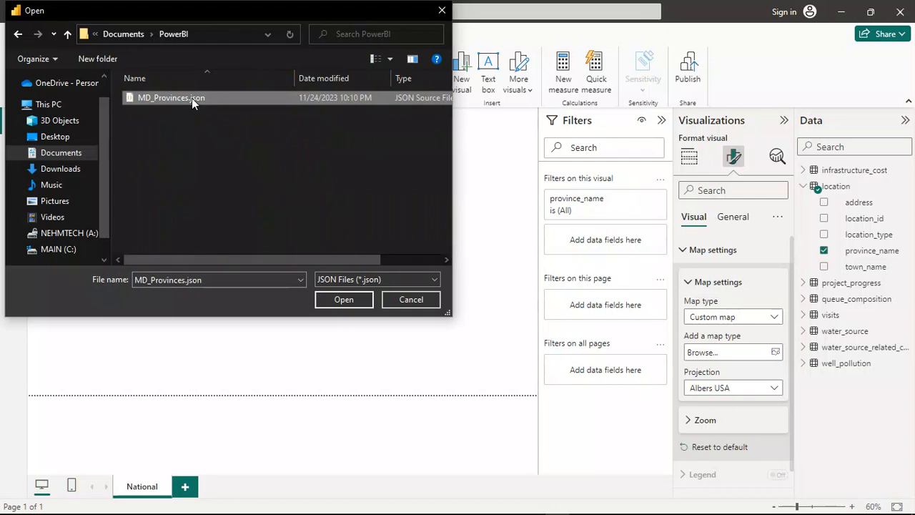
left_click(333, 305)
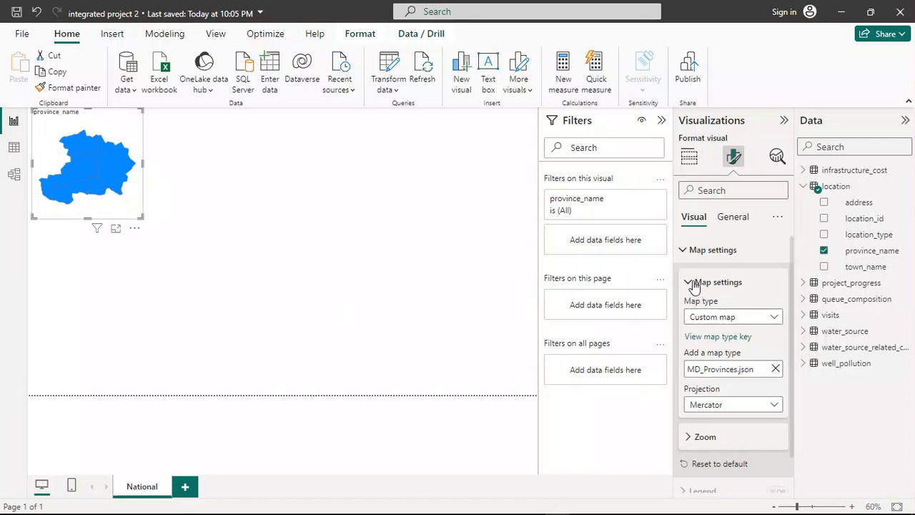
left_click(689, 283)
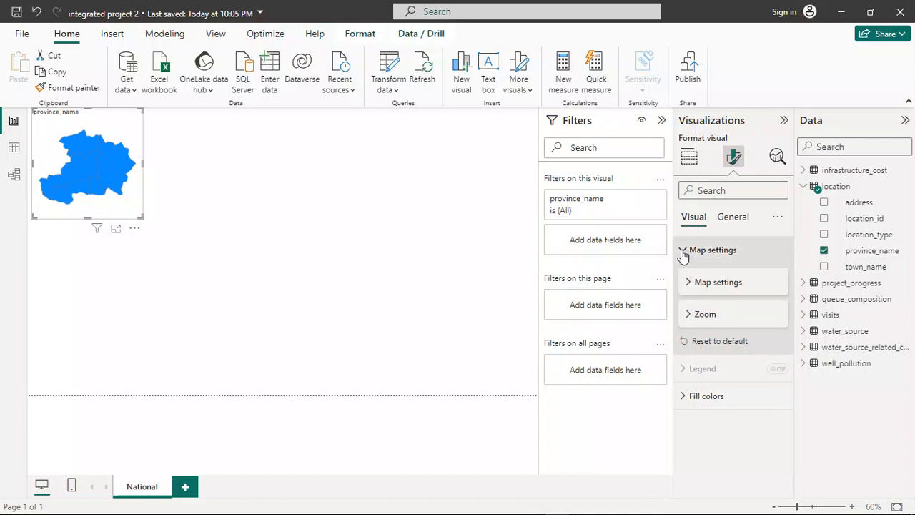
left_click(683, 254)
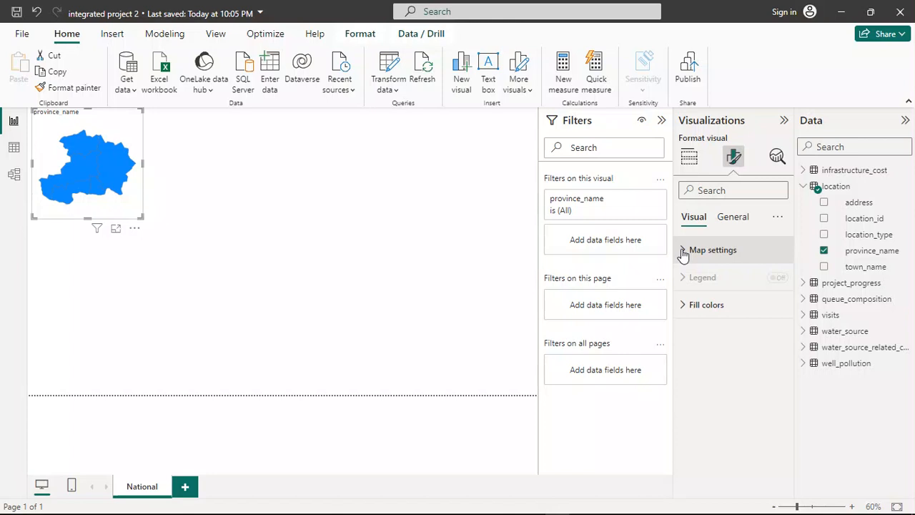
left_click(683, 251)
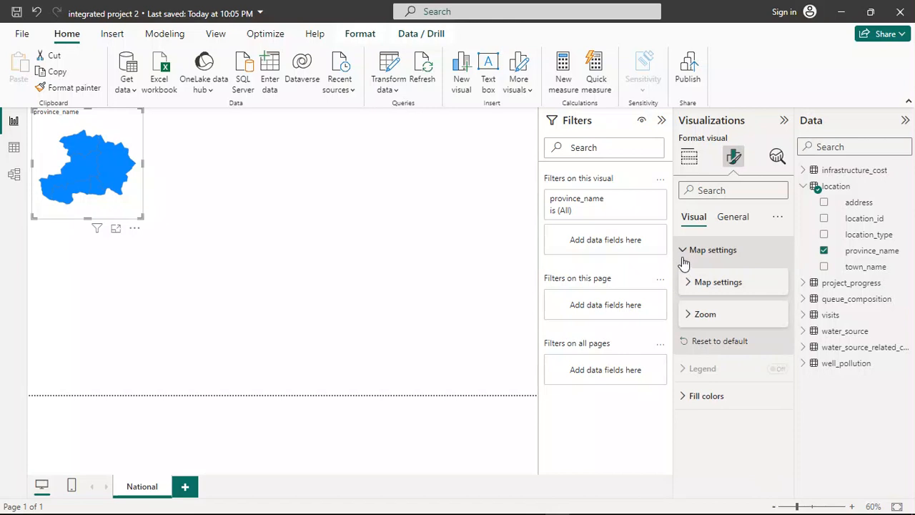
left_click(689, 284)
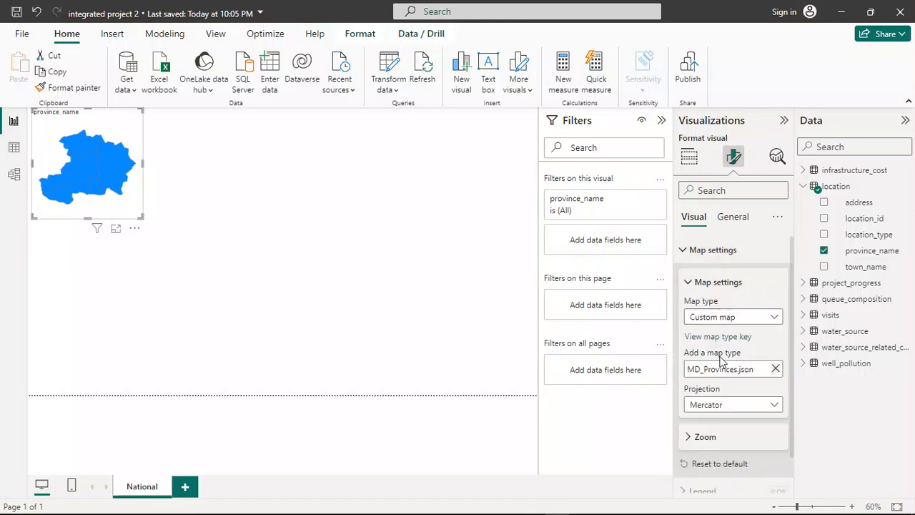
scroll(722, 364, "down", 1)
scroll(722, 364, "up", 1)
Insert the MD_Map.png image from the PowerBI folder onto the National page and try placing it over the shape map.
left_click(113, 34)
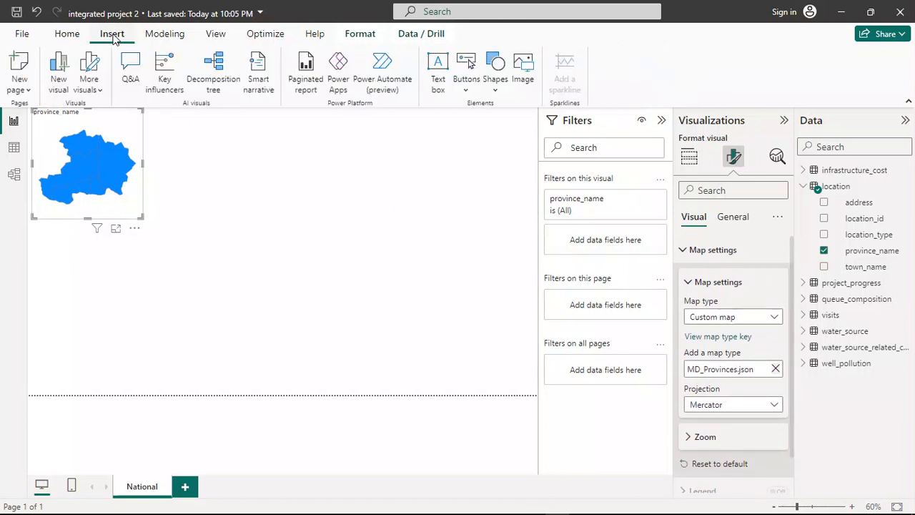
left_click(526, 68)
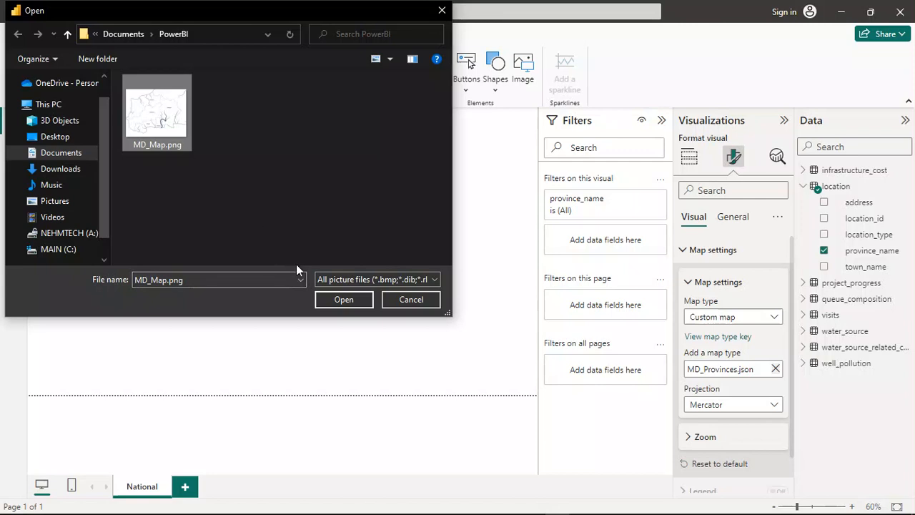
left_click(334, 300)
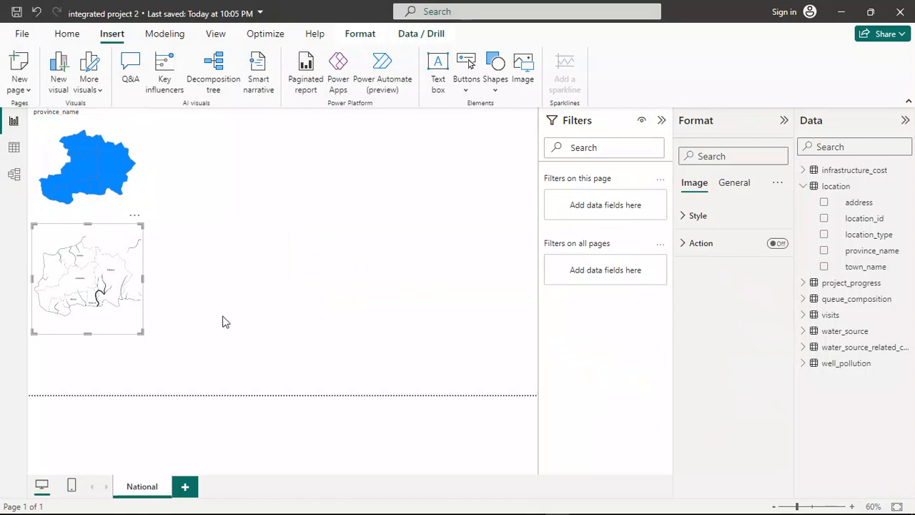
left_click_drag(66, 281, 81, 178)
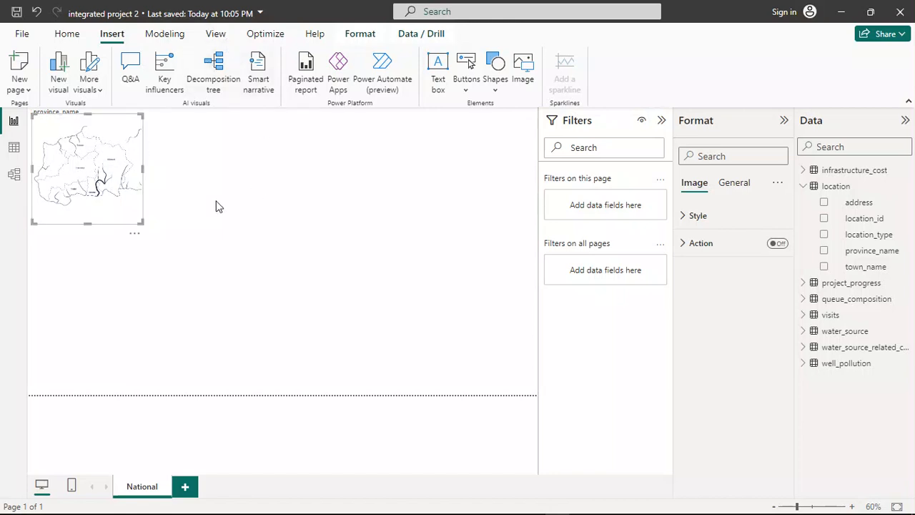
key("ctrl+z")
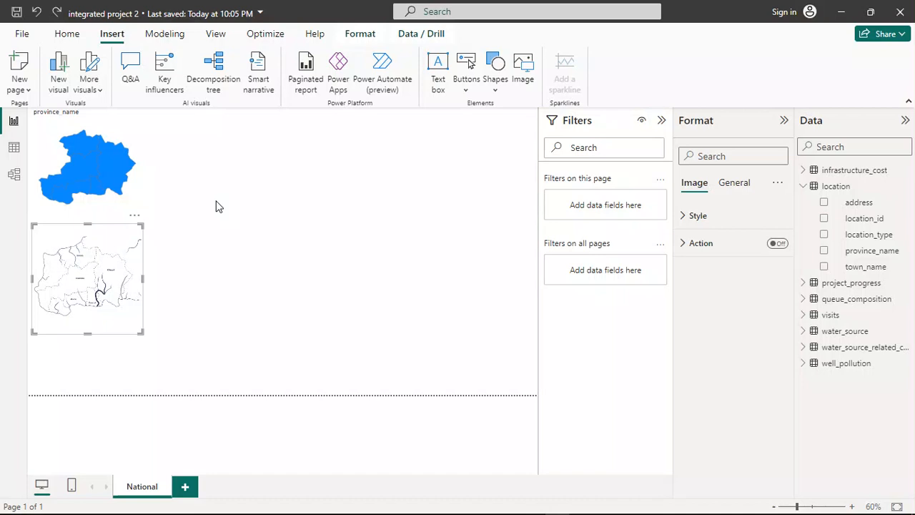
Turn off the background effect of the province_name shape map.
left_click(106, 166)
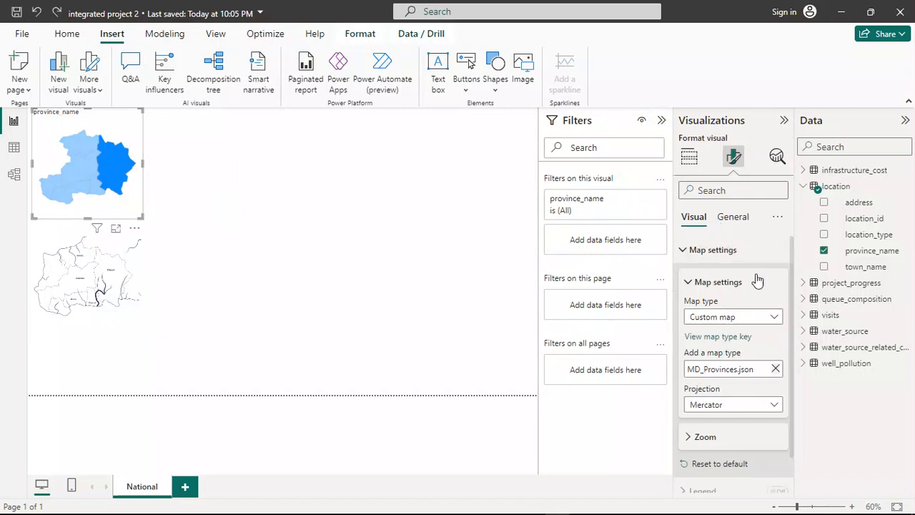
left_click(726, 221)
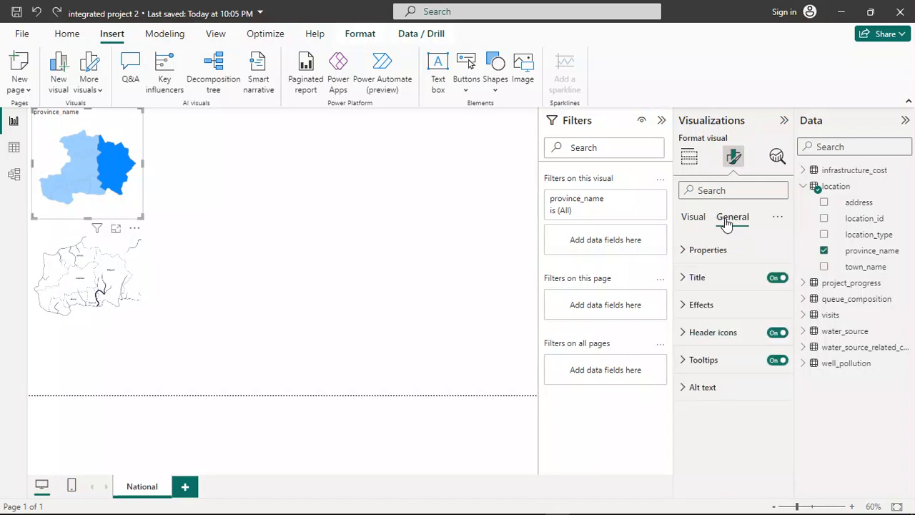
left_click(688, 313)
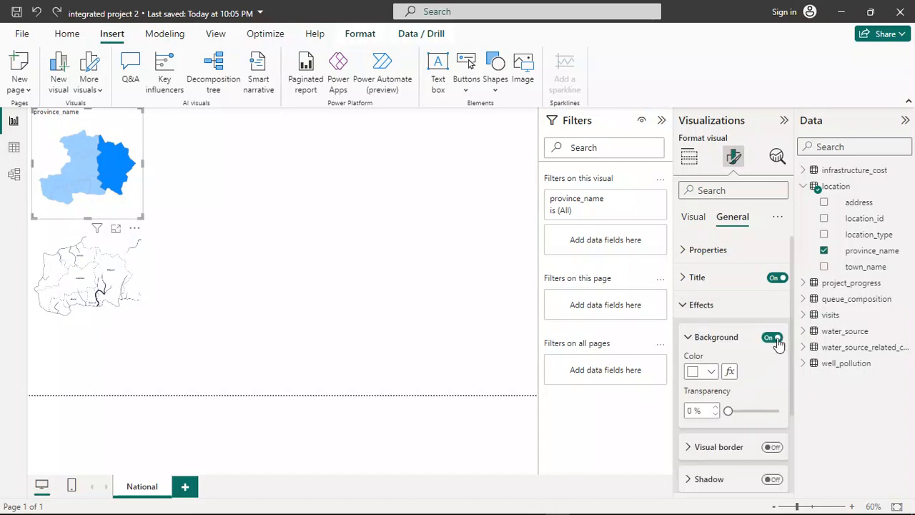
left_click(776, 341)
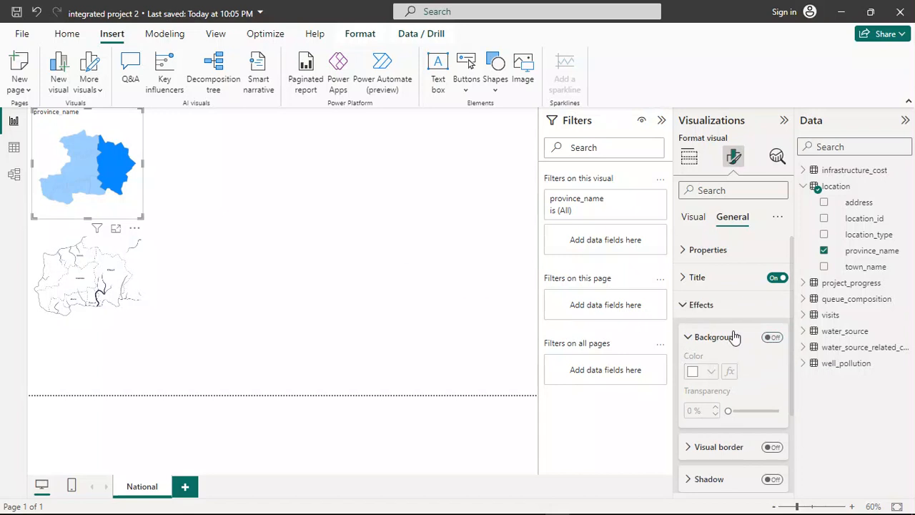
scroll(733, 337, "down", 2)
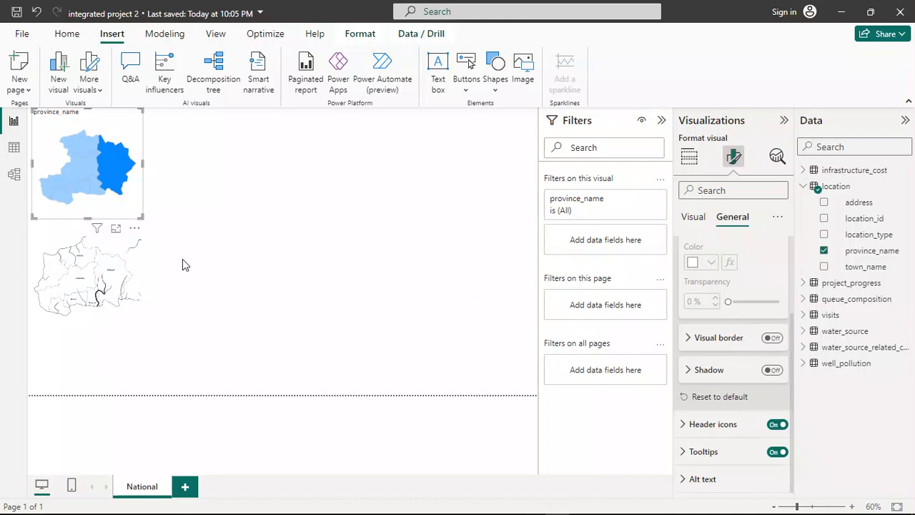
left_click_drag(102, 284, 104, 170)
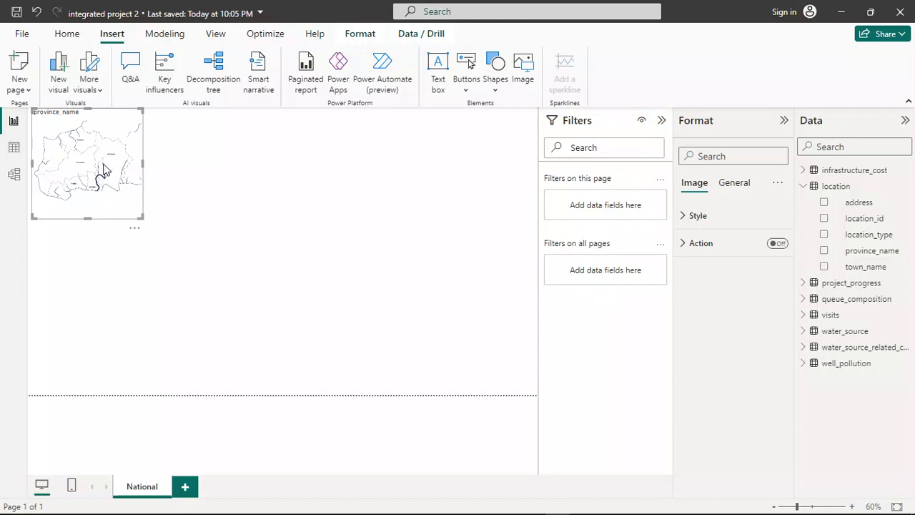
key("ctrl+v")
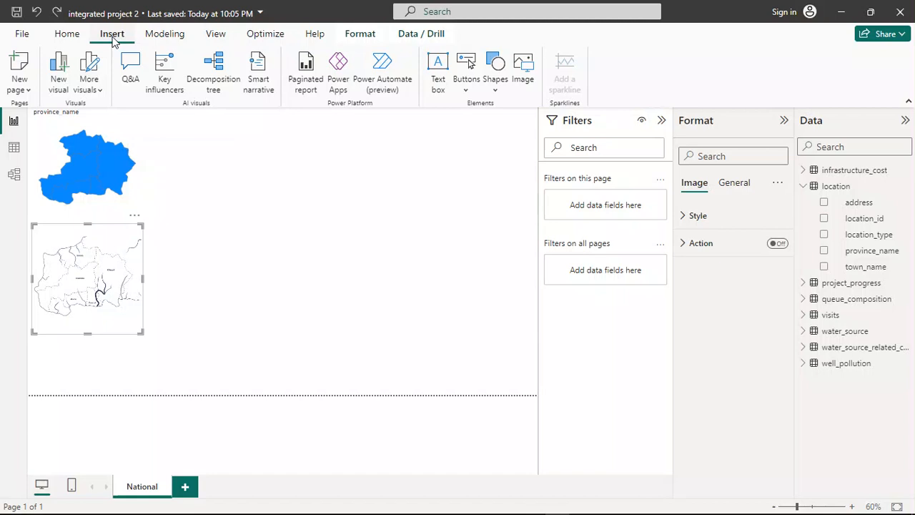
left_click(70, 36)
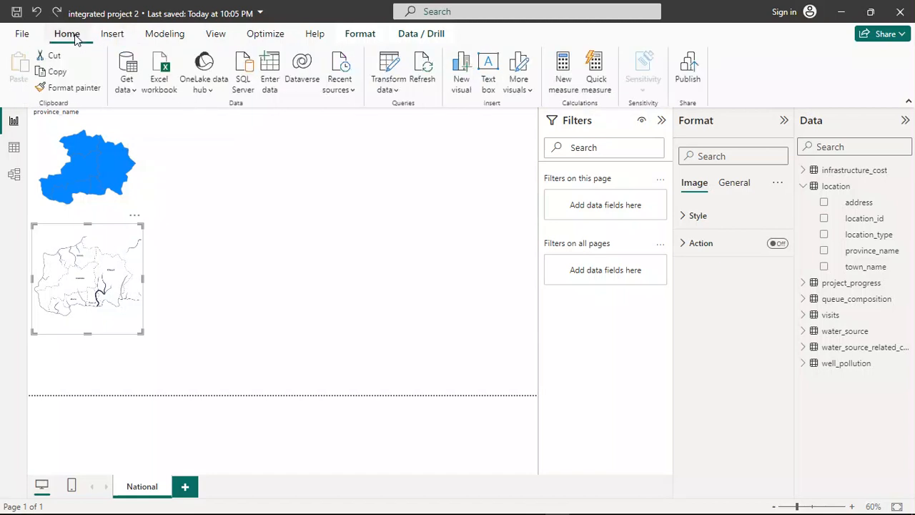
left_click(111, 36)
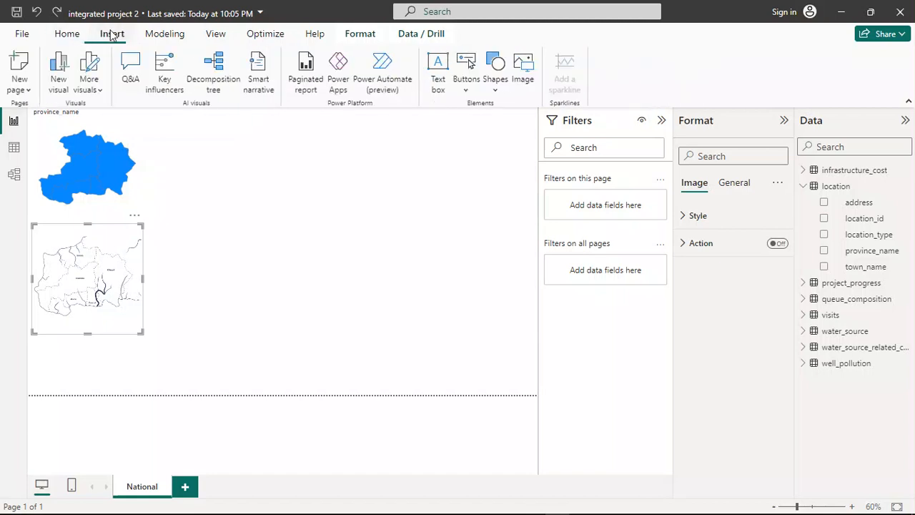
left_click(524, 68)
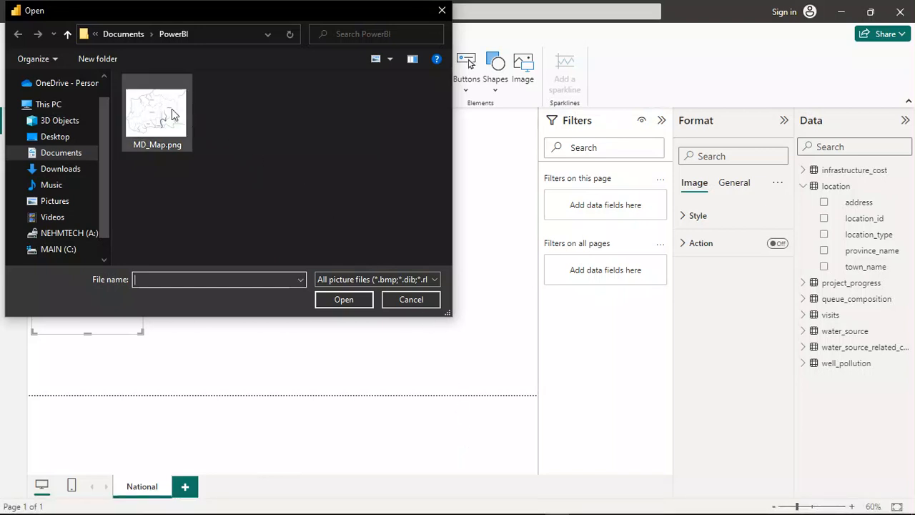
left_click(418, 300)
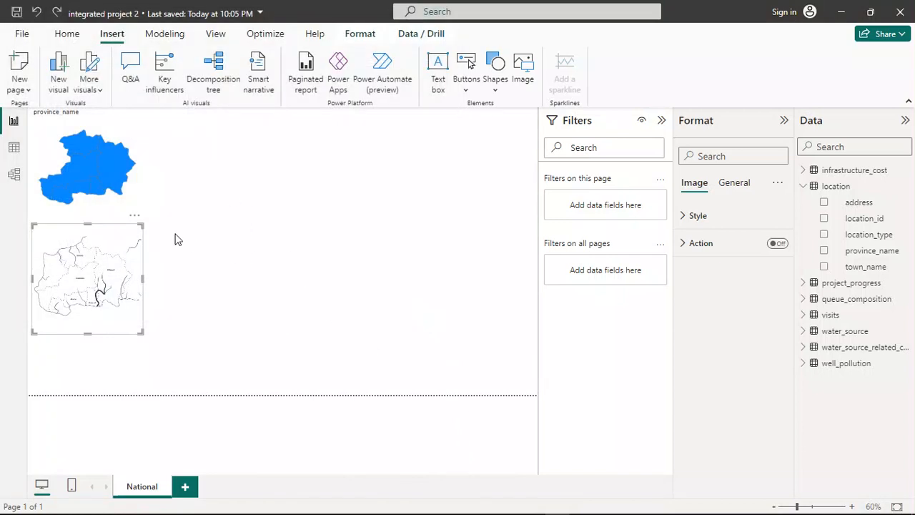
Move the MD_Map image directly over the shape map and send it backward behind the map.
left_click_drag(104, 279, 103, 165)
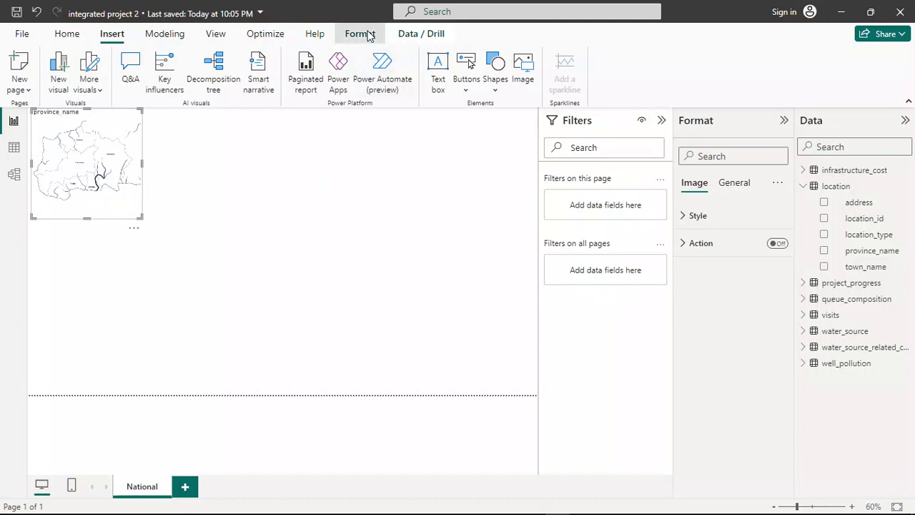
left_click(367, 35)
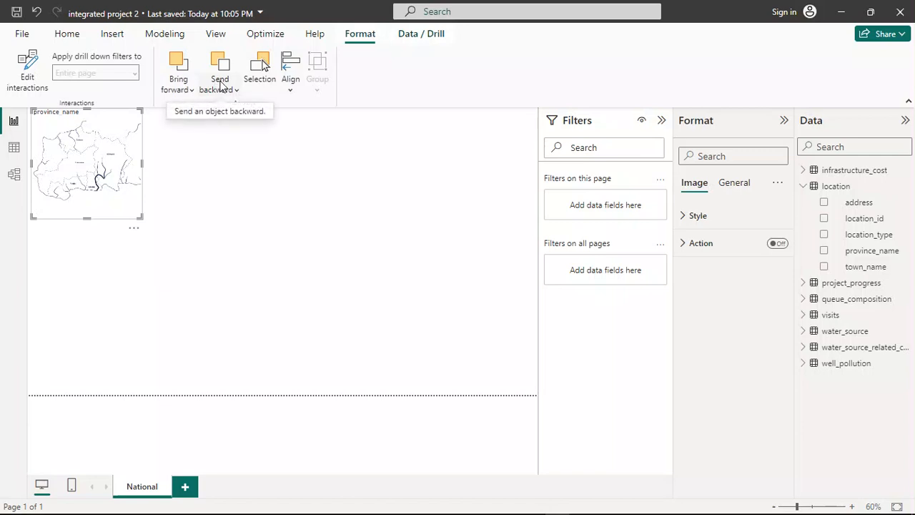
left_click(221, 86)
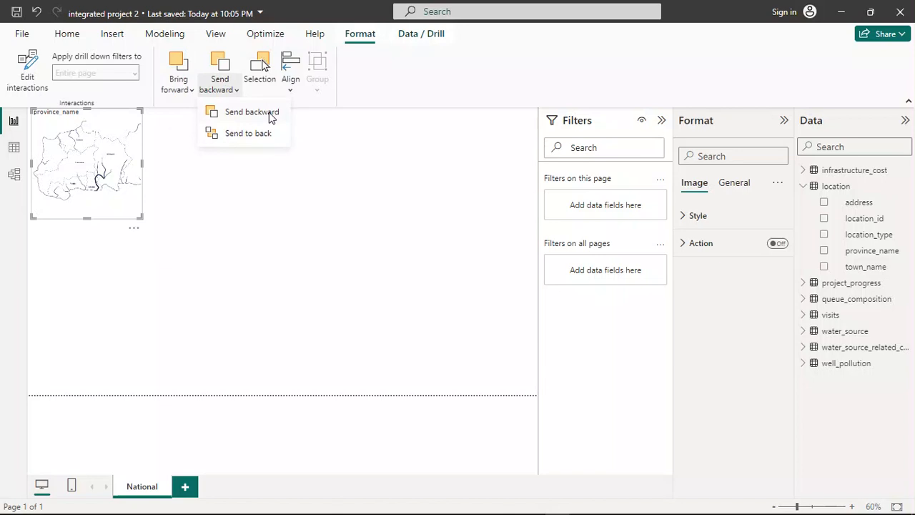
left_click(251, 112)
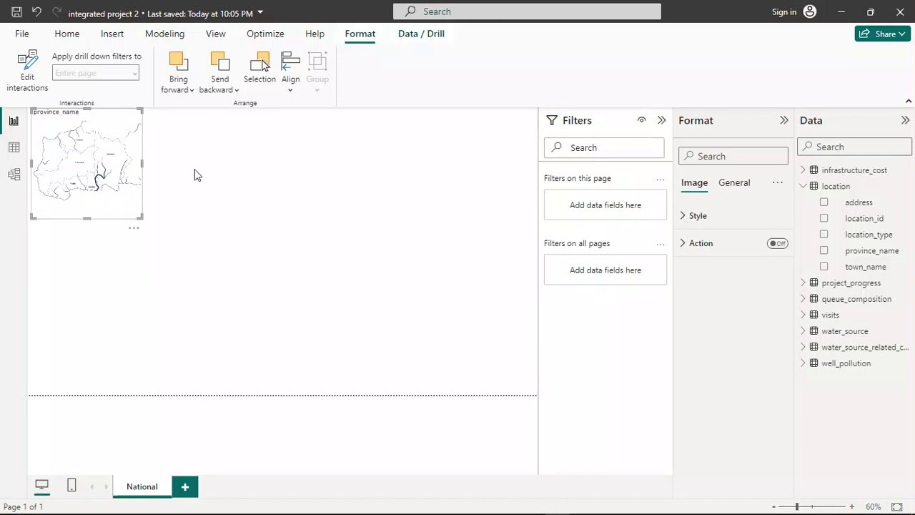
Enlarge the shape map slightly over the map image and highlight its easternmost province.
left_click(82, 167)
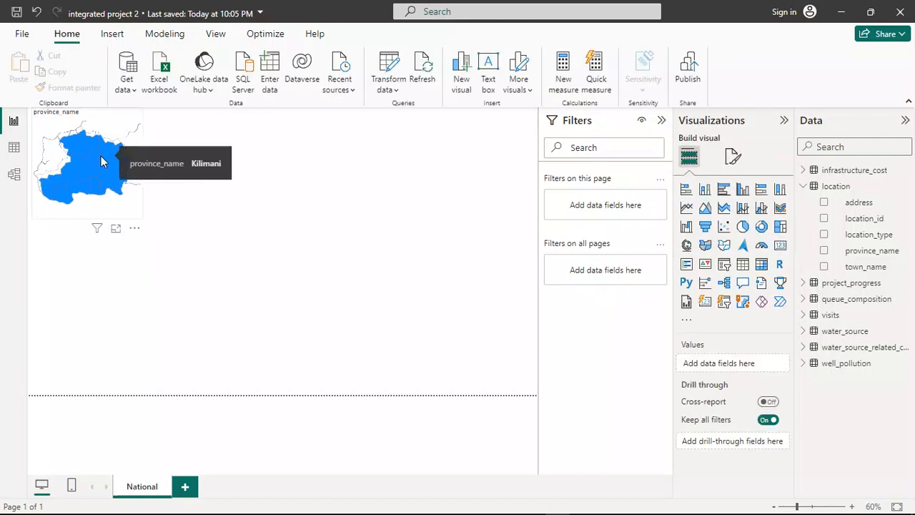
left_click(127, 167)
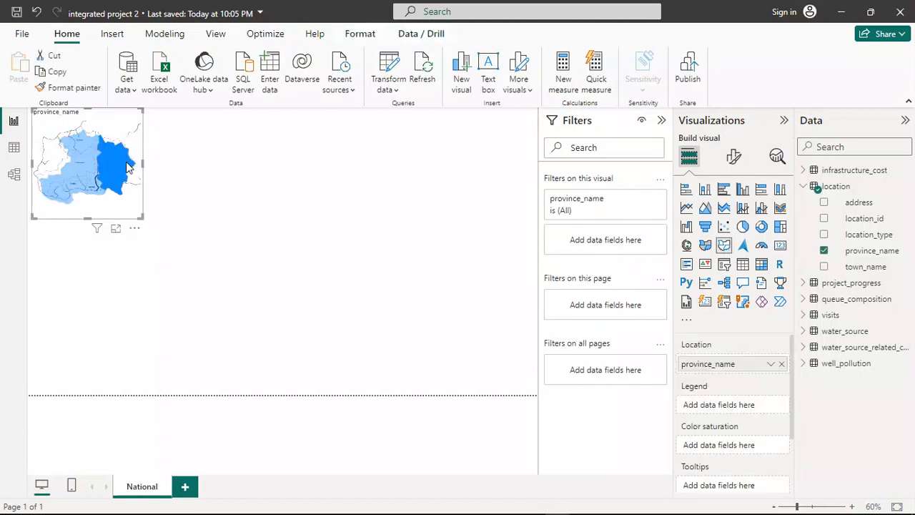
left_click(129, 197)
left_click_drag(143, 217, 161, 230)
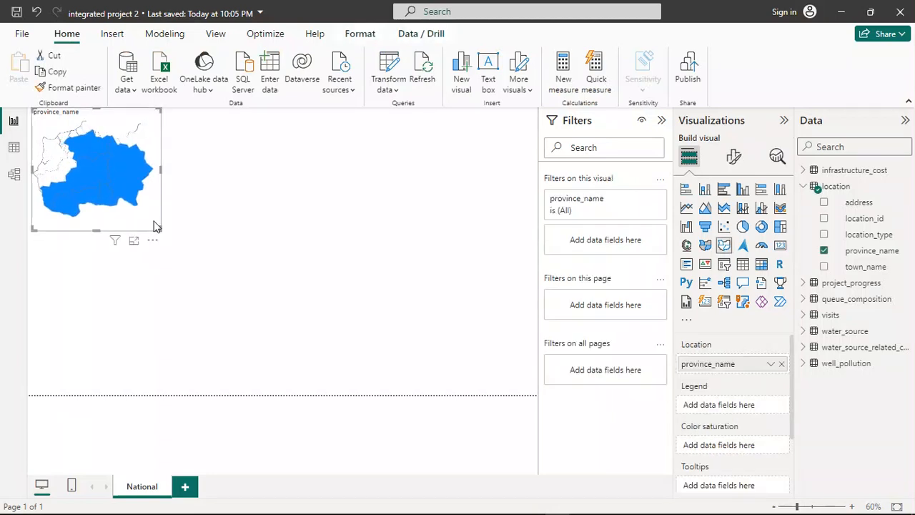
left_click(120, 165)
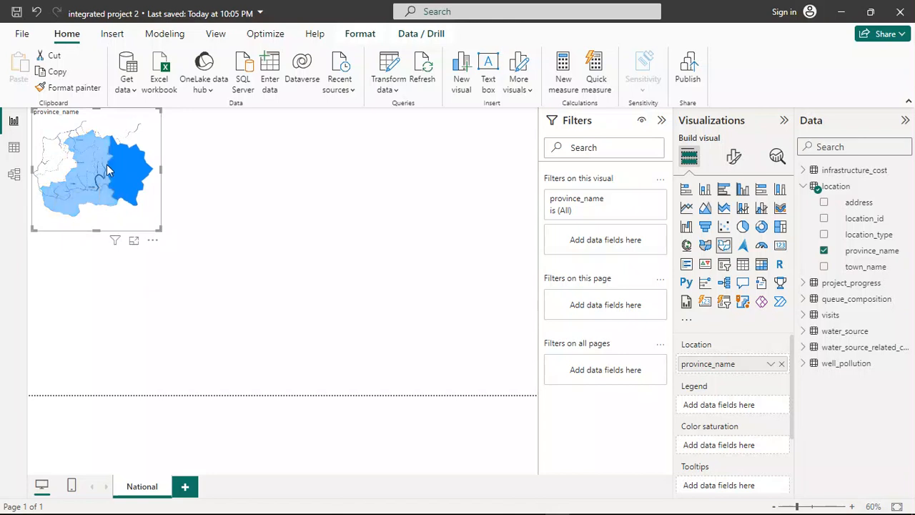
left_click(193, 223)
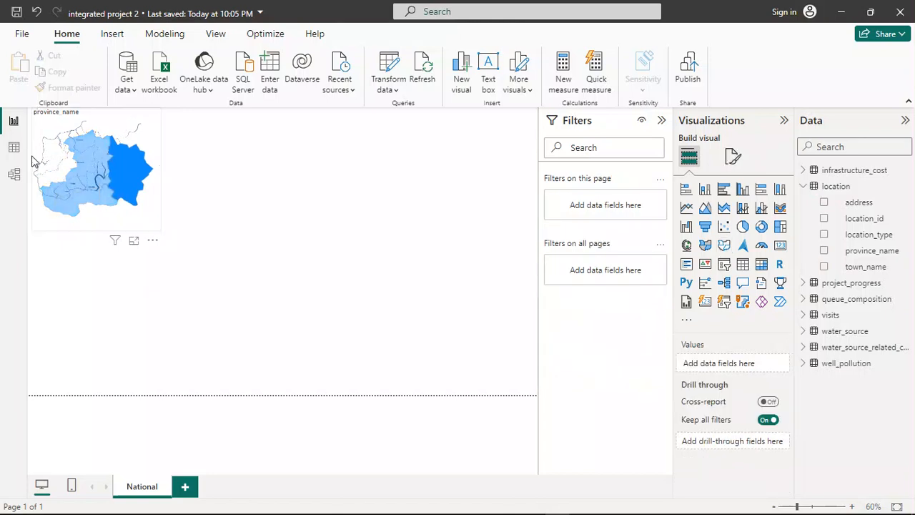
Bring the province_name shape map forward and to the front, above the MD_Map image.
left_click(105, 172)
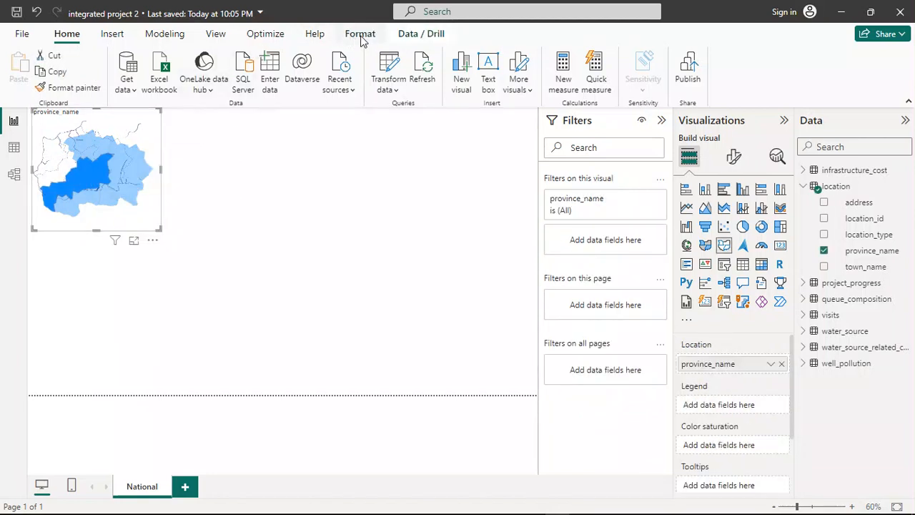
left_click(361, 39)
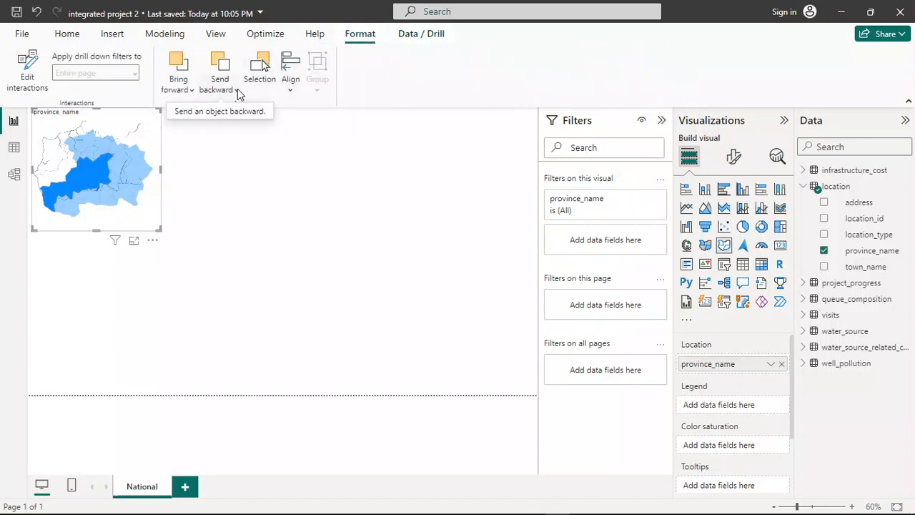
left_click(183, 93)
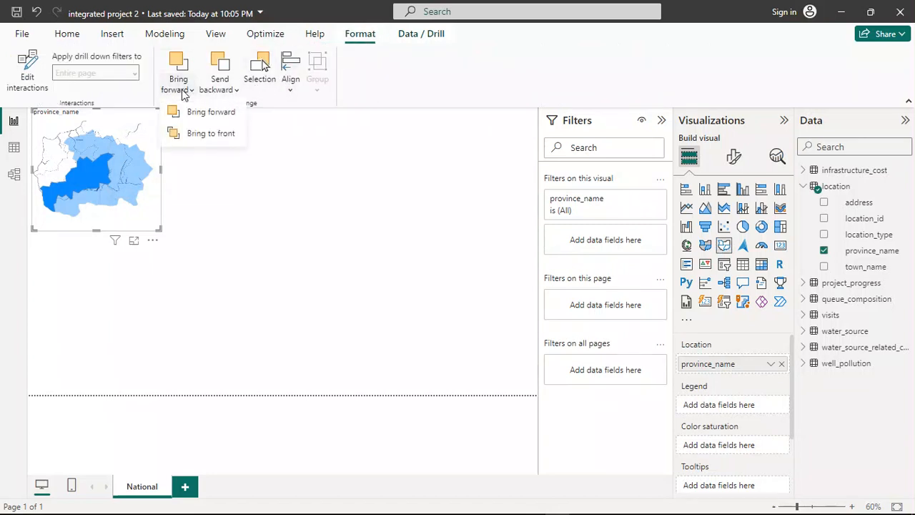
left_click(213, 114)
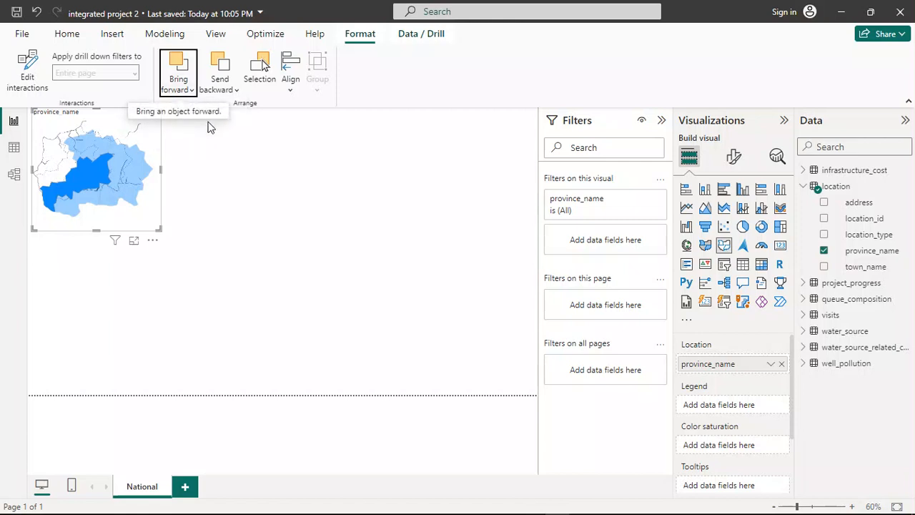
left_click(185, 87)
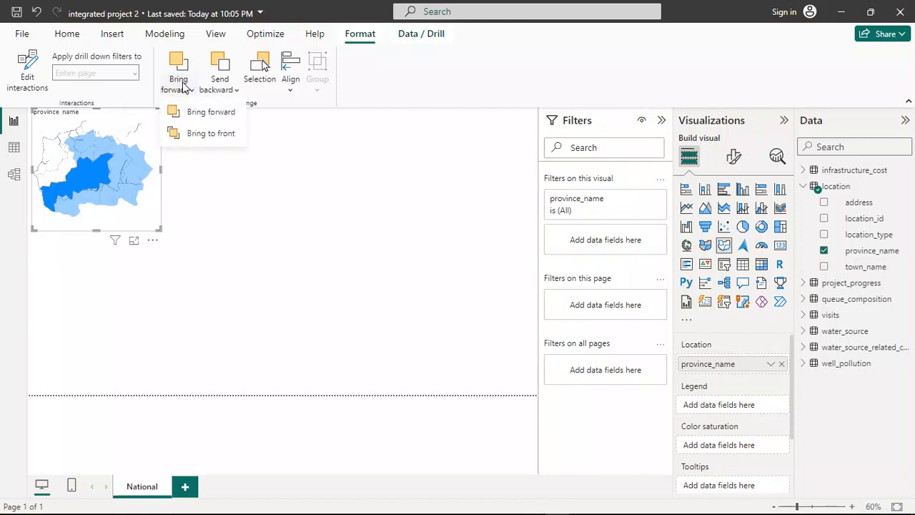
left_click(219, 134)
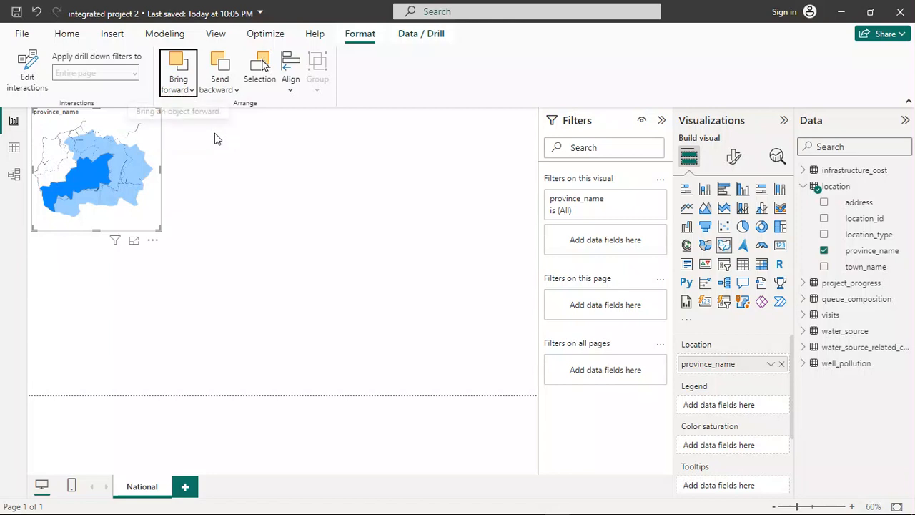
Highlight the central and northern provinces on the shape map to check their alignment with the map image underneath.
left_click(61, 164)
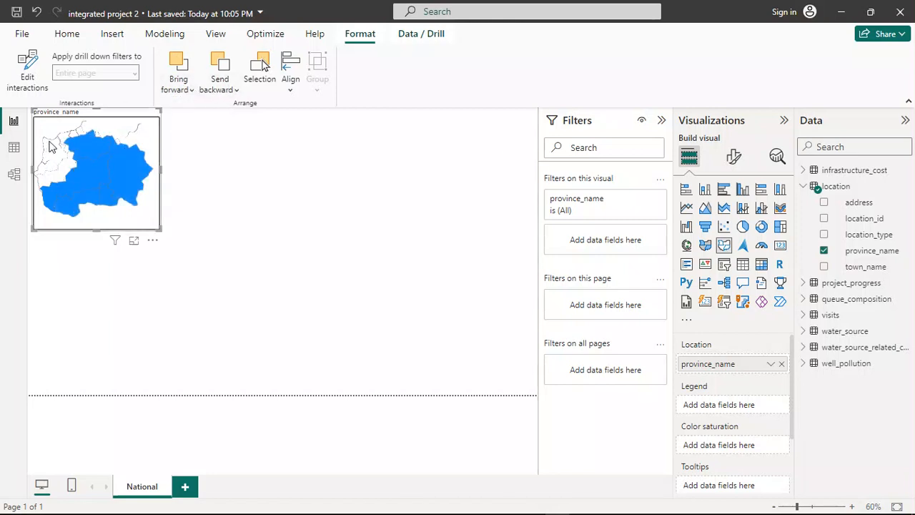
left_click(65, 158)
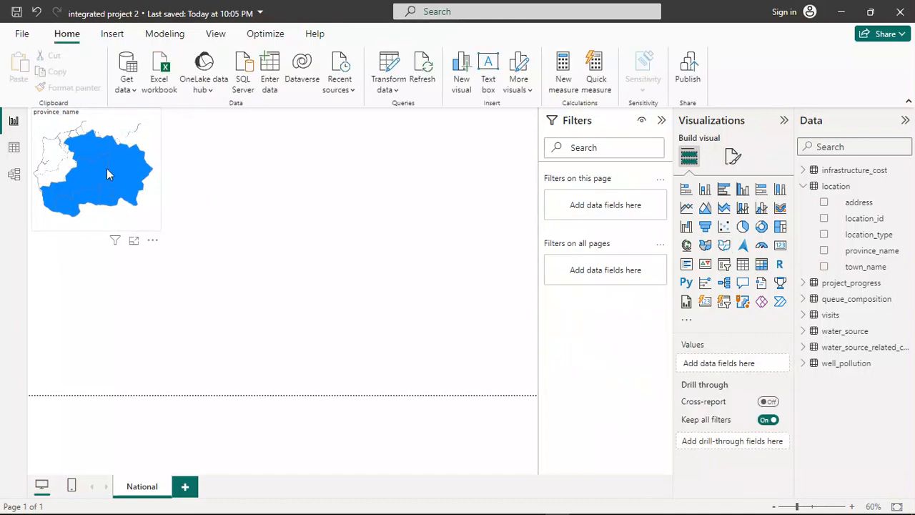
mouse_move(108, 169)
left_click(250, 229)
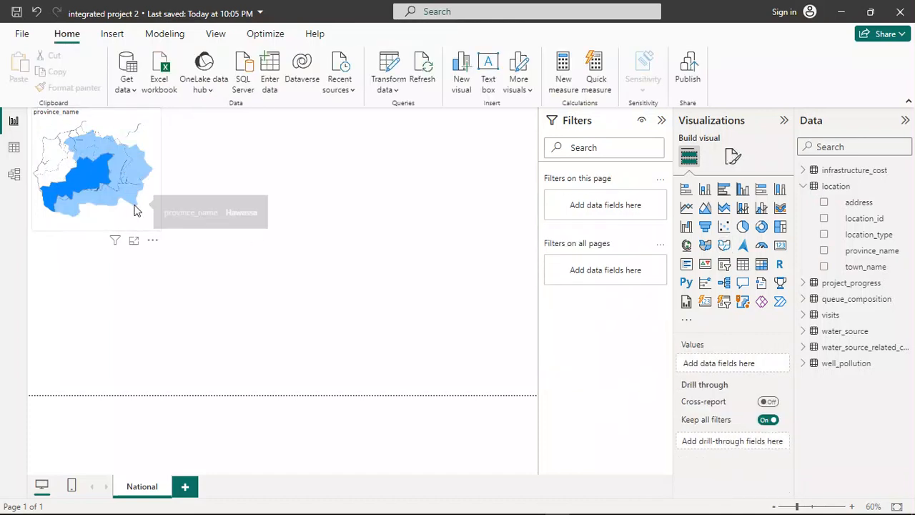
left_click(148, 222)
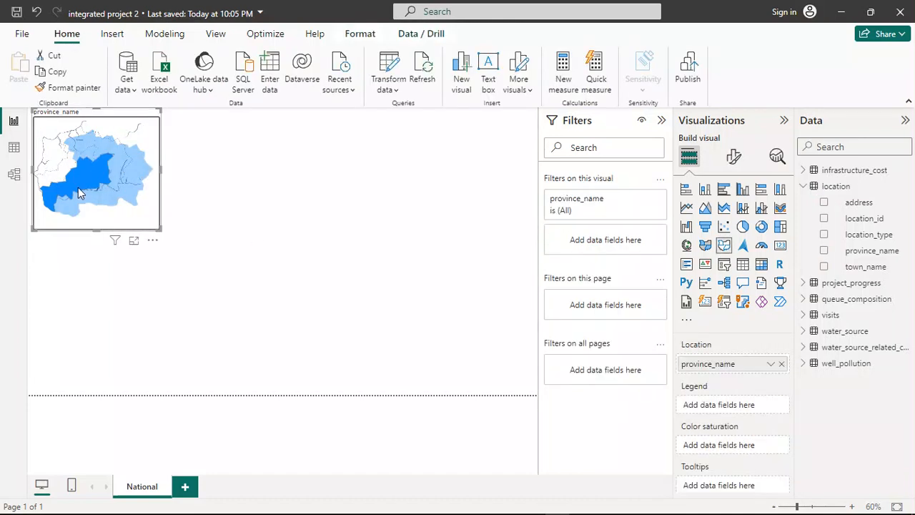
left_click(66, 220)
left_click(41, 220)
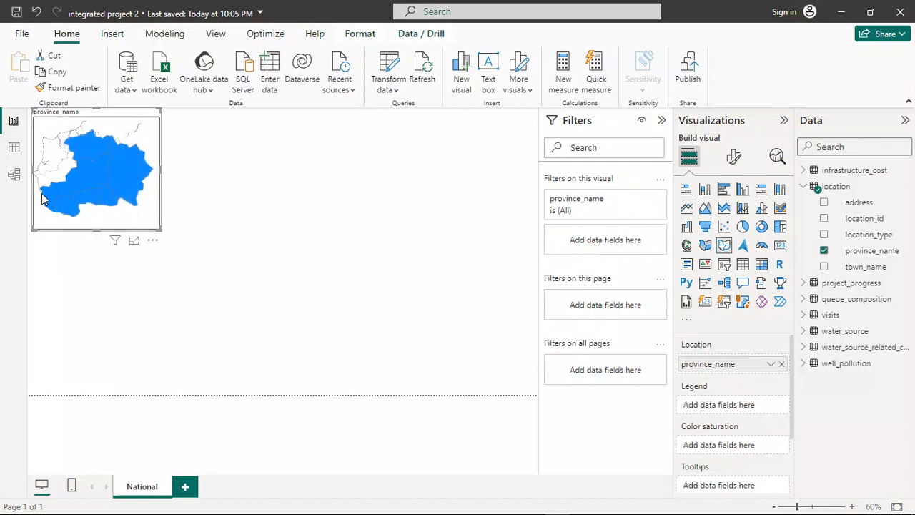
left_click(198, 181)
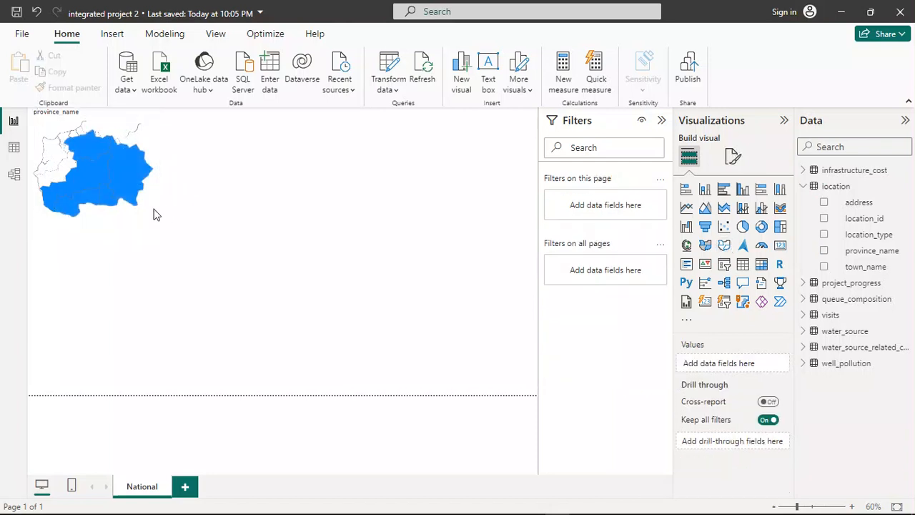
left_click(102, 148)
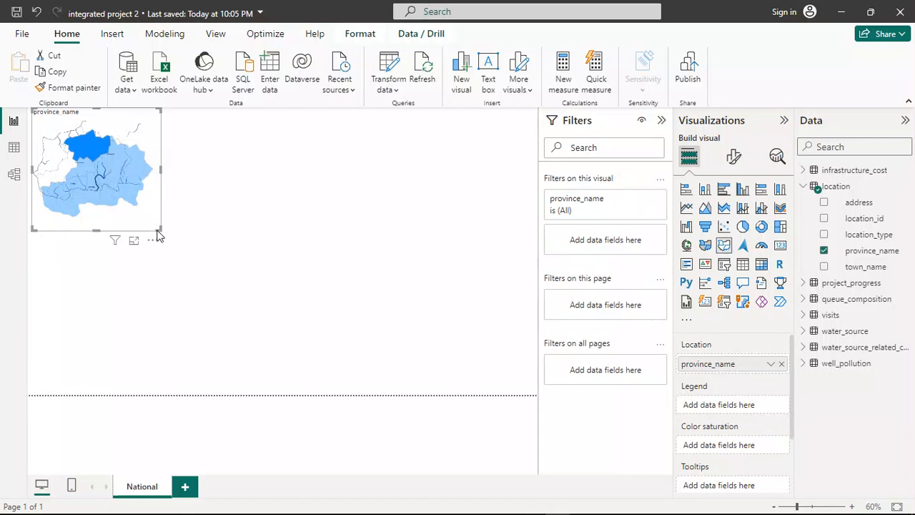
Try widening the province_name shape map over the map image, check the central province, and undo the resize.
left_click_drag(160, 230, 175, 219)
left_click_drag(166, 221, 187, 236)
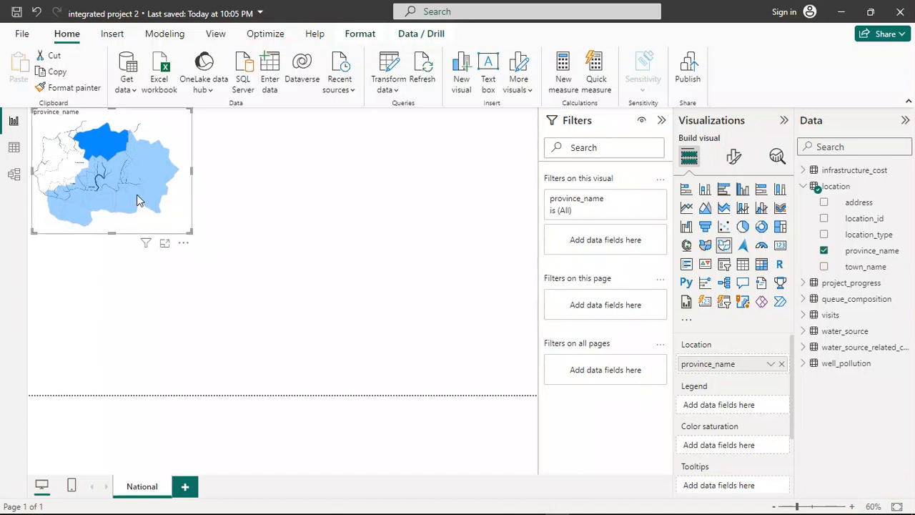
left_click(48, 169)
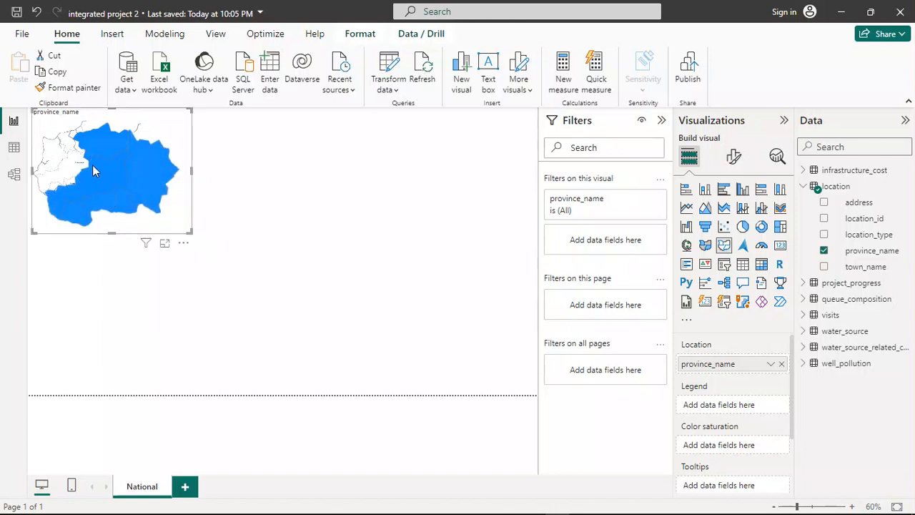
left_click(92, 165)
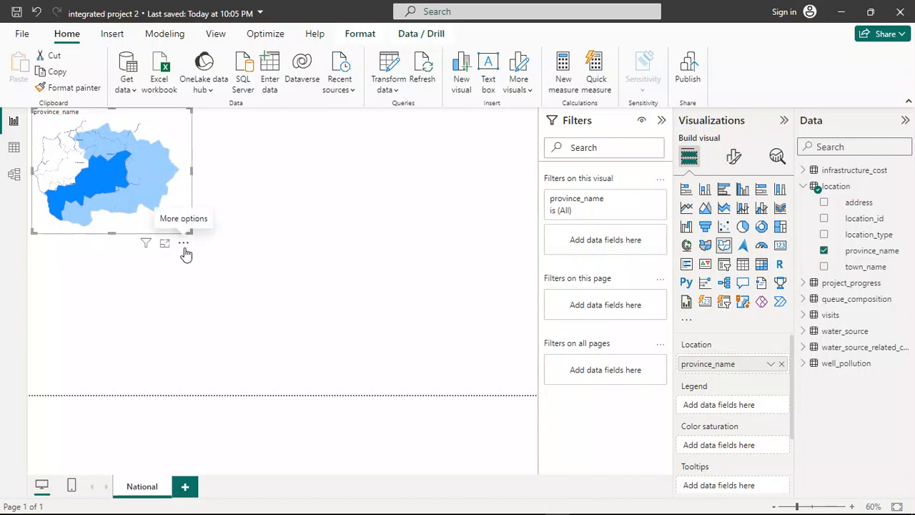
key("ctrl+z")
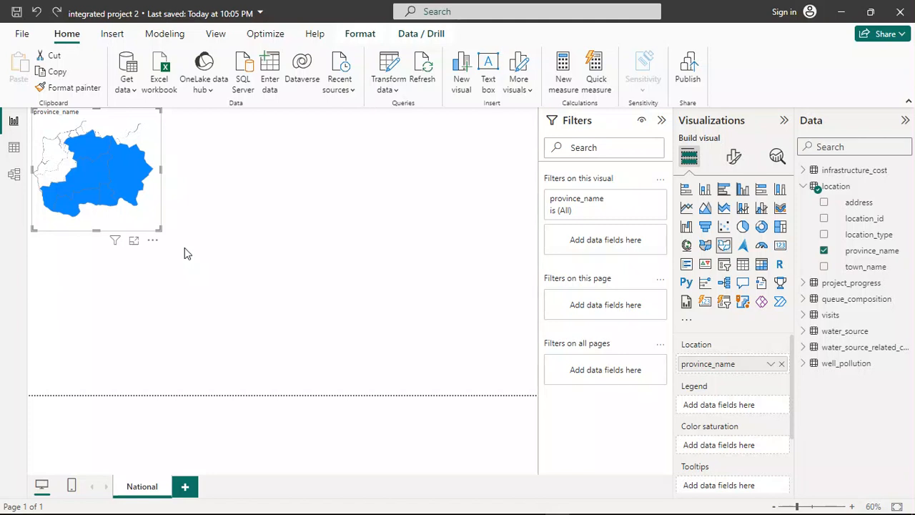
mouse_move(94, 187)
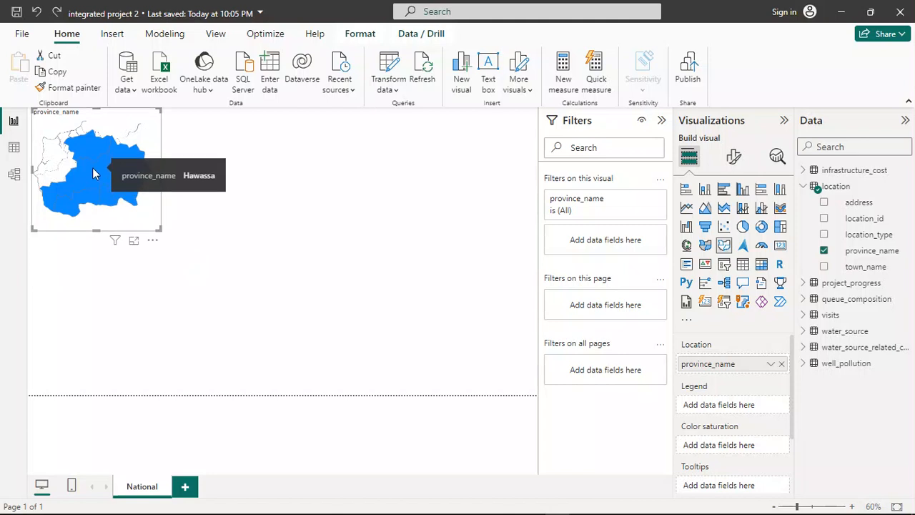
left_click(93, 165)
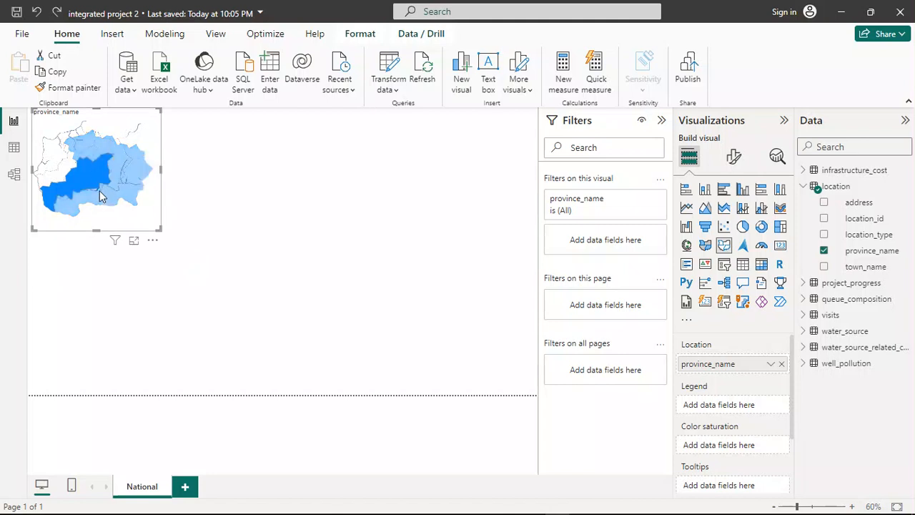
mouse_move(76, 175)
left_click(154, 242)
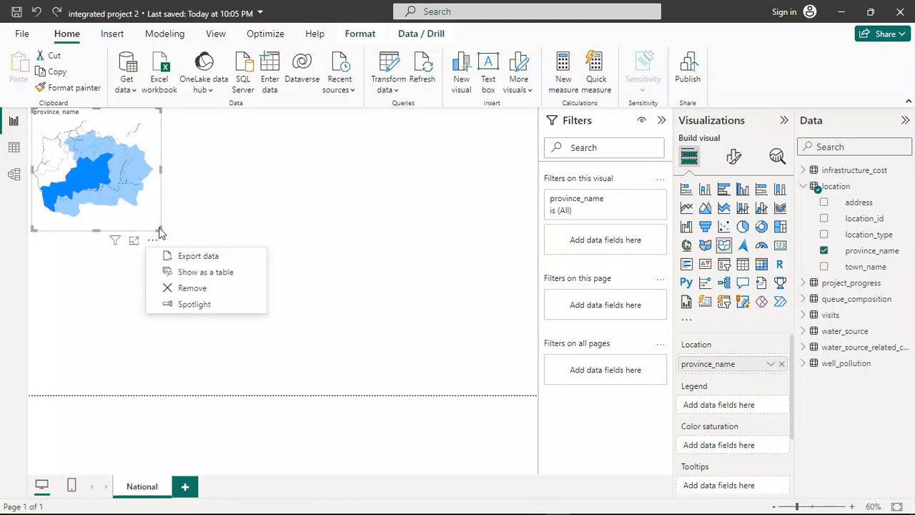
left_click(206, 152)
left_click(188, 181)
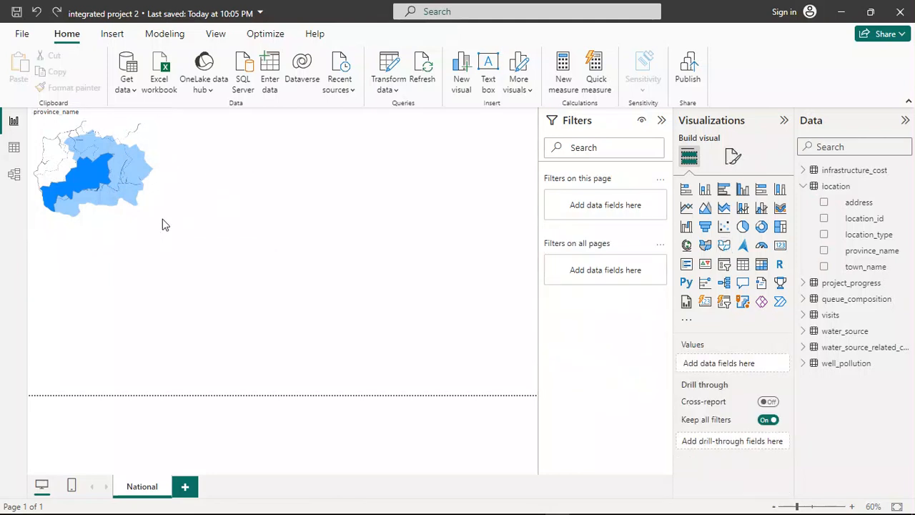
left_click(145, 220)
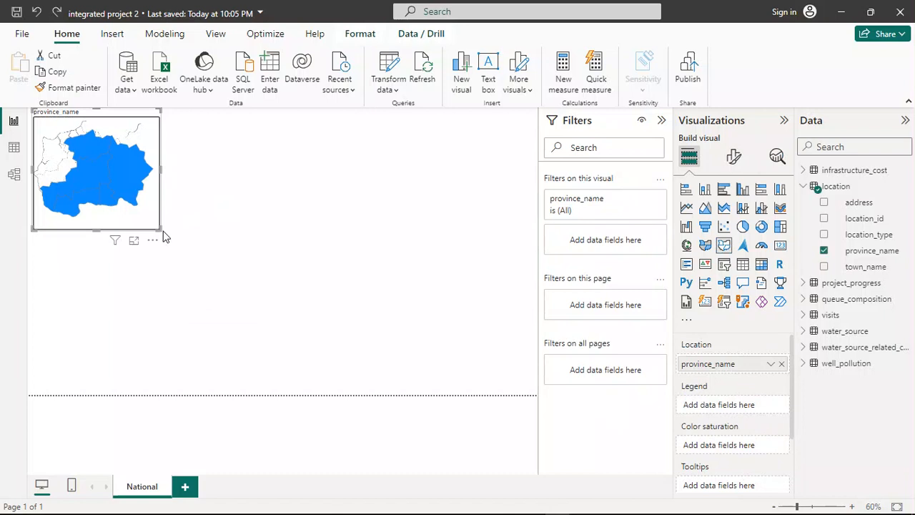
left_click(157, 278)
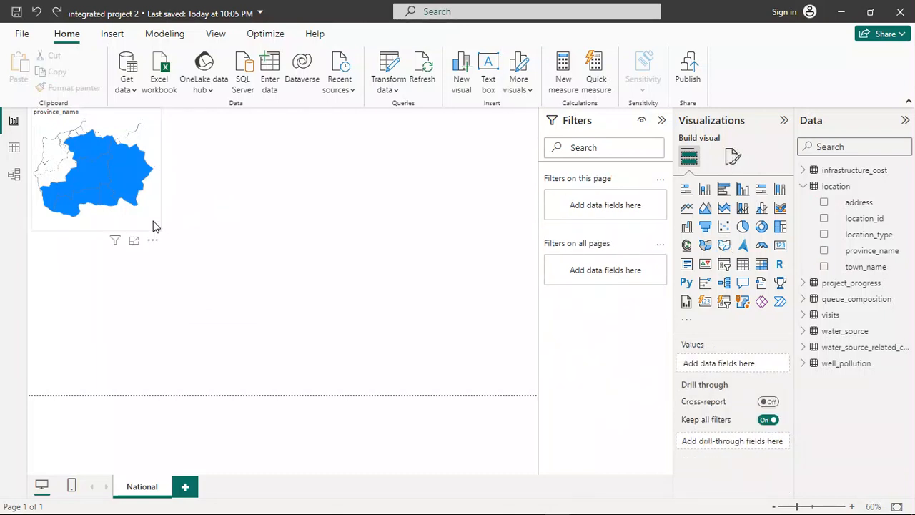
left_click(156, 226)
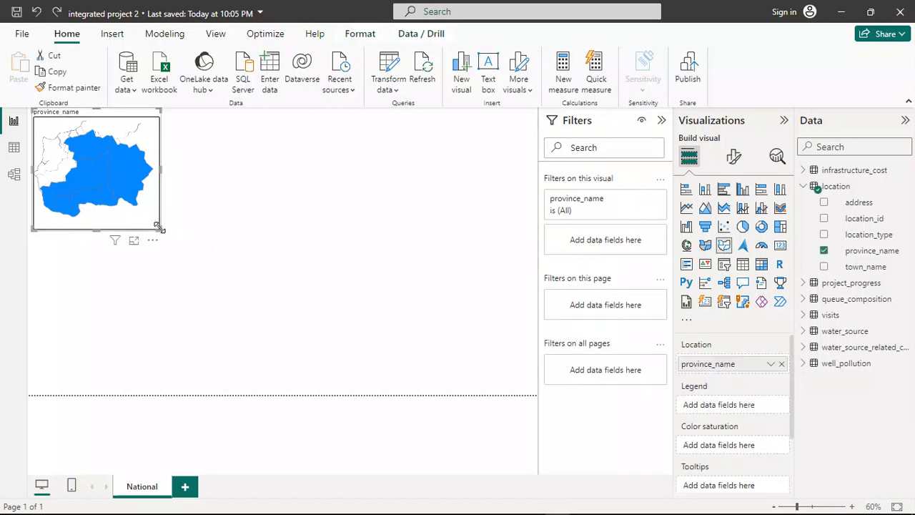
mouse_move(155, 225)
left_mouse_down()
mouse_move(158, 232)
mouse_move(146, 216)
mouse_move(161, 230)
left_mouse_up()
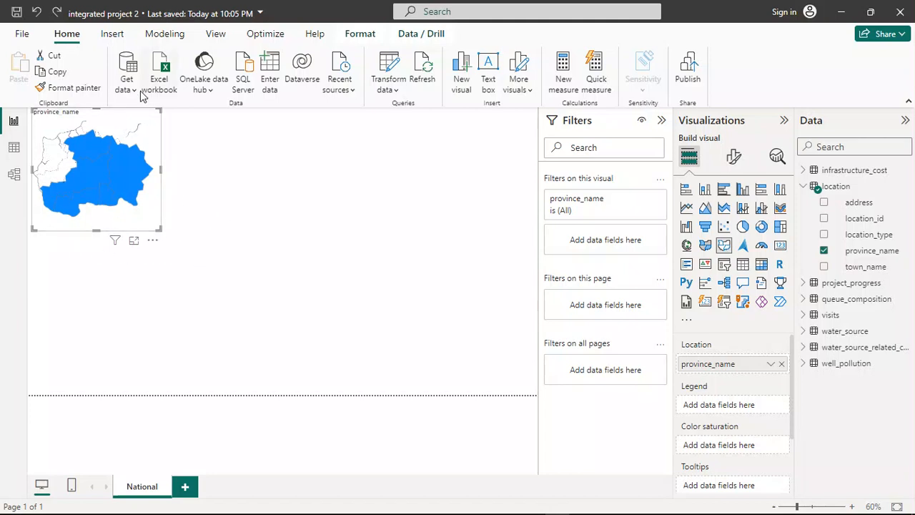
Nudge the province_name shape map slightly left over the map image.
mouse_move(95, 205)
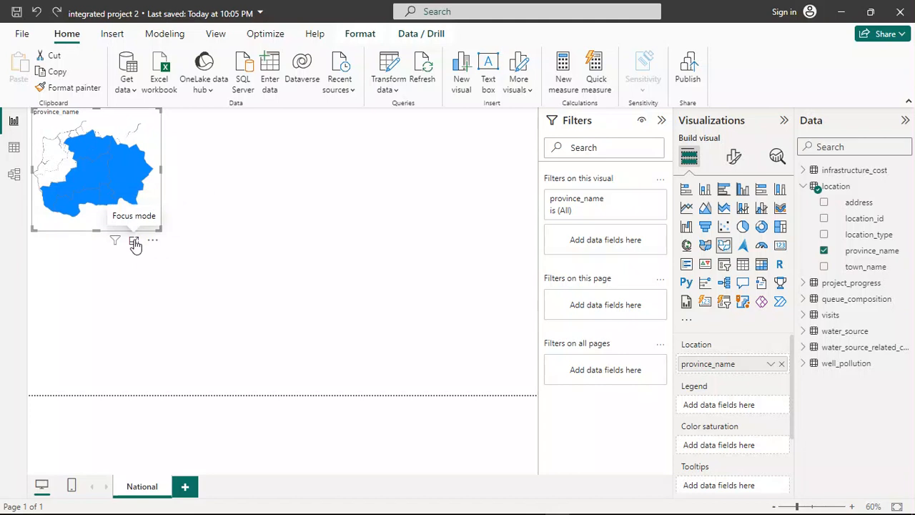
key("Left")
key("Left")
key("Left")
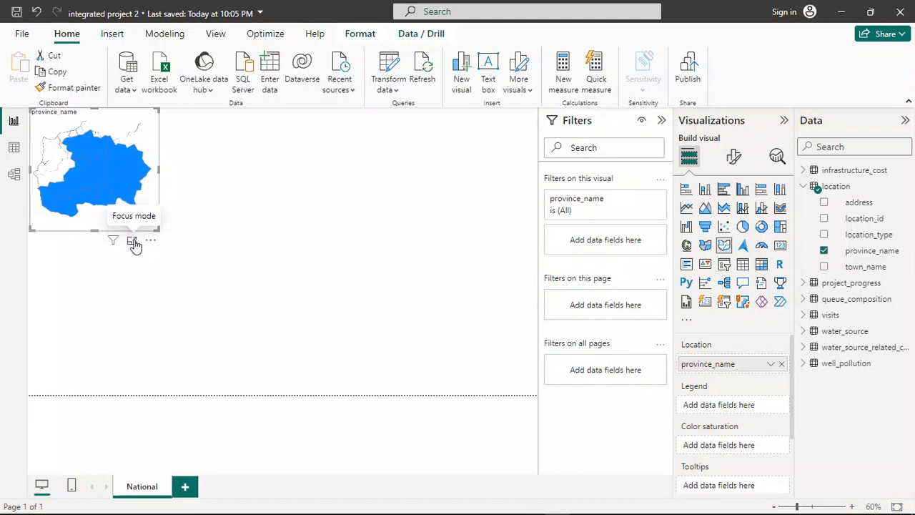
key("Down")
key("Up")
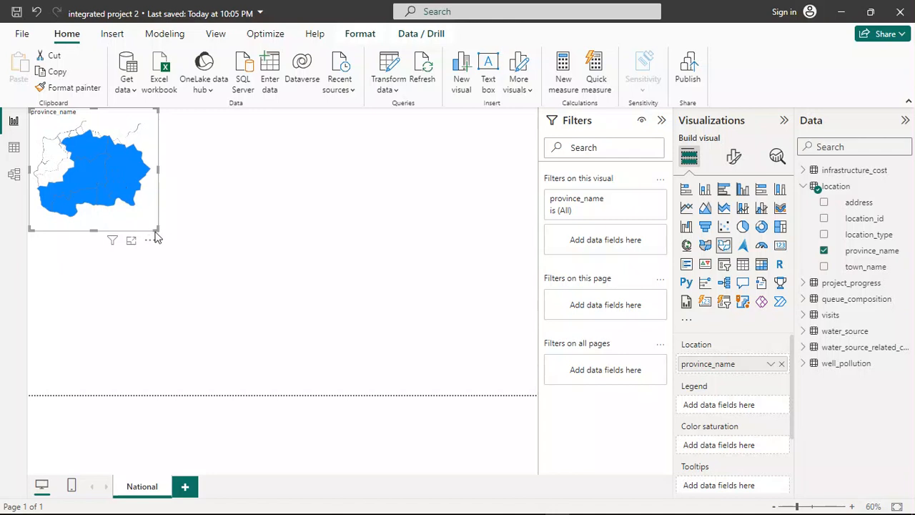
Shift the province_name shape map right and down, away from the page's upper-left corner and partly off the map image.
key("Right")
key("Right")
key("Right")
key("Right")
key("Right")
key("Right")
key("Right")
key("Right")
key("Right")
key("Right")
key("Right")
key("Right")
key("Right")
key("Right")
key("Right")
key("Right")
key("Right")
key("Right")
key("Right")
key("Right")
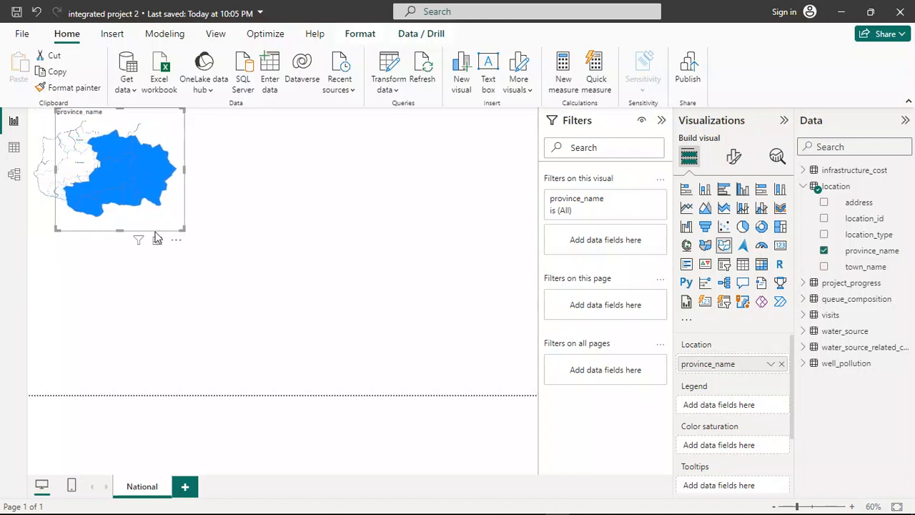
key("Right")
key("Right")
key("Right")
key("Right")
key("Right")
key("Right")
key("Right")
key("Right")
key("Right")
key("Down")
key("Down")
key("Down")
key("Down")
key("Down")
key("Down")
key("Down")
key("Down")
key("Down")
key("Down")
key("Down")
key("Down")
key("Down")
key("Down")
key("Down")
key("Down")
key("Down")
key("Down")
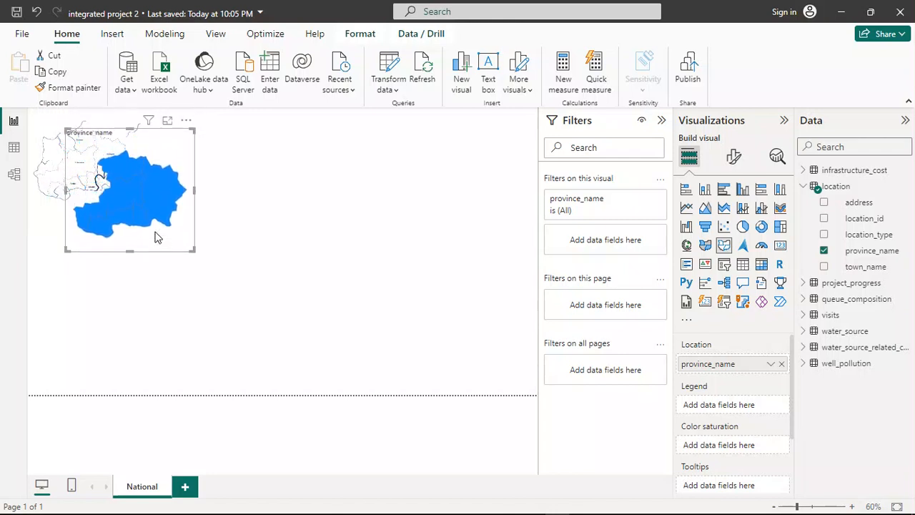
key("Down")
key("Down")
key("Down")
key("Down")
key("Down")
key("Down")
key("Down")
key("Down")
key("Down")
key("Down")
key("Down")
key("Down")
key("Down")
key("Down")
key("Down")
key("Down")
key("Right")
key("Right")
key("Right")
key("Right")
key("Right")
key("Right")
key("Right")
key("Right")
key("Right")
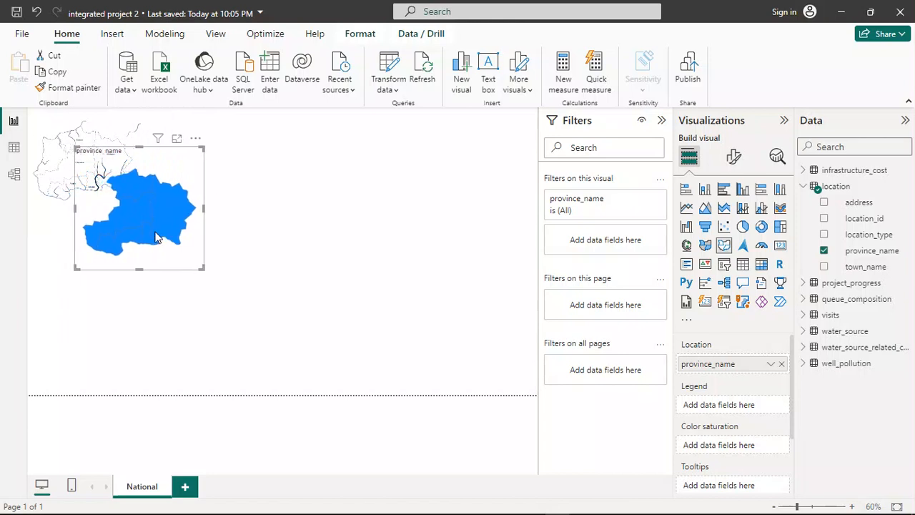
Move the map image right until it lines up horizontally with the province_name shape map.
left_click(60, 184)
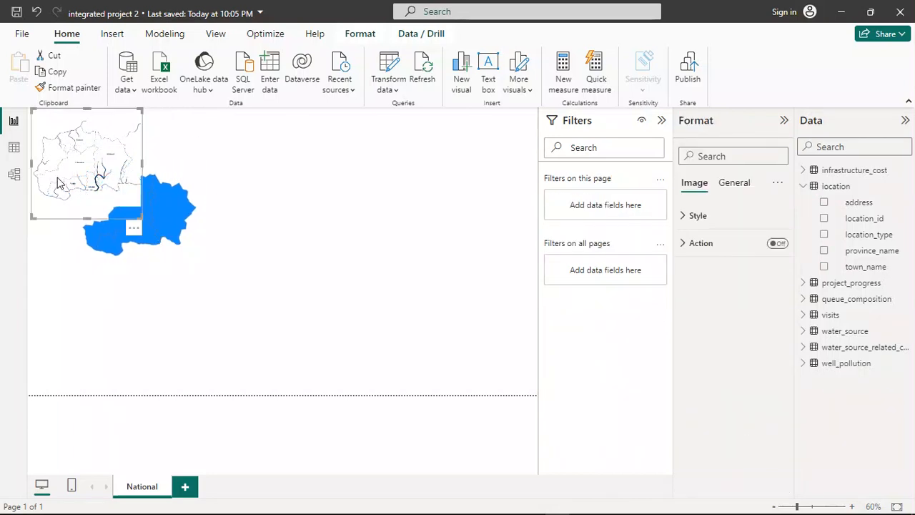
key("Right")
key("Right")
key("Right")
key("Right")
key("Right")
key("Right")
key("Right")
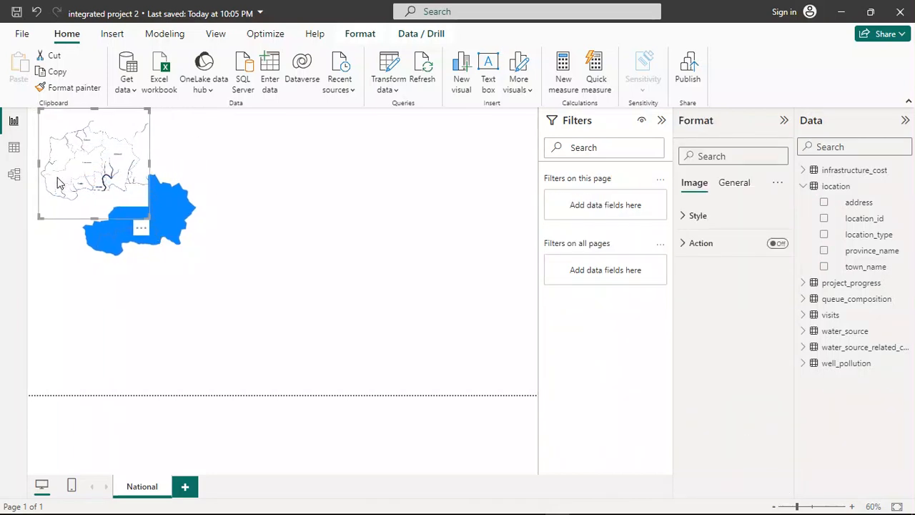
key("Right")
key("Right")
key("Right")
key("Right")
key("Right")
key("Right")
key("Right")
key("Right")
key("Right")
key("Right")
key("Right")
key("Right")
key("Right")
key("Right")
key("Right")
key("Right")
key("Right")
key("Right")
key("Right")
key("Right")
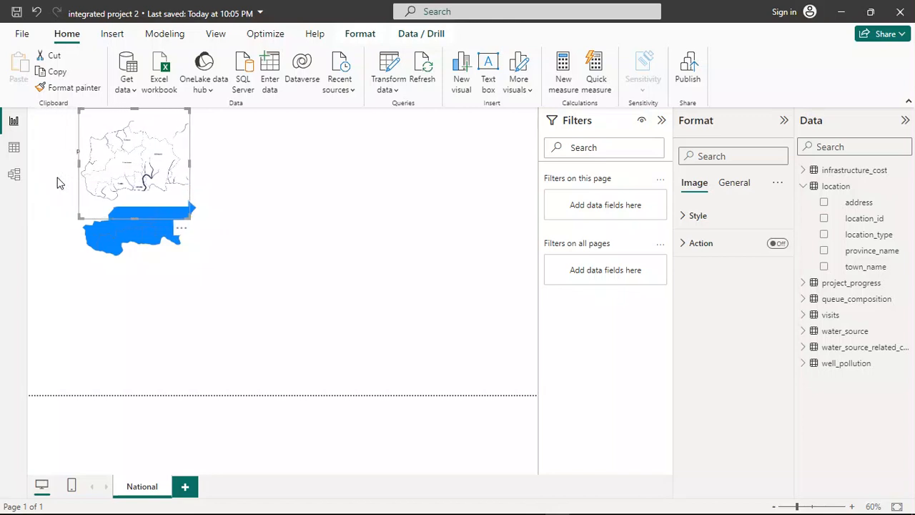
key("Right")
key("Right")
key("Right")
key("Right")
Lower the map image until its province outlines sit level with the blue provinces of the shape map.
key("Down")
key("Down")
key("Down")
key("Down")
key("Down")
key("Down")
key("Down")
key("Down")
key("Down")
key("Down")
key("Down")
key("Down")
key("Down")
key("Down")
key("Down")
key("Down")
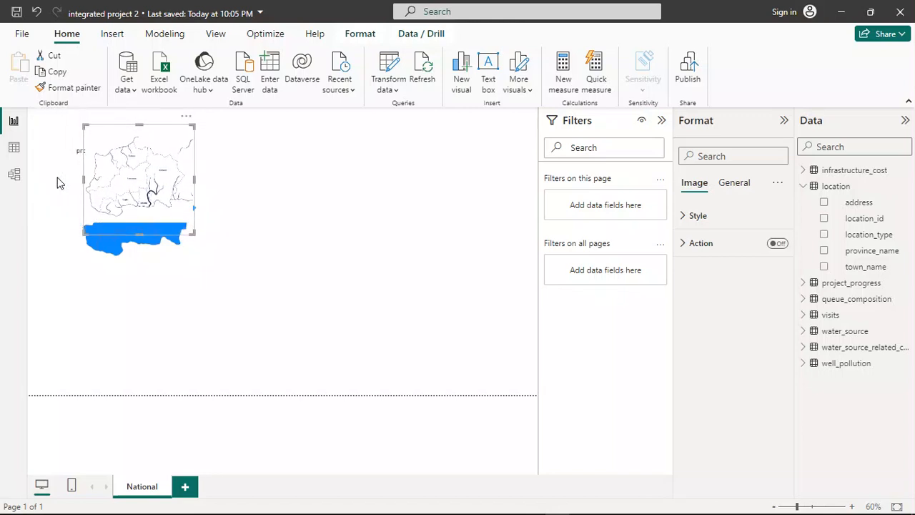
key("Down")
key("Down")
key("Down")
key("Down")
key("Down")
key("Down")
key("Down")
key("Down")
key("Down")
key("Down")
key("Down")
key("Down")
key("Down")
key("Down")
key("Down")
key("Down")
key("Down")
key("Down")
key("Down")
key("Down")
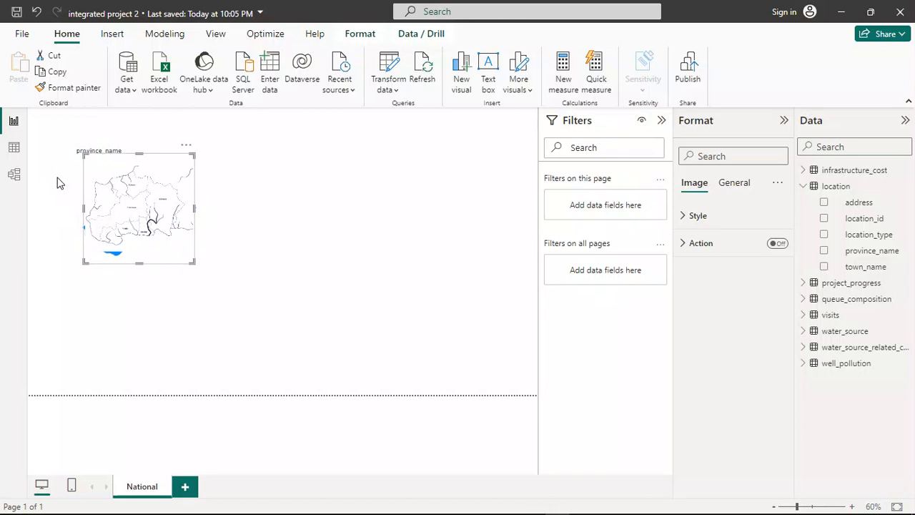
key("Down")
key("Down")
key("Down")
key("Down")
key("Down")
key("Down")
key("Down")
key("Down")
key("Down")
key("Down")
key("Down")
key("Down")
key("Down")
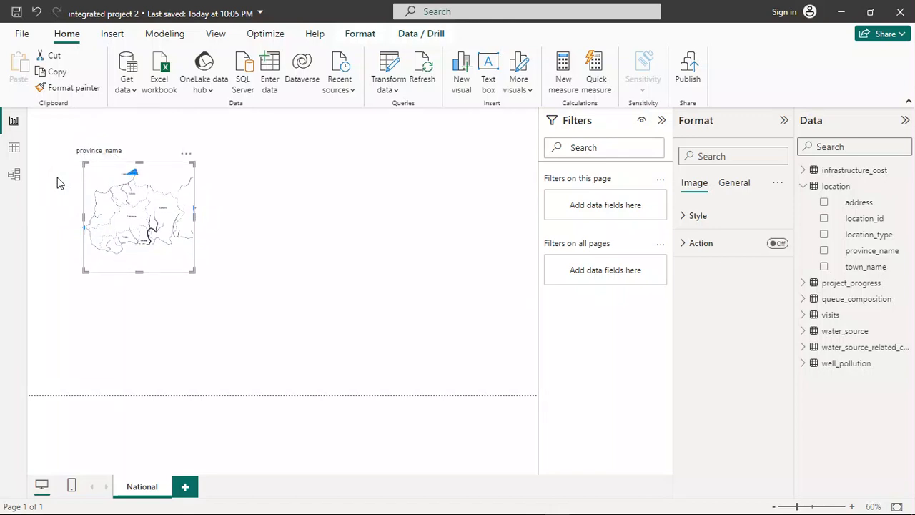
Nudge the map image slightly left and down to refine its fit, and select the province_name shape map above it.
key("Left")
key("Left")
key("Left")
key("Left")
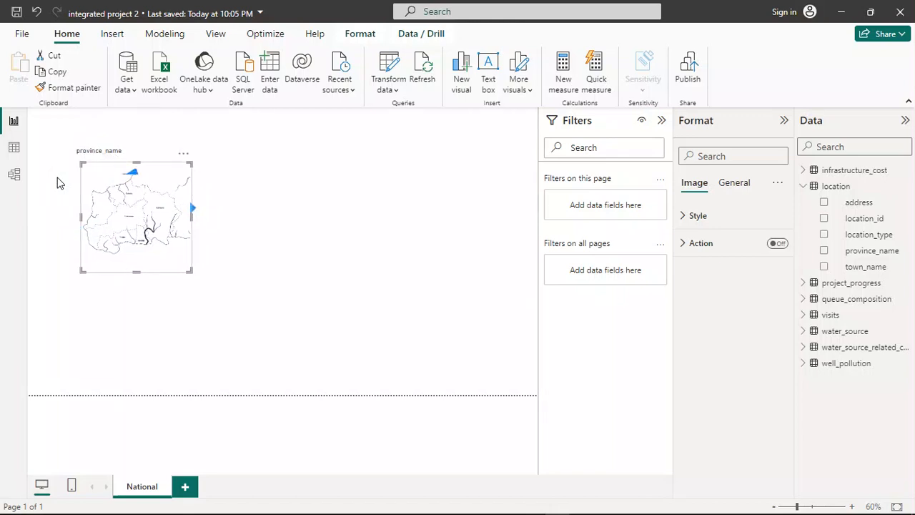
key("Down")
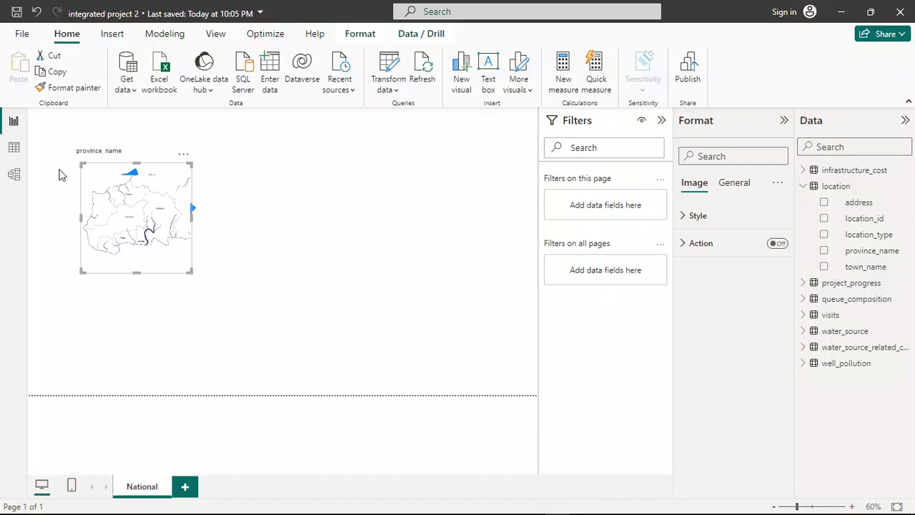
left_click(316, 219)
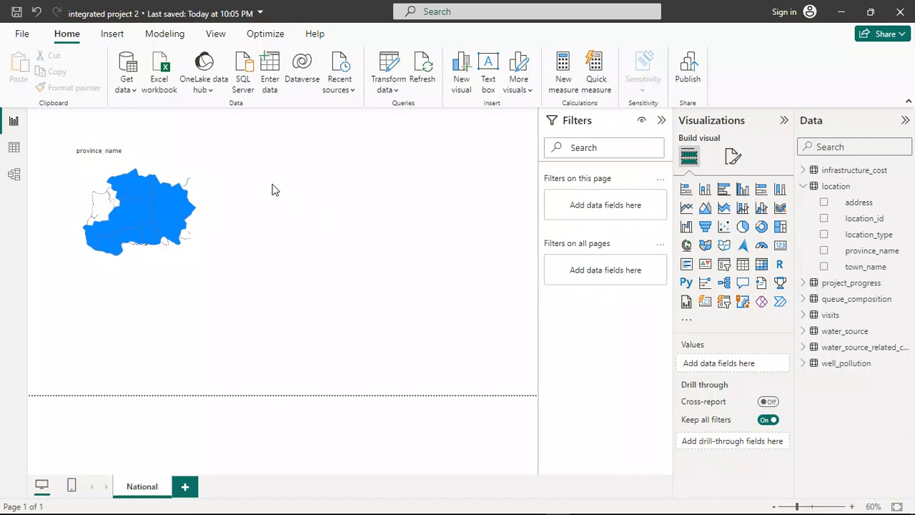
left_click(107, 205)
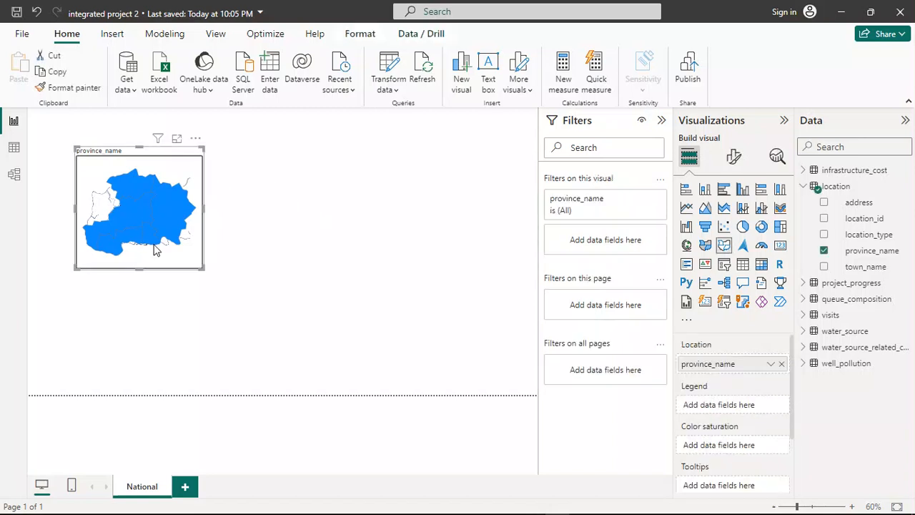
Enlarge the province shape map visual by its corners to fit the background map image.
left_click_drag(205, 267, 217, 272)
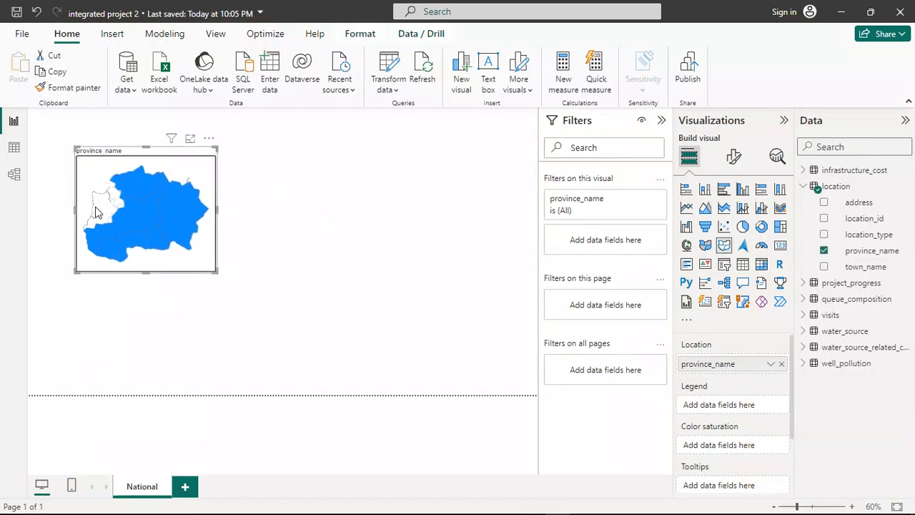
left_click(61, 210)
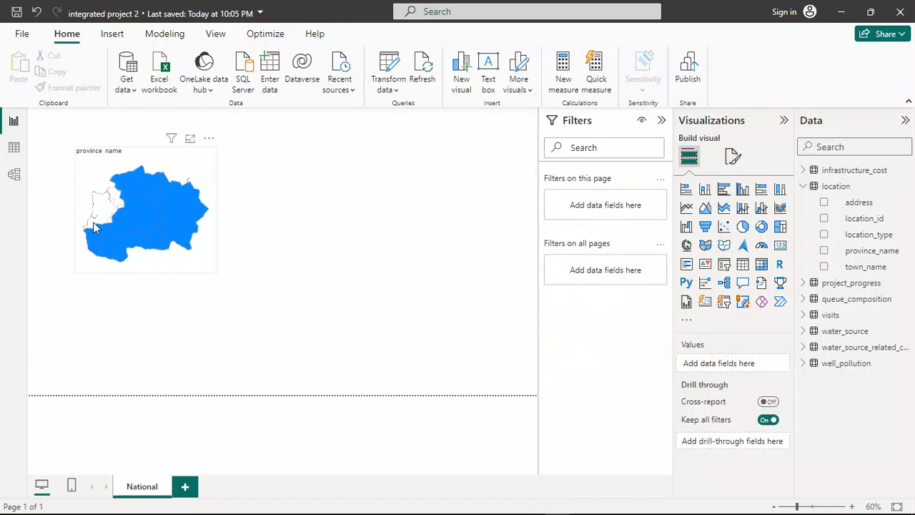
left_click(87, 207)
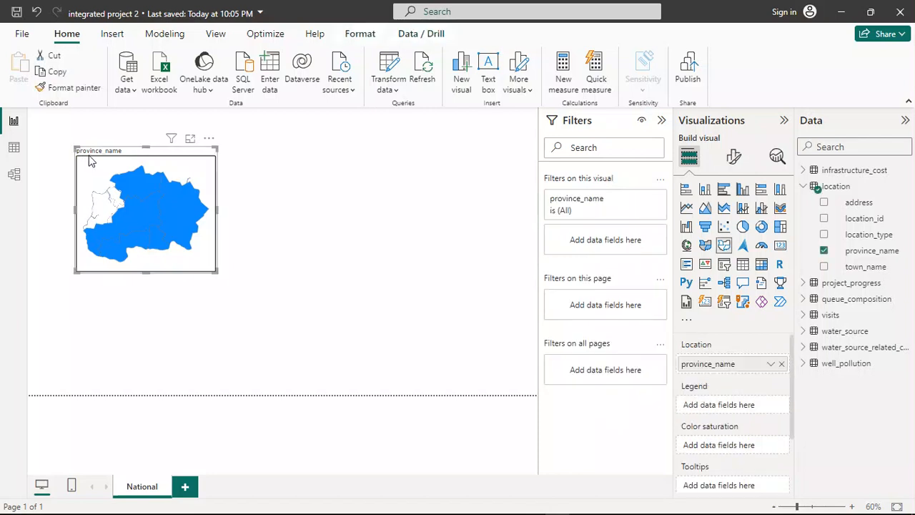
left_click_drag(75, 148, 72, 152)
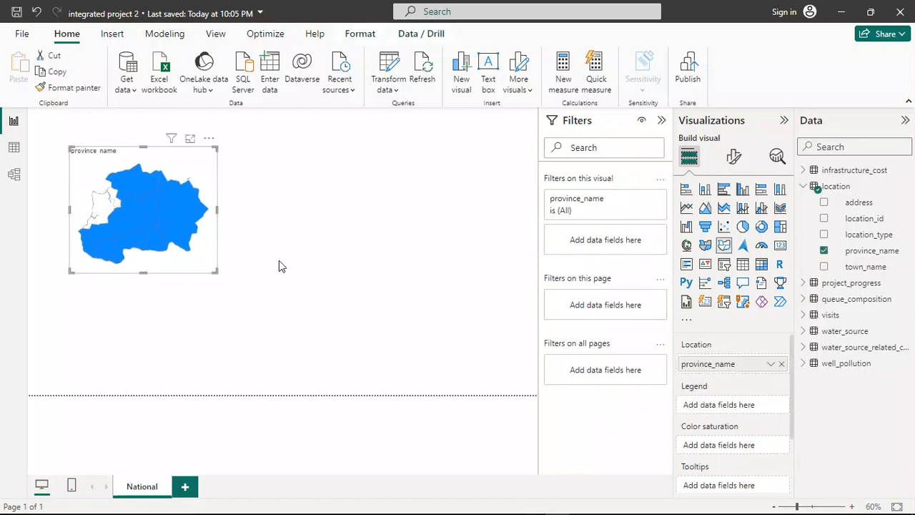
left_click(236, 269)
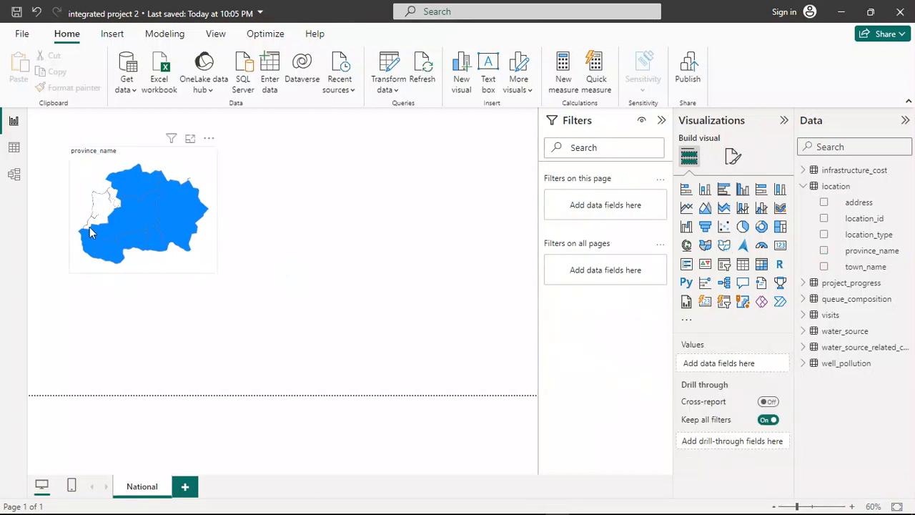
left_click(76, 247)
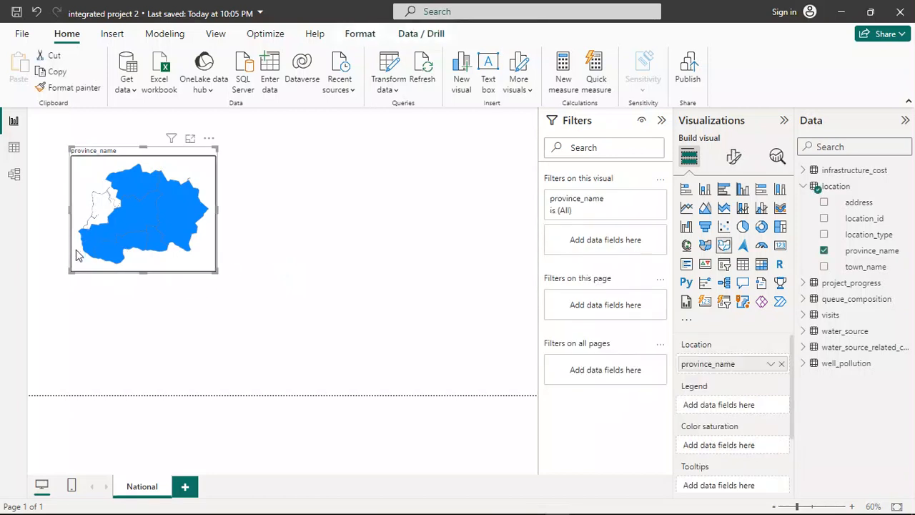
mouse_move(71, 271)
left_mouse_down()
mouse_move(80, 266)
mouse_move(74, 275)
left_mouse_up()
left_click(264, 251)
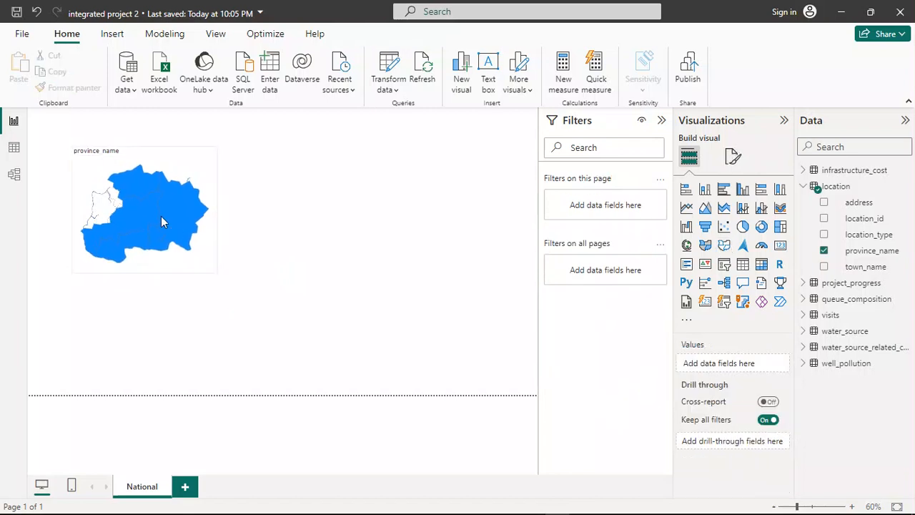
left_click(98, 200)
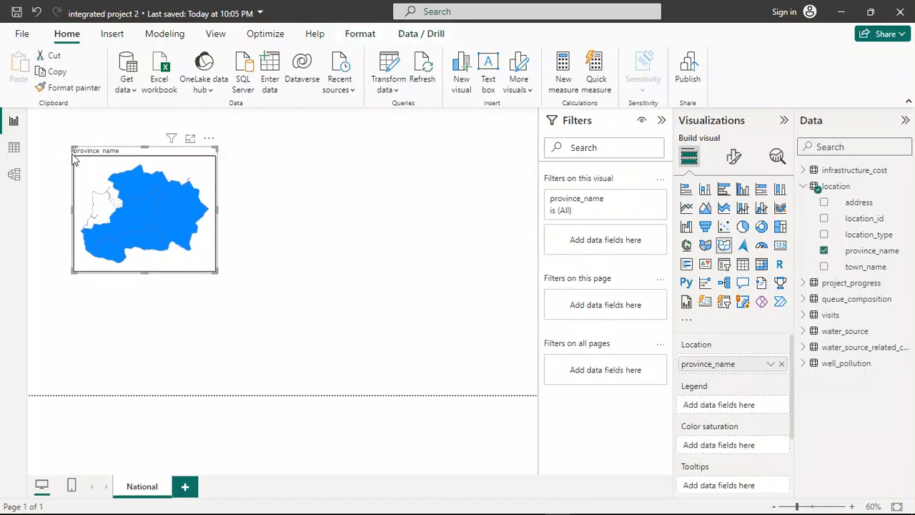
Reduce the province map's height and highlight the Sokoto province to check its alignment with the background image.
mouse_move(72, 147)
left_mouse_down()
mouse_move(79, 164)
mouse_move(68, 162)
left_mouse_up()
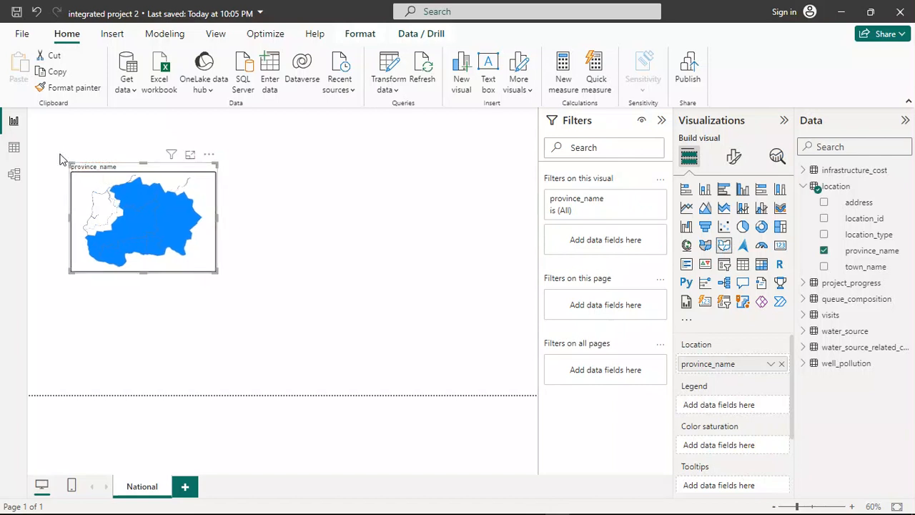
left_click(63, 156)
left_click(117, 203)
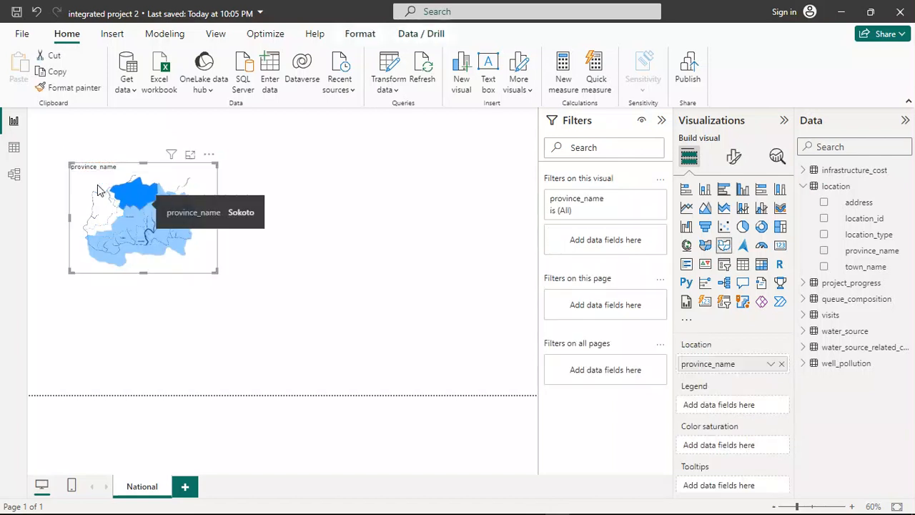
mouse_move(69, 162)
left_mouse_down()
mouse_move(55, 153)
mouse_move(88, 171)
mouse_move(74, 166)
left_mouse_up()
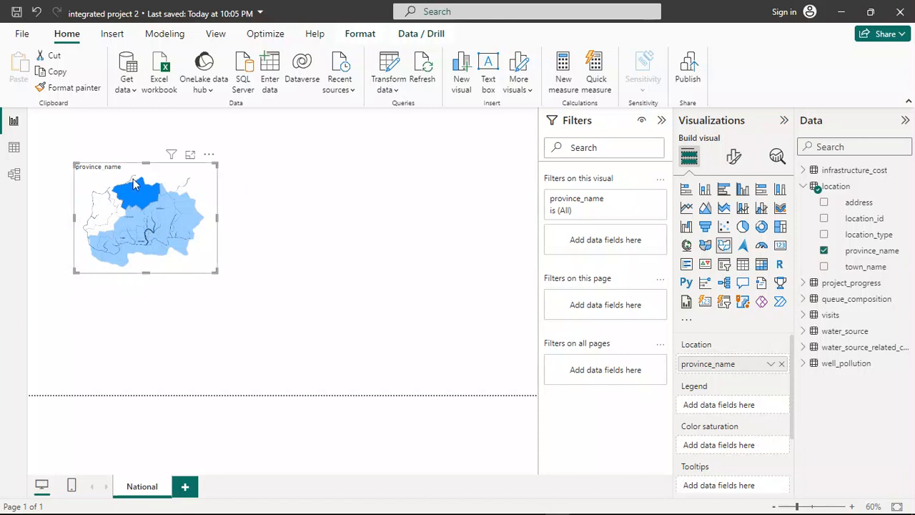
mouse_move(119, 244)
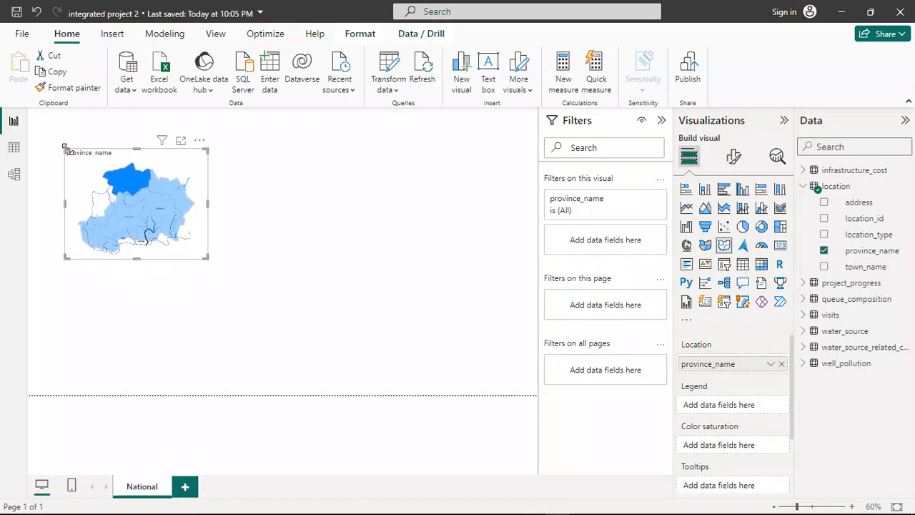
Shrink the province map visual and nudge it into position over the background map image.
left_click_drag(66, 148, 85, 165)
key("Left")
key("Left")
key("Left")
key("Left")
key("Left")
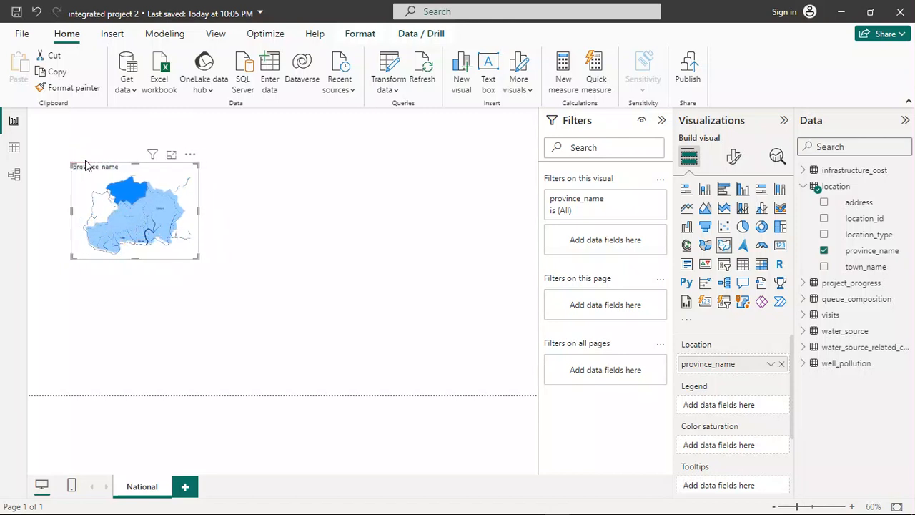
key("Up")
key("Up")
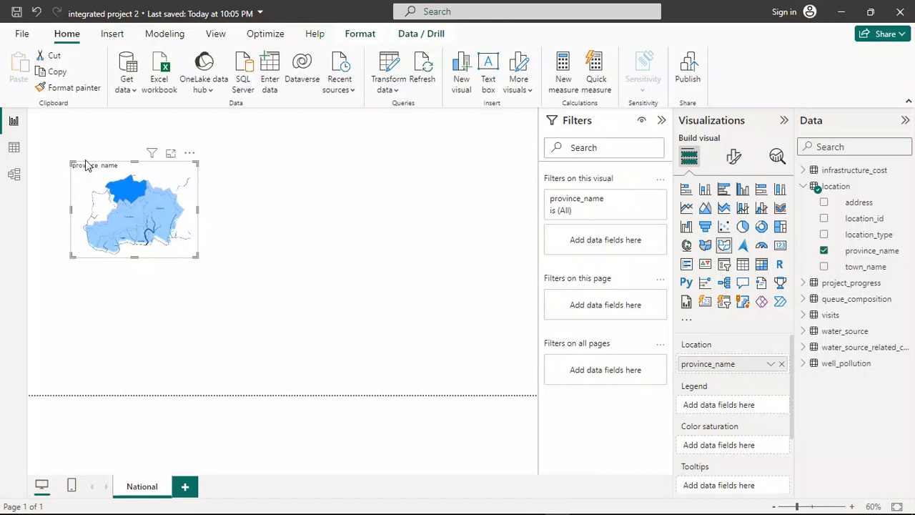
key("Down")
key("Down")
key("Down")
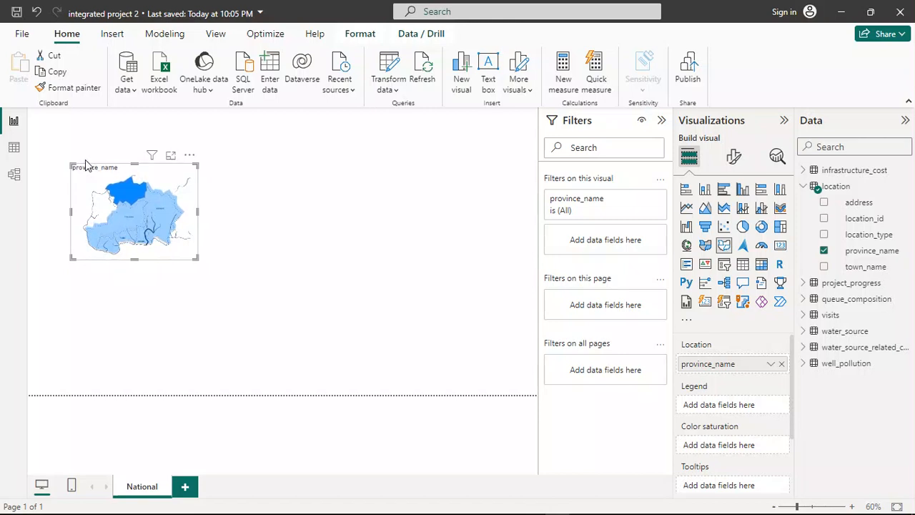
key("Right")
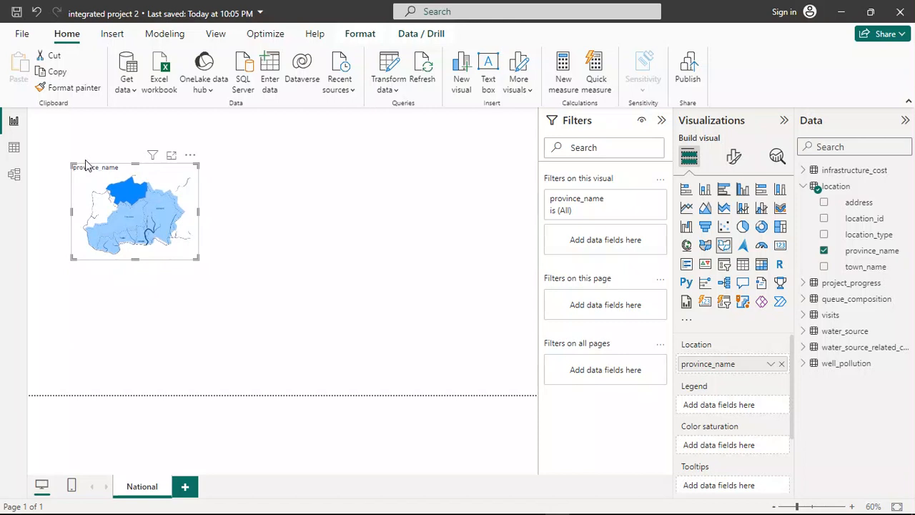
Clear the province highlight and fine-tune the shape map's position over the background image in small nudges.
left_click(297, 205)
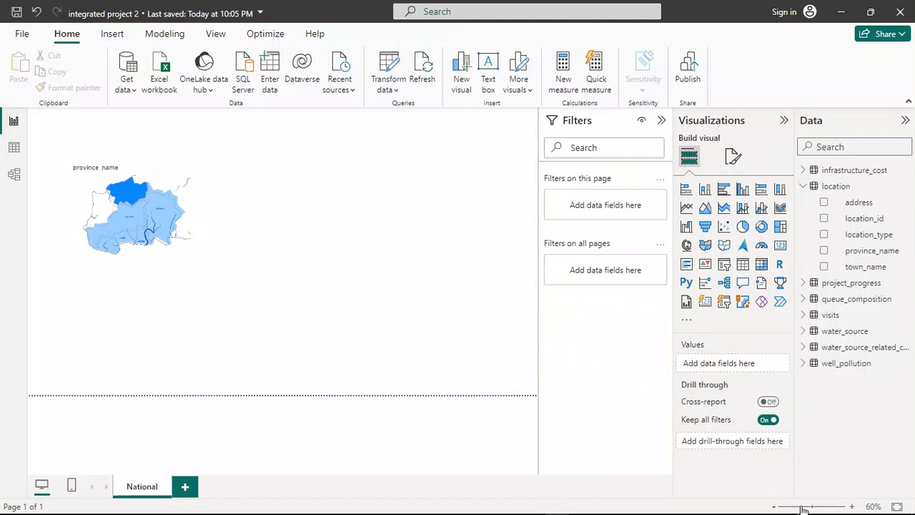
left_click_drag(798, 506, 812, 508)
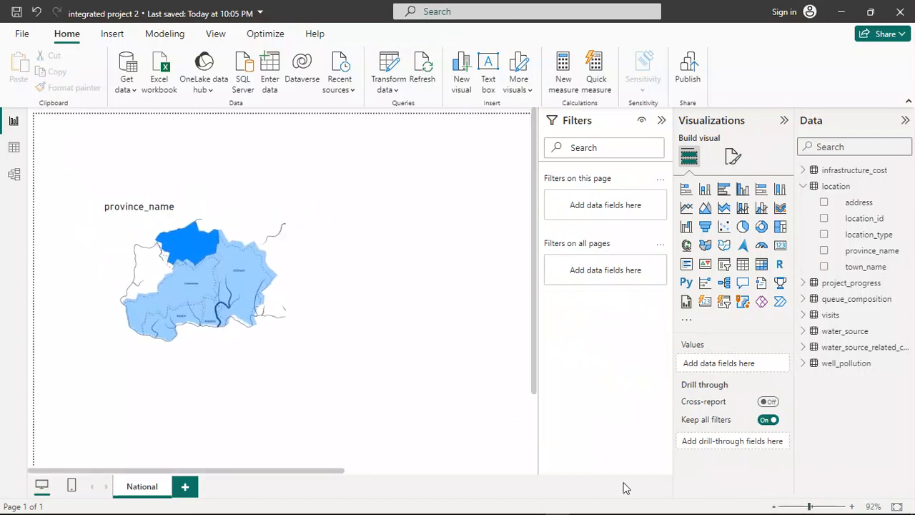
left_click(284, 330)
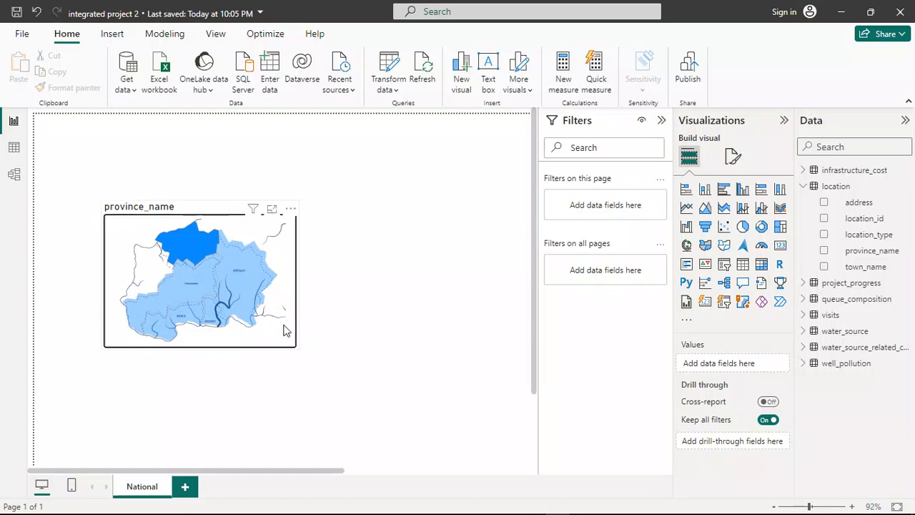
left_click(285, 330)
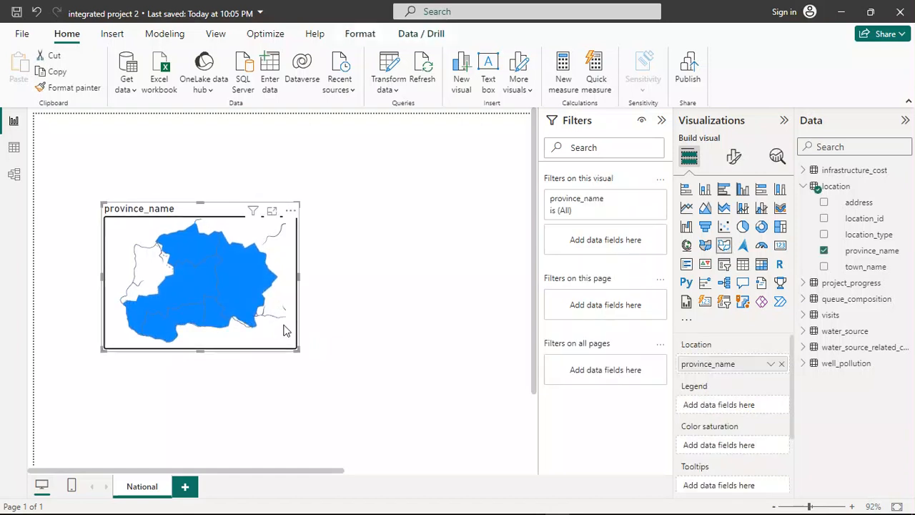
key("Left")
key("Left")
key("Left")
key("Left")
key("Left")
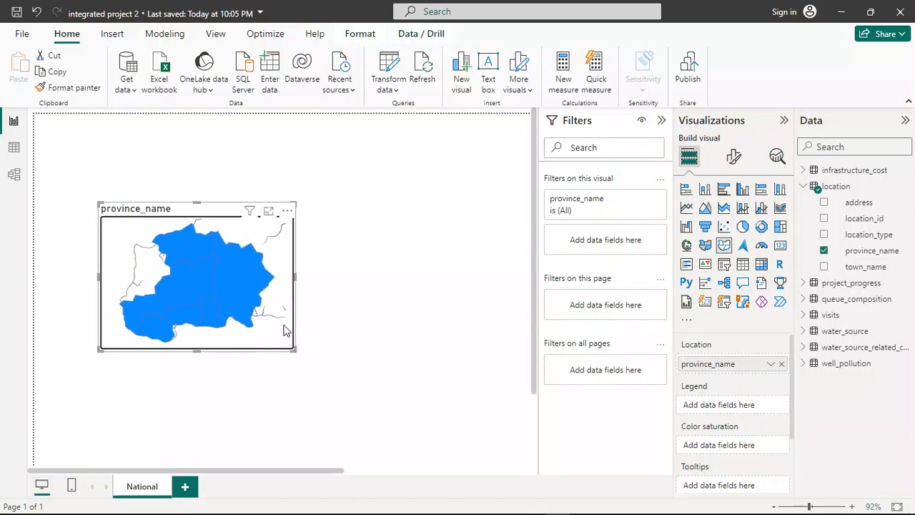
key("Right")
key("Up")
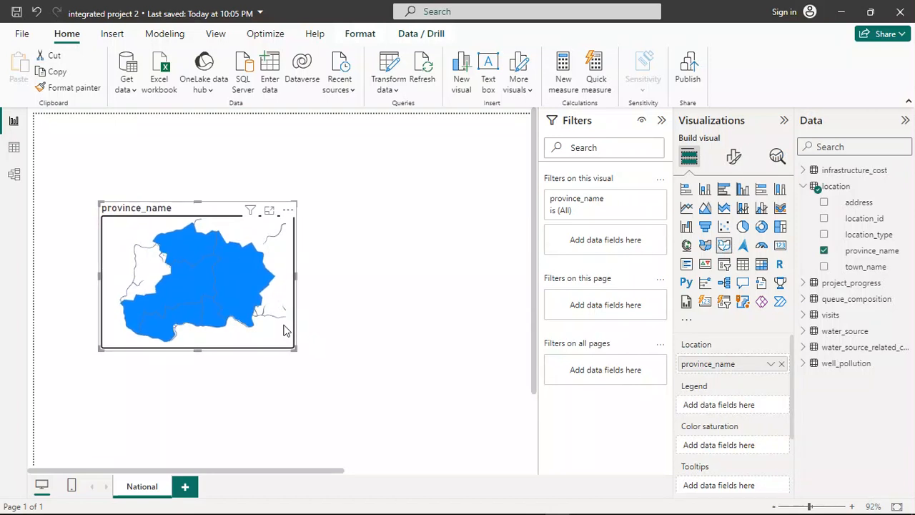
key("Right")
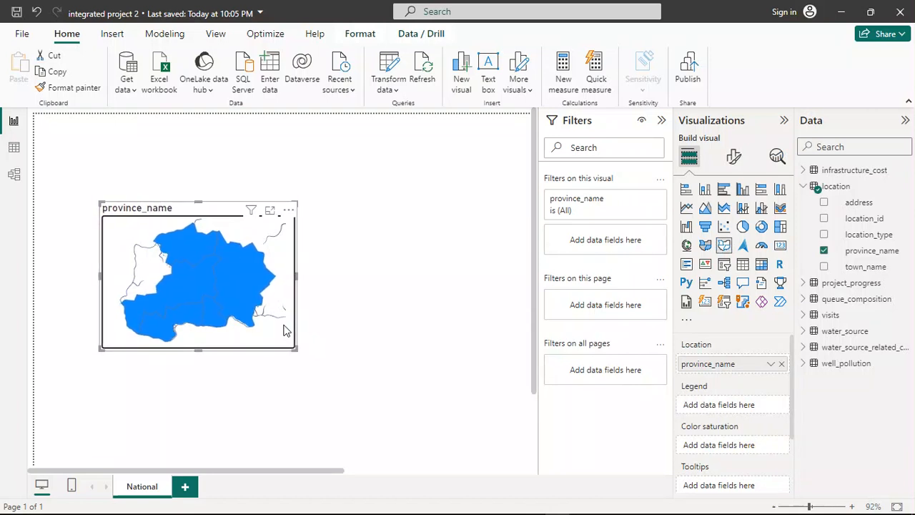
left_click(402, 327)
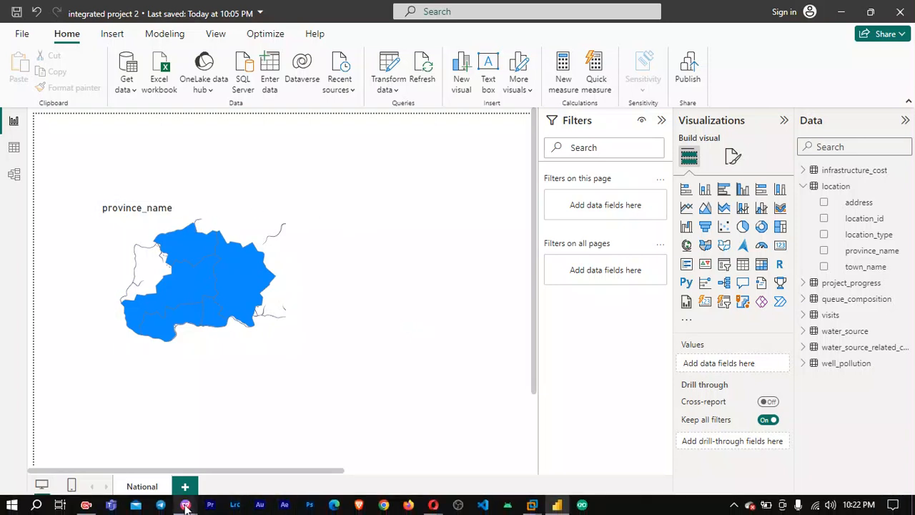
Switch to WPS, close Part_1.pdf and review the list of visuals required for the National page in Part_2 (1).pdf.
mouse_move(185, 506)
left_click(218, 473)
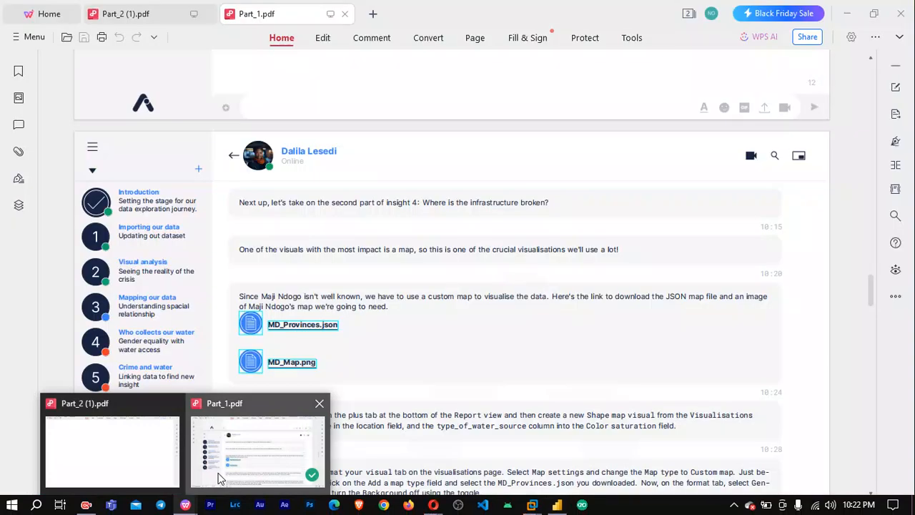
left_click(345, 15)
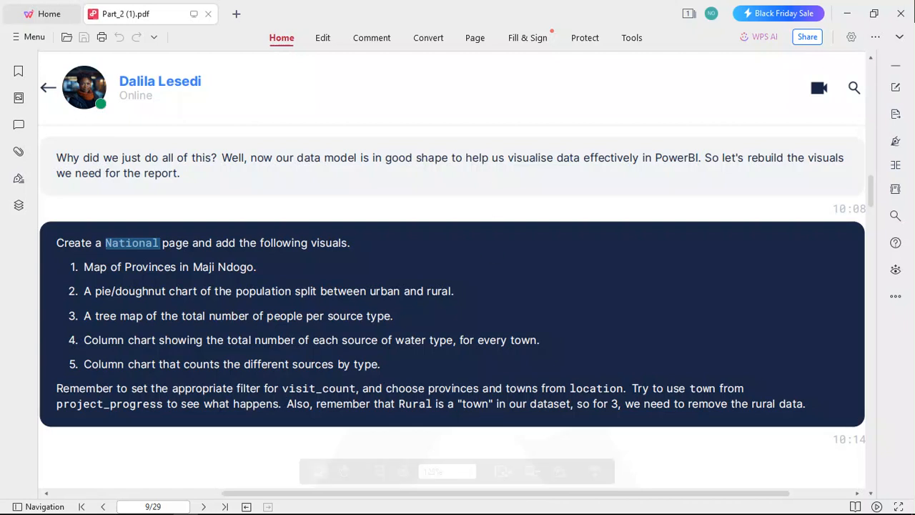
mouse_move(431, 512)
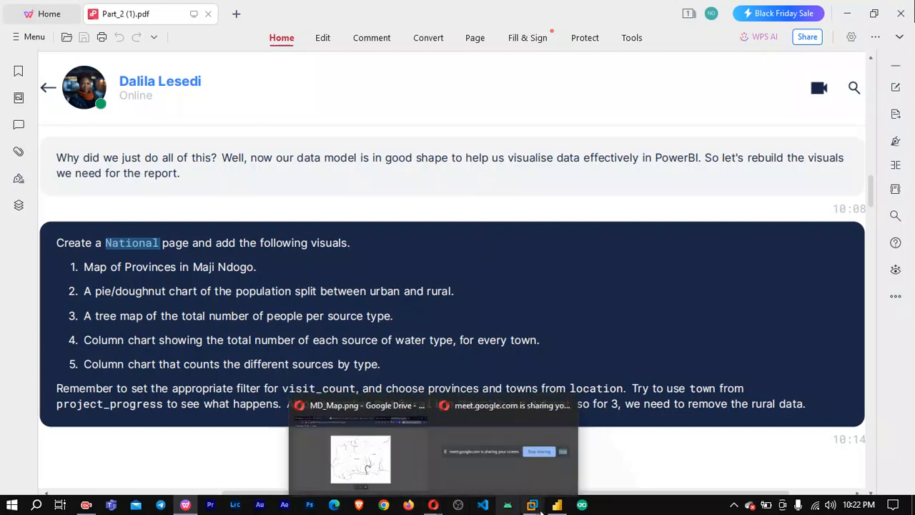
Return to Power BI and add province_name from the location table as the legend of the province shape map.
left_click(564, 510)
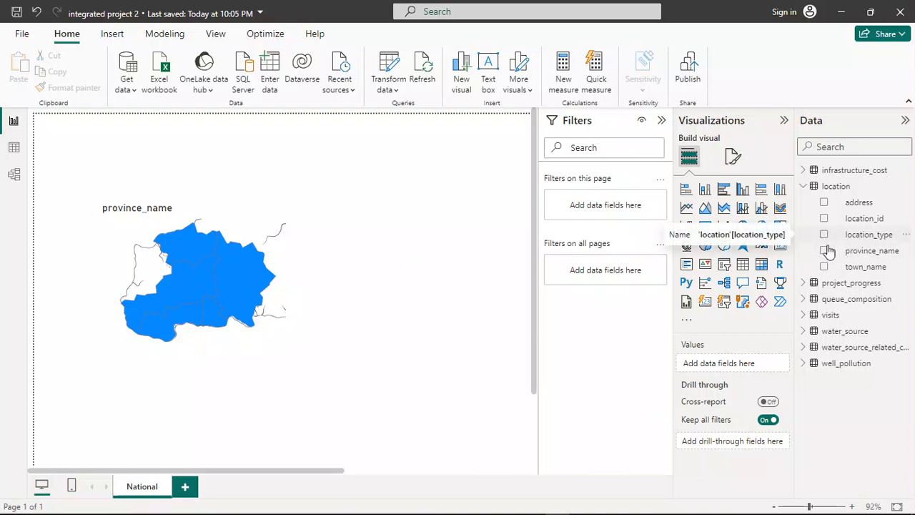
left_click(825, 253)
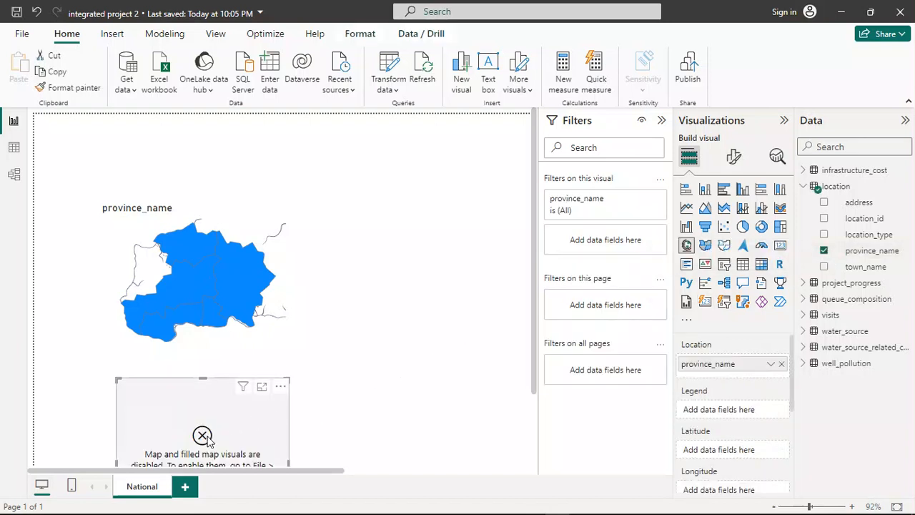
key("Delete")
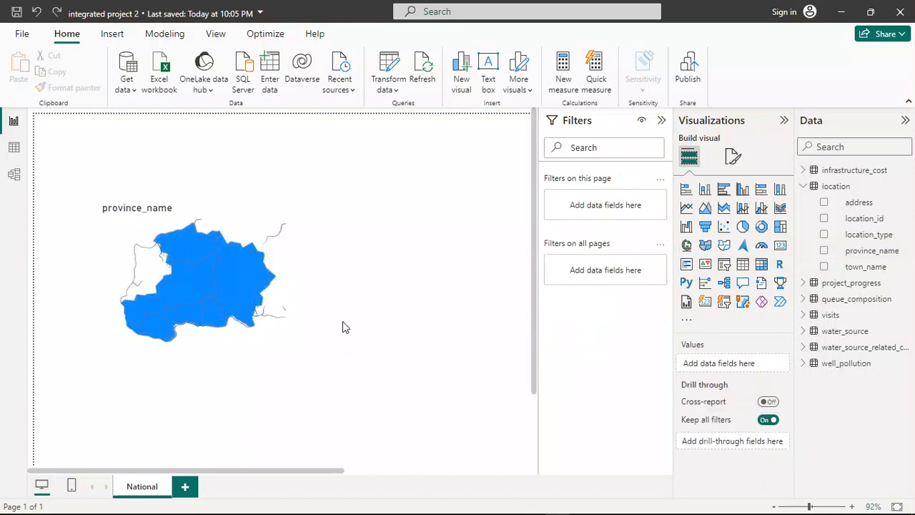
left_click(138, 268)
left_click(200, 273)
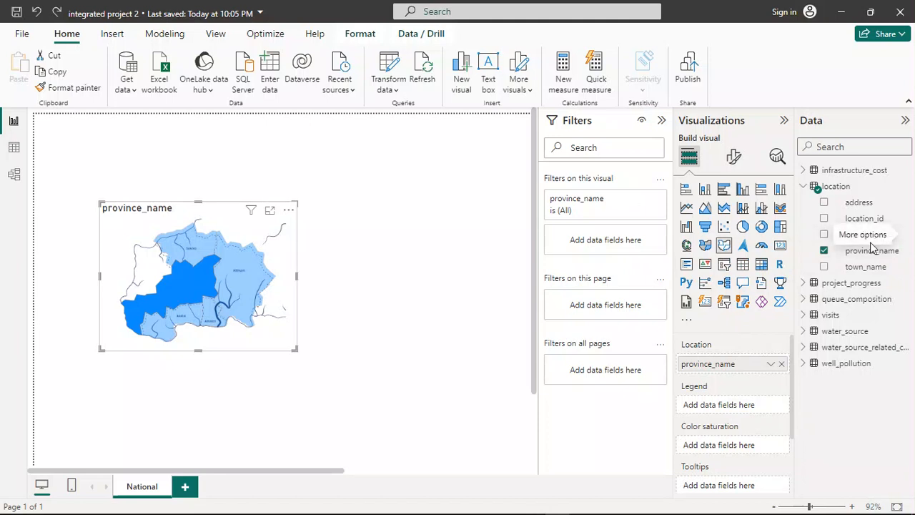
left_click_drag(871, 247, 738, 405)
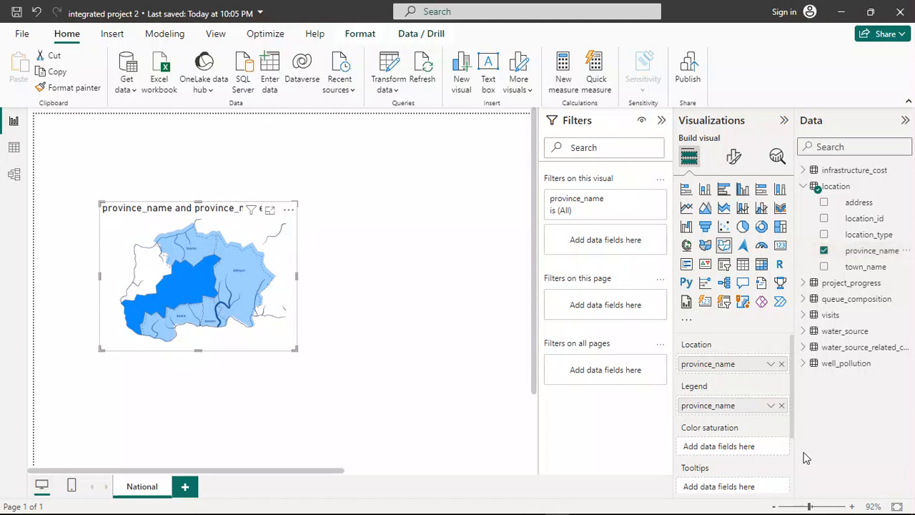
left_click_drag(809, 506, 816, 506)
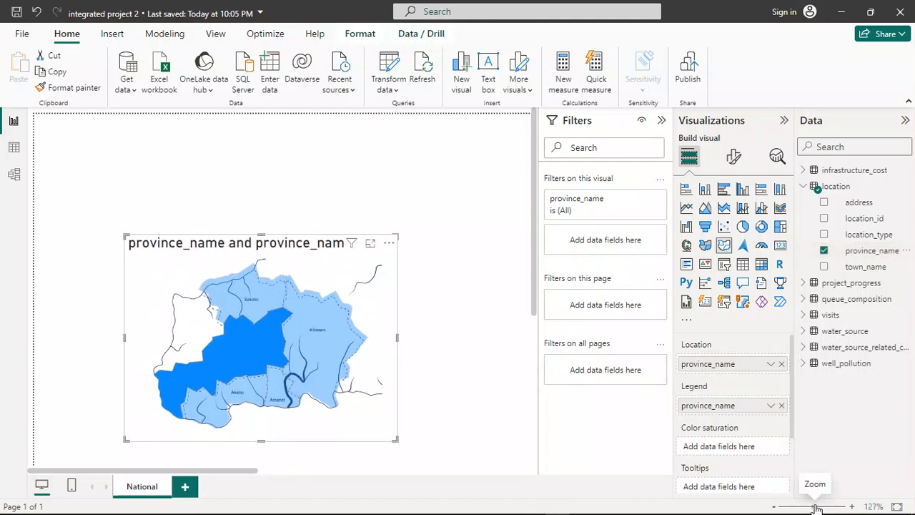
scroll(511, 398, "down", 2)
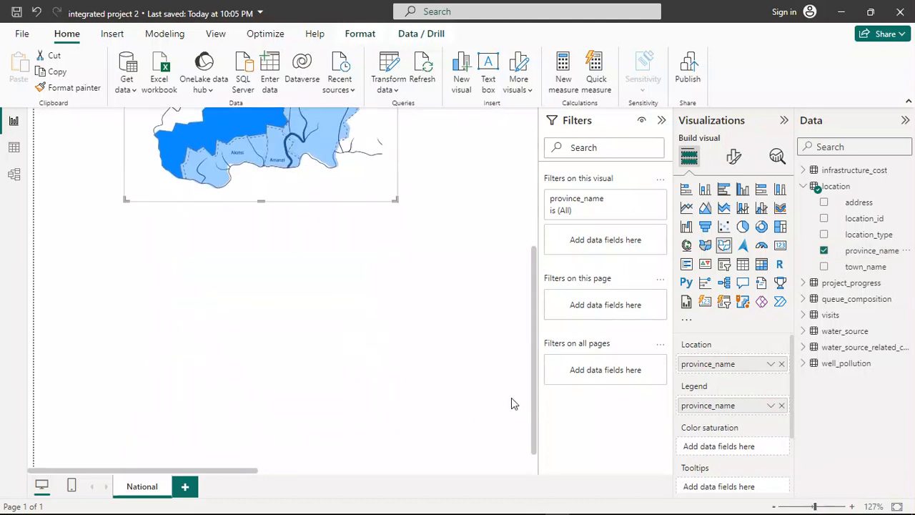
scroll(511, 397, "up", 1)
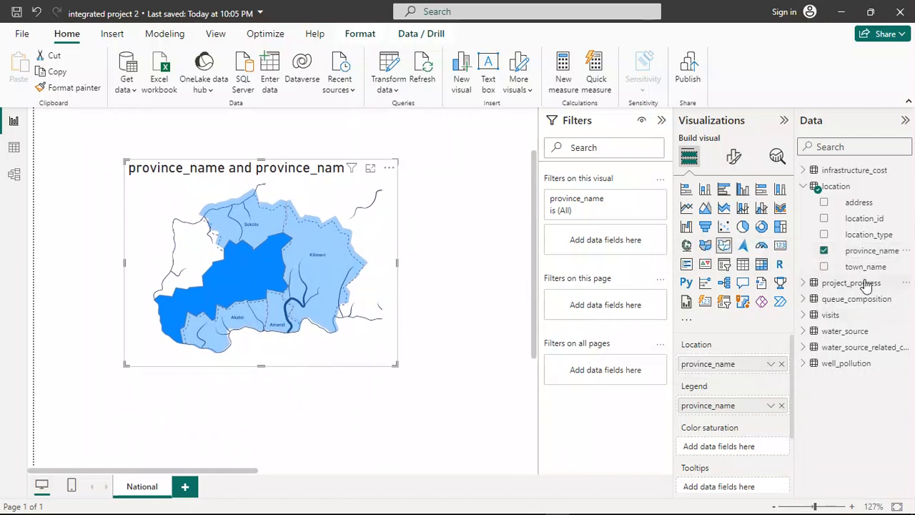
Move province_name from the shape map's legend to color saturation, then try moving the location field into the legend and undo that.
left_click_drag(744, 405, 736, 445)
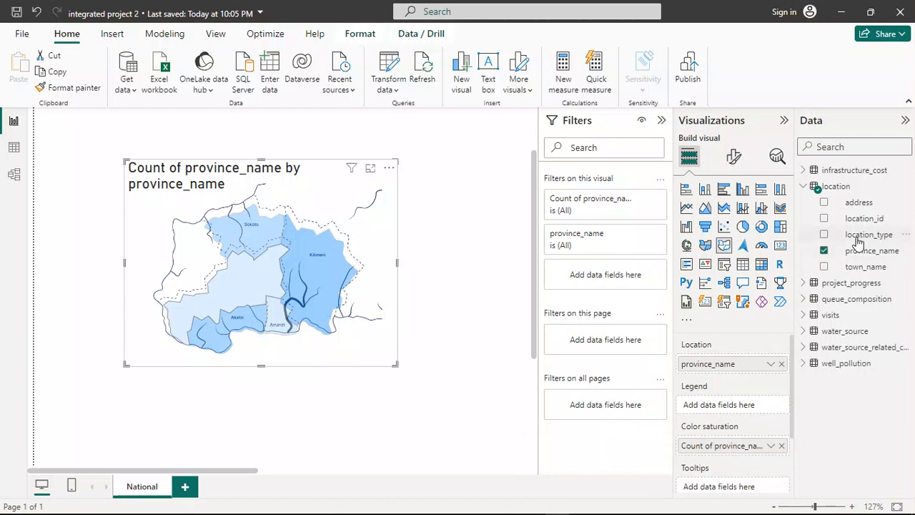
left_click_drag(861, 250, 719, 401)
left_click_drag(719, 366, 719, 404)
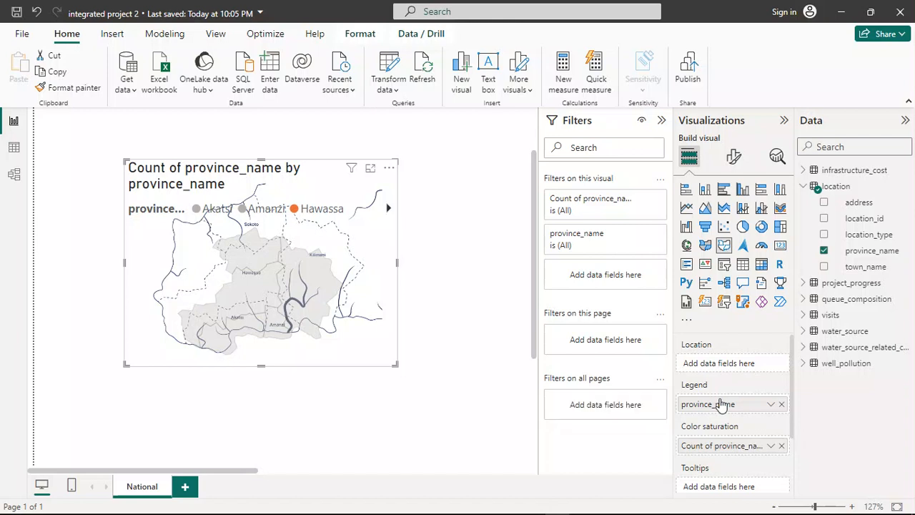
key("ctrl+z")
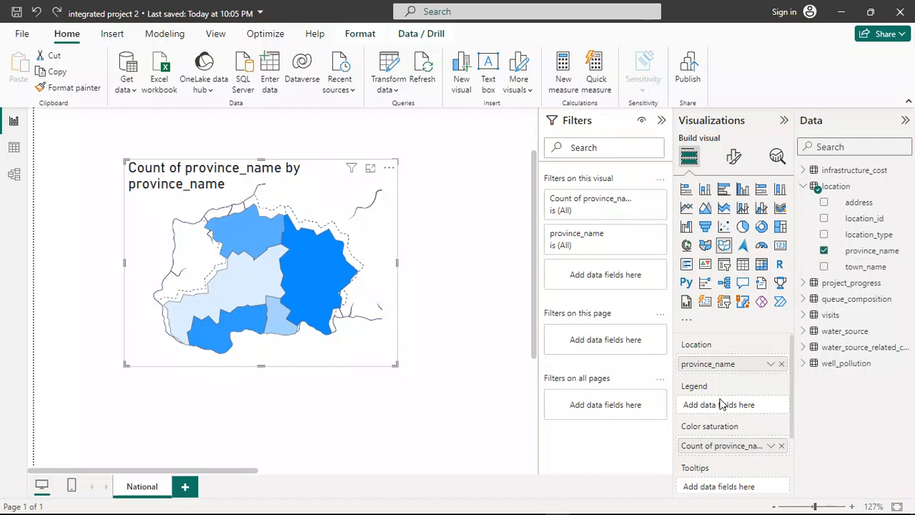
Examine the province tooltips on the shape map and select individual provinces, including Hawassa, to compare them with the background.
mouse_move(300, 288)
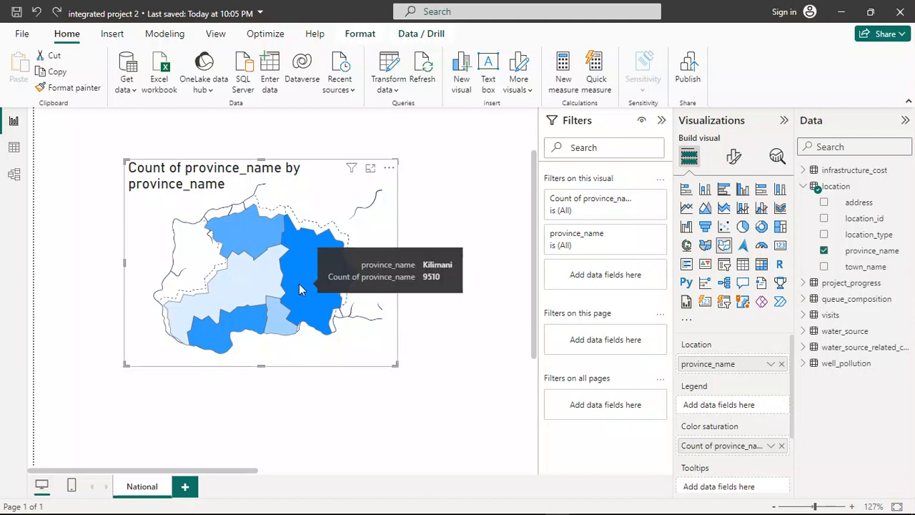
mouse_move(237, 318)
mouse_move(313, 265)
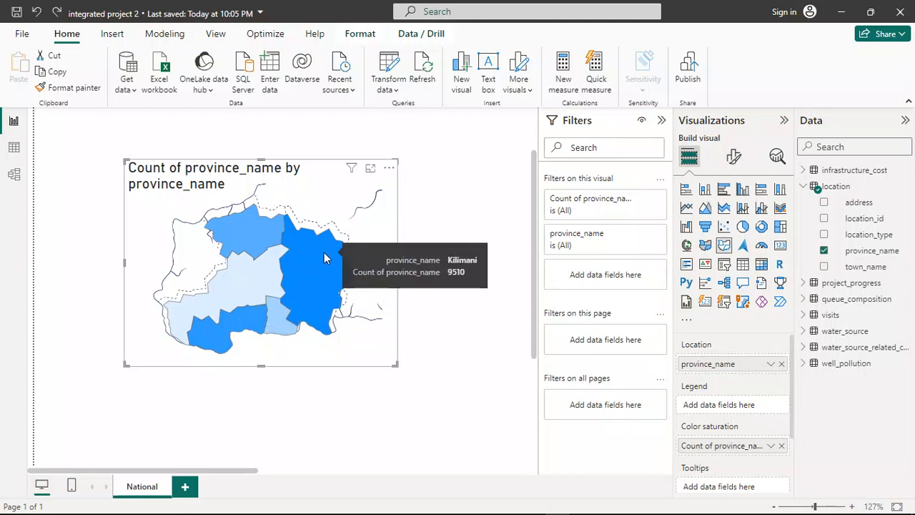
left_click(262, 262)
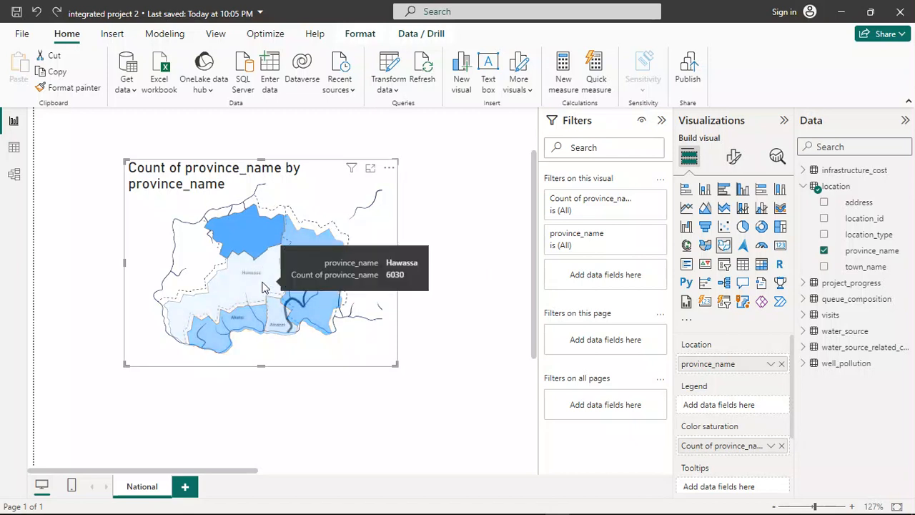
left_click(262, 286)
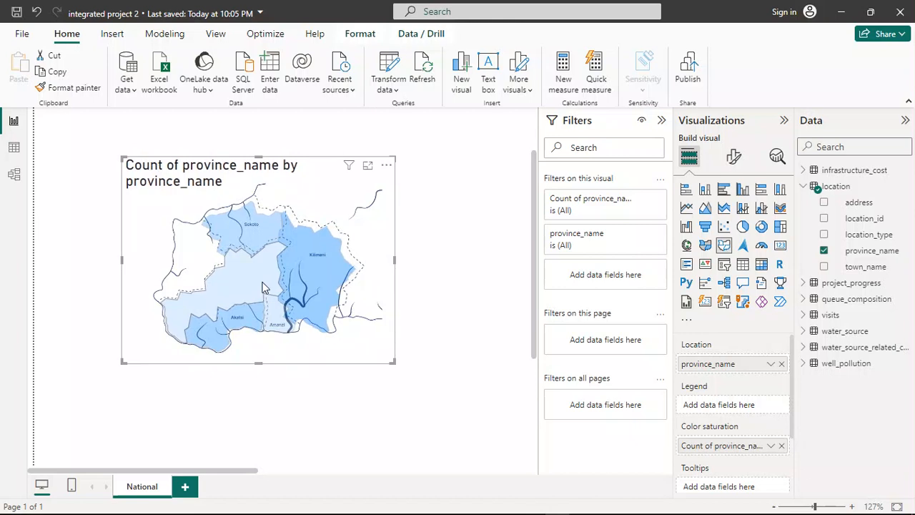
Clear the province selection on the shape map and highlight Kilimani to see how the provinces line up with the background.
left_click(465, 323)
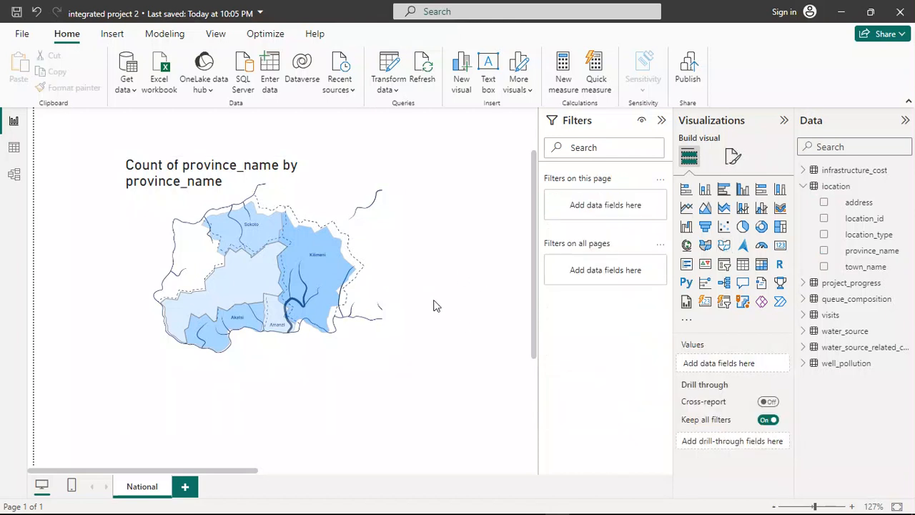
left_click(381, 216)
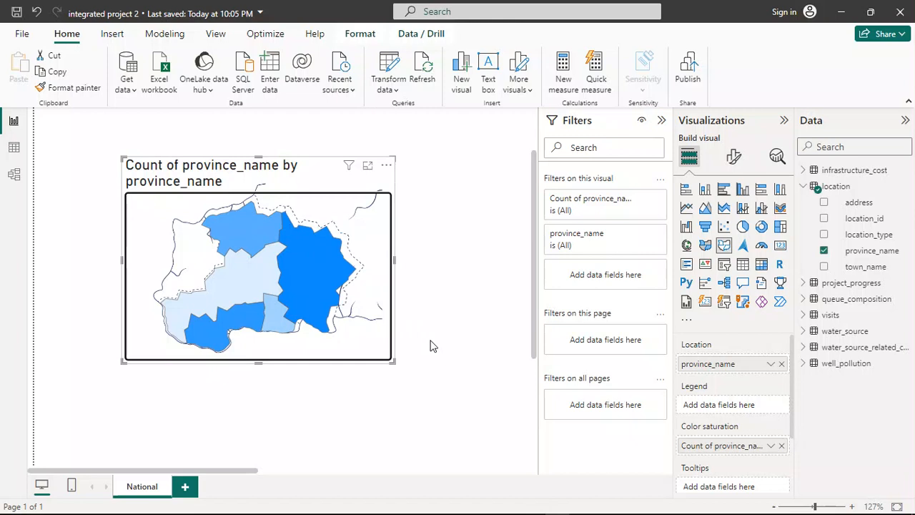
left_click(340, 381)
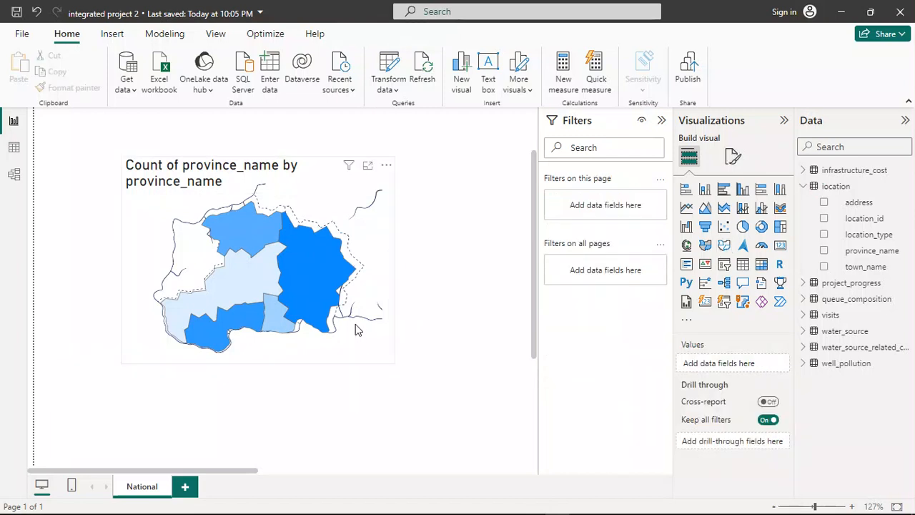
left_click(380, 332)
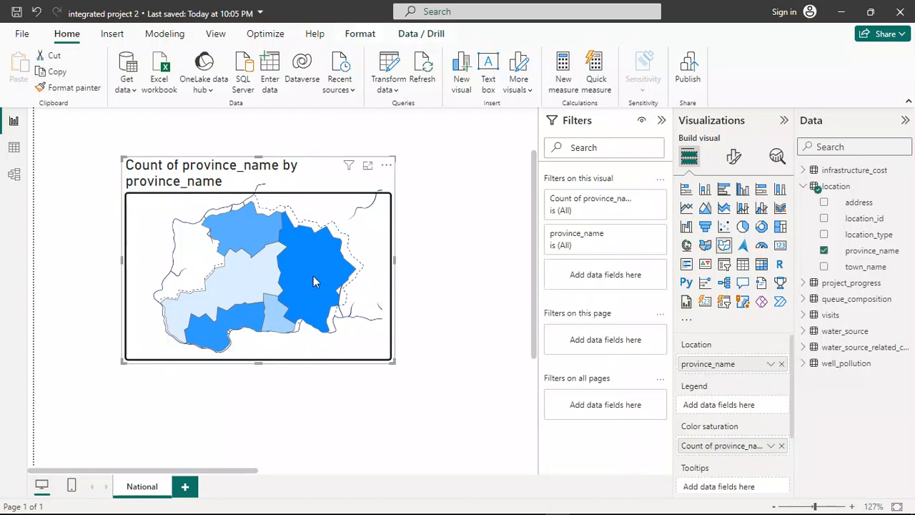
left_click(309, 251)
left_click(309, 251)
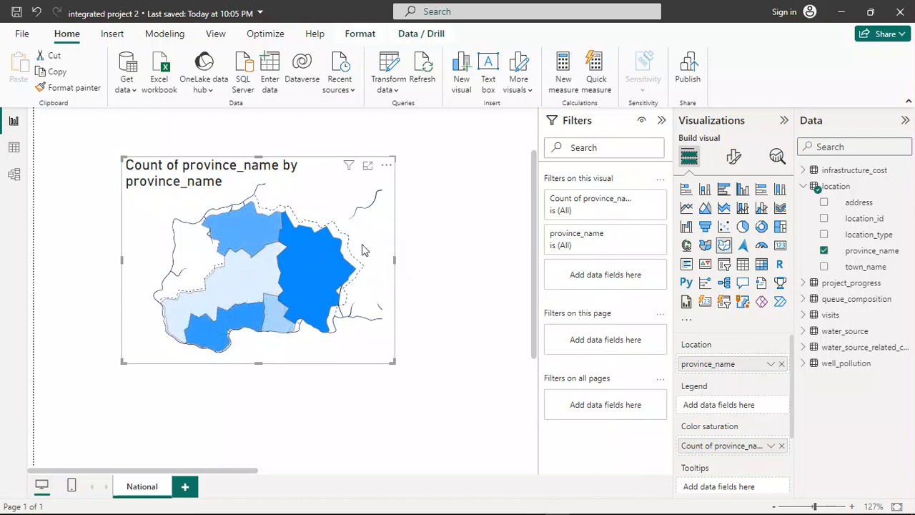
left_click(330, 311)
Widen the province shape map slightly and nudge it left and down over the background map.
mouse_move(392, 362)
left_mouse_down()
mouse_move(407, 367)
mouse_move(400, 362)
left_mouse_up()
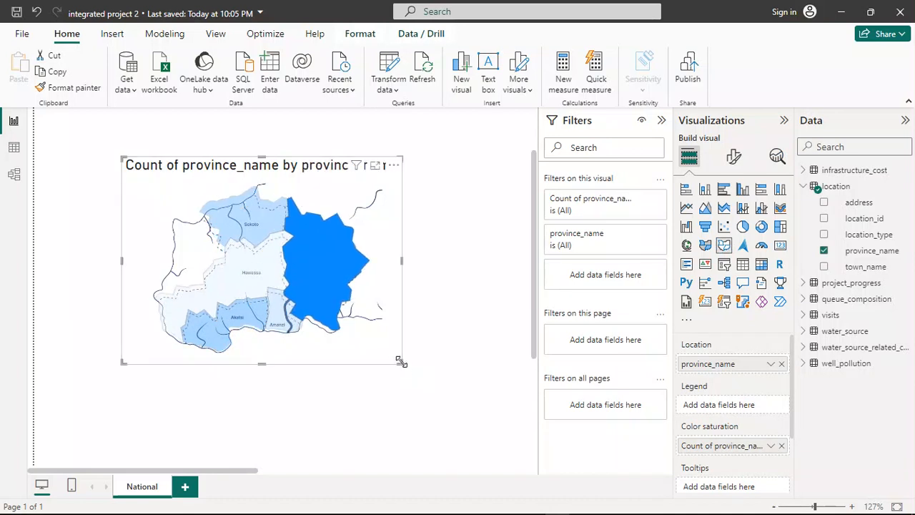
key("Left")
key("Left")
key("Left")
key("Left")
key("Left")
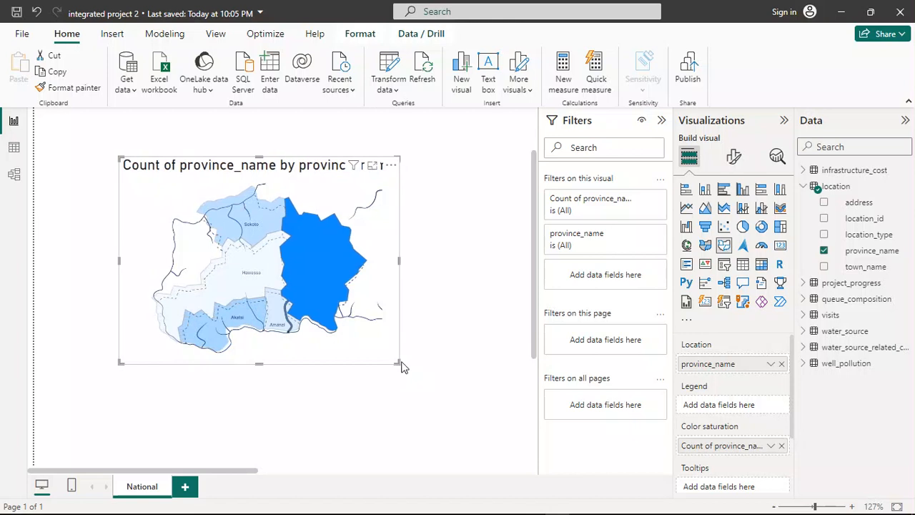
key("Down")
key("Down")
key("Down")
key("Down")
key("Down")
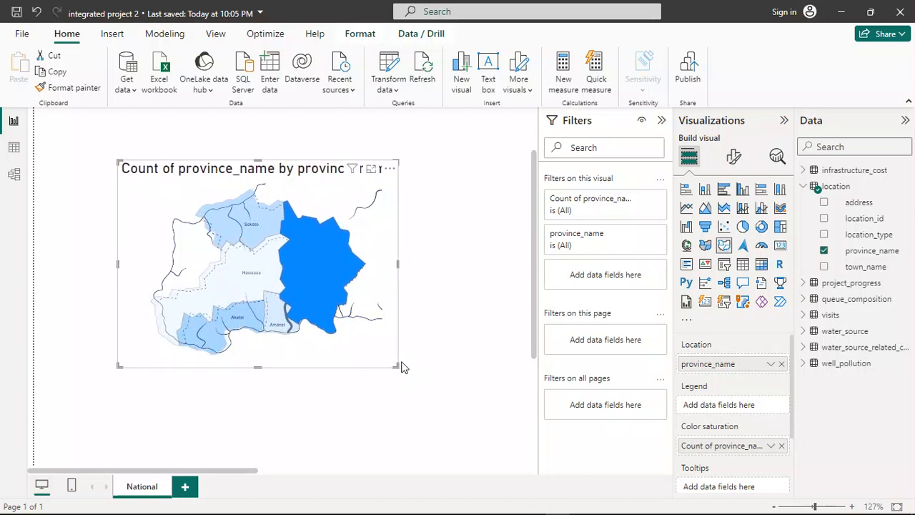
key("Up")
key("Up")
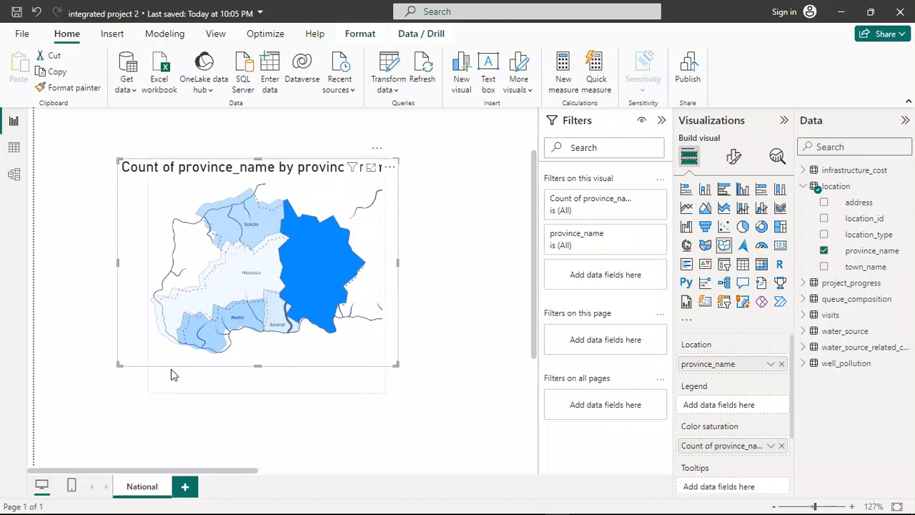
Narrow the shape map from its left edge and nudge it up and left to follow the background outline.
left_click_drag(119, 363, 129, 366)
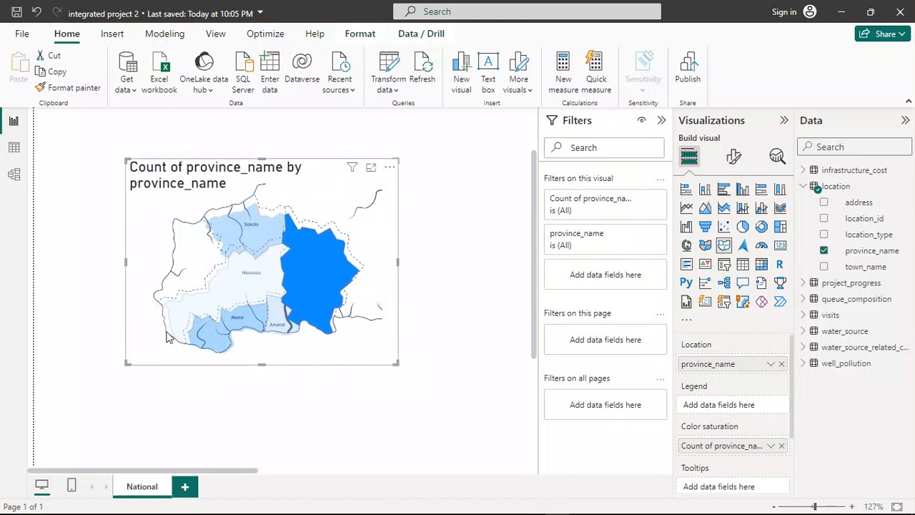
key("Up")
key("Up")
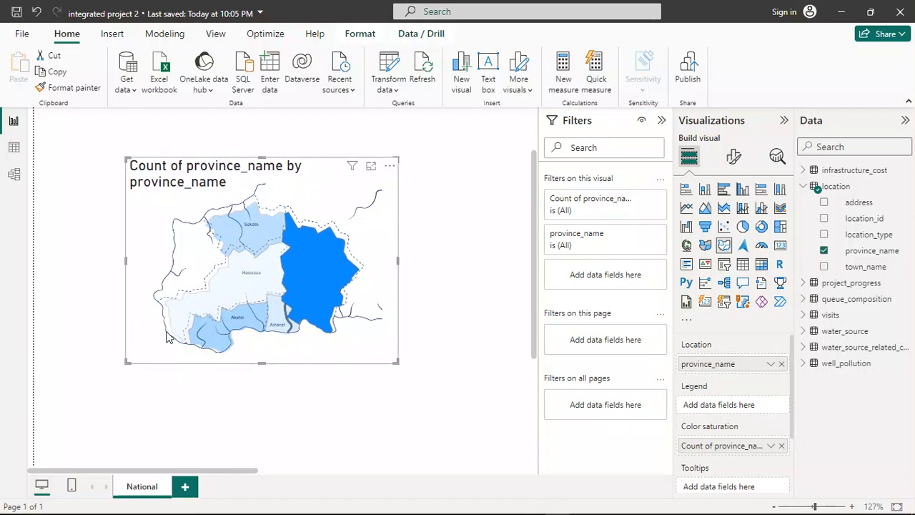
key("Left")
key("Left")
key("Left")
key("Left")
key("Left")
key("Left")
key("Left")
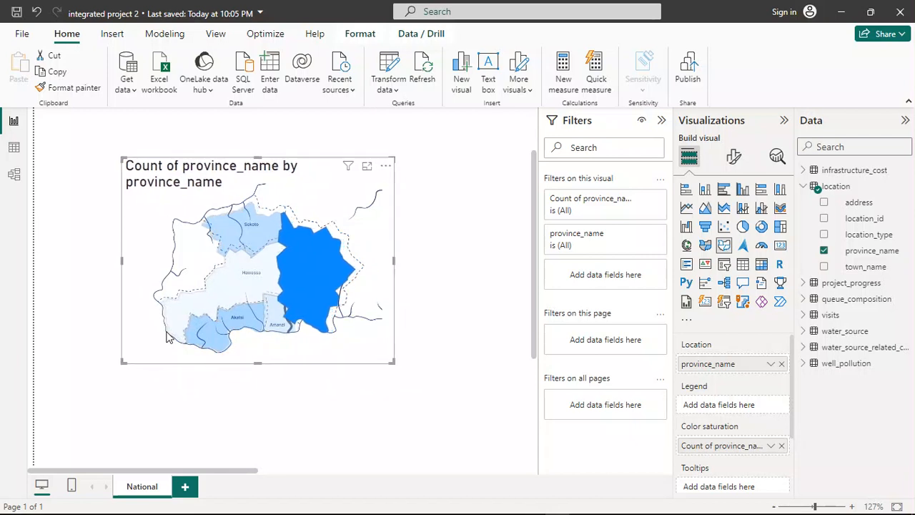
key("Right")
key("Right")
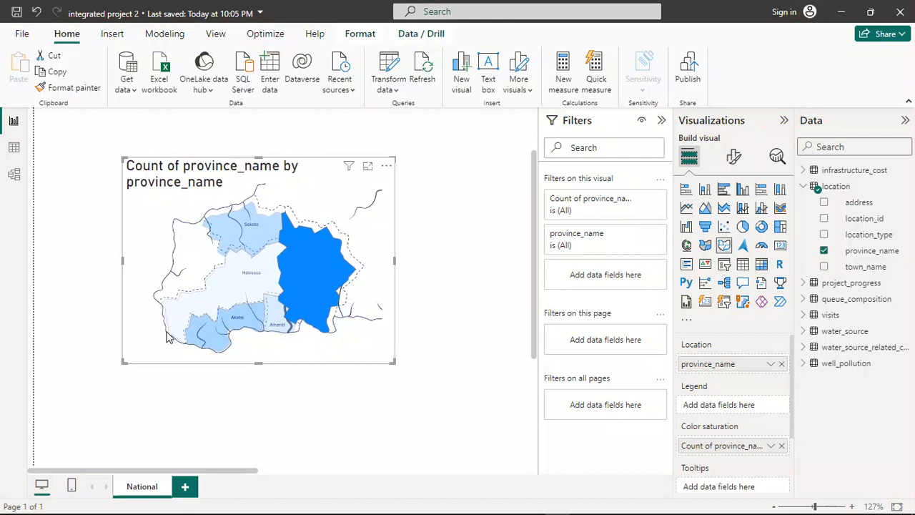
Enlarge the shape map slightly from its upper-right corner and highlight Kilimani to check its alignment with the background map.
left_click(400, 160)
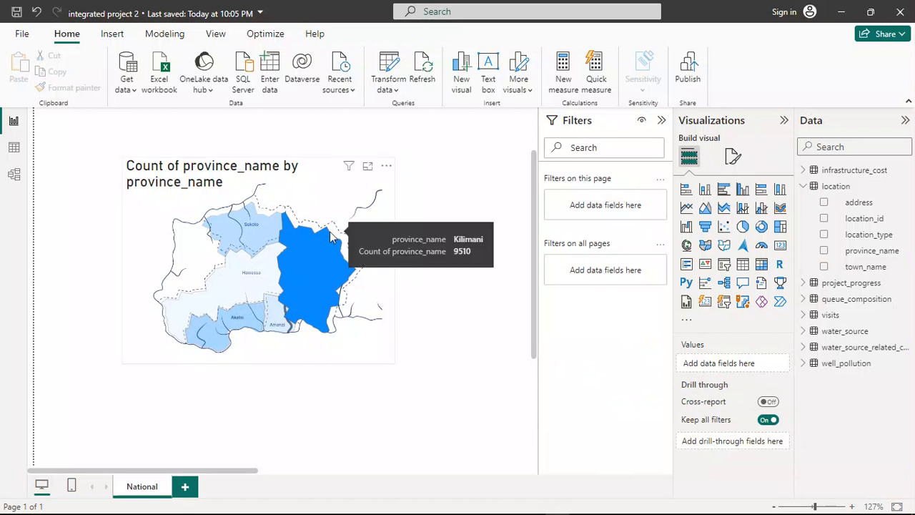
left_click(374, 185)
left_click(385, 166)
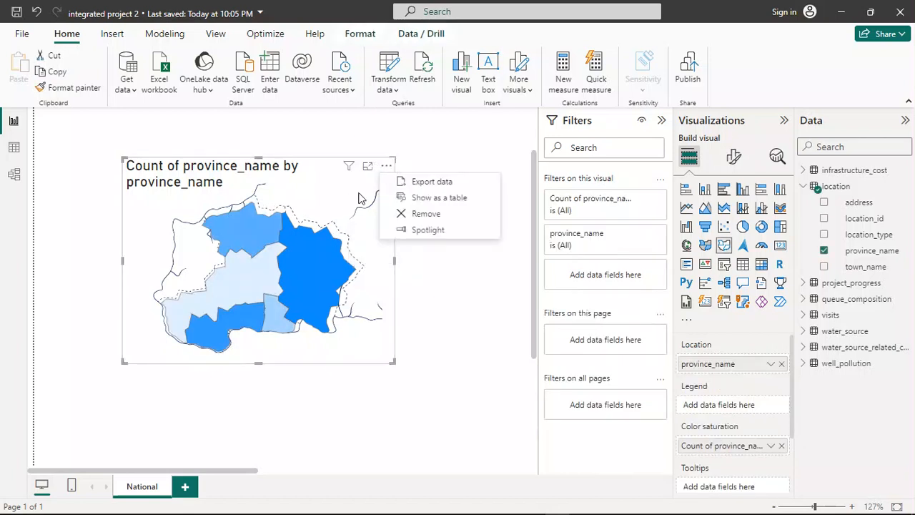
key("Escape")
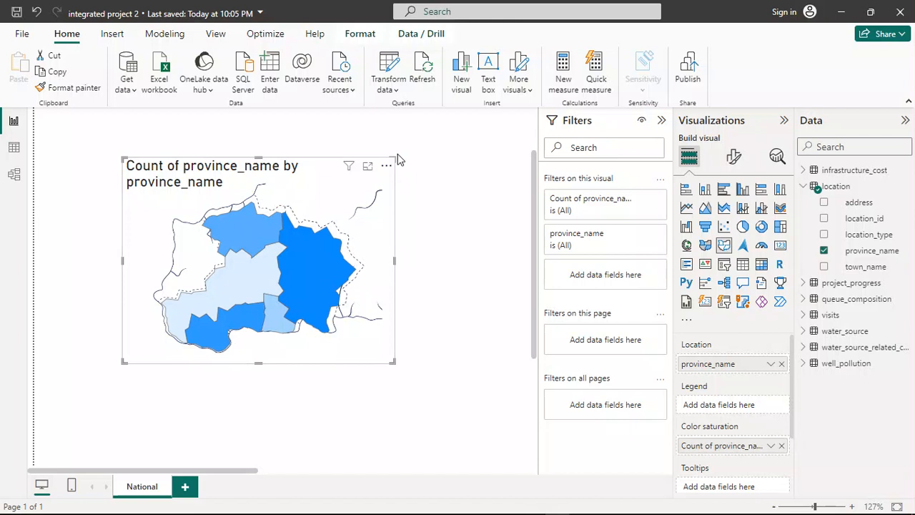
left_click_drag(397, 154, 402, 151)
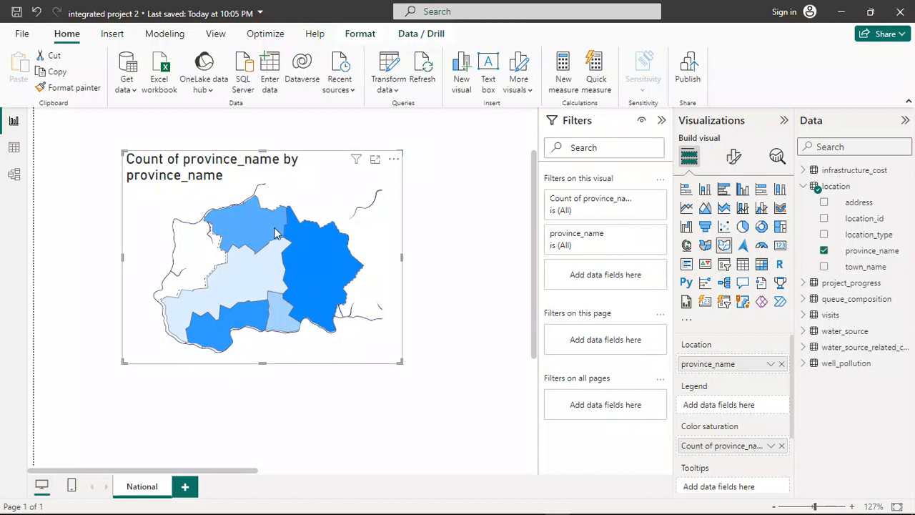
left_click(300, 237)
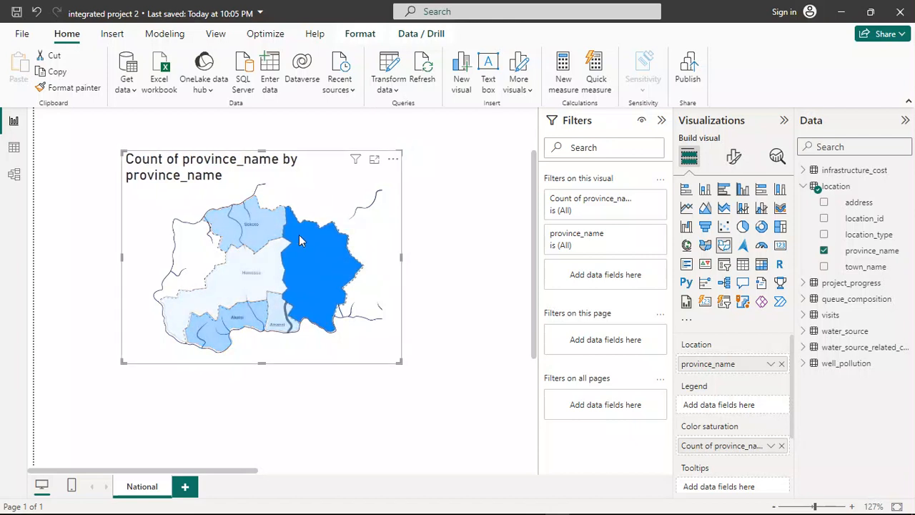
left_click(482, 323)
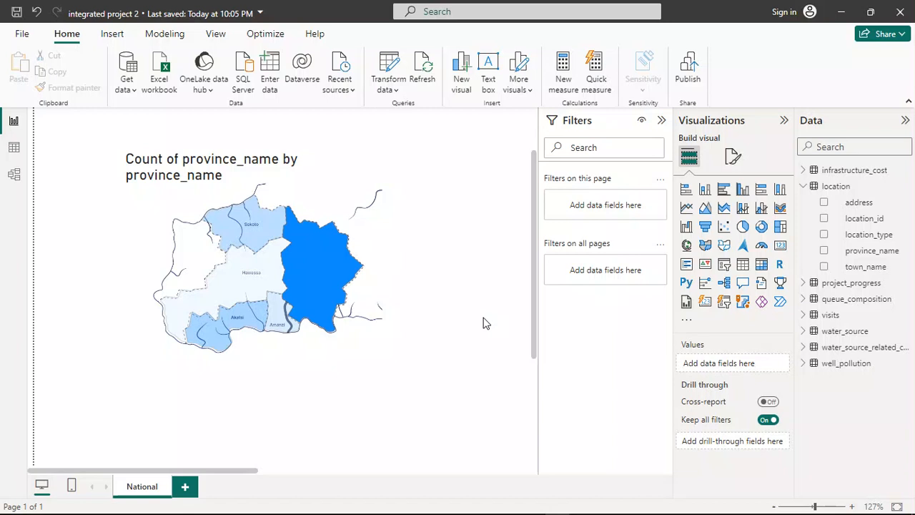
left_click(733, 159)
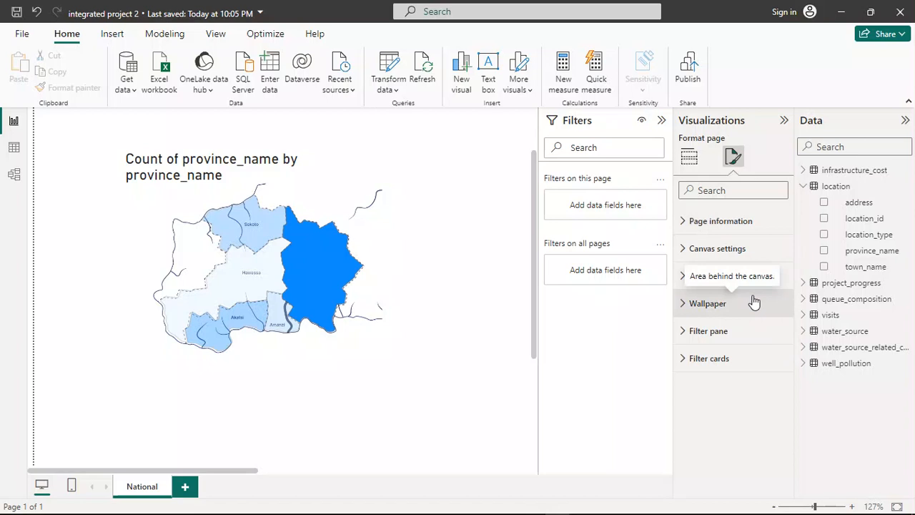
left_click(688, 159)
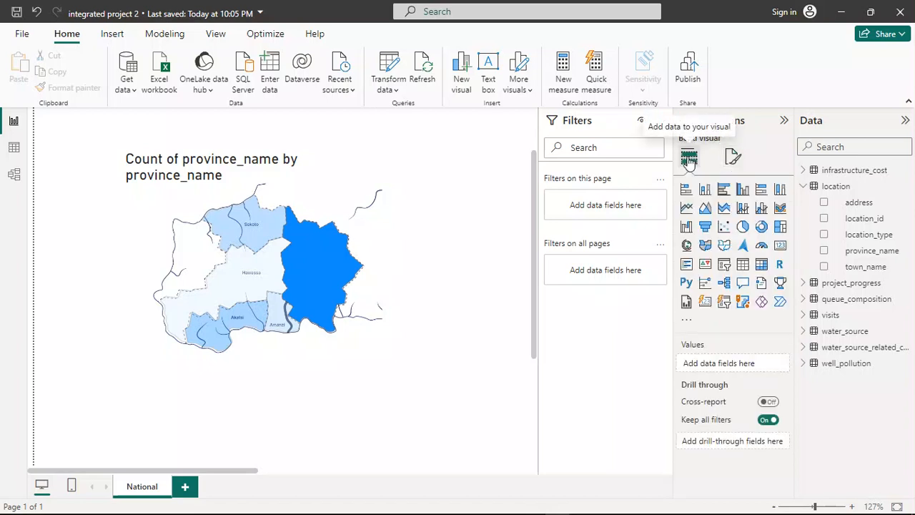
Remove the count of province_name from the shape map's color saturation and add province_name as its legend.
left_click(300, 257)
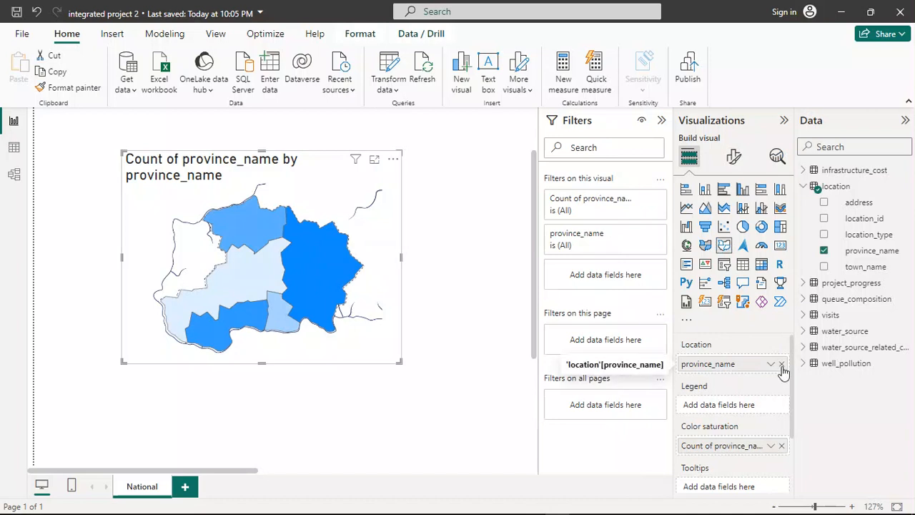
scroll(766, 389, "down", 1)
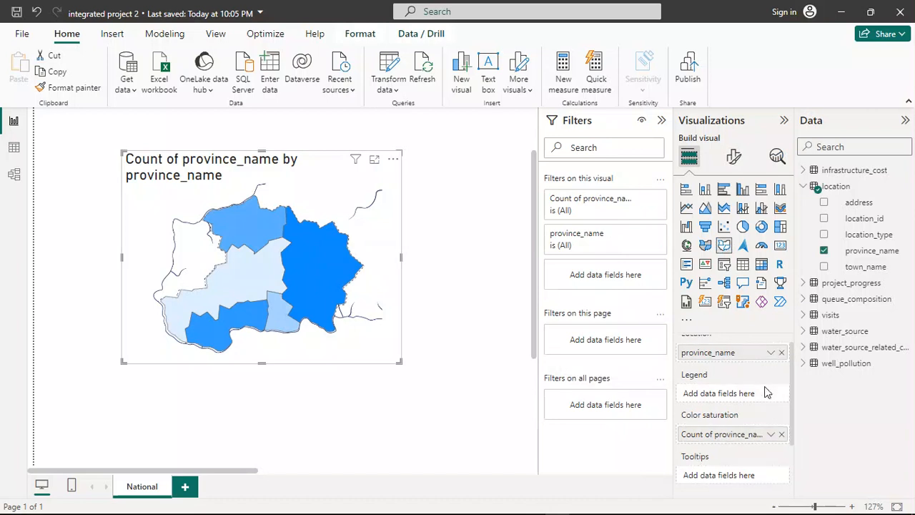
left_click(782, 432)
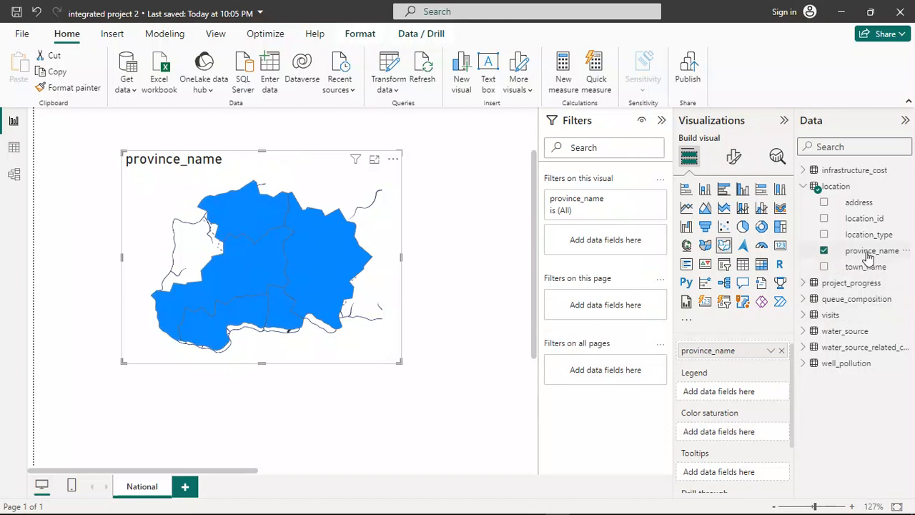
left_click_drag(871, 250, 743, 398)
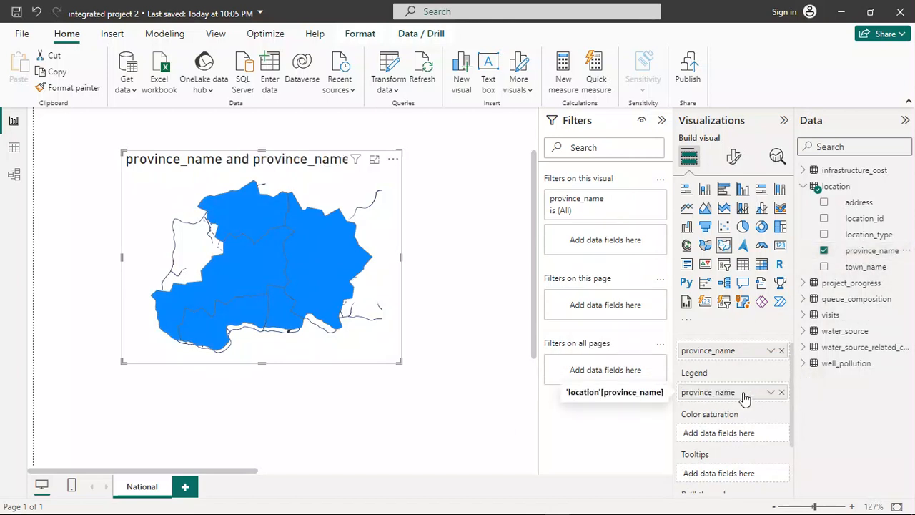
Add a rules-based default fill color on First province_name that colors the map orange where the value is Kilimani.
left_click(735, 159)
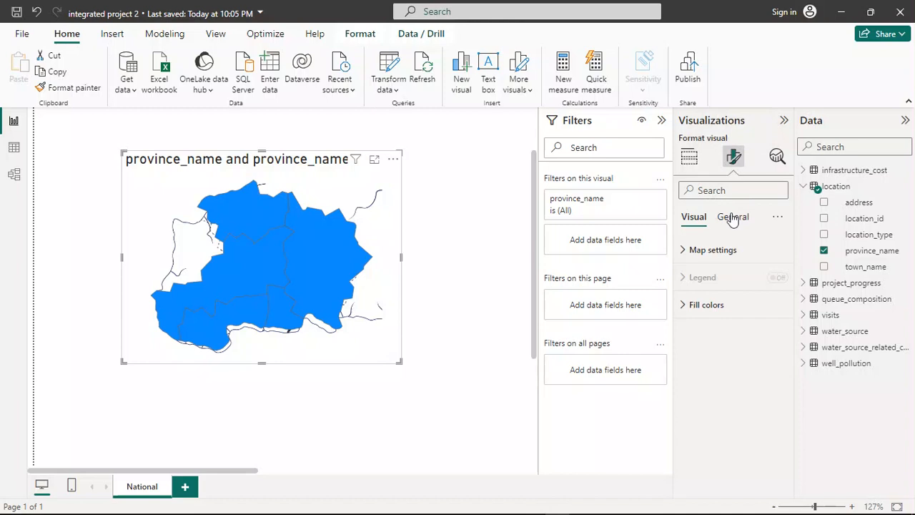
left_click(693, 307)
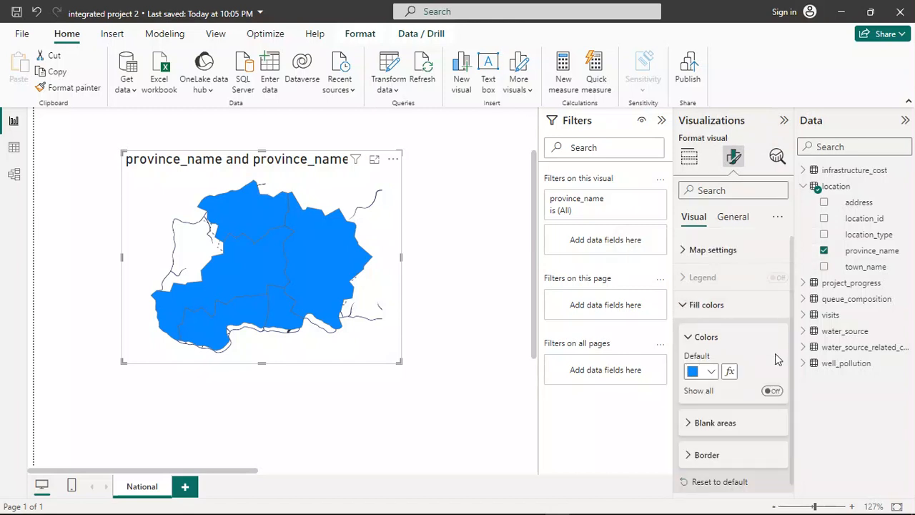
scroll(777, 359, "down", 1)
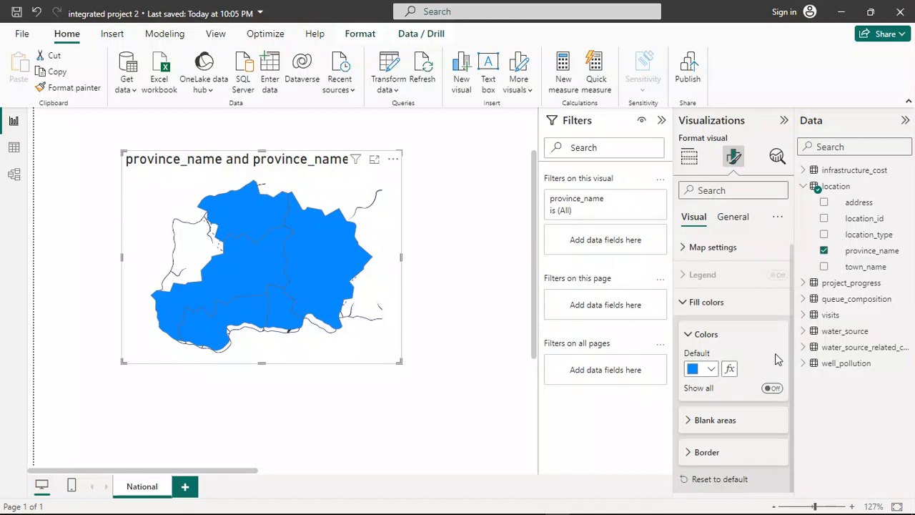
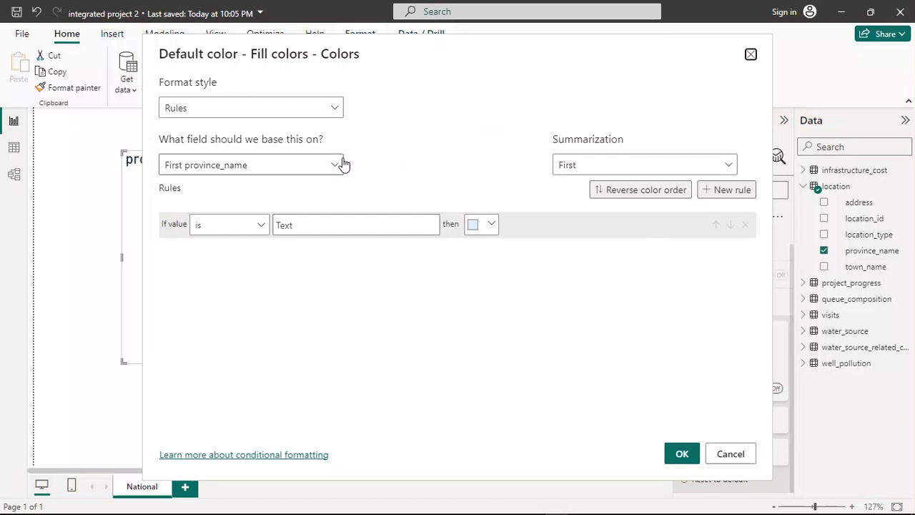
left_click(308, 226)
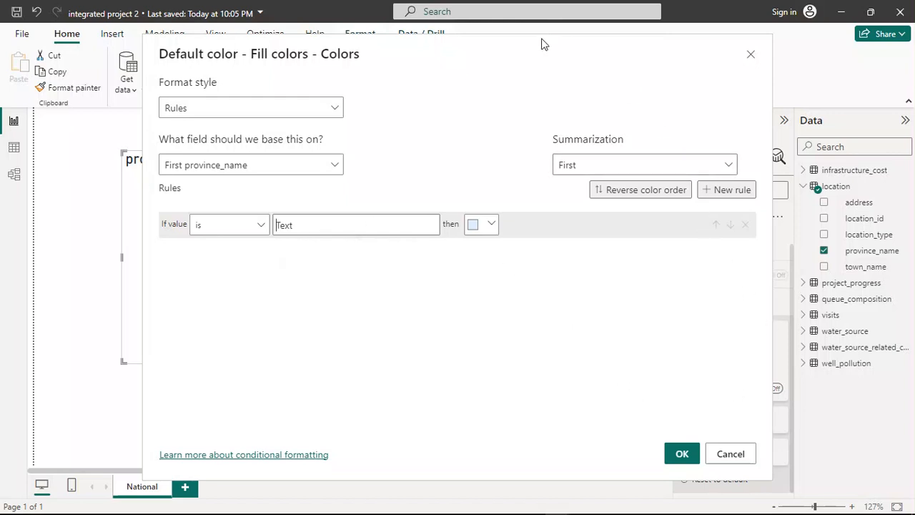
left_click_drag(541, 41, 519, 86)
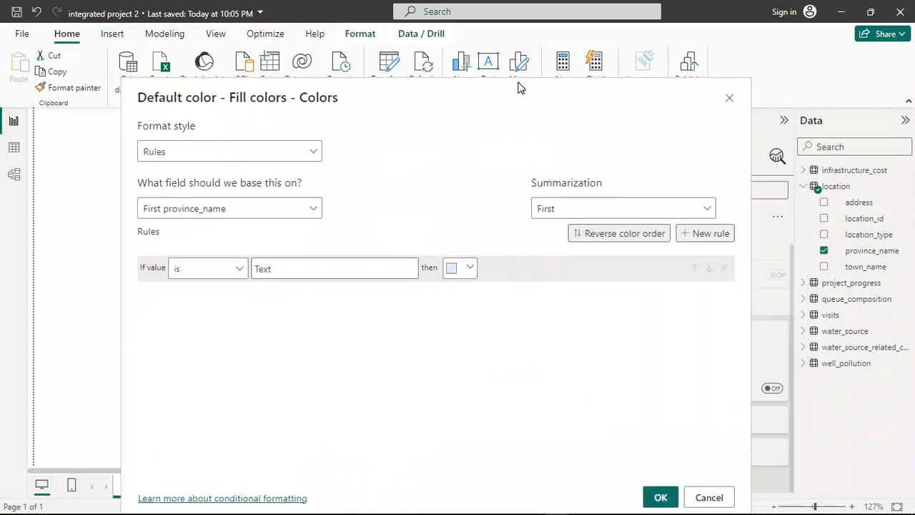
left_click(280, 266)
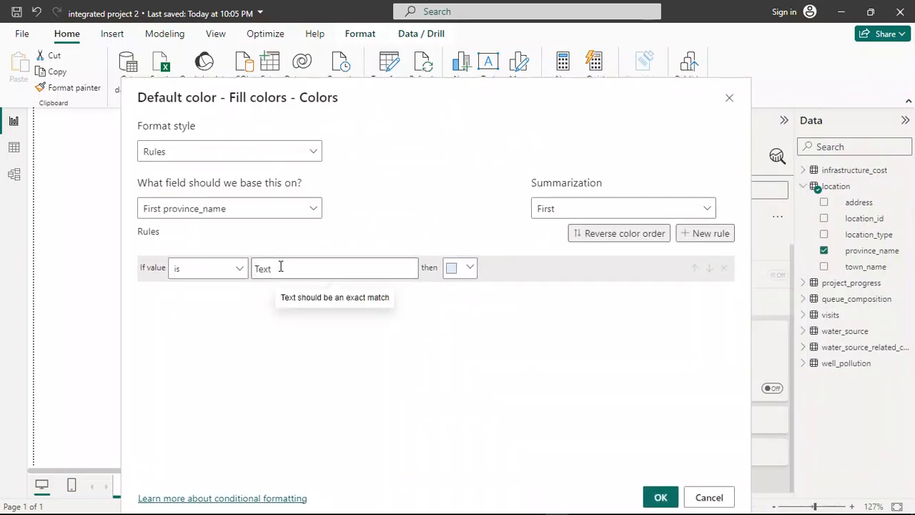
type("Kilimani")
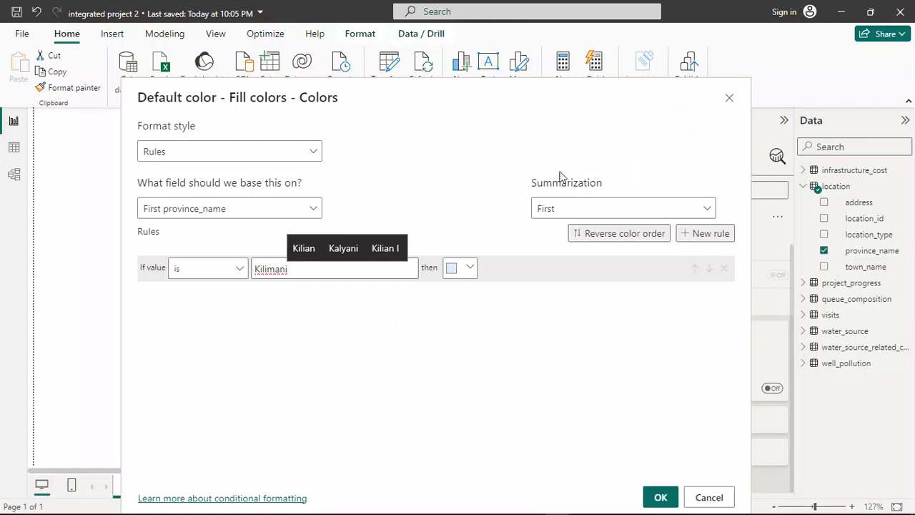
left_click(454, 272)
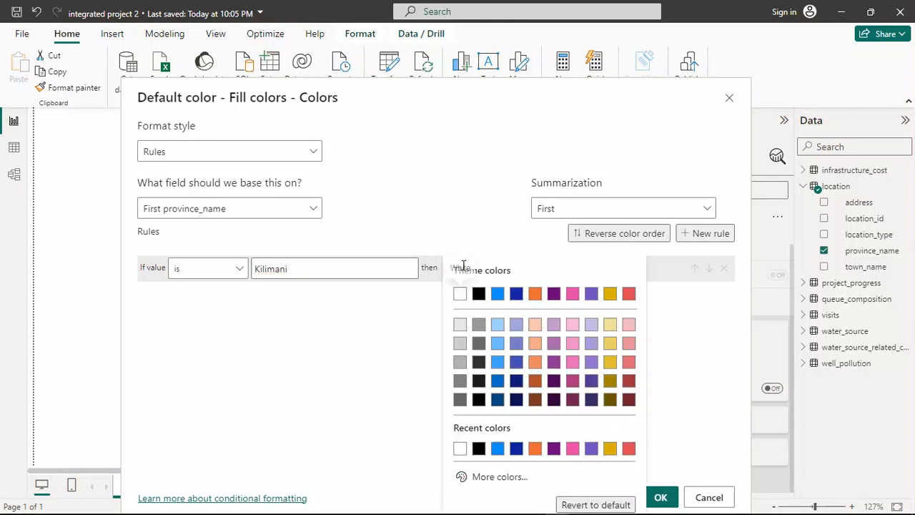
left_click(534, 292)
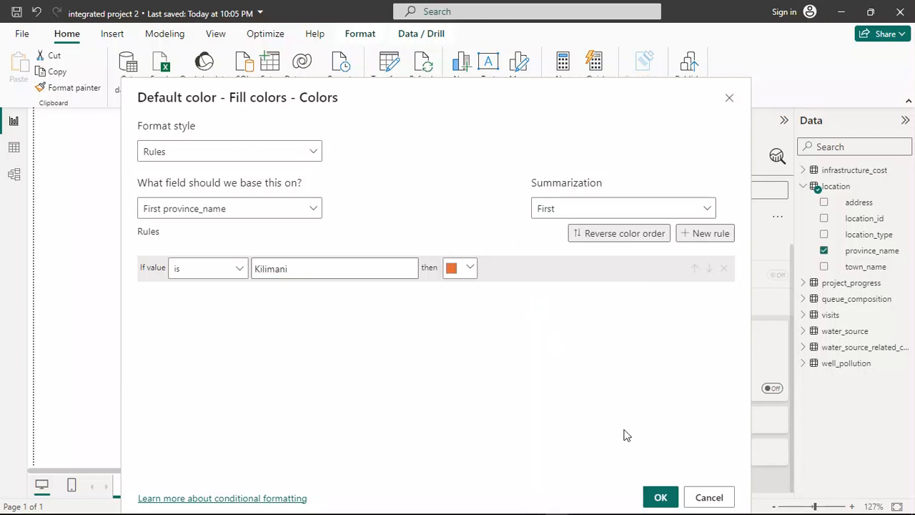
left_click(658, 497)
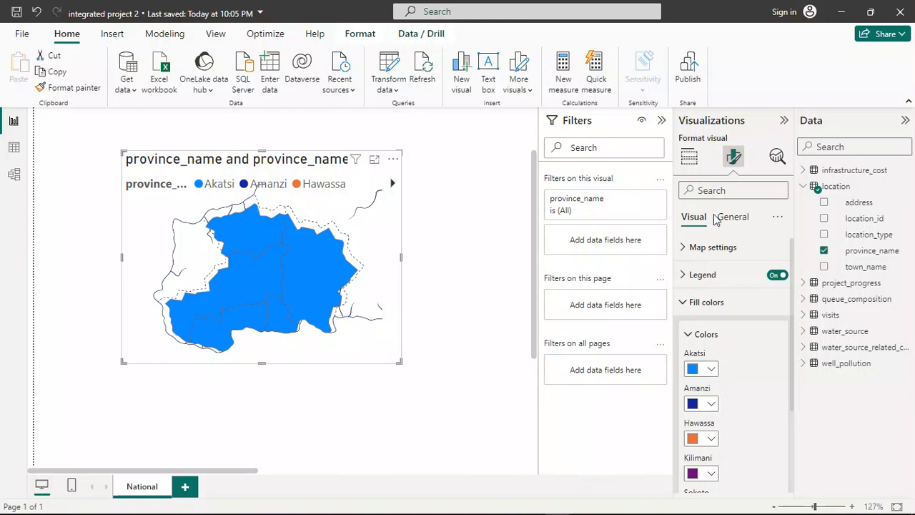
Remove province_name from the shape map's legend and show the individual fill colors of all provinces.
left_click(690, 160)
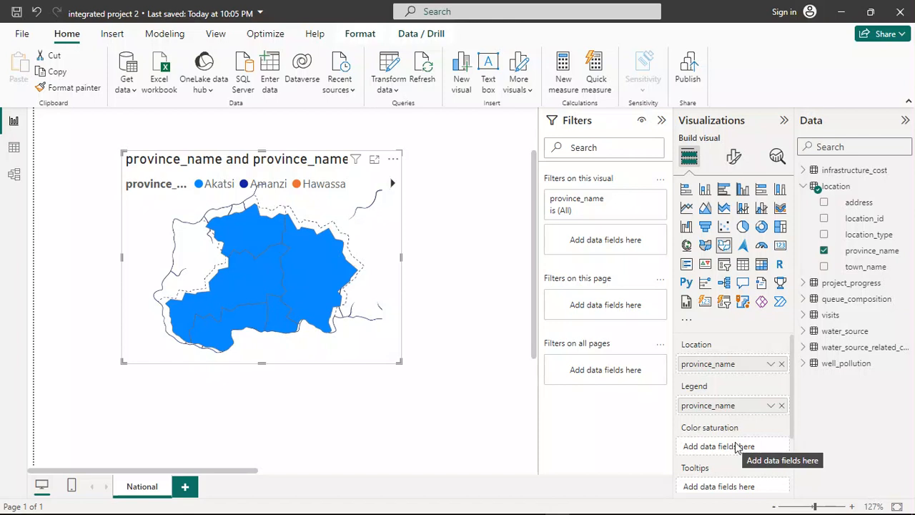
left_click(781, 405)
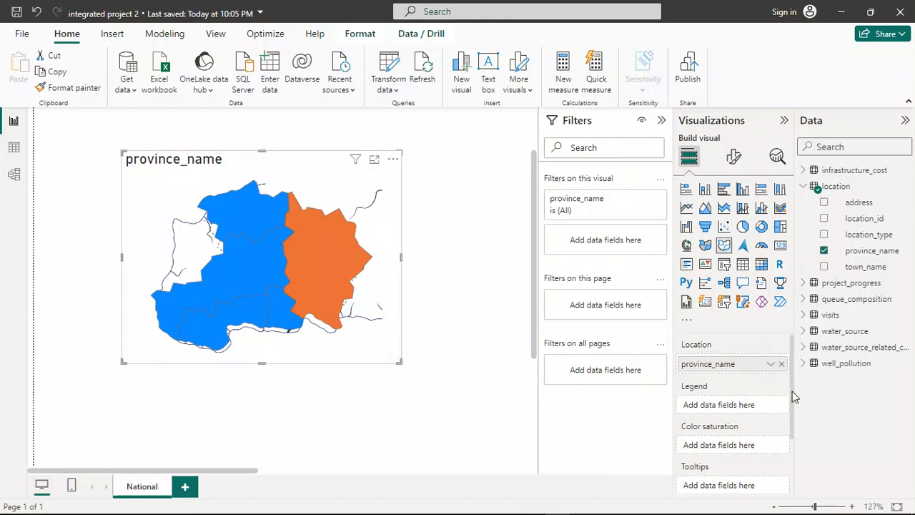
left_click(732, 157)
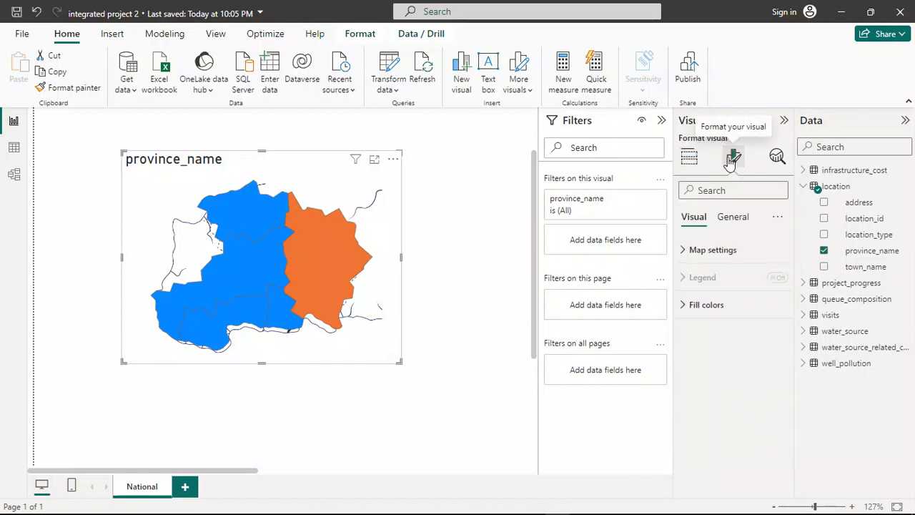
left_click(691, 310)
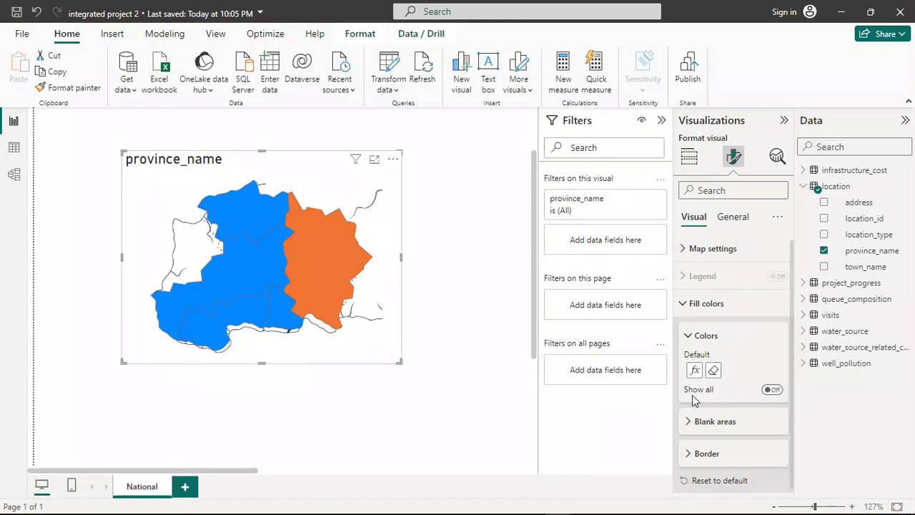
left_click(771, 391)
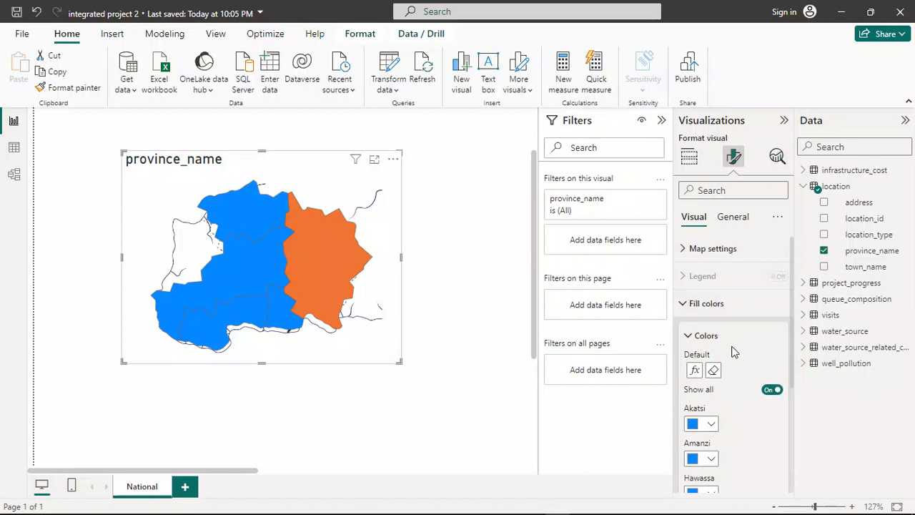
Set the fill color of Akatsi to pink and of Amanzi to dark gold.
scroll(733, 351, "down", 3)
scroll(732, 351, "up", 1)
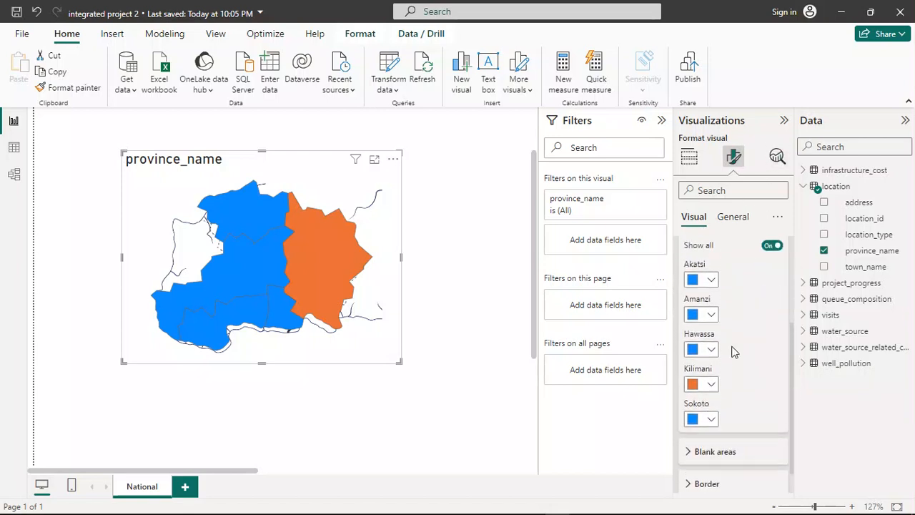
left_click(710, 285)
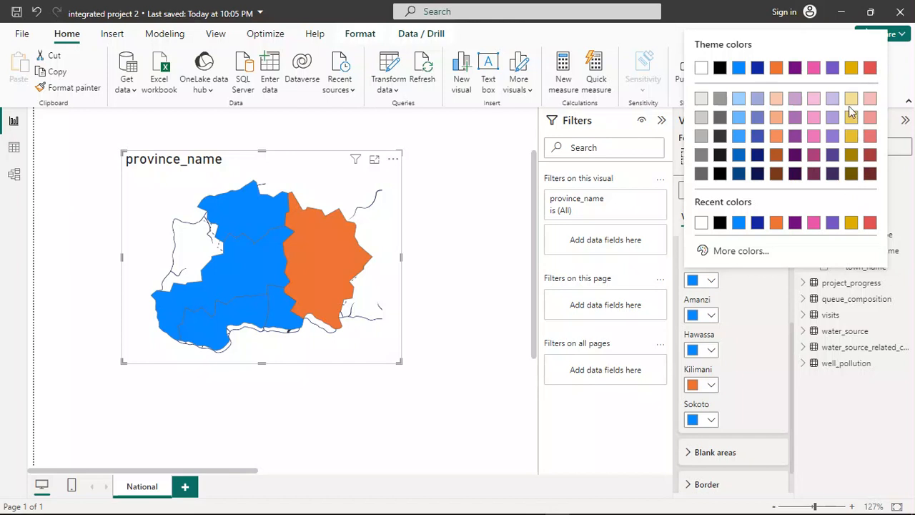
left_click(816, 136)
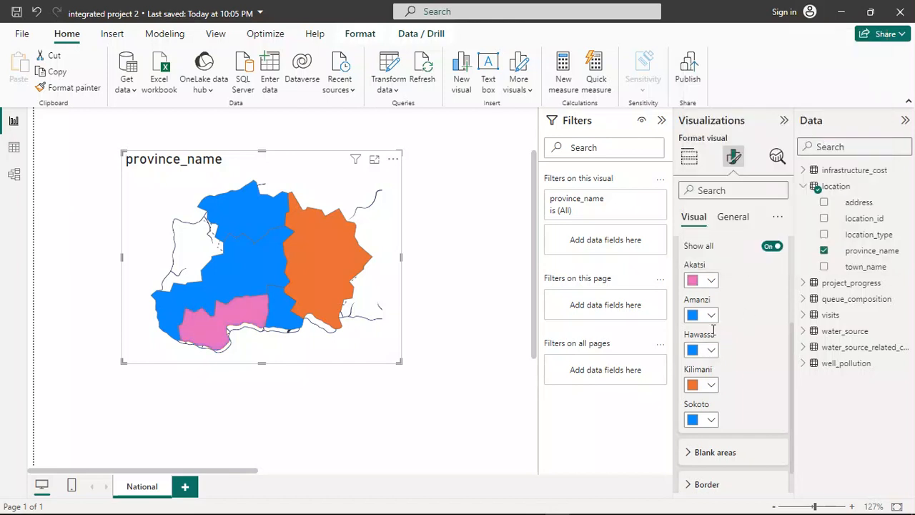
left_click(711, 315)
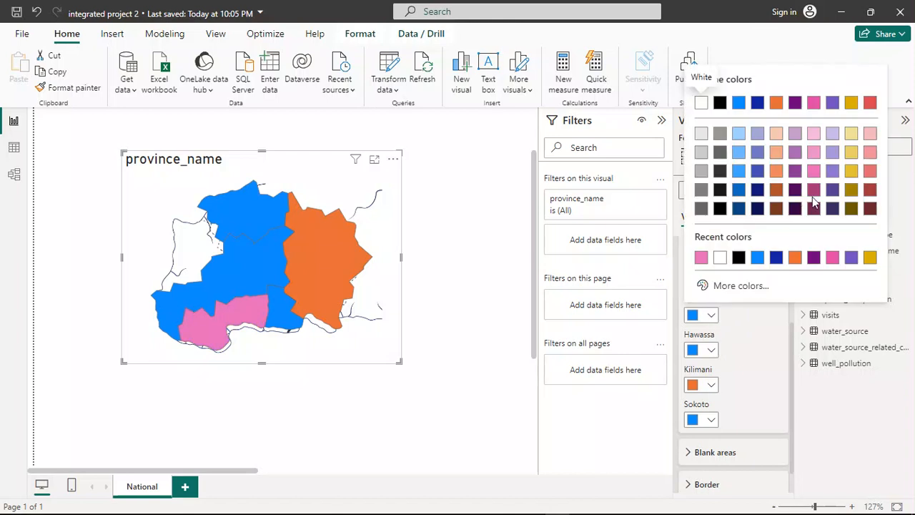
left_click(851, 189)
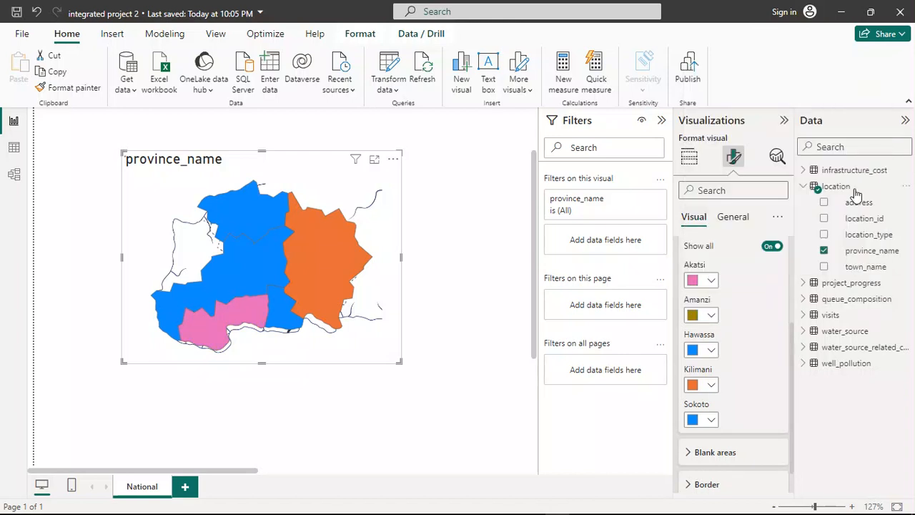
Try dark brown and dark purple fills for Hawassa, and settle on the purple theme color.
left_click(711, 350)
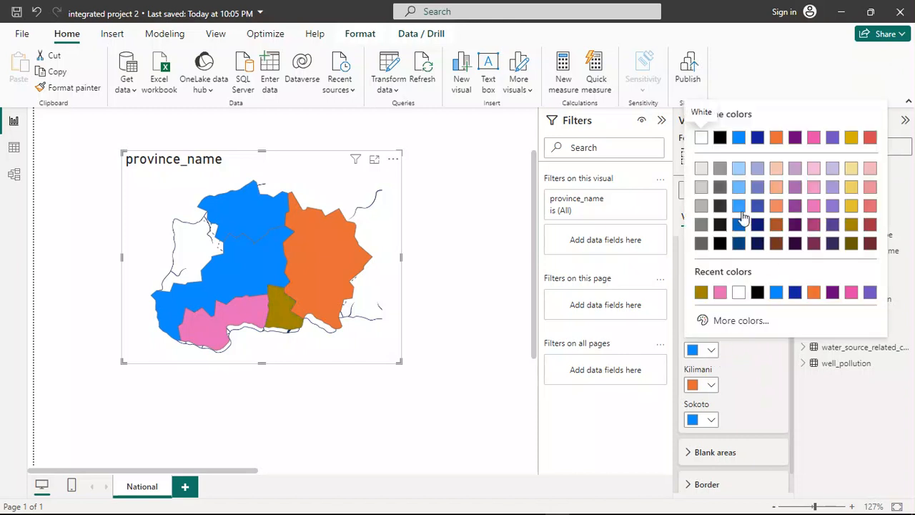
left_click(852, 244)
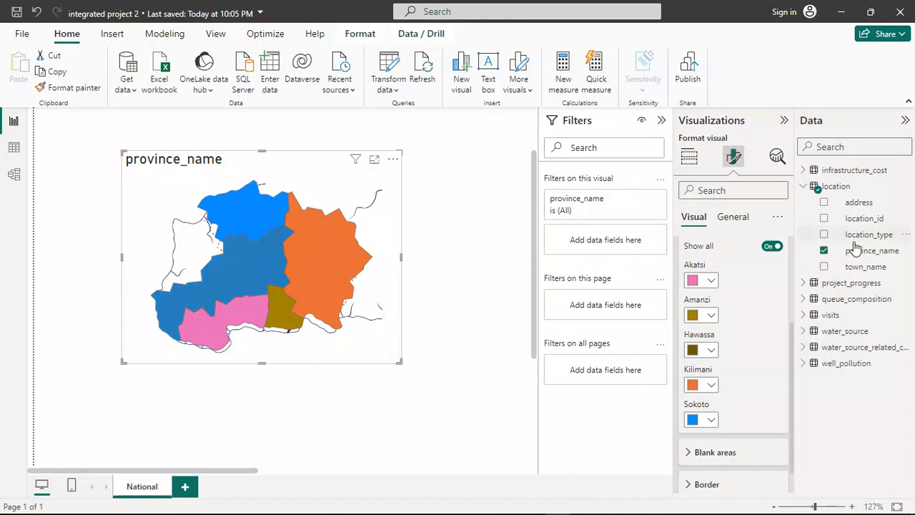
left_click(712, 351)
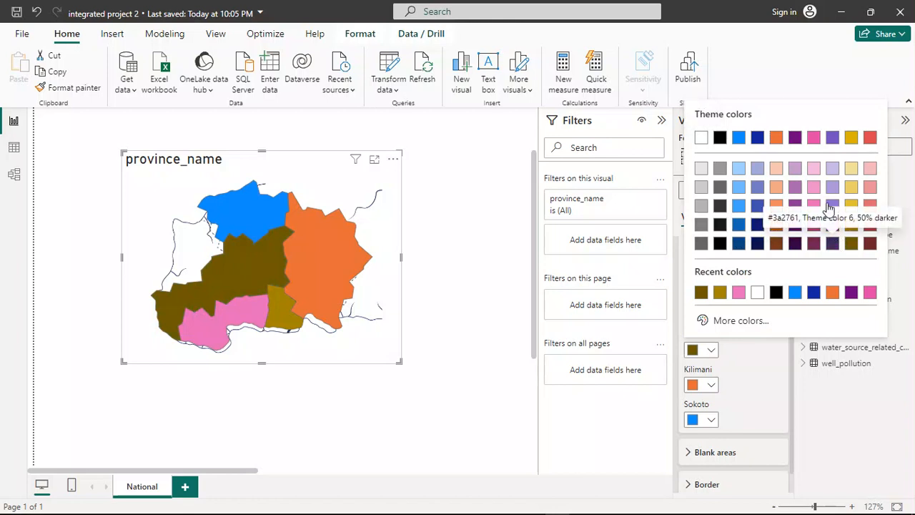
left_click(794, 243)
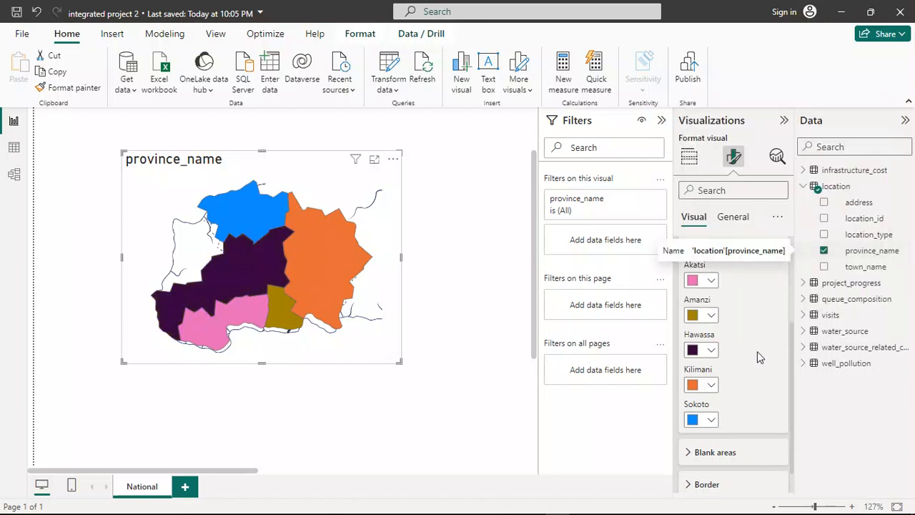
left_click(711, 353)
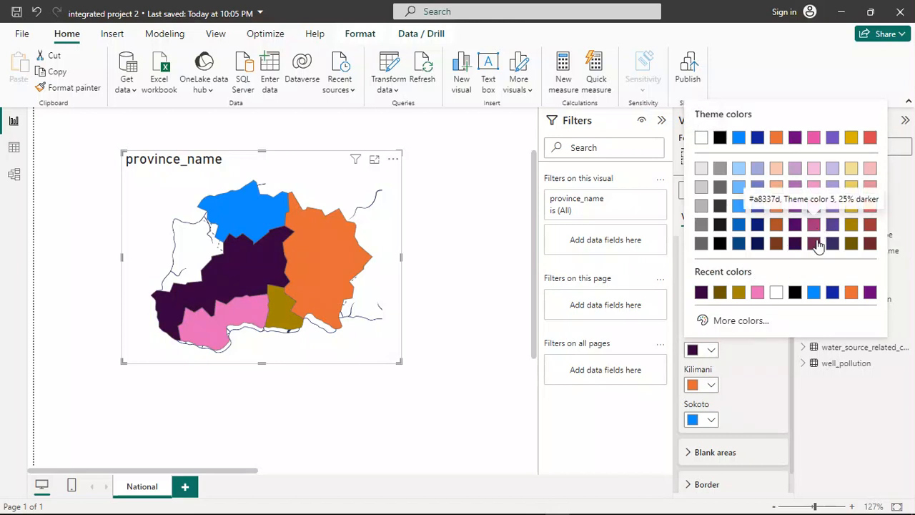
left_click(796, 138)
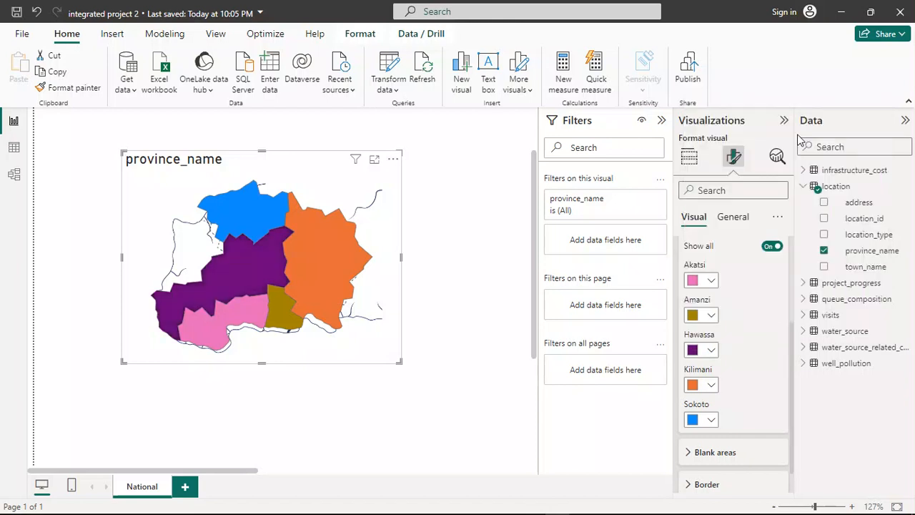
Highlight Kilimani to reveal the background map and nudge the shape map slightly right and down.
left_click(328, 279)
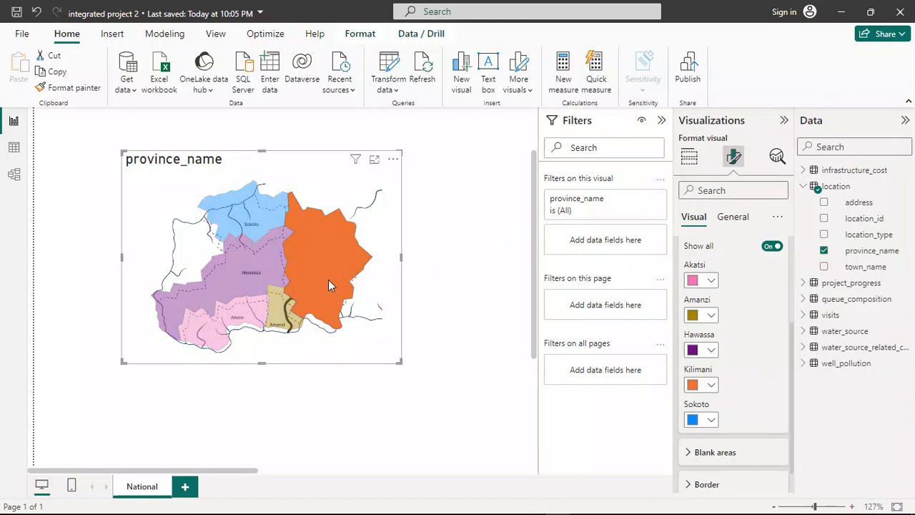
key("Right")
key("Right")
key("Right")
key("Right")
key("Right")
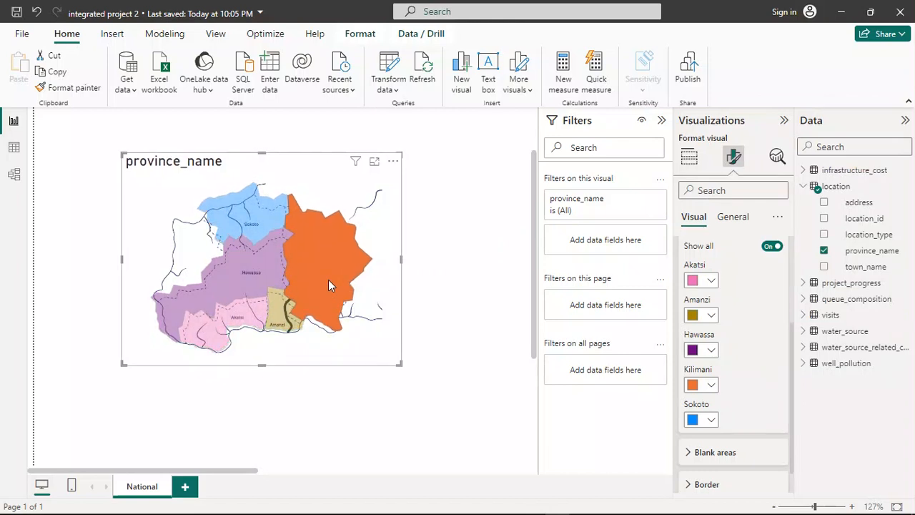
key("Right")
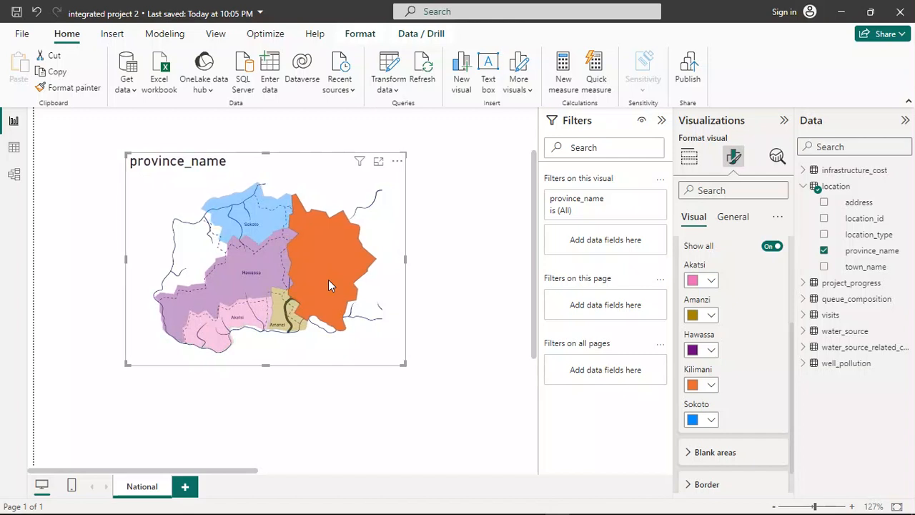
key("Left")
key("Down")
key("Down")
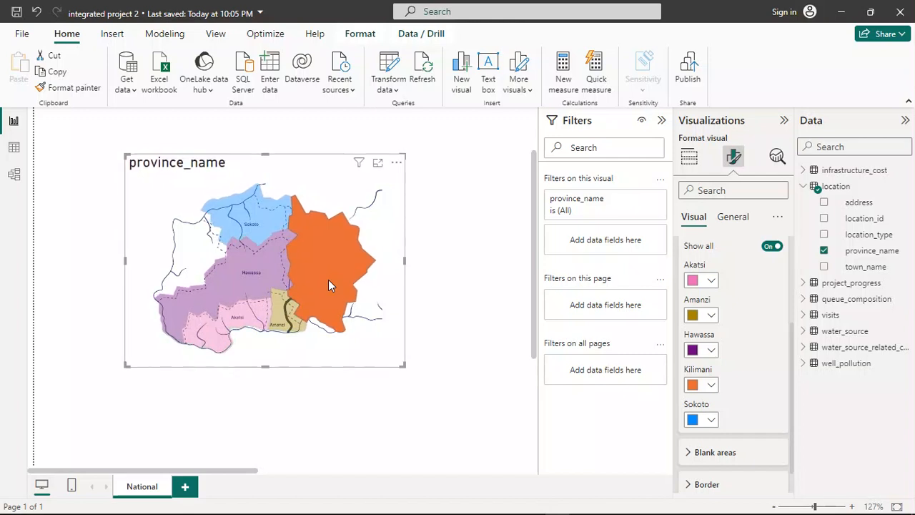
Nudge the shape map back left and slightly up to match the province outlines on the background map.
key("Left")
key("Left")
key("Left")
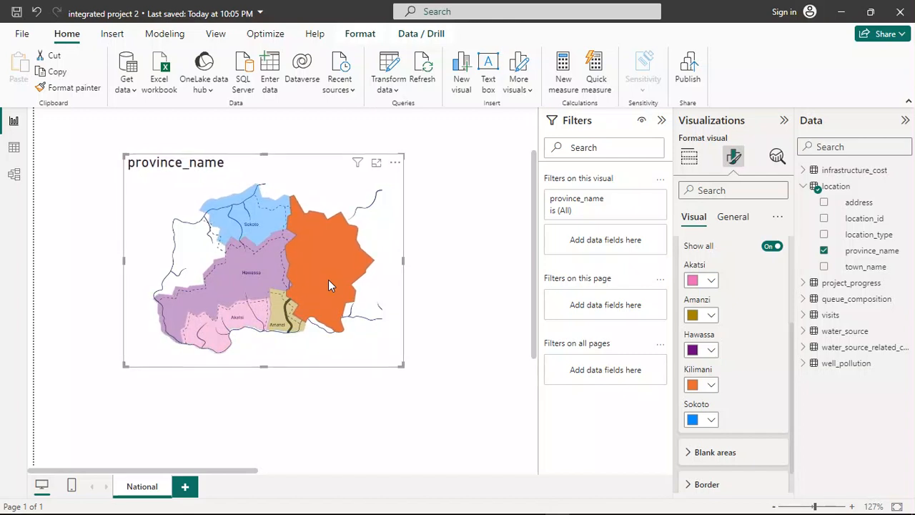
key("Left")
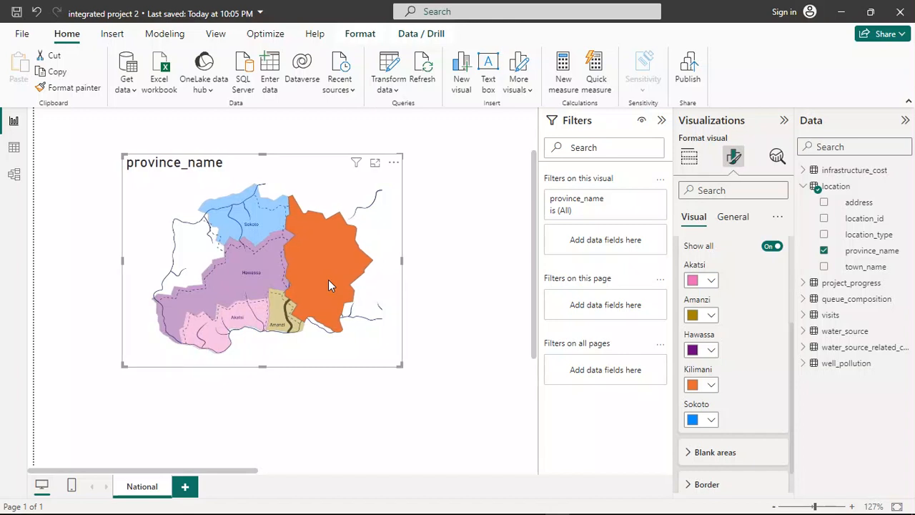
key("Up")
key("Up")
key("Down")
key("Down")
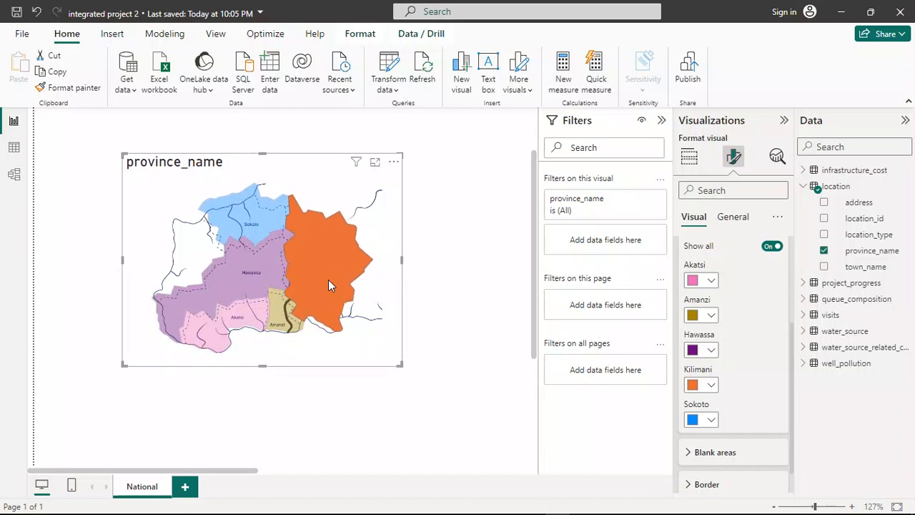
key("Left")
key("Left")
key("Left")
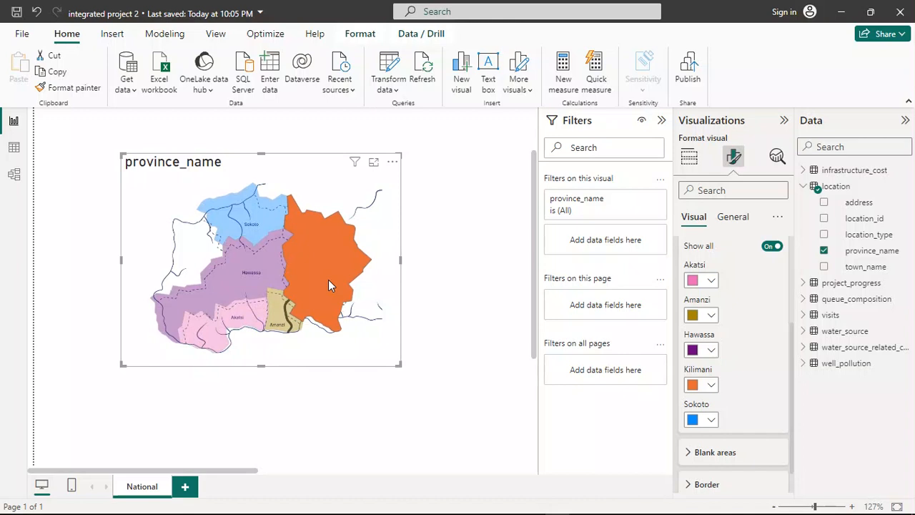
Shrink the shape map slightly from its lower-right corner and nudge it down and right over the background map.
key("Left")
key("Right")
left_click(388, 167)
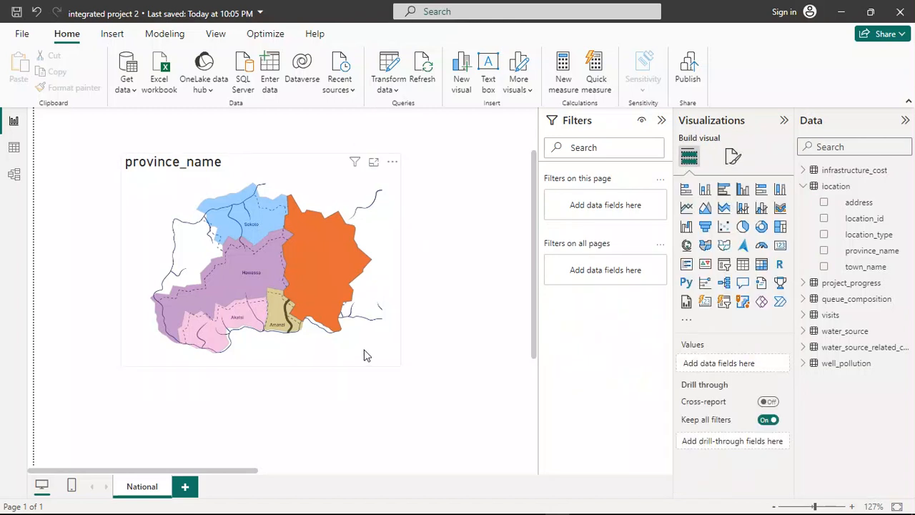
left_click_drag(398, 364, 394, 363)
key("Left")
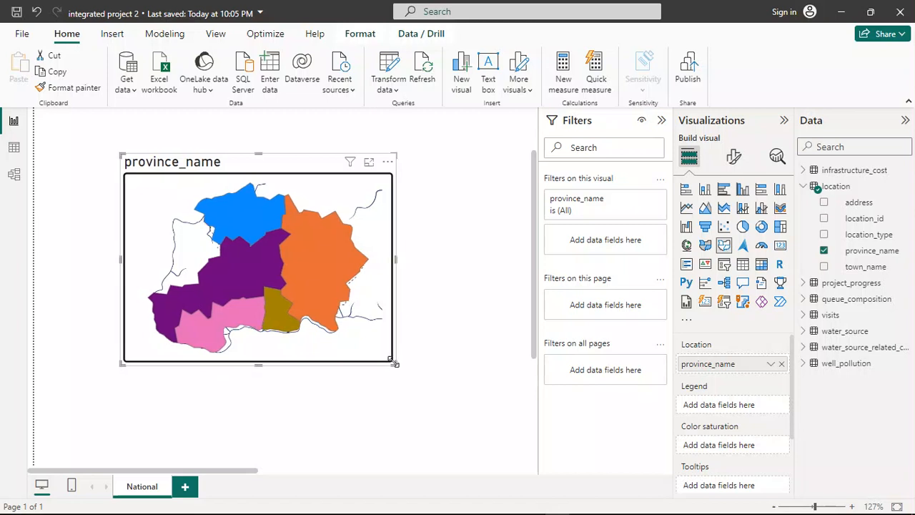
key("Down")
key("Down")
key("Right")
key("Right")
key("Right")
key("Right")
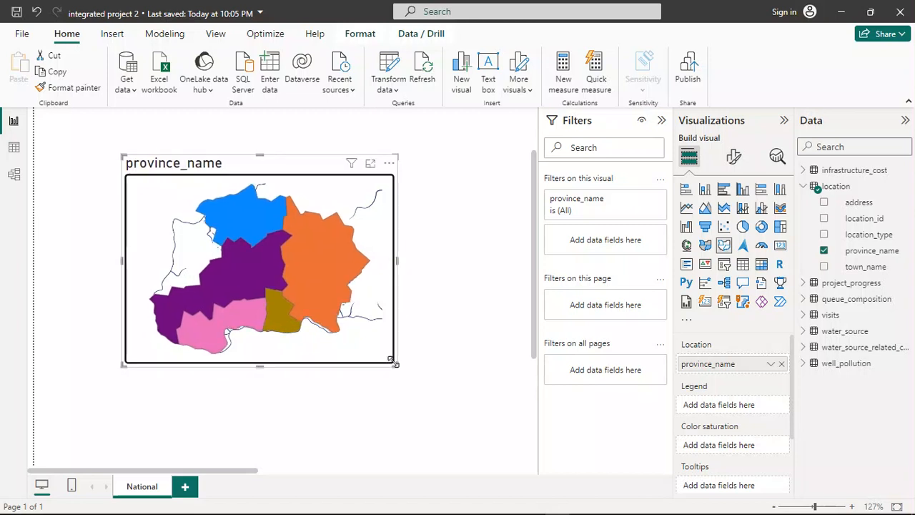
Reduce the shape map a little further from its lower-right corner and shift it right and down toward the background outlines.
left_click_drag(391, 360, 387, 360)
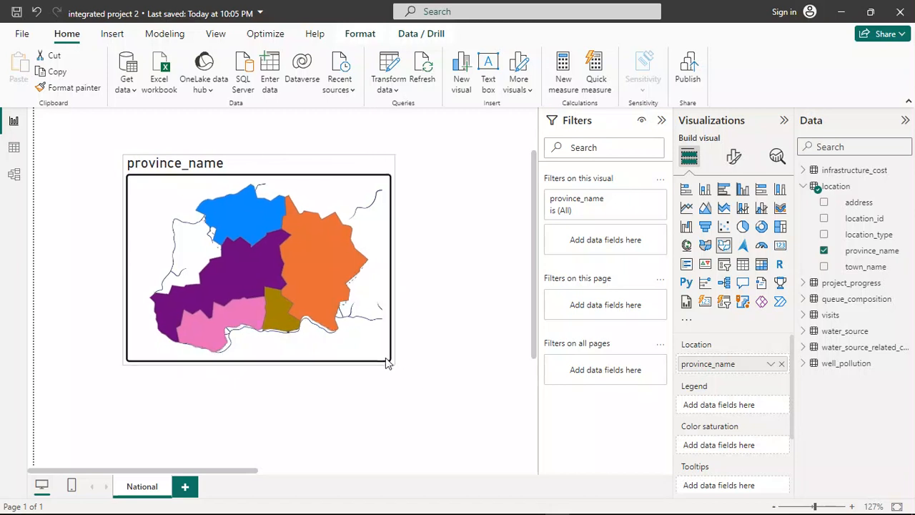
key("Right")
key("Right")
key("Right")
key("Right")
key("Right")
key("Right")
key("Right")
key("Right")
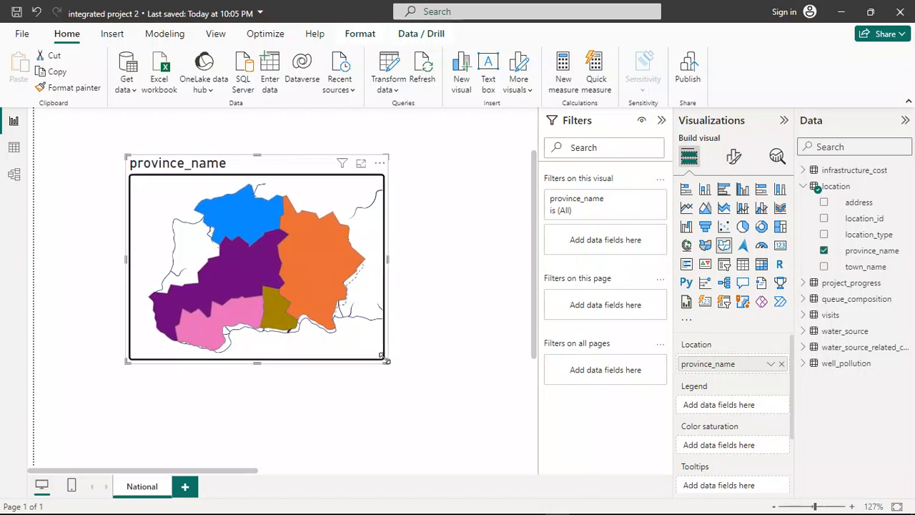
key("Left")
key("Left")
key("Left")
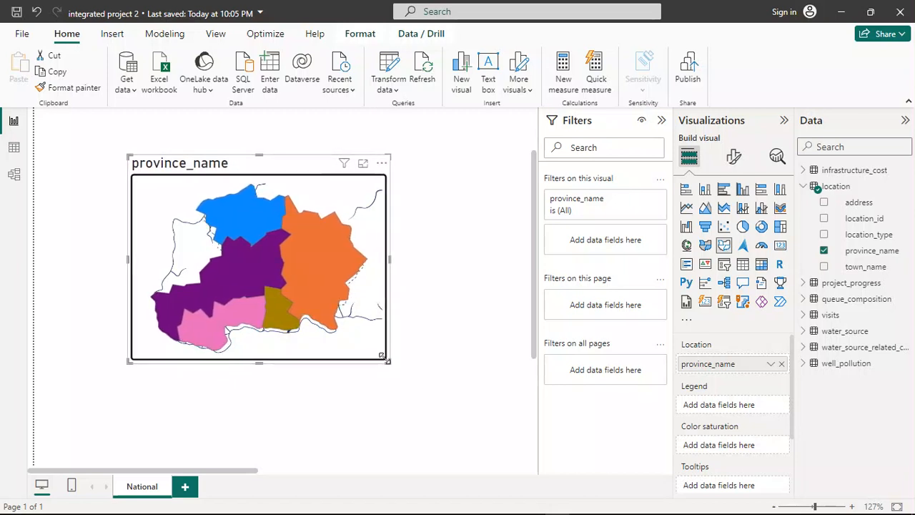
key("Down")
key("Down")
key("Down")
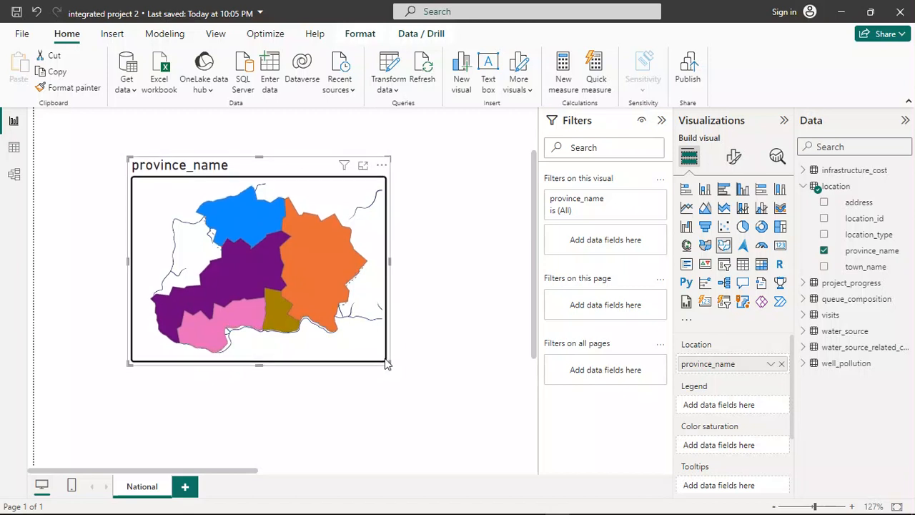
key("Down")
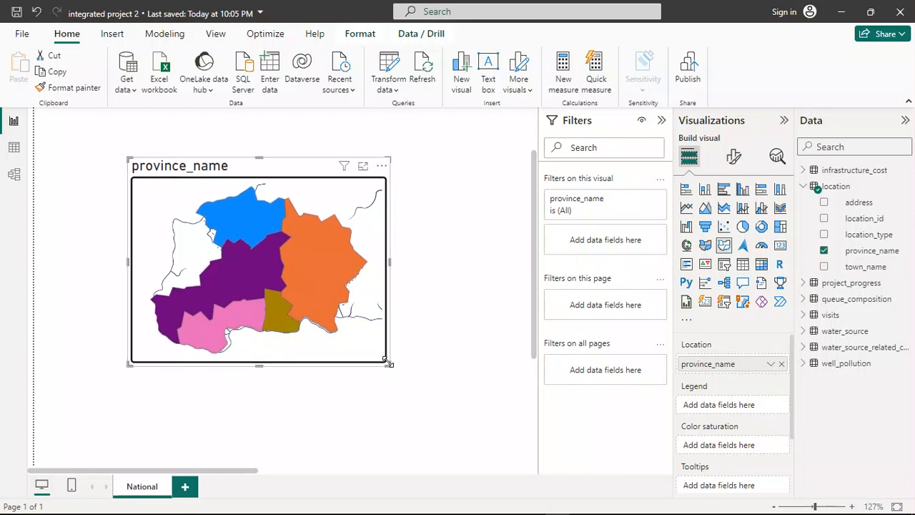
Trim the shape map's width slightly and fine-tune its horizontal position against the background outlines.
left_click_drag(386, 362, 383, 363)
key("Right")
key("Right")
key("Right")
key("Right")
key("Right")
key("Right")
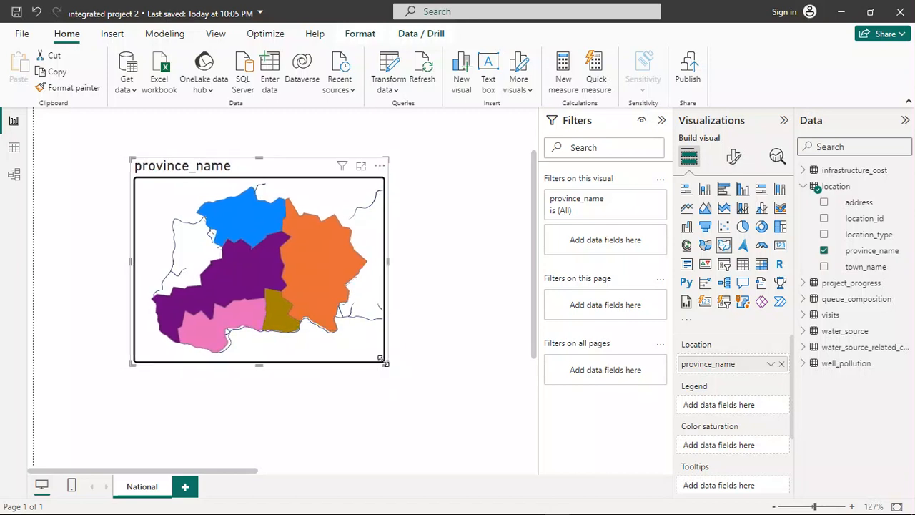
key("Left")
key("Left")
key("Left")
key("Left")
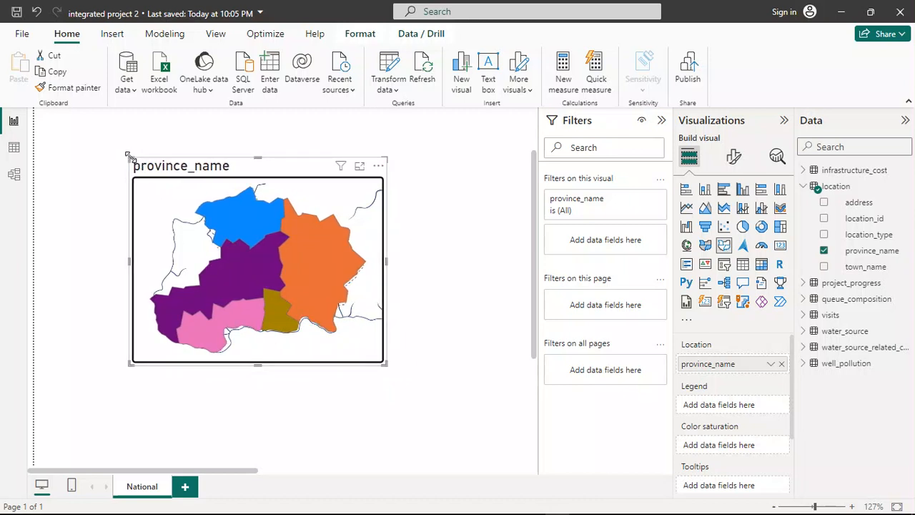
Resize the shape map from its upper-left and lower-left corners to bring the province shapes closer to the background map.
left_click_drag(129, 158, 138, 159)
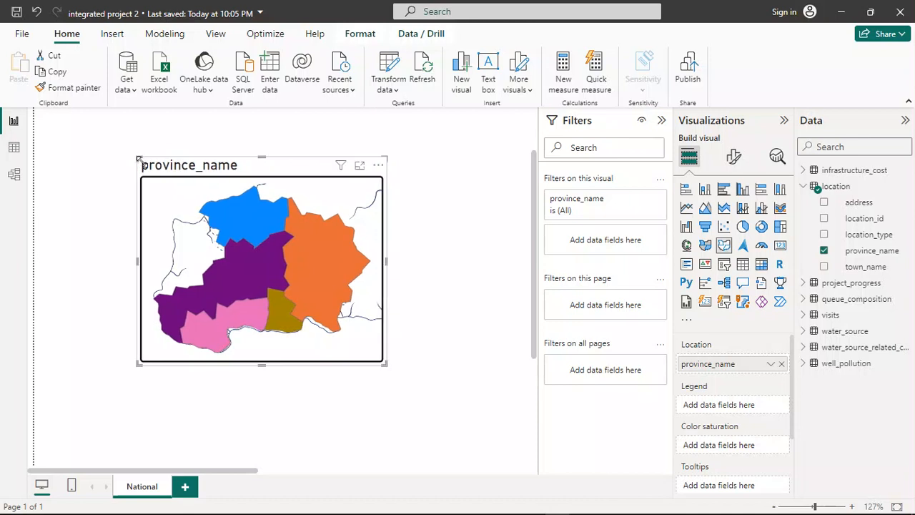
left_click_drag(135, 158, 145, 169)
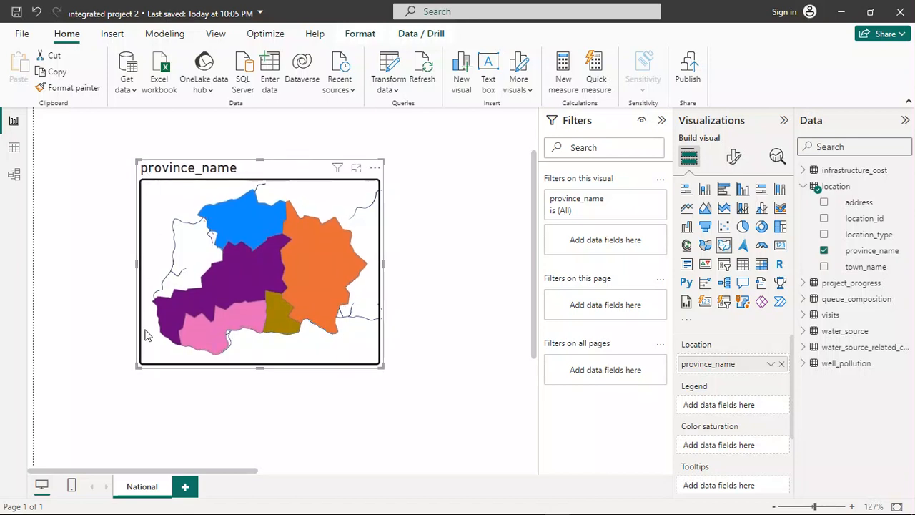
left_click_drag(137, 367, 140, 361)
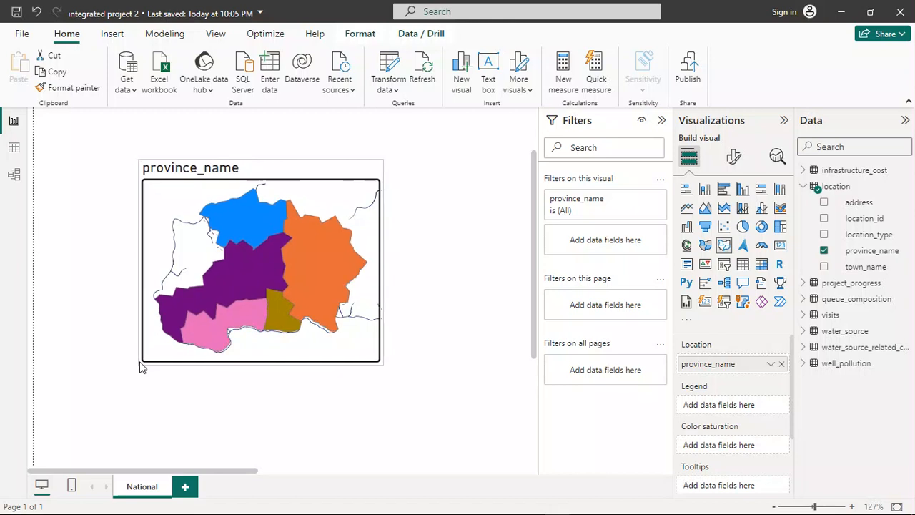
Fine-tune the shape map's position with small horizontal and vertical nudges over the background's province borders.
key("Left")
key("Left")
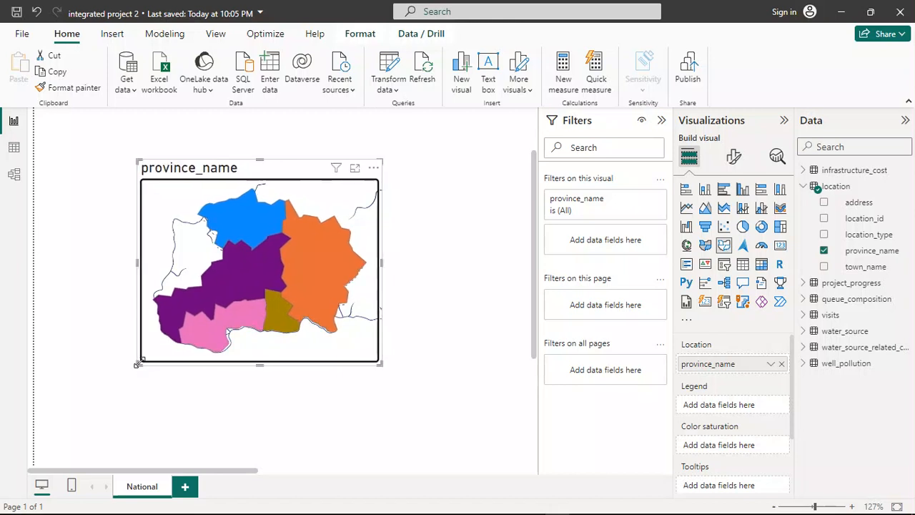
key("Right")
key("Right")
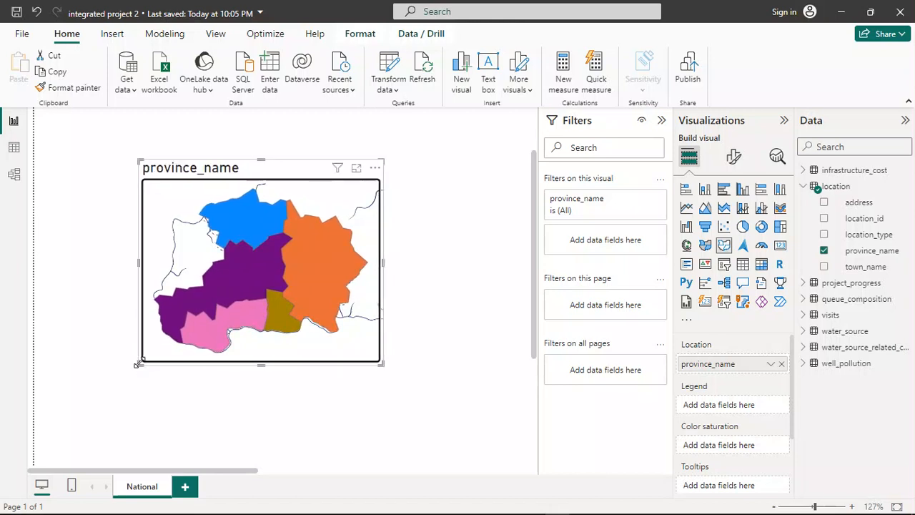
key("Down")
key("Down")
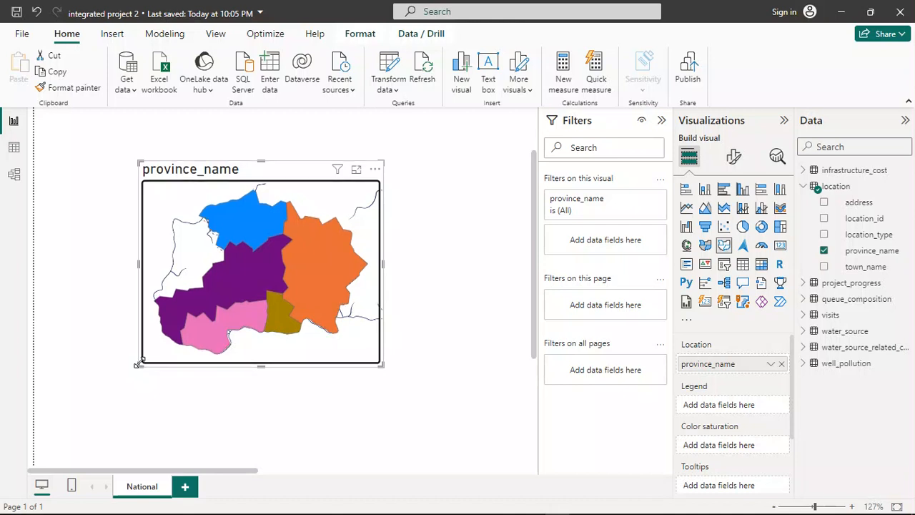
key("Right")
key("Right")
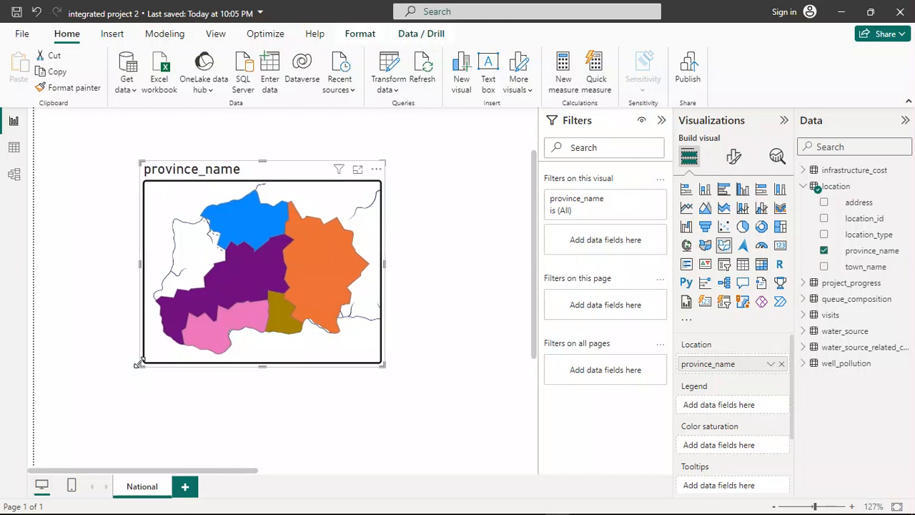
key("Left")
key("Up")
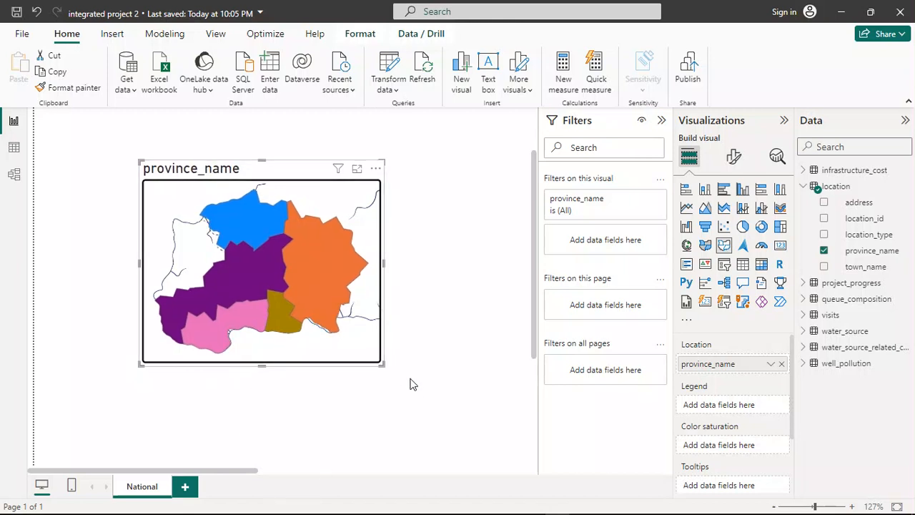
Narrow the shape map from its lower-right corner and nudge it slightly right and down onto the background outlines.
left_click_drag(384, 365, 379, 365)
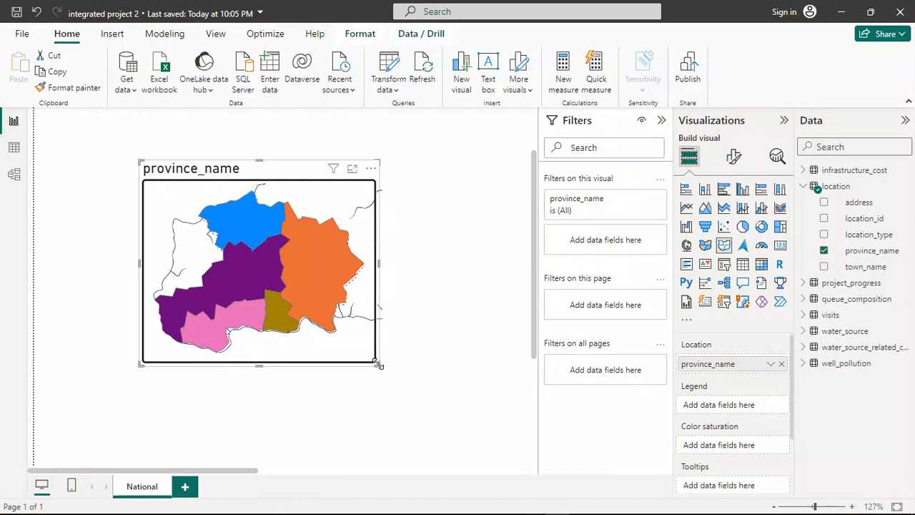
key("Right")
key("Right")
key("Down")
key("Down")
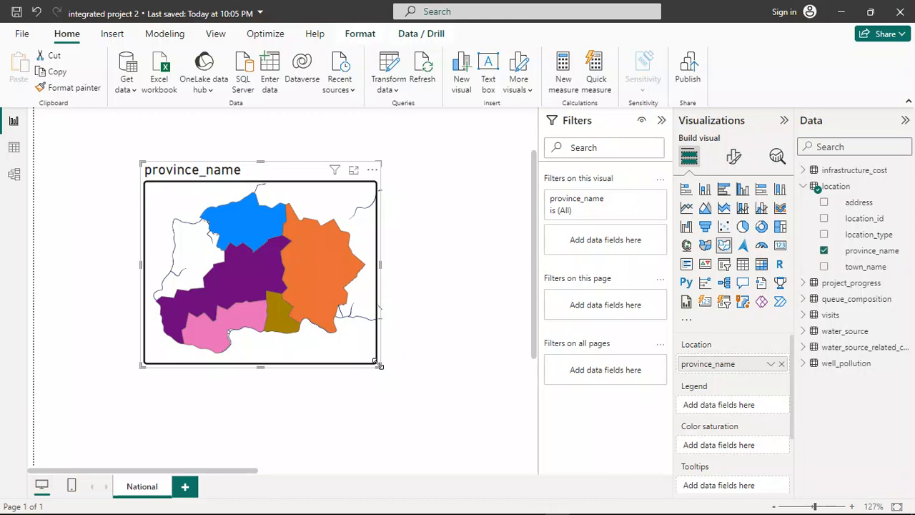
Highlight Hawassa to reveal the background map and trim the shape map slightly from its upper-left corner.
left_click(455, 343)
left_click(283, 281)
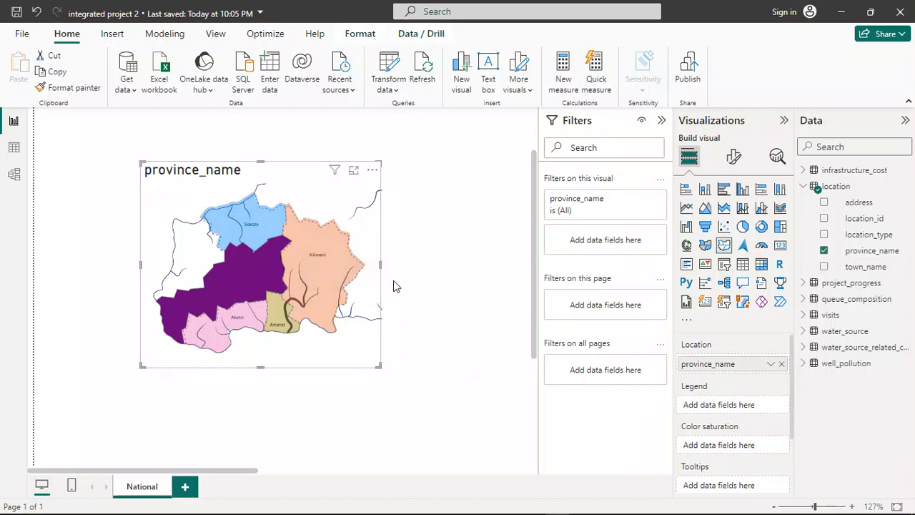
right_click(337, 283)
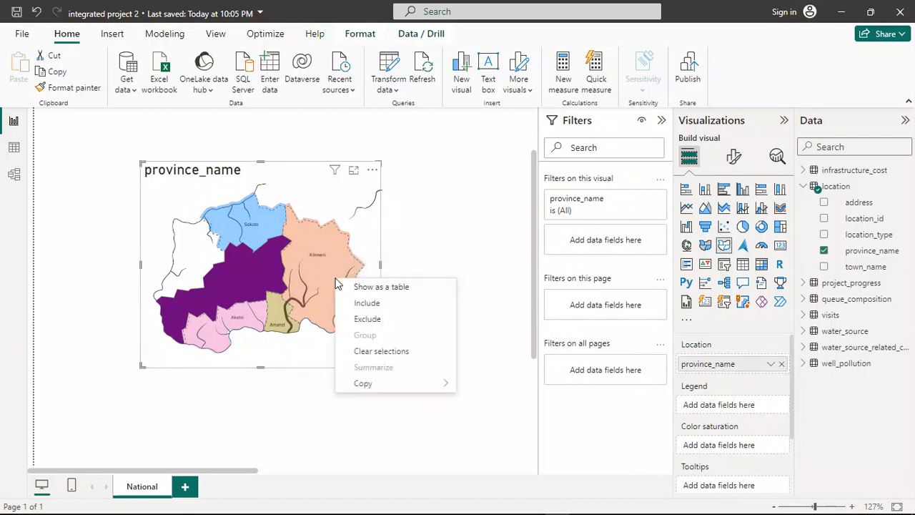
left_click(443, 236)
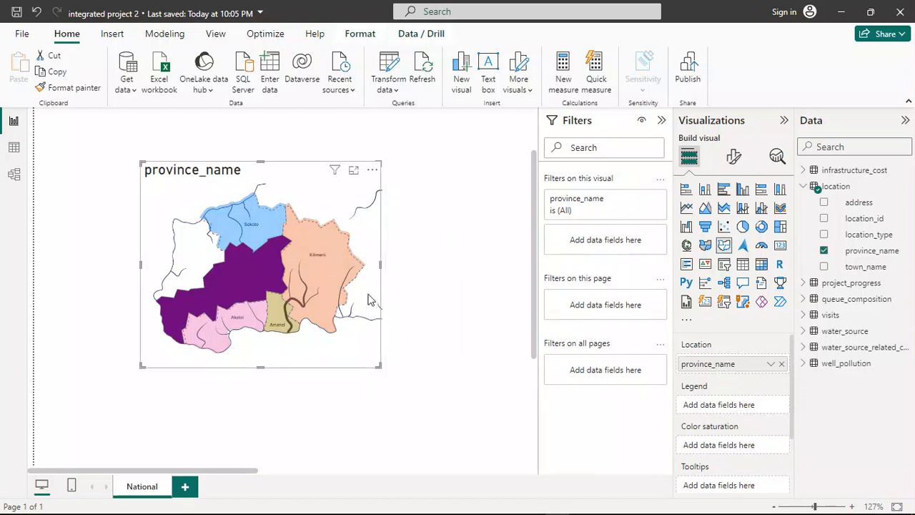
mouse_move(285, 236)
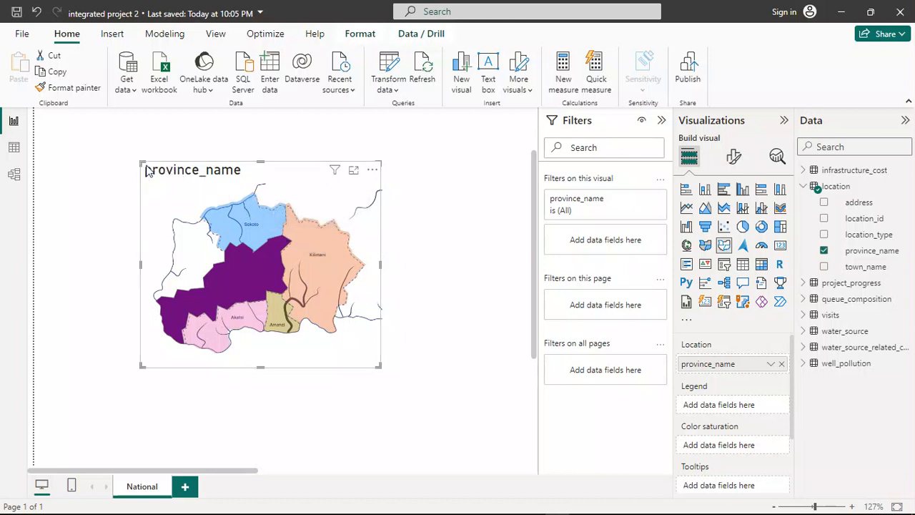
mouse_move(143, 163)
left_mouse_down()
mouse_move(149, 168)
mouse_move(143, 163)
left_mouse_up()
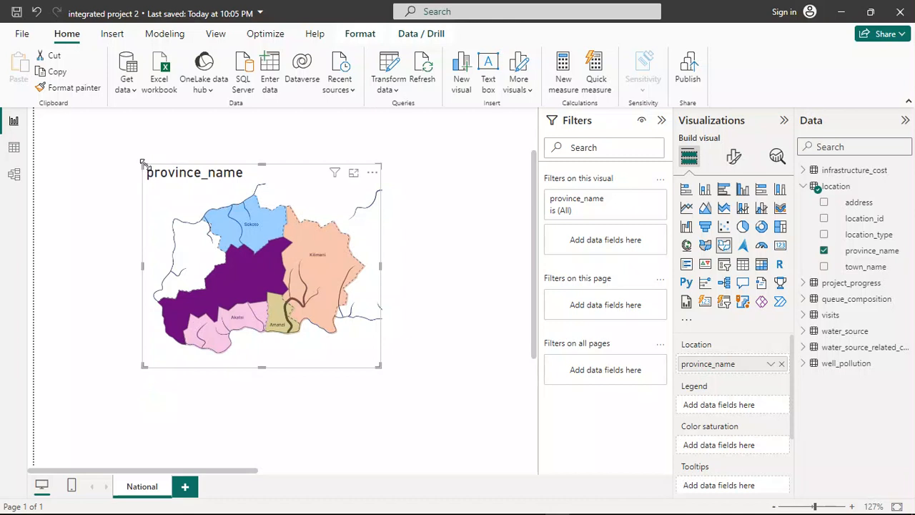
Highlight Kilimani to check the alignment of the other provinces with the background map, and clear the highlight.
left_click(468, 300)
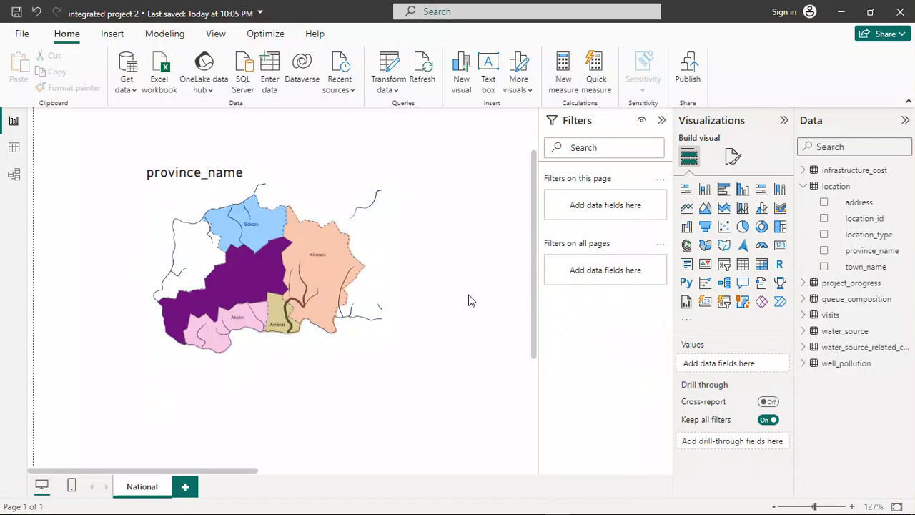
left_click_drag(103, 172, 437, 399)
left_click(343, 290)
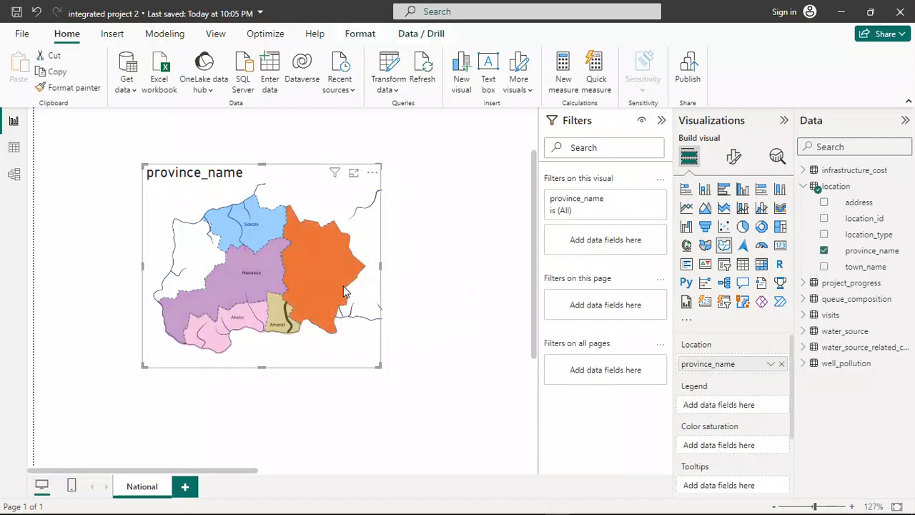
left_click(372, 317)
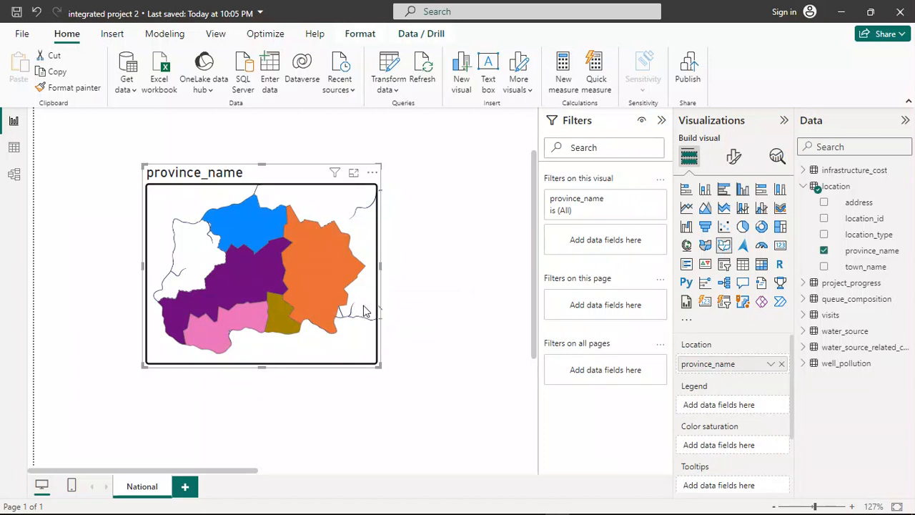
left_click(373, 174)
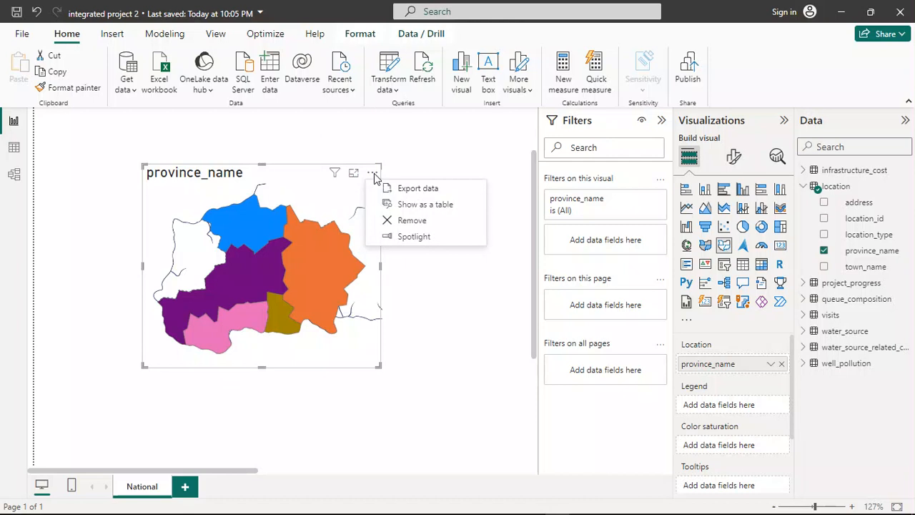
left_click(417, 169)
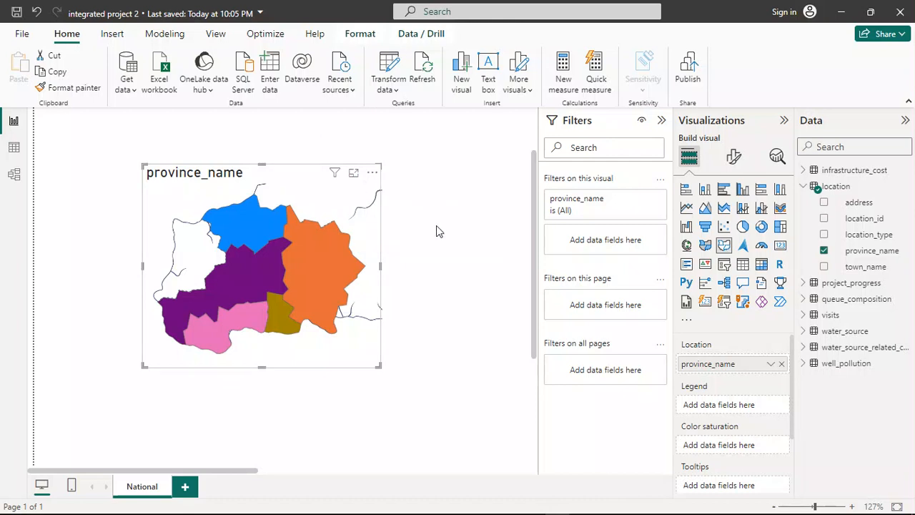
right_click(338, 215)
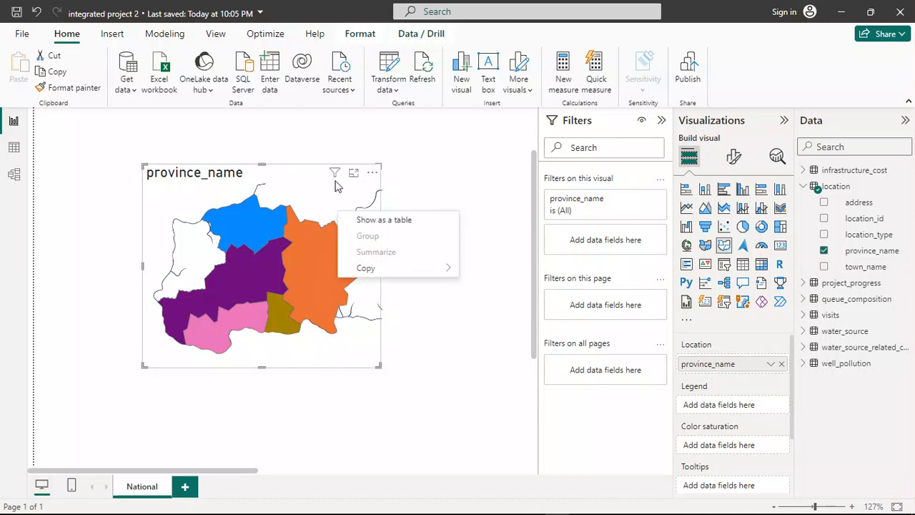
Highlight Kilimani again to inspect how the shape map sits over the background labels and borders.
left_click(297, 230)
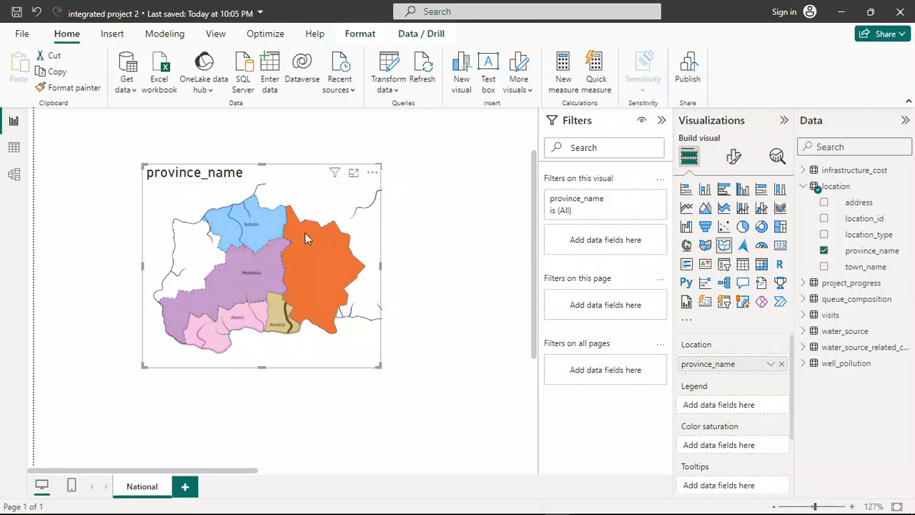
left_click(338, 198)
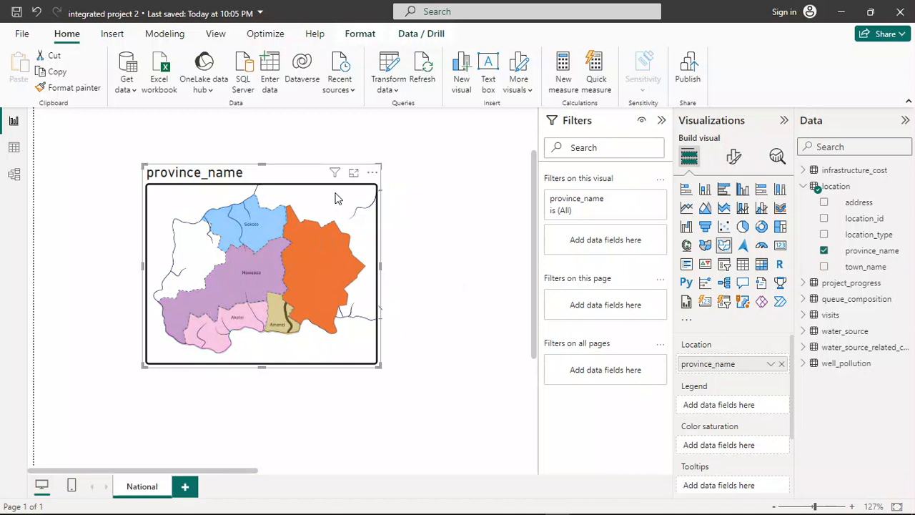
left_click(316, 181)
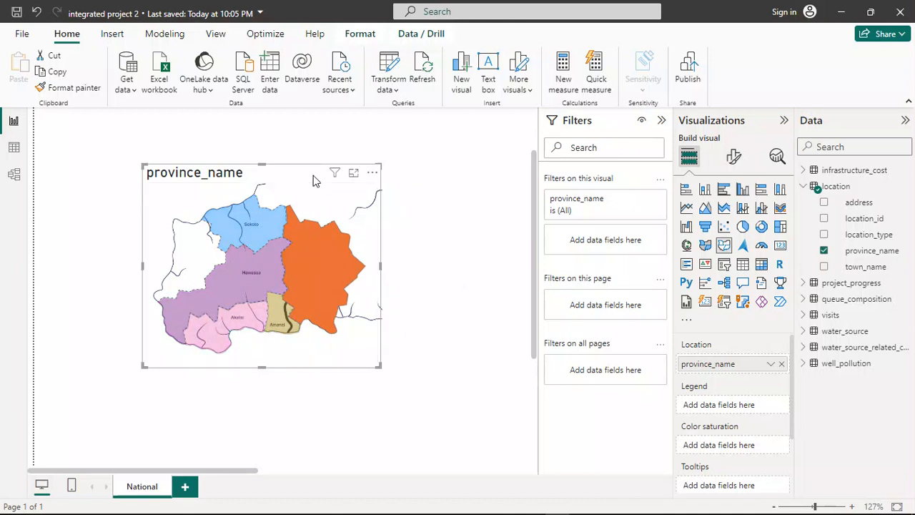
left_click(315, 197)
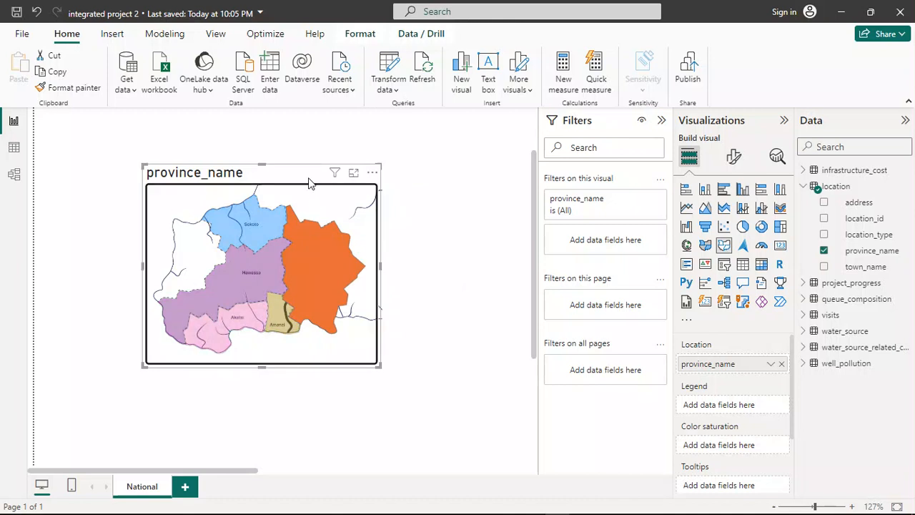
Clear the Kilimani highlight and group the shape map with the background map image.
left_click(308, 176)
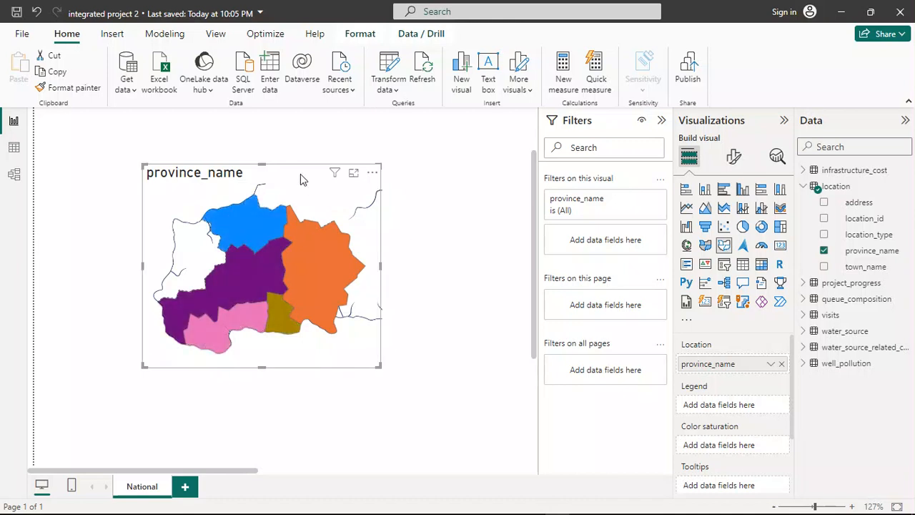
key("ctrl+a")
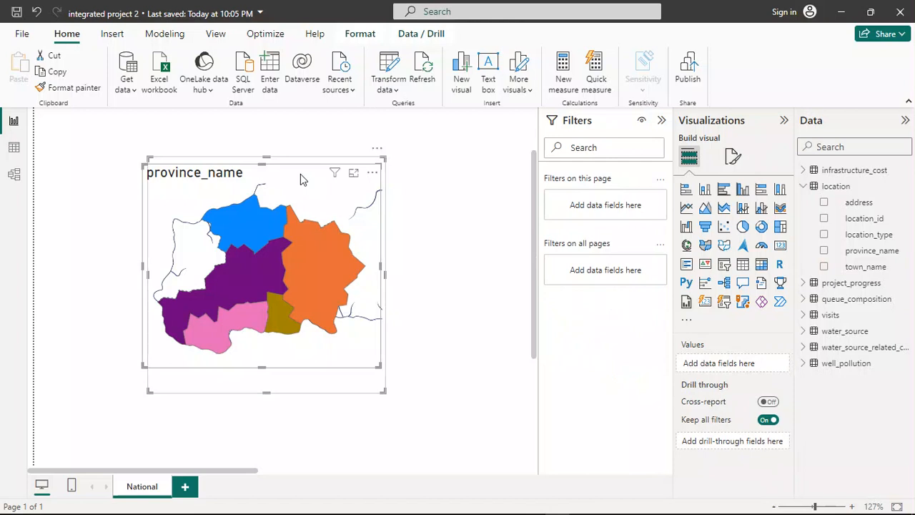
left_click(360, 35)
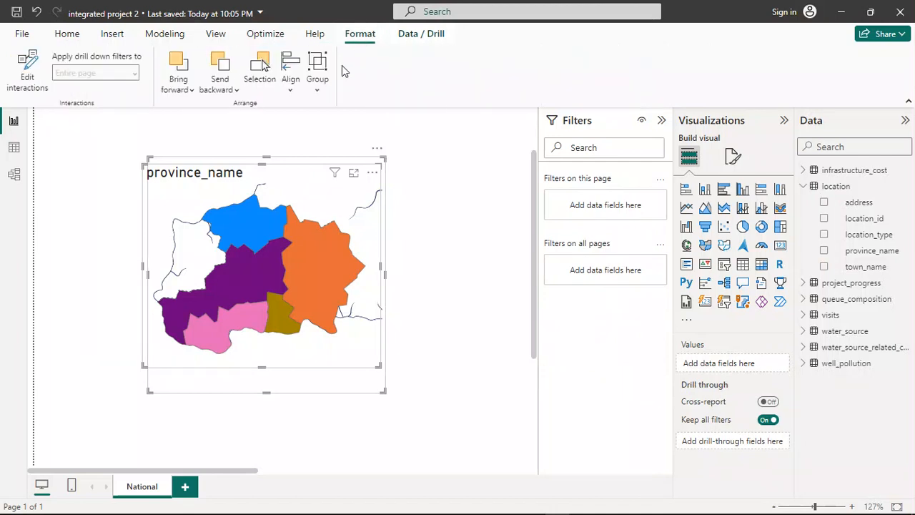
left_click(317, 75)
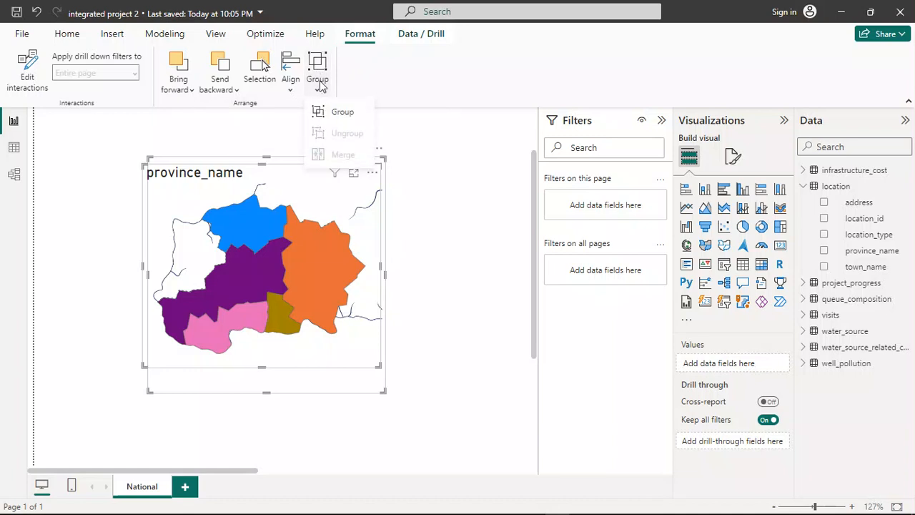
left_click(340, 113)
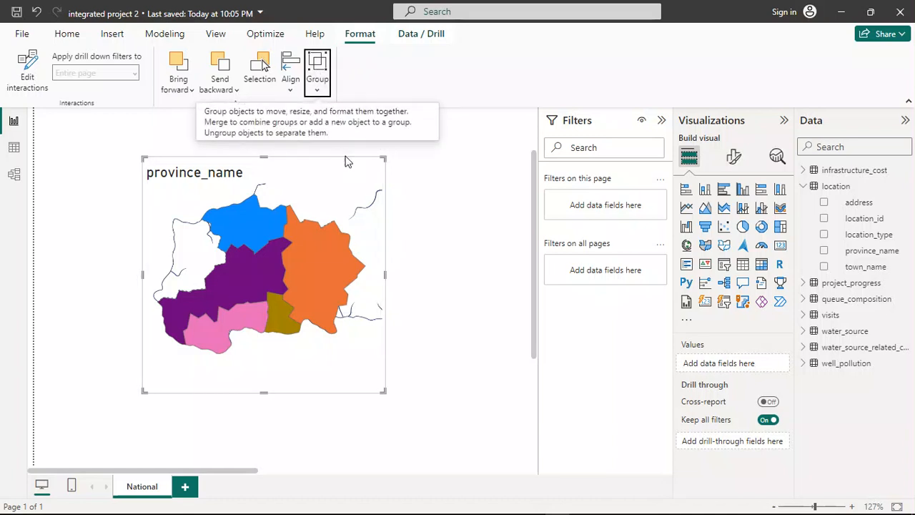
Try enlarging the grouped map from its upper-right corner and undo the resize.
left_click_drag(384, 165, 412, 169)
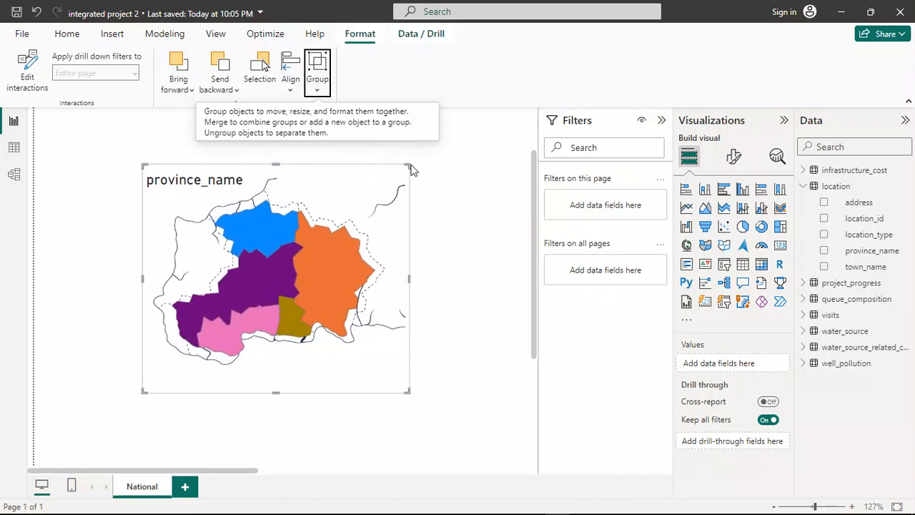
mouse_move(342, 252)
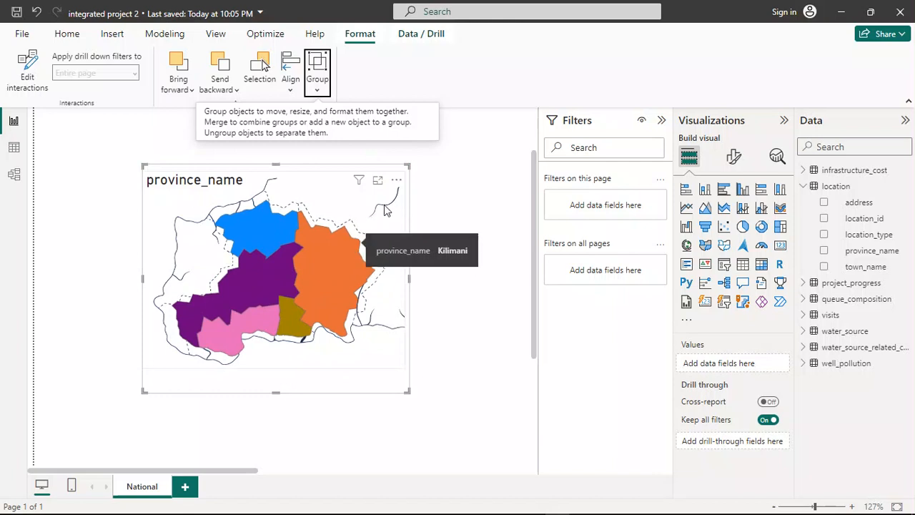
key("ctrl+z")
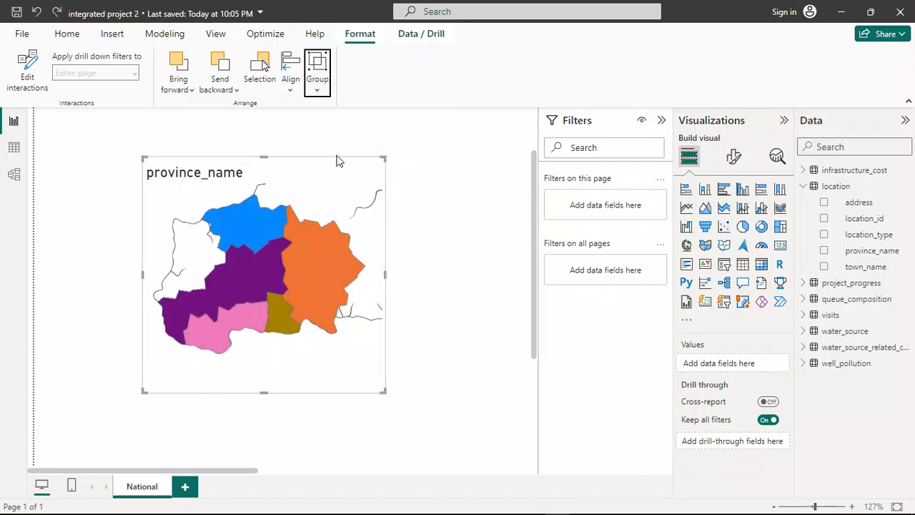
left_click(412, 372)
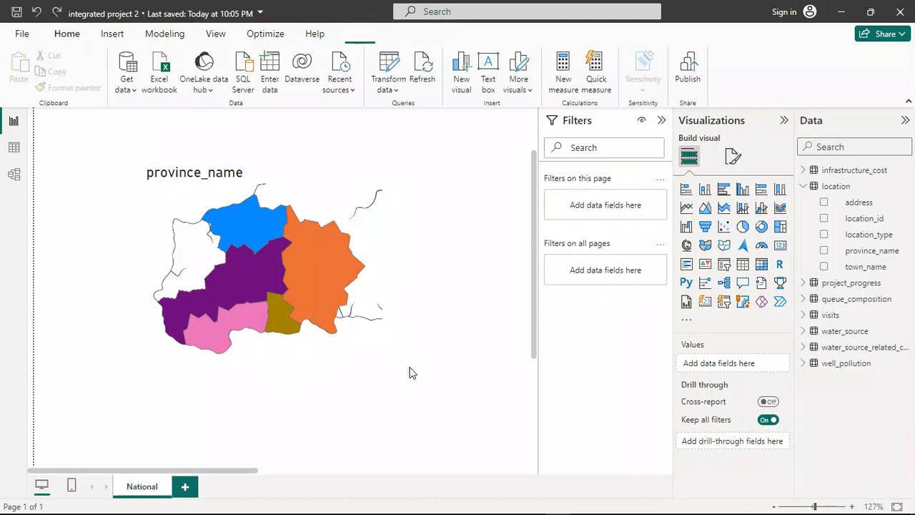
key("ctrl+a")
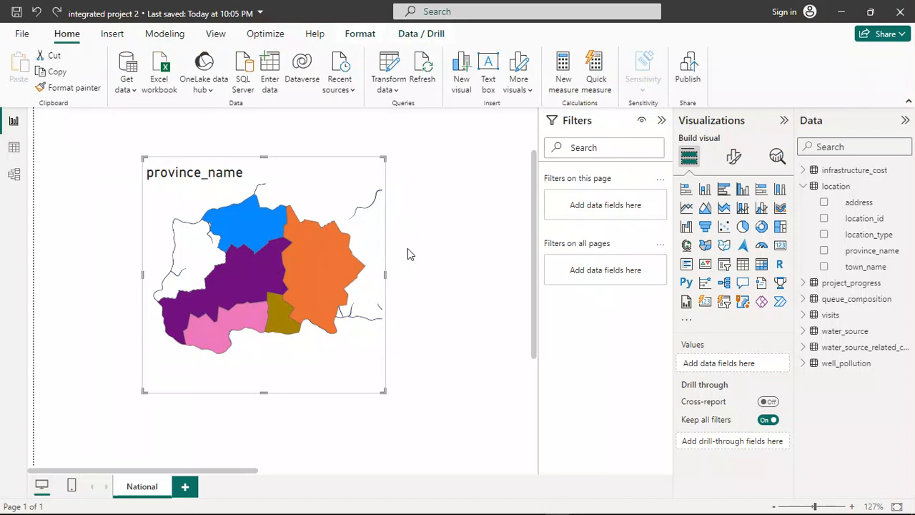
left_click(355, 39)
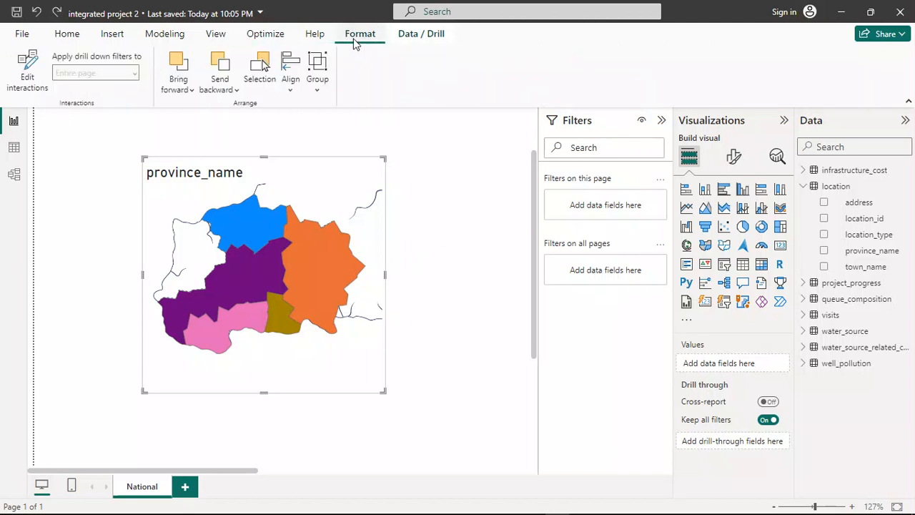
left_click(319, 80)
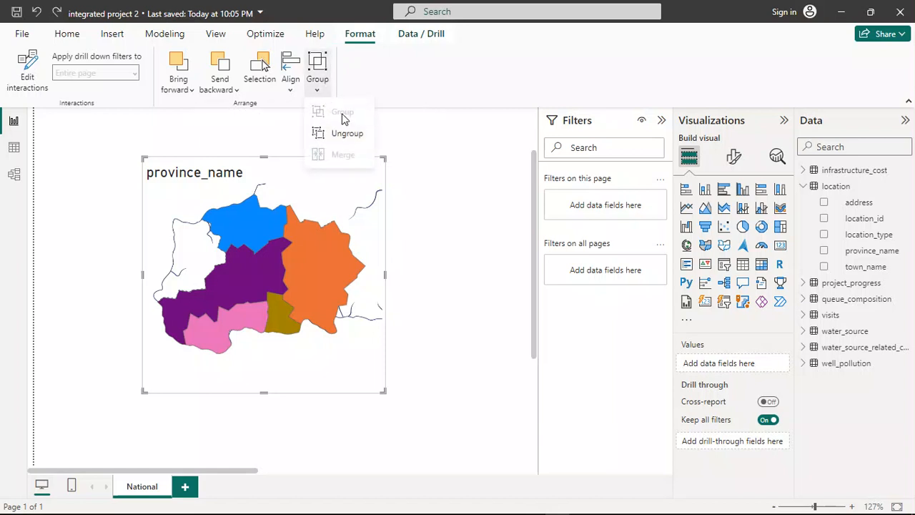
left_click(443, 293)
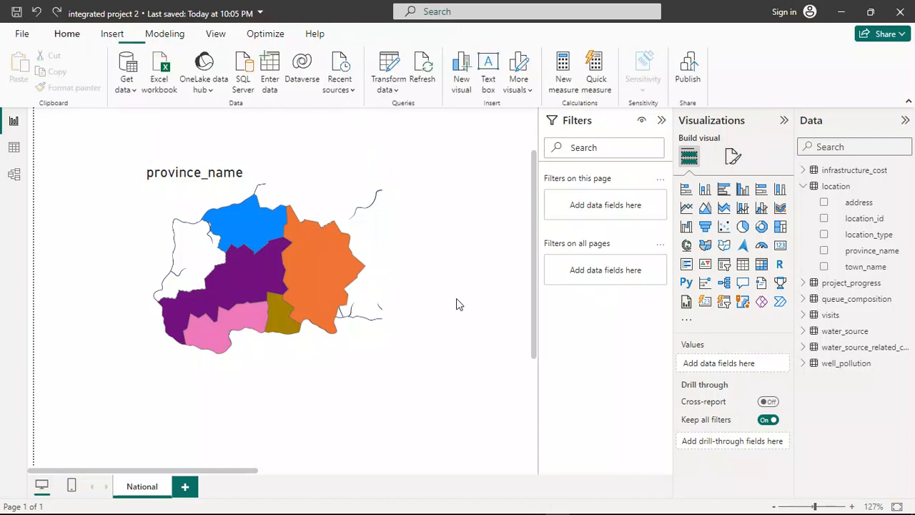
Highlight Kilimani, try shrinking the grouped map from its upper-left corner, and undo the resize.
left_click(313, 305)
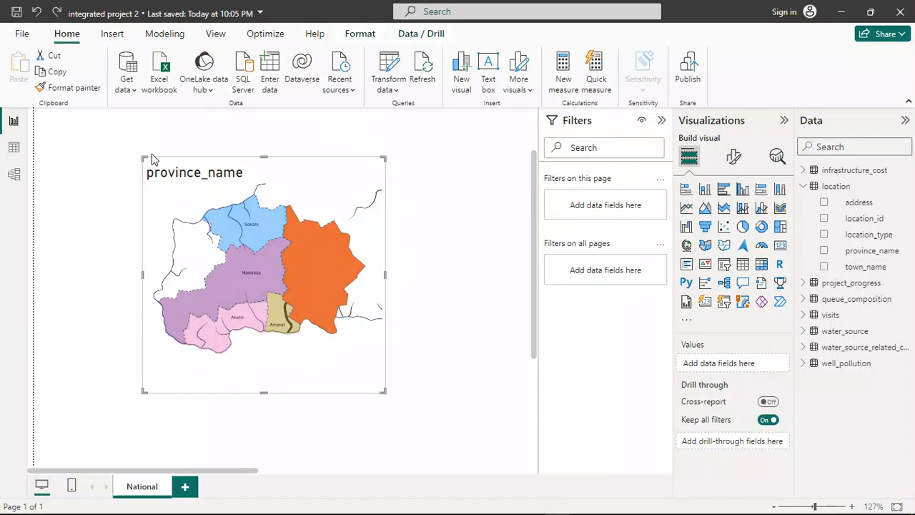
left_click_drag(143, 157, 171, 186)
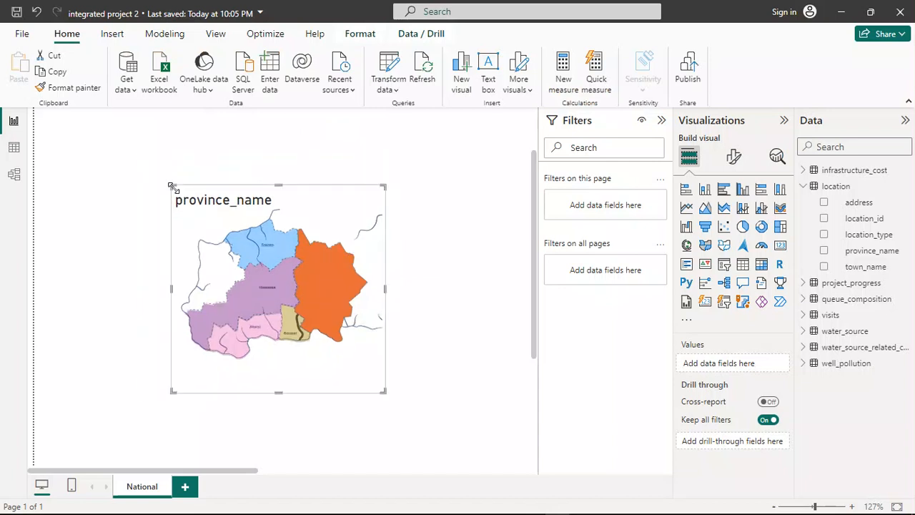
key("ctrl+z")
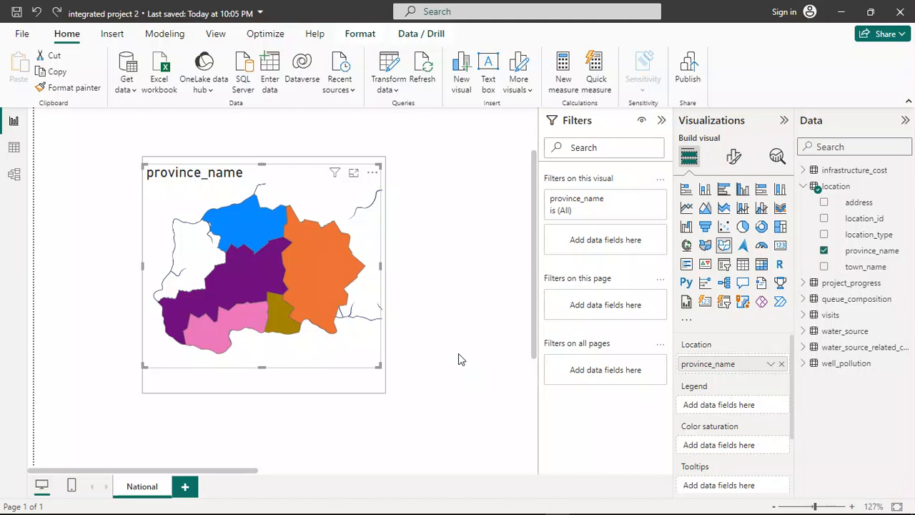
Try shrinking only the shape map inside the group from its lower-right corner.
left_click(295, 278)
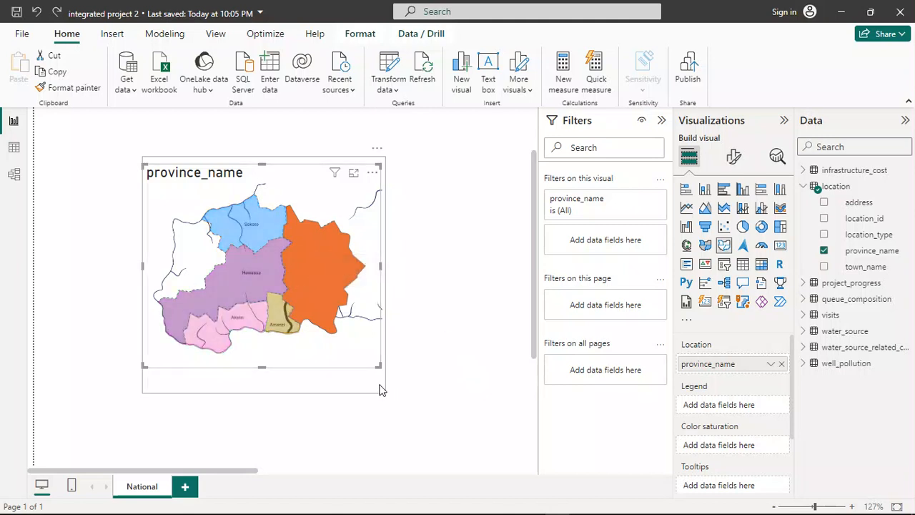
left_click_drag(377, 366, 359, 357)
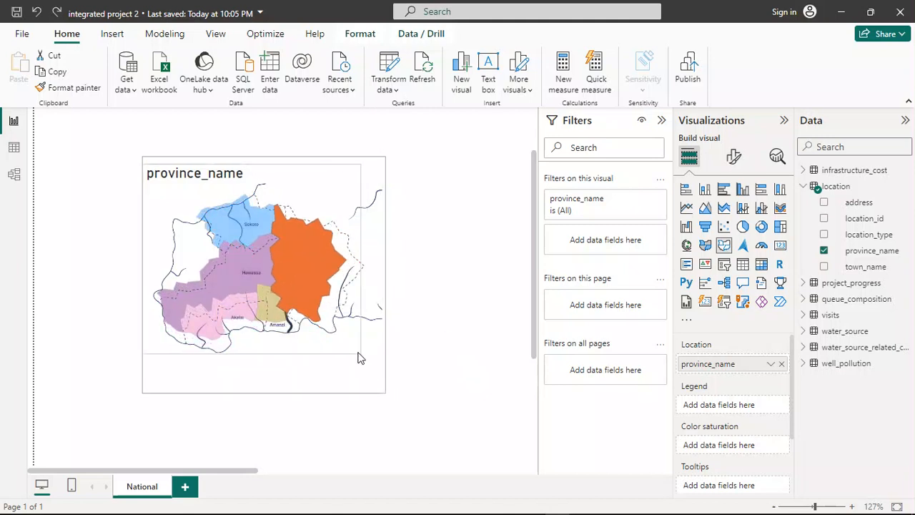
left_click(399, 398)
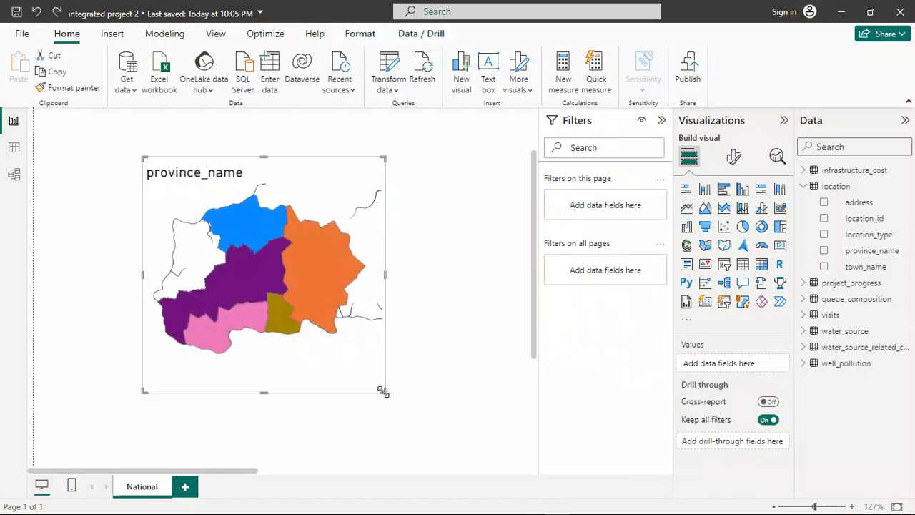
Move the grouped map into the upper-left corner of the National page and deselect it.
left_click_drag(361, 377, 260, 300)
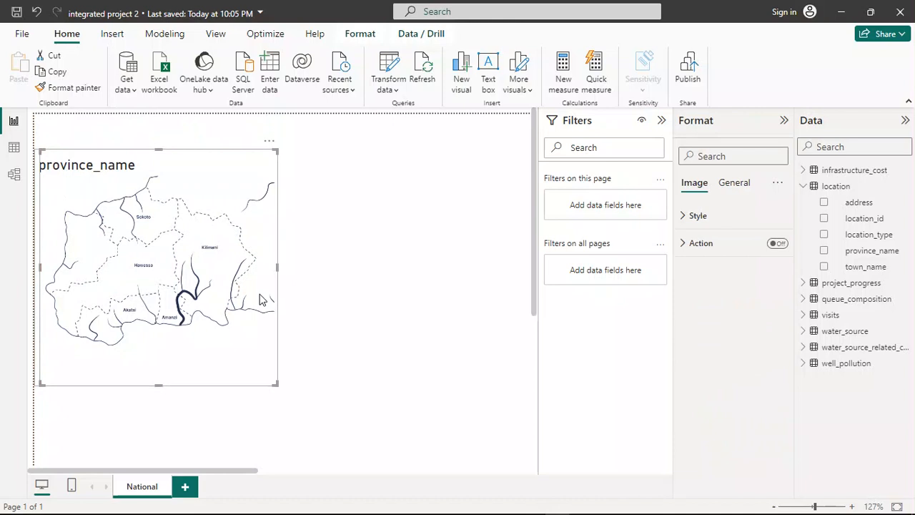
left_click_drag(250, 374, 250, 350)
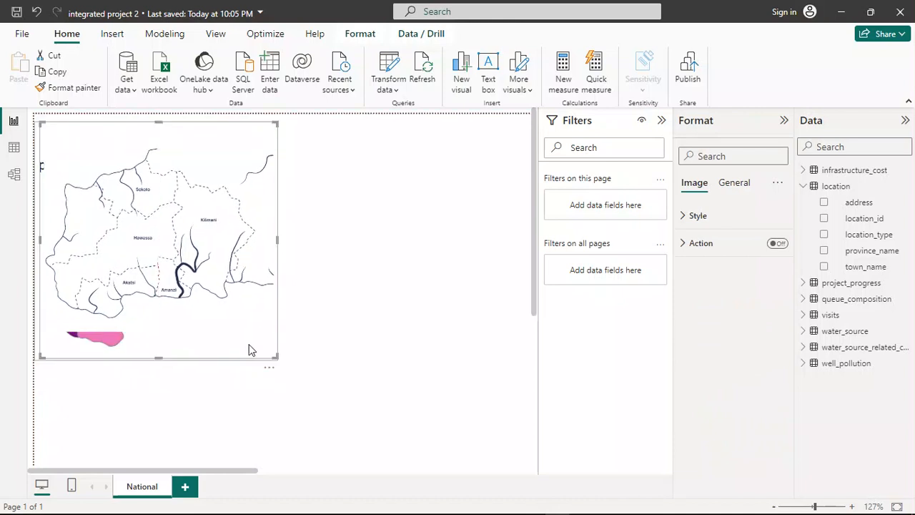
left_click(315, 380)
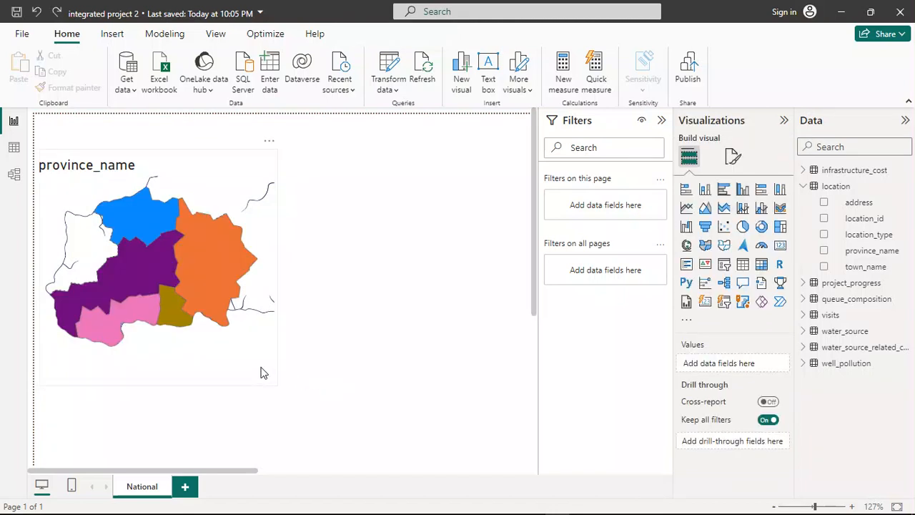
left_click(278, 379)
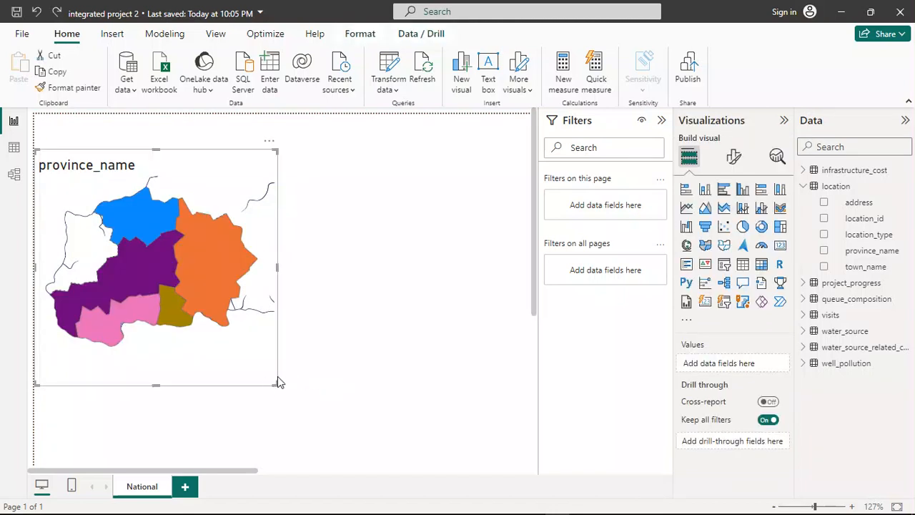
left_click_drag(265, 378, 277, 352)
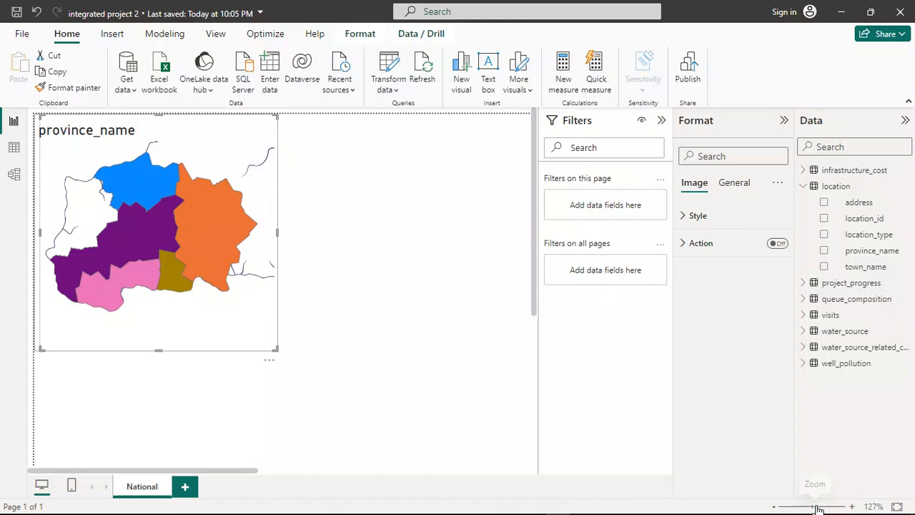
left_click_drag(817, 507, 808, 507)
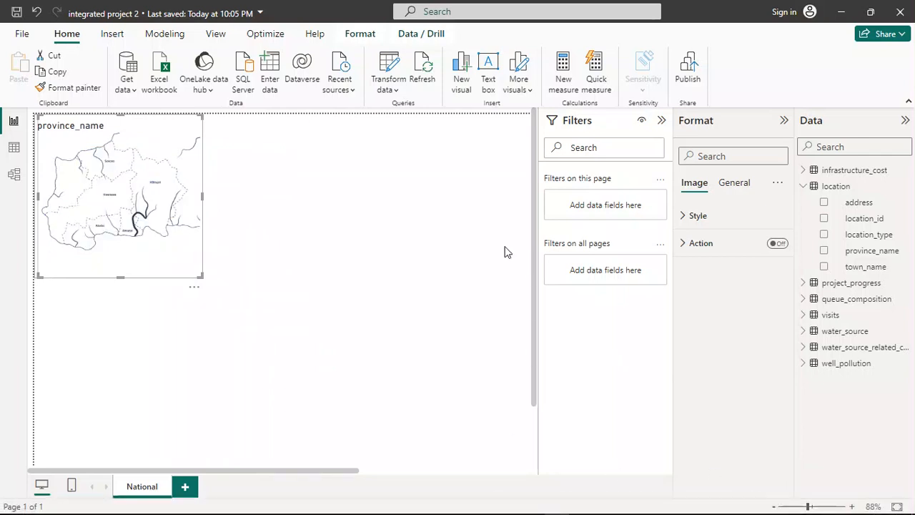
left_click(278, 198)
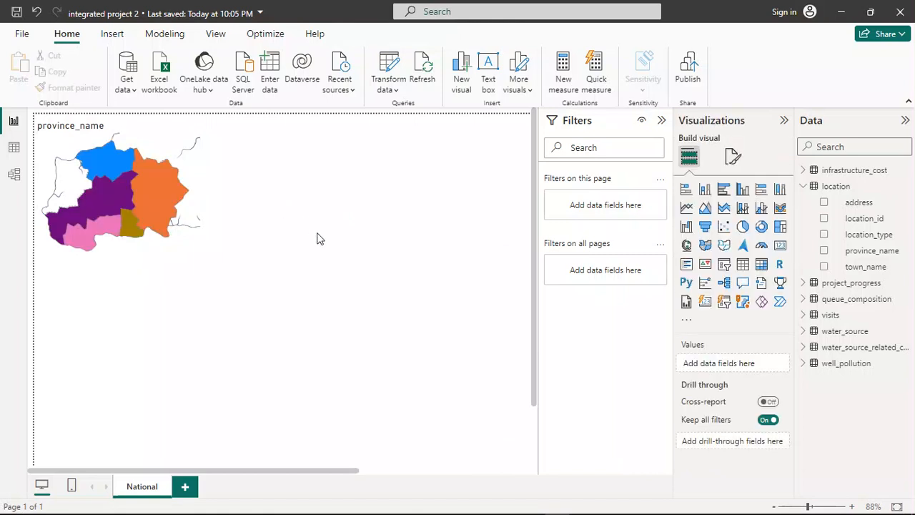
Consult the list of required visuals in Part_2 (1).pdf and add an empty pie chart to the right of the map in Power BI.
mouse_move(303, 513)
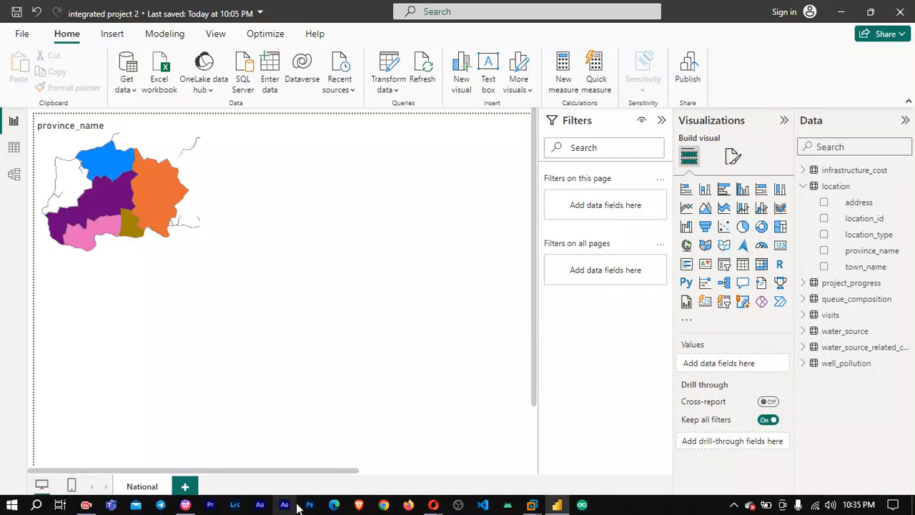
left_click(185, 507)
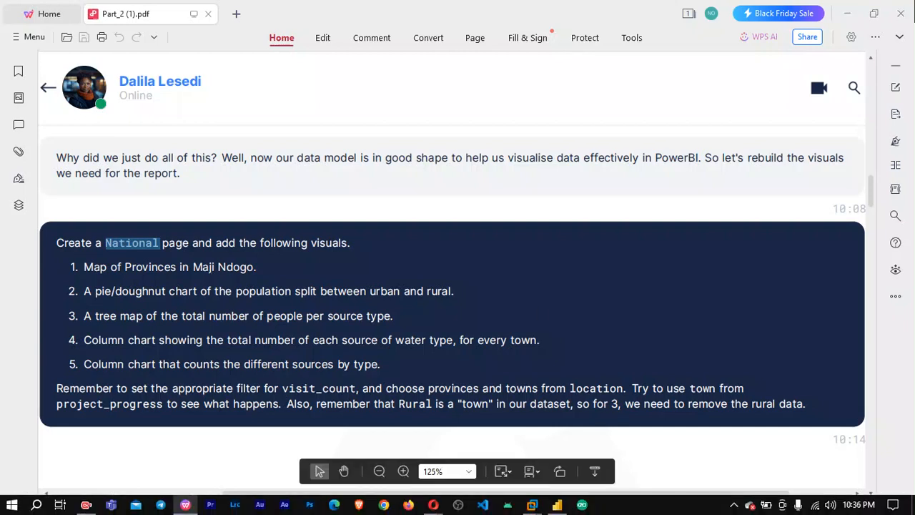
left_click(556, 505)
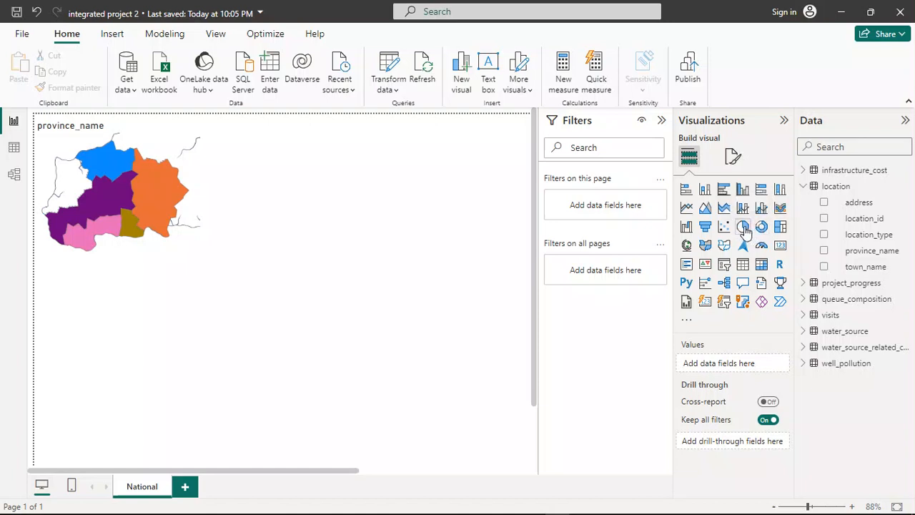
left_click(743, 228)
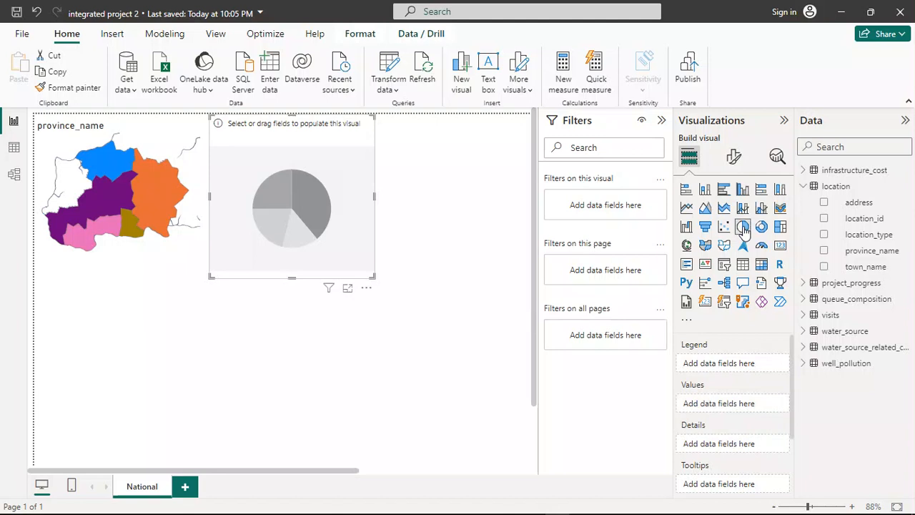
left_click_drag(333, 200, 391, 208)
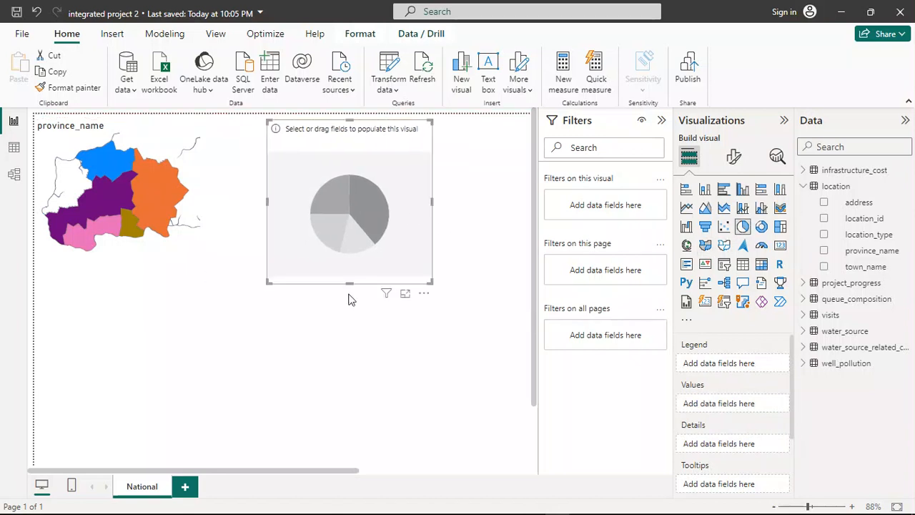
Reread the urban and rural population chart requirement in Part_2 (1).pdf and return to the Power BI report.
left_click(187, 504)
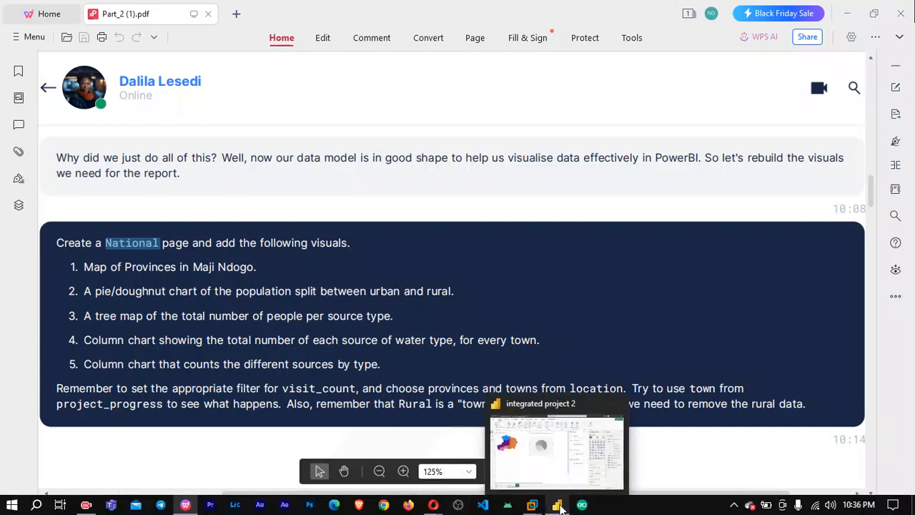
left_click(558, 506)
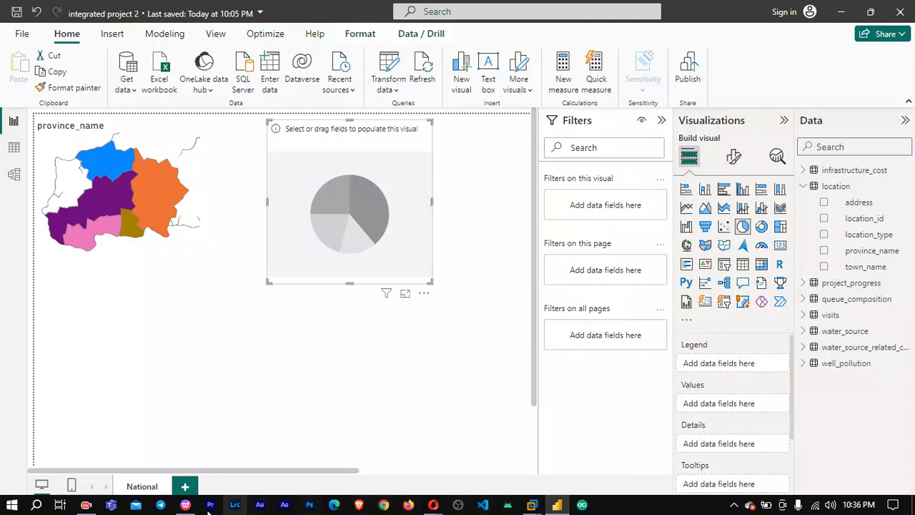
left_click(185, 505)
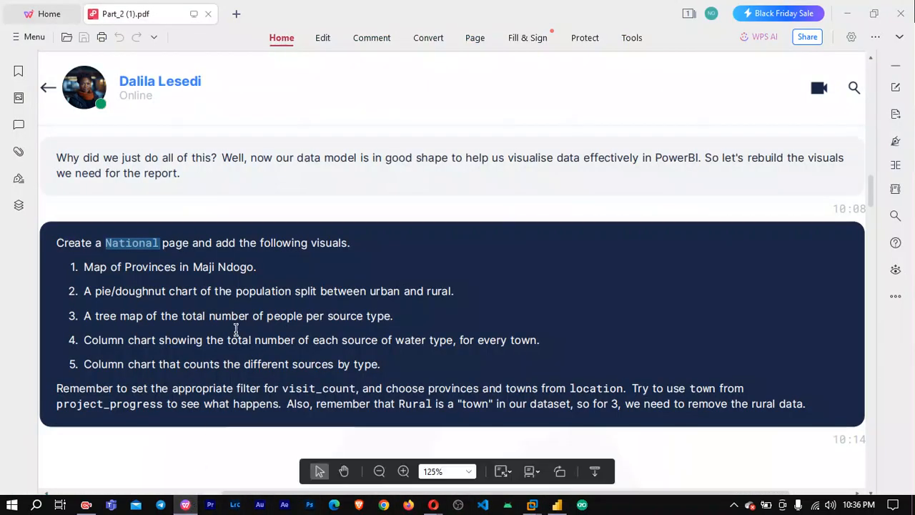
left_click(557, 504)
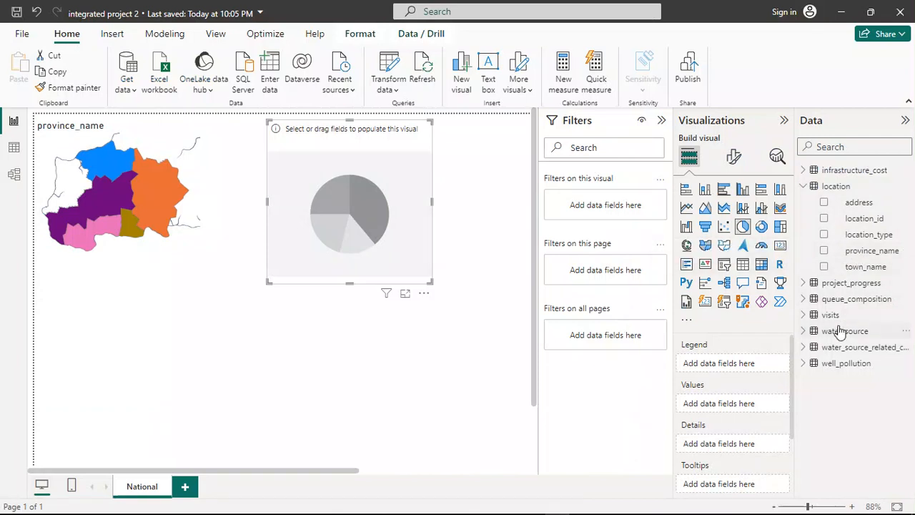
Add location_type from the location table as the pie chart's legend and enlarge the chart slightly from its lower-left corner.
left_click(864, 238)
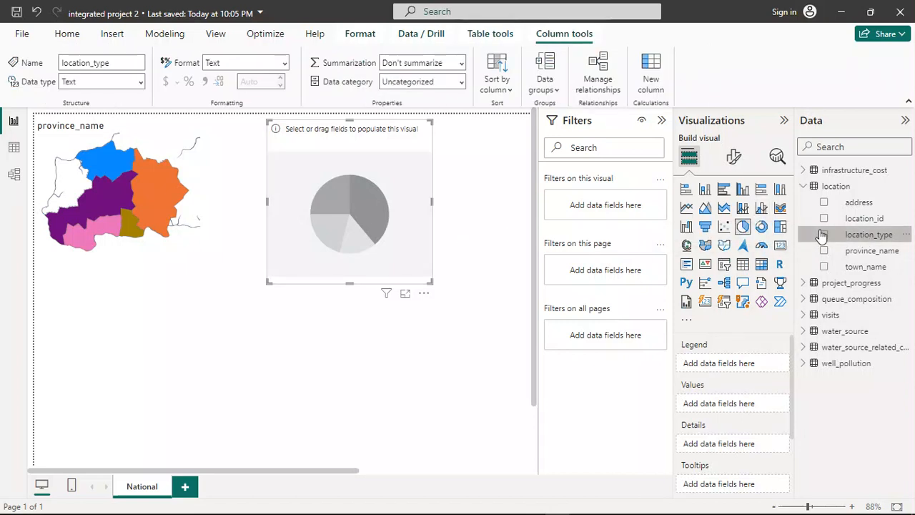
left_click(824, 235)
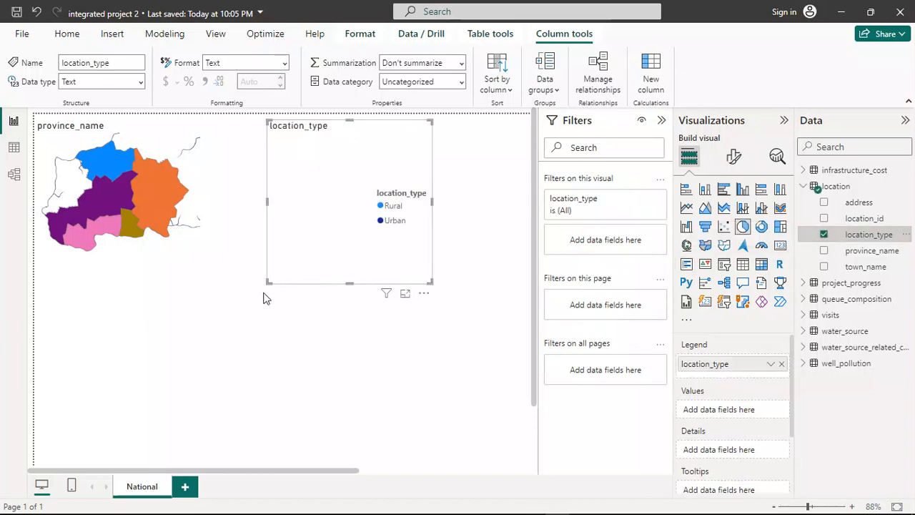
left_click_drag(268, 283, 258, 295)
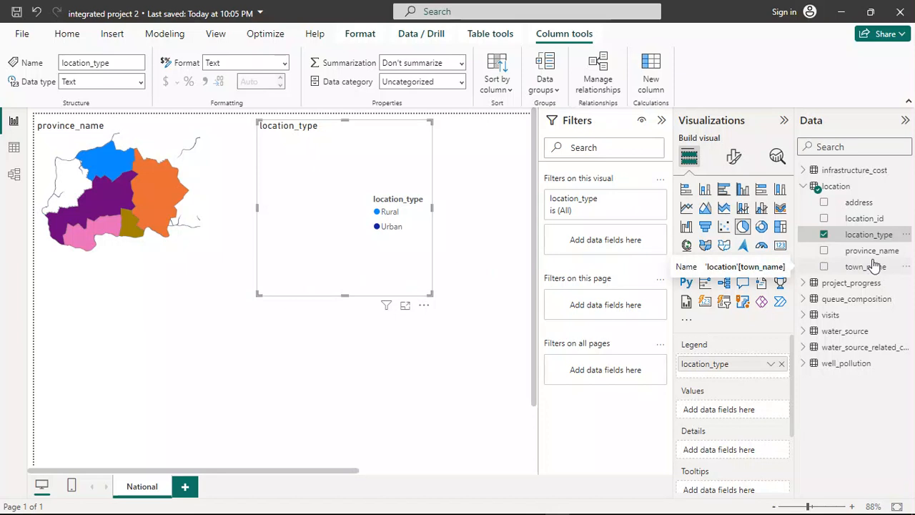
Add location_type to the pie chart's details and number_of_people_served from the water_source table to its values.
left_click_drag(866, 235, 373, 214)
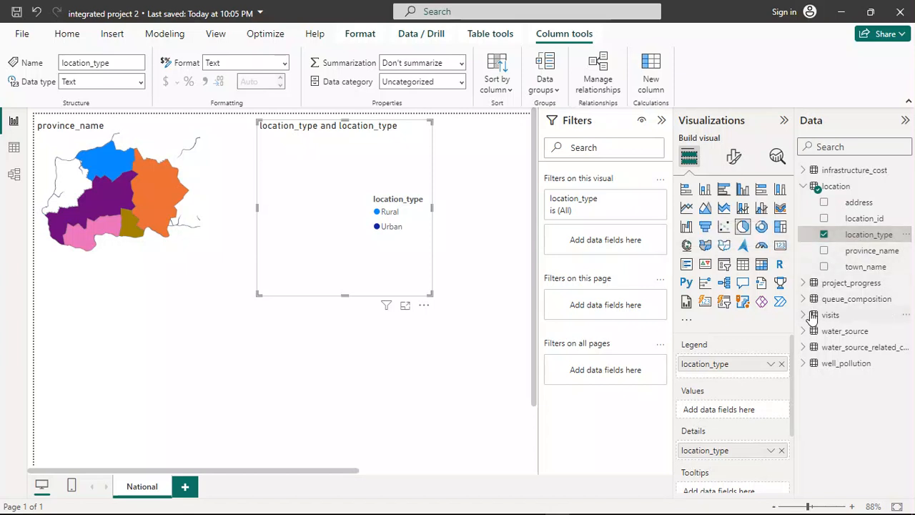
left_click(811, 332)
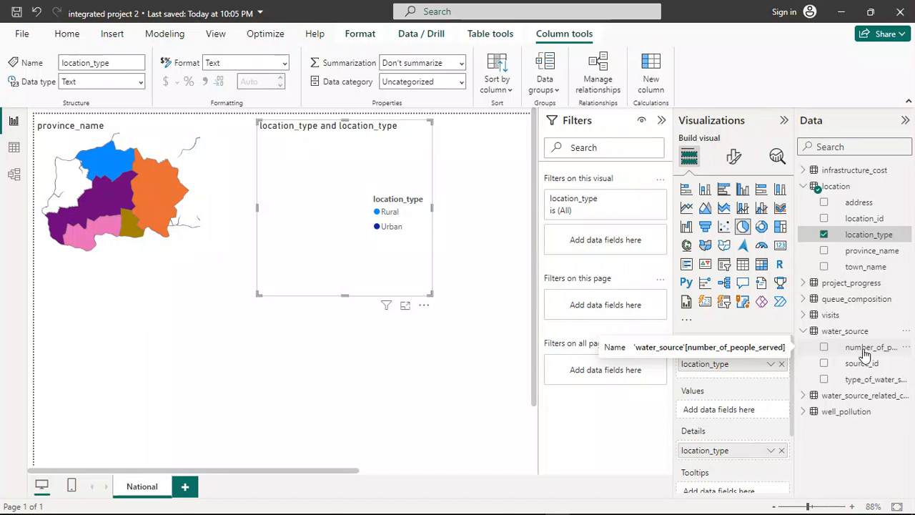
left_click_drag(865, 353, 732, 410)
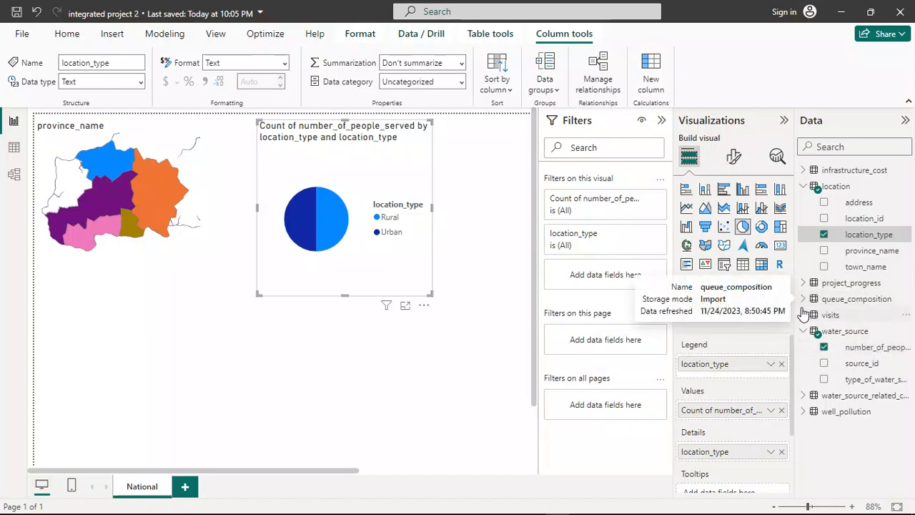
Filter the pie chart by visit_count from the visits table so that only items whose value is 1 are included.
left_click(803, 315)
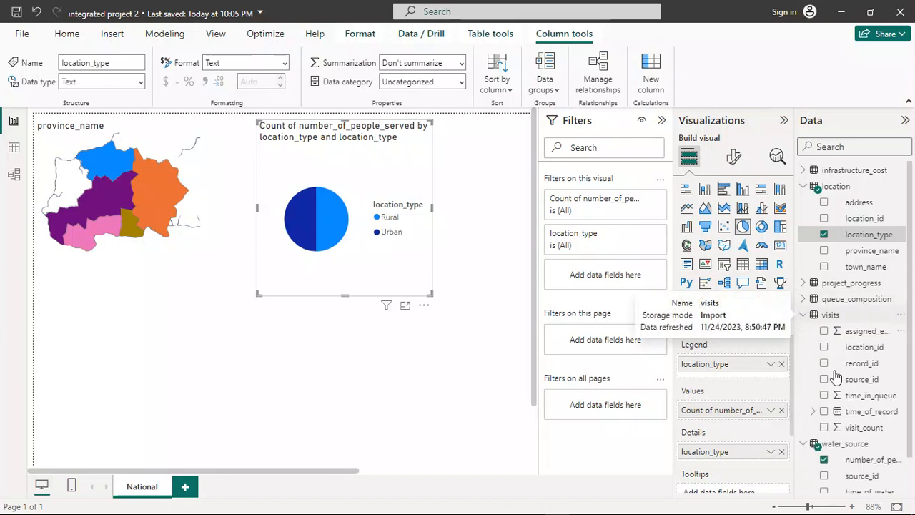
left_click_drag(857, 427, 617, 276)
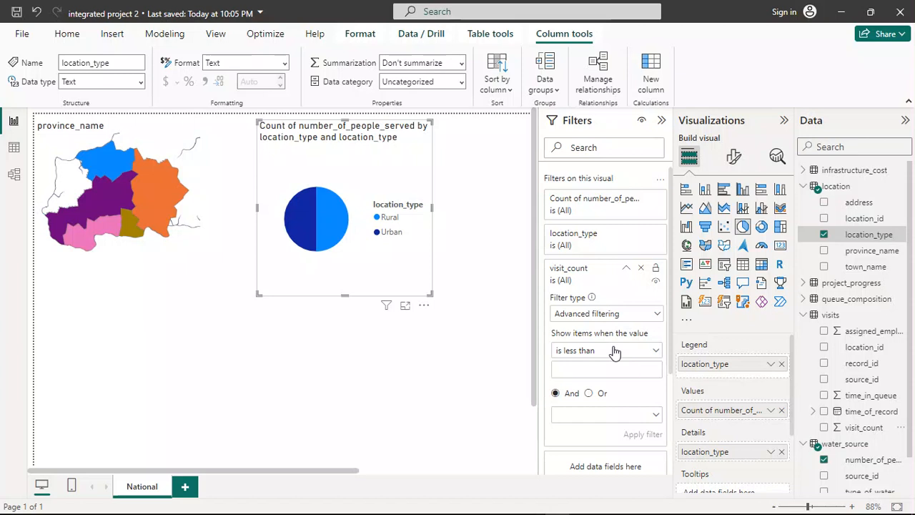
left_click(614, 351)
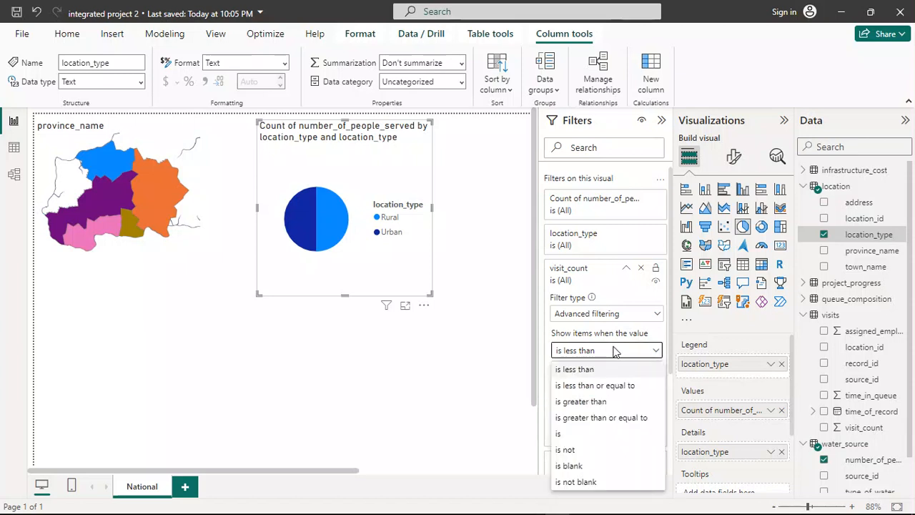
left_click(584, 434)
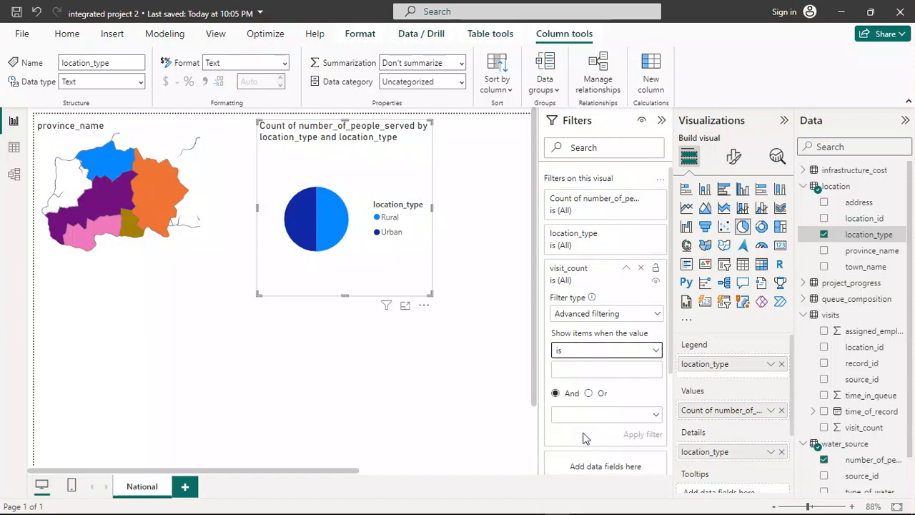
left_click(585, 374)
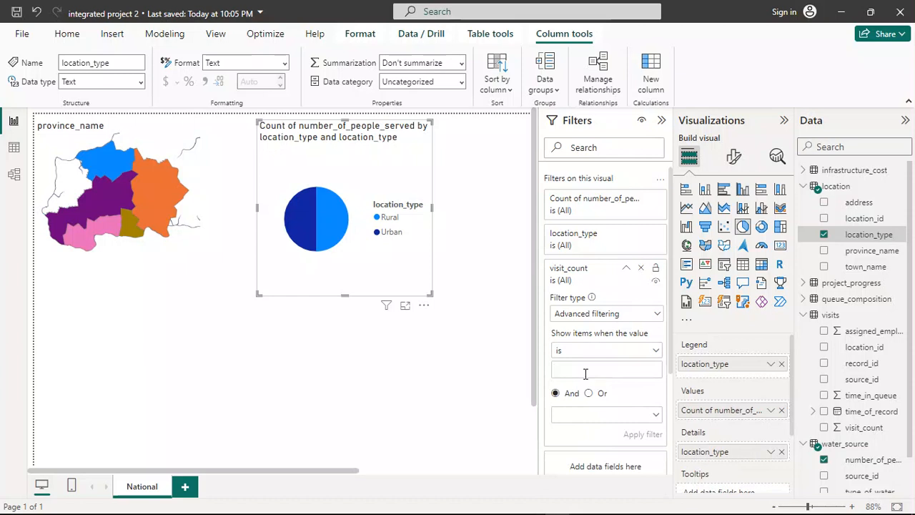
type("1")
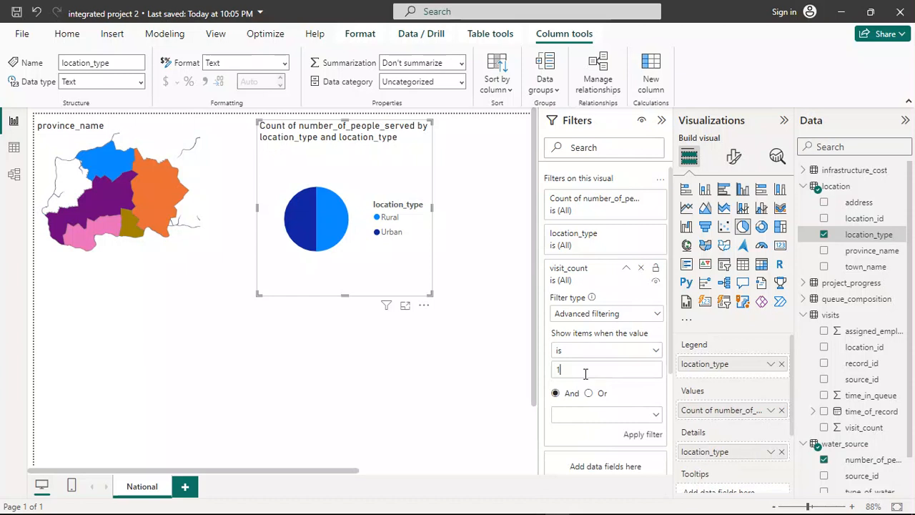
left_click(640, 437)
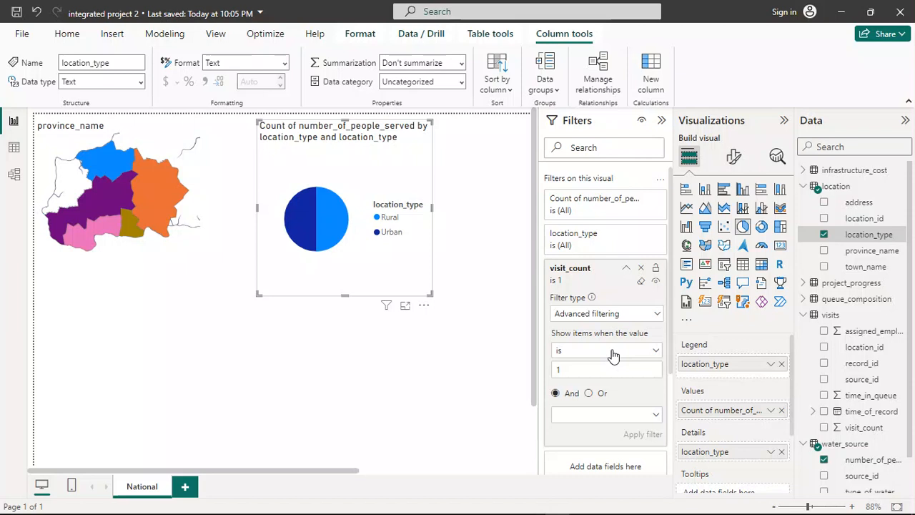
Enlarge the pie chart slightly from its lower-right corner, inspect the Rural slice's details and deselect the chart.
left_click_drag(431, 293, 447, 300)
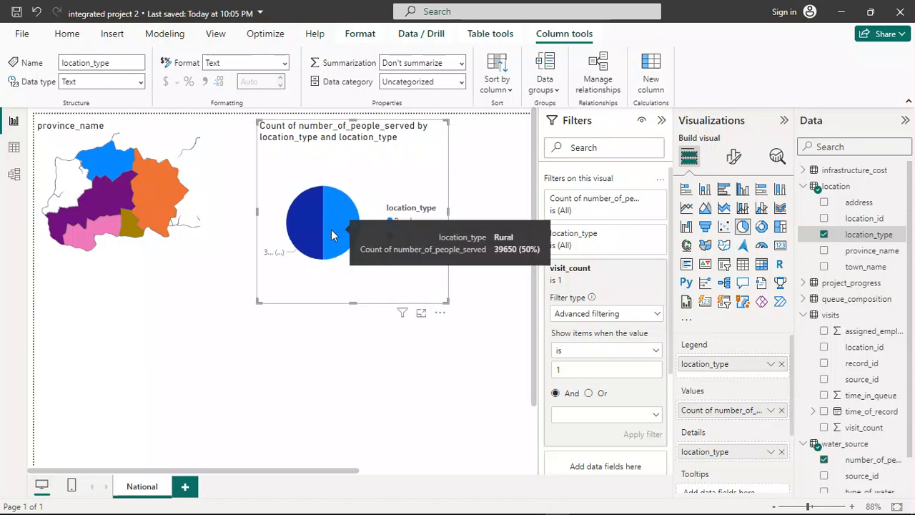
mouse_move(331, 233)
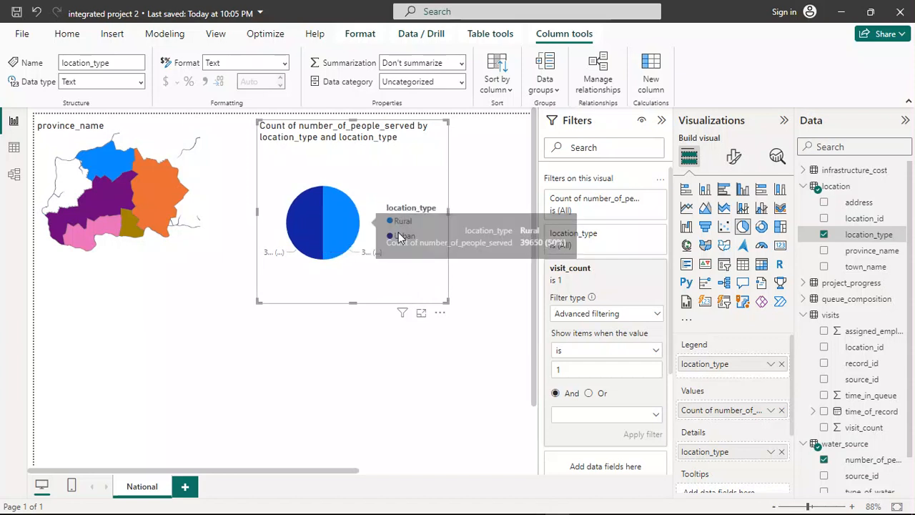
left_click(499, 275)
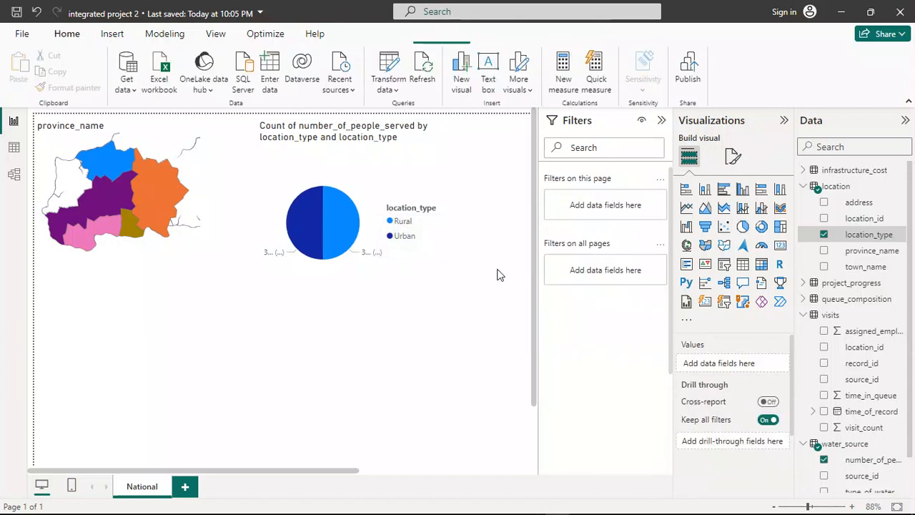
Change the aggregation of number_of_people_served in the pie chart from Count to Sum, check its field assignments and deselect it.
left_click(356, 226)
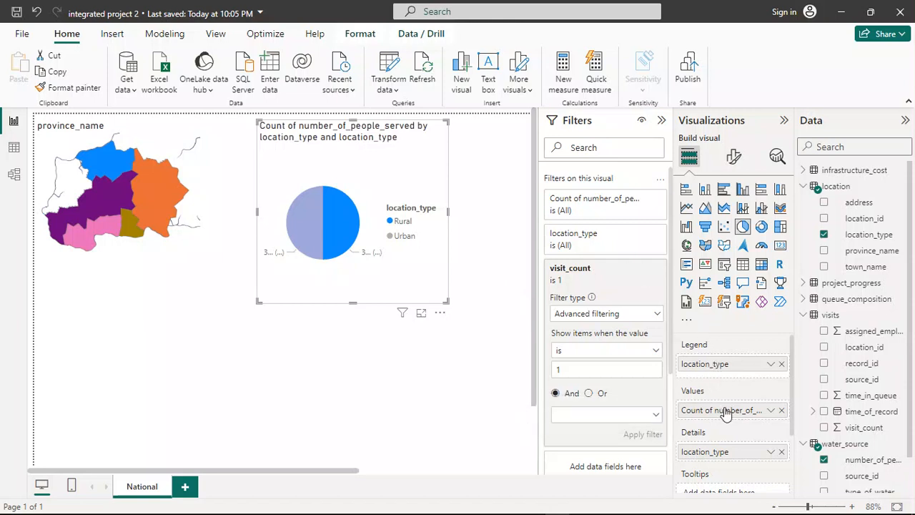
left_click(770, 411)
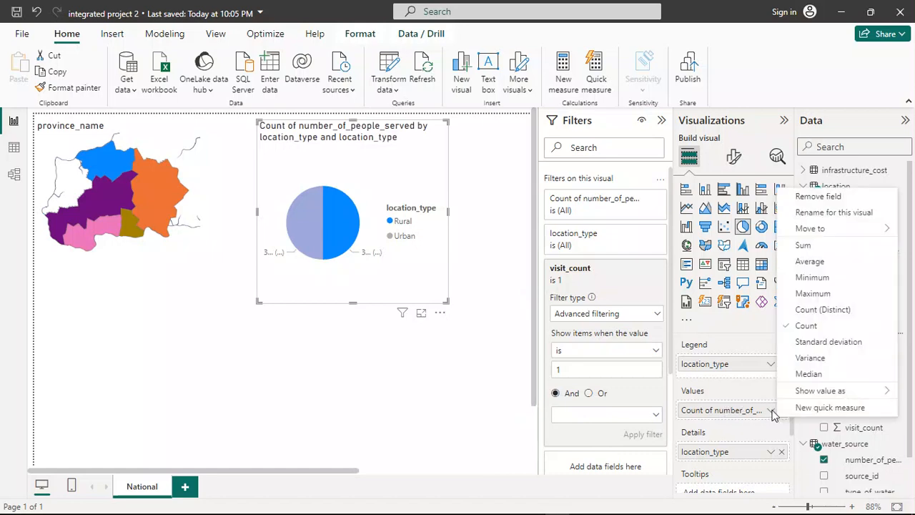
left_click(803, 245)
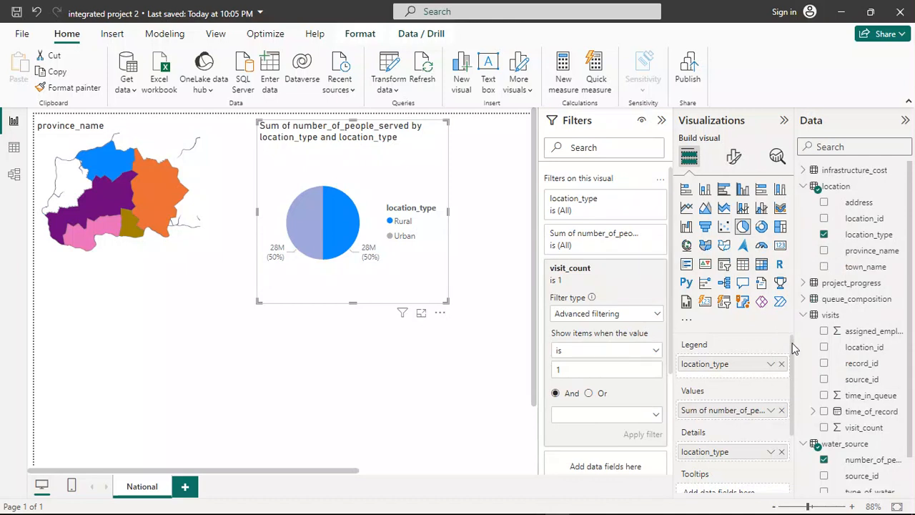
scroll(791, 343, "down", 1)
scroll(792, 343, "up", 1)
scroll(792, 348, "down", 3)
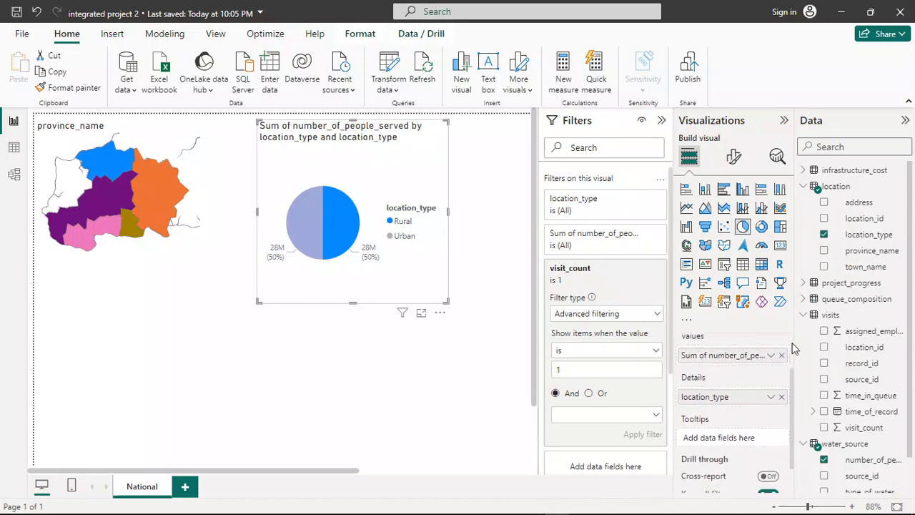
scroll(792, 348, "up", 1)
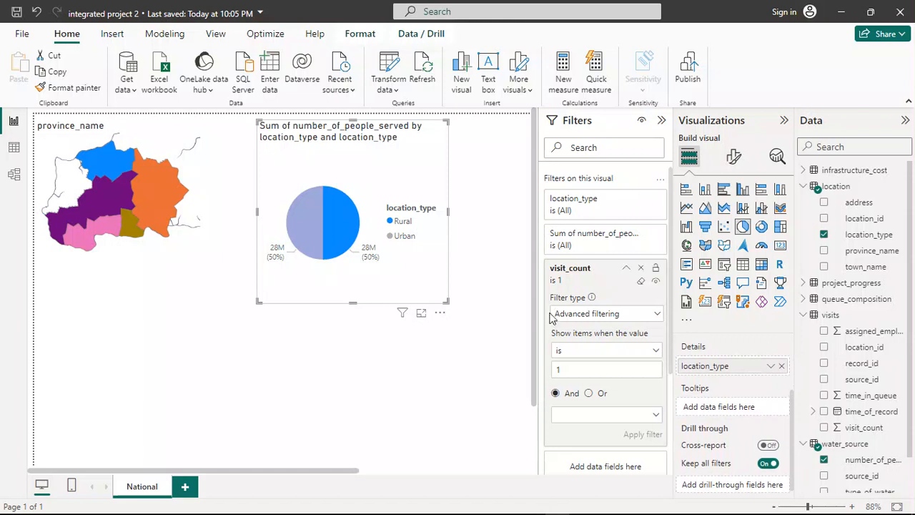
left_click(477, 292)
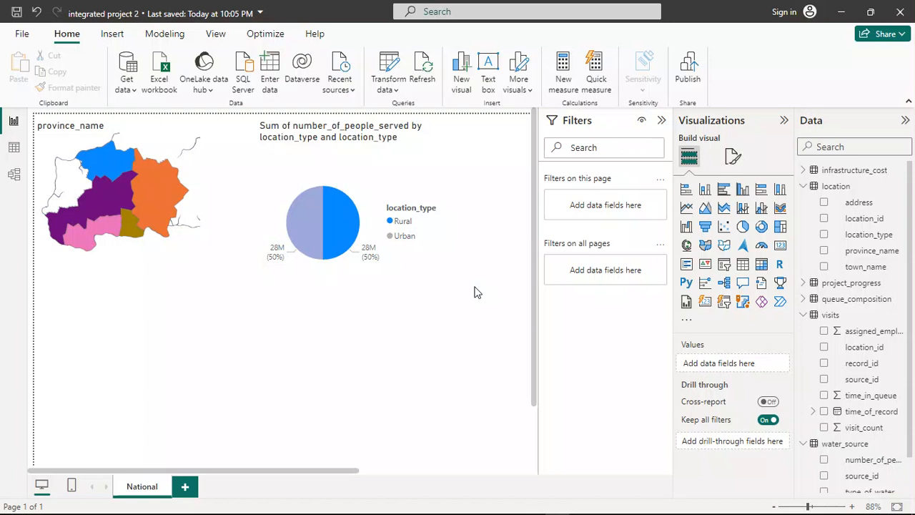
Check the list of required National page visuals in Part_2 (1).pdf and return to the Power BI report.
mouse_move(315, 509)
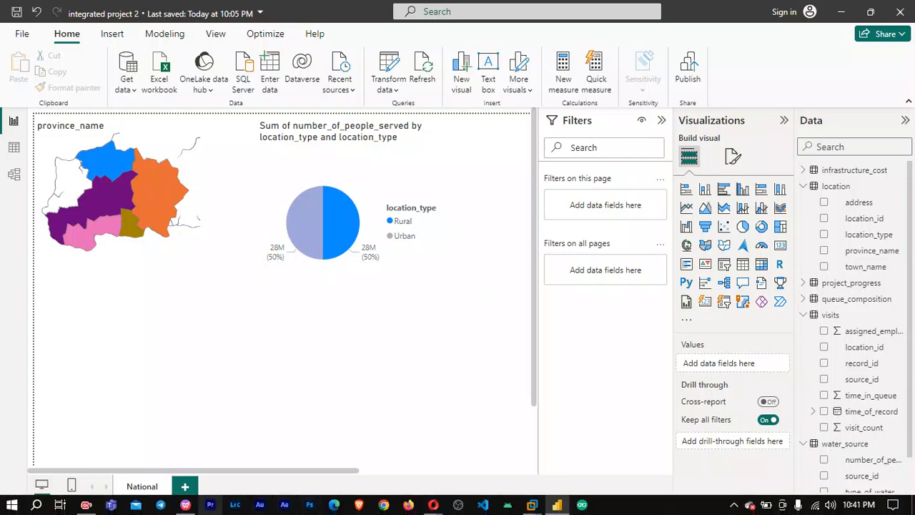
mouse_move(183, 506)
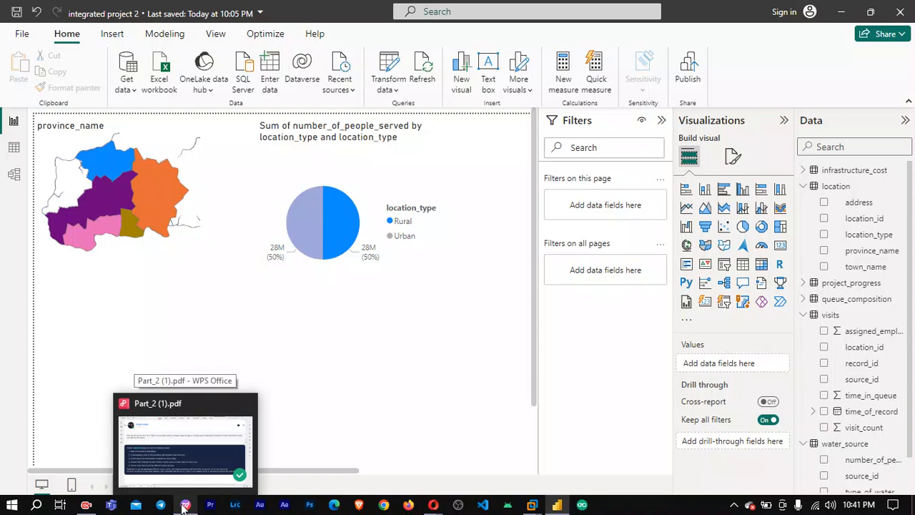
left_click(183, 506)
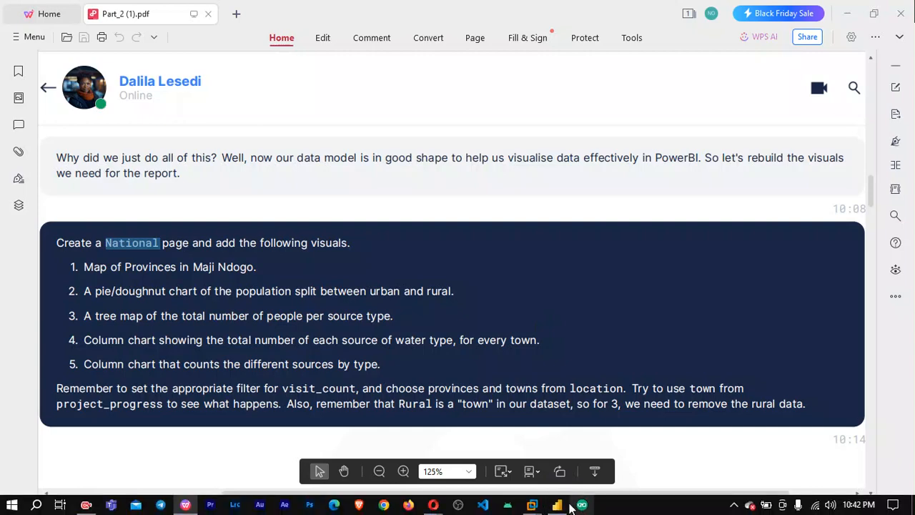
left_click(557, 504)
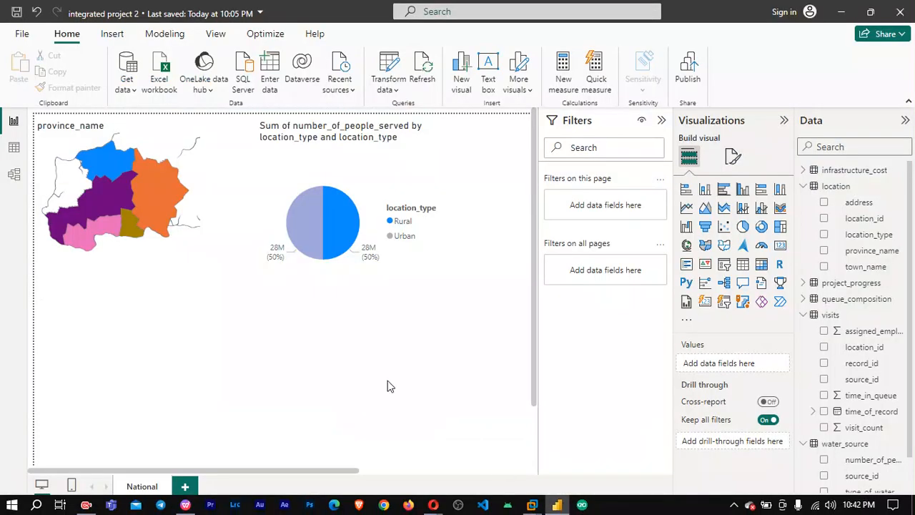
Examine the size properties and background effect settings available for the grouped province map.
left_click(125, 207)
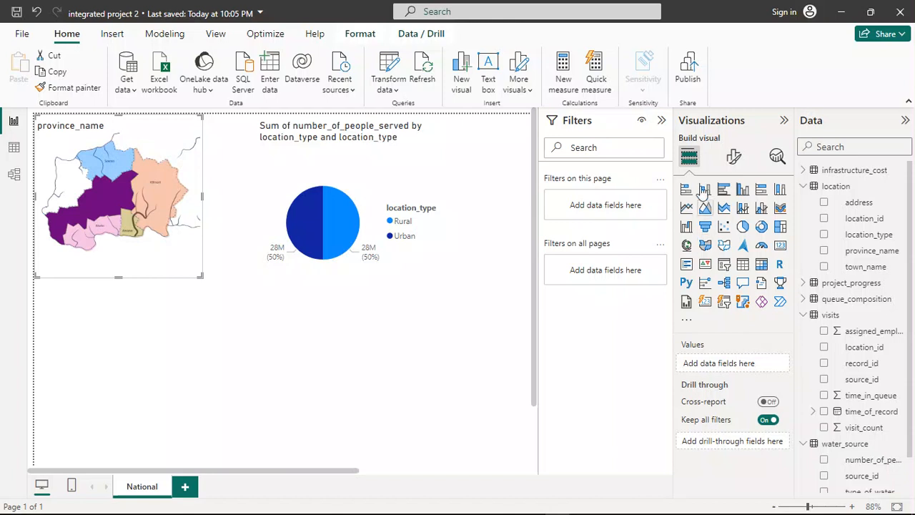
left_click(734, 159)
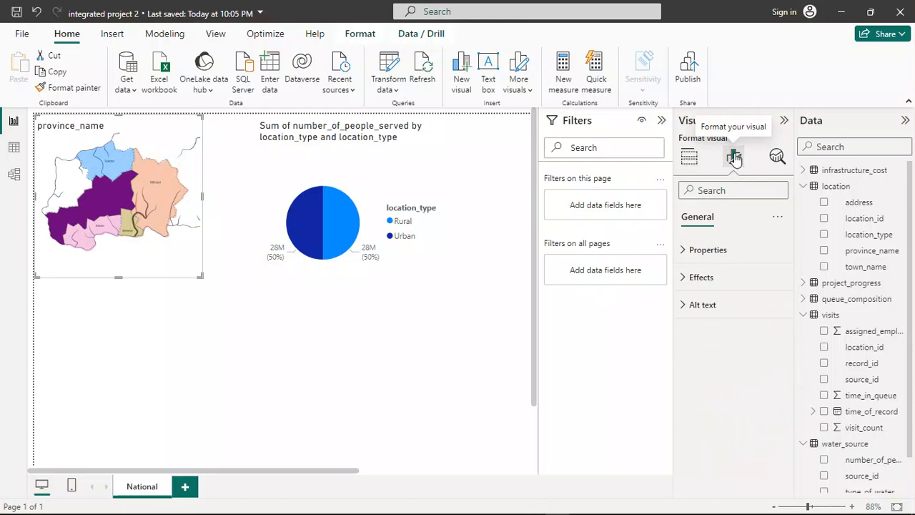
left_click(700, 257)
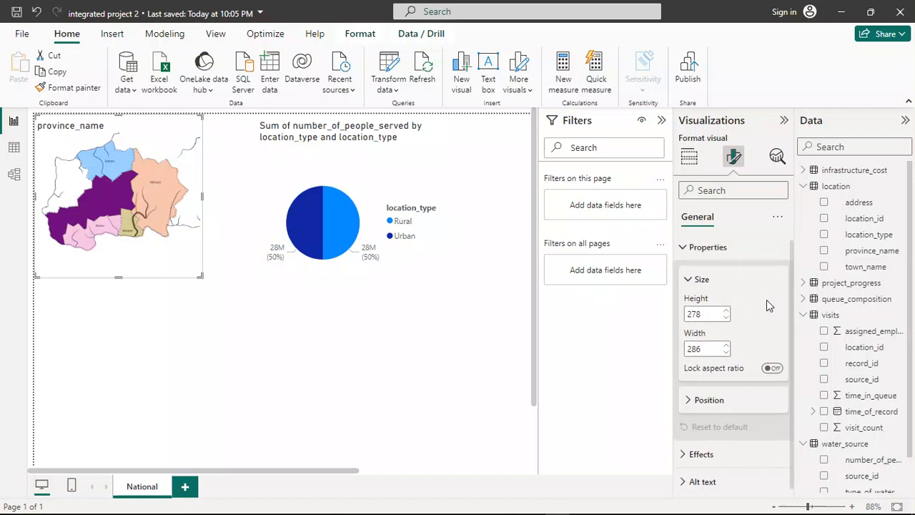
scroll(696, 463, "down", 1)
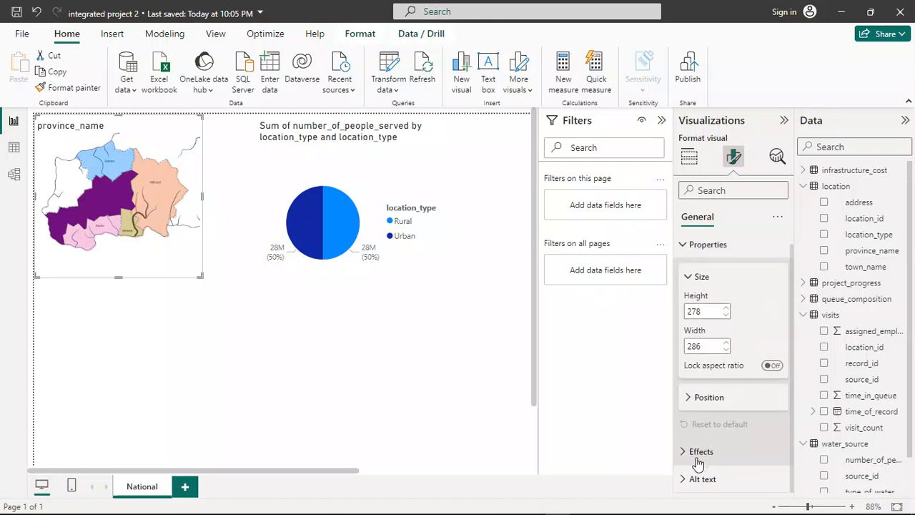
left_click(691, 451)
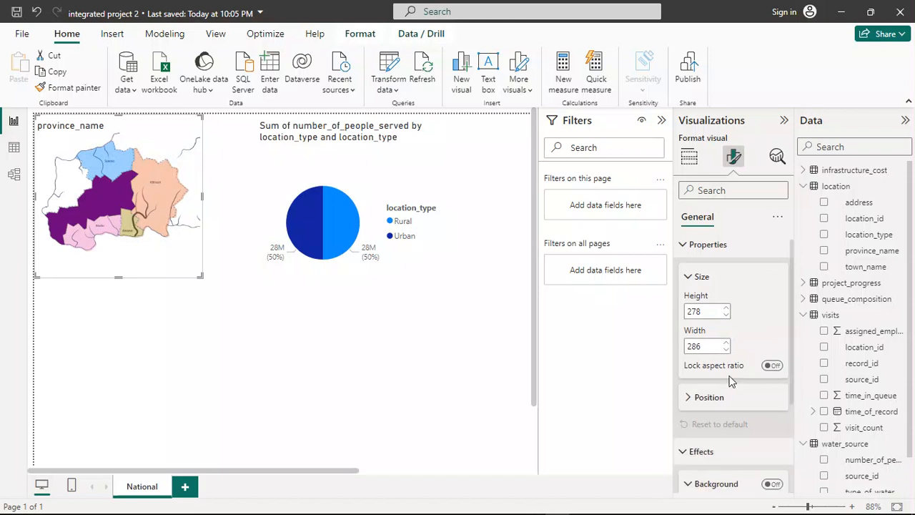
scroll(730, 381, "down", 3)
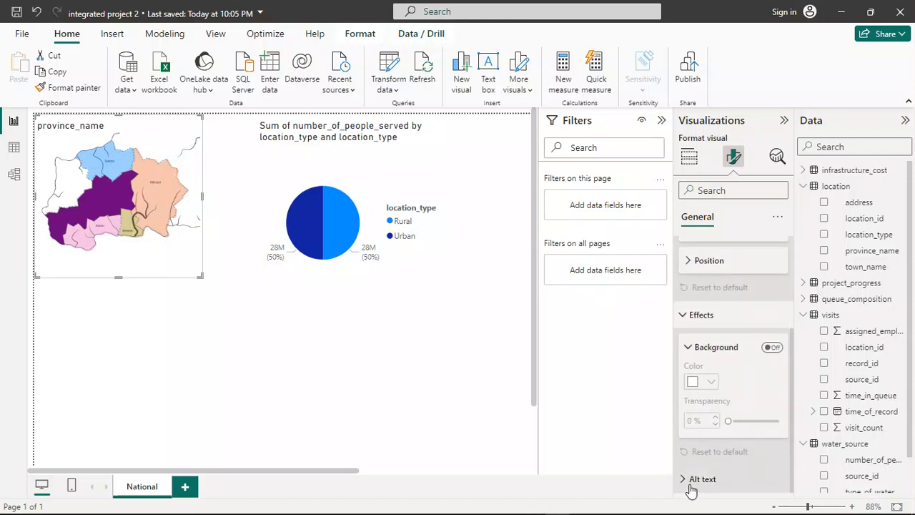
left_click(686, 315)
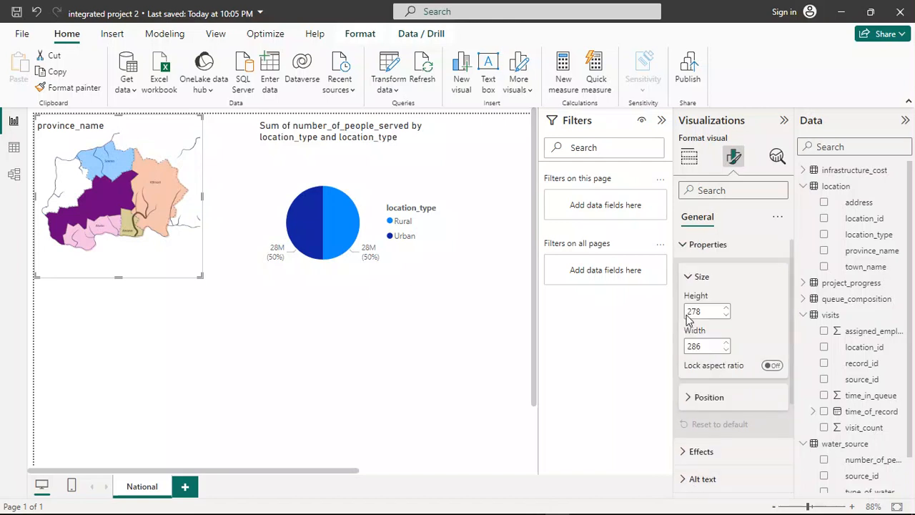
left_click(684, 250)
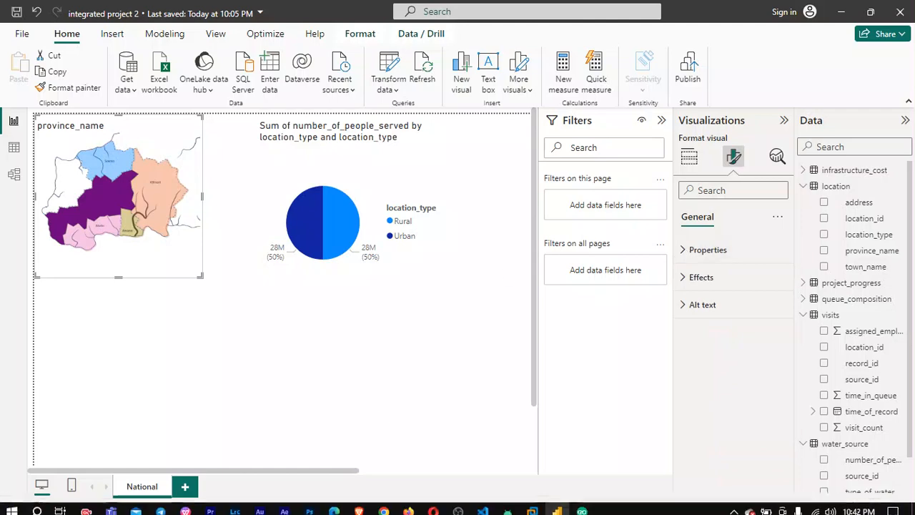
Check the required visuals in Part_2 (1).pdf, return to the Power BI report and add an empty treemap below the province map.
left_click(186, 505)
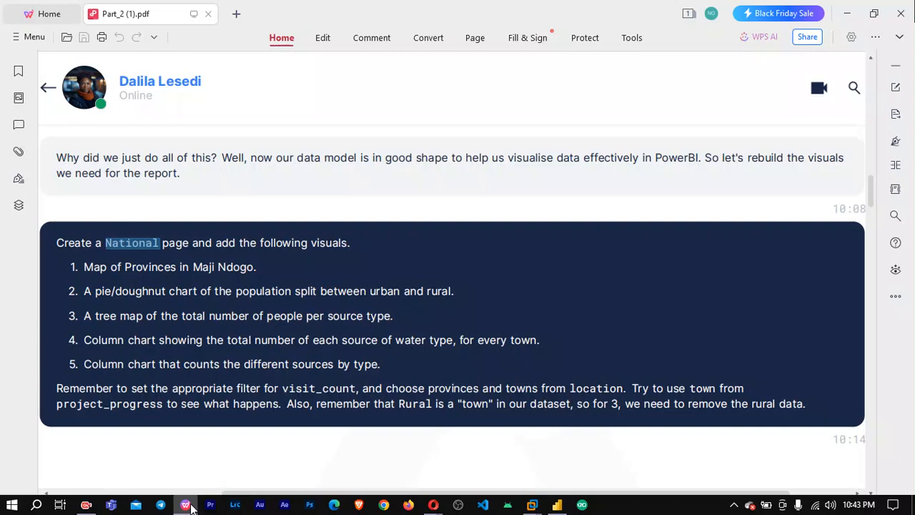
left_click(187, 505)
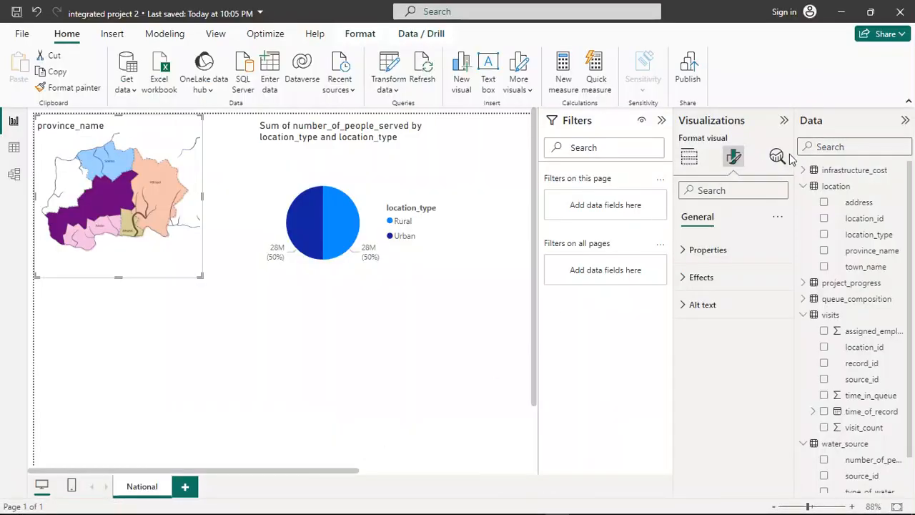
left_click(688, 160)
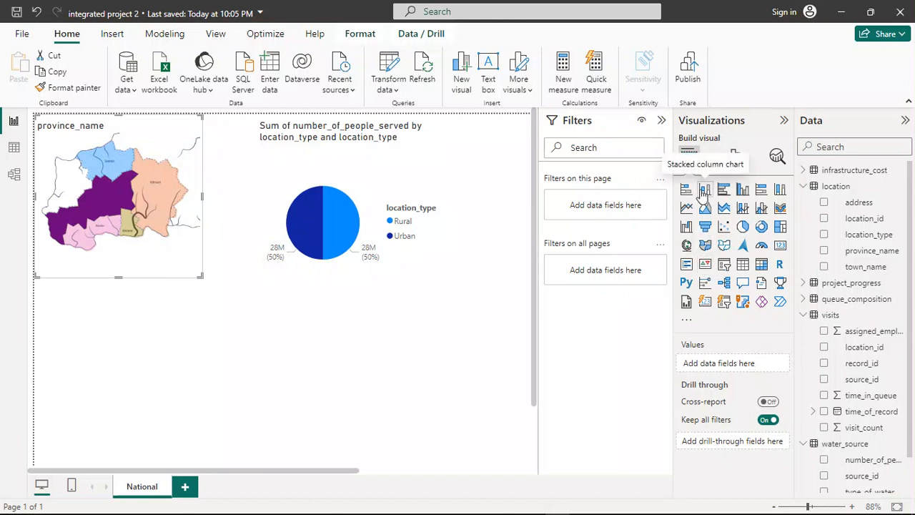
left_click(345, 391)
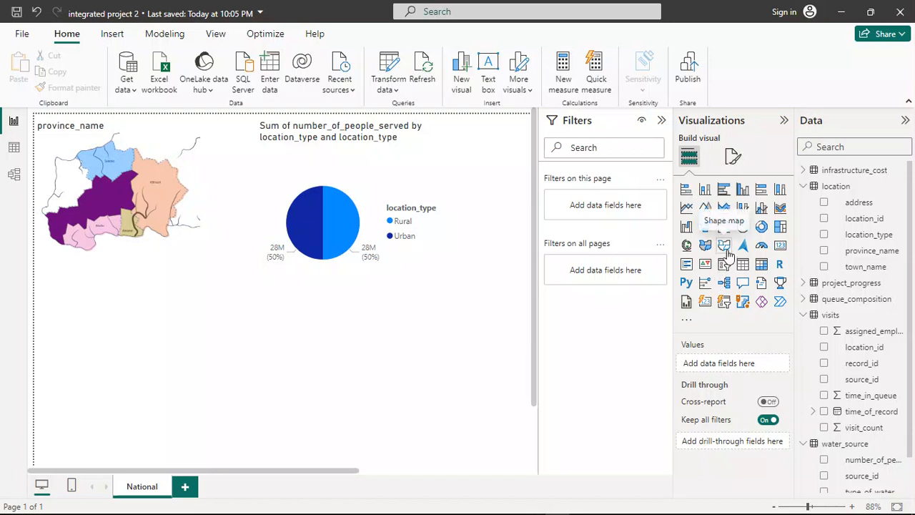
left_click(779, 227)
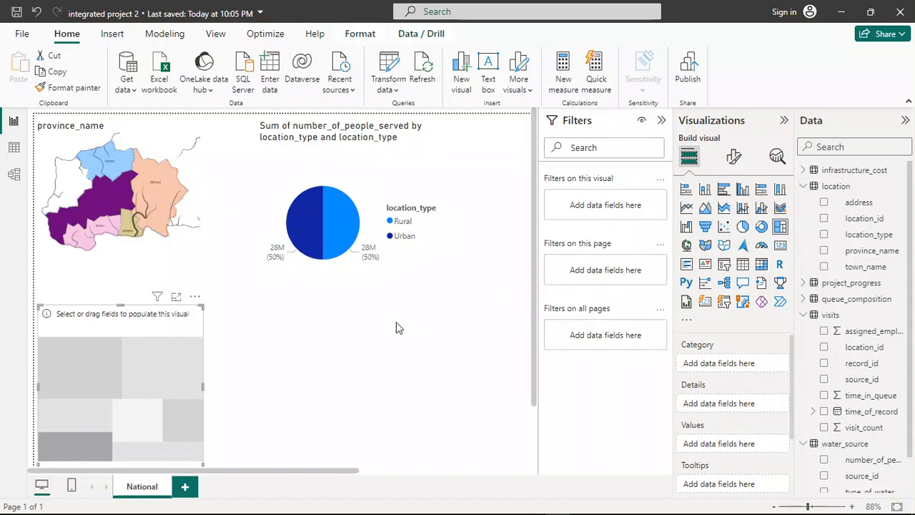
scroll(395, 321, "down", 1)
scroll(396, 323, "down", 2)
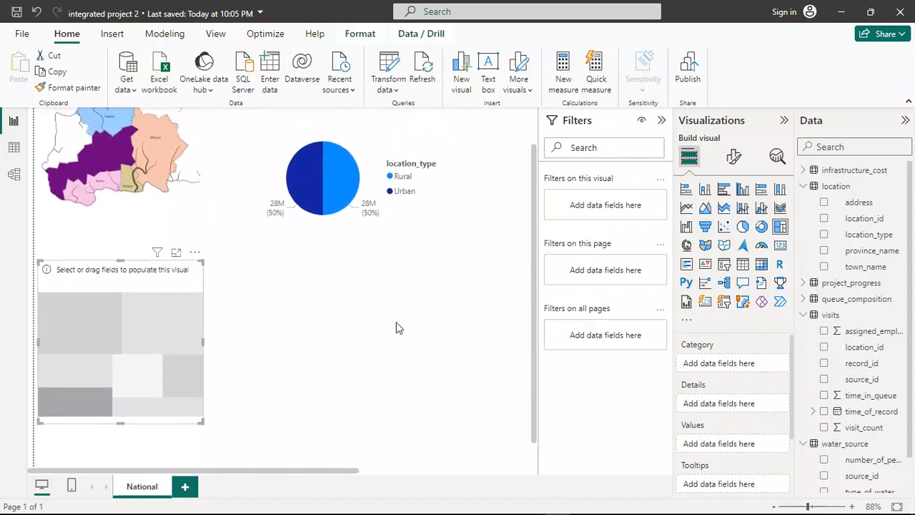
scroll(396, 322, "up", 1)
Compare the treemap requirement in Part_2 (1).pdf with the table fields available in the Power BI report.
mouse_move(384, 509)
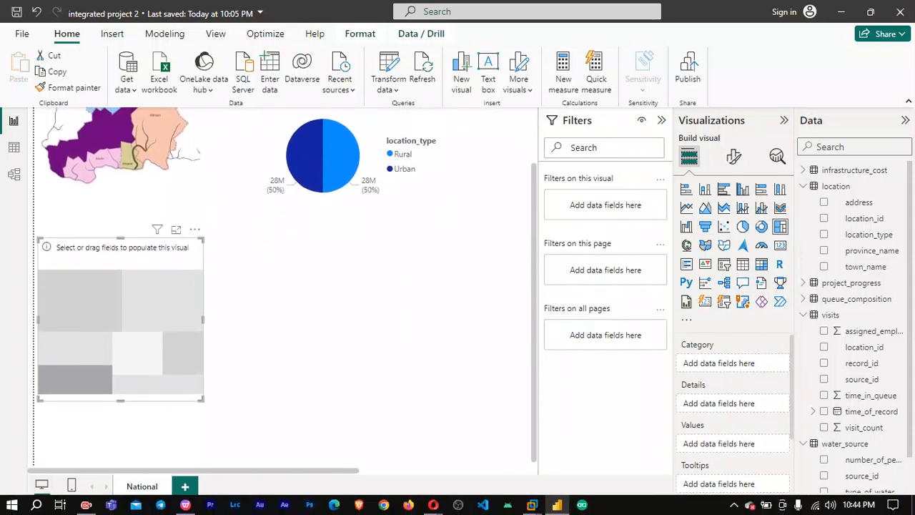
left_click(183, 506)
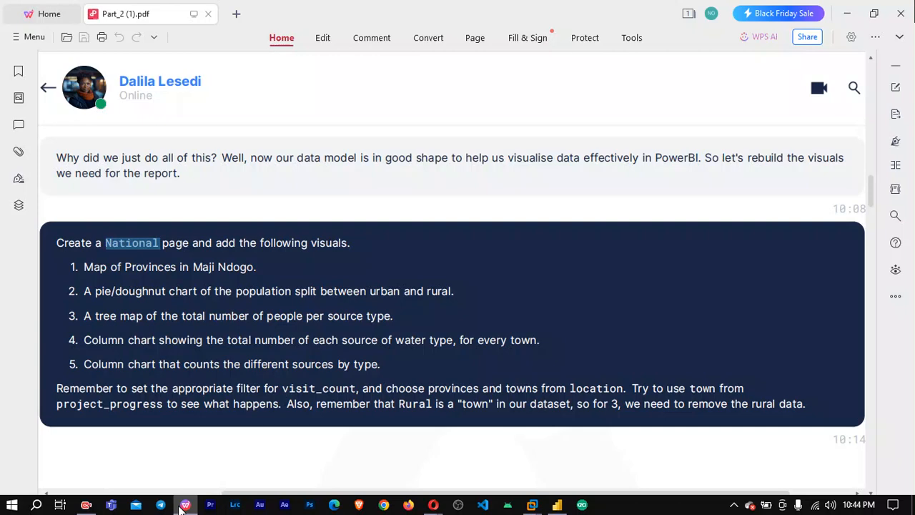
left_click(183, 505)
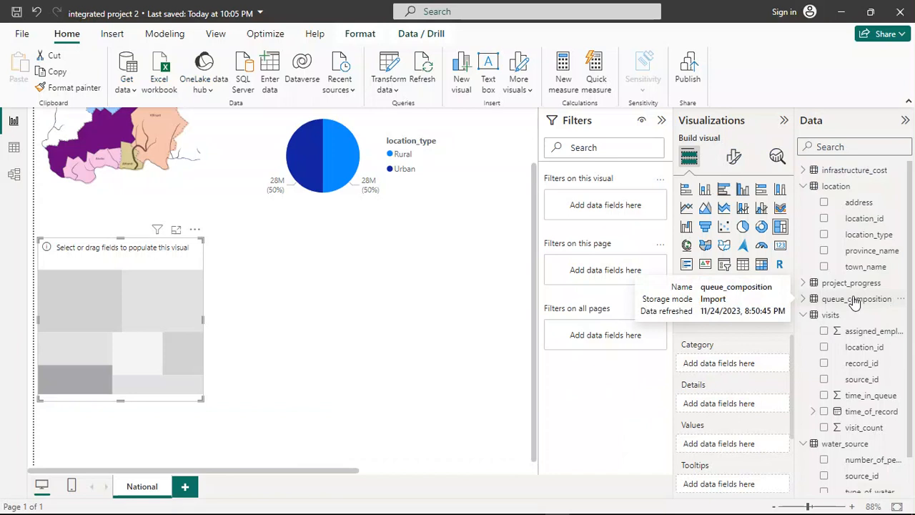
scroll(855, 302, "down", 2)
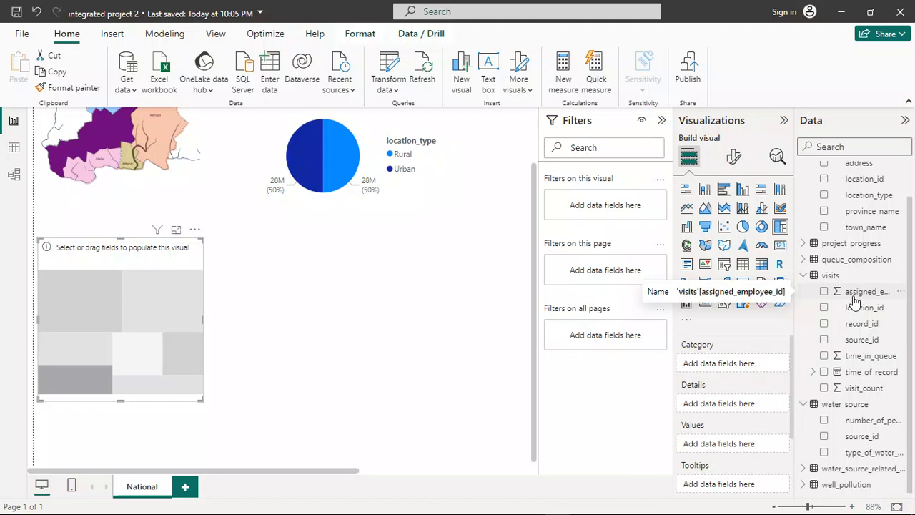
mouse_move(286, 511)
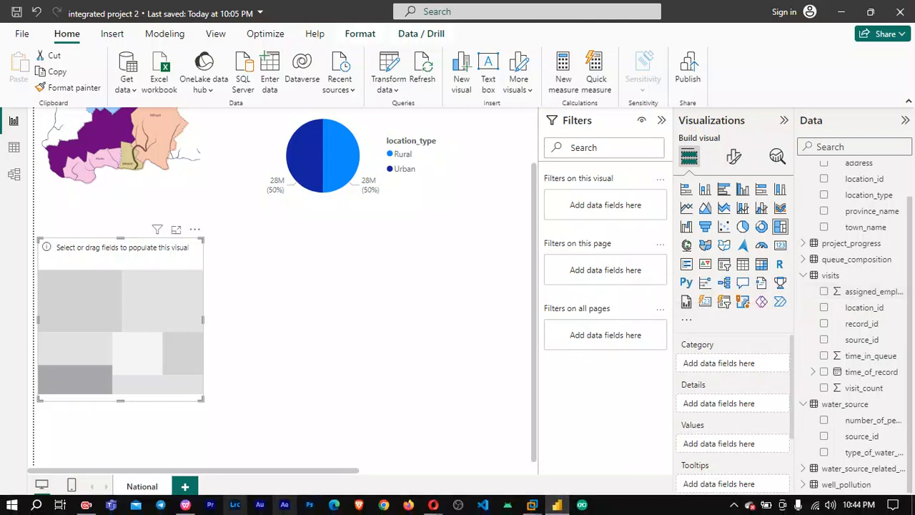
left_click(185, 507)
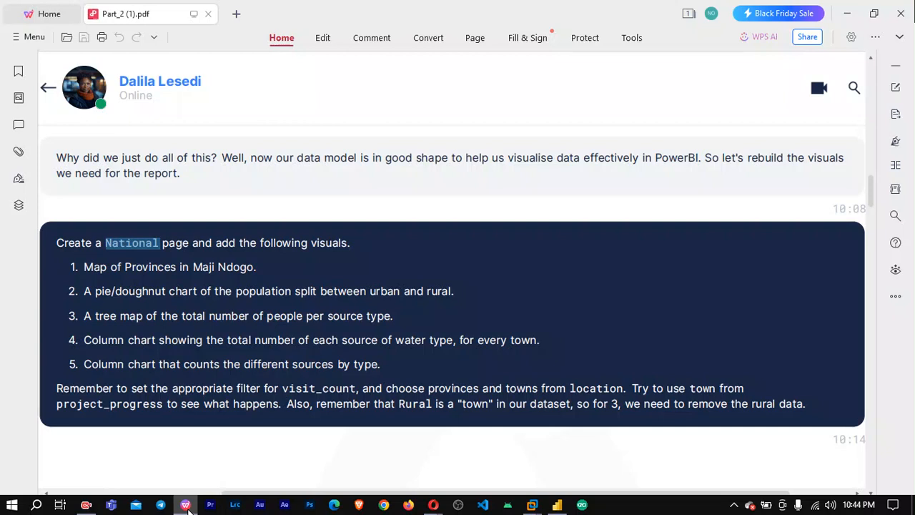
left_click(188, 506)
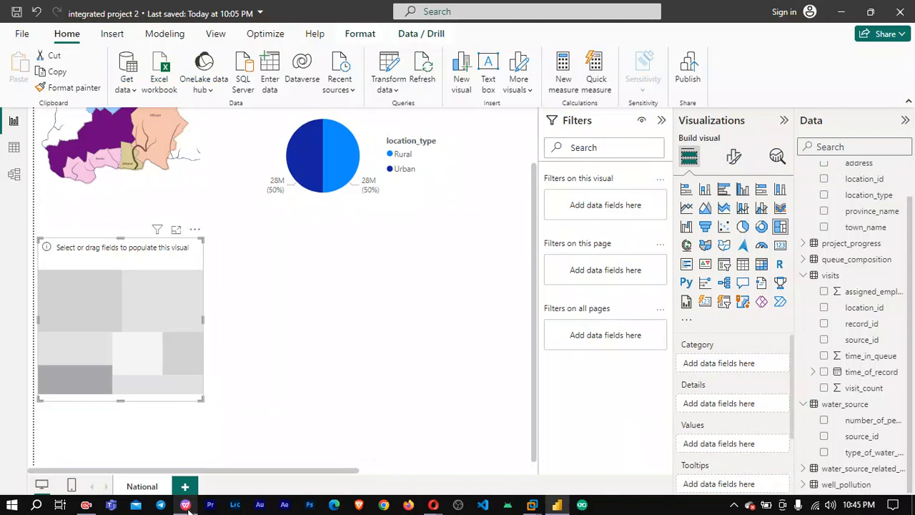
Examine the location table's rows in the table view, focusing on the town_name and location_type values.
left_click(13, 149)
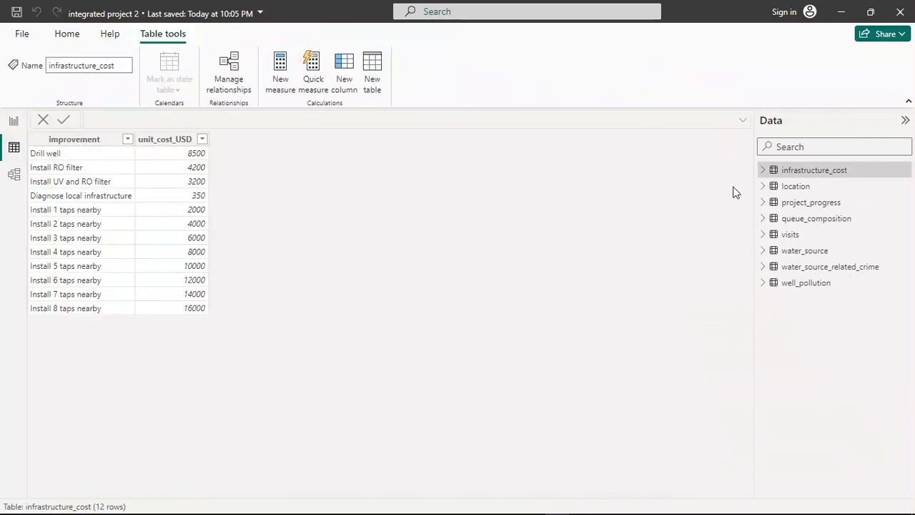
left_click(796, 186)
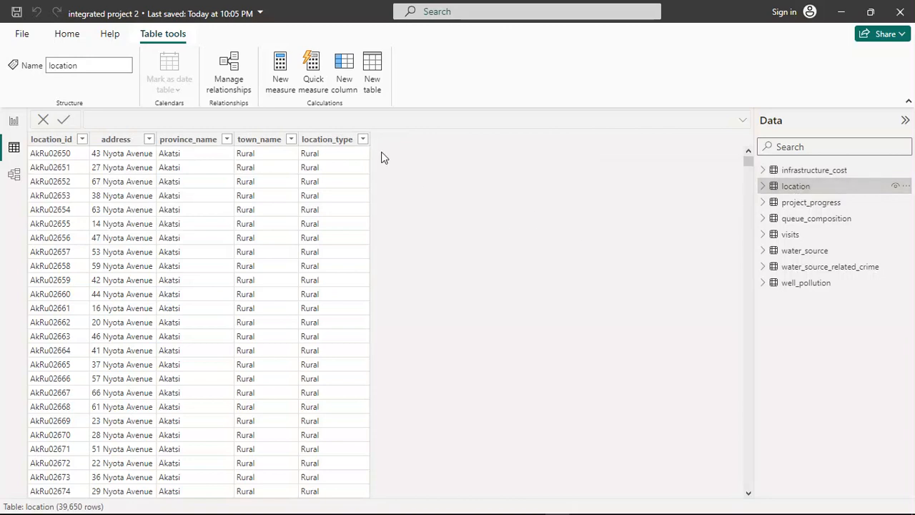
left_click(327, 141)
scroll(321, 277, "down", 15)
scroll(321, 283, "down", 20)
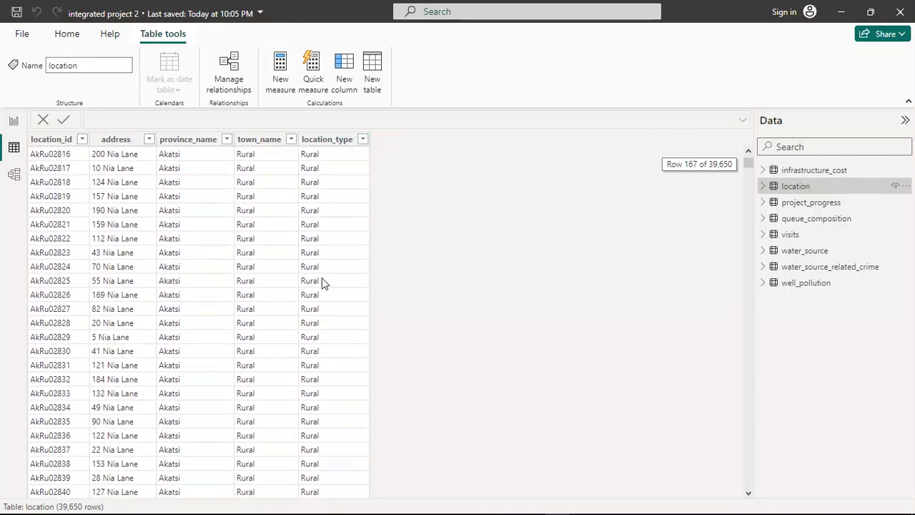
scroll(322, 277, "down", 20)
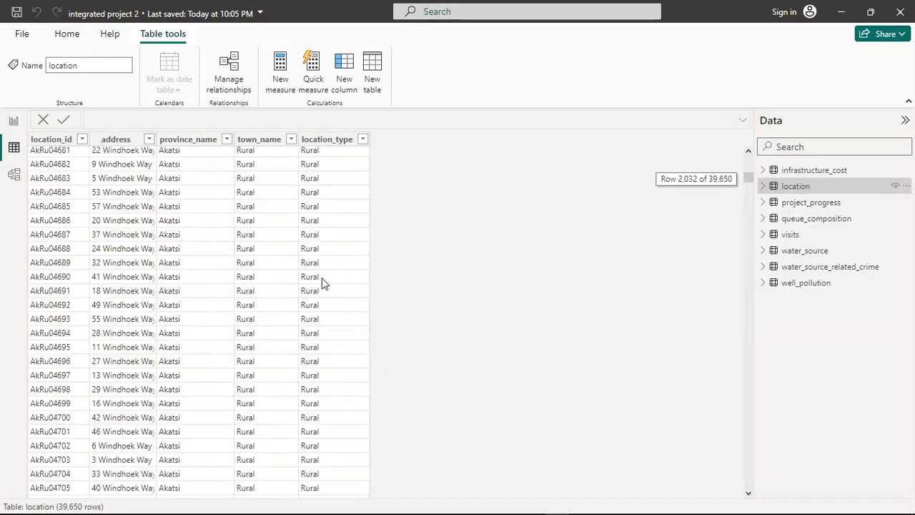
scroll(321, 282, "down", 20)
scroll(322, 283, "down", 20)
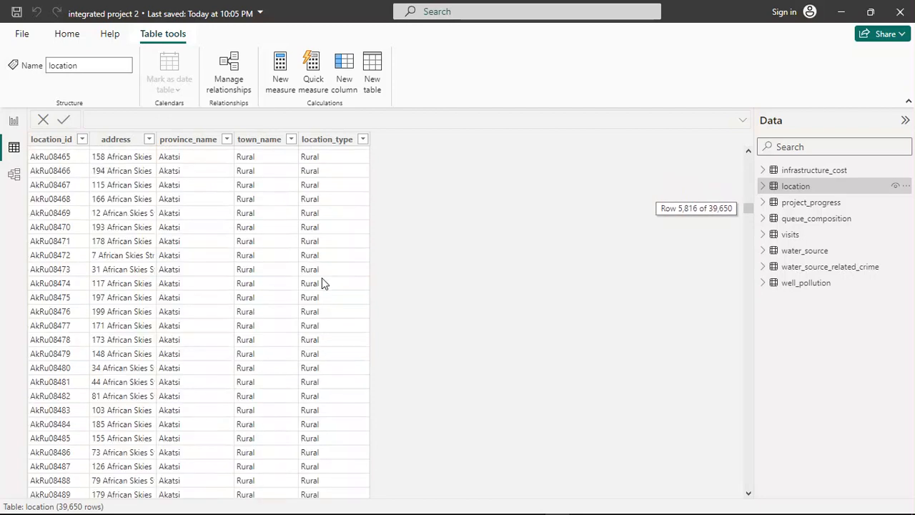
scroll(322, 283, "down", 20)
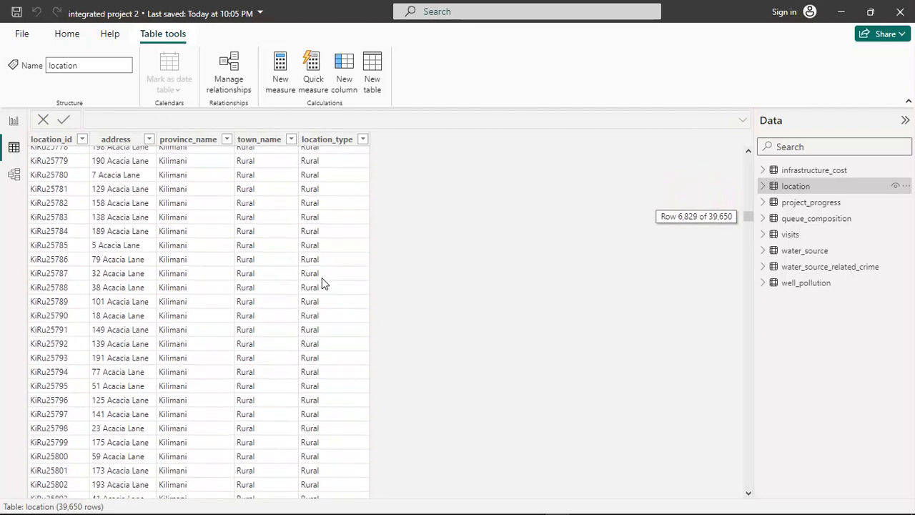
scroll(321, 283, "down", 20)
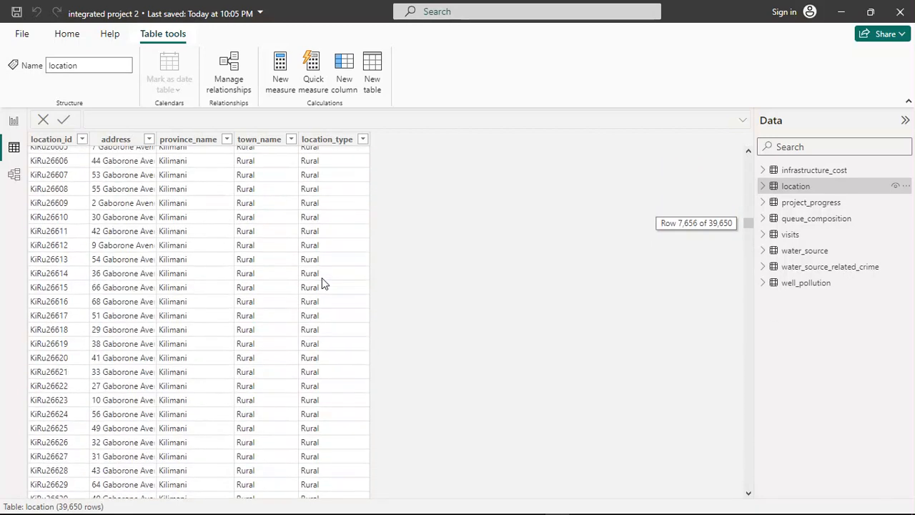
scroll(321, 281, "down", 20)
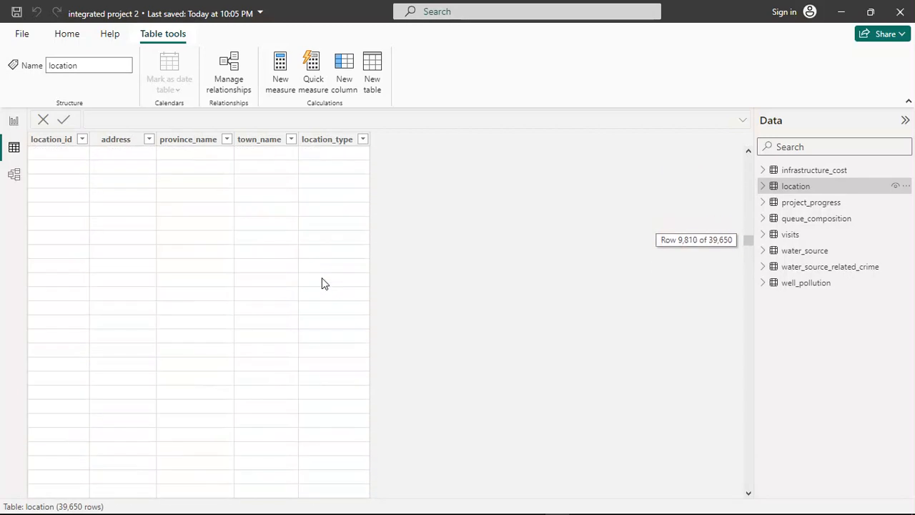
scroll(322, 283, "down", 13)
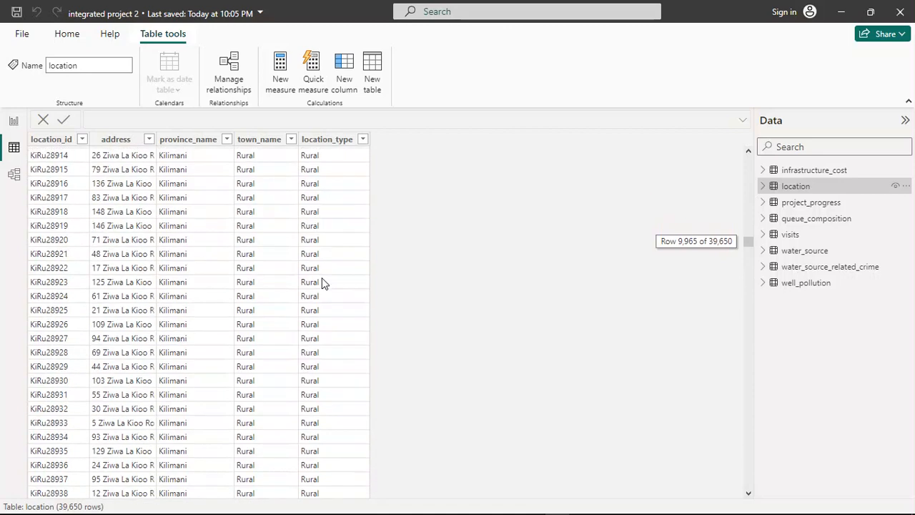
scroll(321, 283, "down", 20)
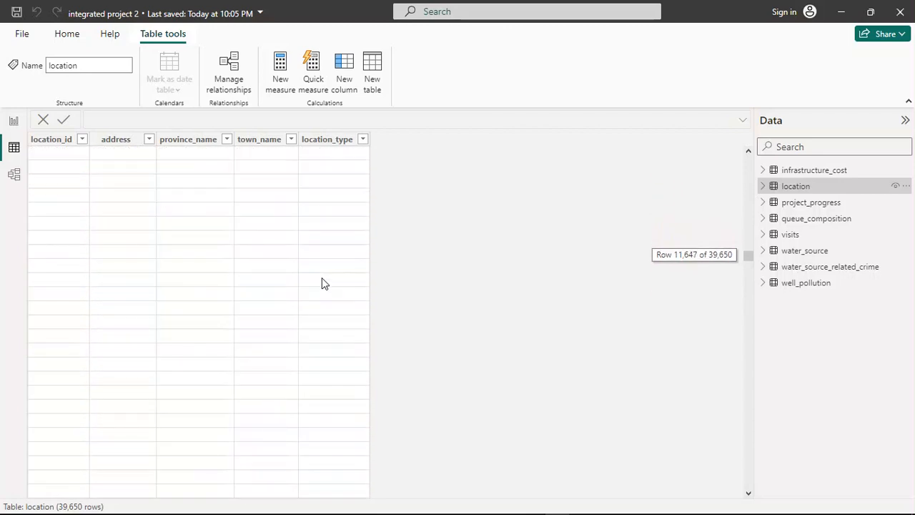
scroll(321, 283, "down", 1)
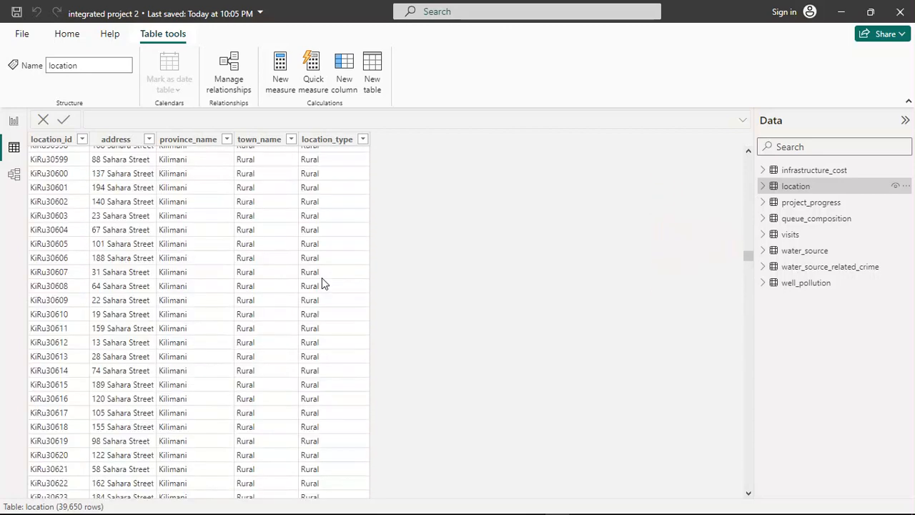
scroll(321, 280, "down", 20)
scroll(321, 280, "down", 20)
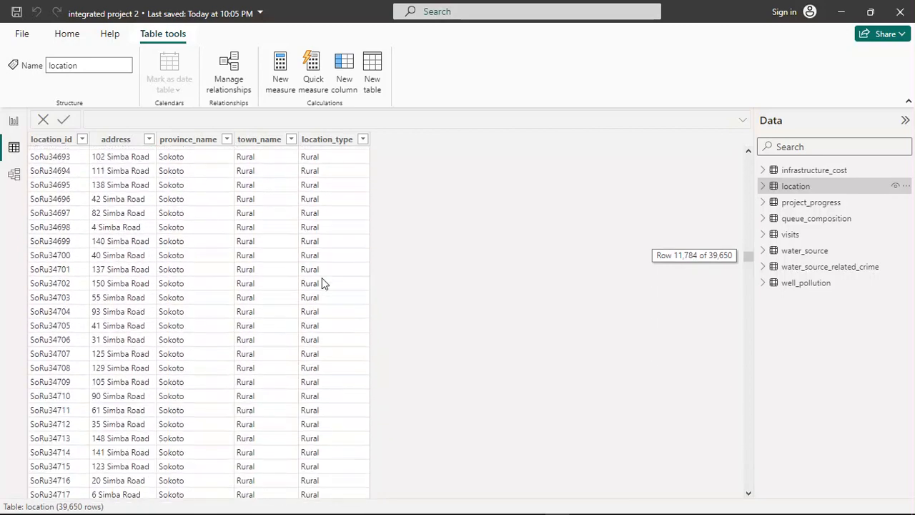
scroll(321, 282, "down", 20)
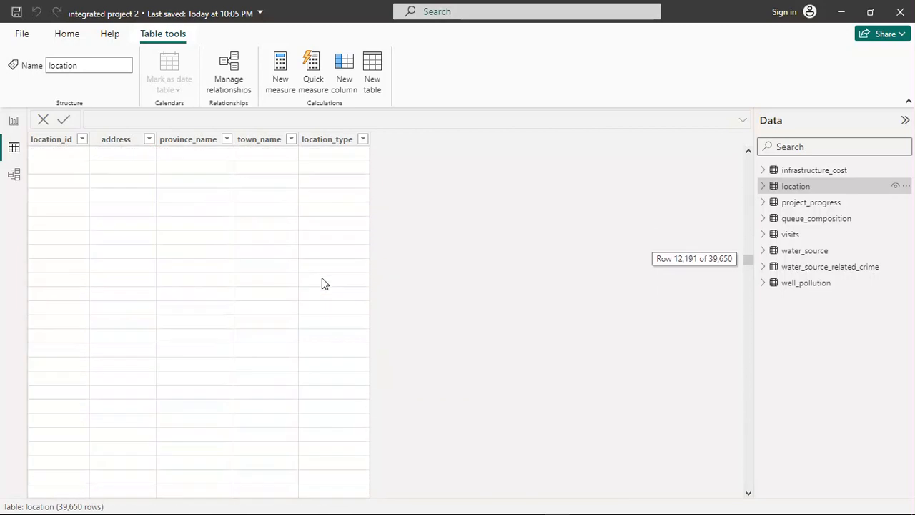
scroll(322, 280, "down", 20)
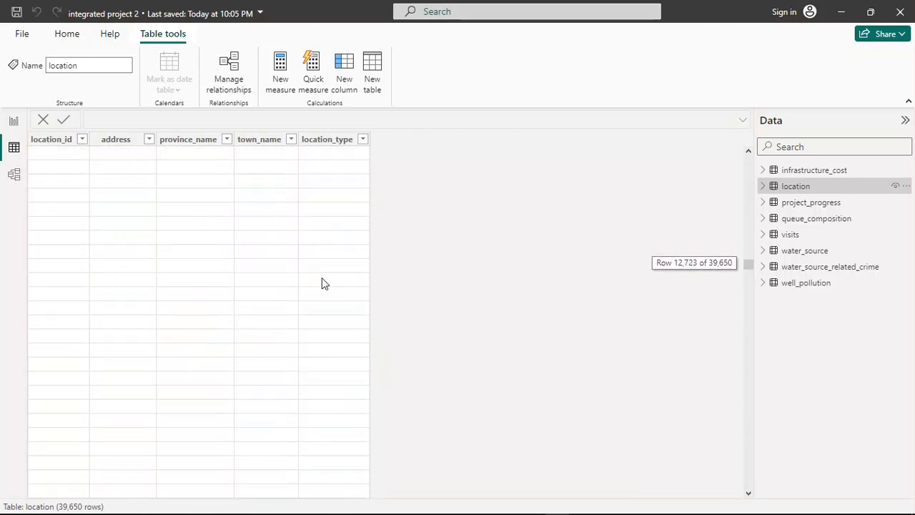
scroll(321, 281, "down", 20)
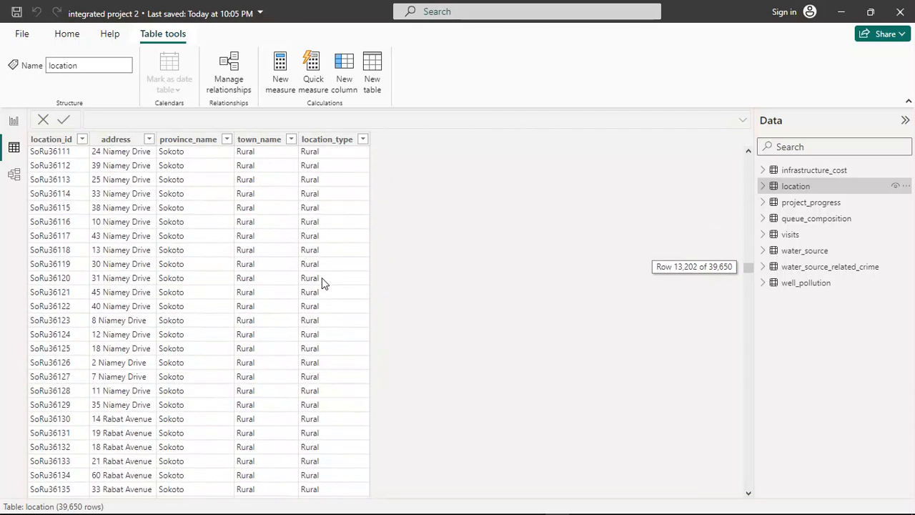
scroll(322, 283, "down", 20)
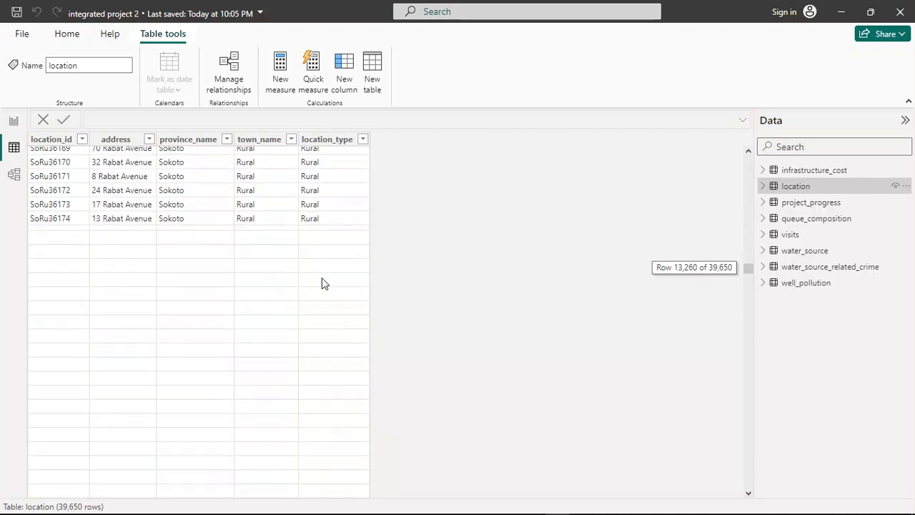
scroll(322, 284, "down", 20)
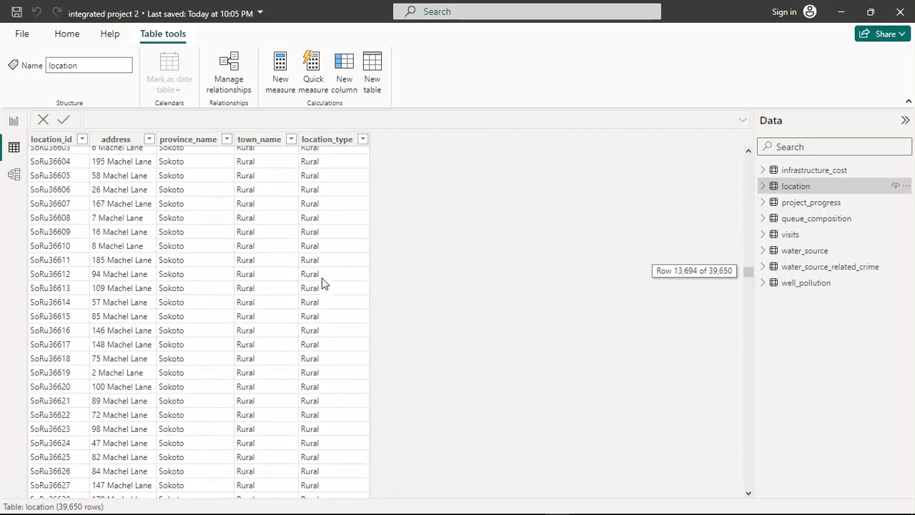
scroll(322, 283, "down", 20)
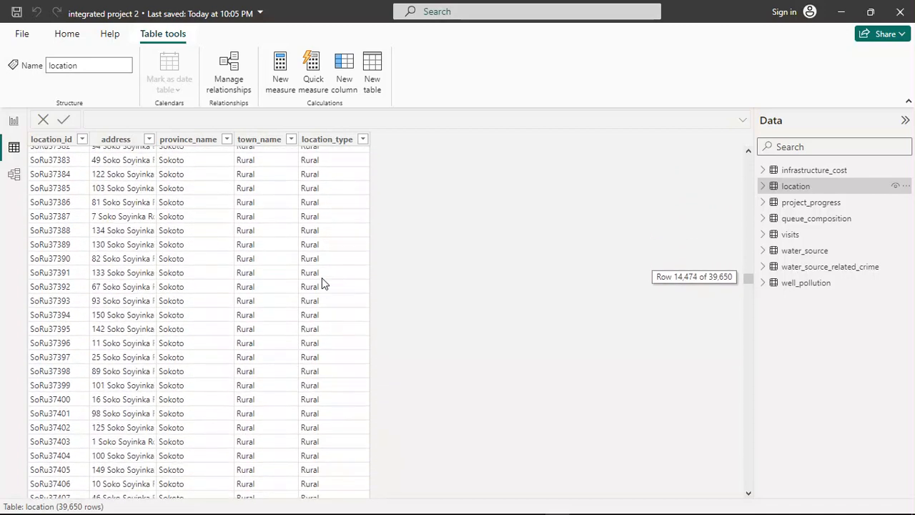
scroll(322, 283, "down", 20)
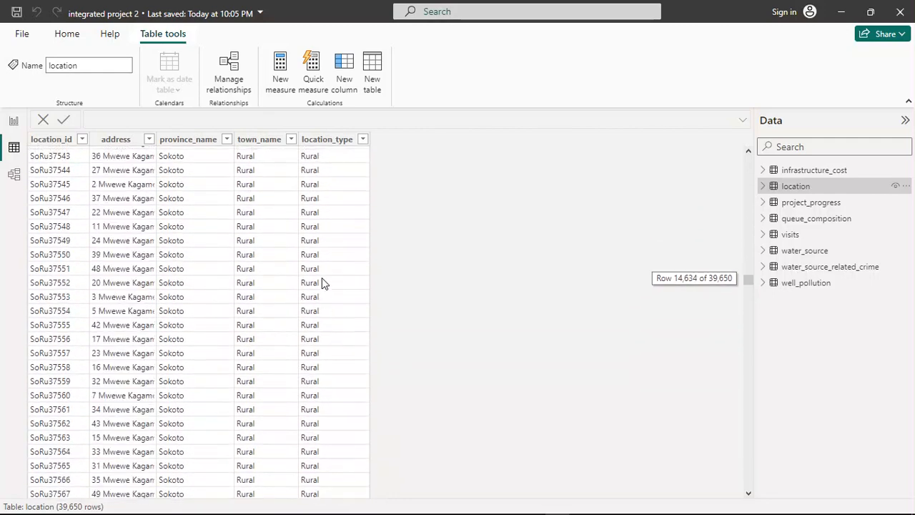
scroll(322, 281, "down", 20)
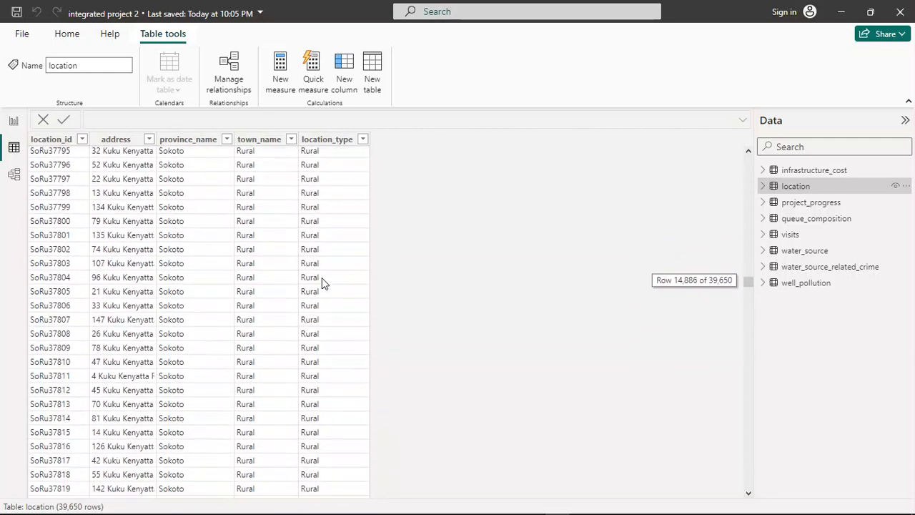
scroll(322, 282, "up", 20)
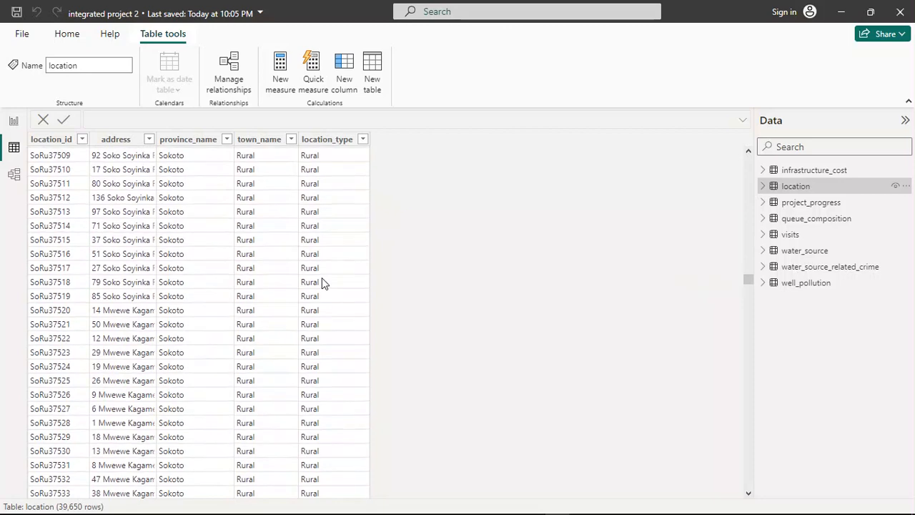
scroll(322, 283, "up", 18)
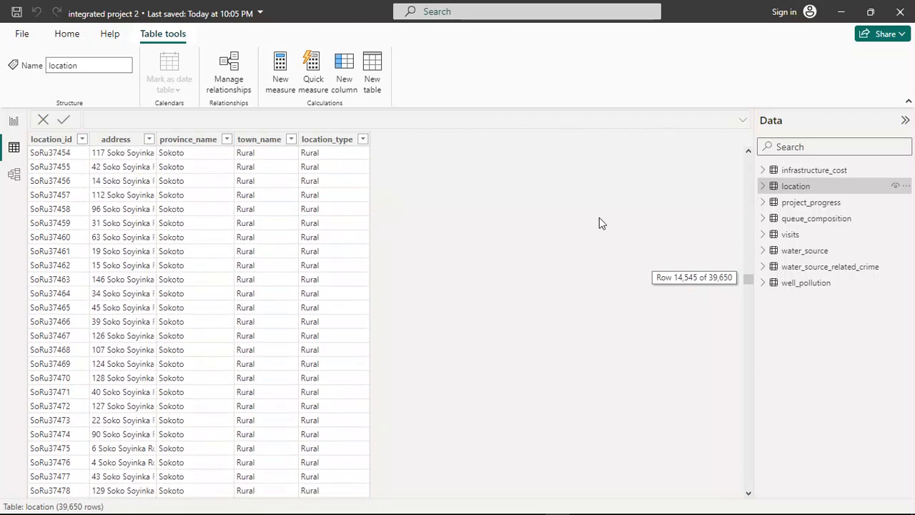
Filter the location table's location_type column to show only the Urban rows.
left_click(793, 147)
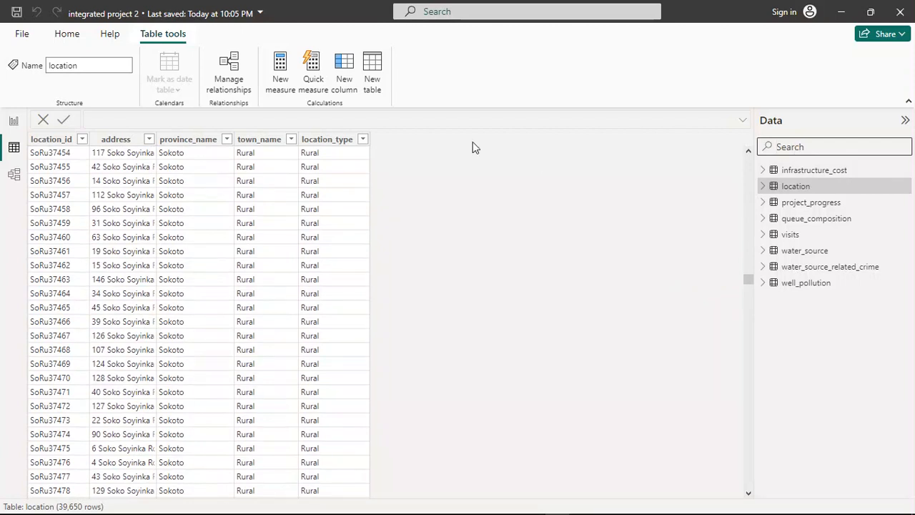
left_click(325, 139)
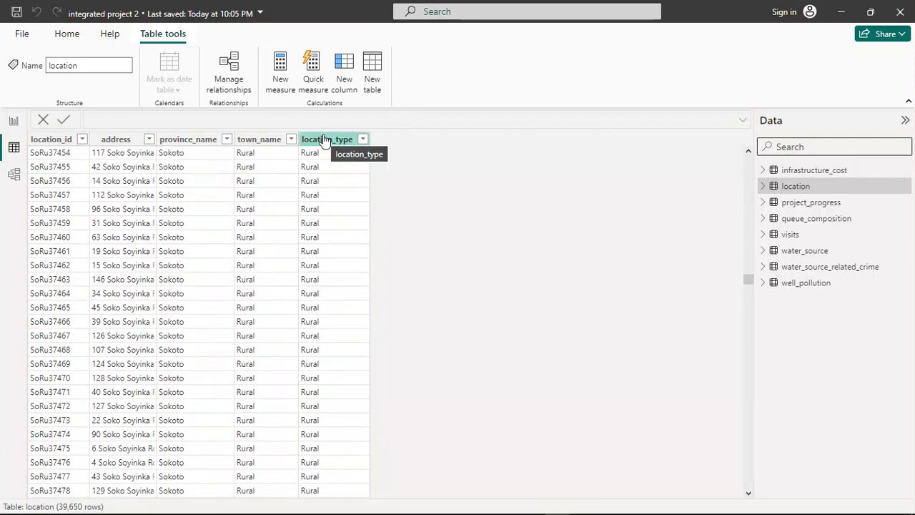
left_click(325, 139)
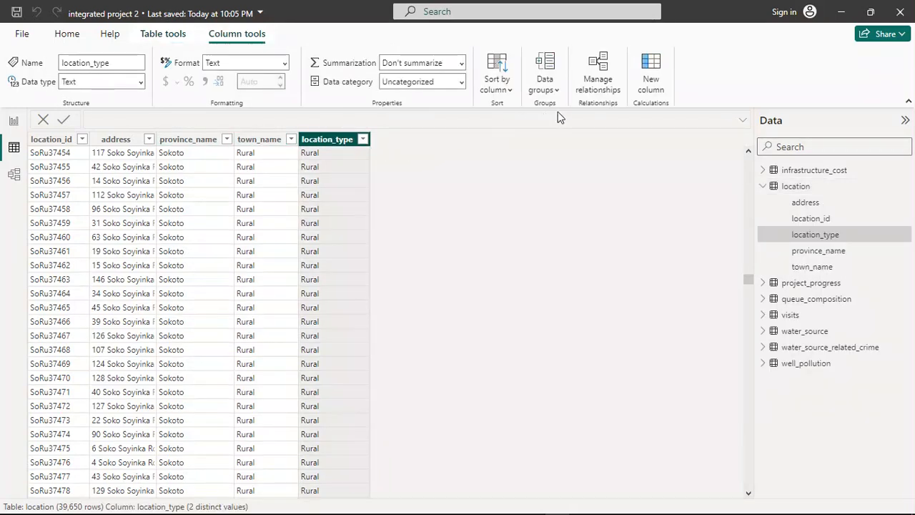
left_click(498, 63)
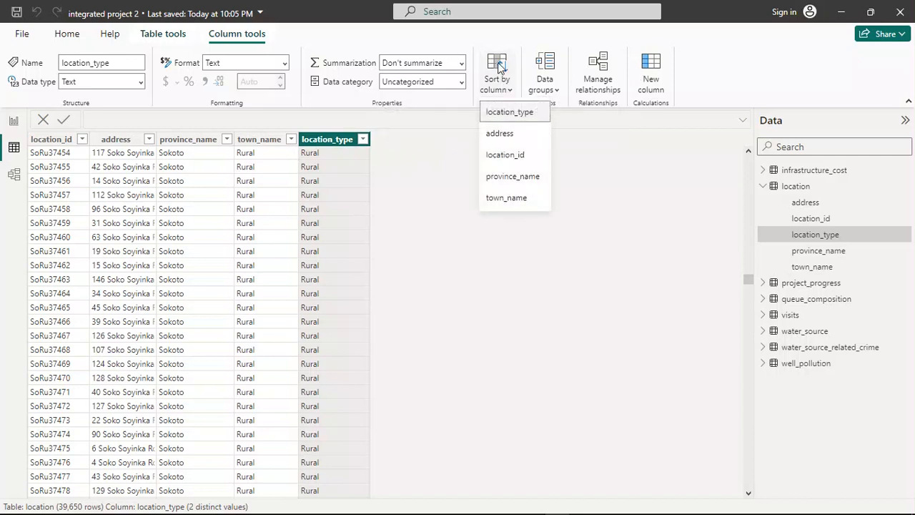
left_click(617, 151)
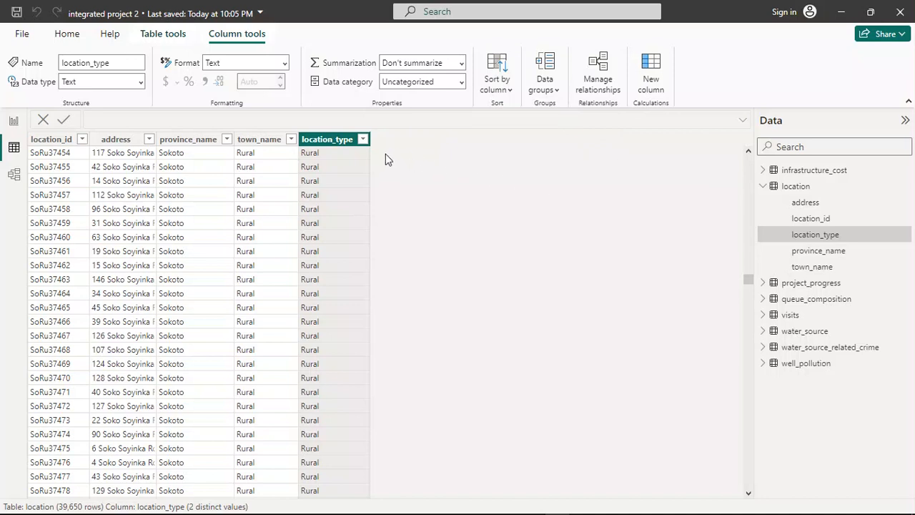
left_click(363, 140)
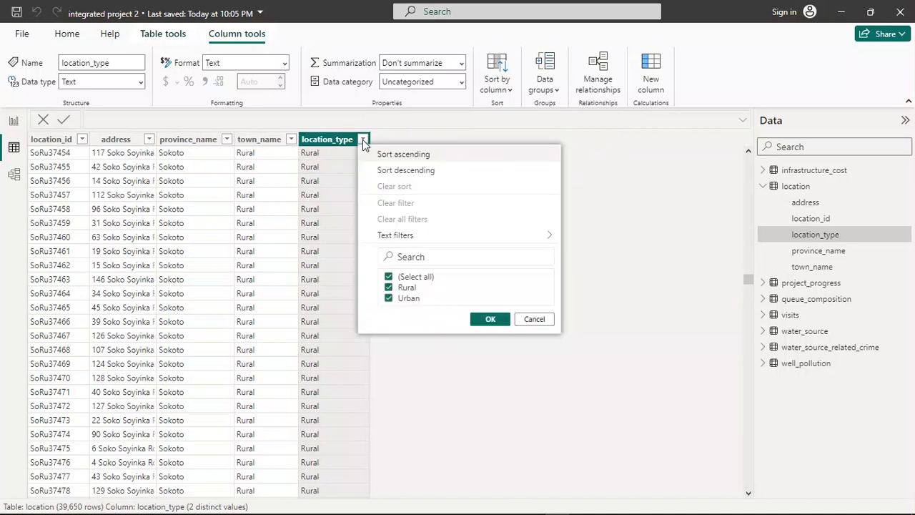
left_click(389, 288)
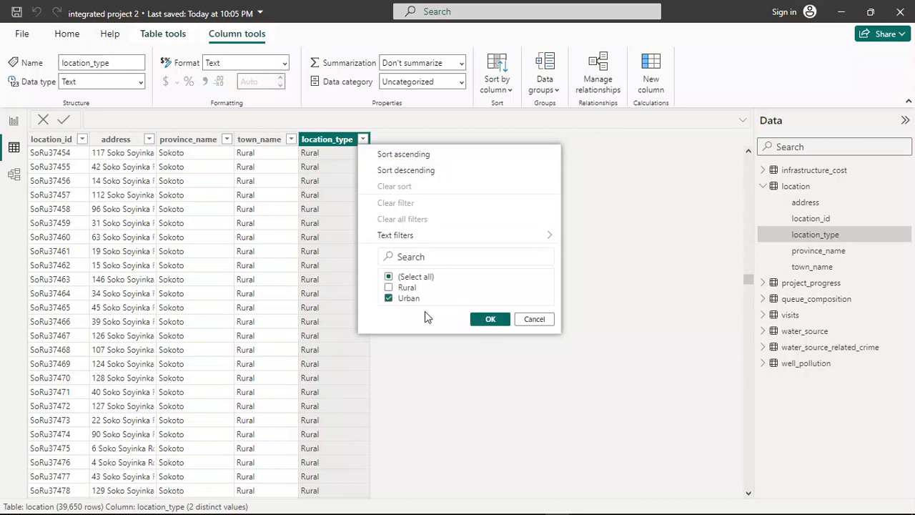
left_click(489, 321)
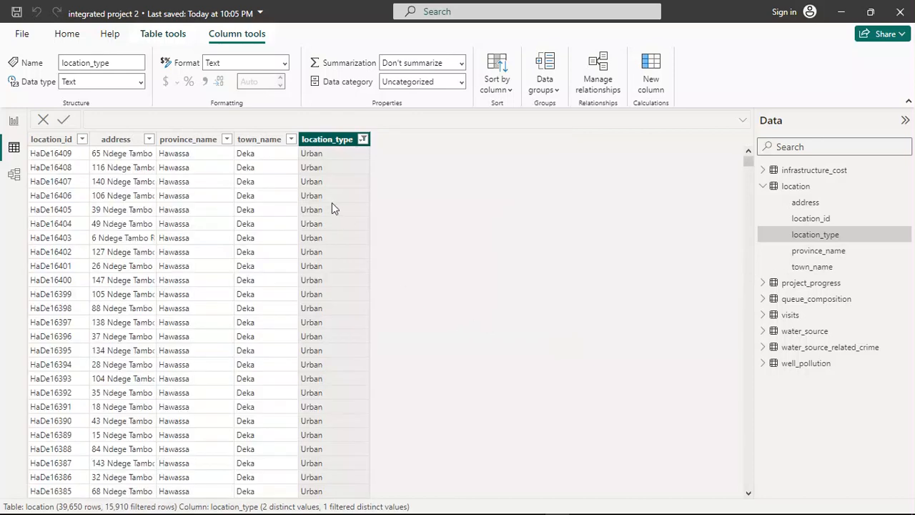
Examine the town_name values across the location table's filtered Urban rows.
scroll(331, 202, "down", 10)
scroll(332, 202, "up", 10)
mouse_move(323, 508)
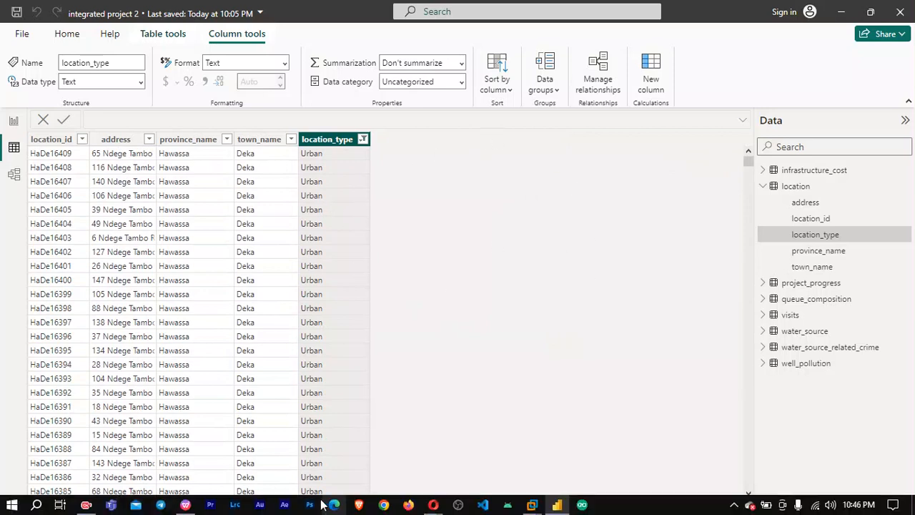
mouse_move(187, 506)
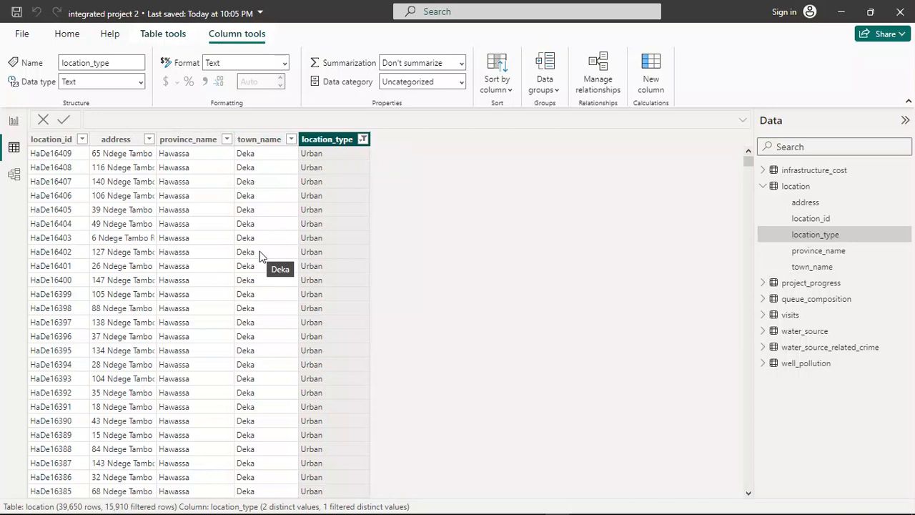
scroll(259, 253, "down", 20)
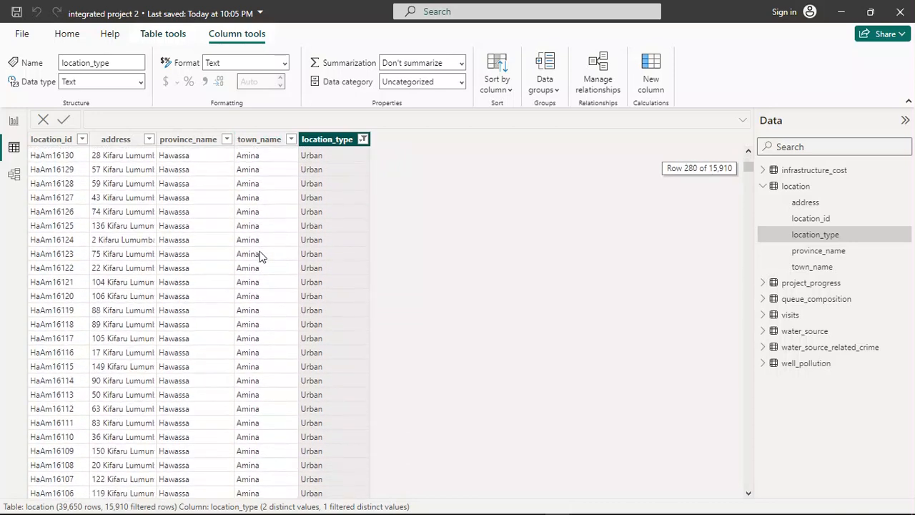
scroll(259, 256, "up", 20)
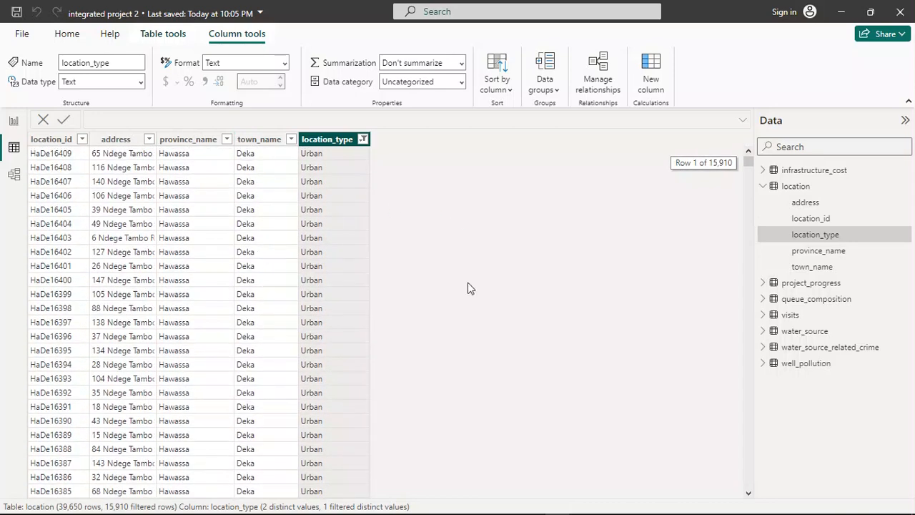
Check the treemap requirement and rural data note in Part_2 (1).pdf against the National page in the Power BI report view.
mouse_move(259, 509)
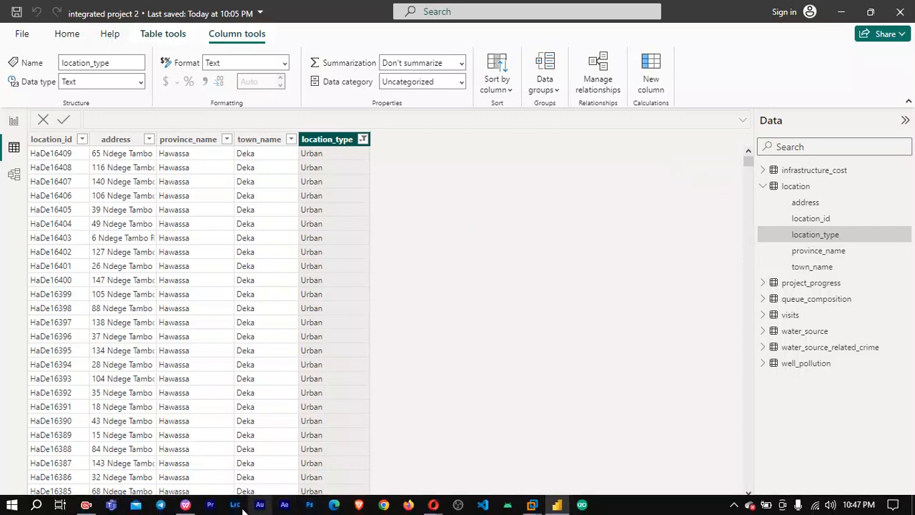
left_click(186, 505)
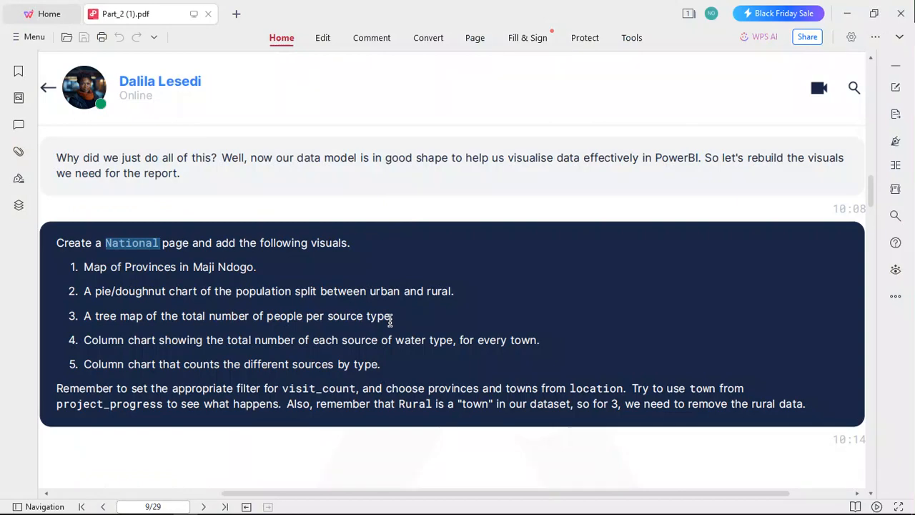
mouse_move(433, 510)
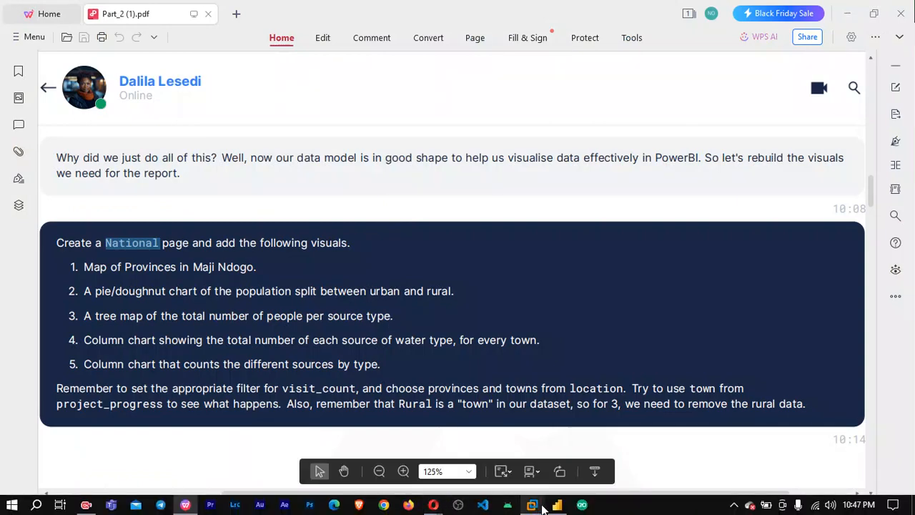
left_click(556, 505)
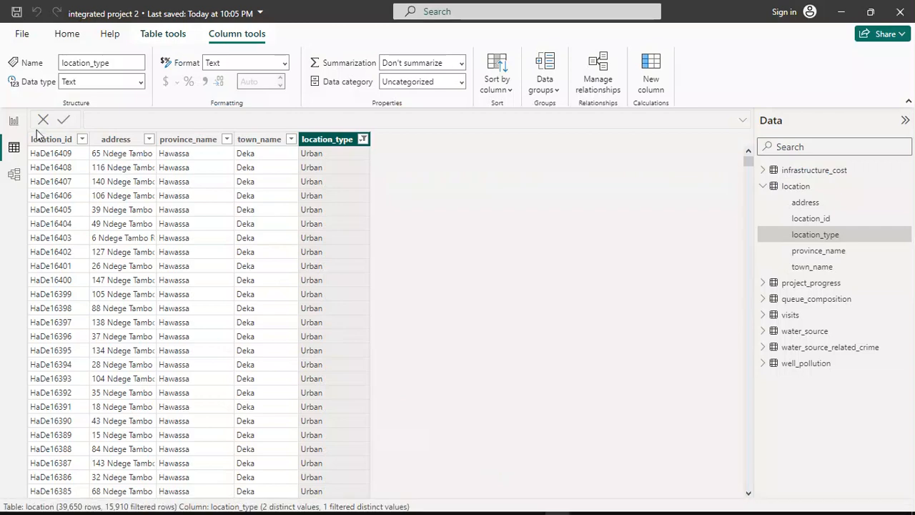
left_click(13, 121)
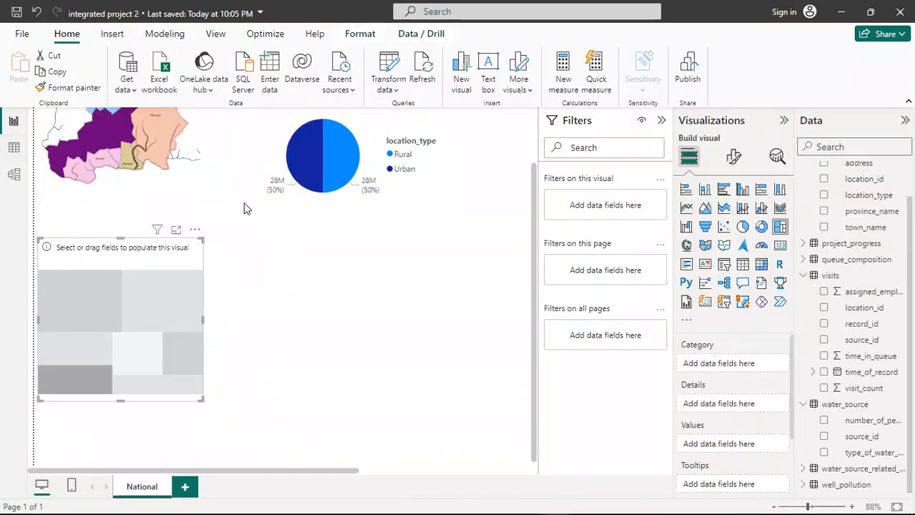
scroll(244, 203, "up", 1)
scroll(243, 202, "down", 1)
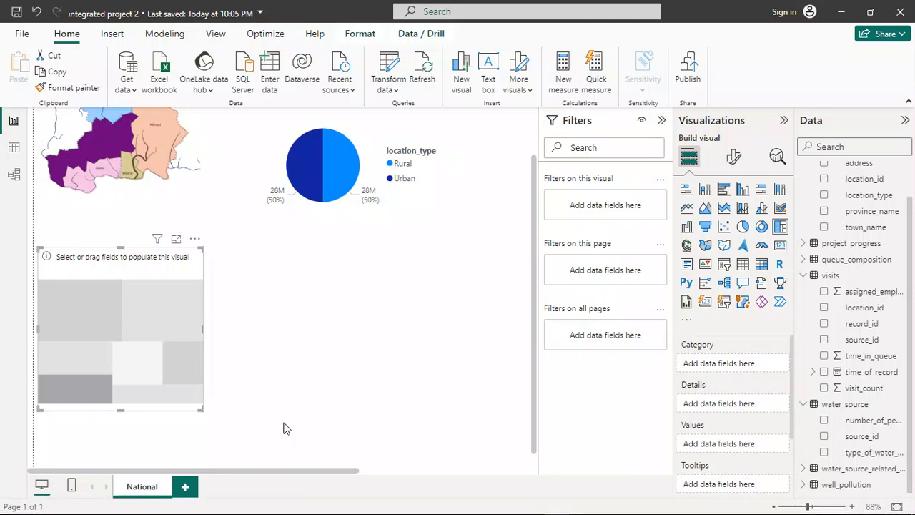
mouse_move(268, 511)
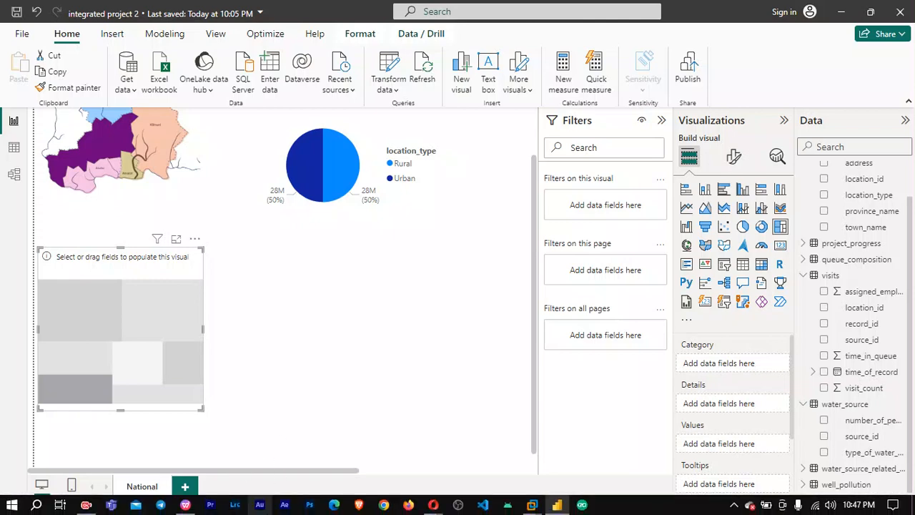
left_click(185, 506)
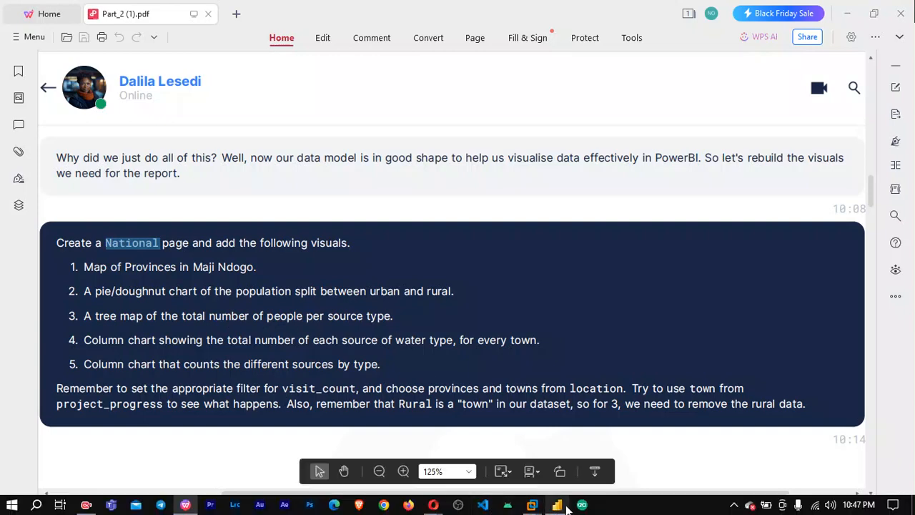
left_click(565, 505)
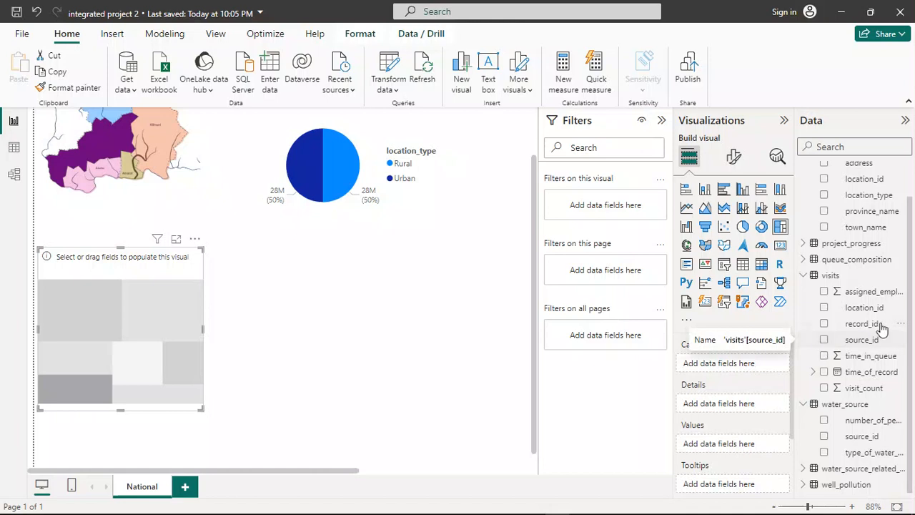
Add number_of_people_served from the water_source table as the treemap's values and aggregate it as Sum.
scroll(873, 280, "up", 1)
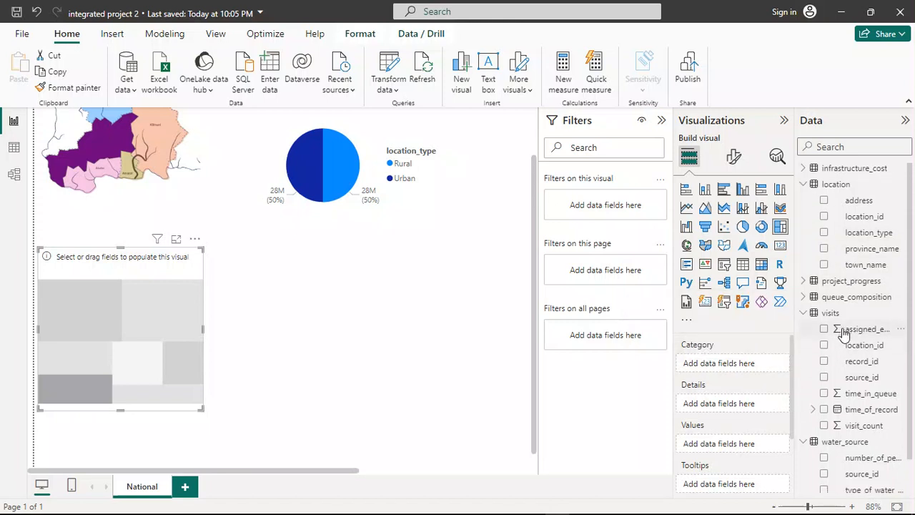
scroll(843, 333, "down", 1)
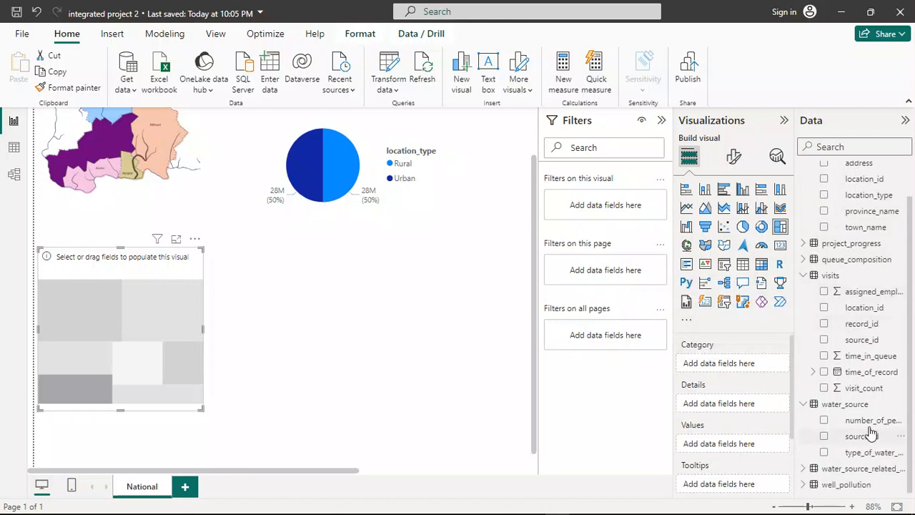
left_click_drag(869, 427, 728, 444)
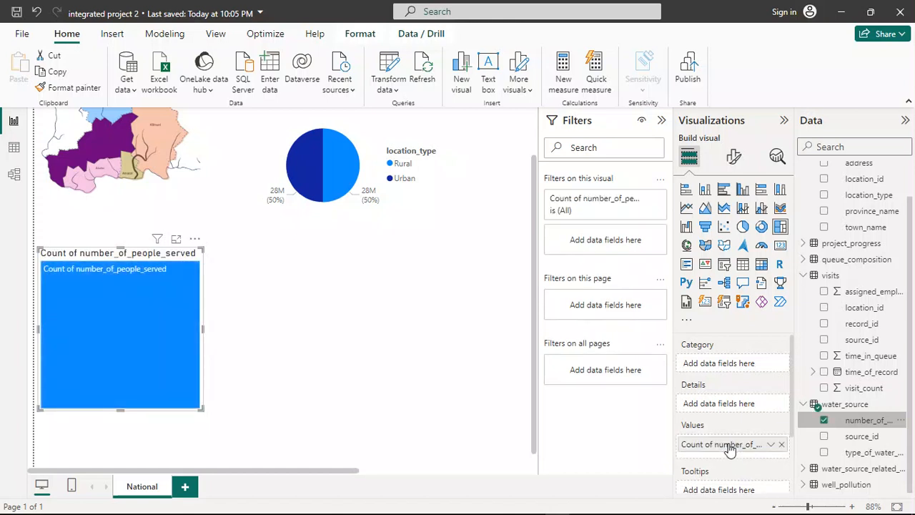
left_click(769, 444)
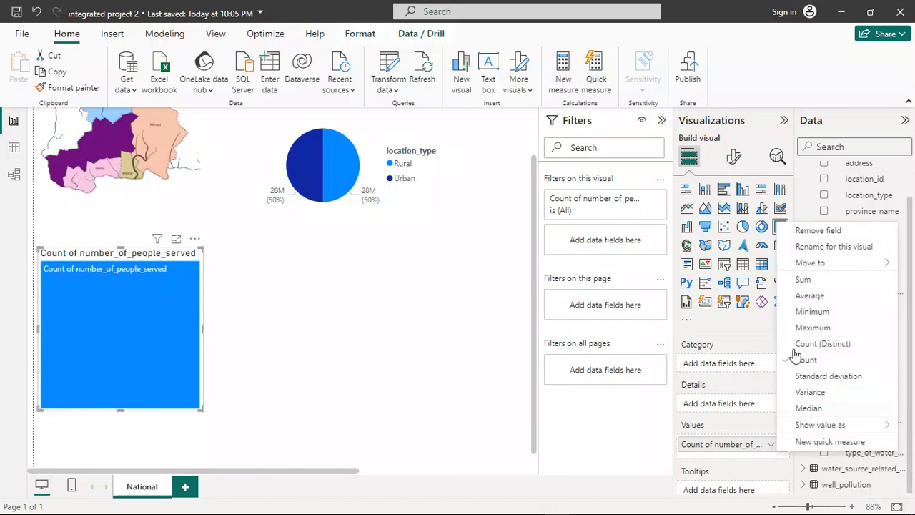
left_click(816, 280)
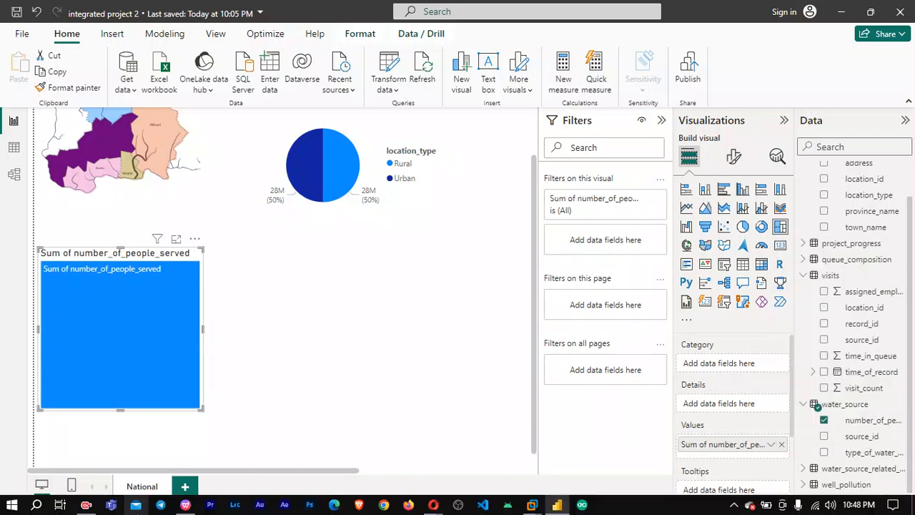
Recheck the treemap requirement in Part_2 (1).pdf, then set type_of_water_source as the treemap's category in the Power BI report.
left_click(186, 505)
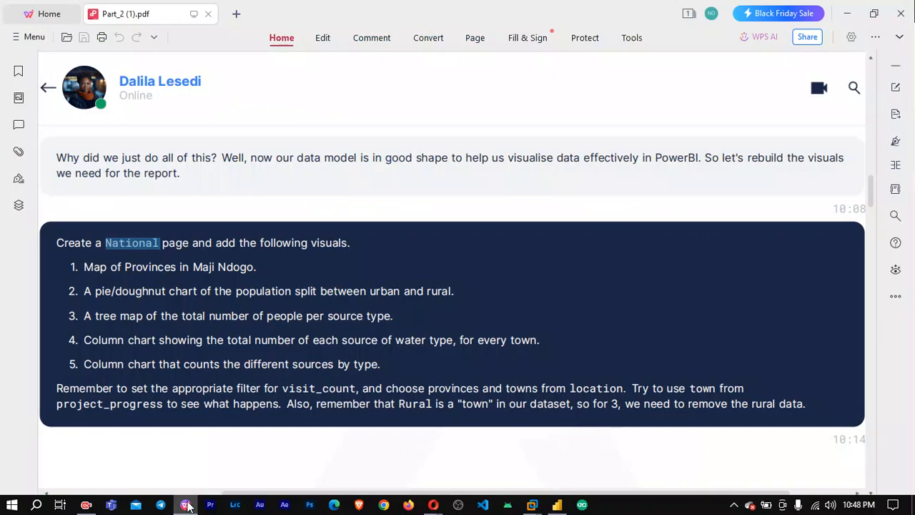
left_click(186, 504)
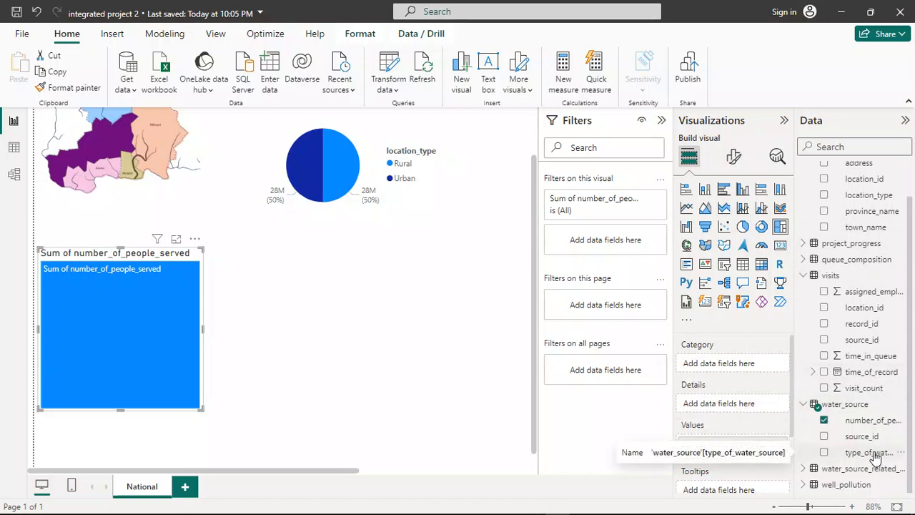
left_click_drag(874, 456, 750, 444)
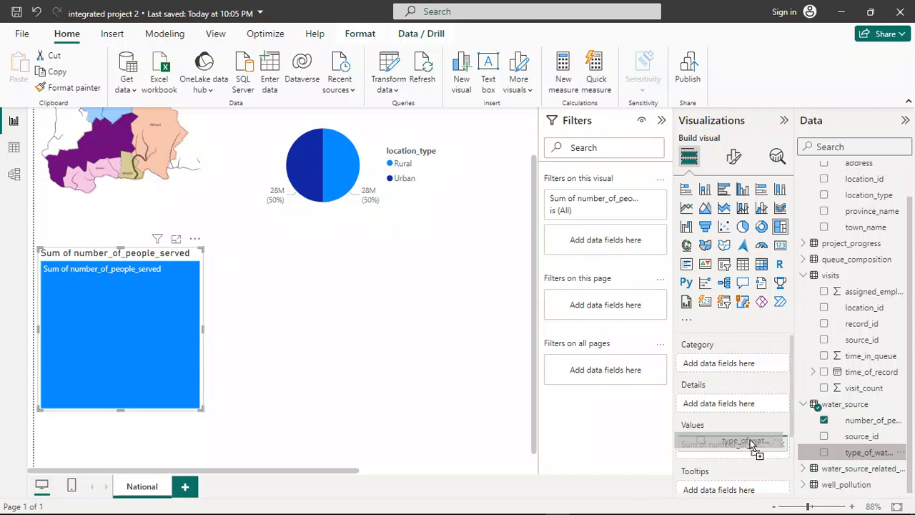
left_click_drag(750, 444, 747, 367)
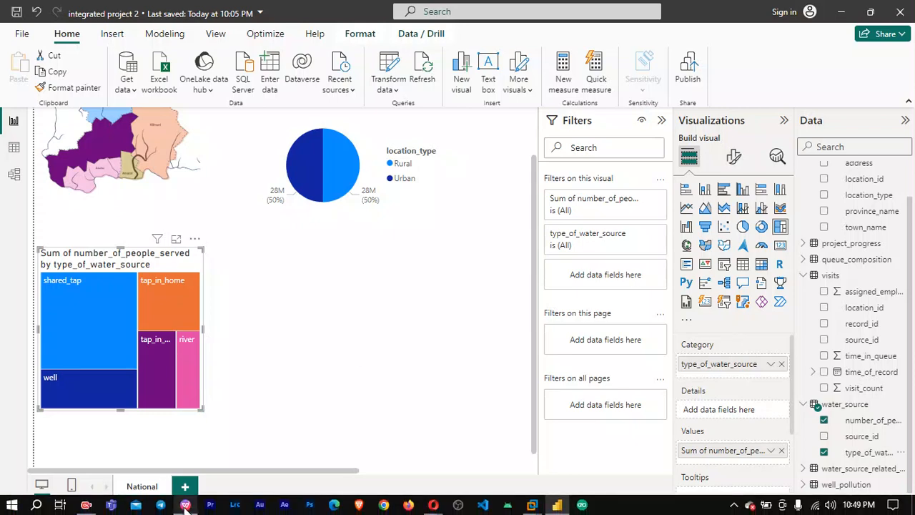
Review the visual requirements and filter notes in Part_2 (1).pdf against the treemap, then return to the Power BI report.
left_click(185, 506)
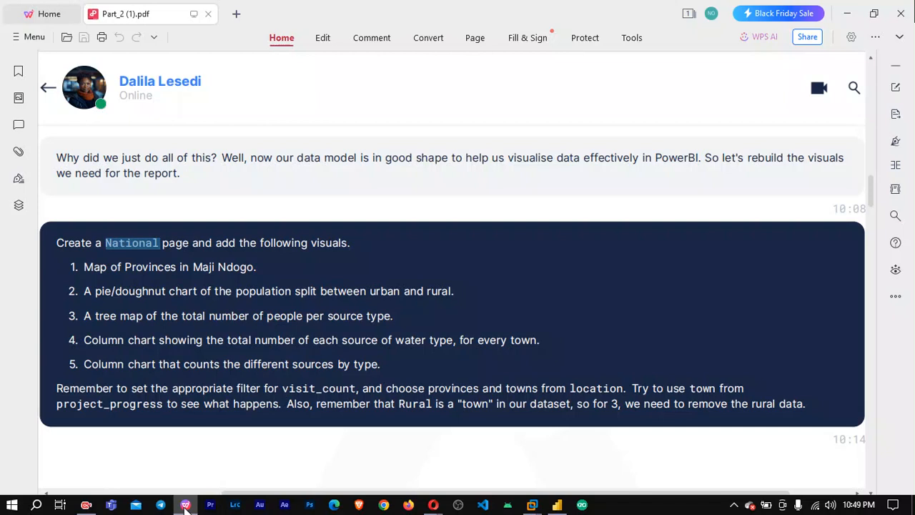
left_click(185, 506)
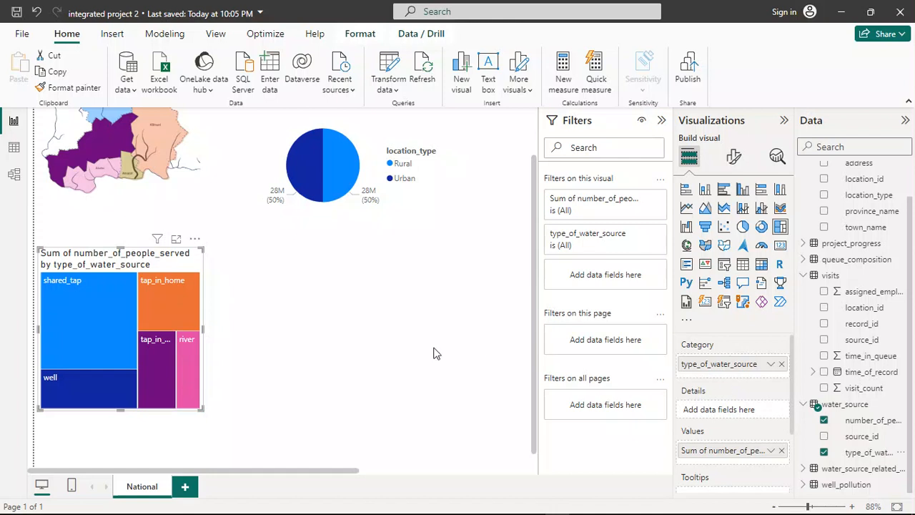
mouse_move(358, 513)
left_click(188, 505)
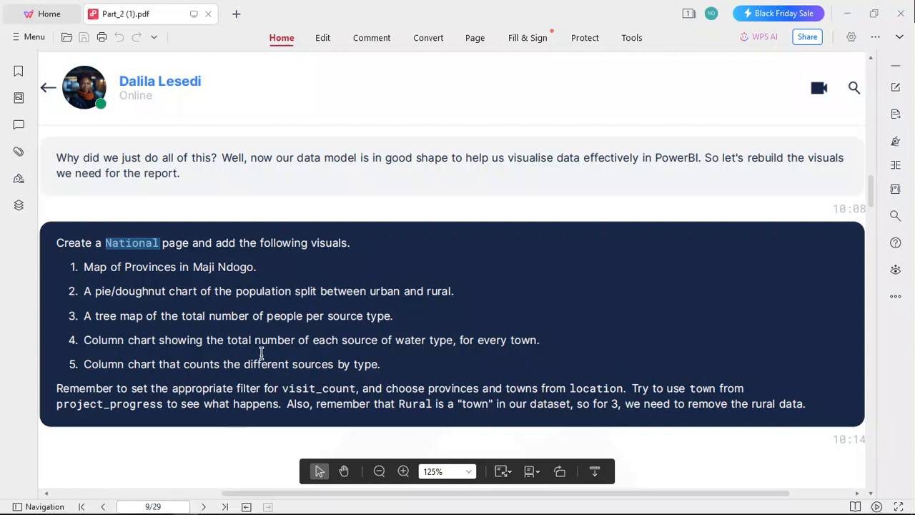
scroll(261, 353, "down", 1)
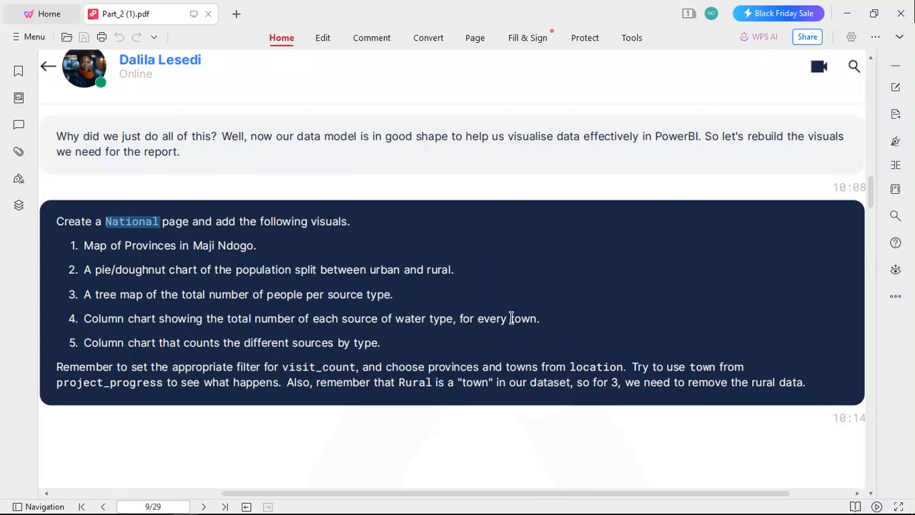
left_click(560, 505)
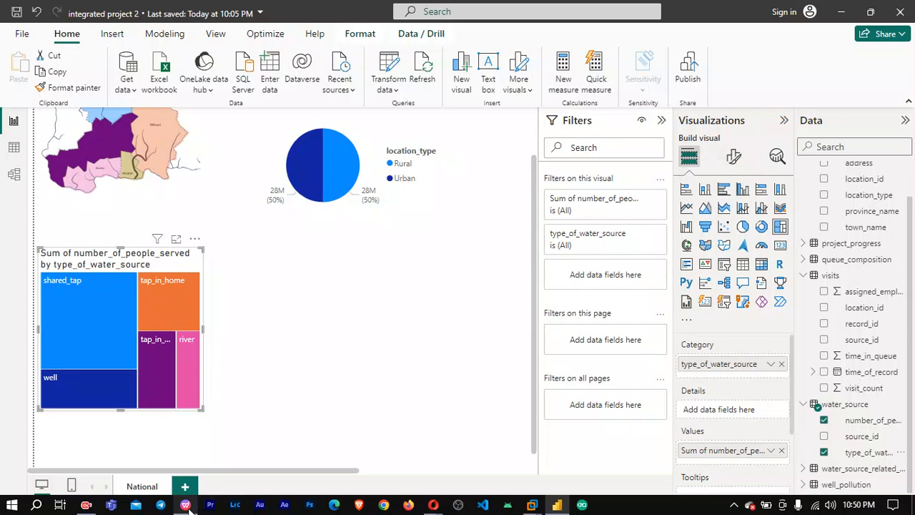
Check the column chart requirements in Part_2 (1).pdf, then try converting the treemap to a stacked column chart and undo it.
left_click(187, 506)
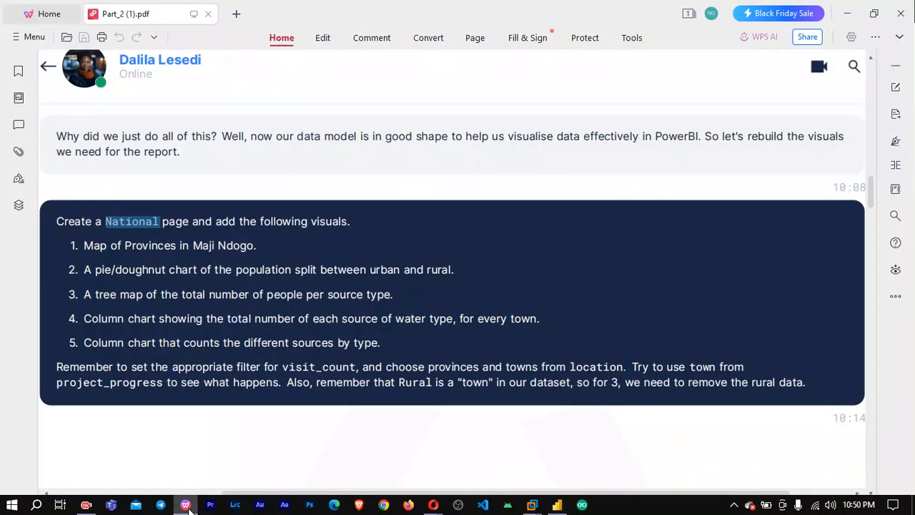
left_click(188, 506)
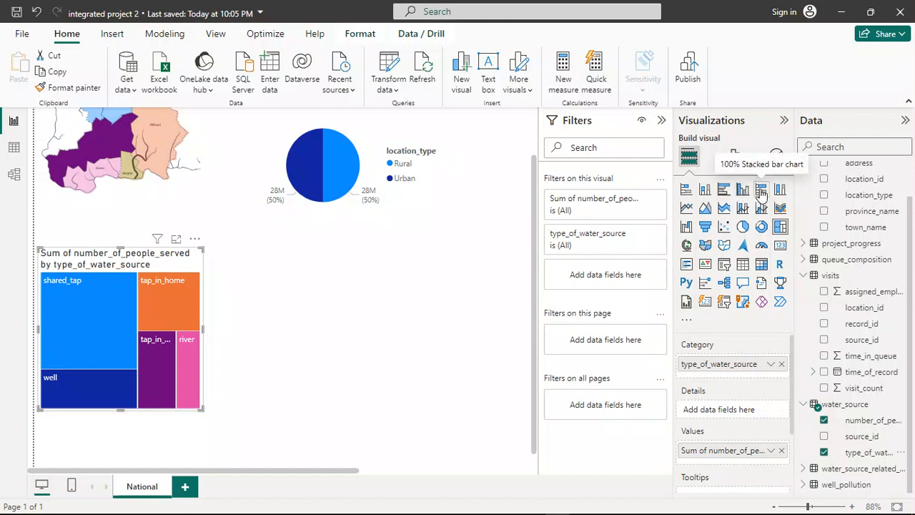
left_click(705, 191)
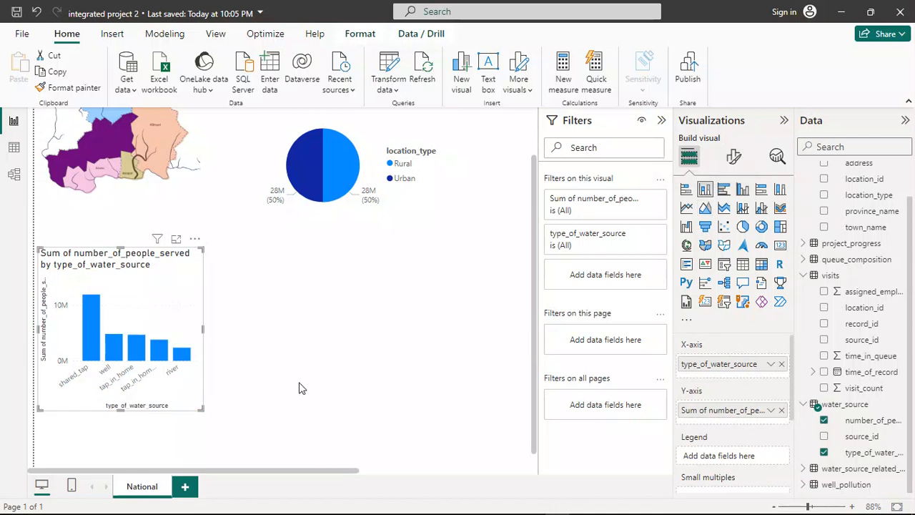
key("ctrl+z")
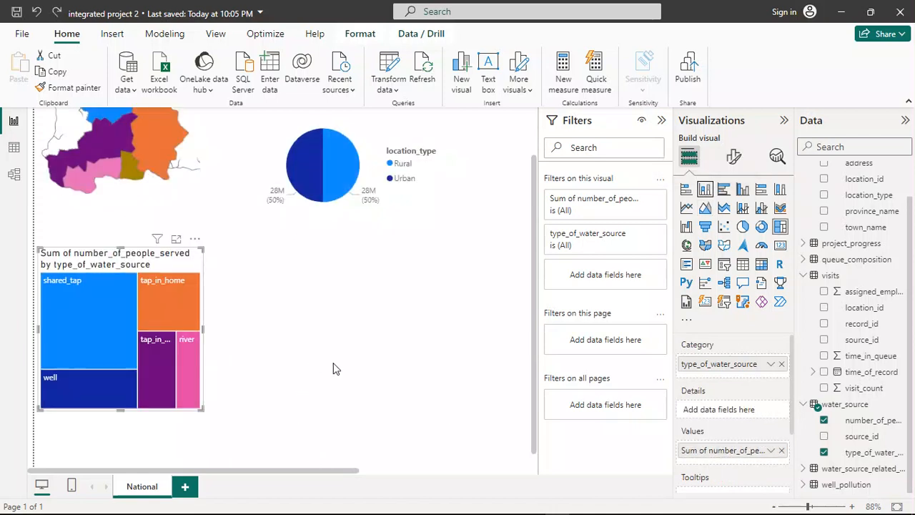
Add a new empty visual beside the treemap, check it against Part_2 (1).pdf, and make it a stacked bar chart.
left_click(386, 360)
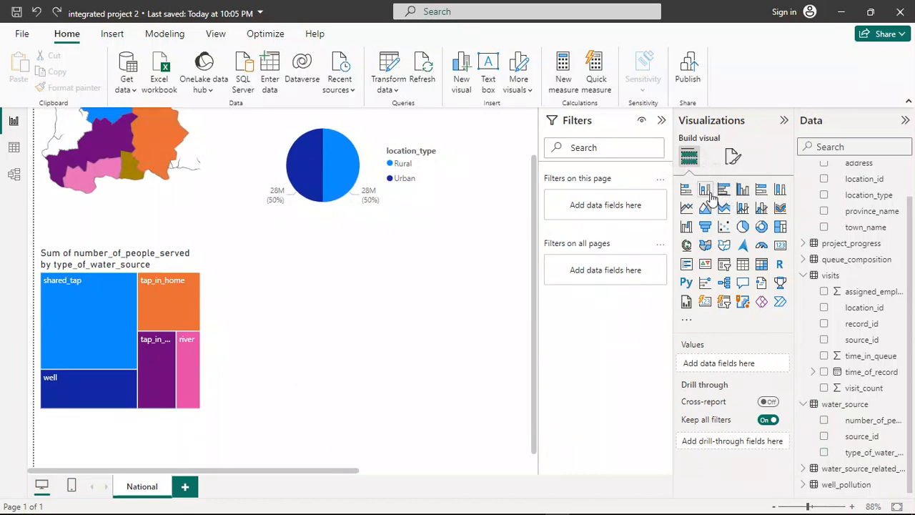
left_click(706, 190)
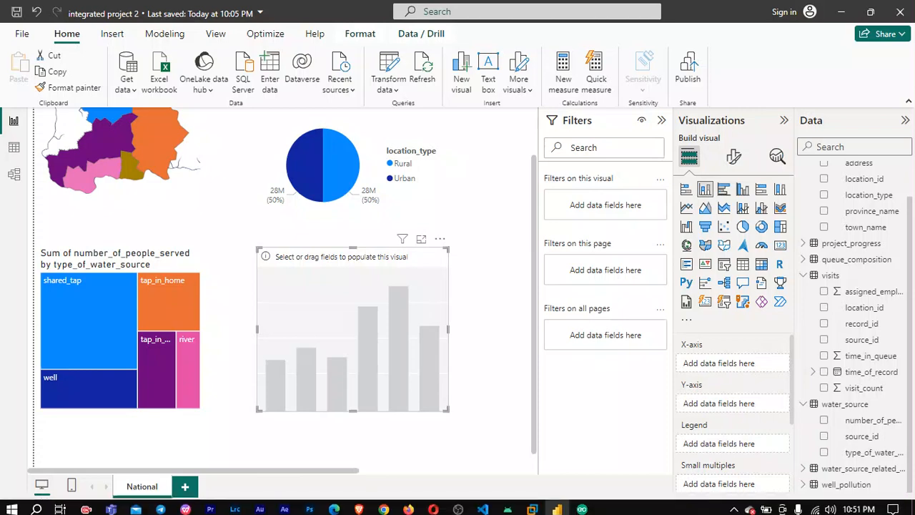
left_click(185, 509)
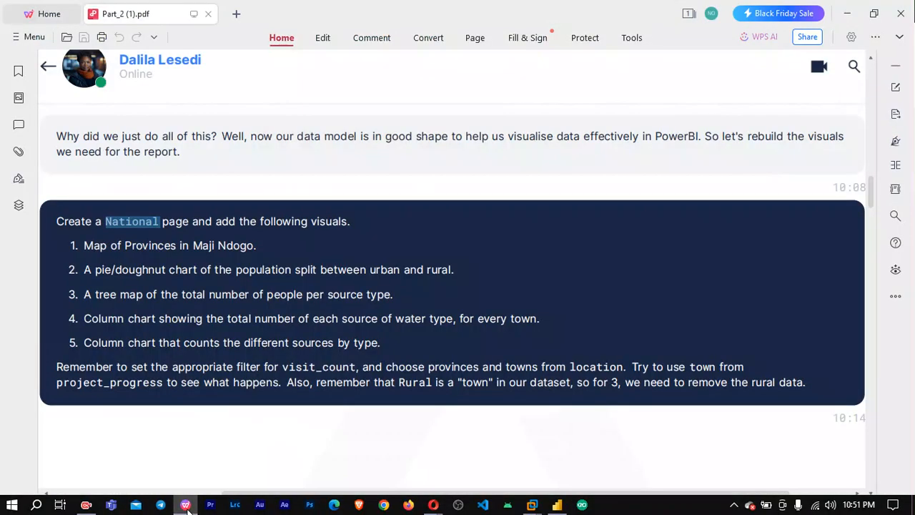
left_click(186, 506)
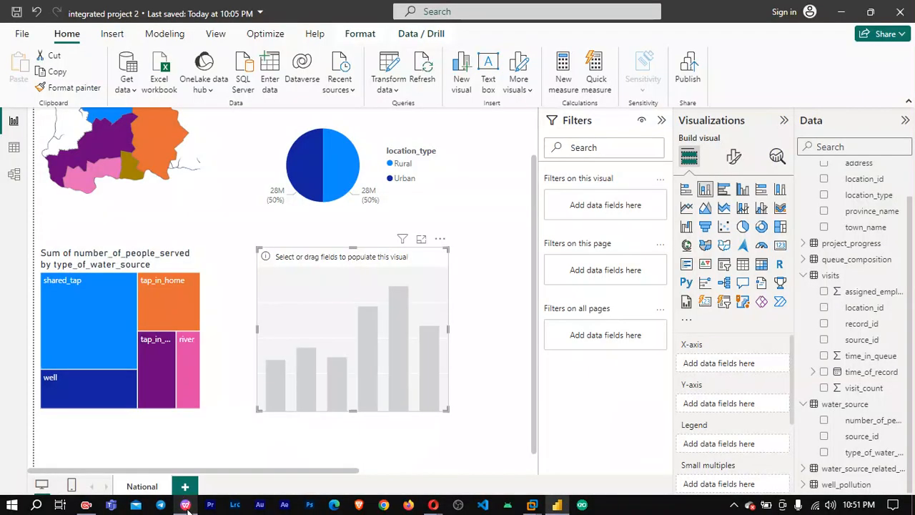
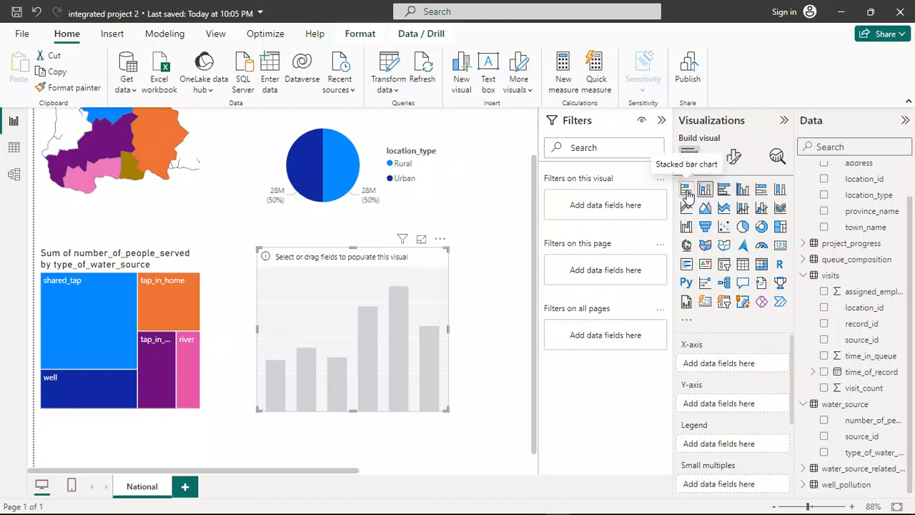
left_click(686, 190)
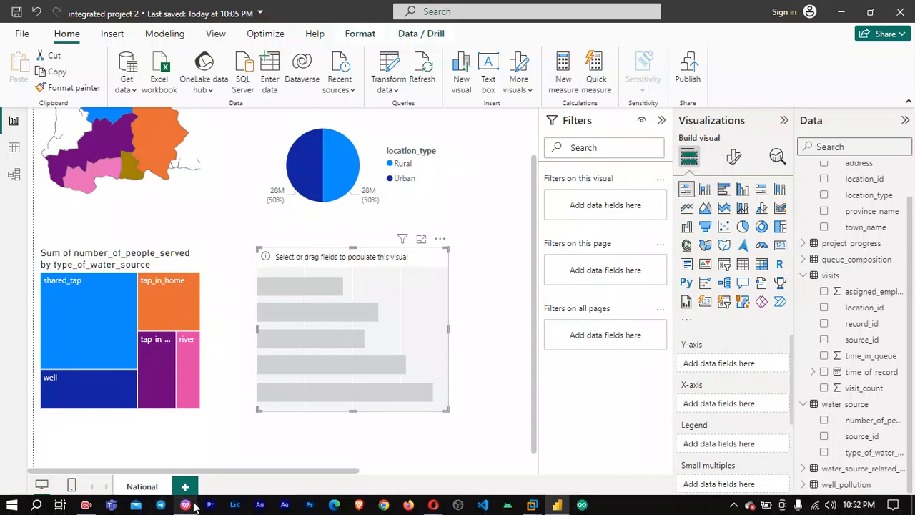
Recheck the per-town chart requirement in Part_2 (1).pdf, then put town_name from the location table on the bar chart's Y-axis.
left_click(183, 506)
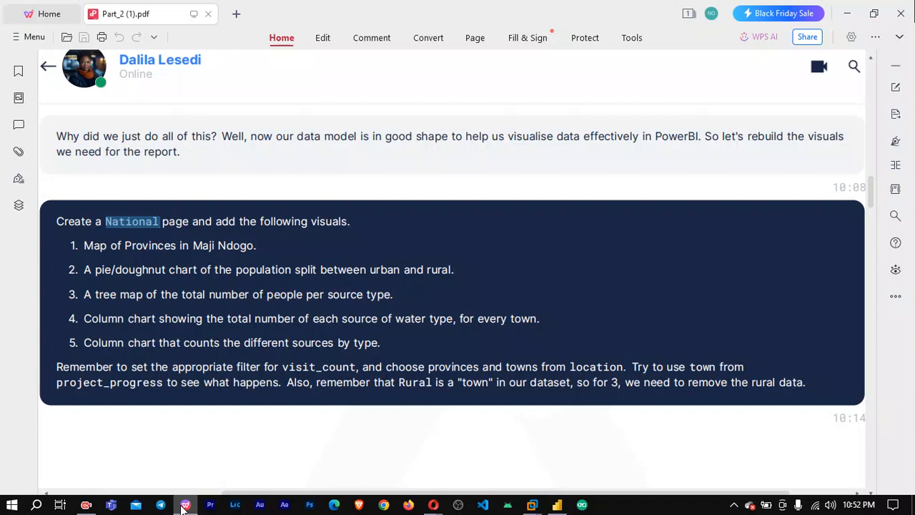
left_click(183, 505)
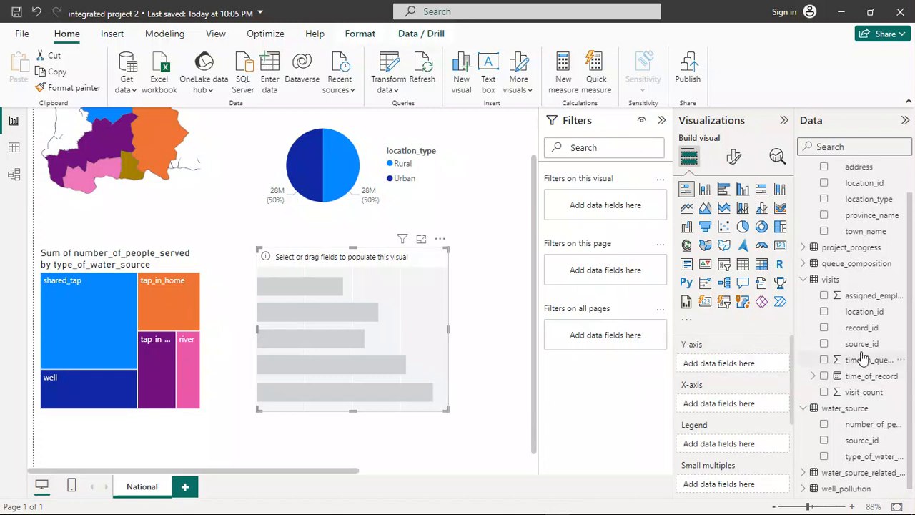
scroll(863, 358, "up", 1)
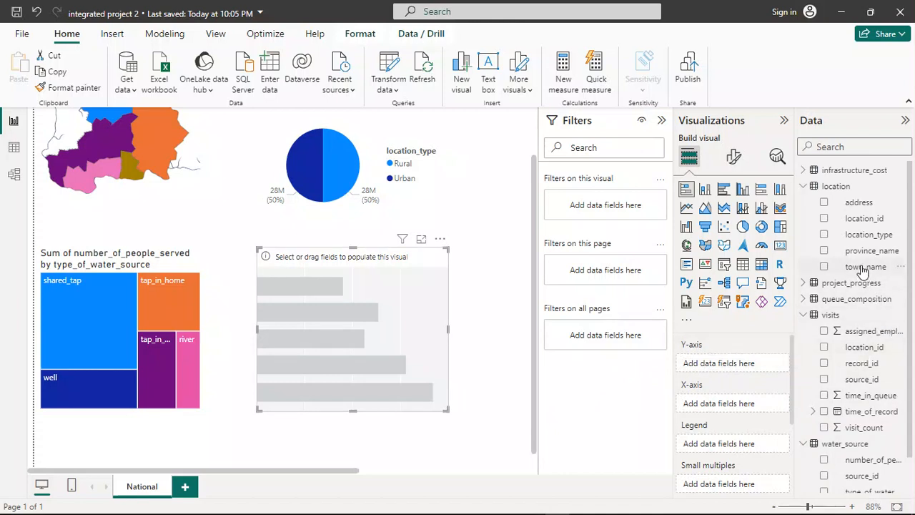
left_click_drag(863, 269, 741, 369)
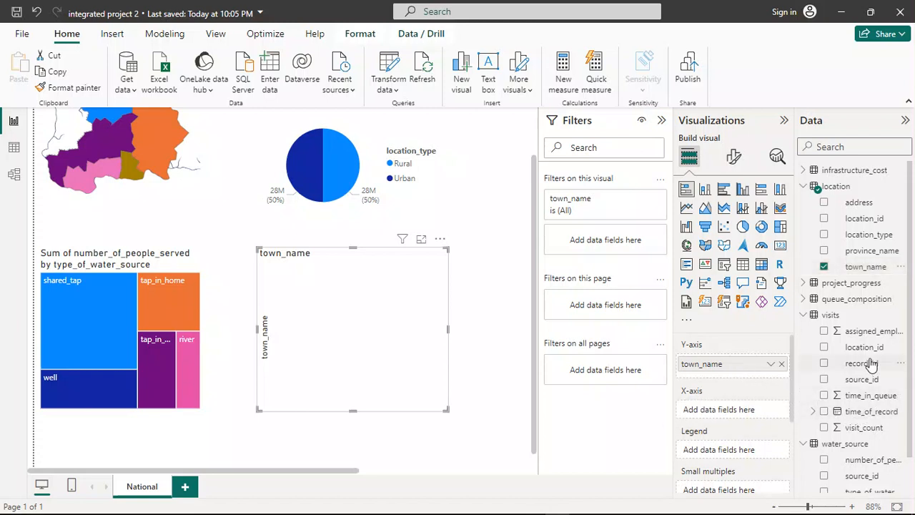
Use type_of_water_source from the water_source table as both the X-axis count and the legend of the town bar chart.
scroll(870, 363, "down", 1)
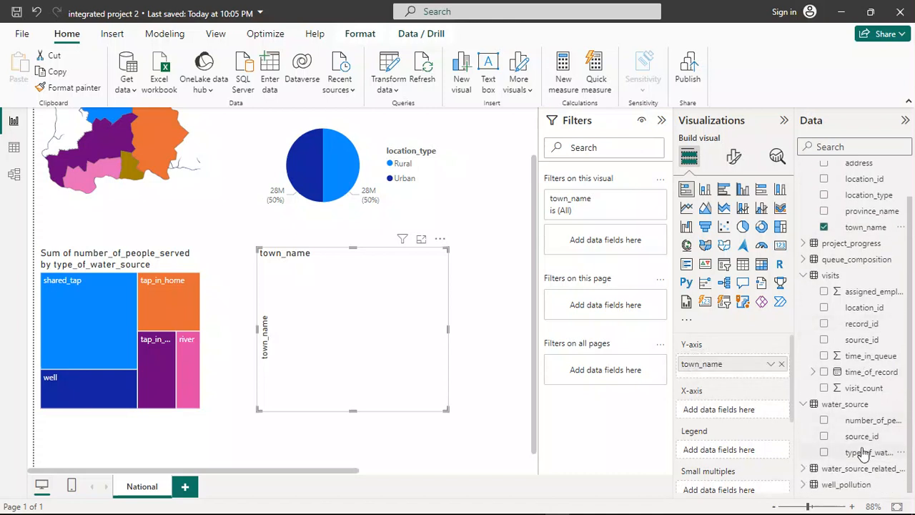
left_click_drag(864, 451, 738, 412)
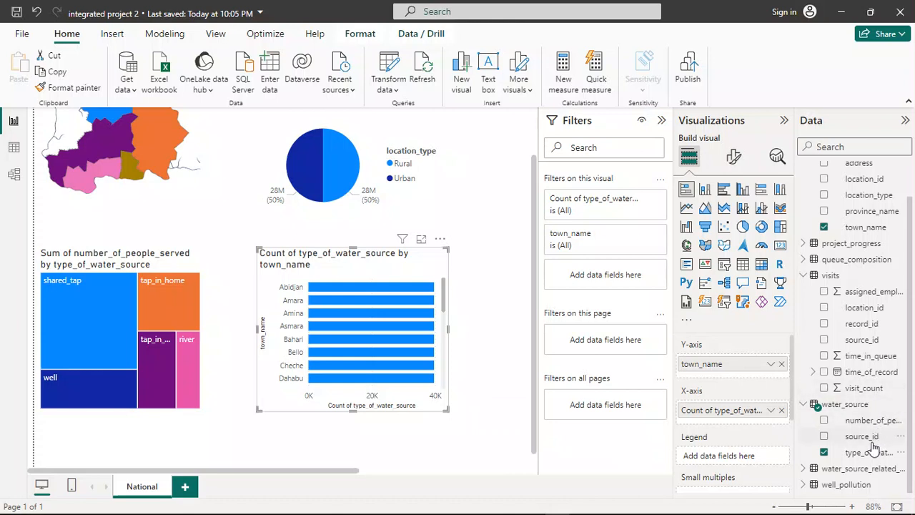
left_click_drag(871, 446, 756, 462)
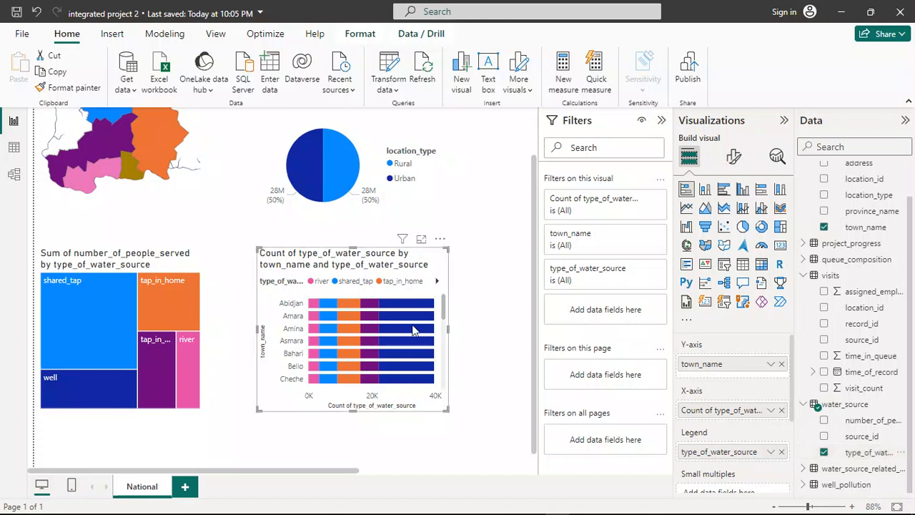
Collapse the Filters pane, then highlight the well segment for Amara in the town chart and clear the highlight.
mouse_move(413, 329)
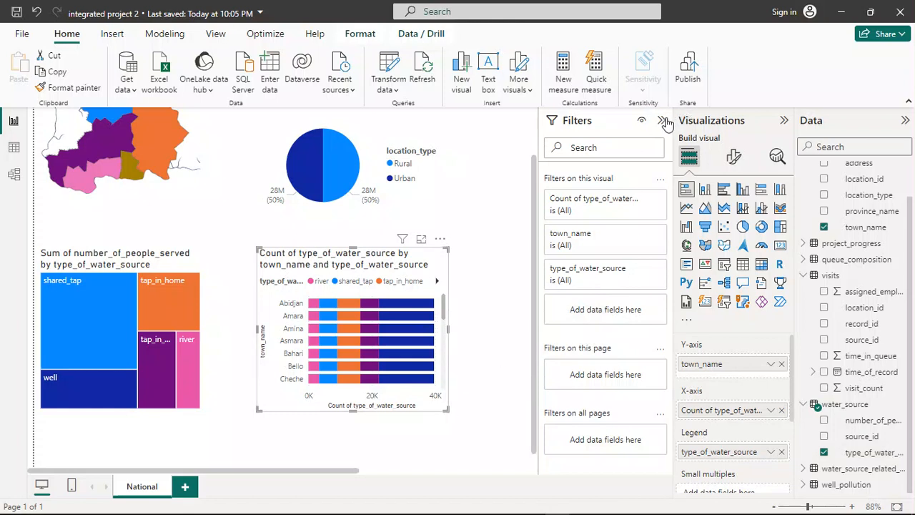
left_click(662, 121)
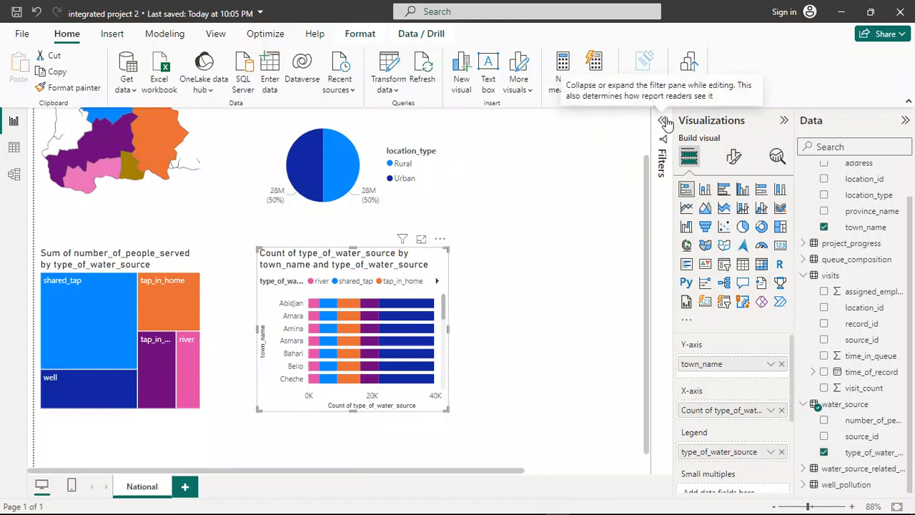
left_click(421, 319)
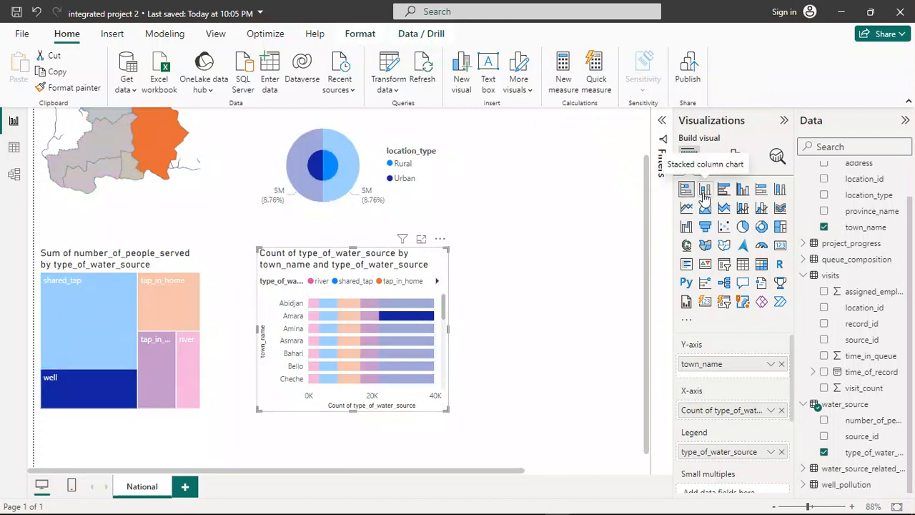
left_click(418, 315)
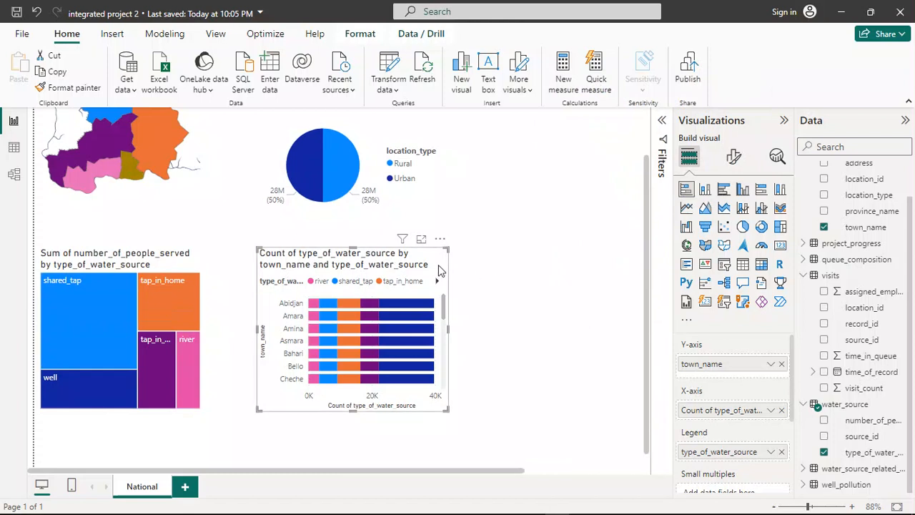
Change the town chart to a clustered bar chart and enlarge it slightly to review its towns.
left_click(724, 190)
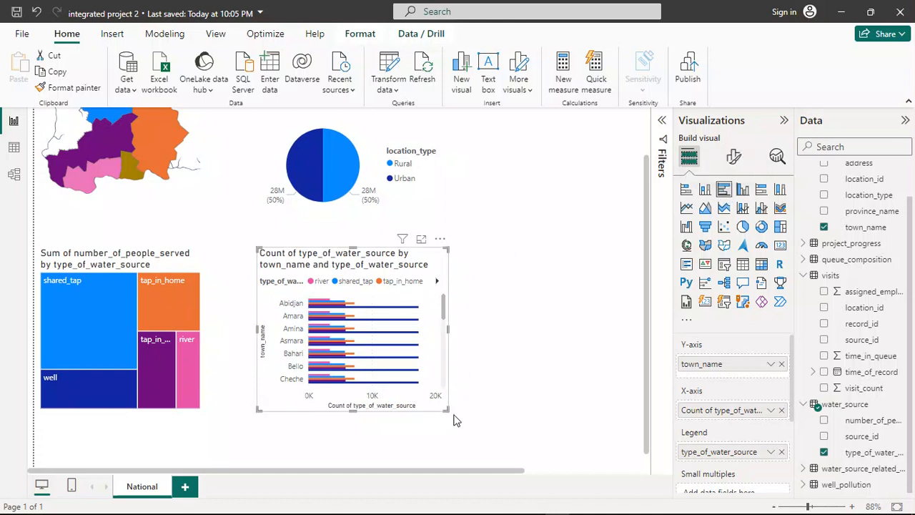
left_click_drag(447, 410, 457, 427)
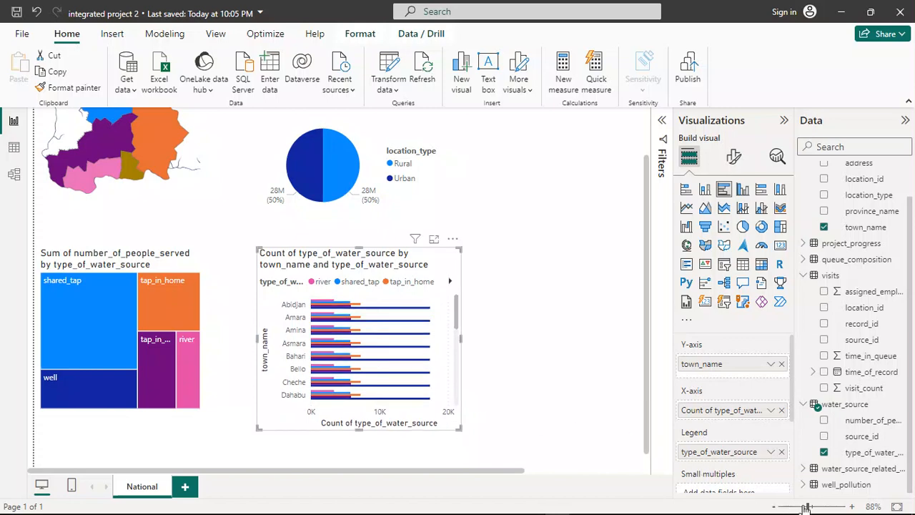
left_click_drag(808, 509, 820, 509)
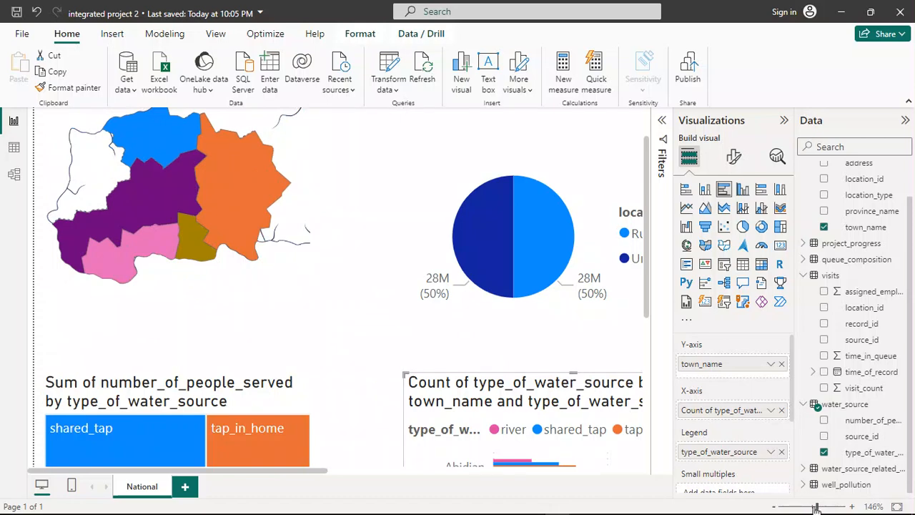
left_click_drag(815, 507, 813, 507)
scroll(555, 354, "down", 3)
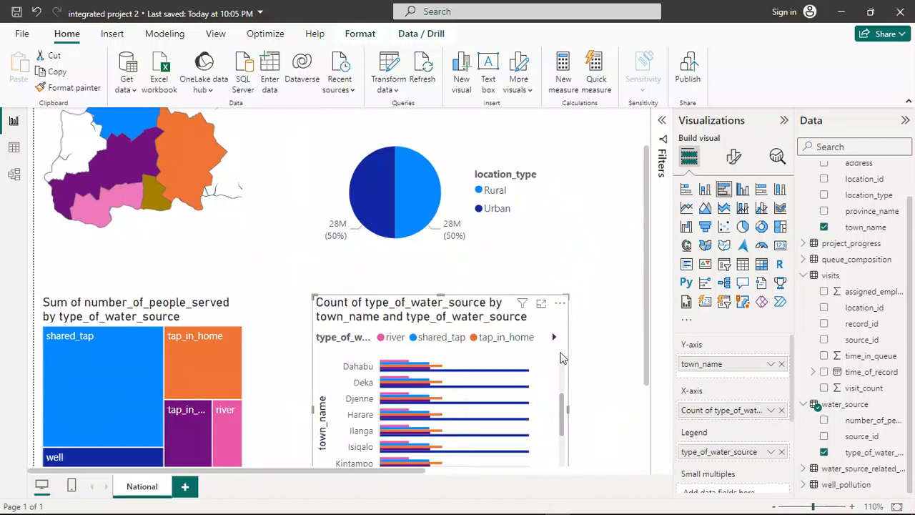
scroll(599, 354, "down", 3)
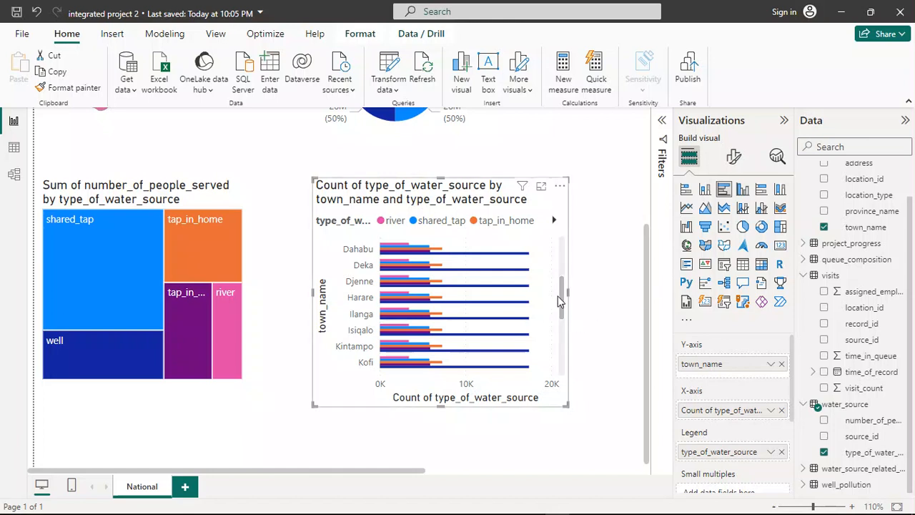
scroll(556, 276, "up", 3)
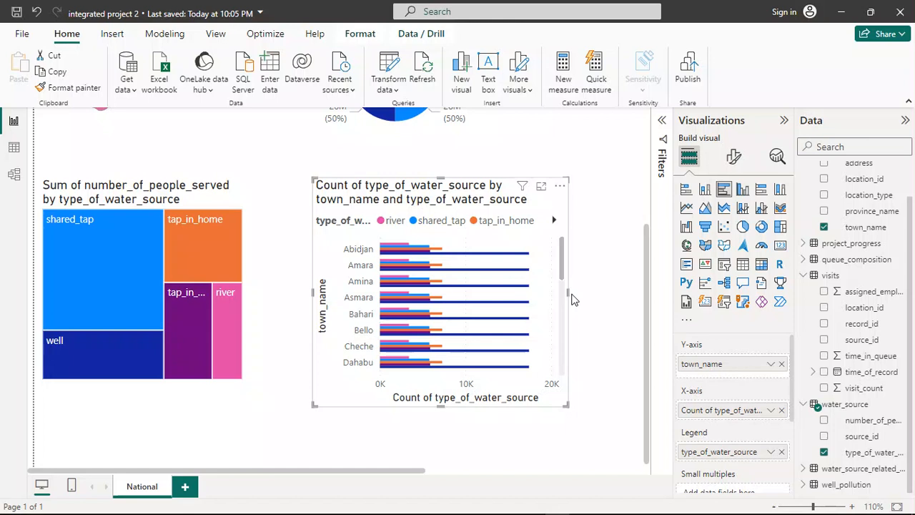
Switch the town chart from clustered bars back to a stacked bar chart.
left_click(458, 317)
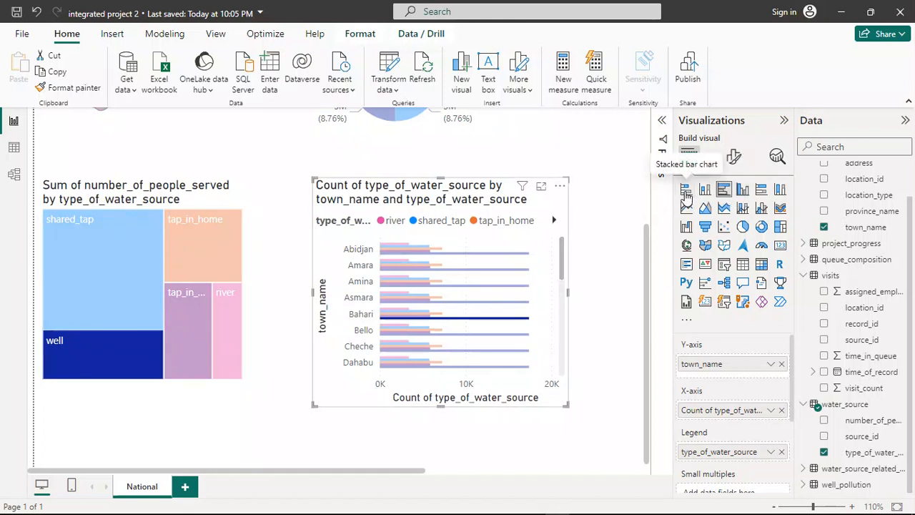
left_click(686, 192)
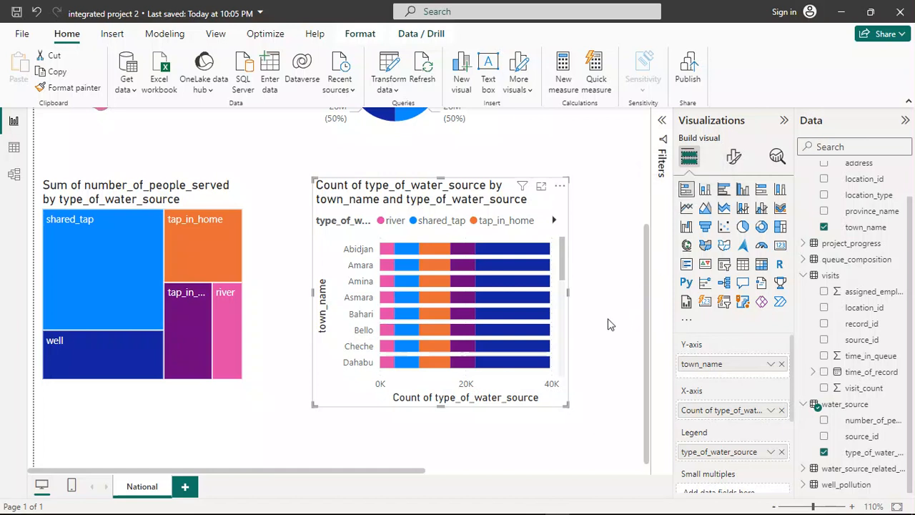
scroll(609, 324, "down", 1)
scroll(609, 324, "up", 1)
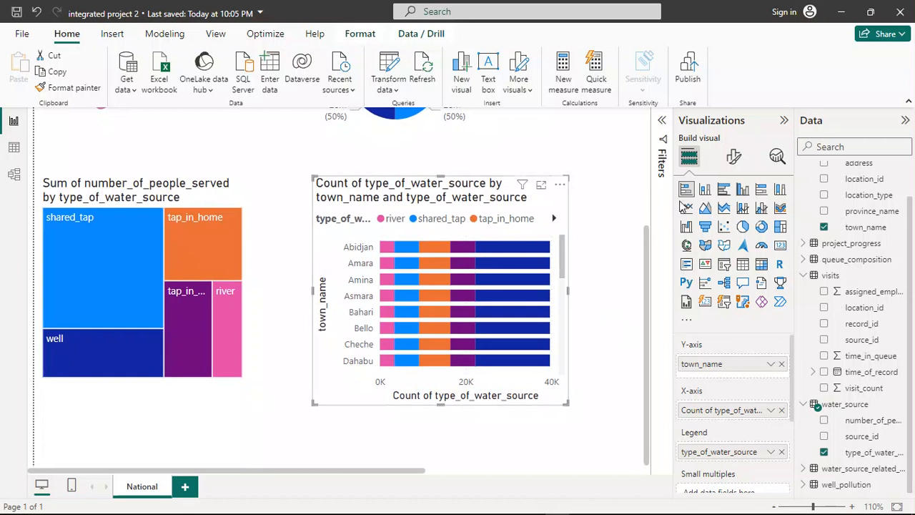
Try 100% stacked column, 100% stacked bar, clustered column, clustered bar and stacked column types on the town chart, then restore stacked bar.
left_click(780, 189)
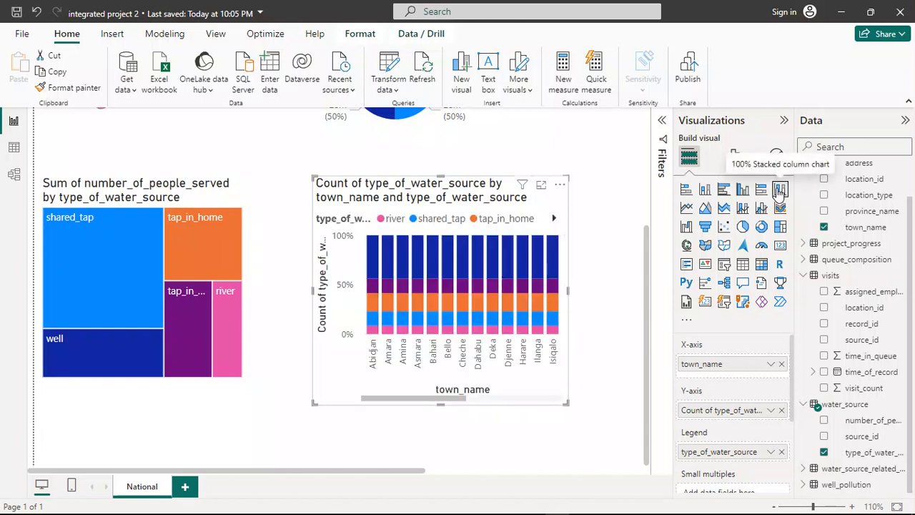
left_click(761, 189)
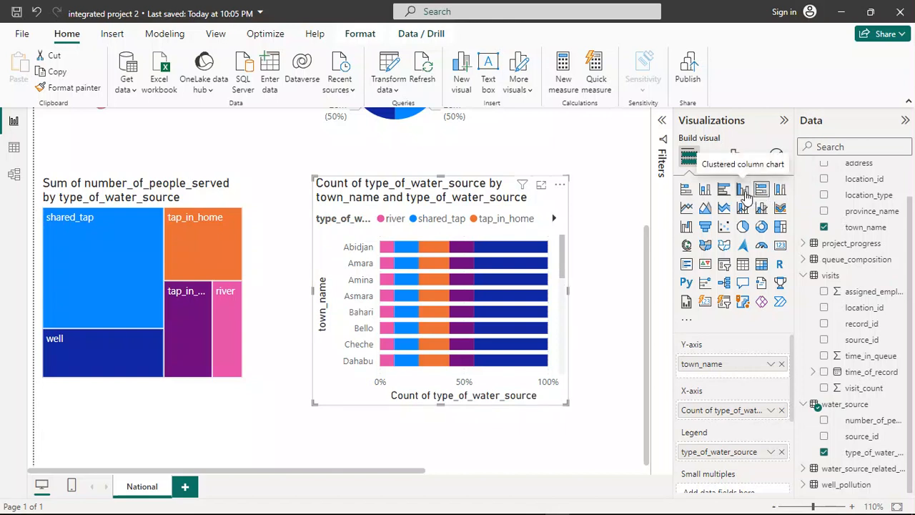
left_click(744, 193)
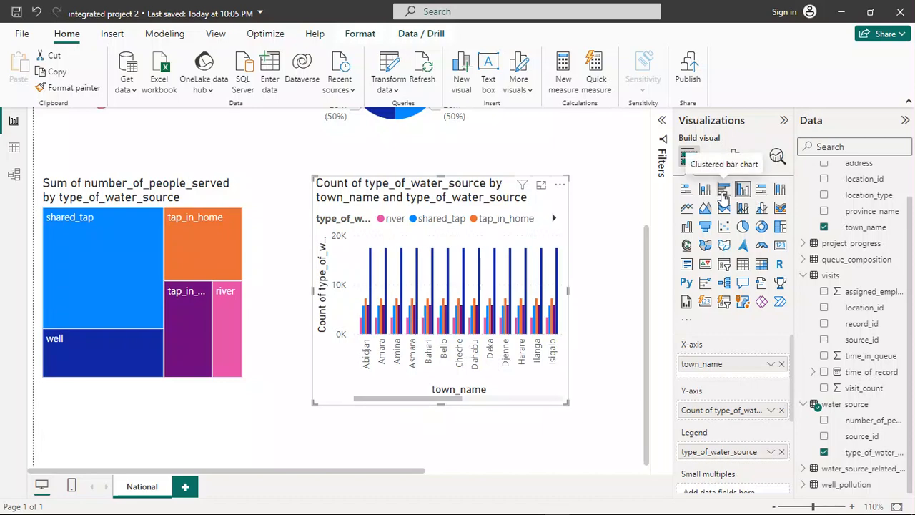
left_click(723, 190)
left_click(705, 191)
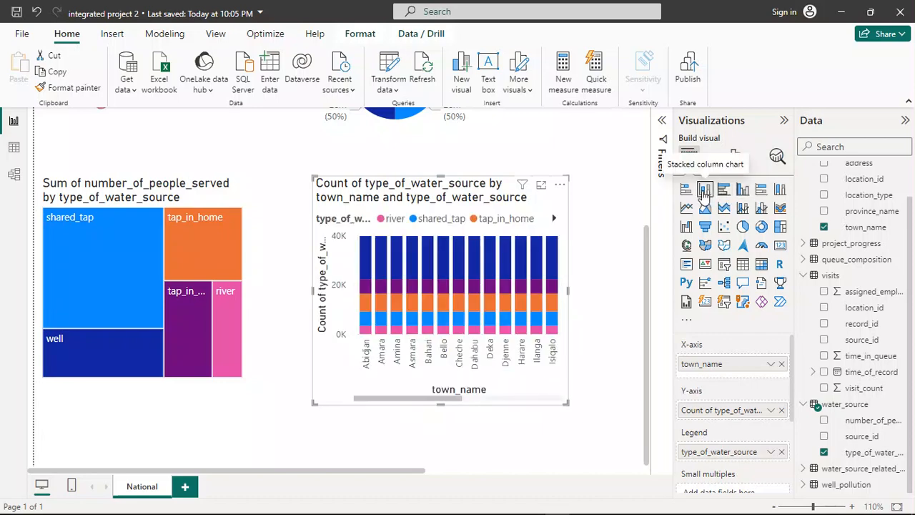
left_click(686, 190)
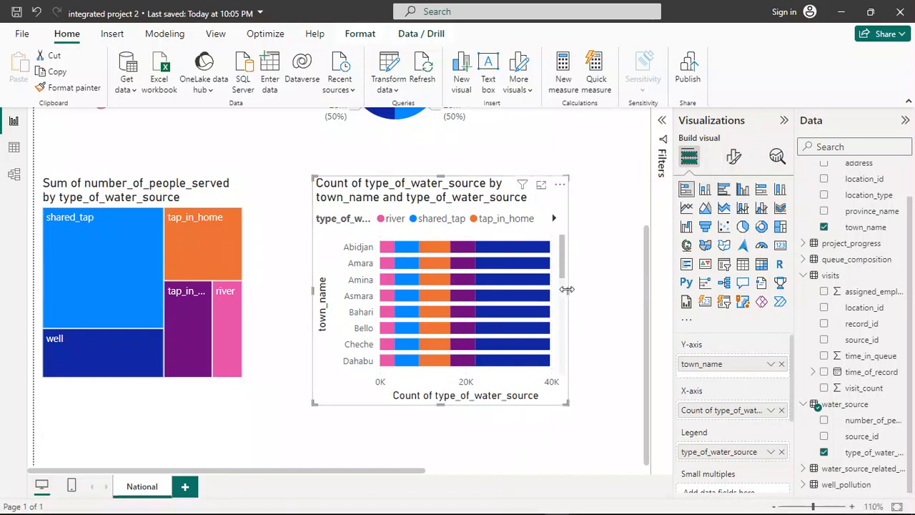
Widen the town chart slightly, check the required visuals in the Part_2 (1).pdf brief in WPS, and return to Power BI.
left_click_drag(604, 294, 593, 300)
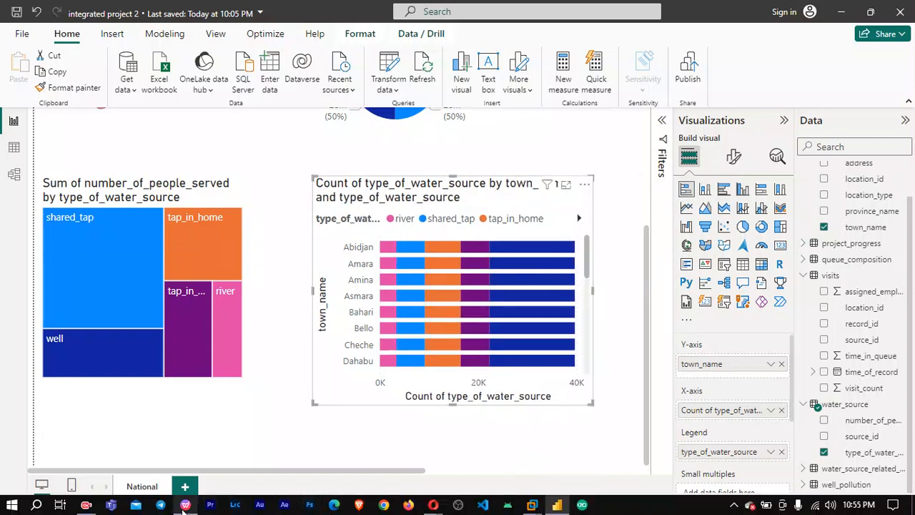
left_click(184, 505)
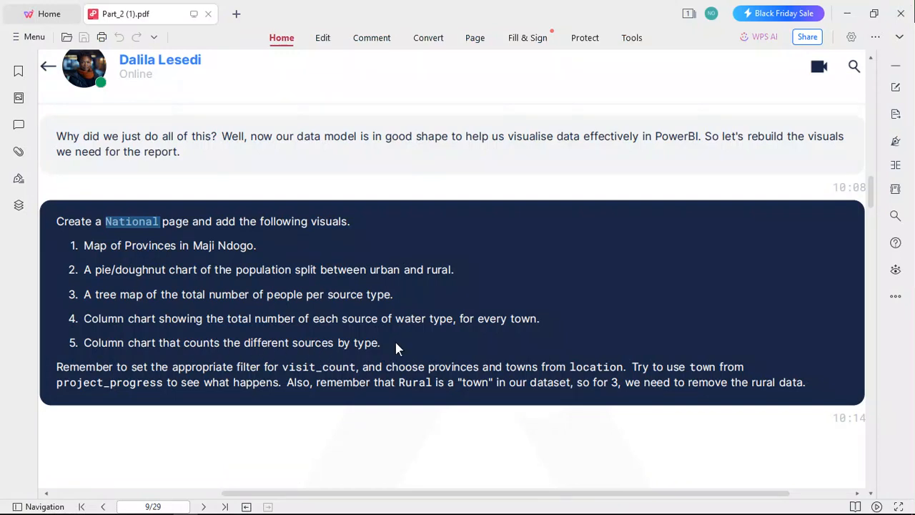
mouse_move(558, 511)
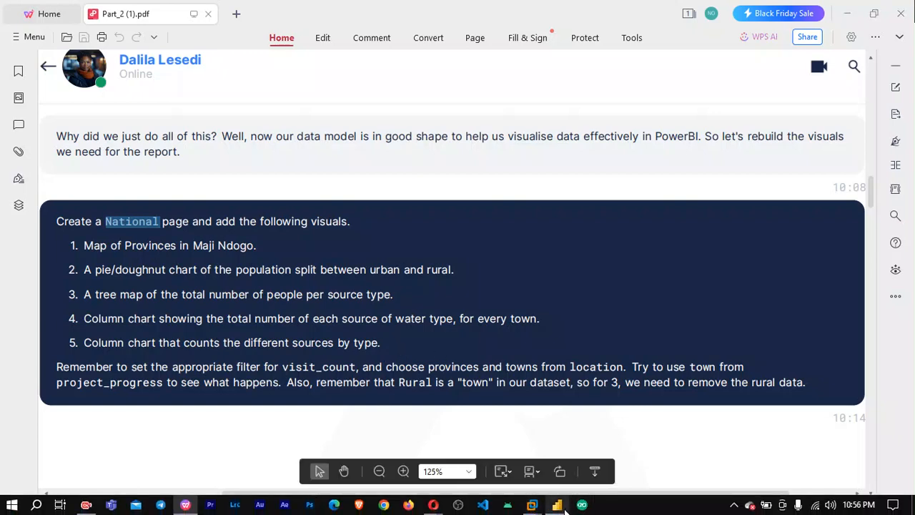
left_click(558, 504)
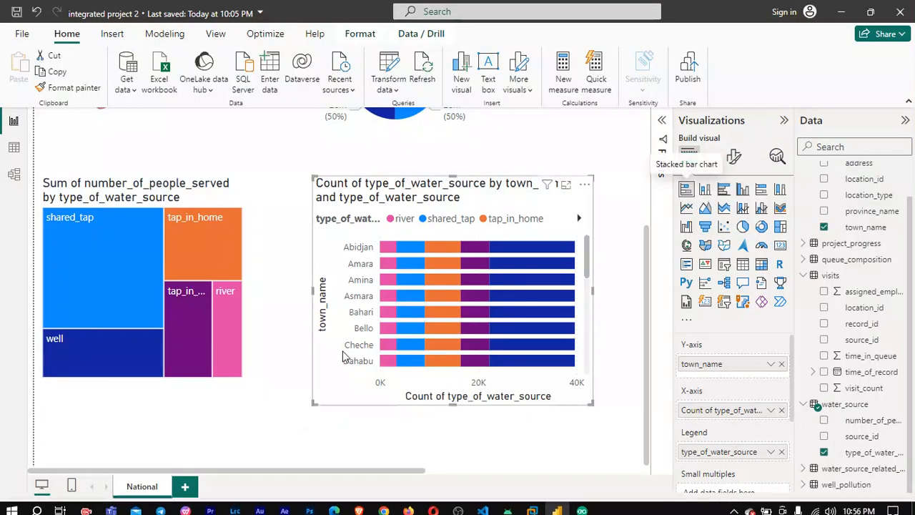
Add a blank stacked column chart to the National page and place it in the empty space beside the pie chart.
left_click(260, 408)
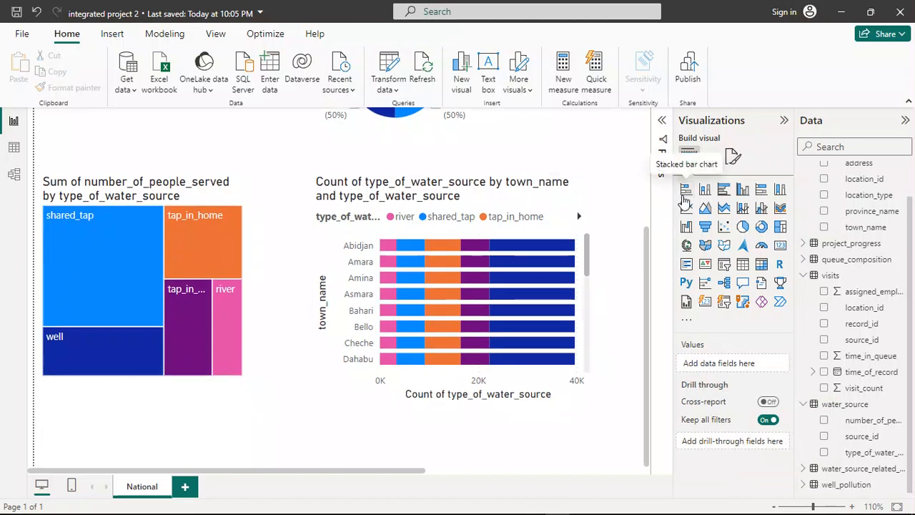
left_click(685, 193)
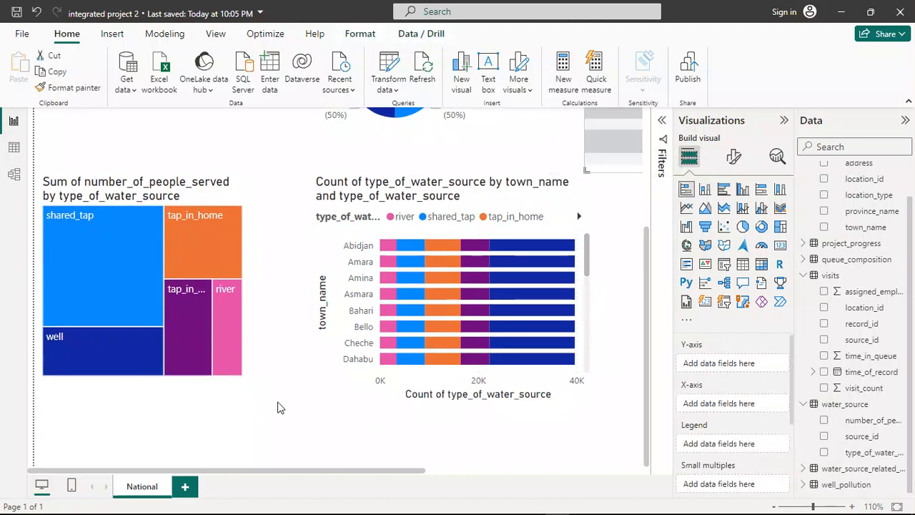
scroll(280, 408, "up", 3)
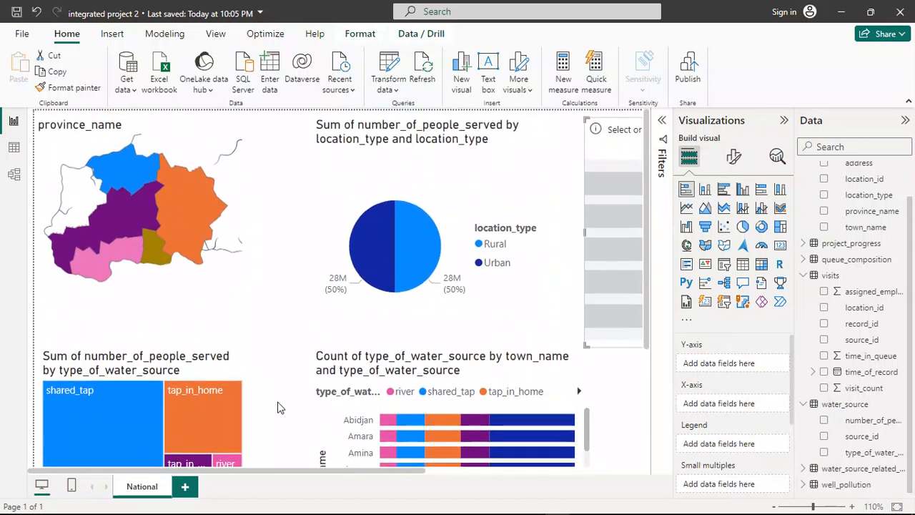
scroll(280, 407, "down", 3)
scroll(280, 407, "up", 3)
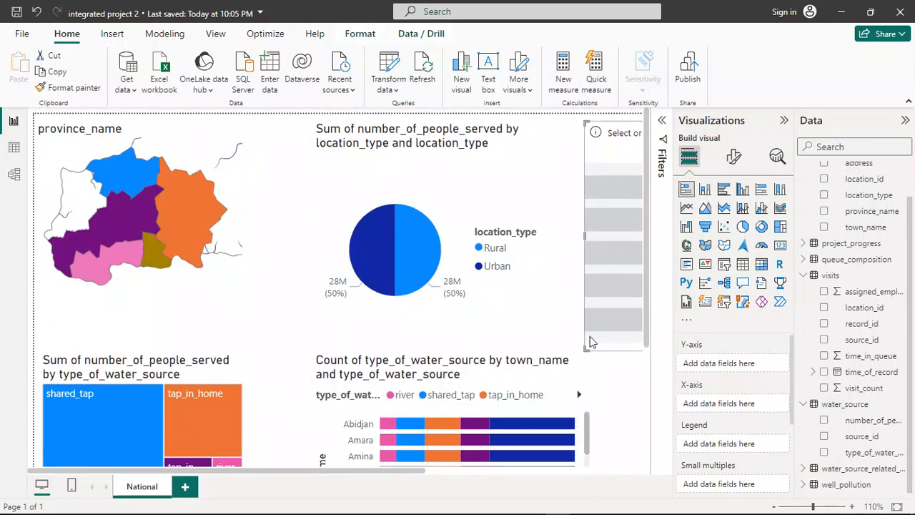
scroll(538, 330, "right", 5)
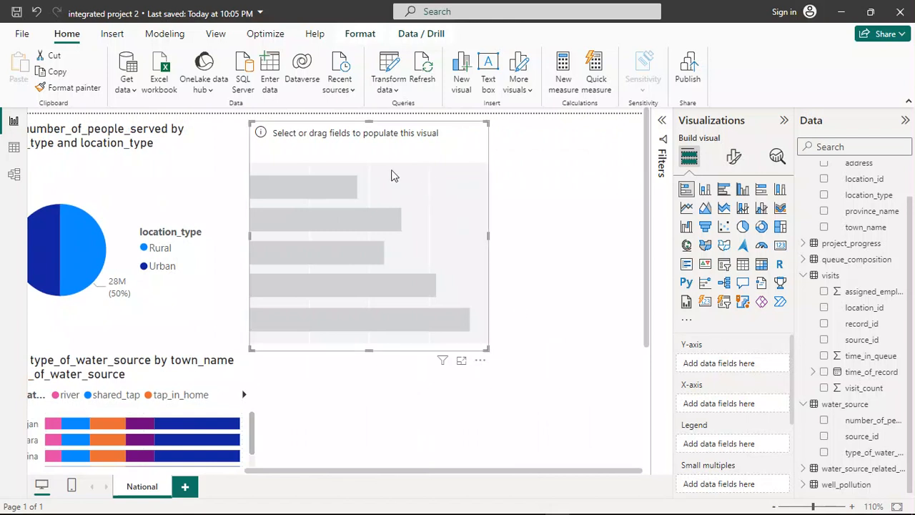
left_click_drag(383, 151, 439, 151)
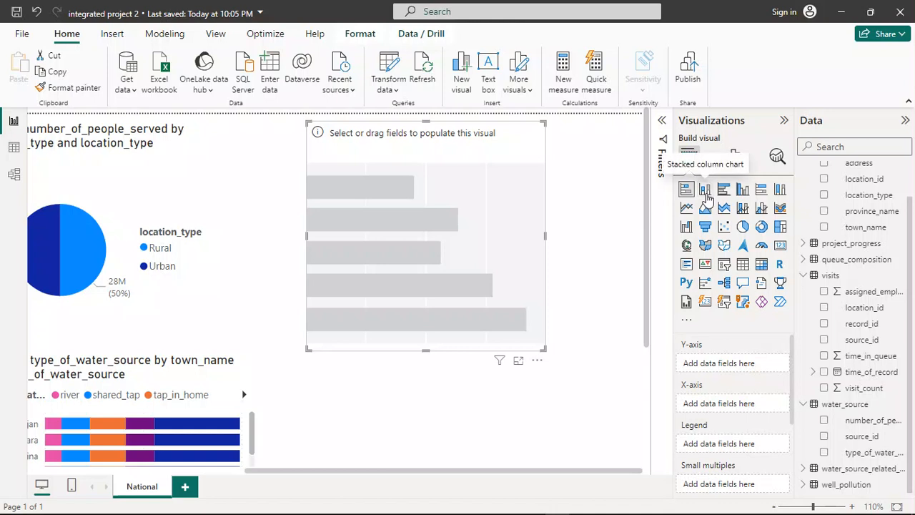
left_click(706, 190)
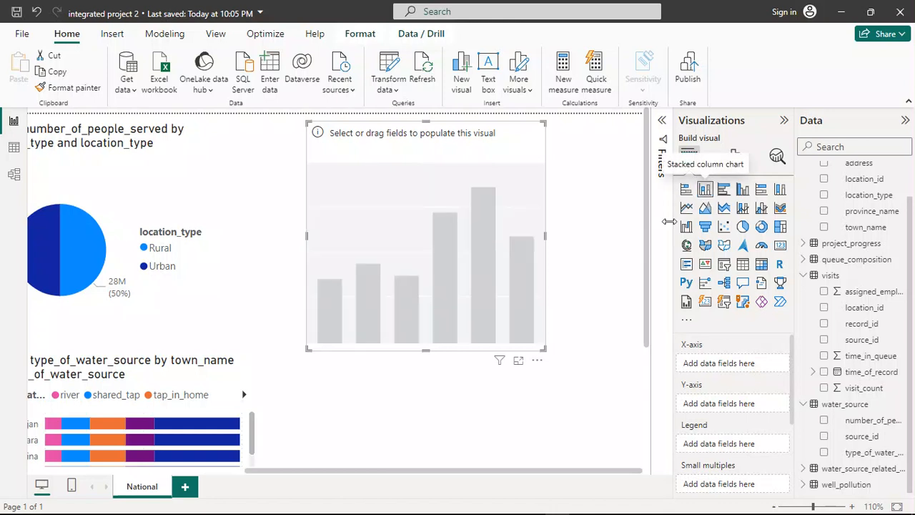
left_click(575, 260)
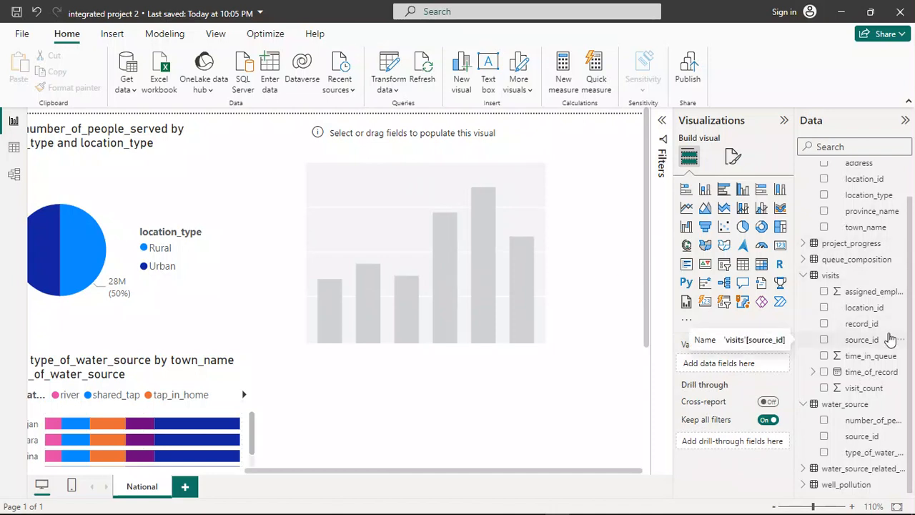
left_click(482, 272)
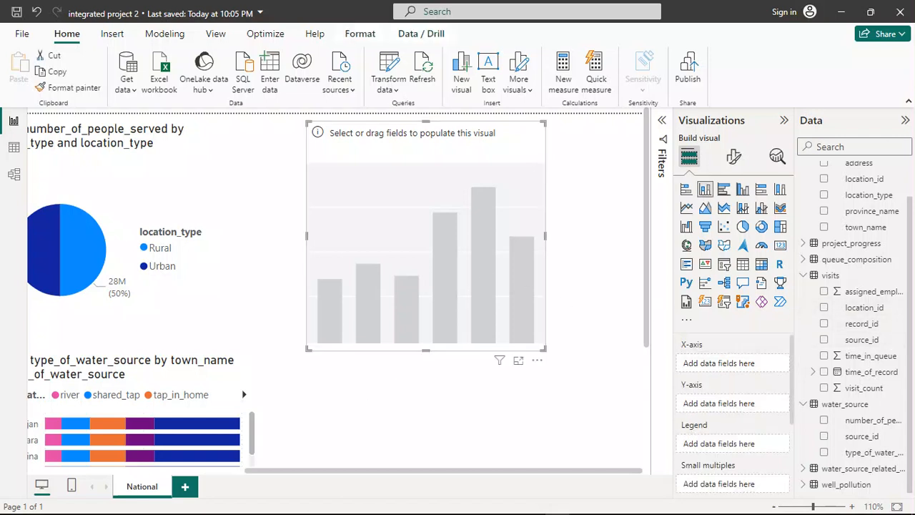
Switch to the PDF brief in WPS to reread the last column chart requirement, and return to Power BI.
mouse_move(259, 506)
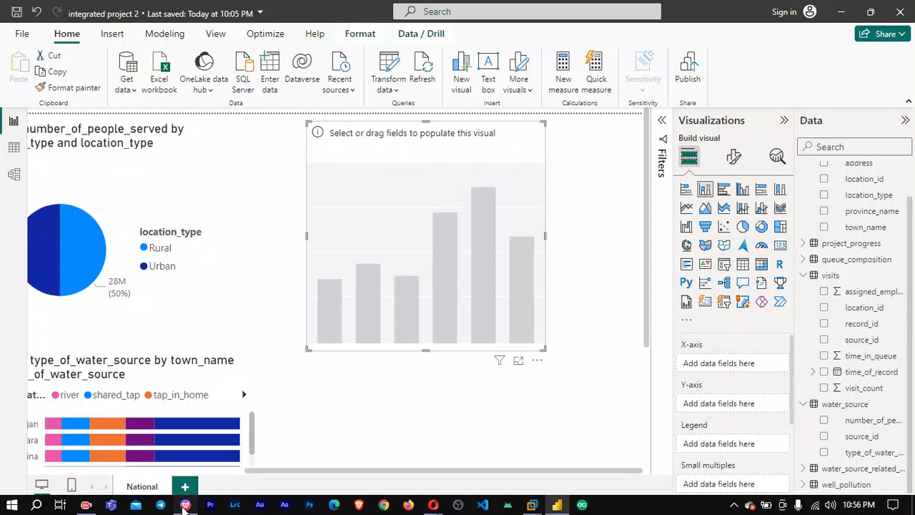
left_click(185, 504)
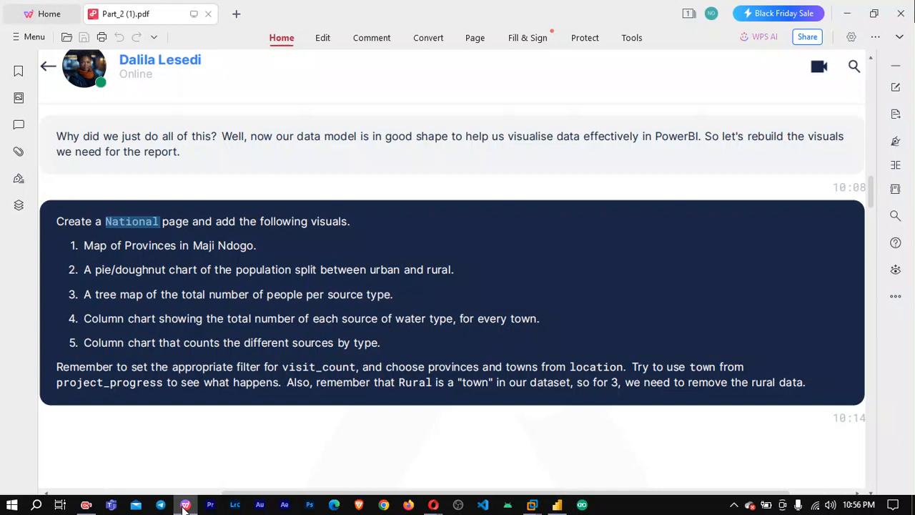
left_click(184, 505)
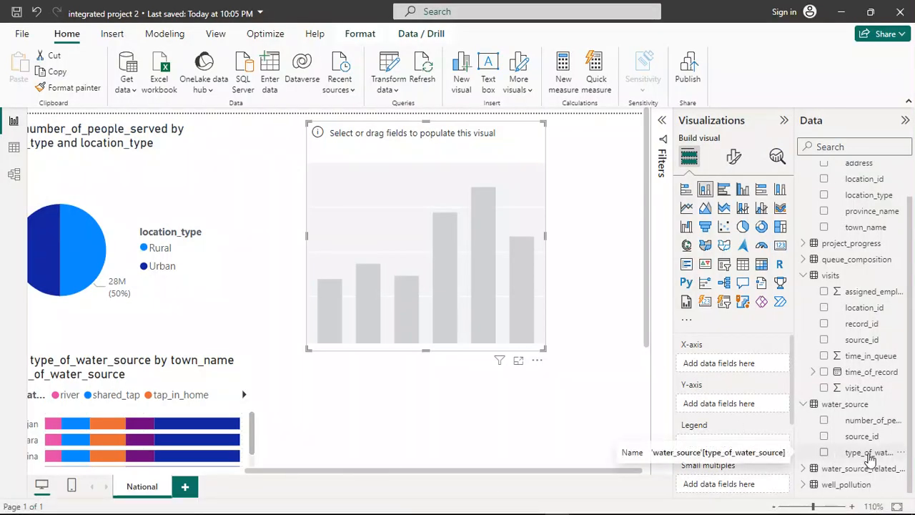
Plot the count of type_of_water_source on the new column chart's Y-axis, with type_of_water_source on its X-axis.
left_click_drag(866, 457, 418, 247)
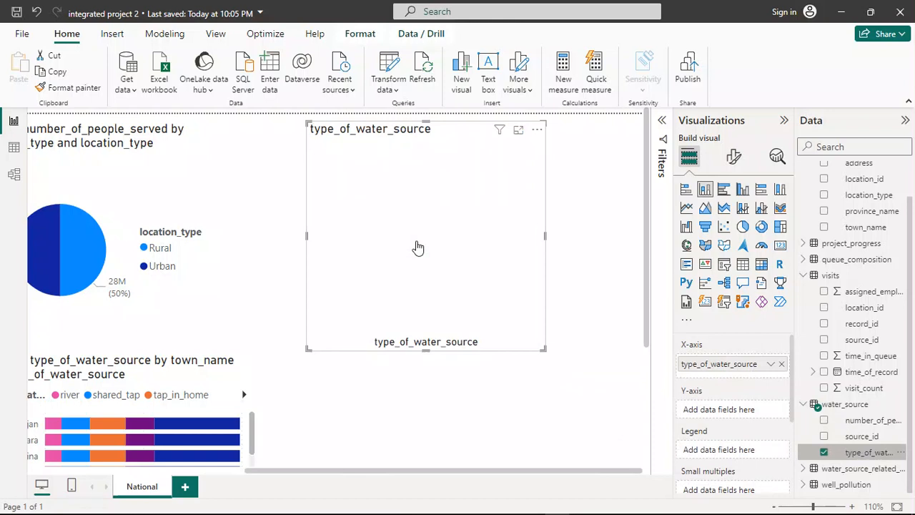
key("ctrl+z")
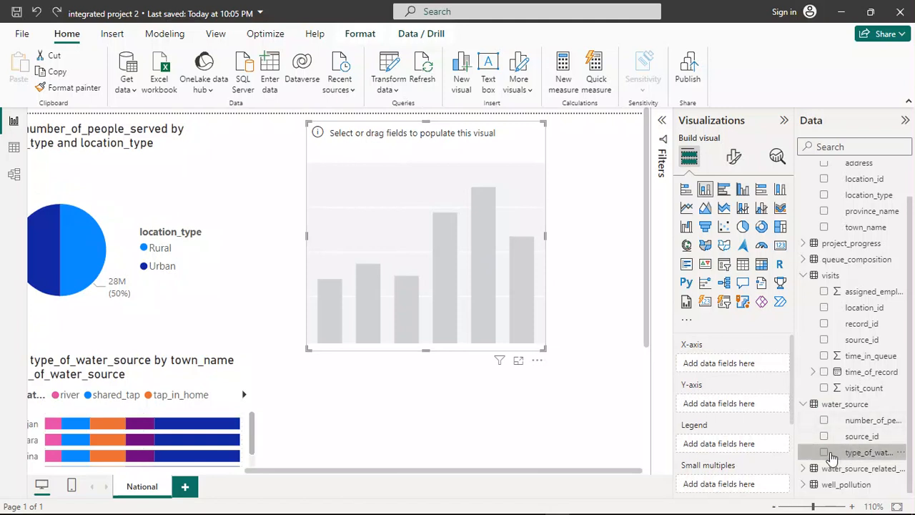
left_click_drag(847, 456, 743, 368)
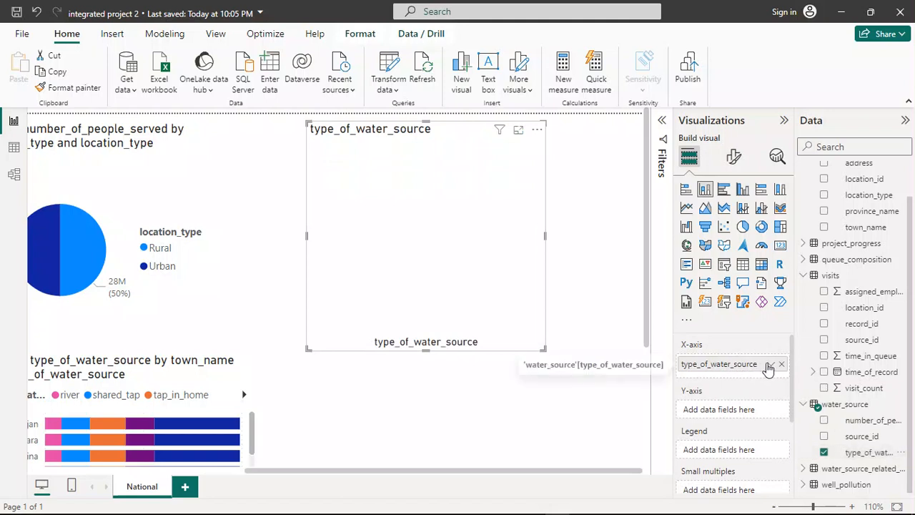
left_click(771, 364)
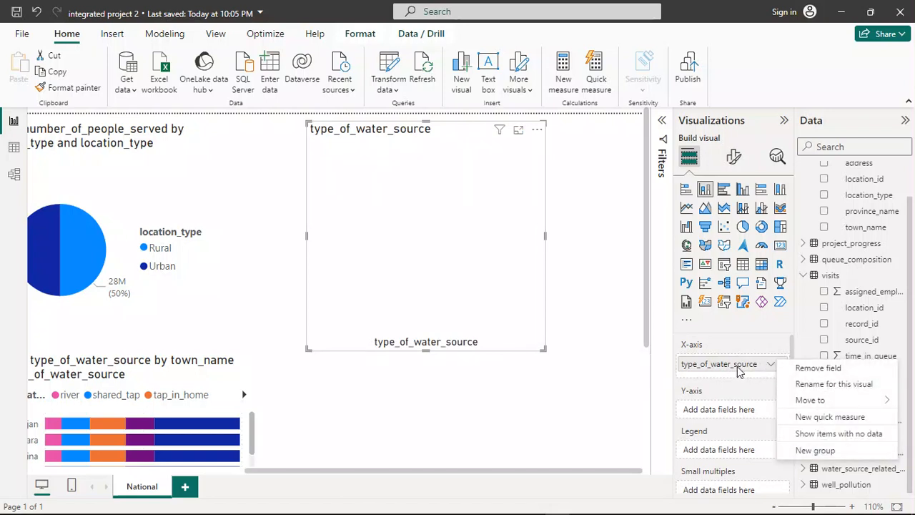
left_click(740, 398)
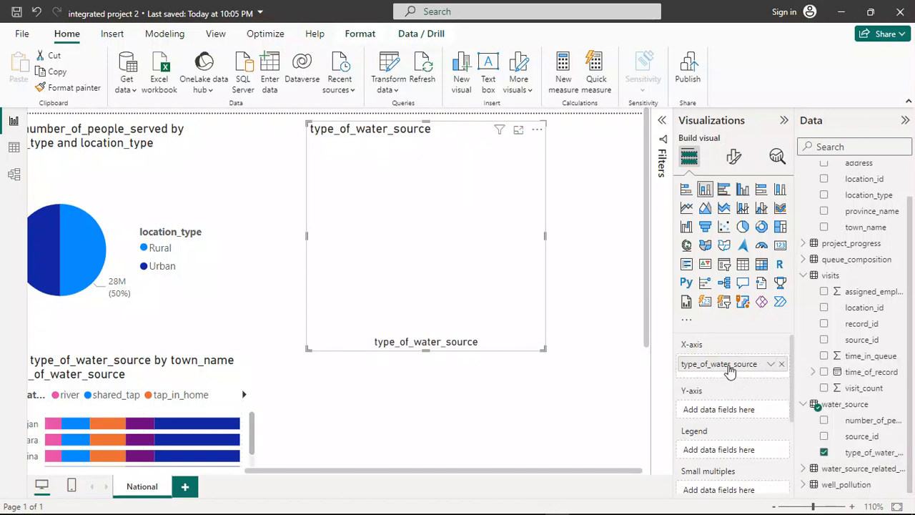
left_click_drag(720, 368, 725, 406)
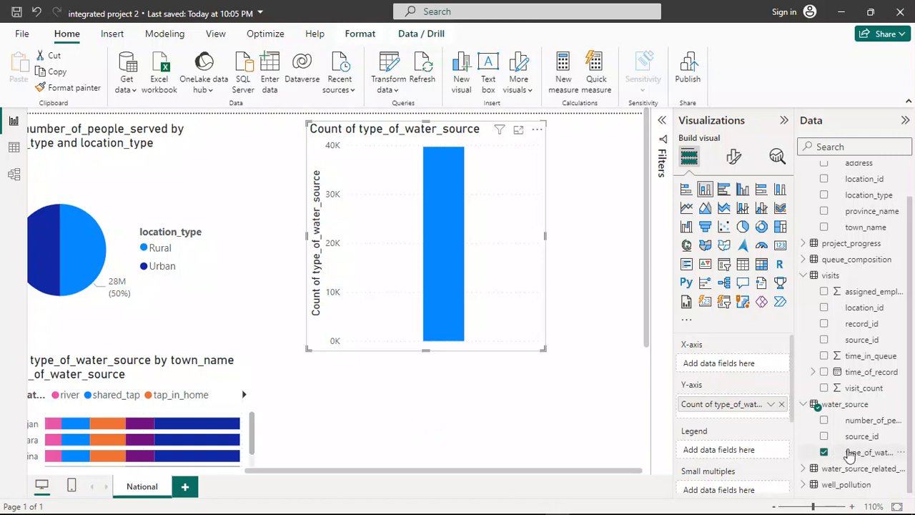
left_click_drag(849, 453, 730, 361)
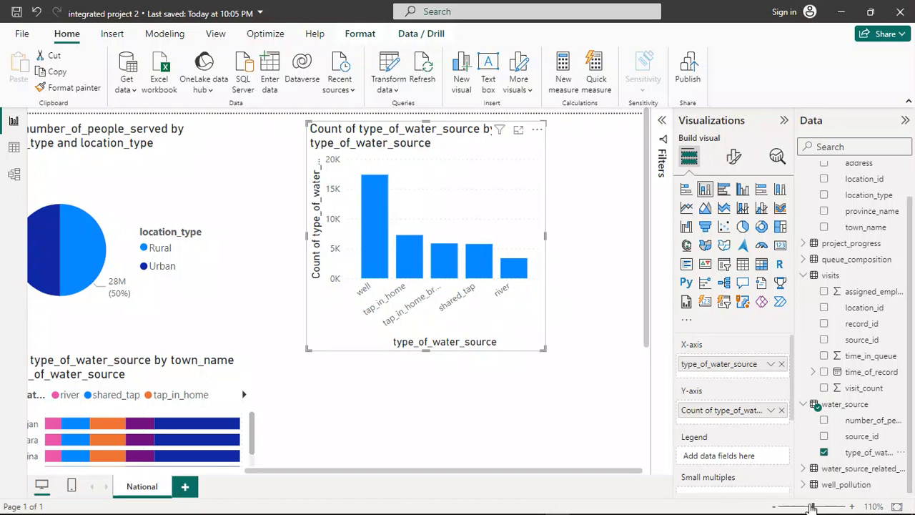
Review the whole National page with all five visuals in view, and highlight the well segment for Bahari in the town chart.
left_click_drag(812, 508, 808, 506)
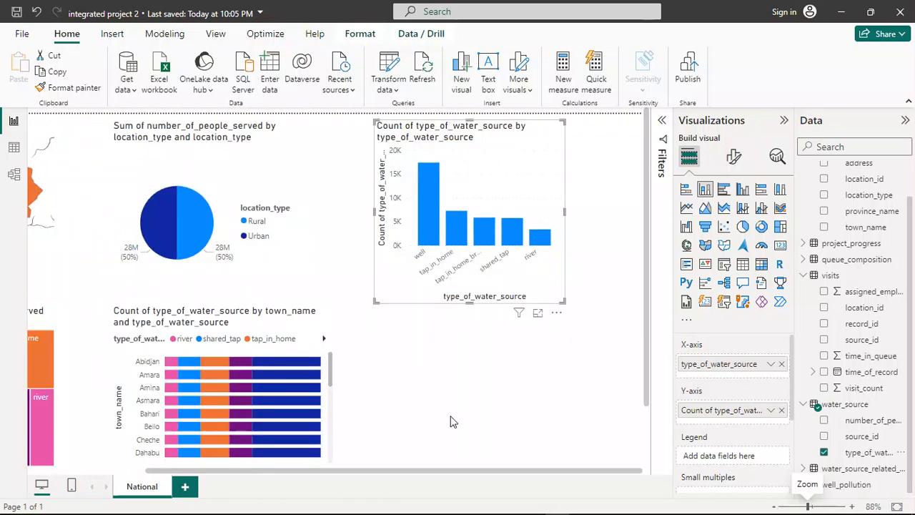
scroll(447, 374, "down", 1)
scroll(447, 374, "up", 1)
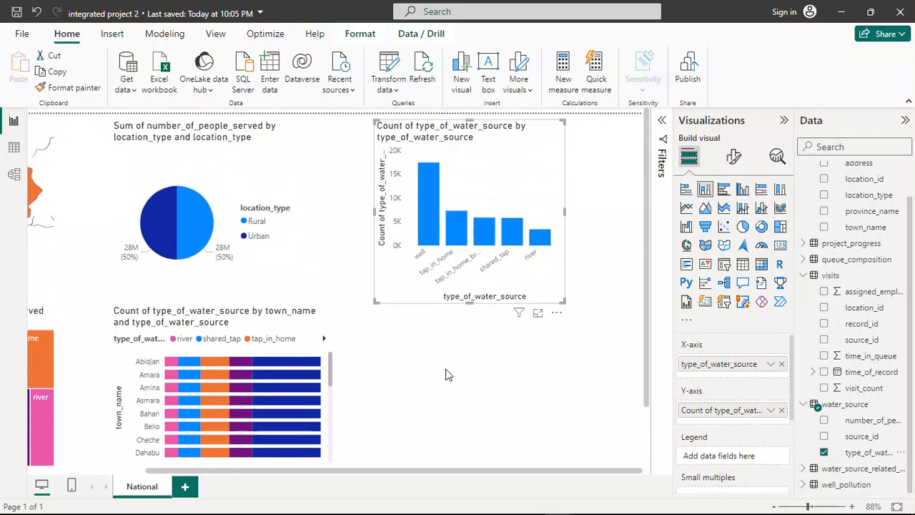
scroll(350, 344, "left", 2)
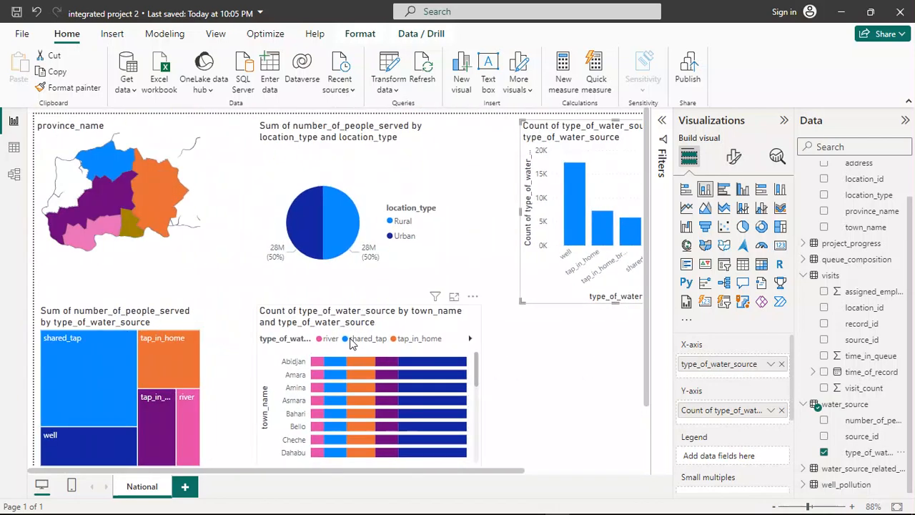
scroll(350, 344, "right", 2)
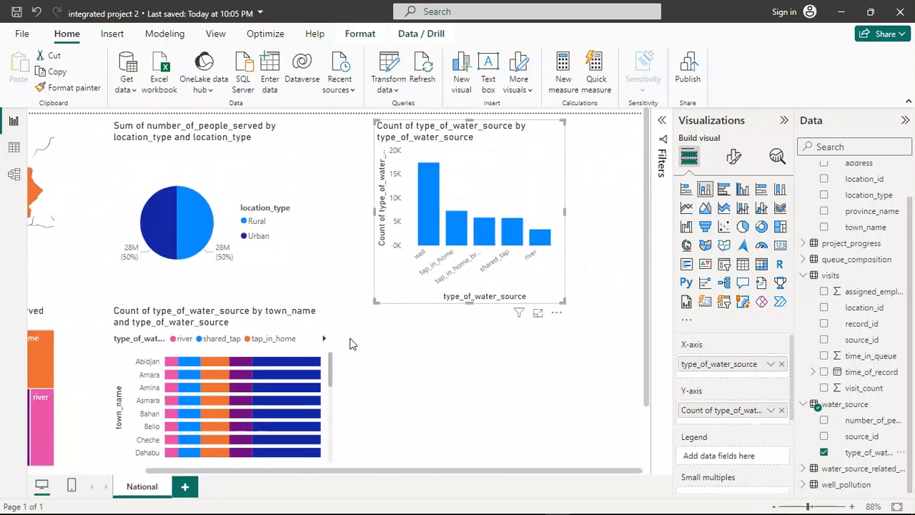
left_click(799, 507)
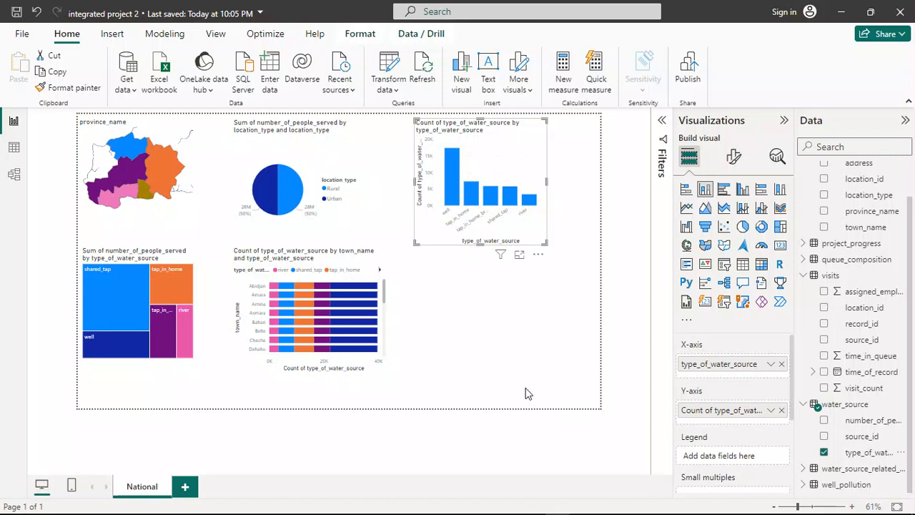
left_click(366, 323)
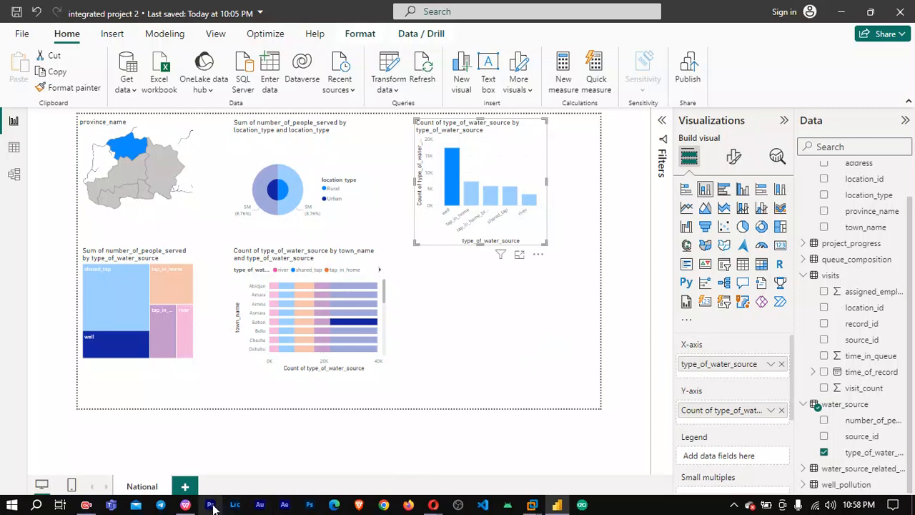
Compare the PDF brief in WPS with the new column chart's field assignments in Power BI, and deselect the chart.
left_click(187, 504)
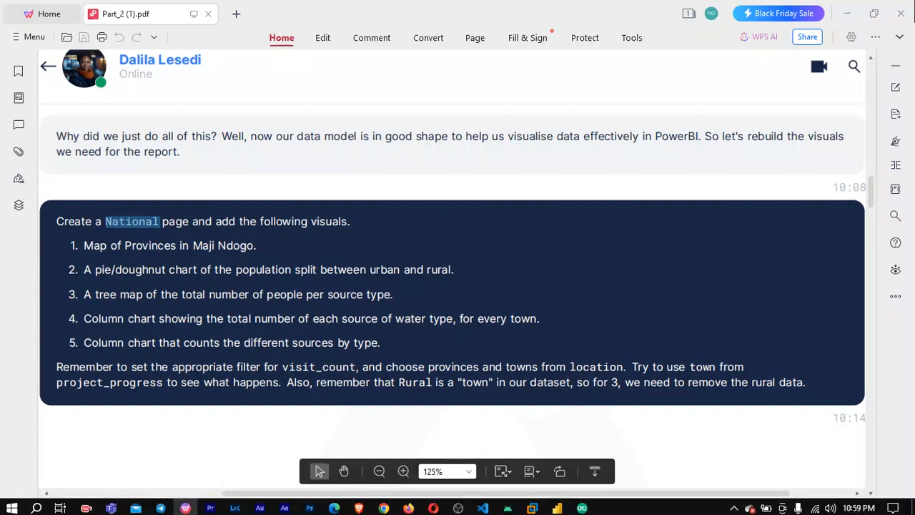
left_click(561, 505)
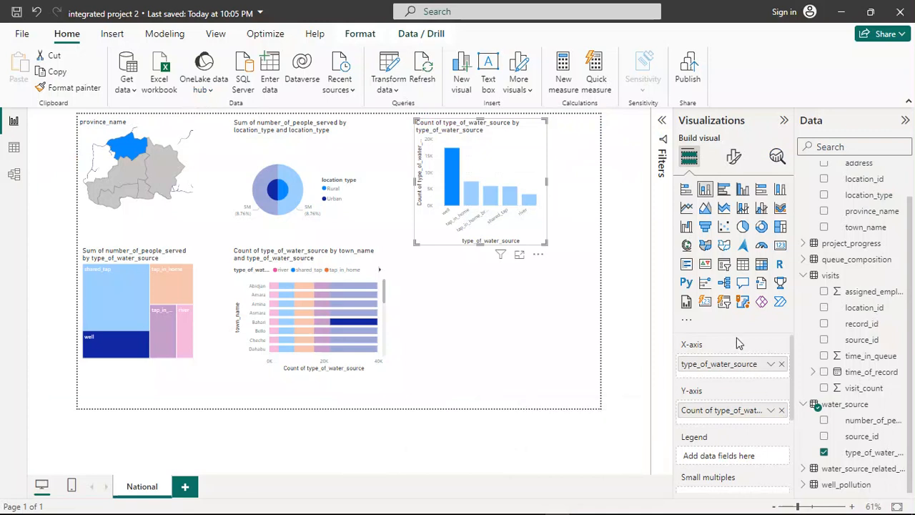
scroll(738, 343, "down", 1)
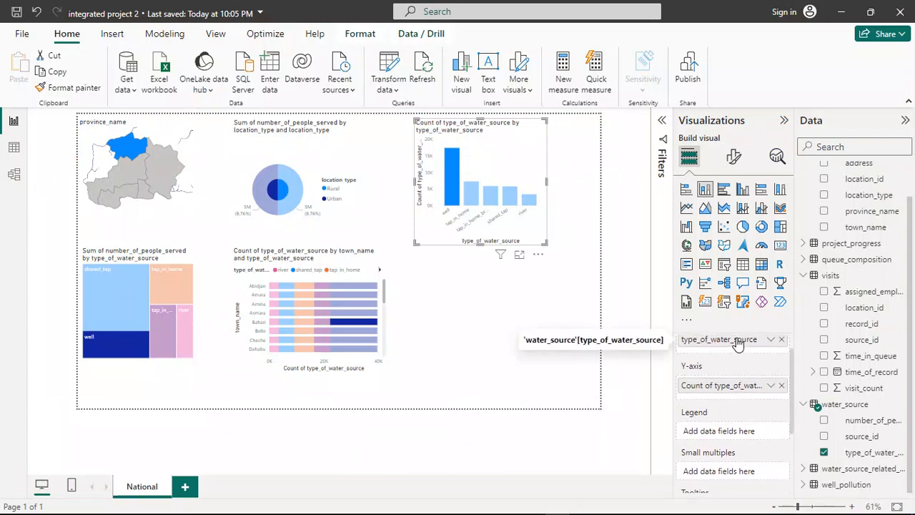
scroll(738, 344, "up", 1)
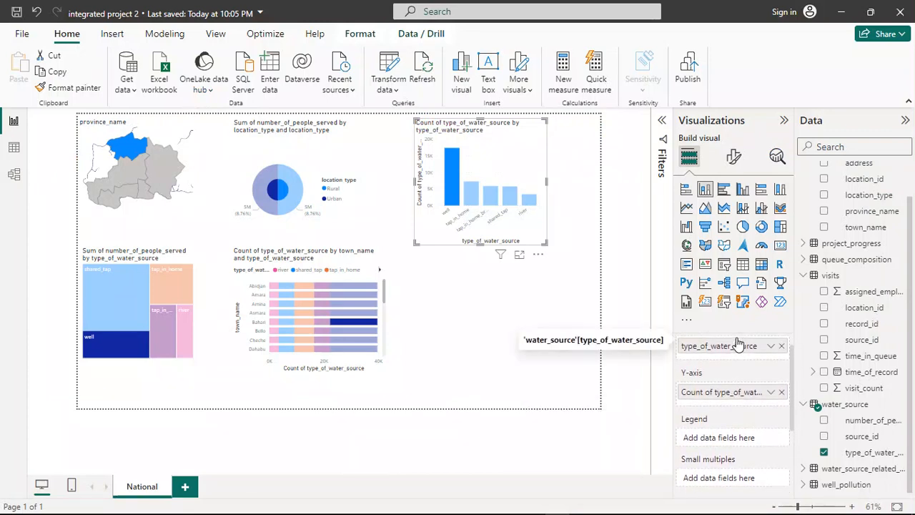
scroll(740, 372, "up", 1)
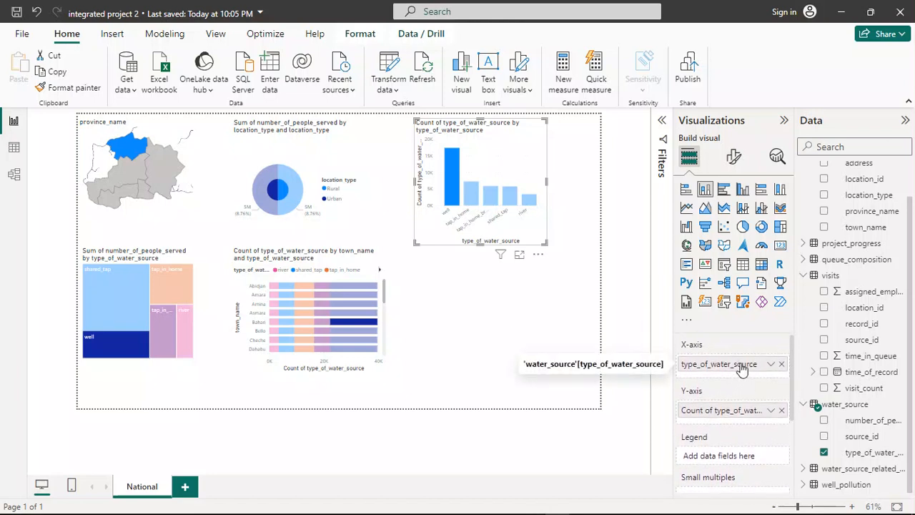
left_click(422, 318)
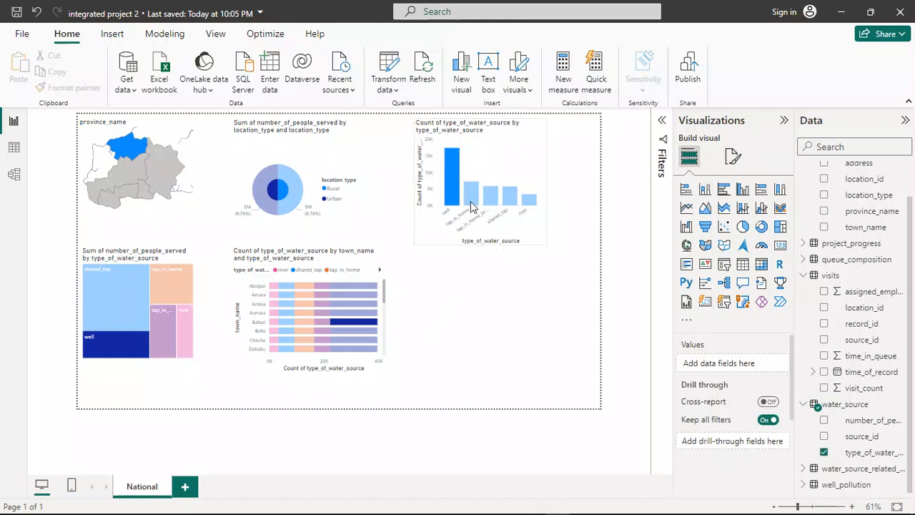
Check cross-highlighting for the tap_in_home column and Amina's well segment, and review the town chart's field assignments.
left_click(471, 196)
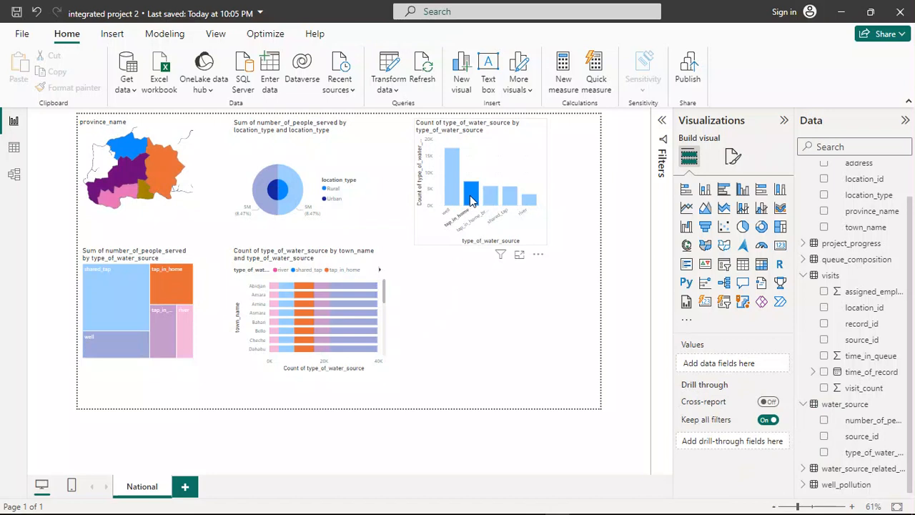
left_click(345, 309)
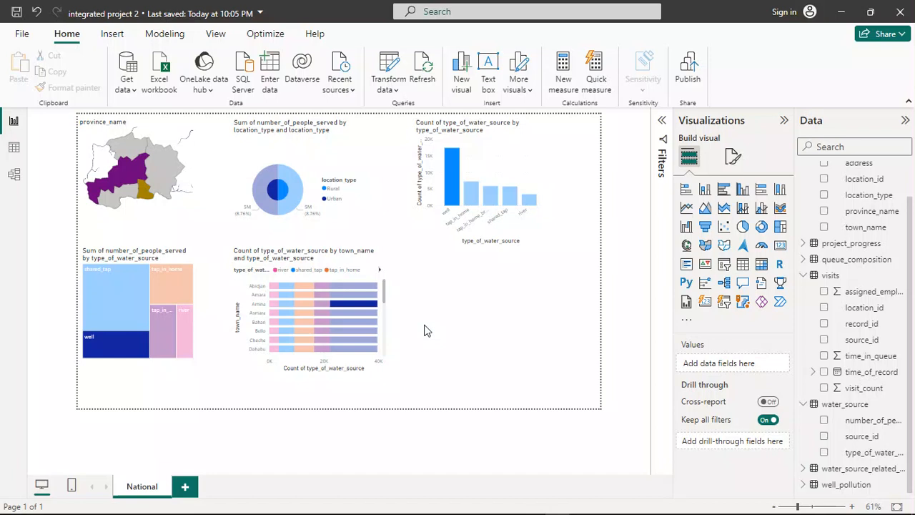
left_click(365, 367)
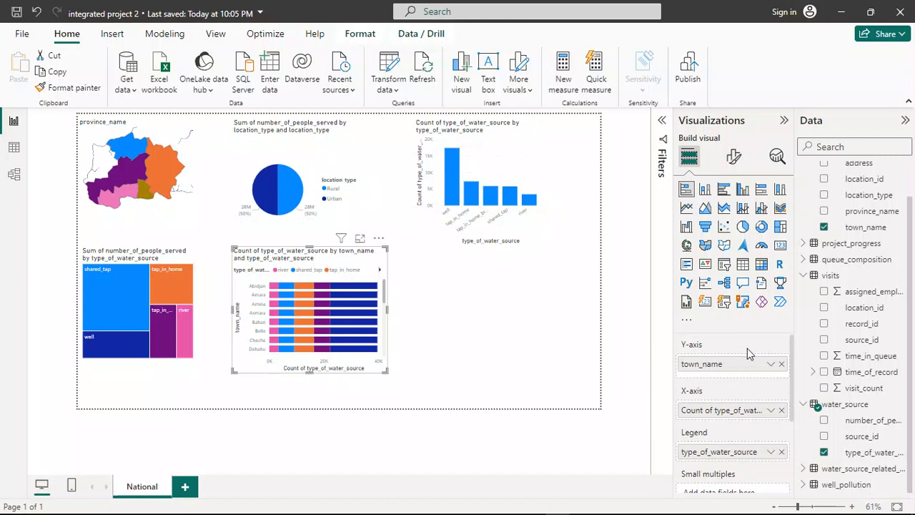
scroll(747, 348, "down", 2)
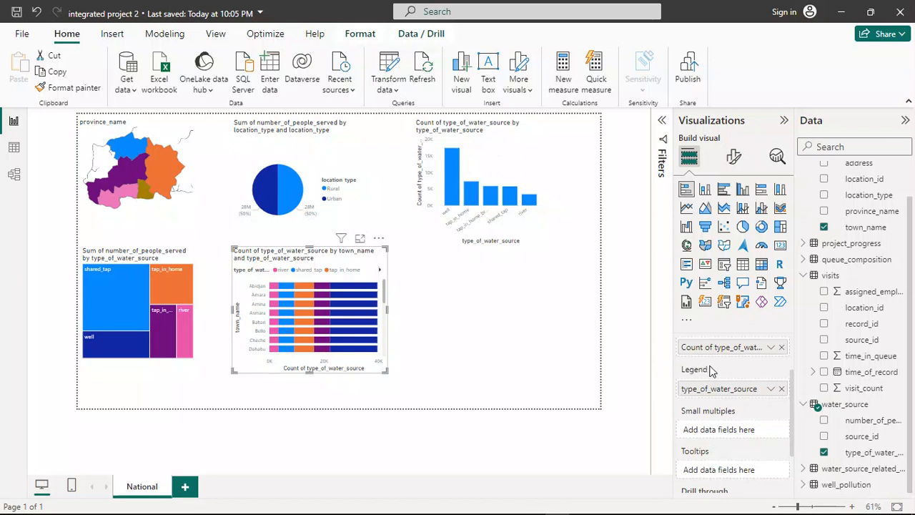
scroll(711, 370, "up", 1)
Try type_of_water_source on the town chart's Y-axis with the count of town_name on its X-axis, and undo the swap.
left_click_drag(713, 369, 715, 408)
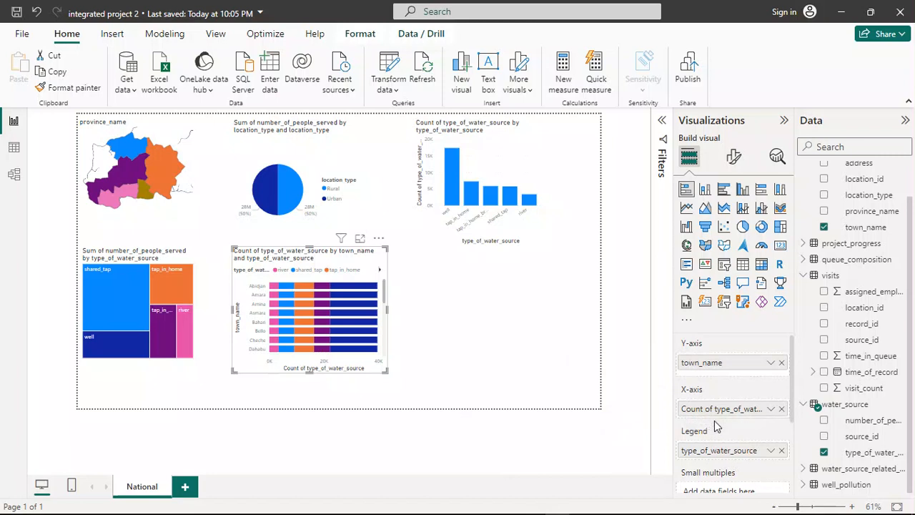
mouse_move(707, 416)
left_mouse_down()
mouse_move(704, 354)
mouse_move(708, 427)
left_mouse_up()
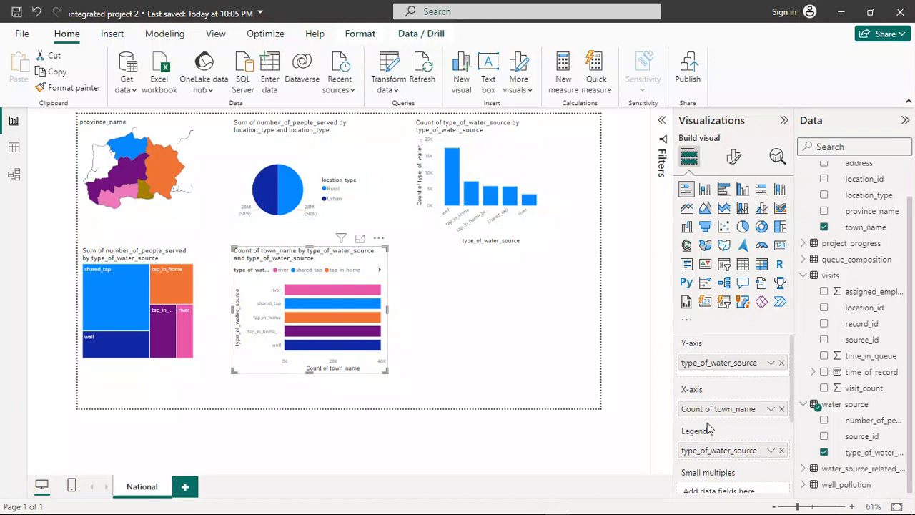
key("ctrl+z")
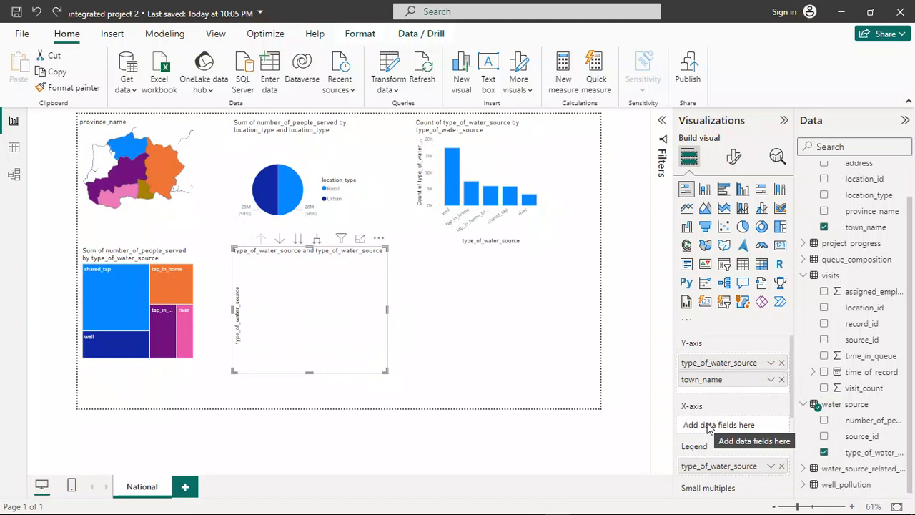
key("ctrl+y")
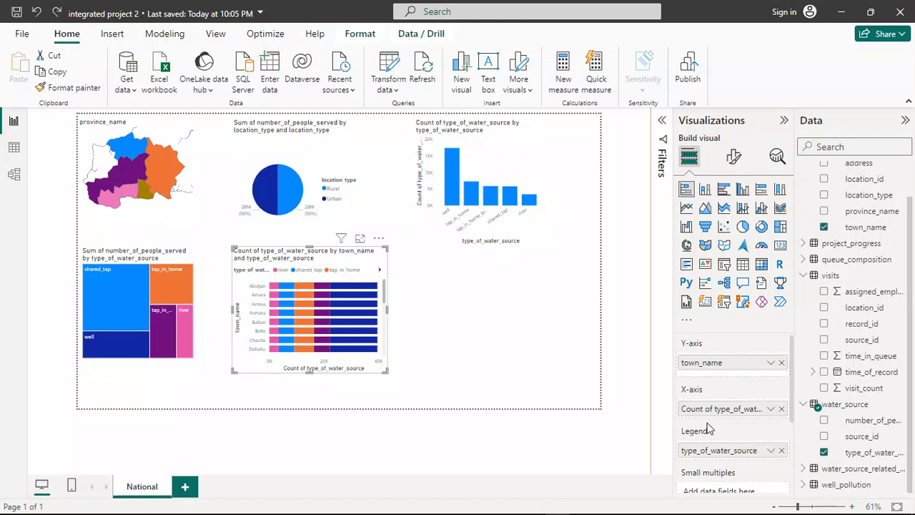
Examine the town chart enlarged at 83% zoom, including the remaining source types in its legend.
left_click(800, 507)
left_click_drag(800, 506, 805, 507)
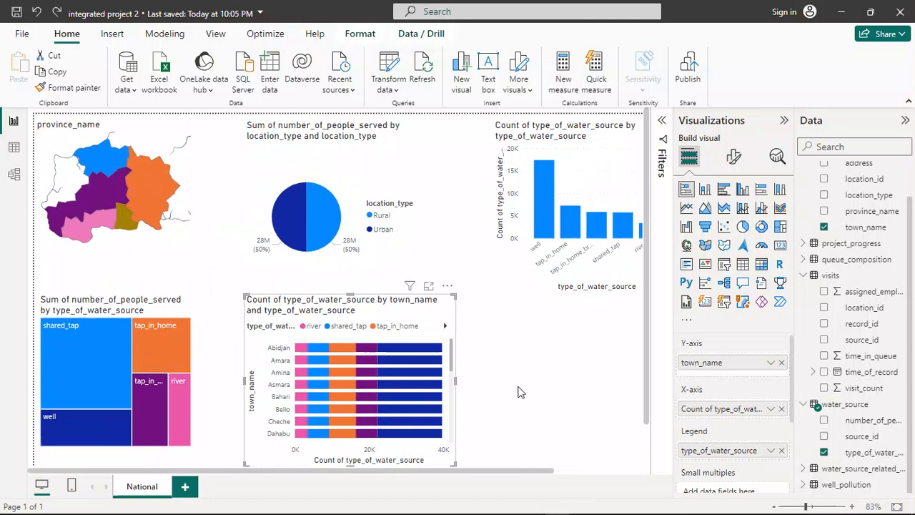
scroll(519, 391, "down", 1)
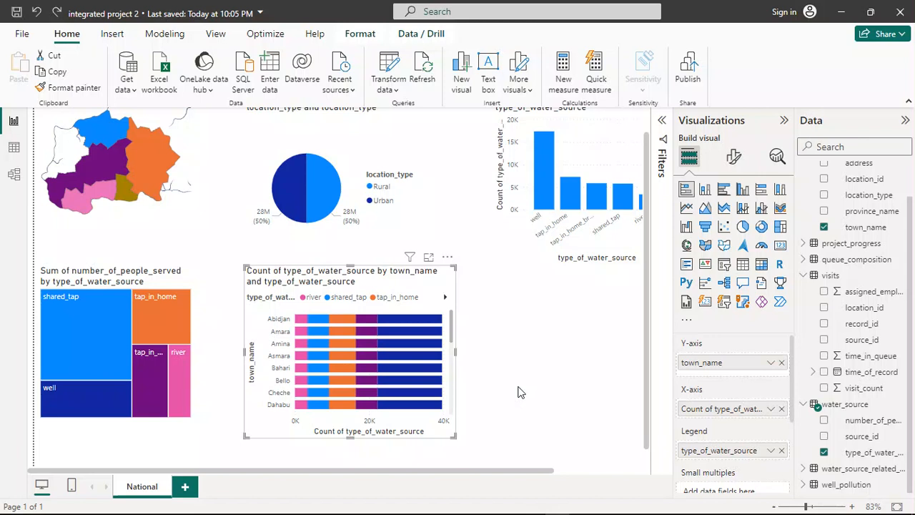
left_click(446, 298)
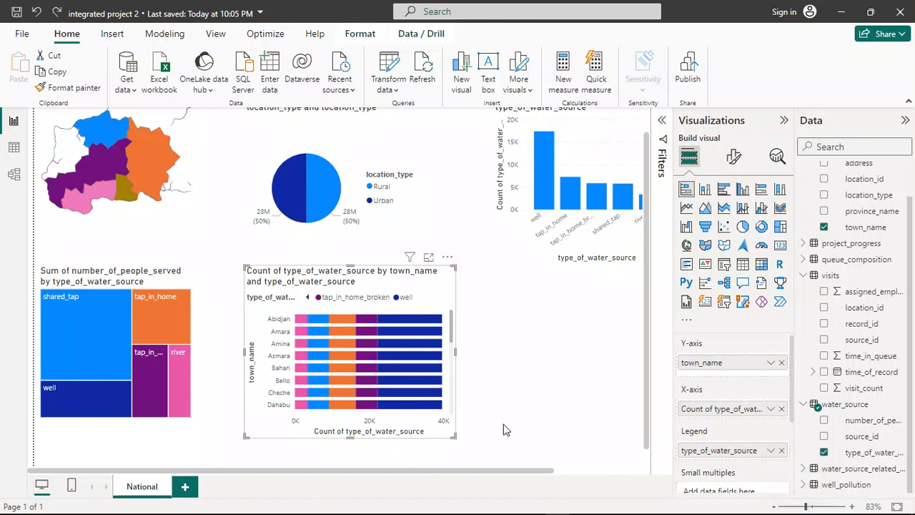
Insert an empty 100% stacked column chart beside the town chart and look over its field options.
left_click(567, 365)
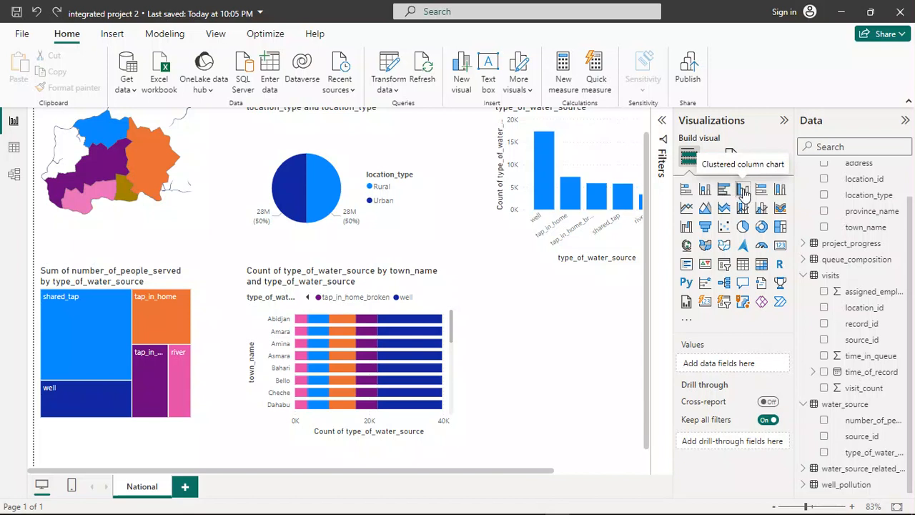
left_click(779, 189)
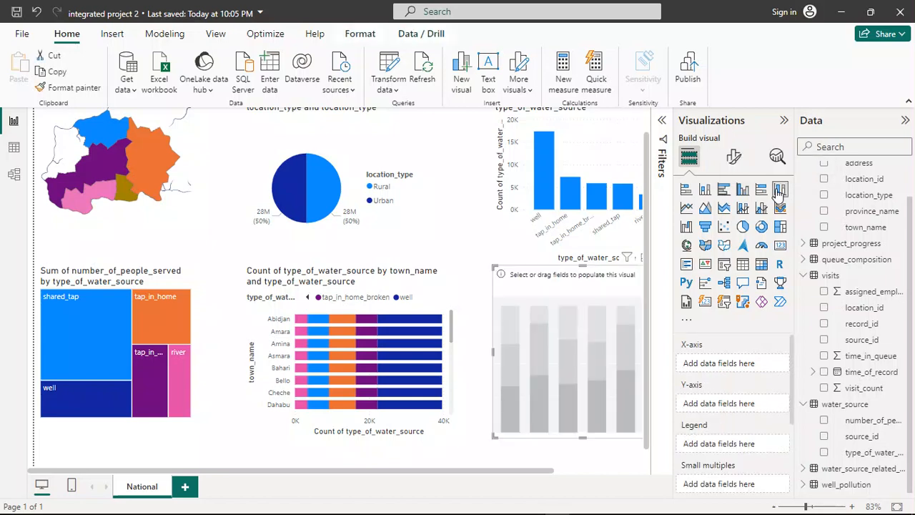
left_click_drag(532, 473, 581, 477)
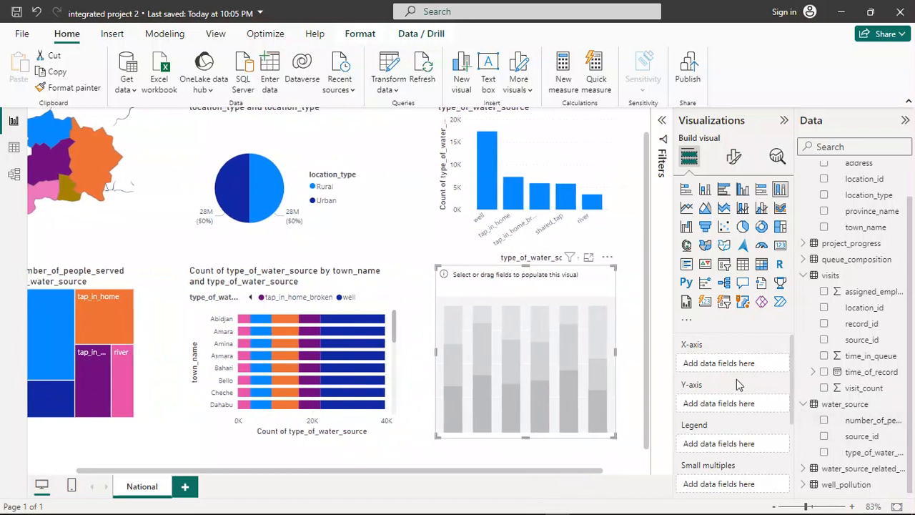
scroll(739, 385, "down", 2)
scroll(739, 383, "up", 2)
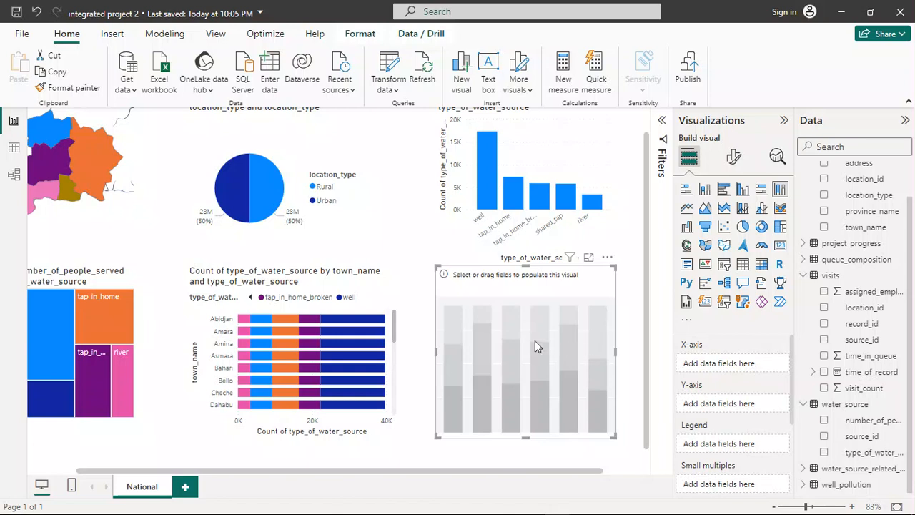
Convert the town chart to a 100% stacked column chart and delete the empty chart beside it.
left_click(381, 337)
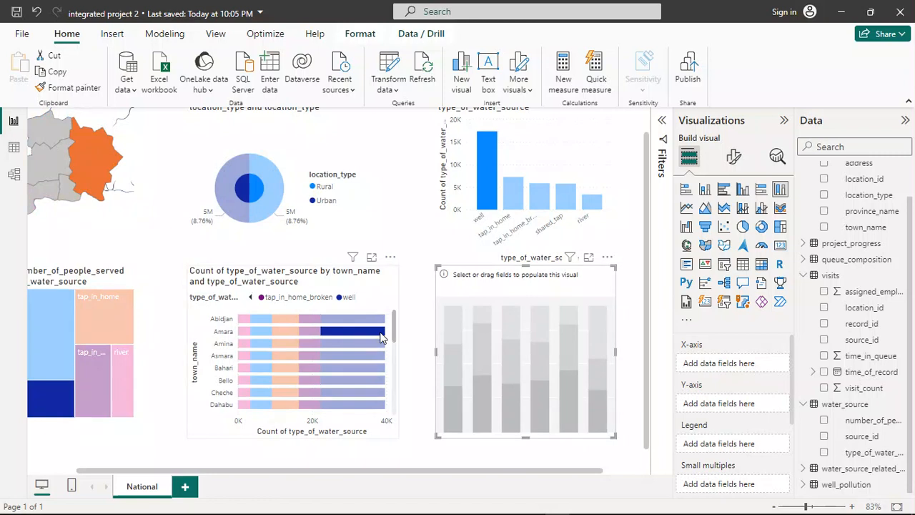
left_click(384, 290)
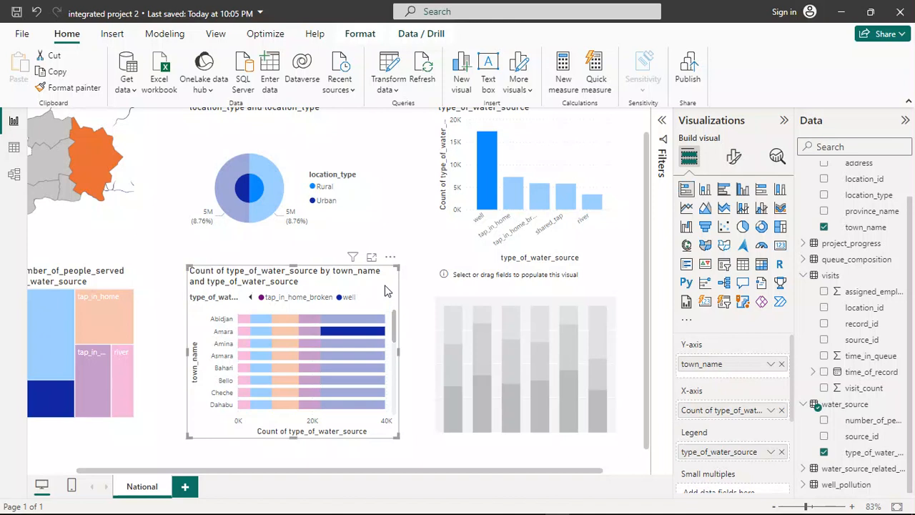
left_click(780, 189)
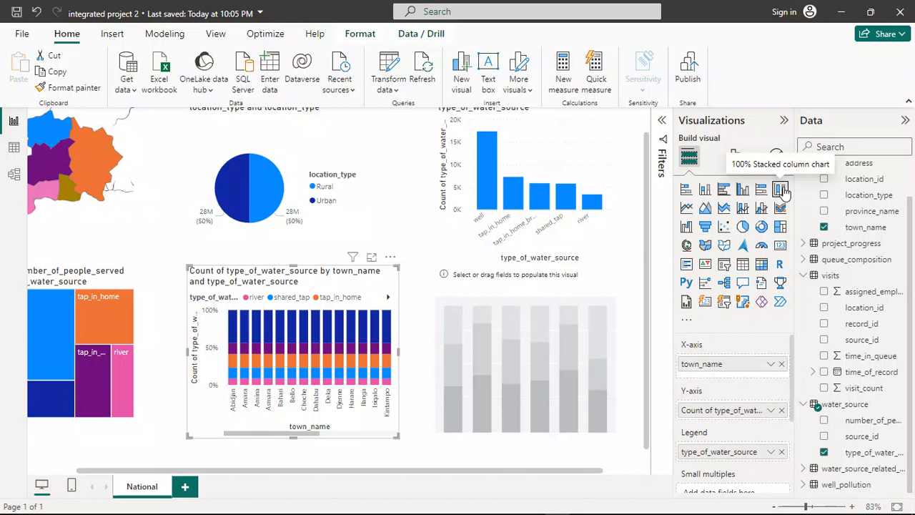
left_click(549, 350)
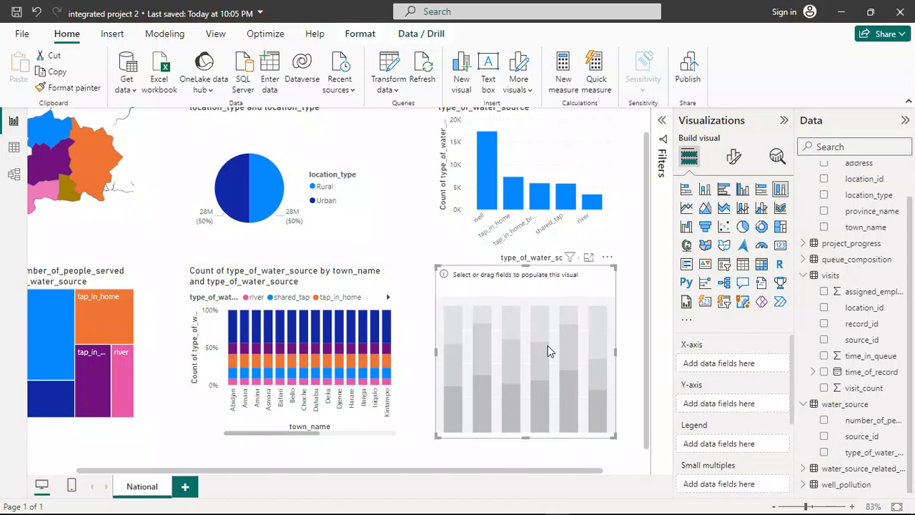
key("Delete")
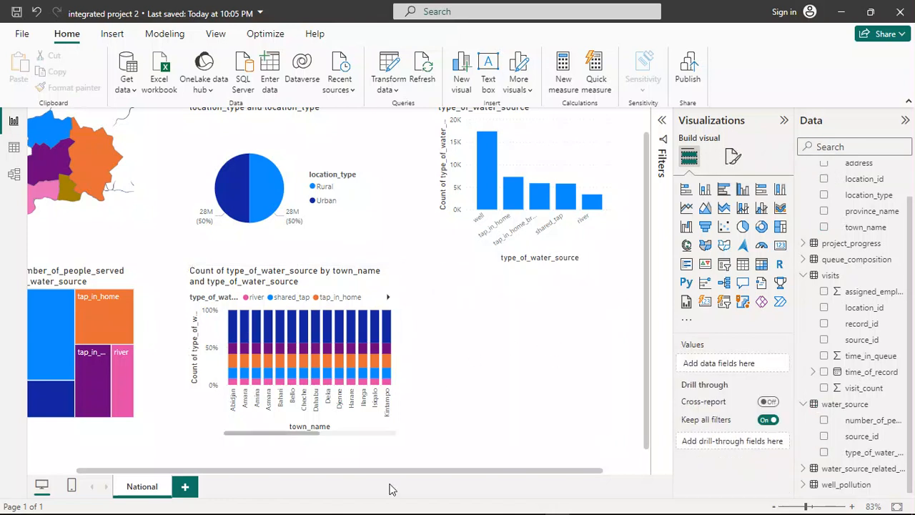
Switch to the PDF brief in WPS to recheck the column chart requirements for the National page.
mouse_move(357, 509)
mouse_move(308, 377)
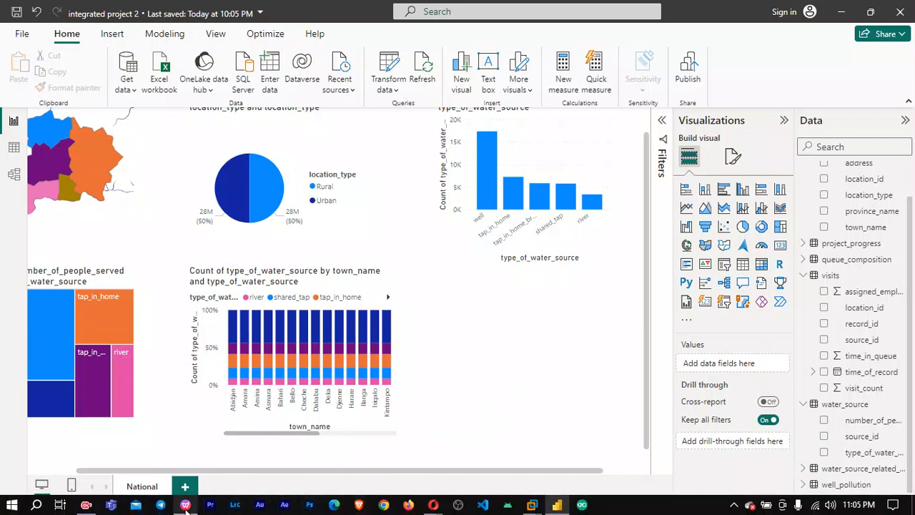
left_click(186, 506)
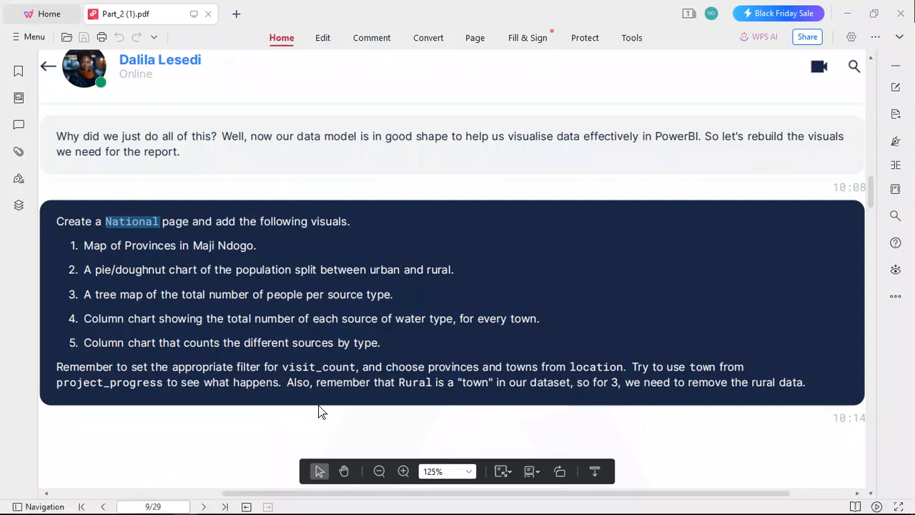